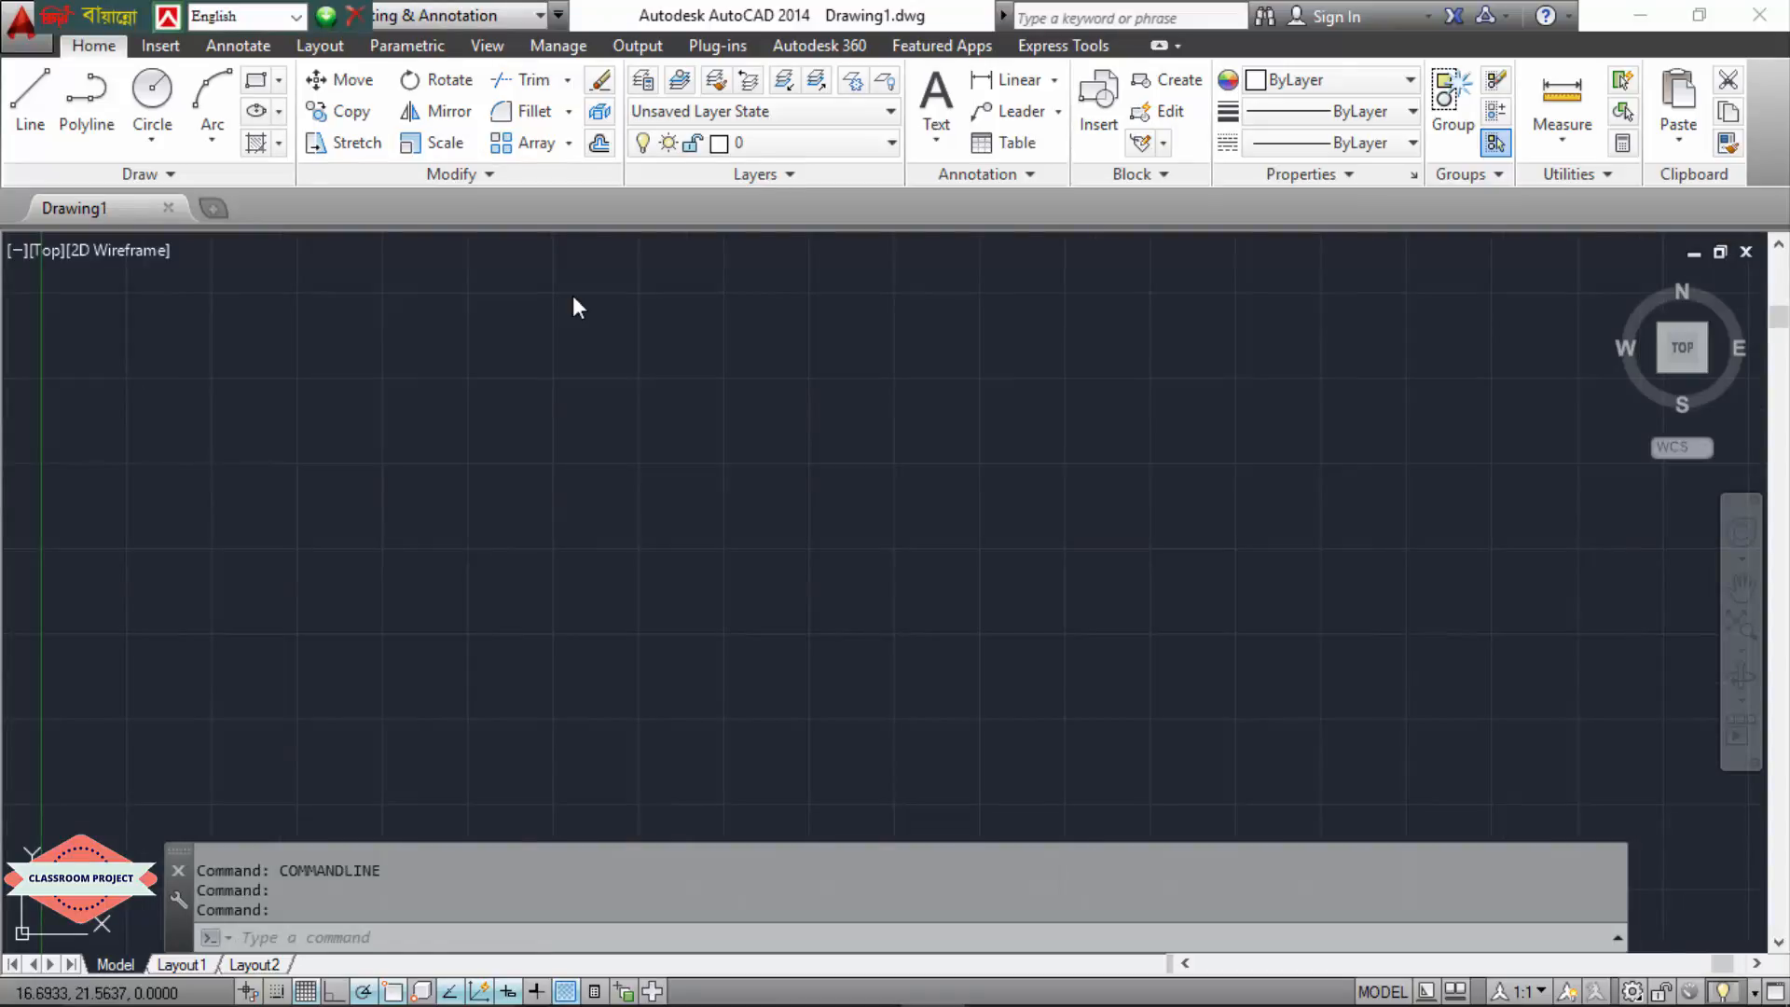
click(569, 117)
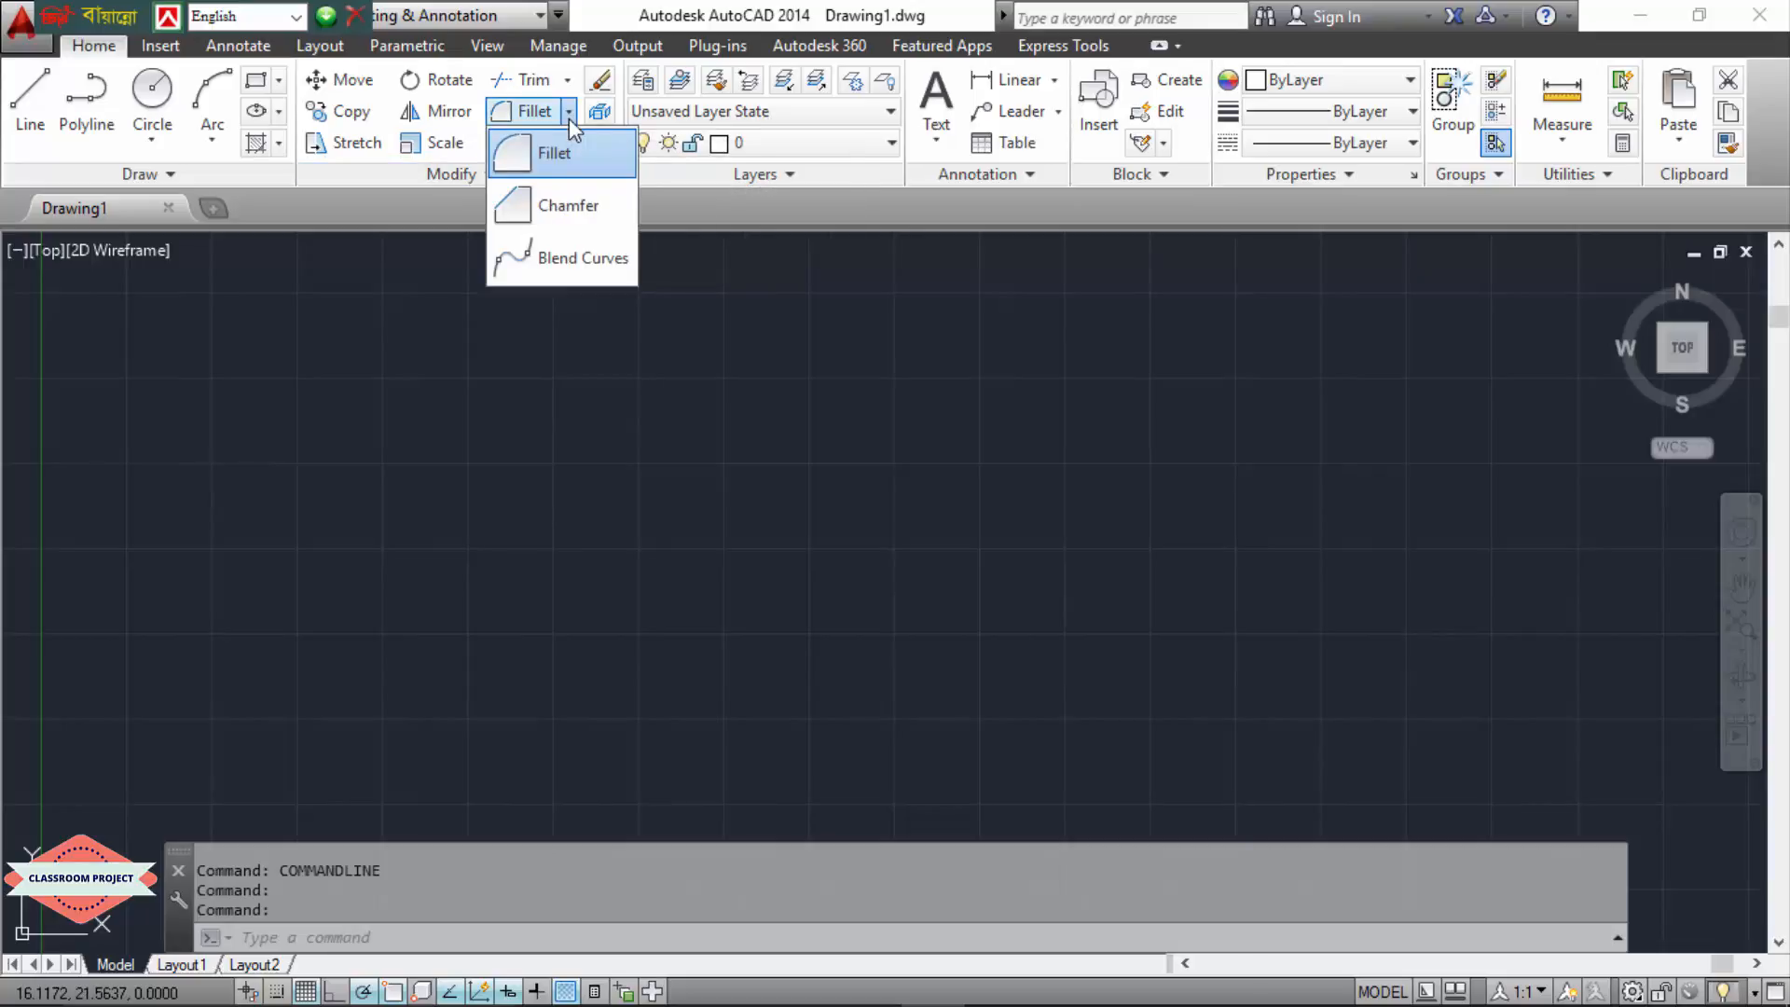
click(569, 82)
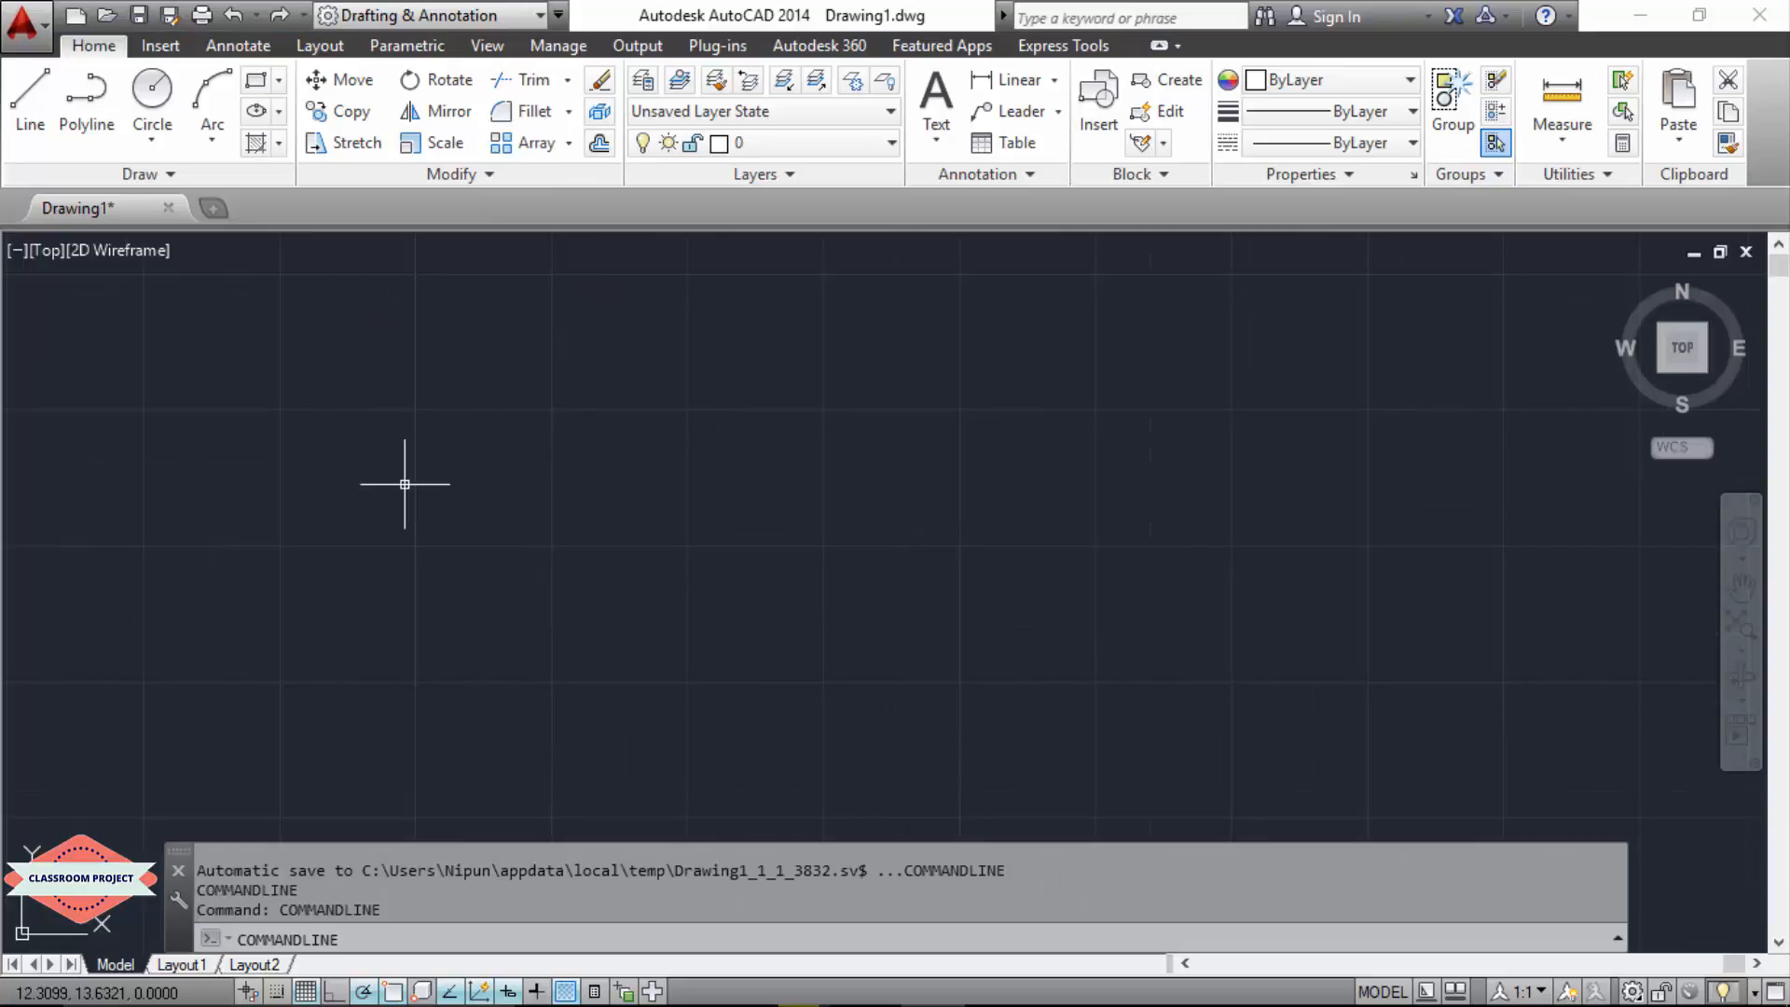
scroll(963, 511, down, 3)
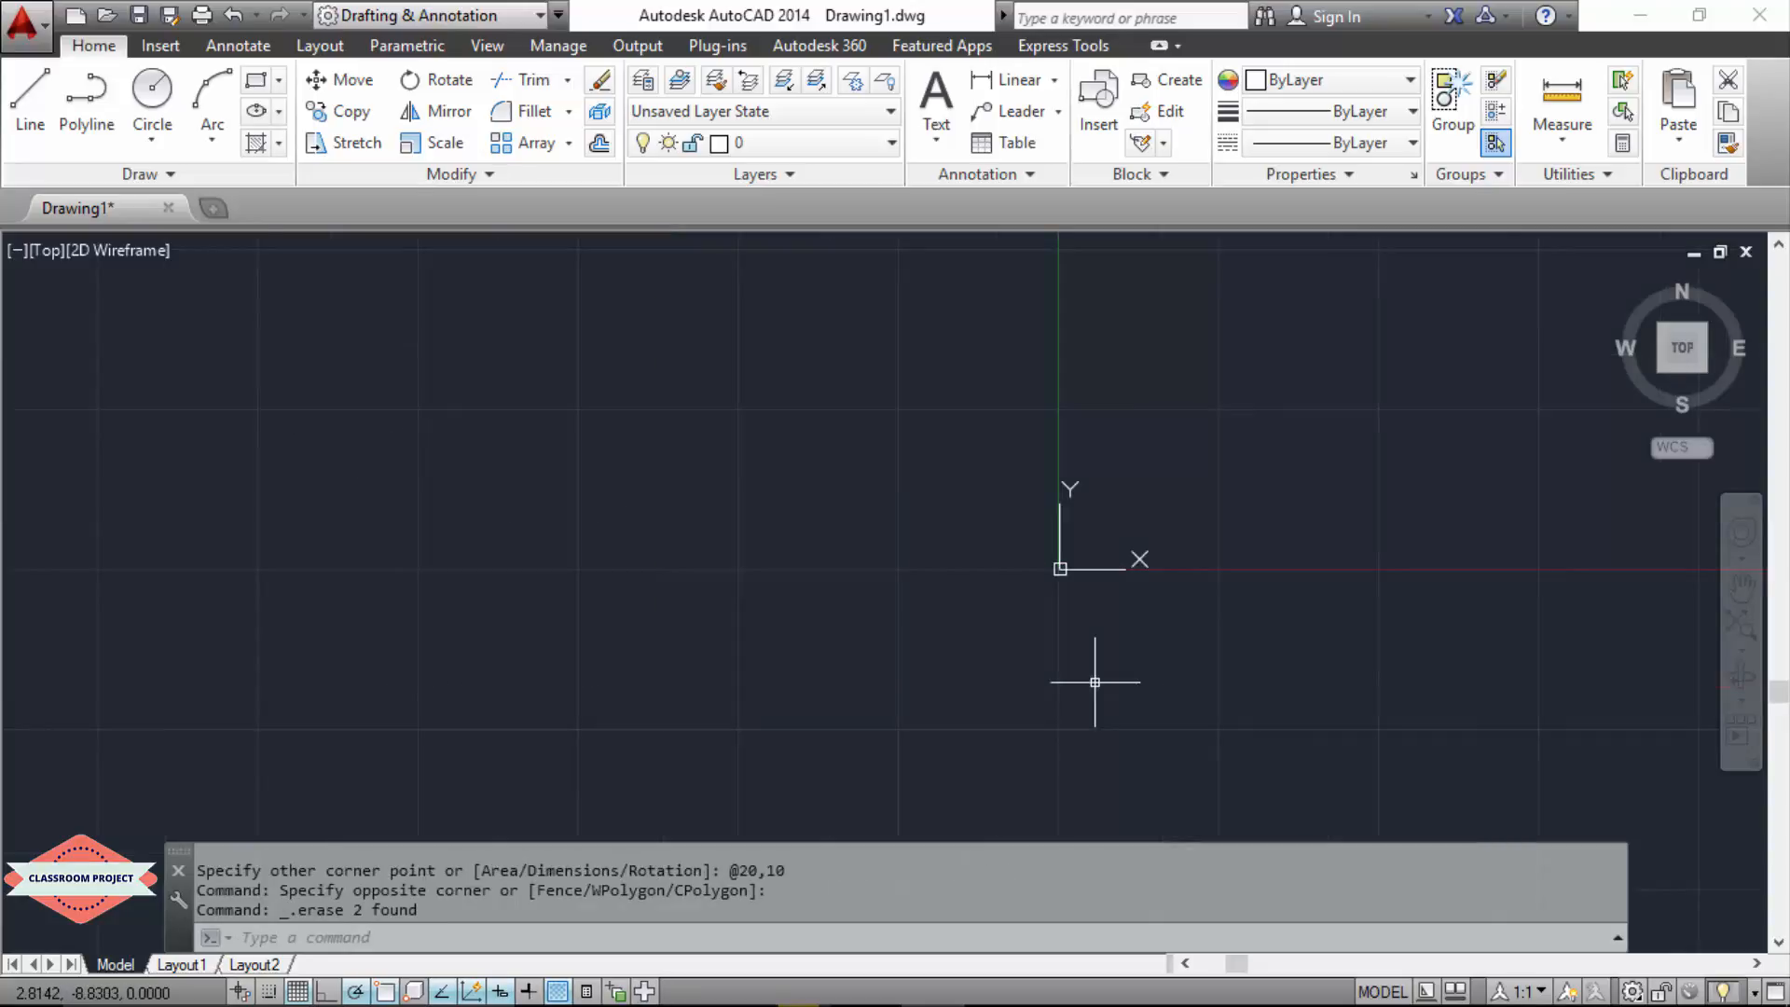
Step: Draw a 10 by 10 square with the Rectangle command, starting from the origin 0,0
text(r)
key(Escape)
text(re)
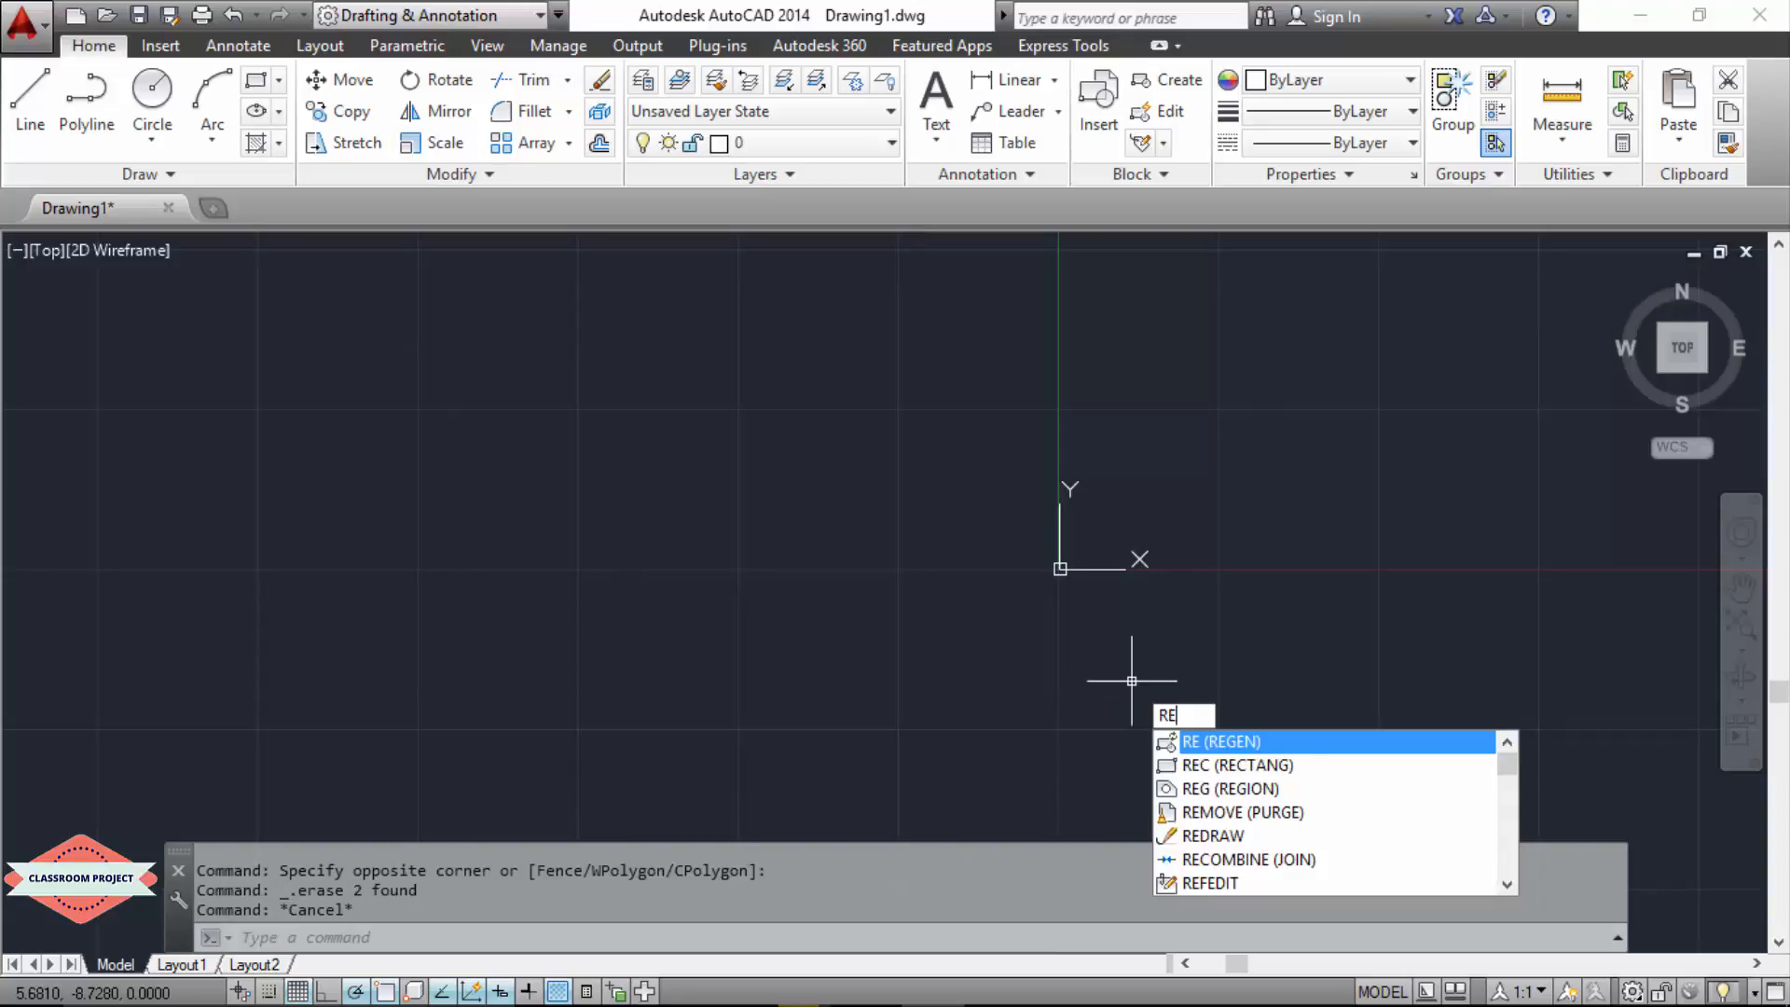
text(ct)
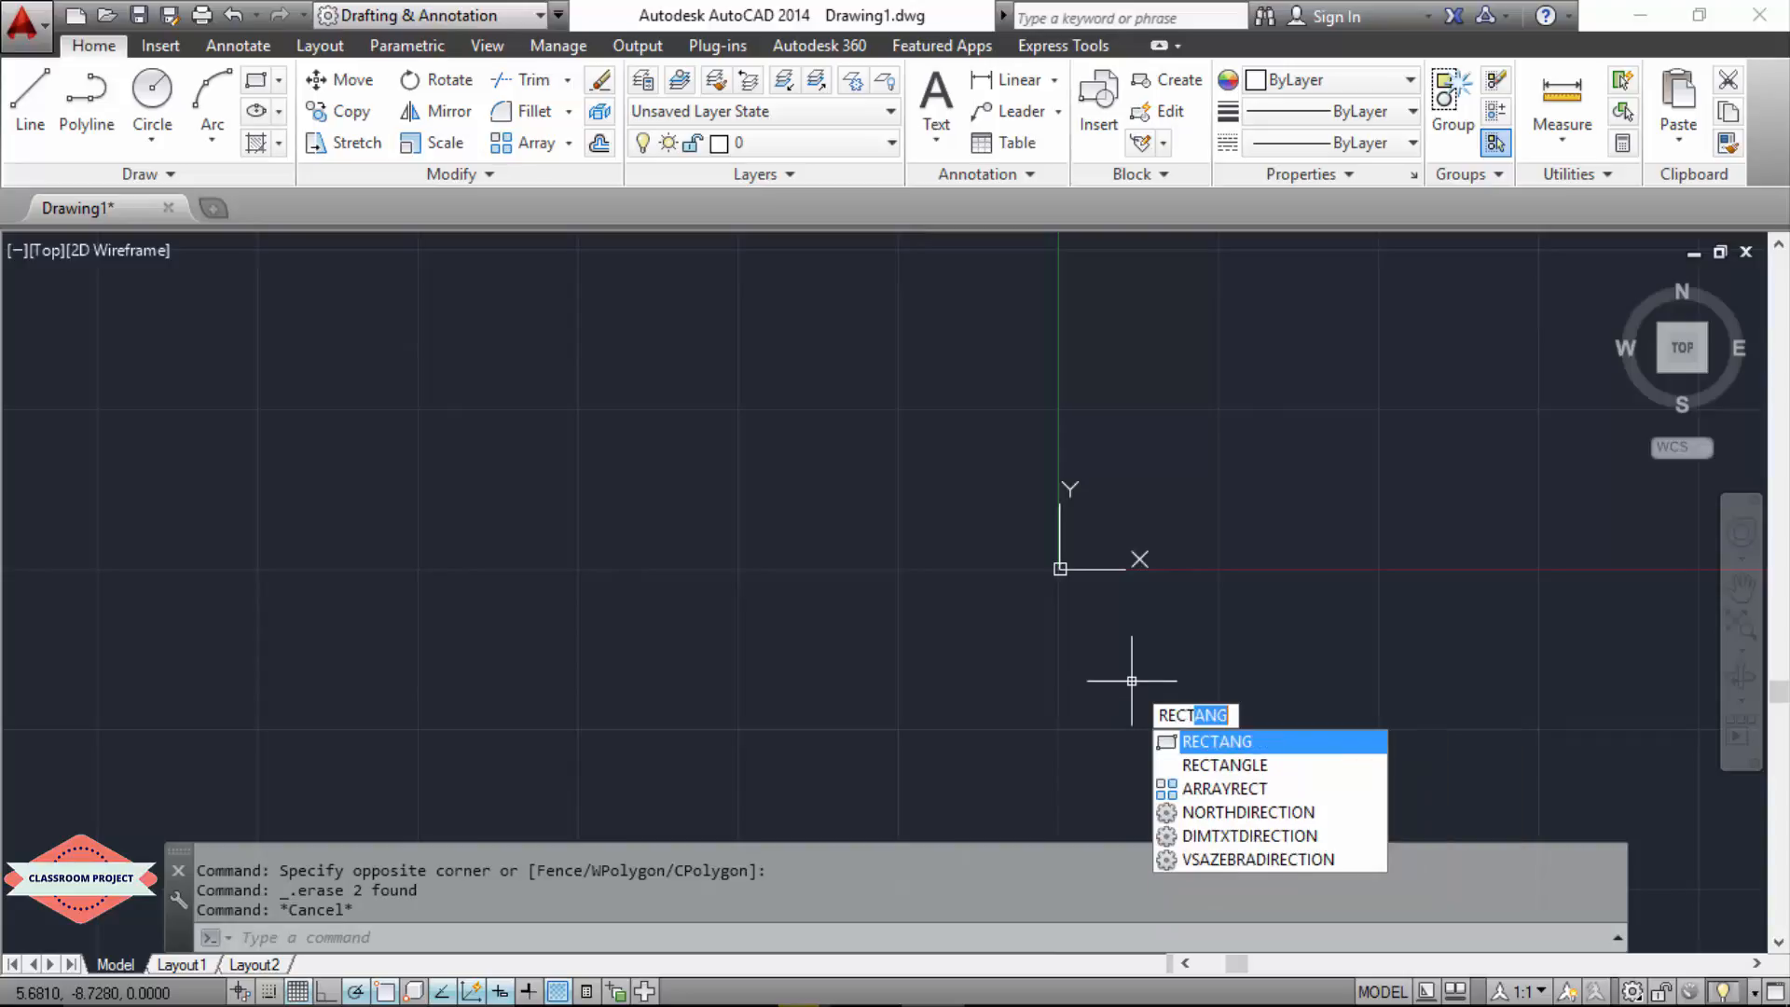
key(Return)
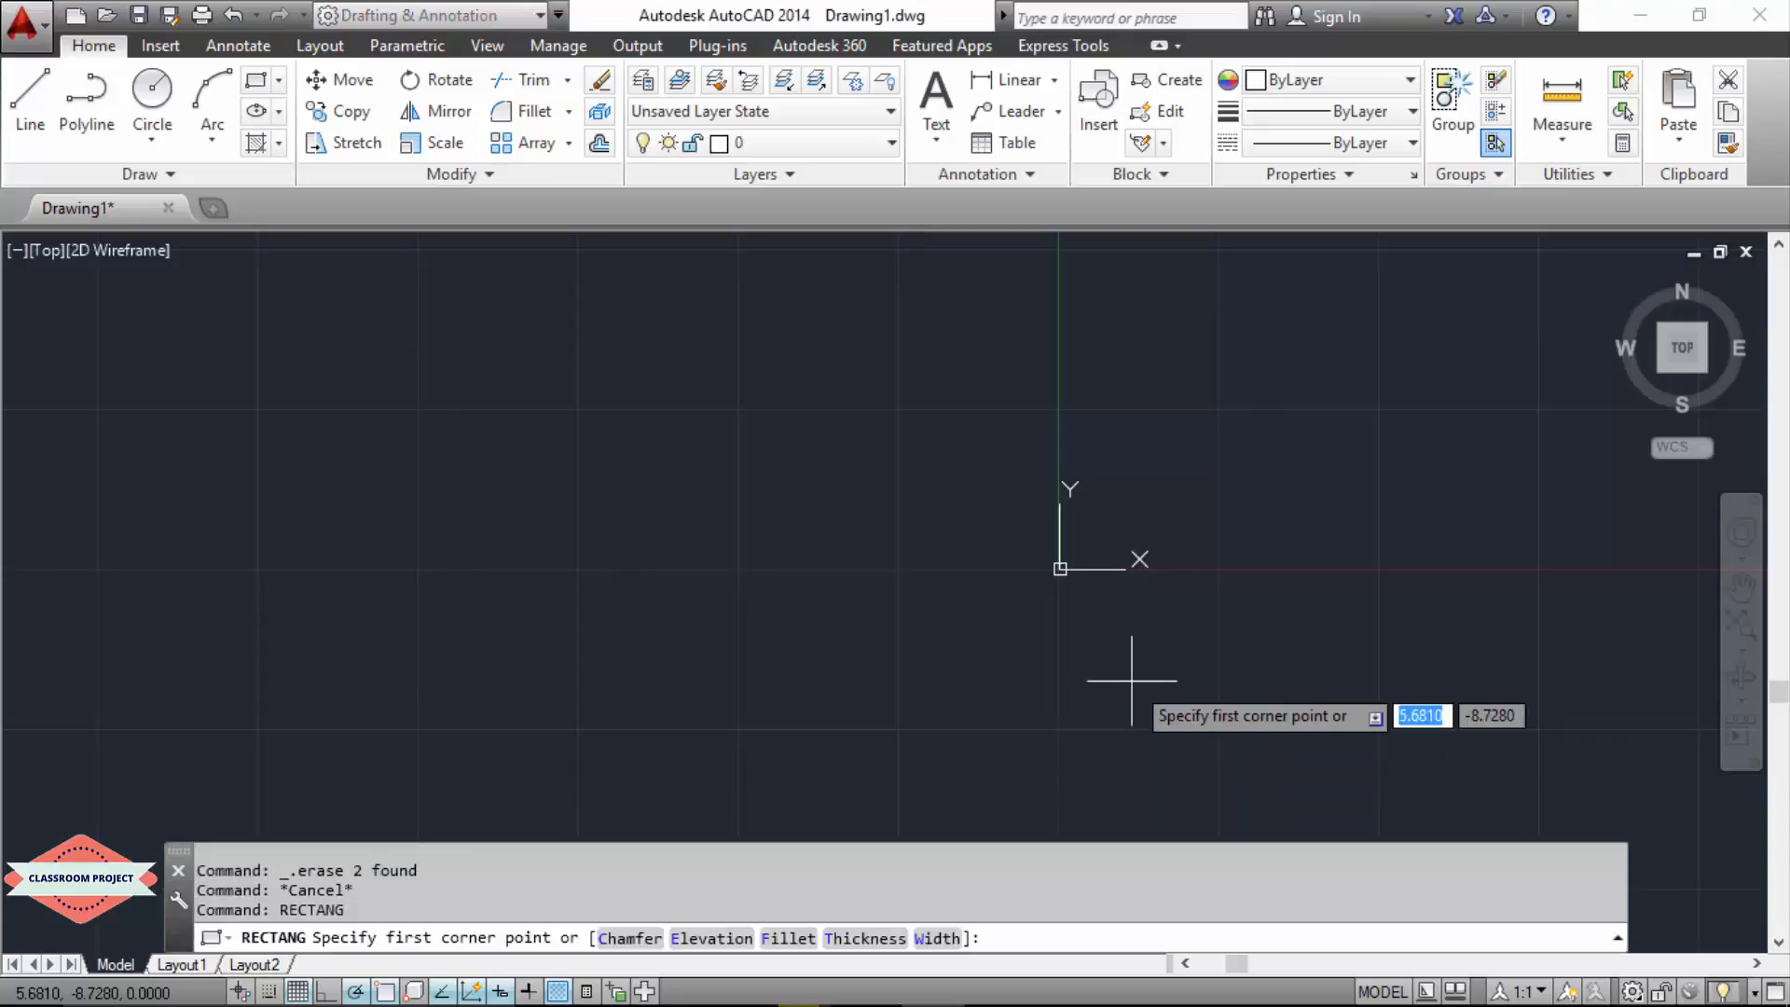
text(0,0)
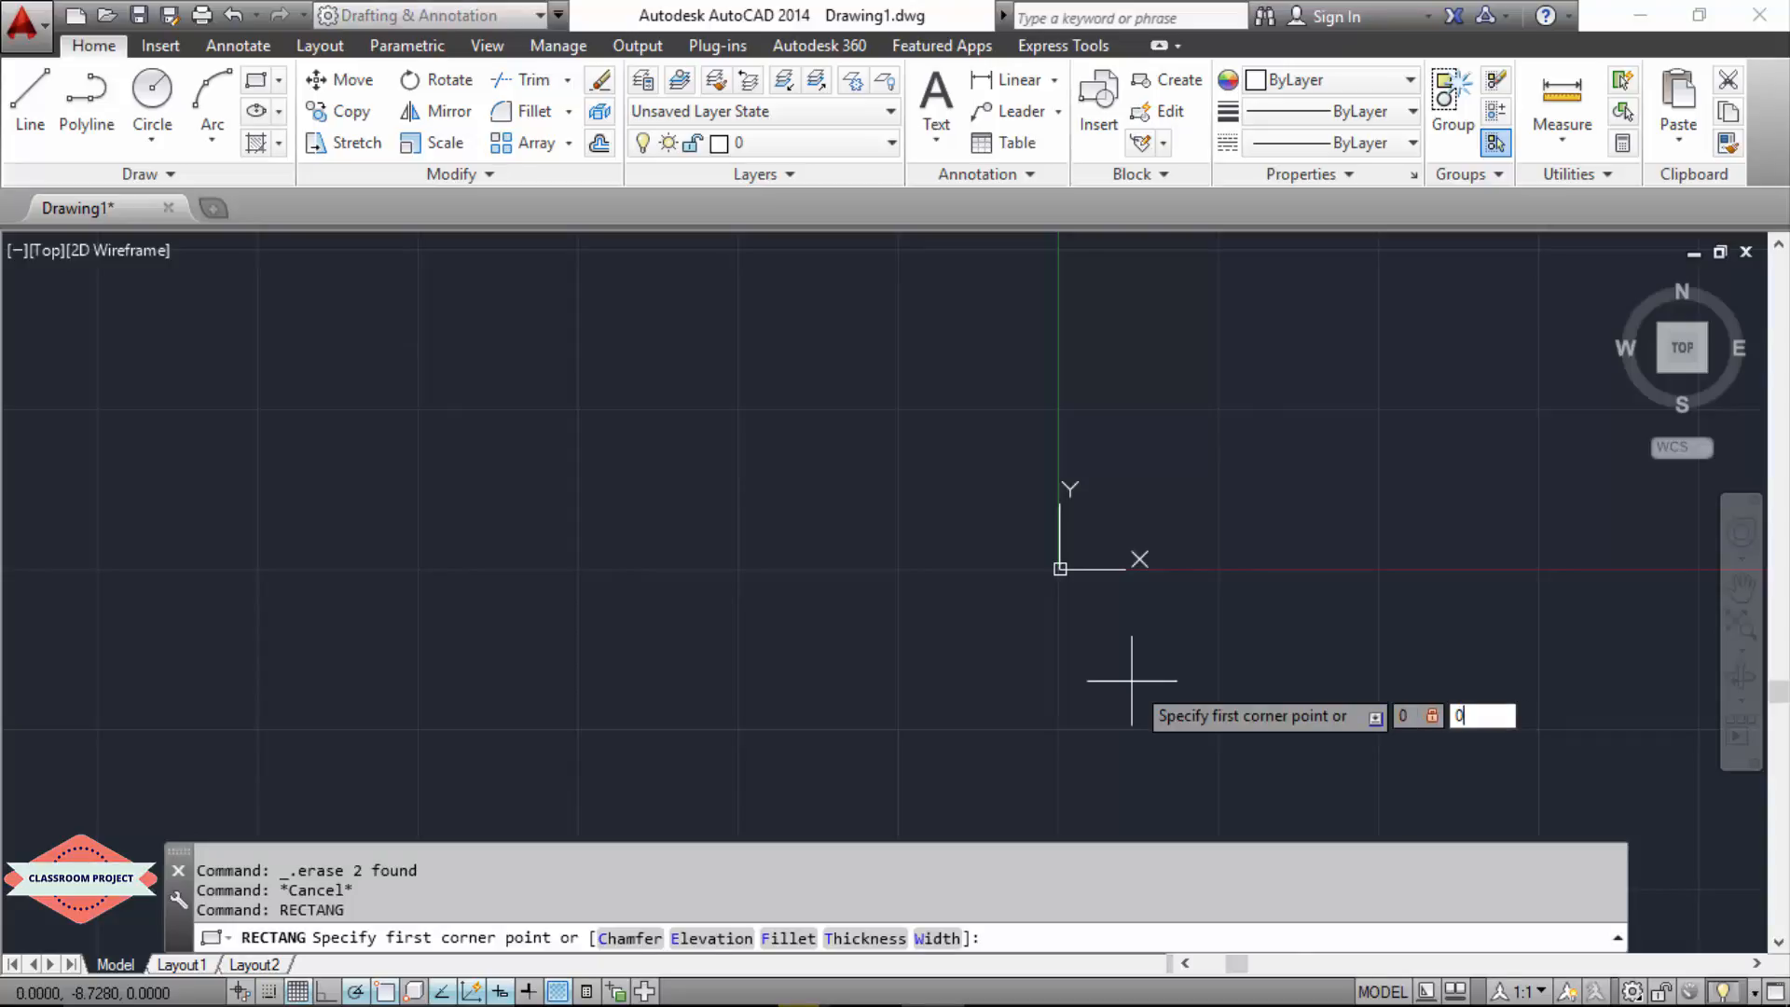
key(Return)
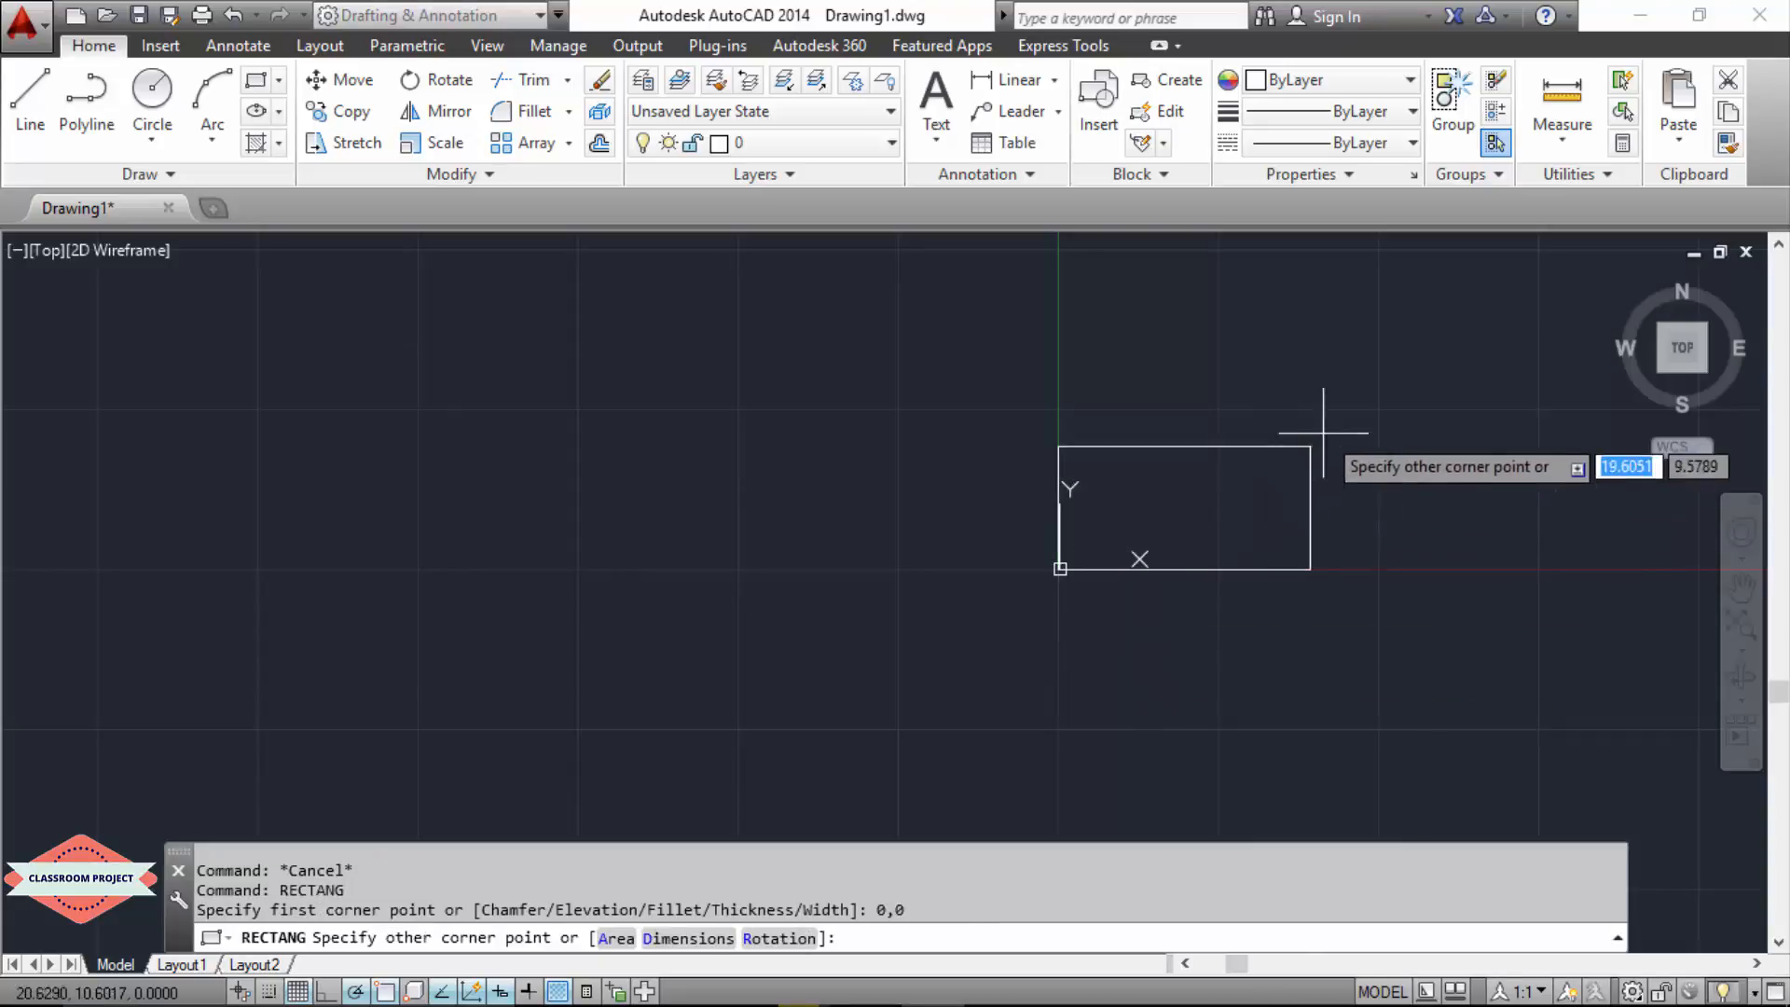
text(10,10)
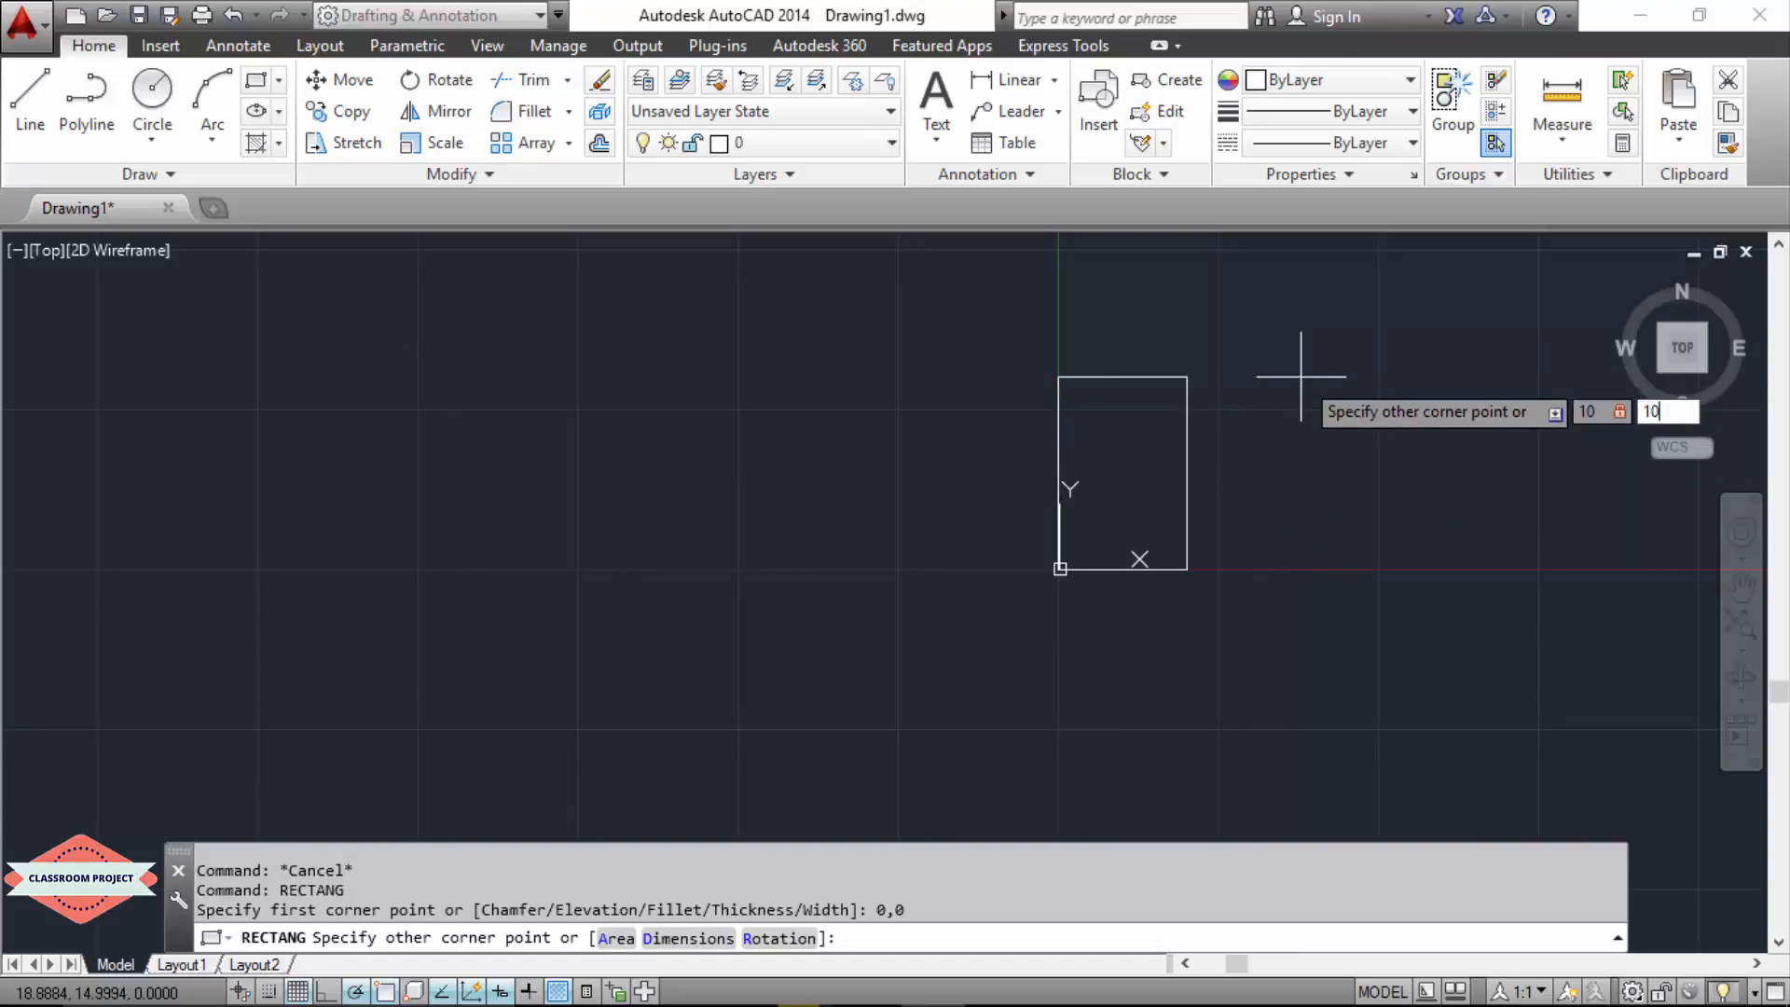
key(Return)
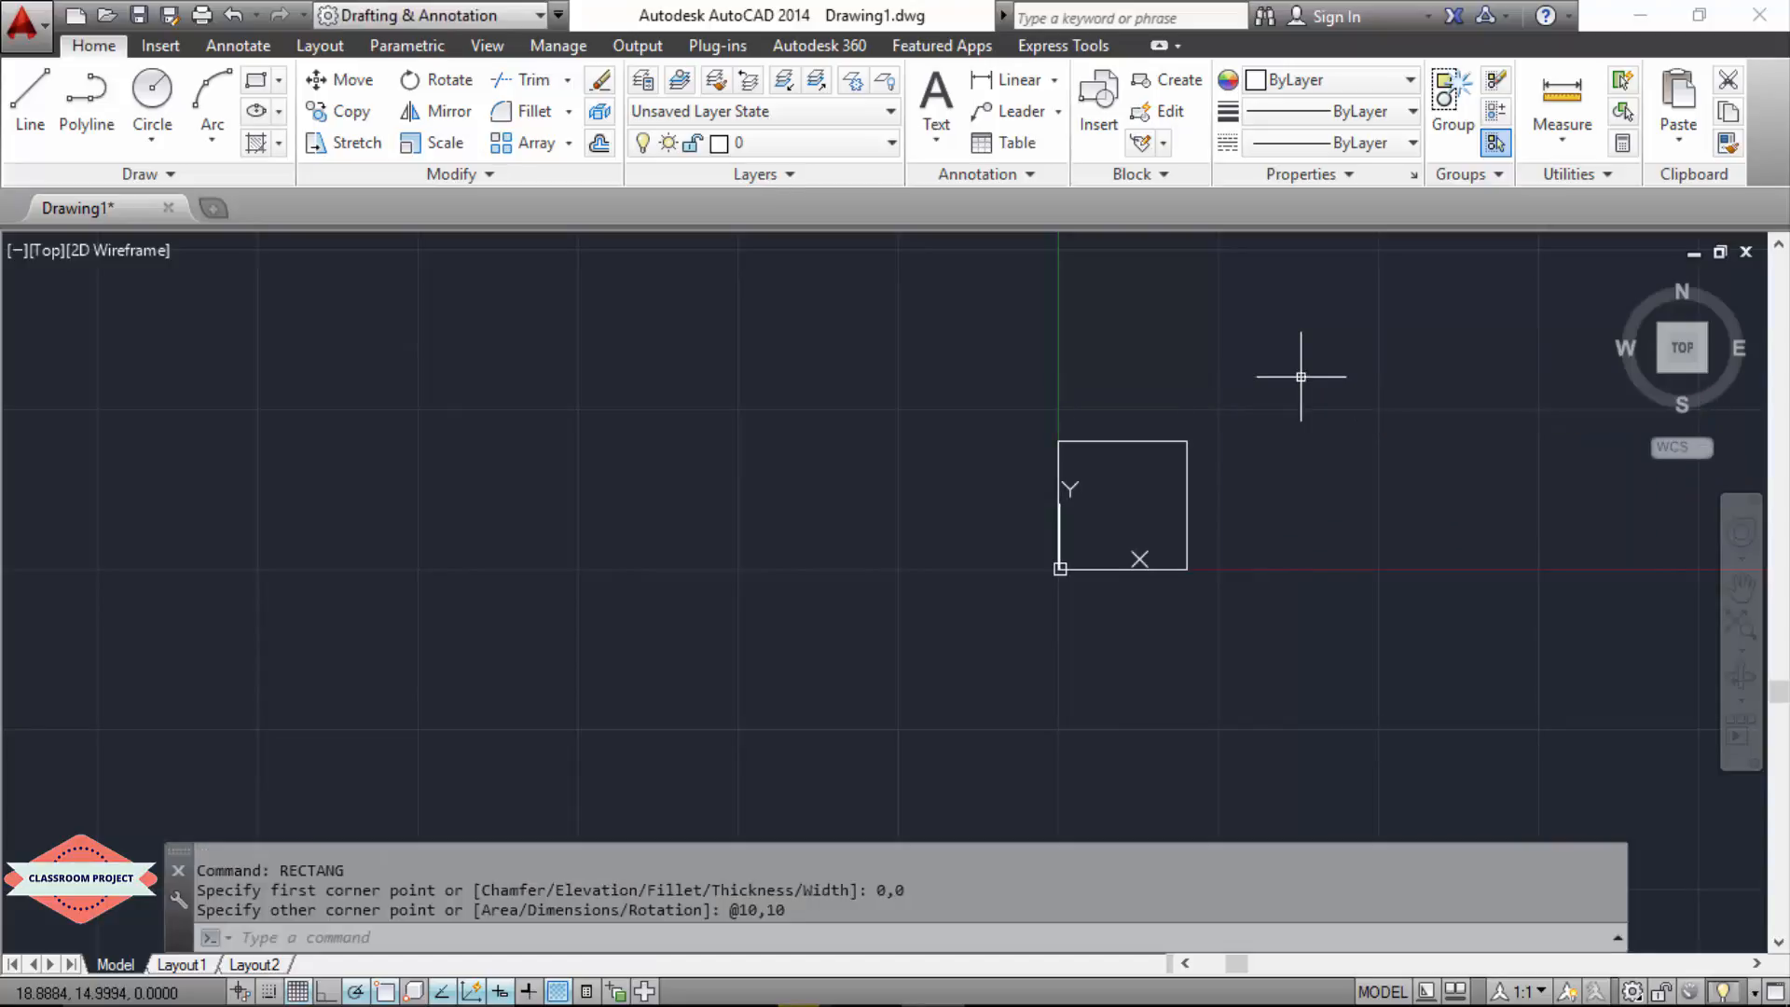
Step: Draw a second 10 by 10 square with its first corner at 20,0
key(Up)
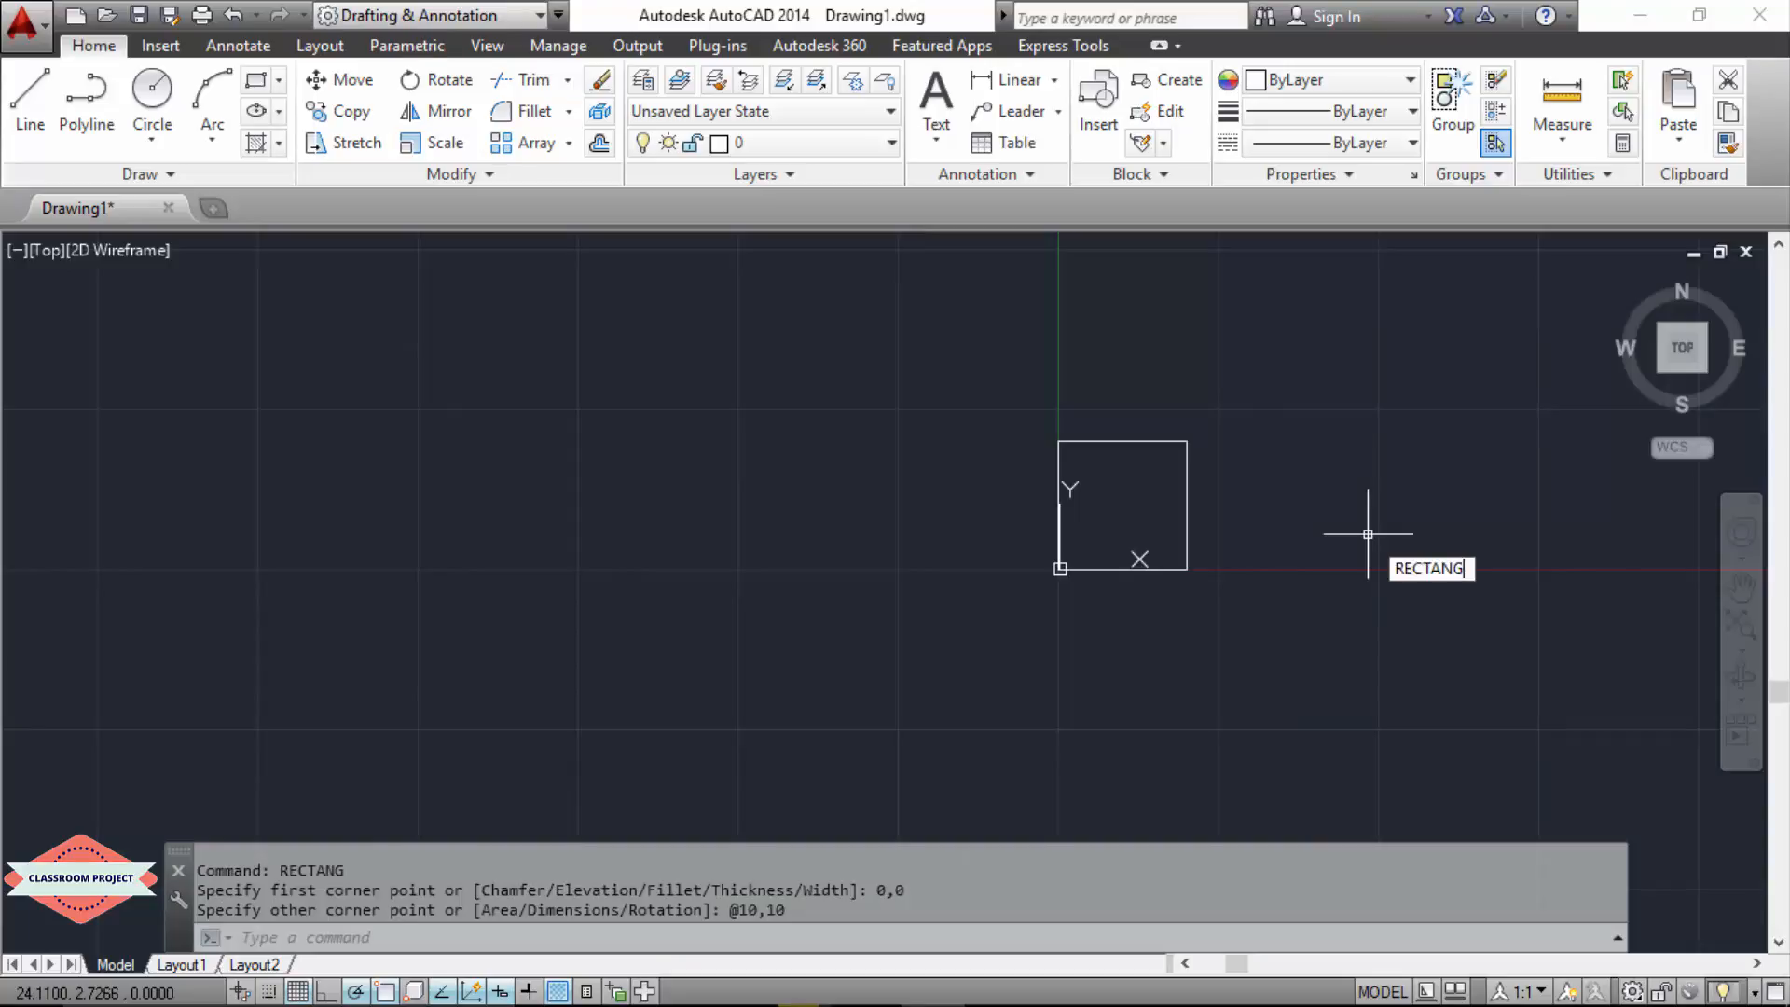
key(Return)
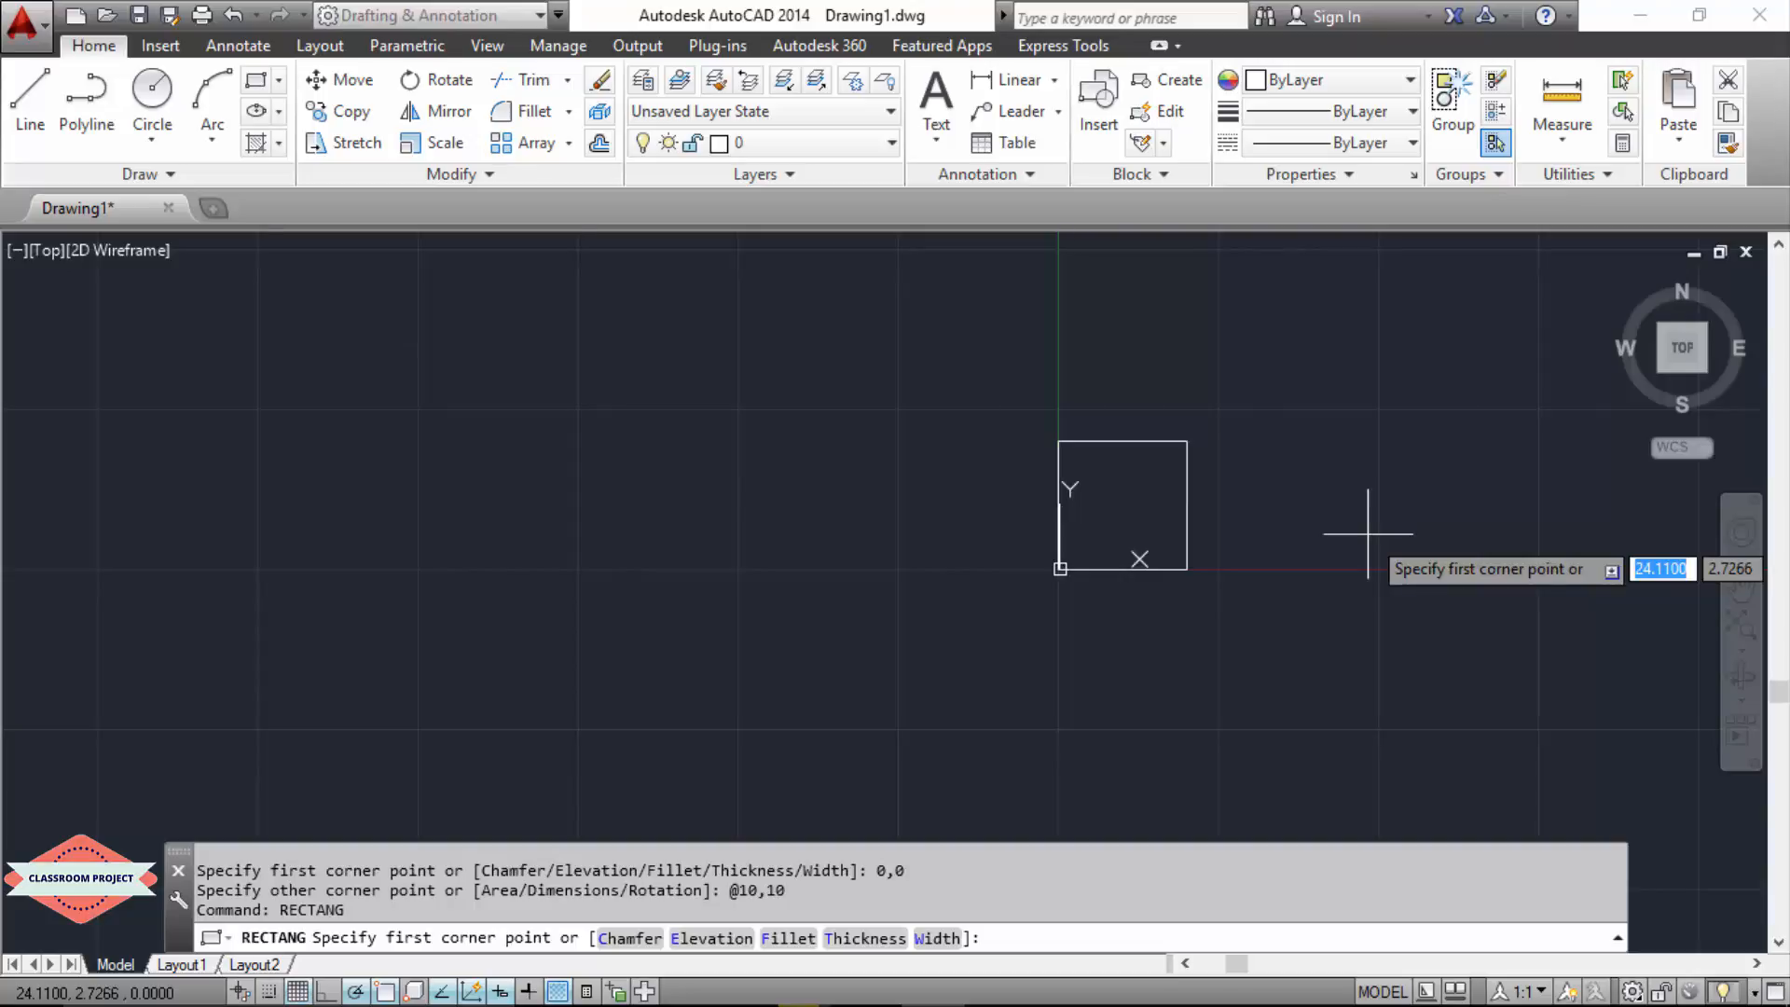
text(20)
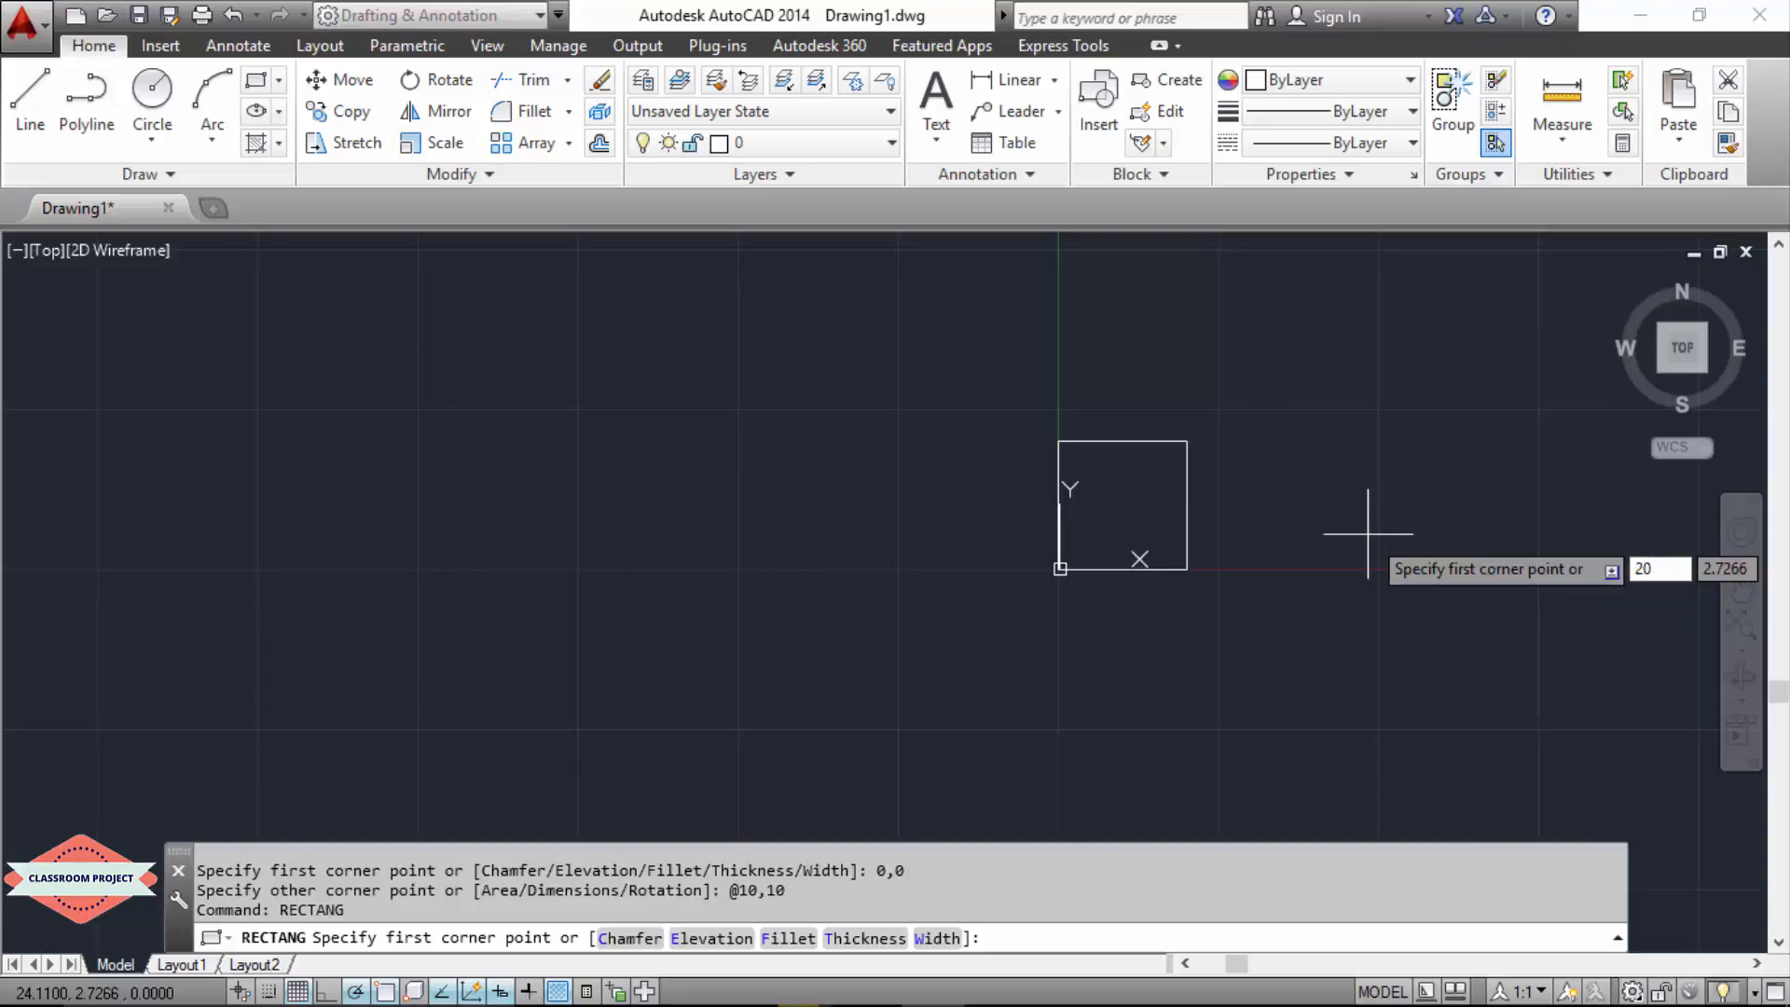
key(Tab)
text(0)
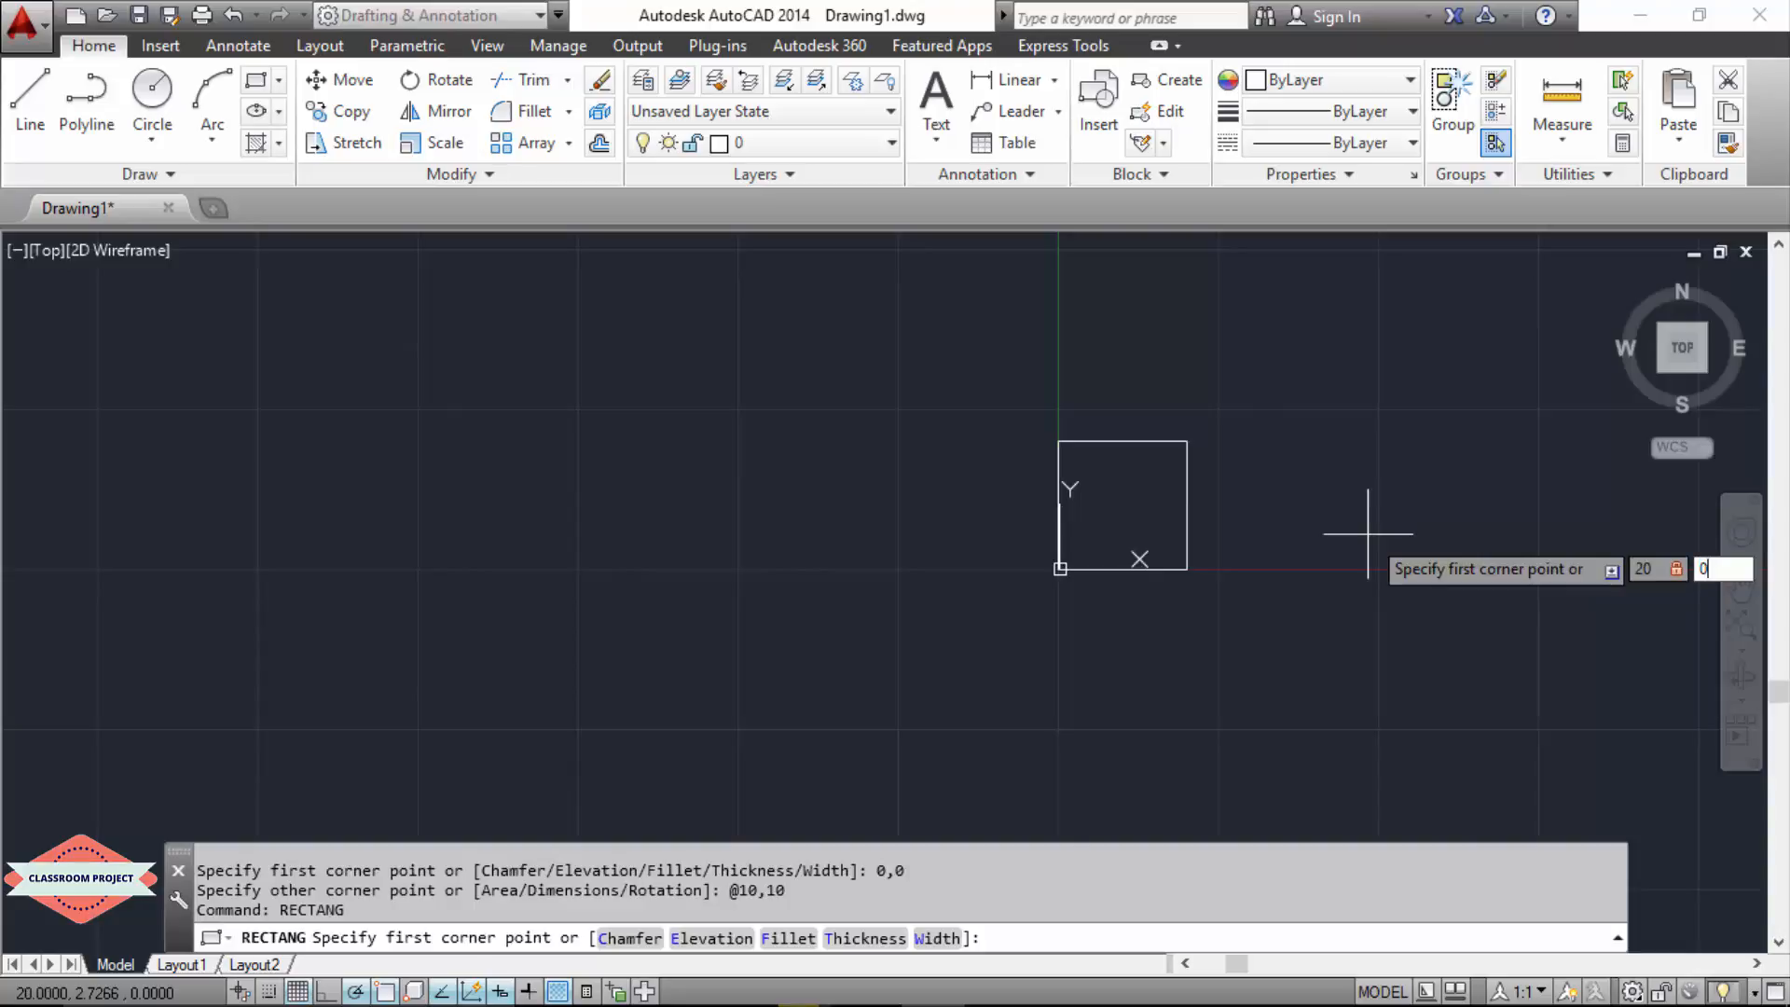
key(Return)
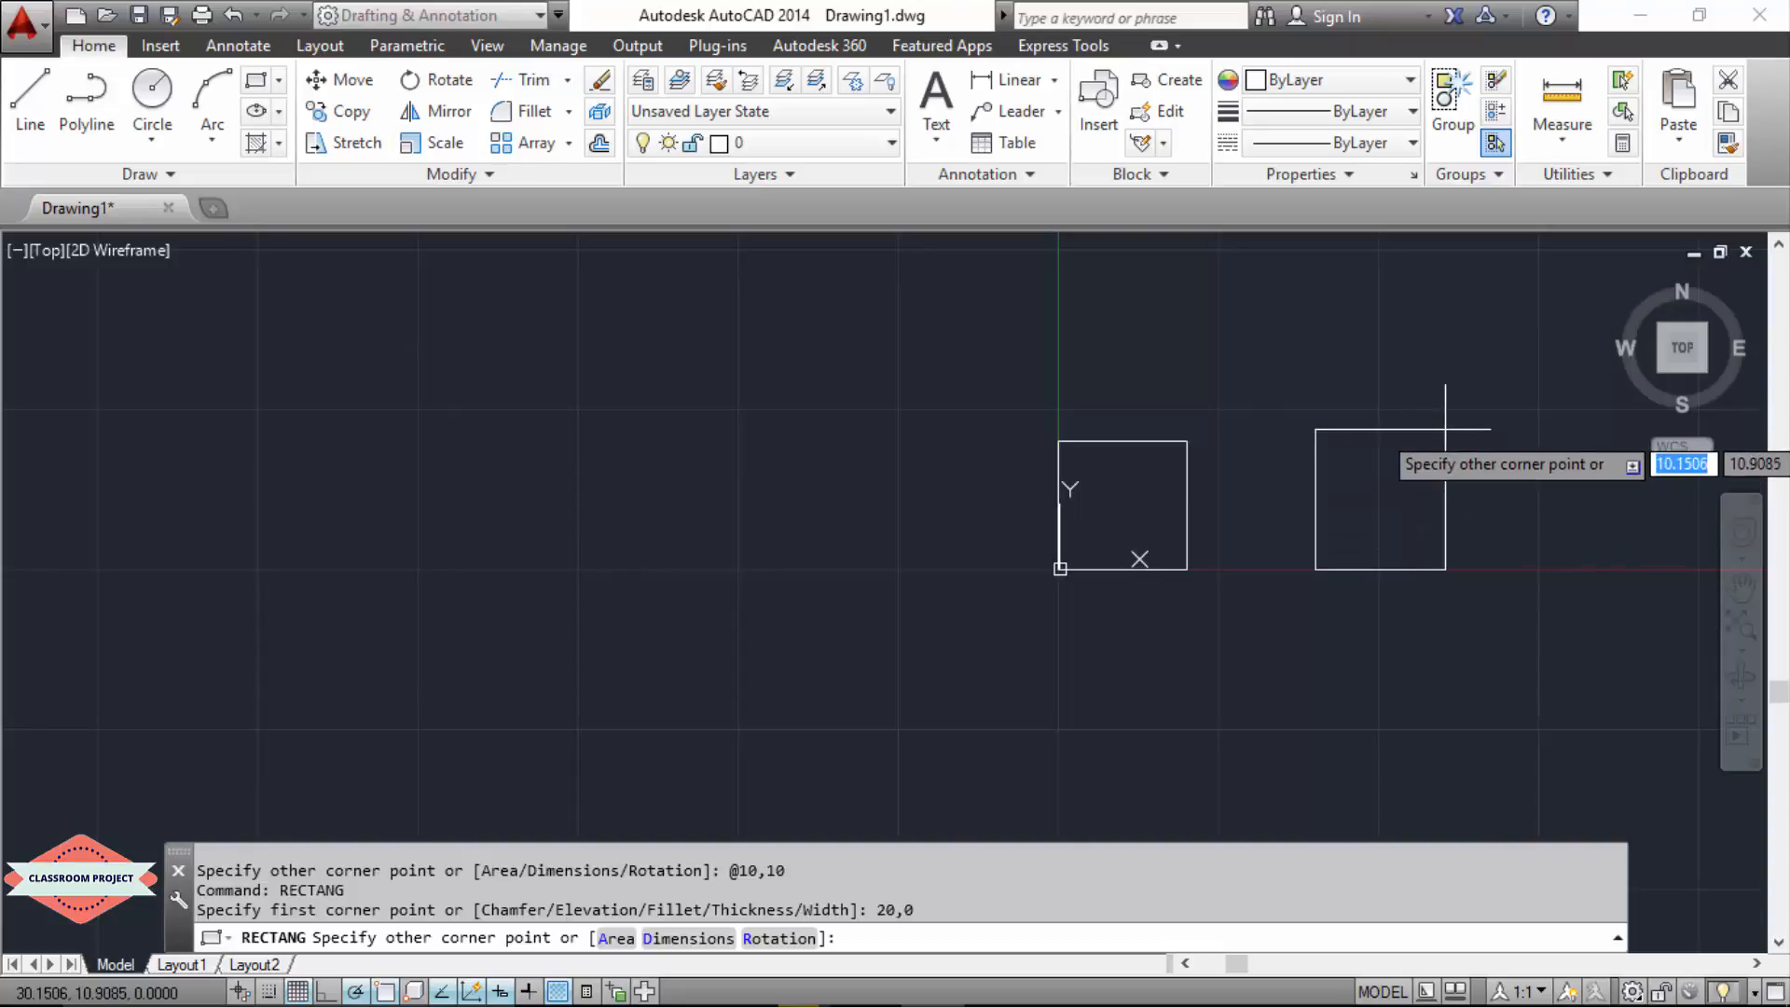
text(10)
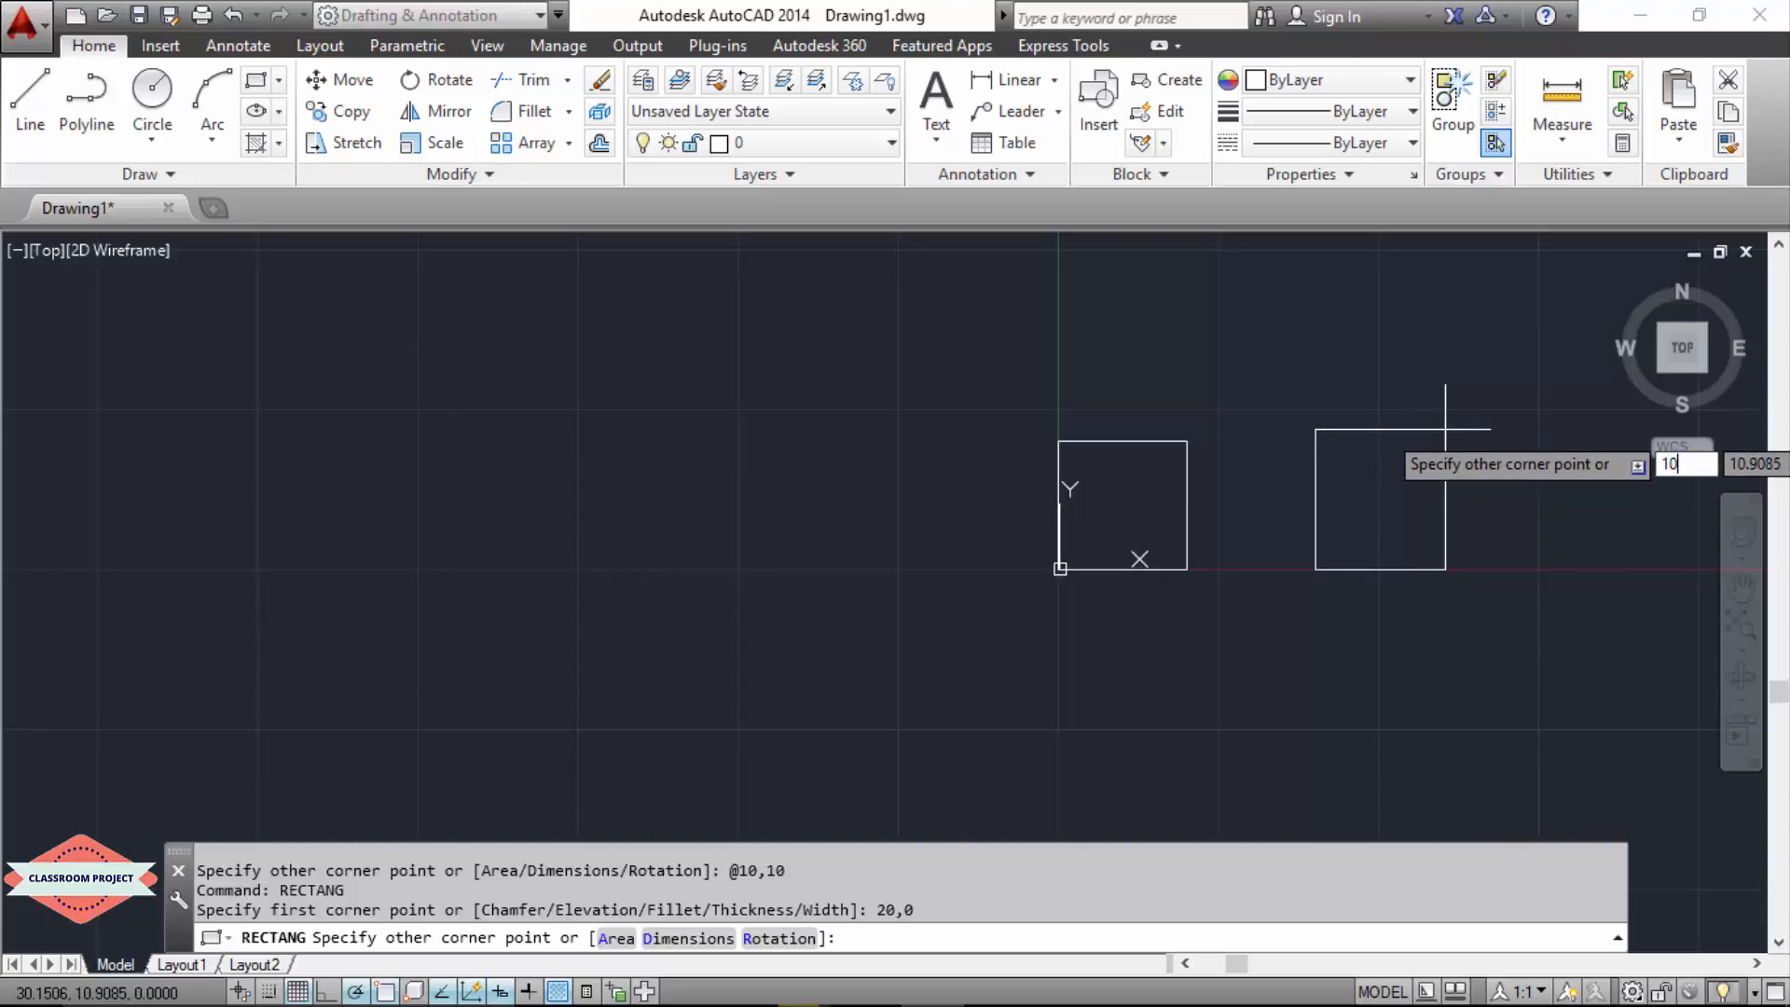
key(Tab)
text(1)
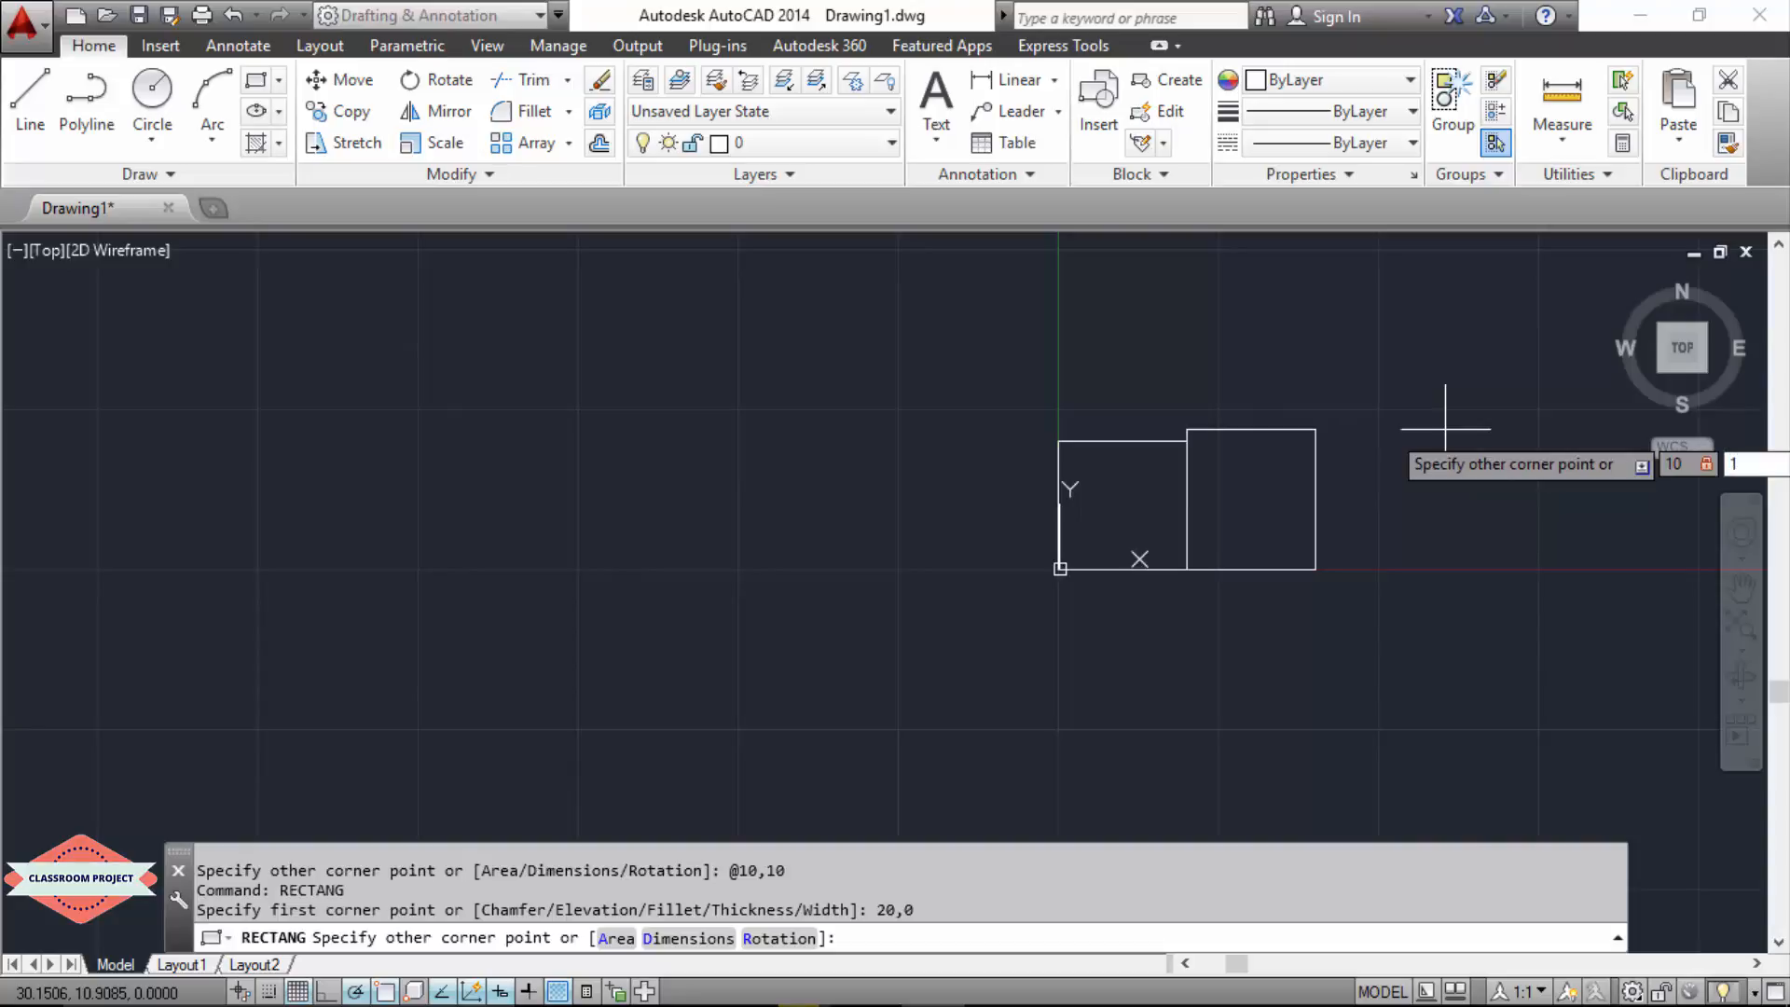
text(0)
key(Return)
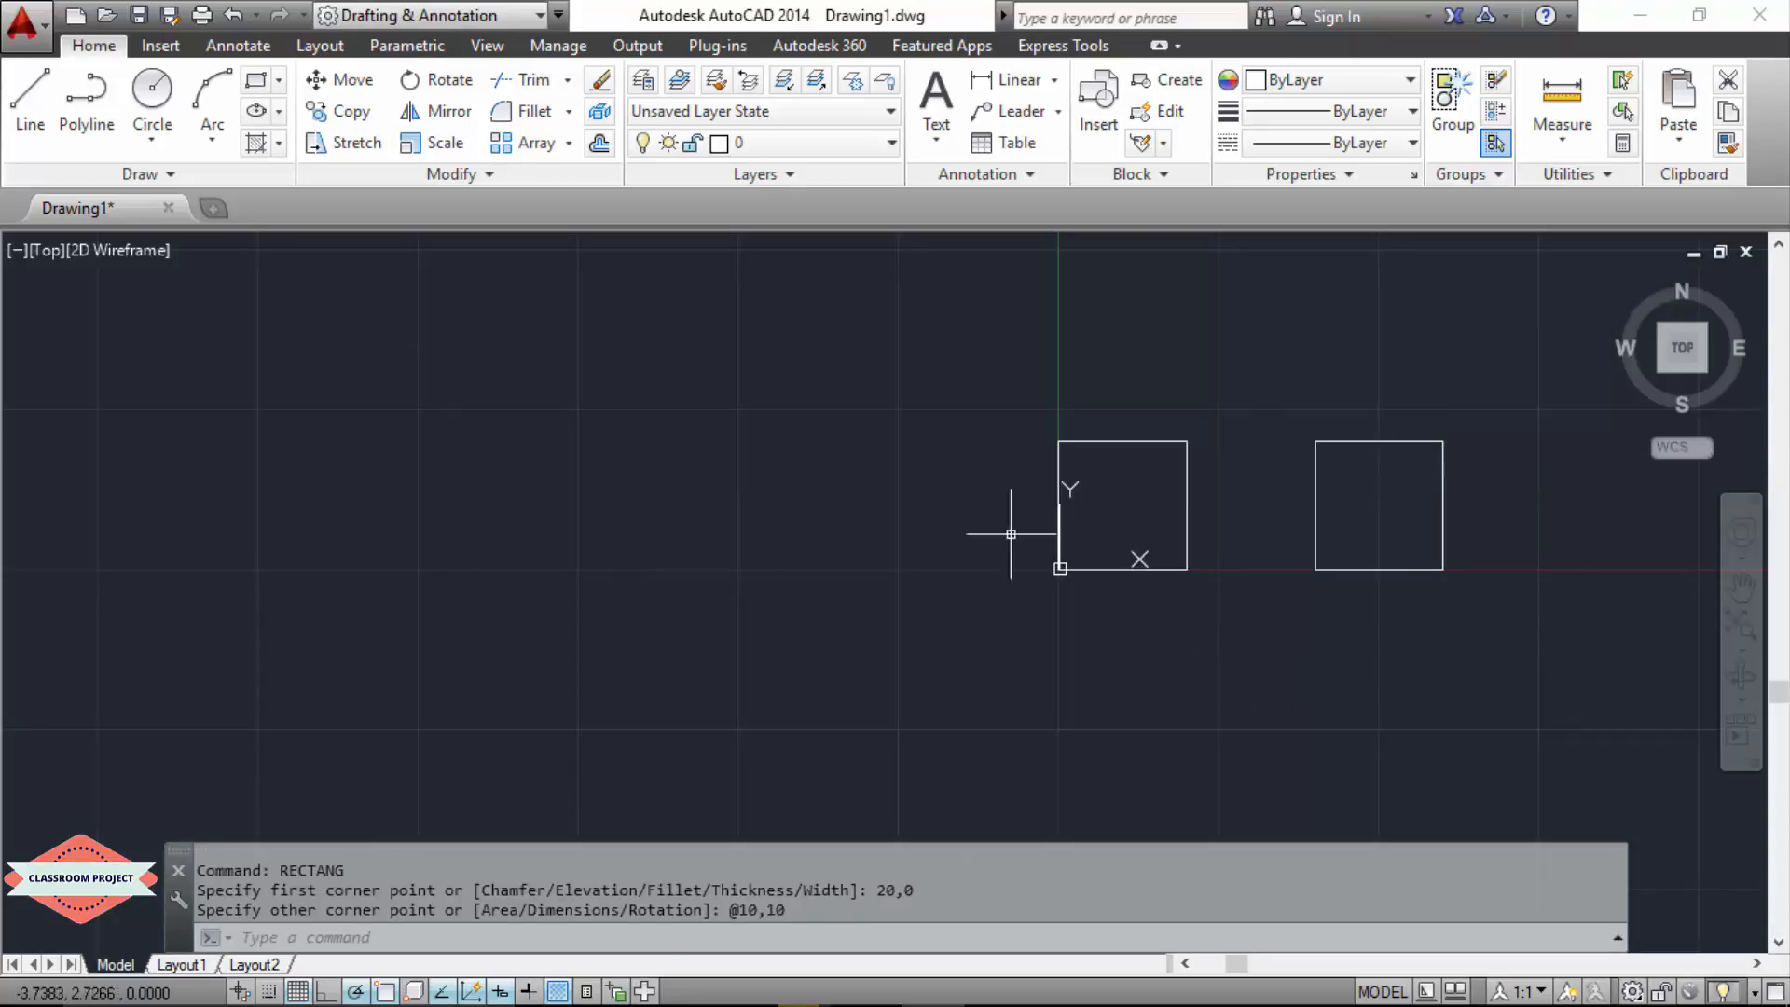
Step: Draw a circle centred at 5,5 with a radius of 5 inside the first square
click(152, 91)
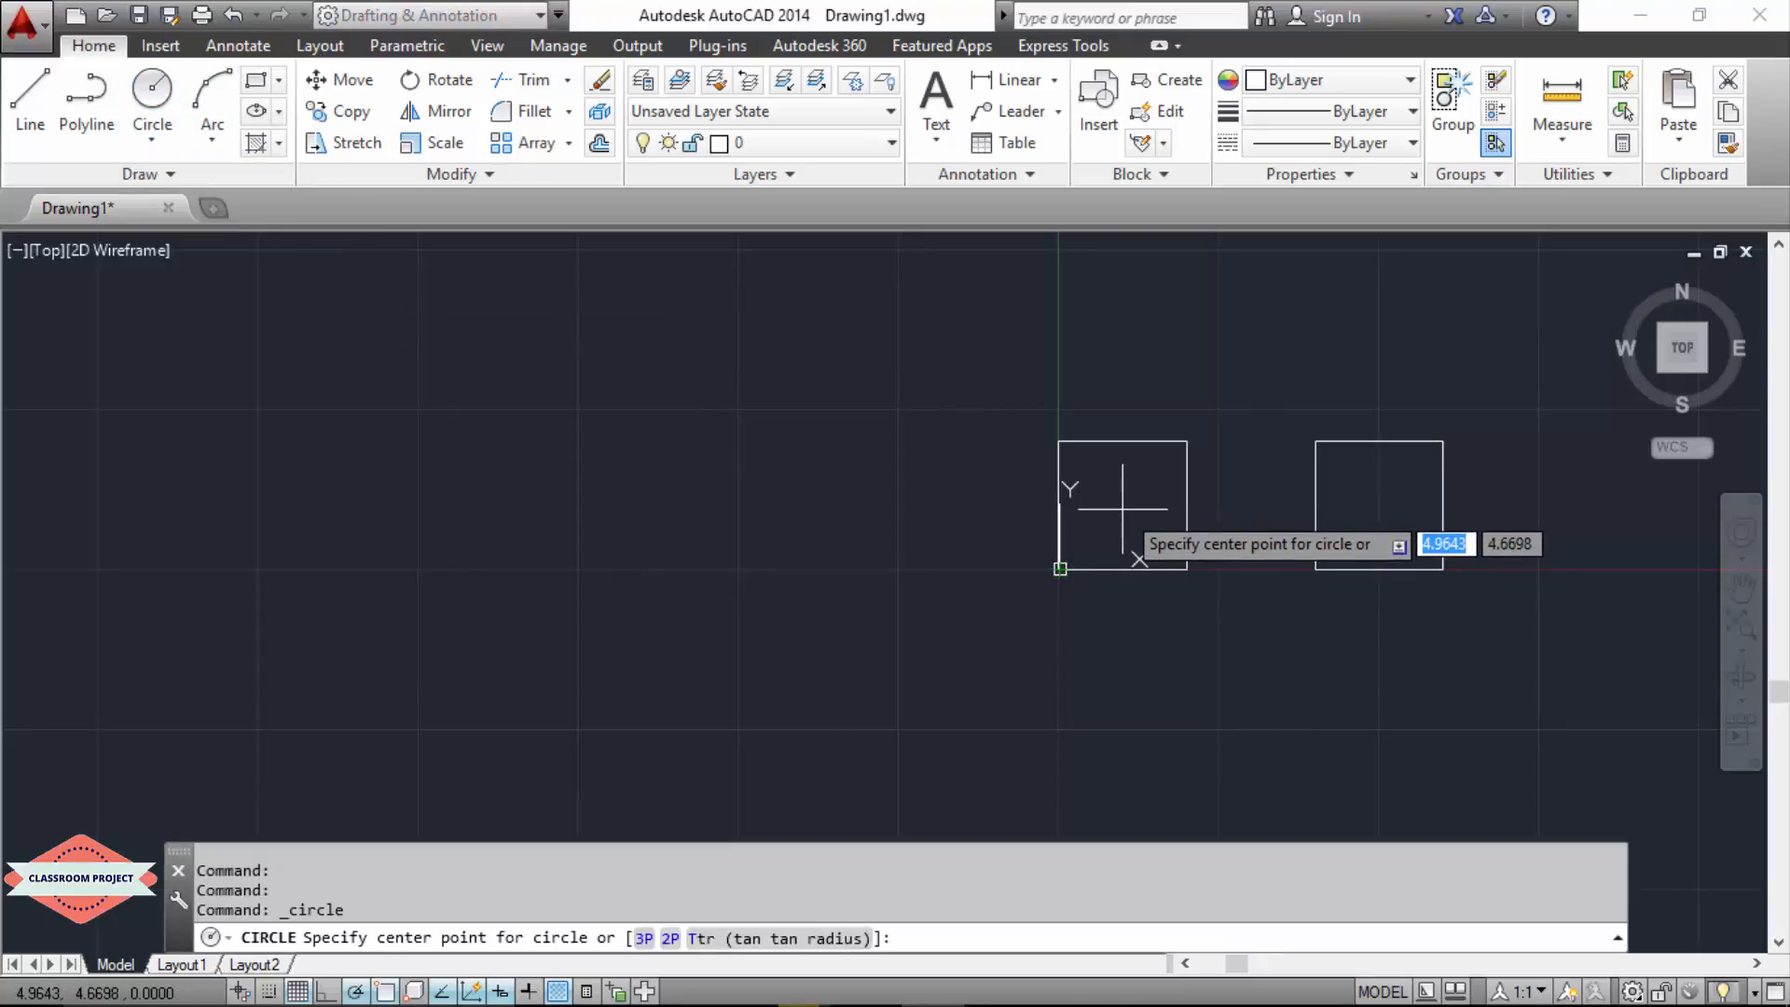
text(5)
key(Tab)
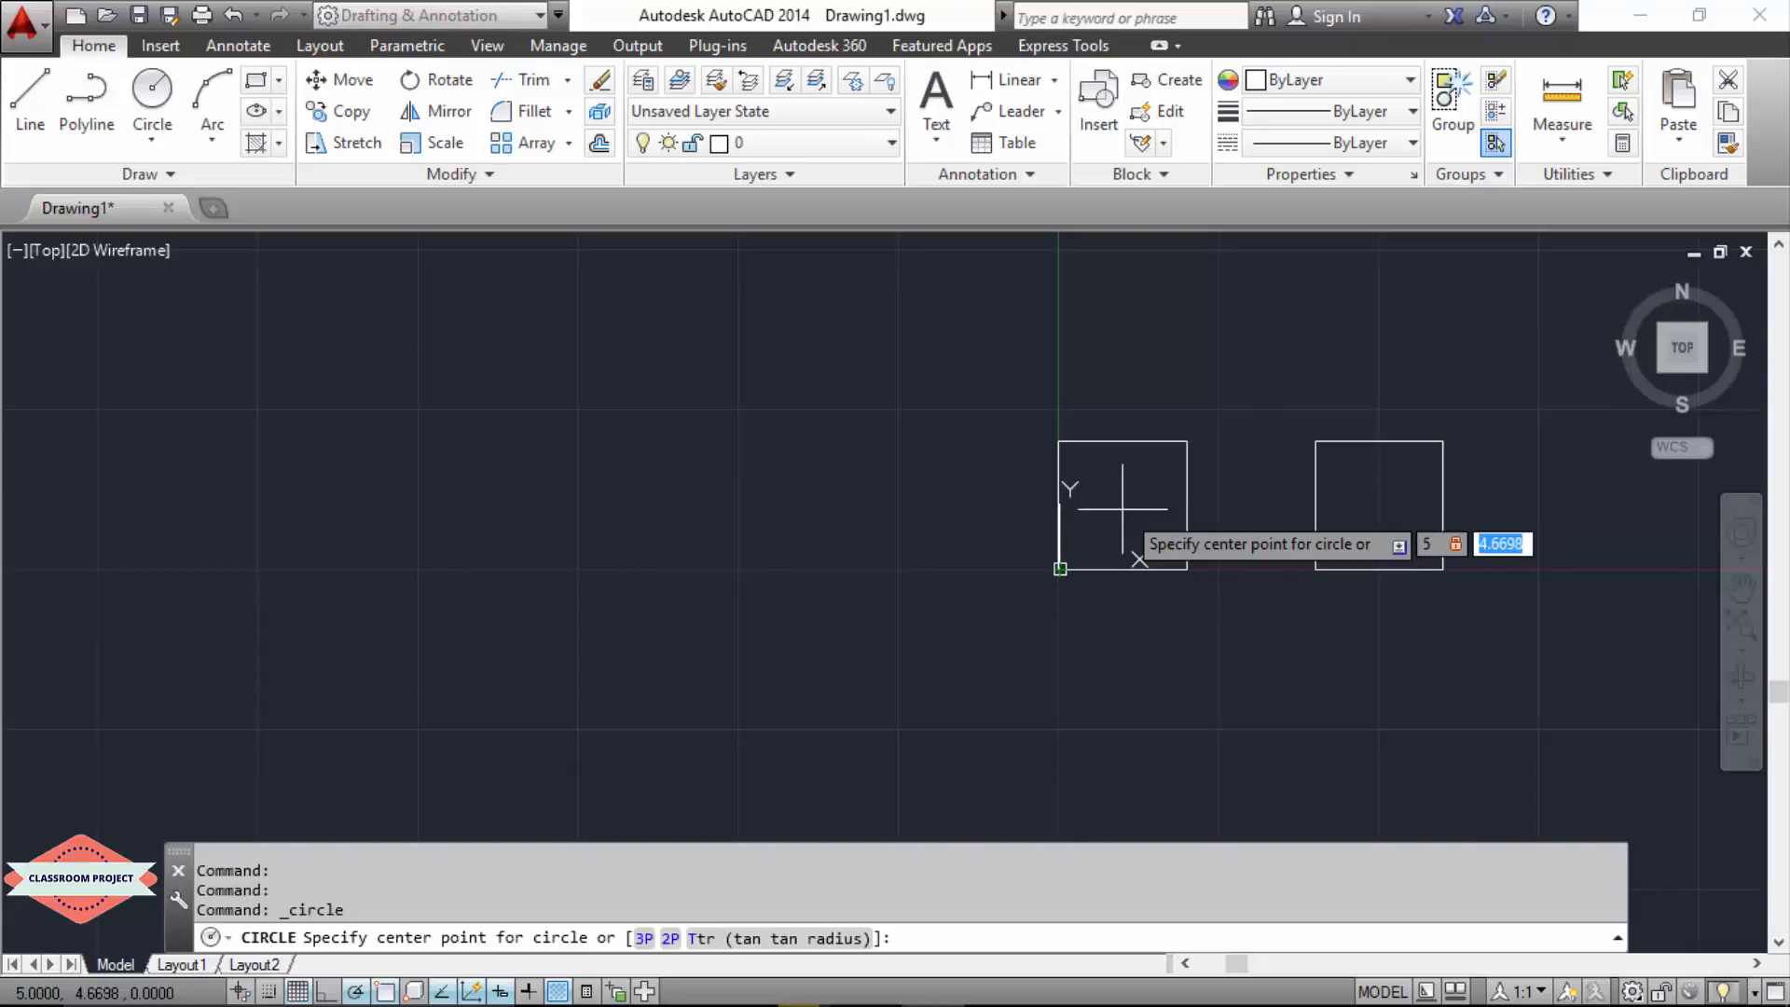
text(5)
key(Return)
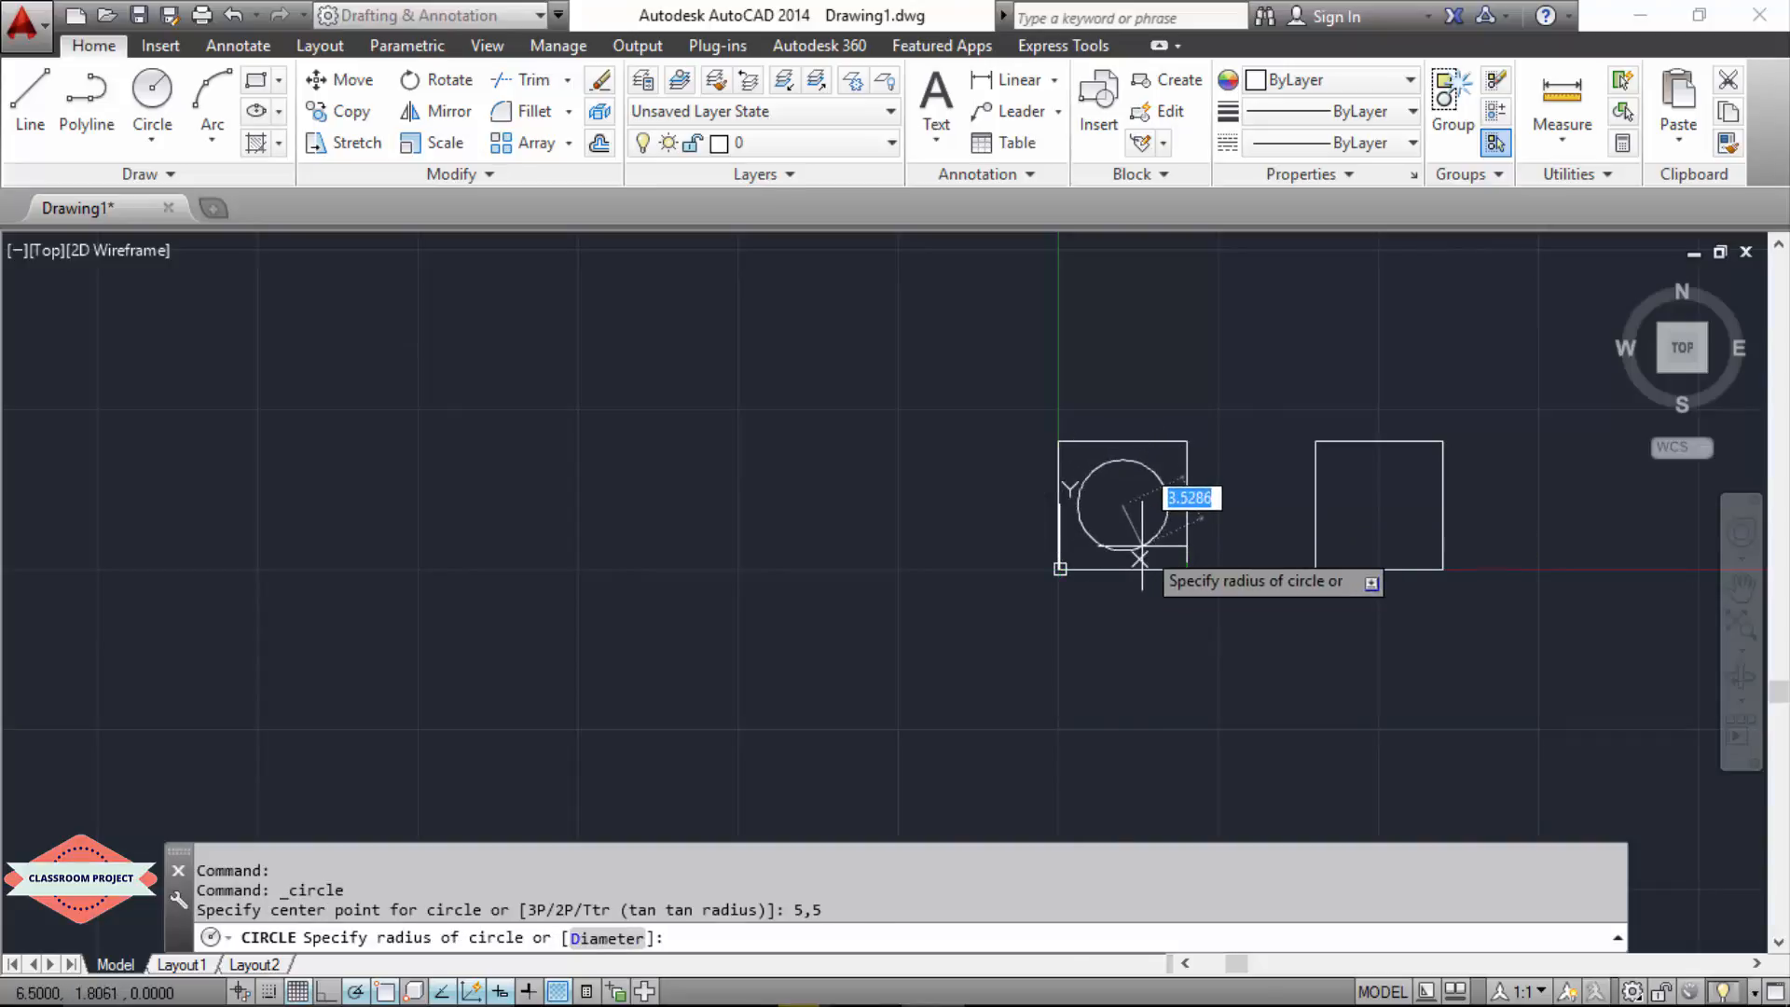
text(5)
key(Return)
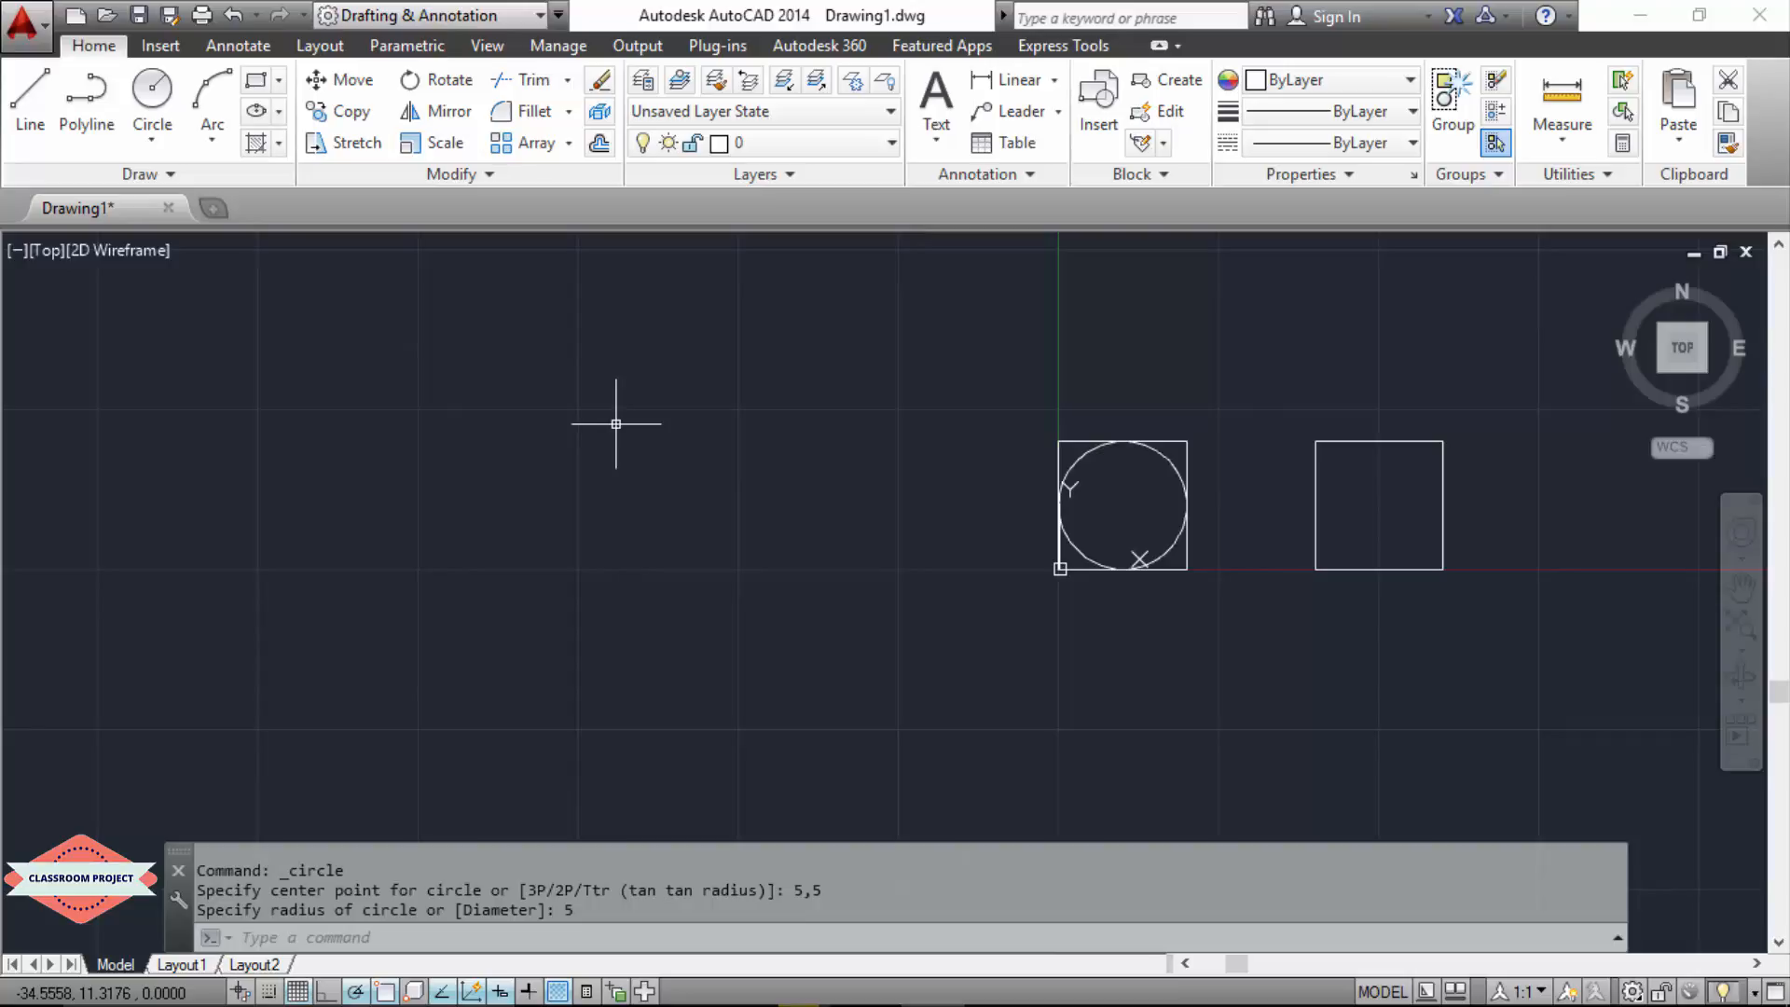
Step: Move the circle into the second square, using the first square's corner at 0,0 as base point and the matching corner at 20,0 as destination
text(MOVE)
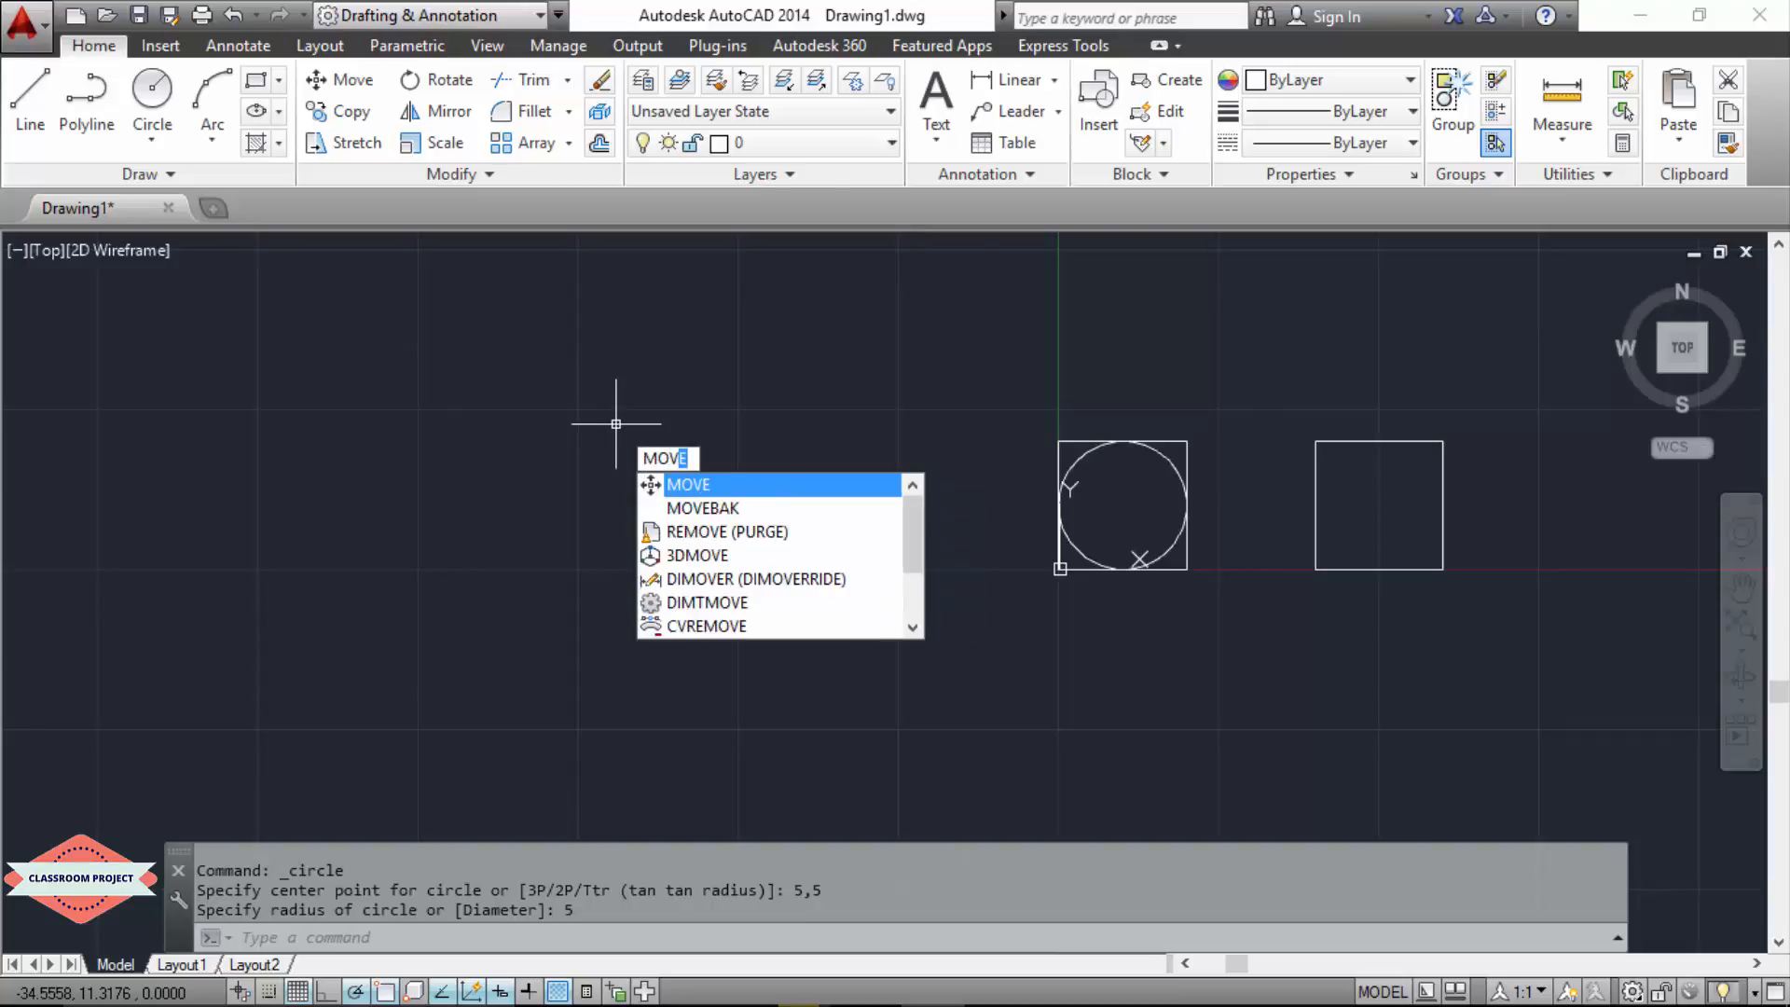
key(Return)
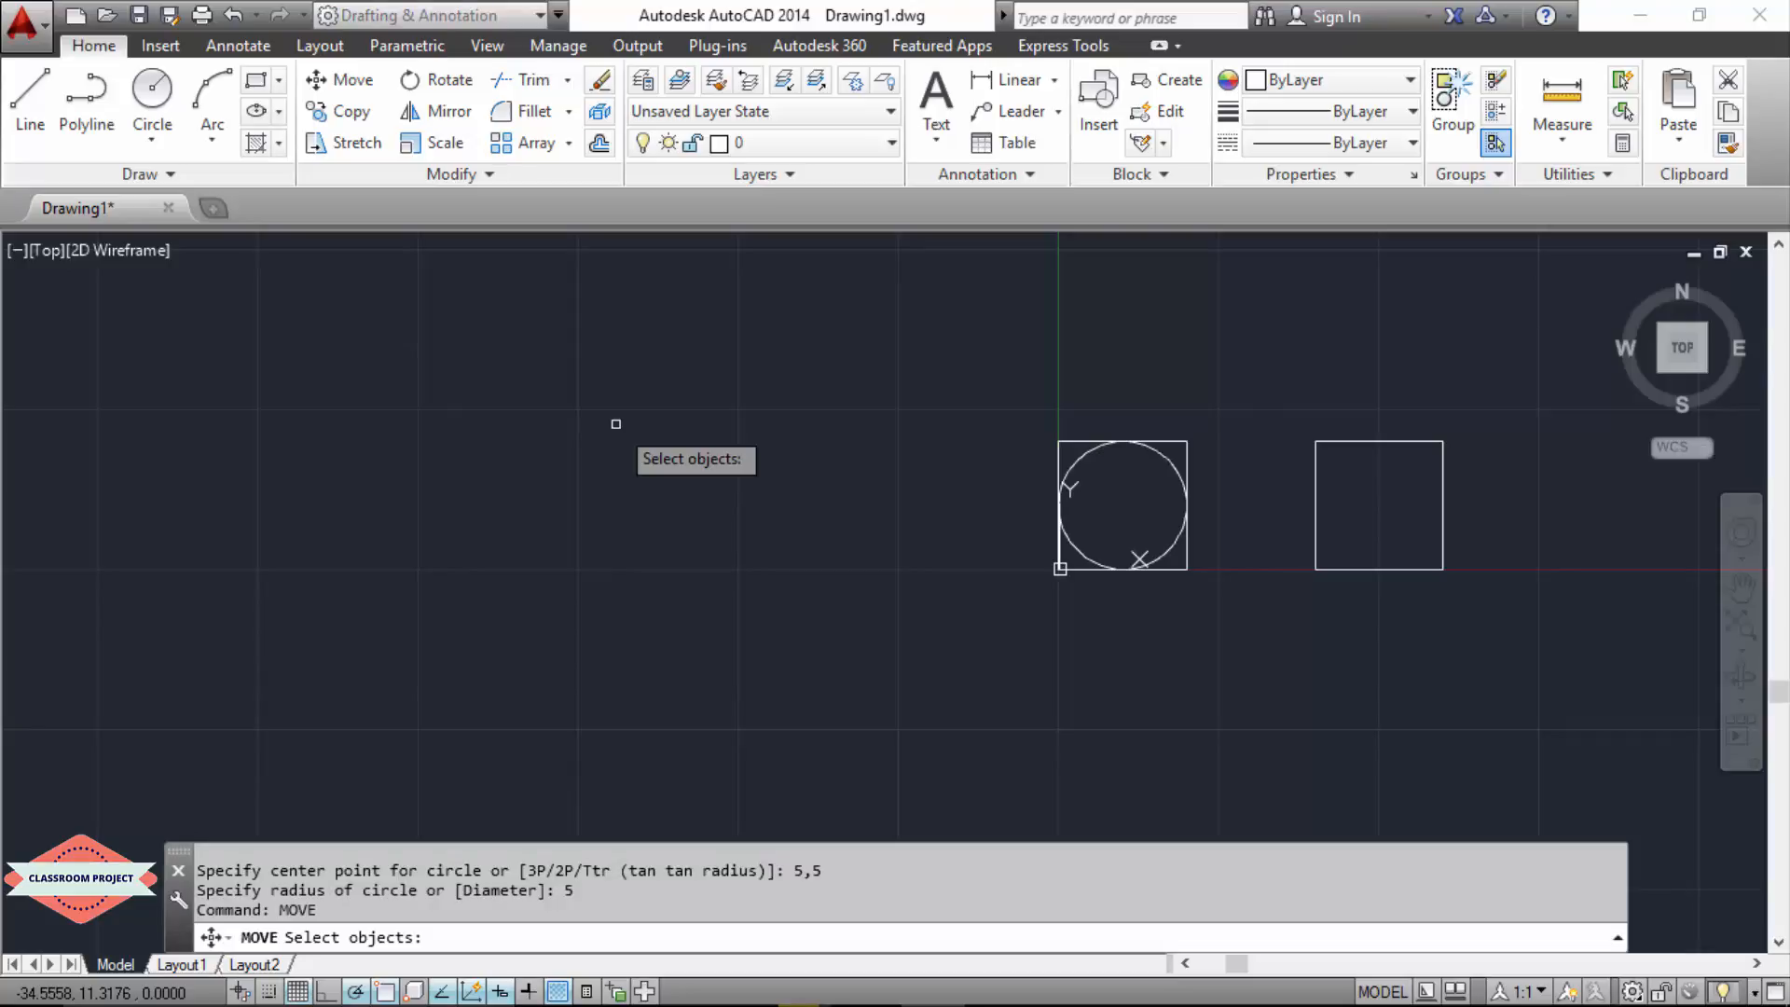
click(1073, 466)
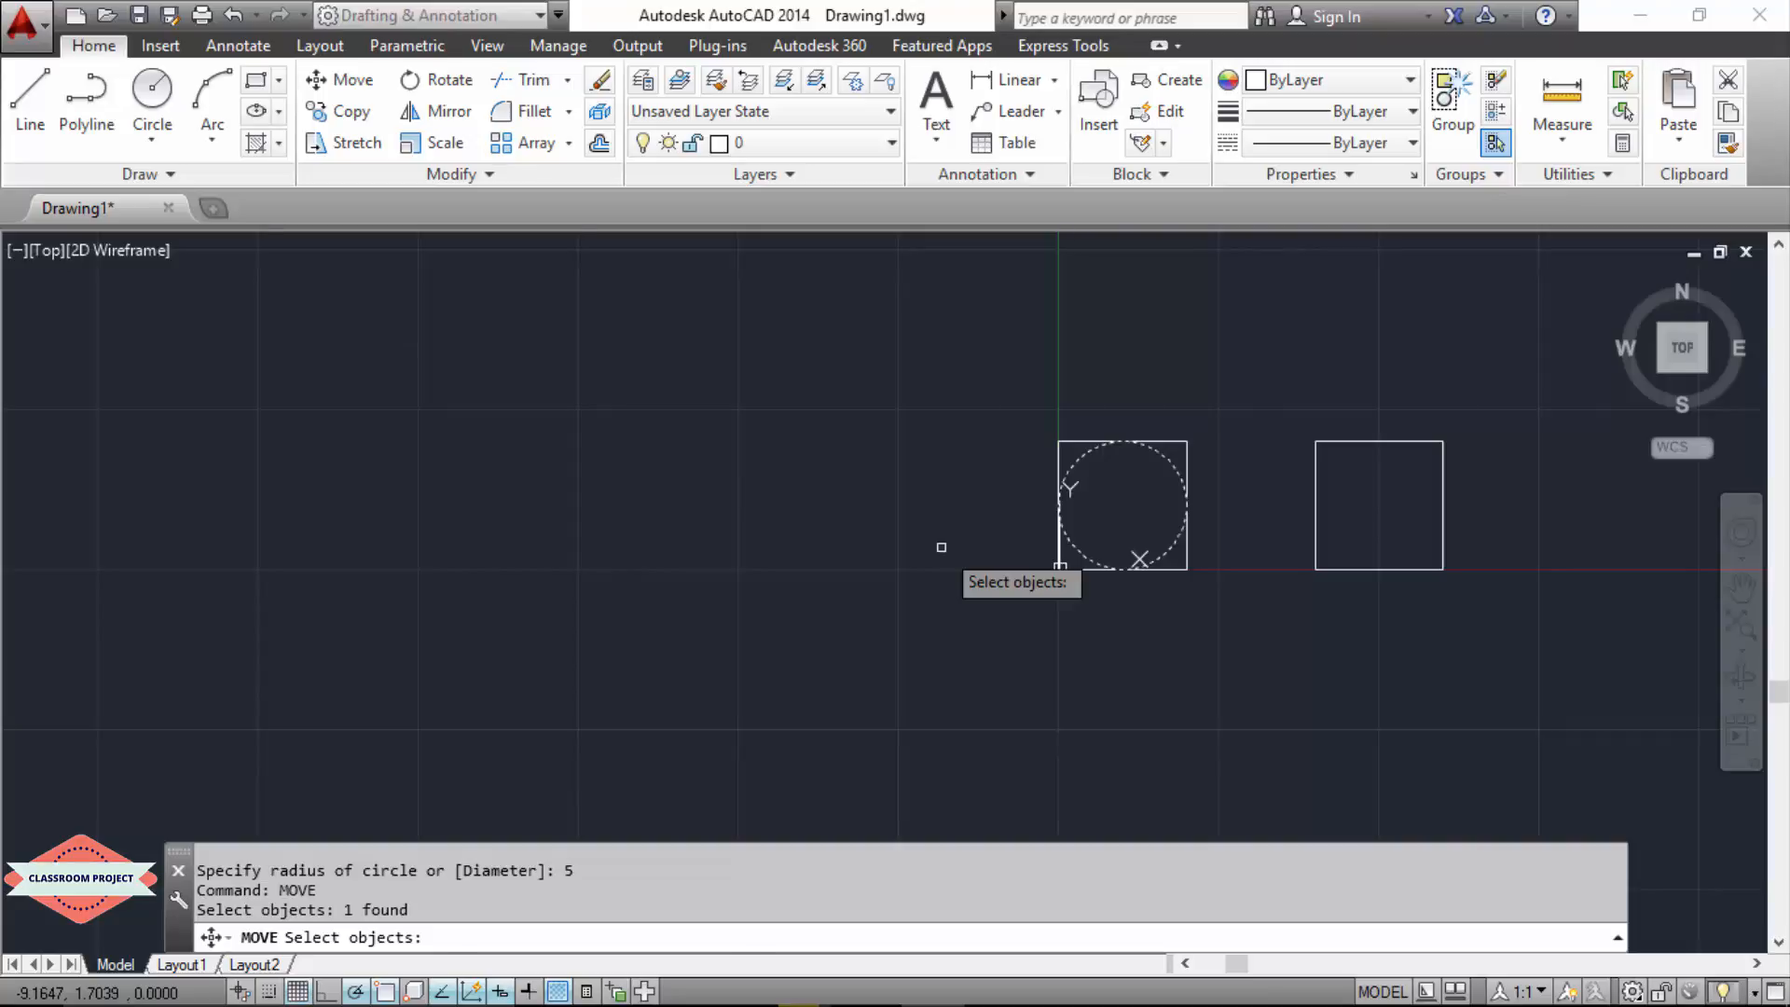
key(Return)
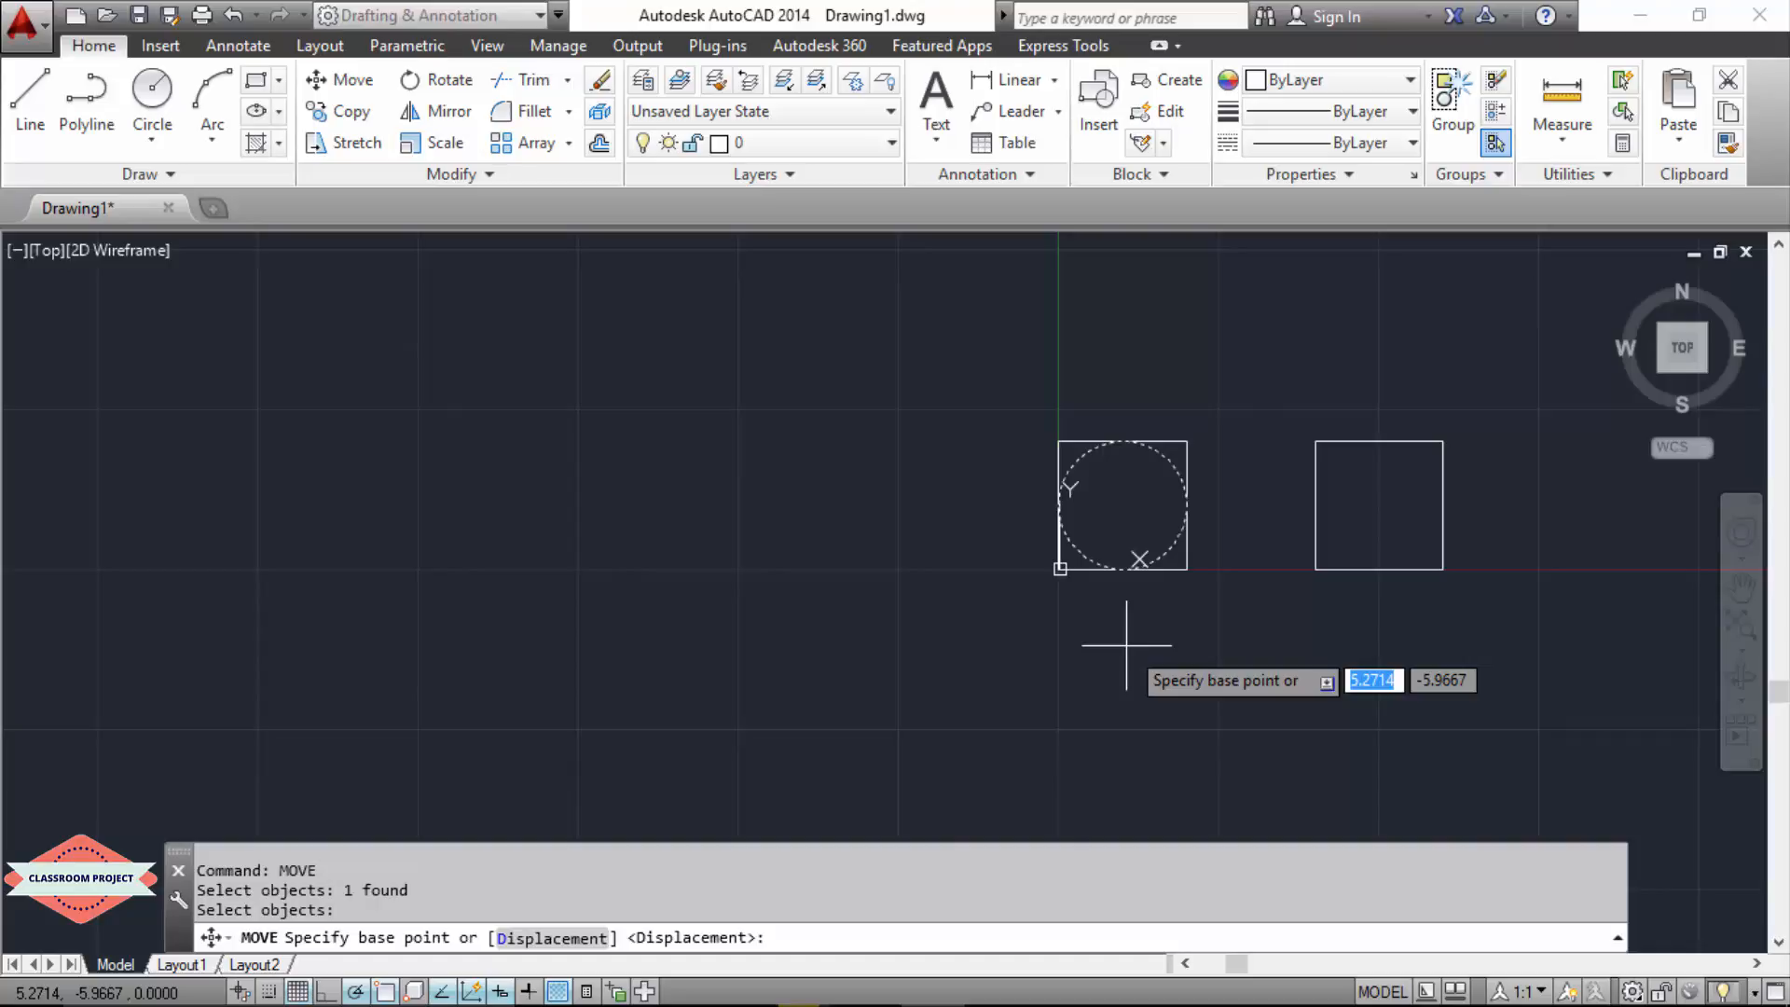
click(1059, 569)
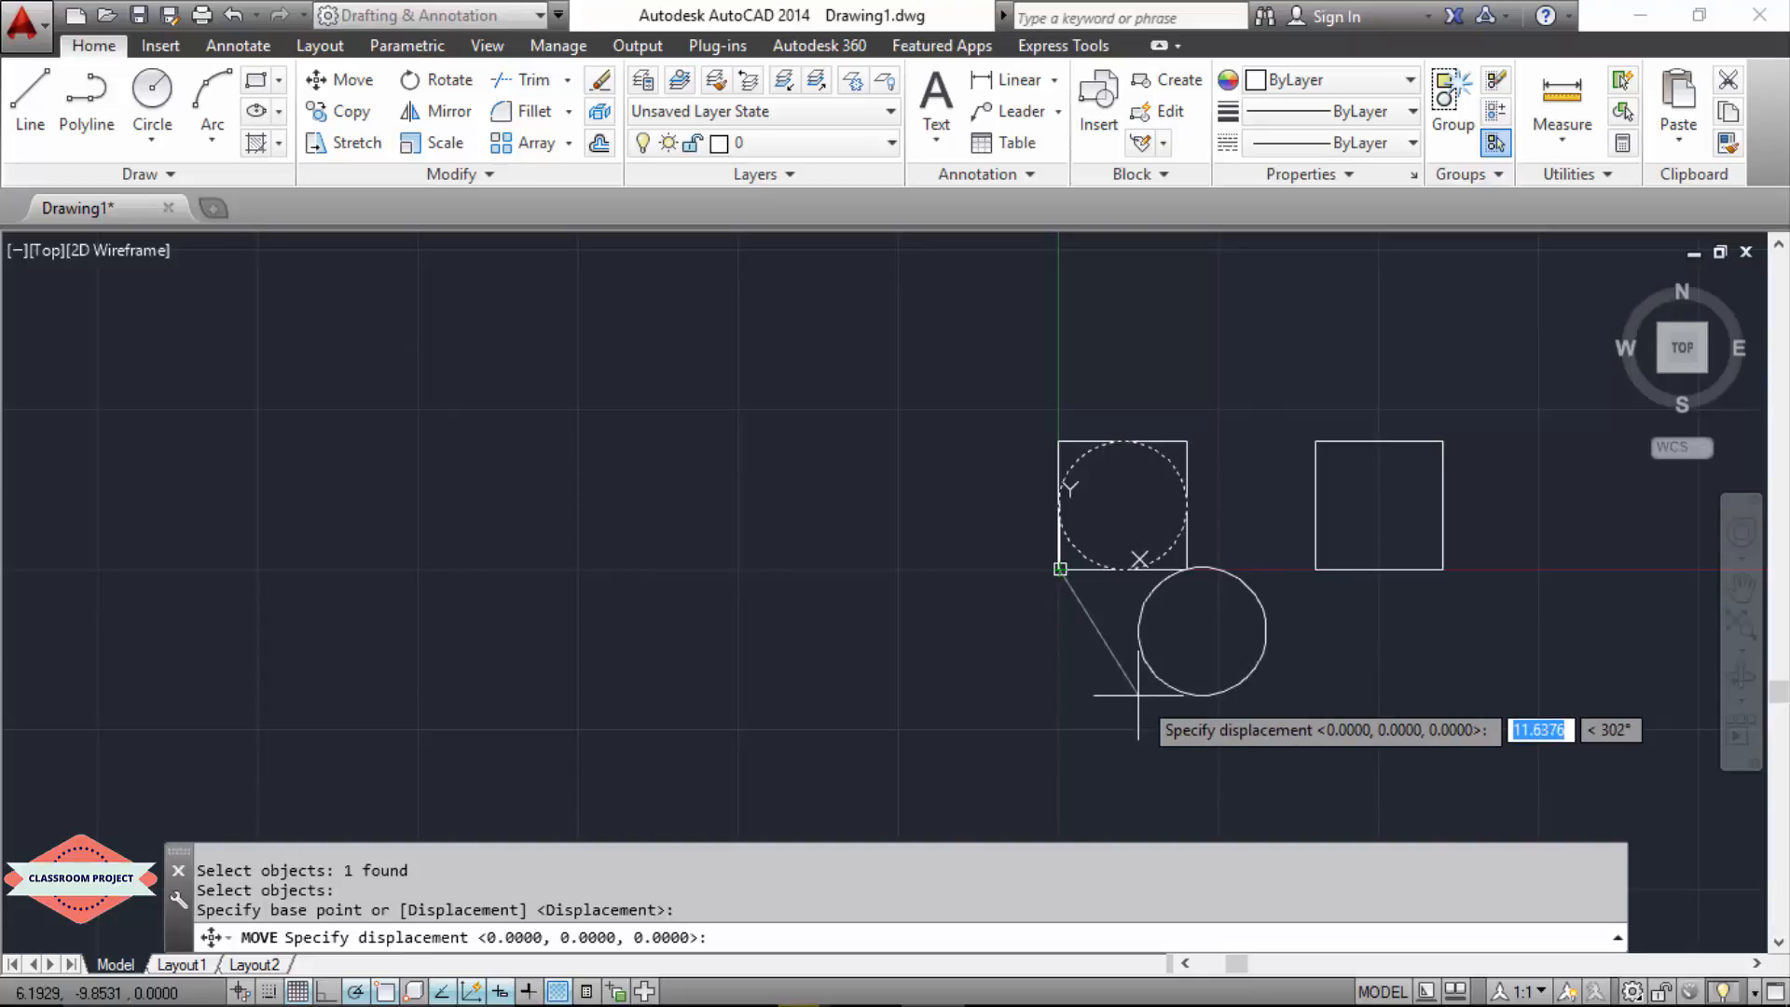
click(1314, 569)
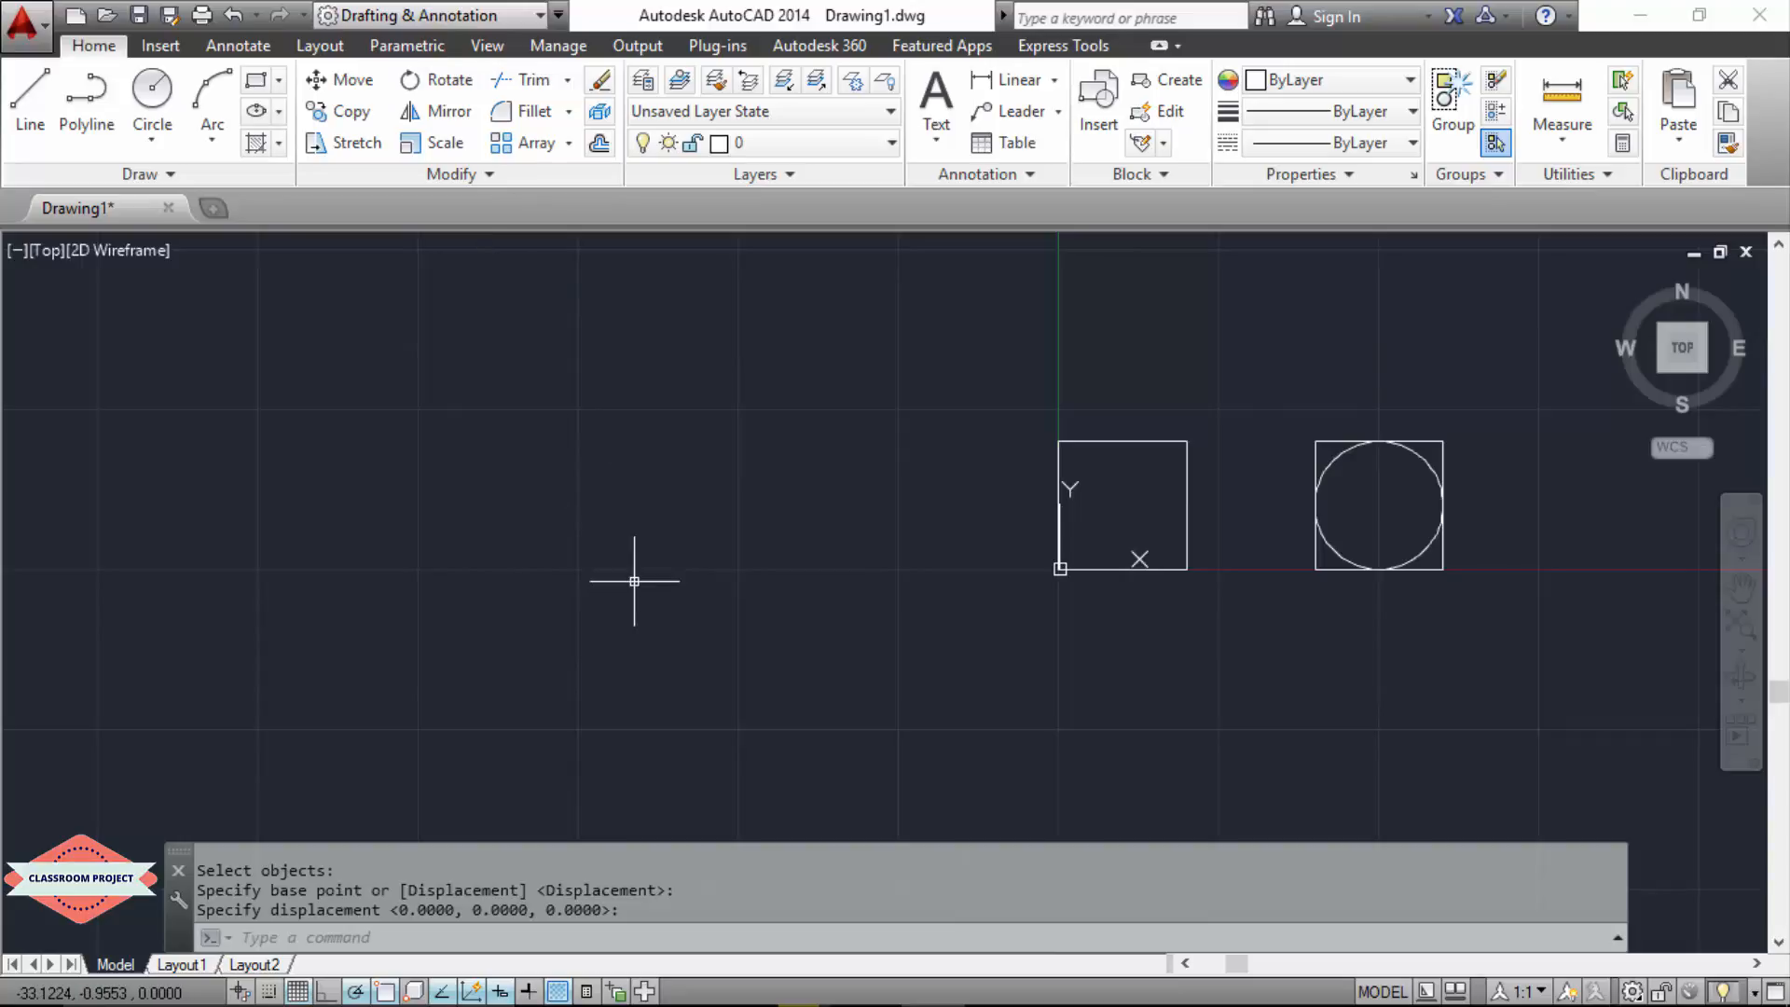
Step: Rotate the circle 180 degrees about the base point 0,0 and undo that rotation
text(ROTATE)
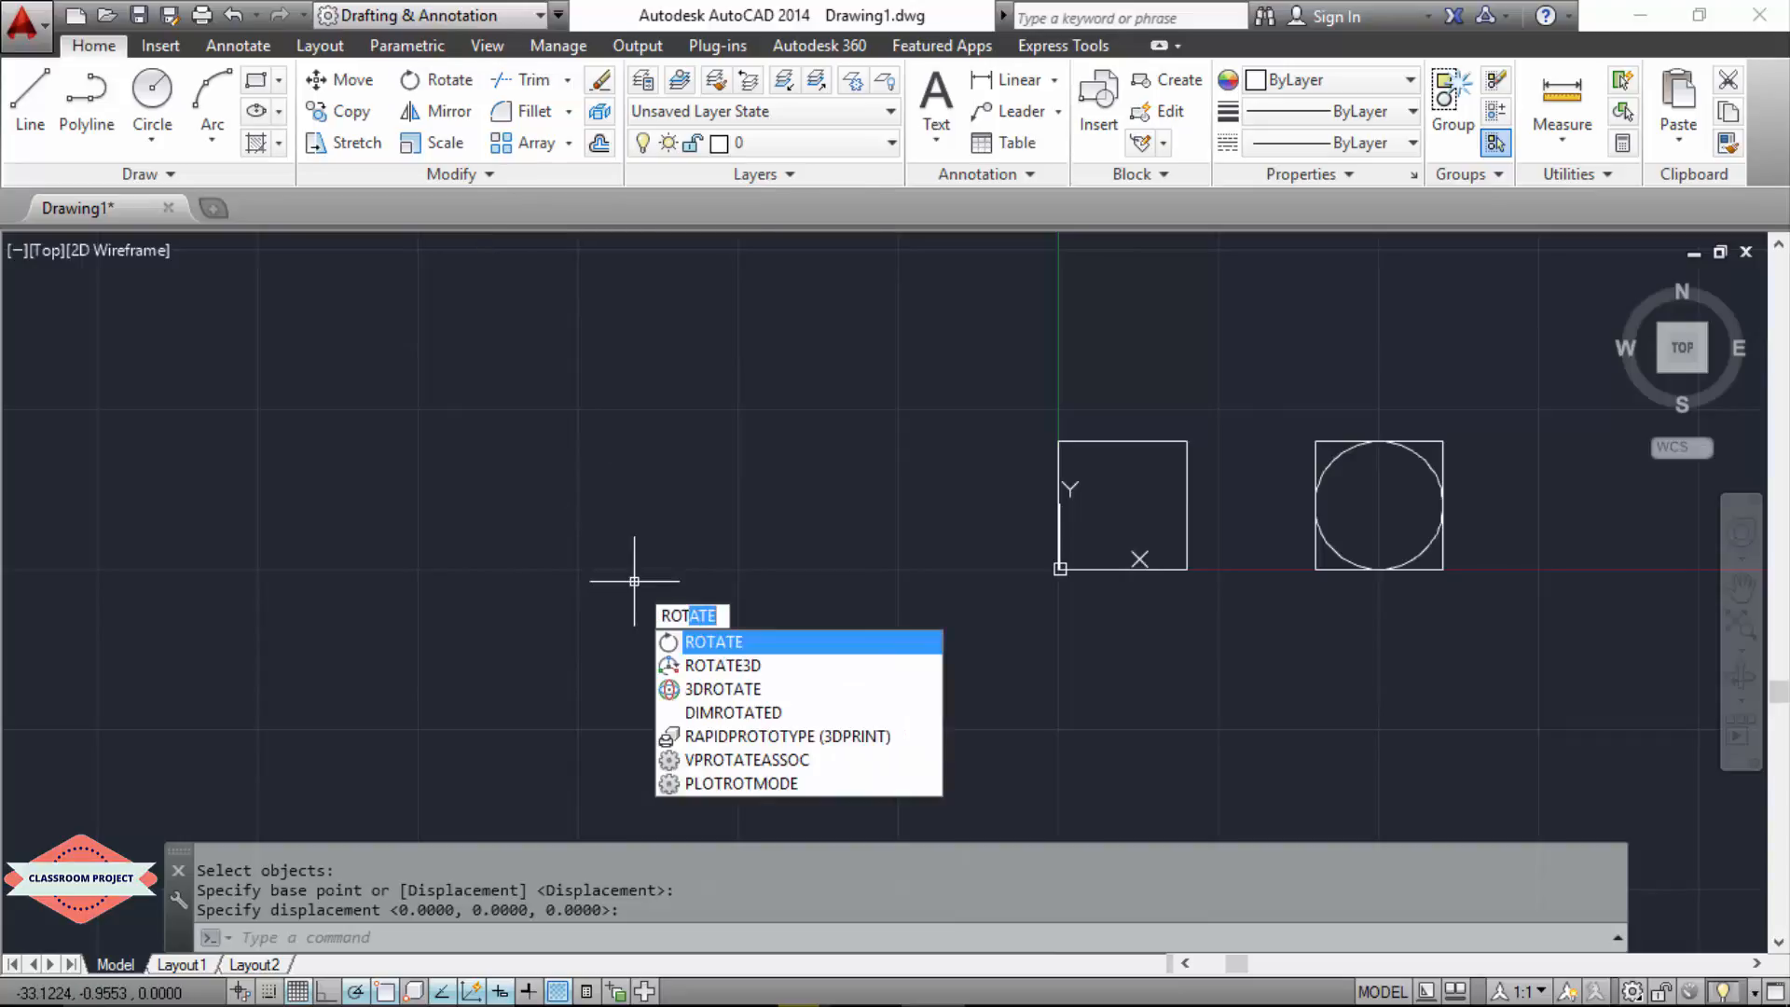
key(Return)
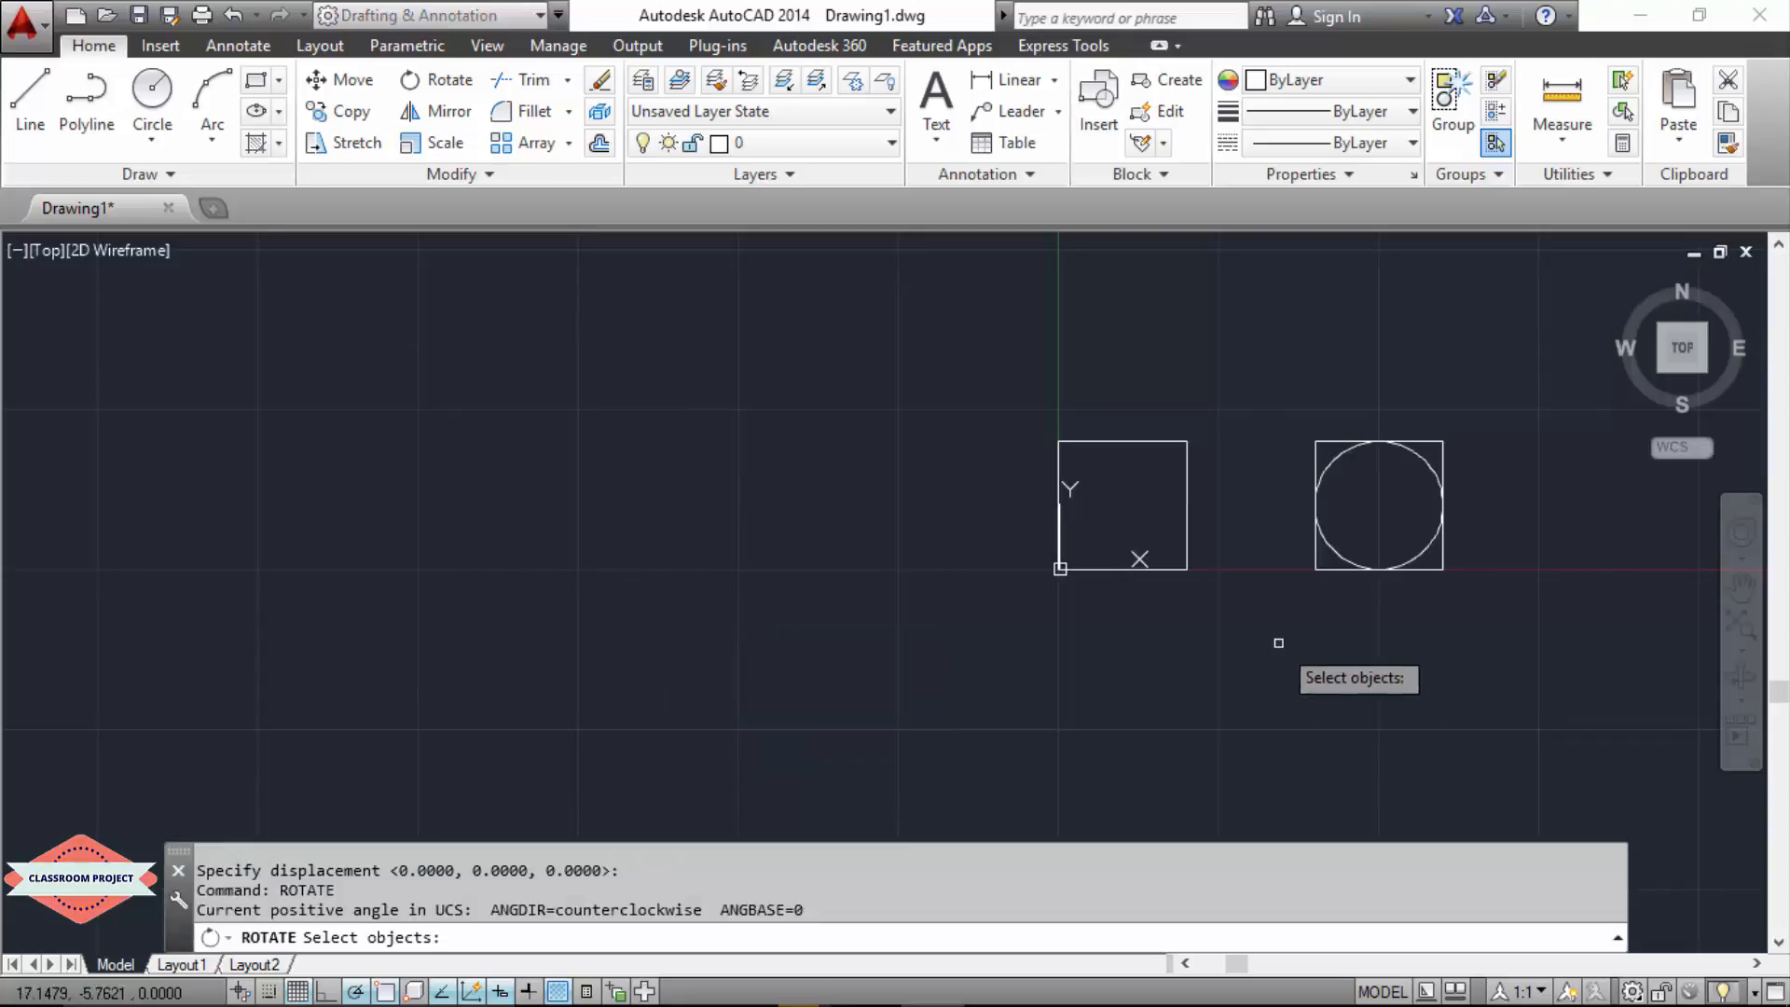
click(1332, 548)
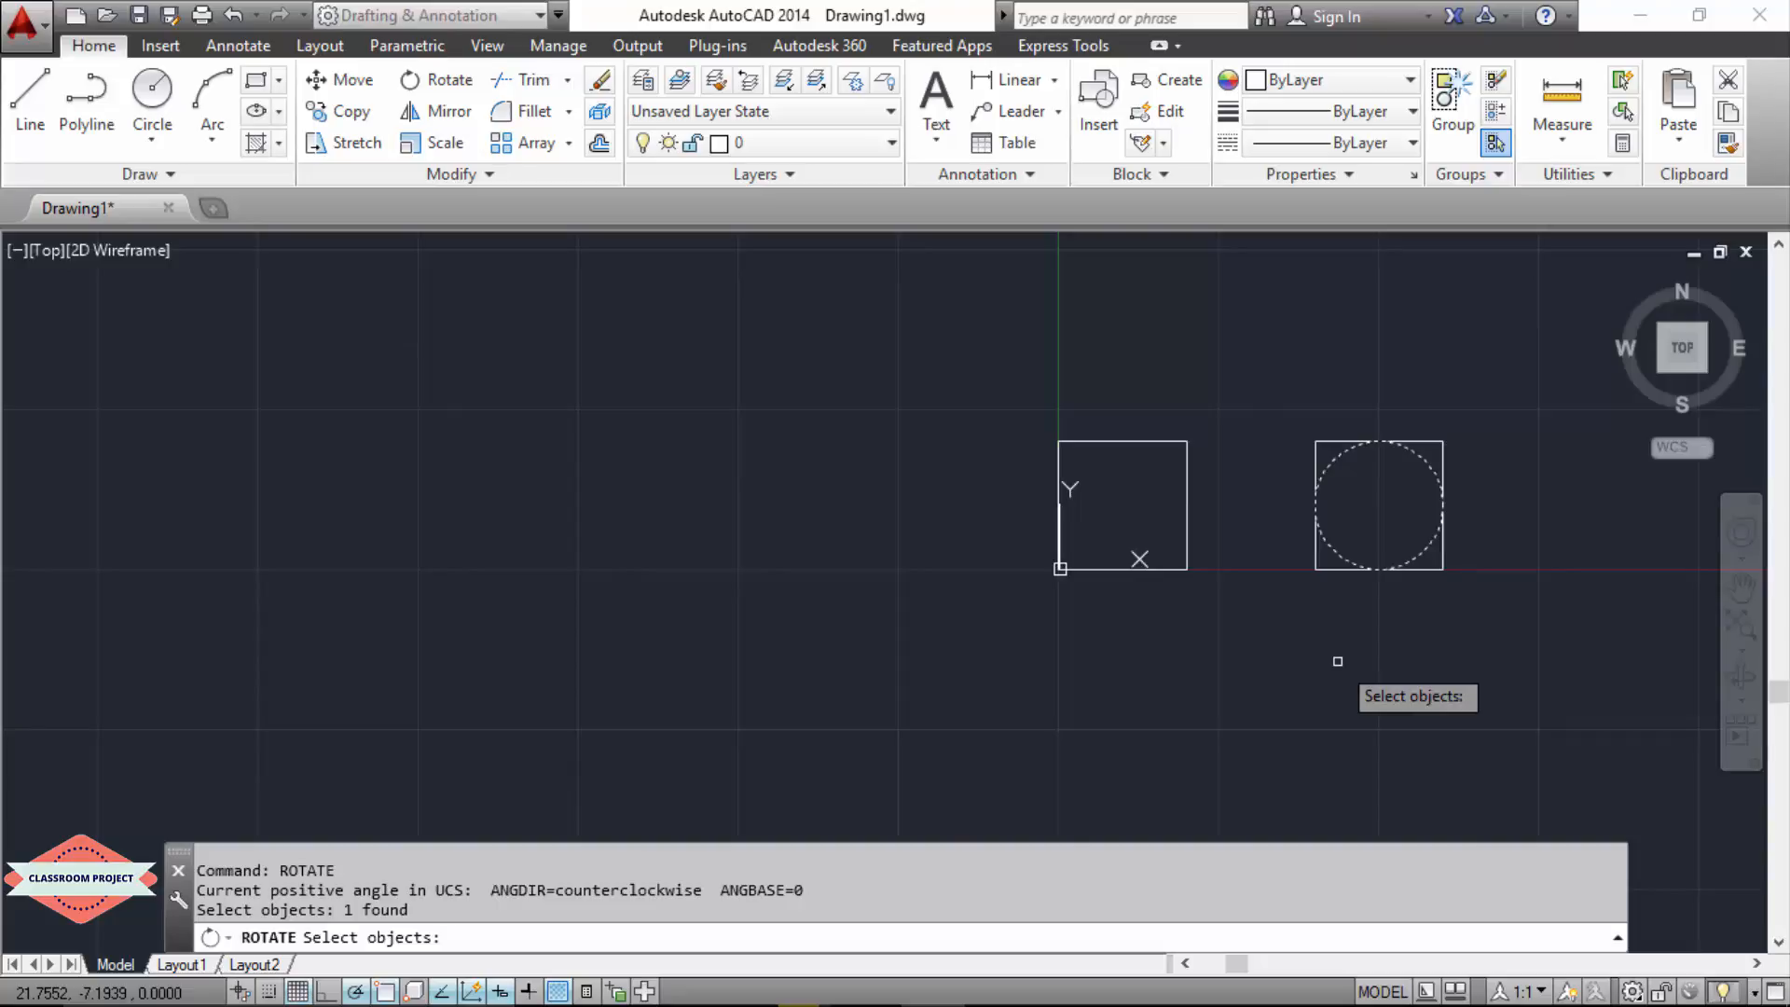
key(Return)
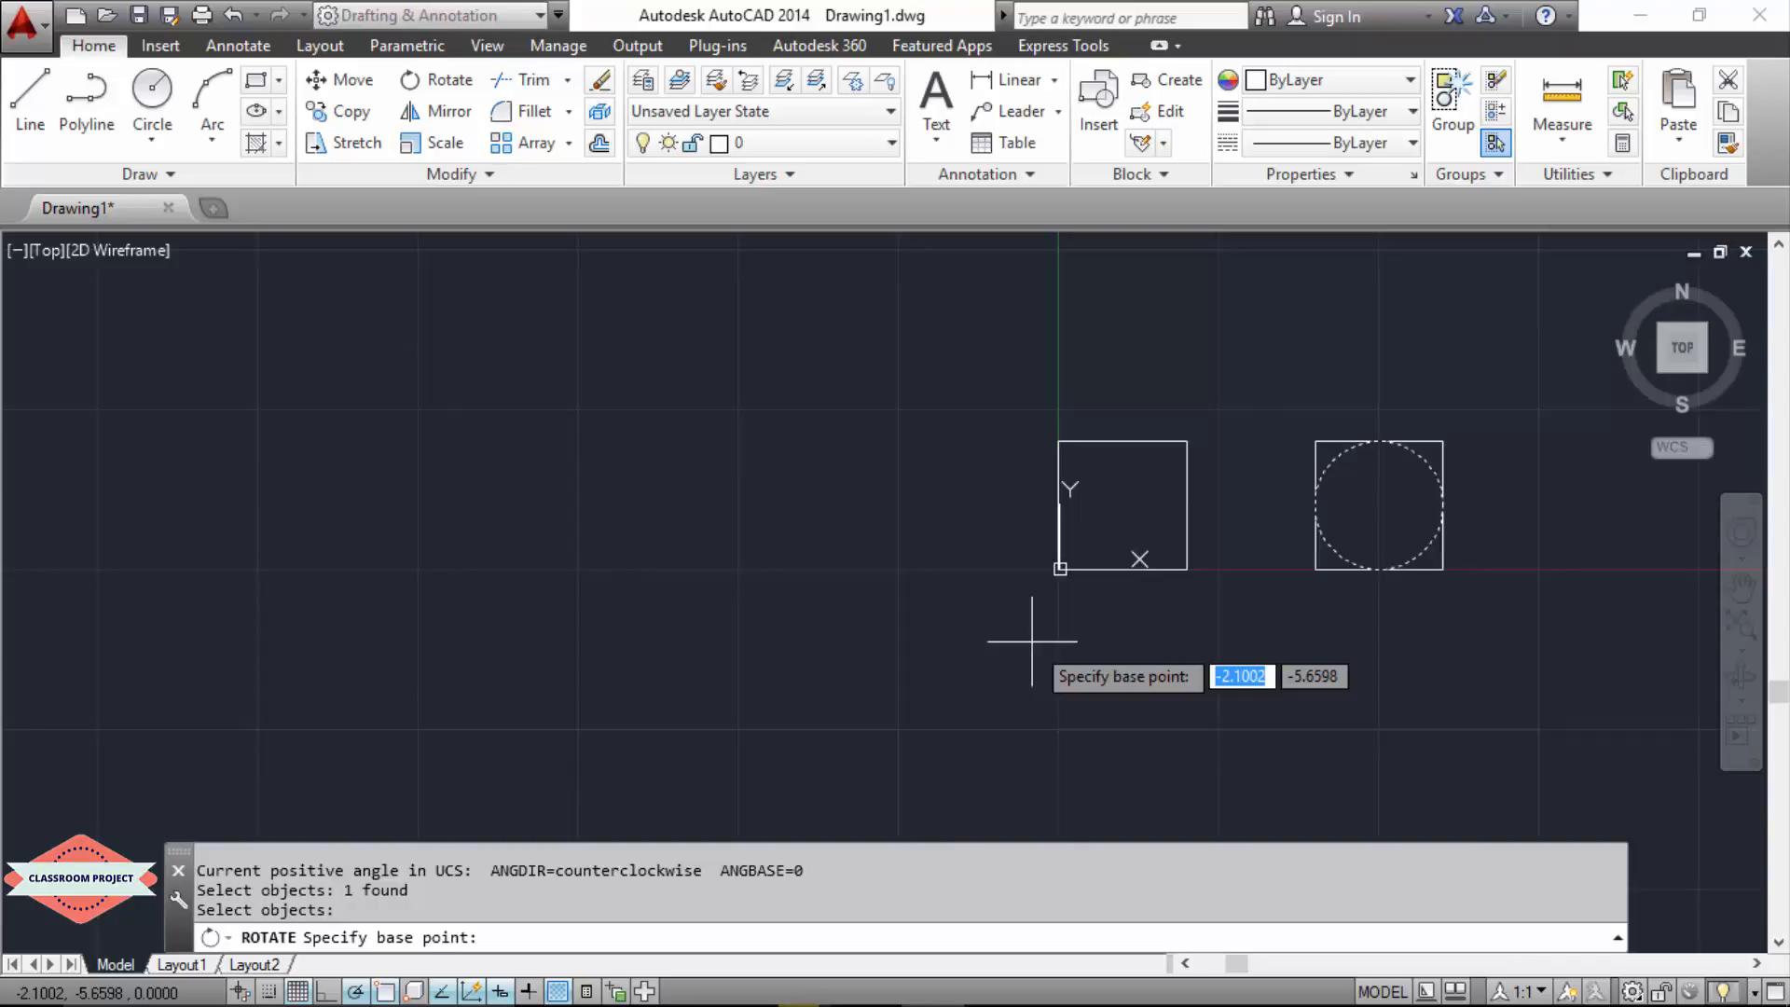
text(0,0)
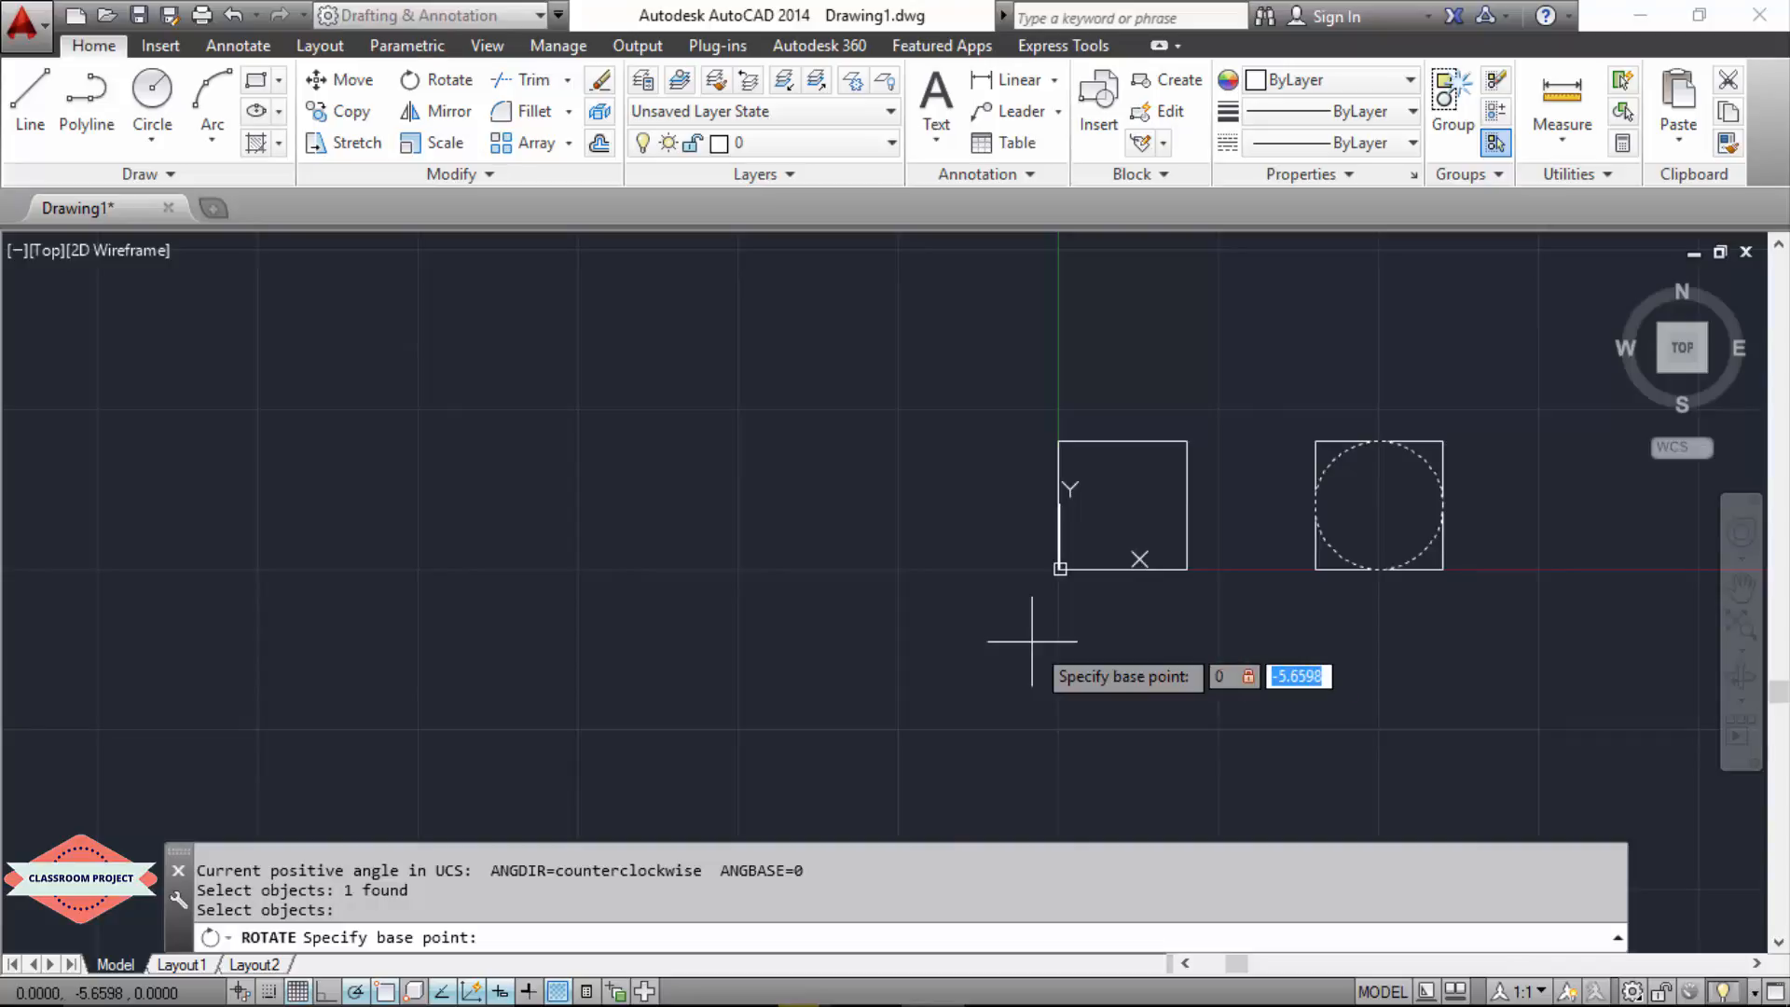
key(Return)
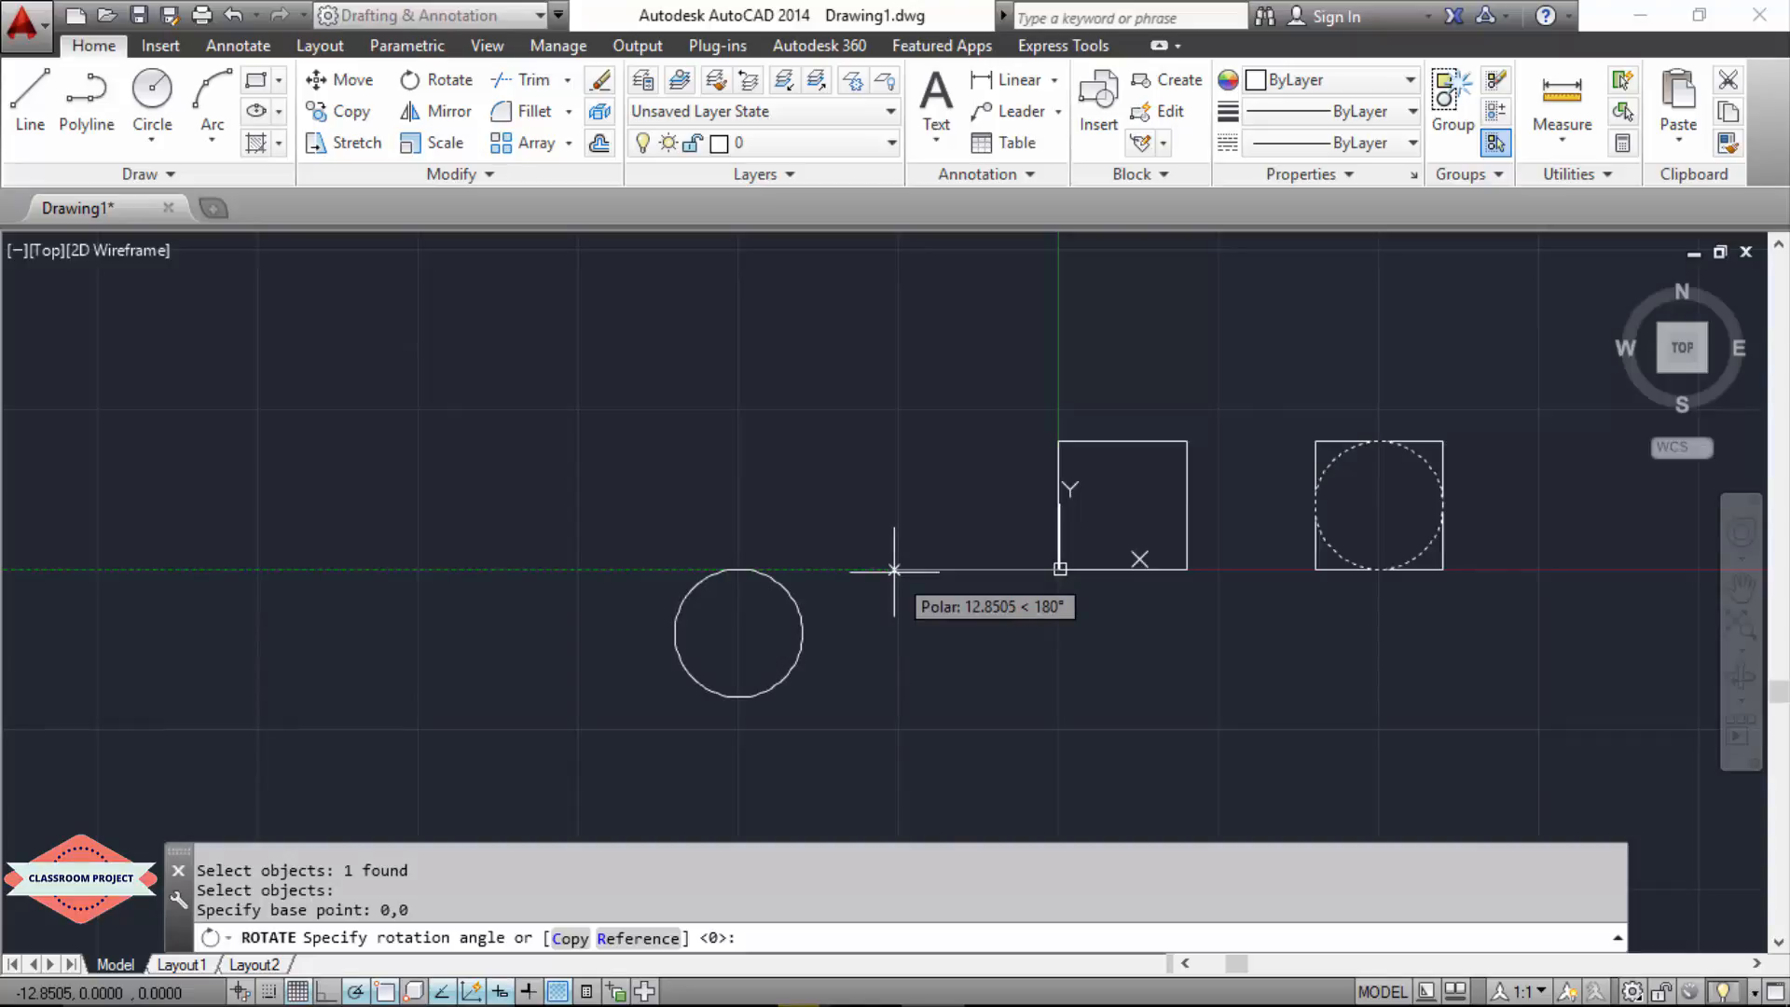
text(180)
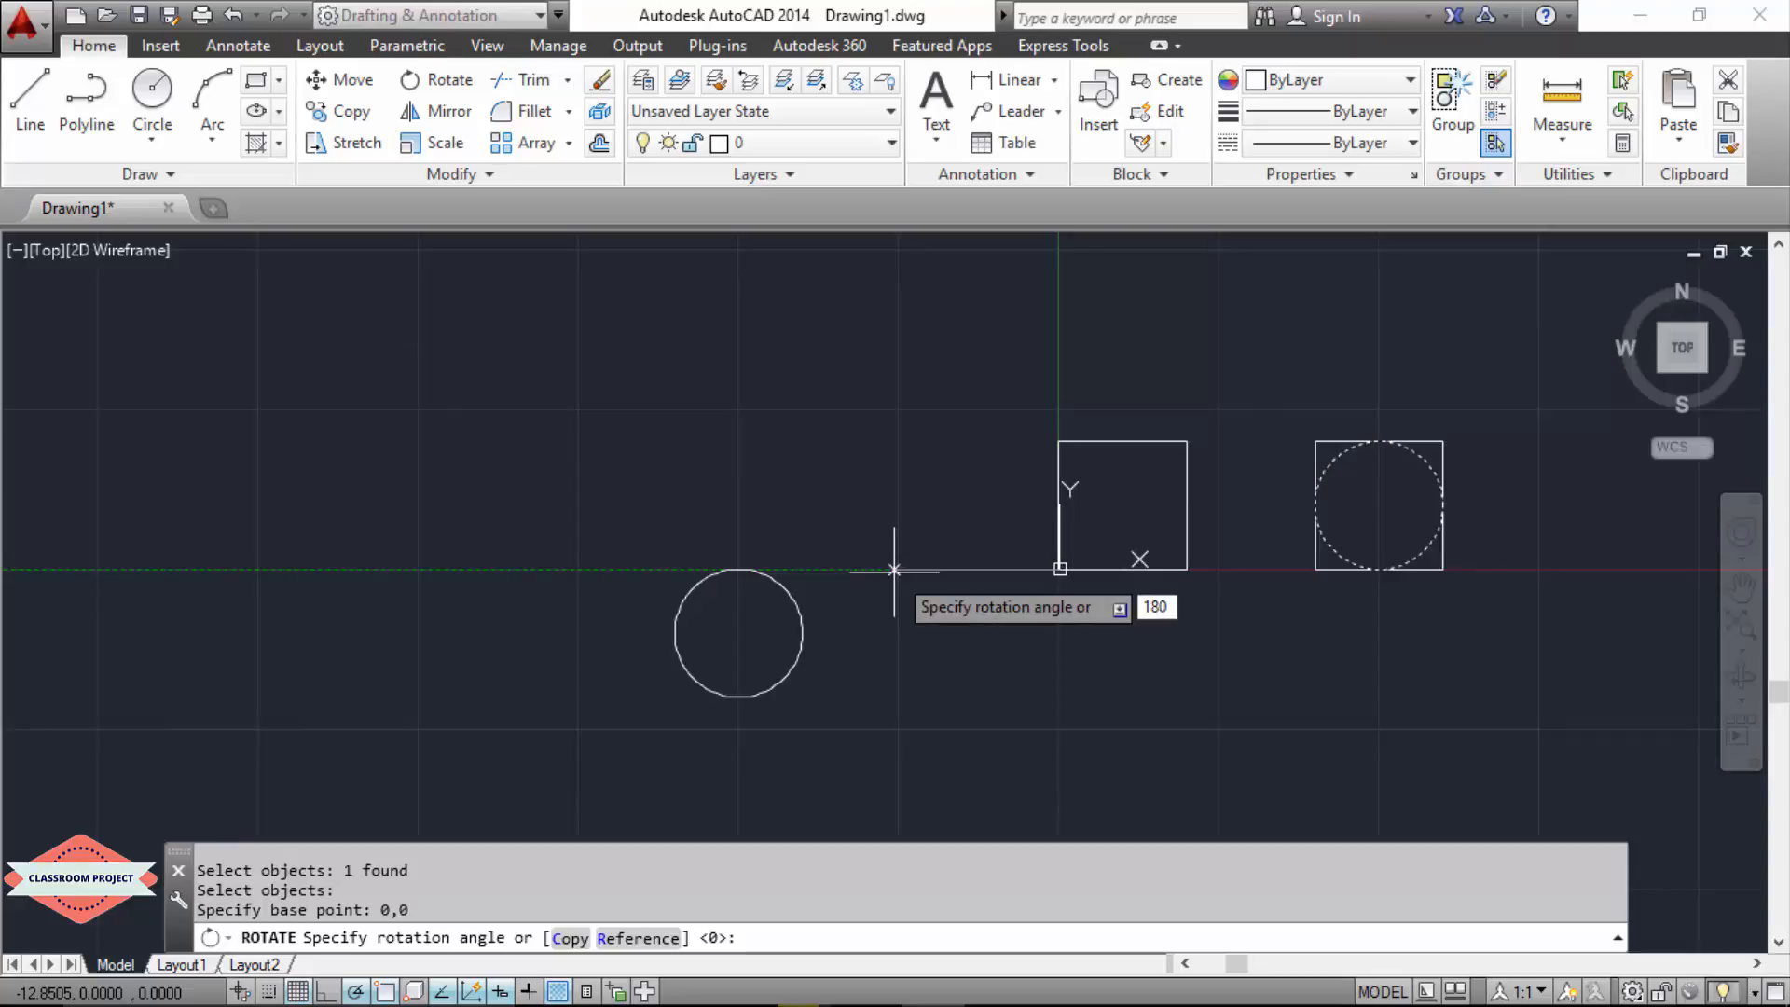
key(Return)
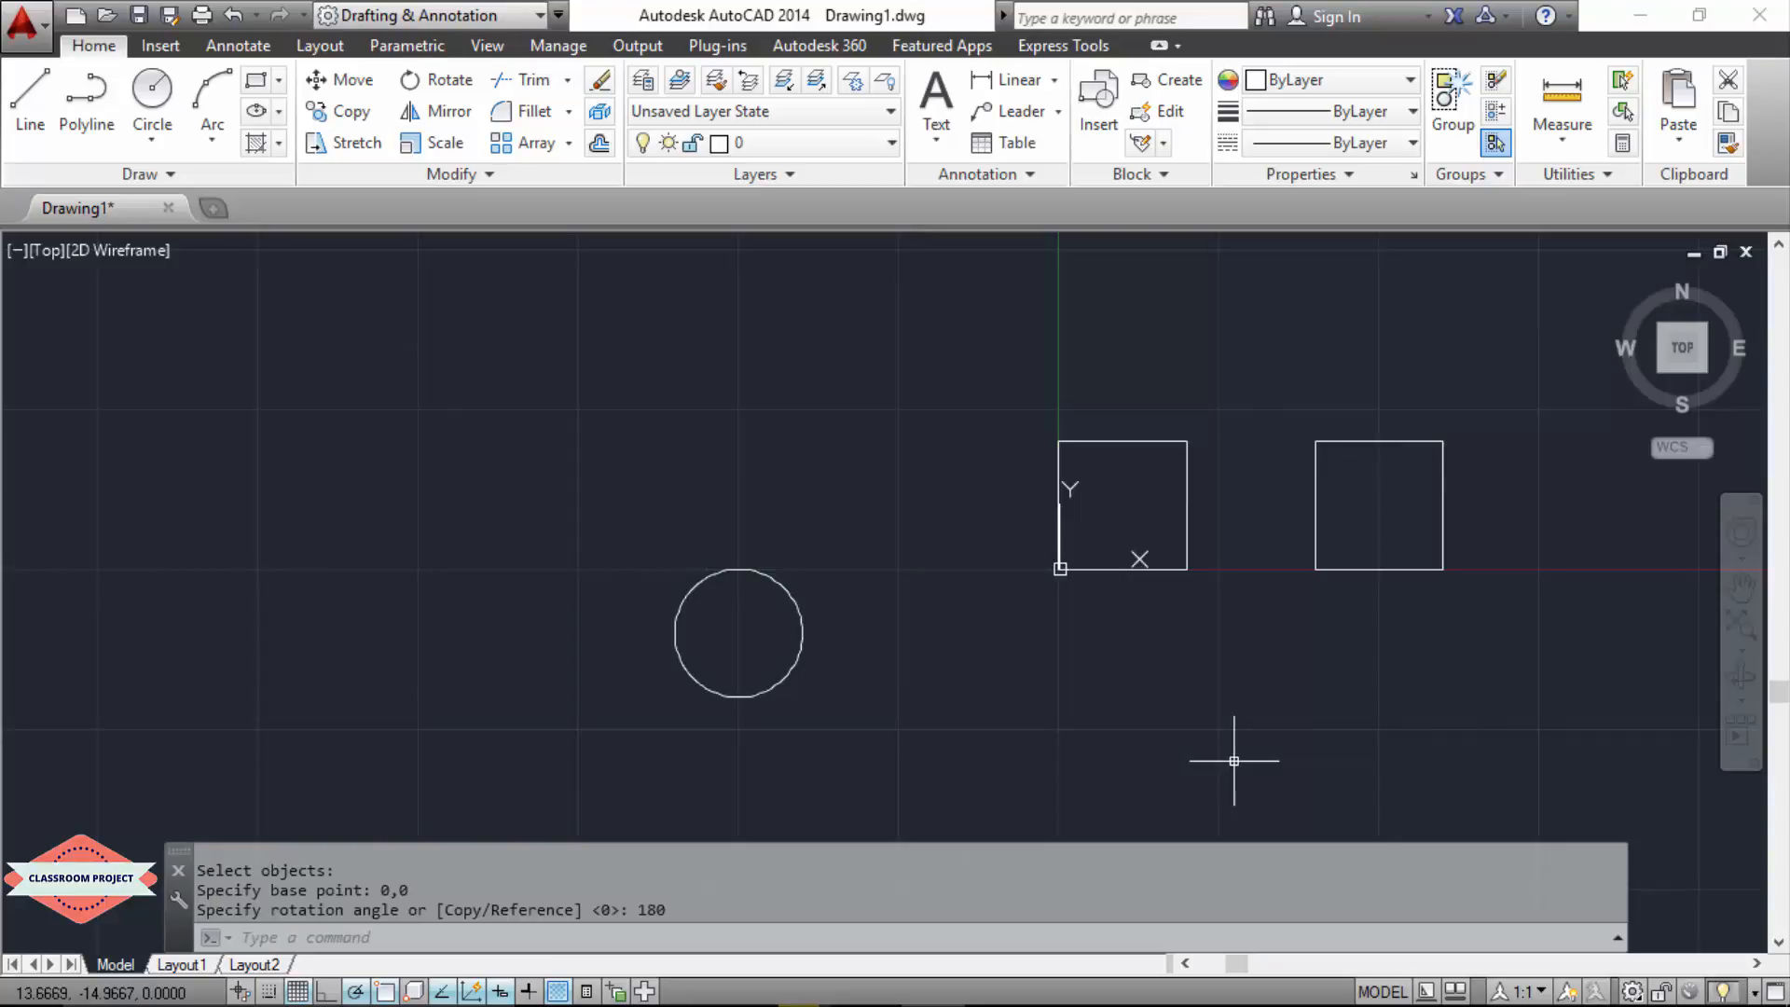
key(ctrl+z)
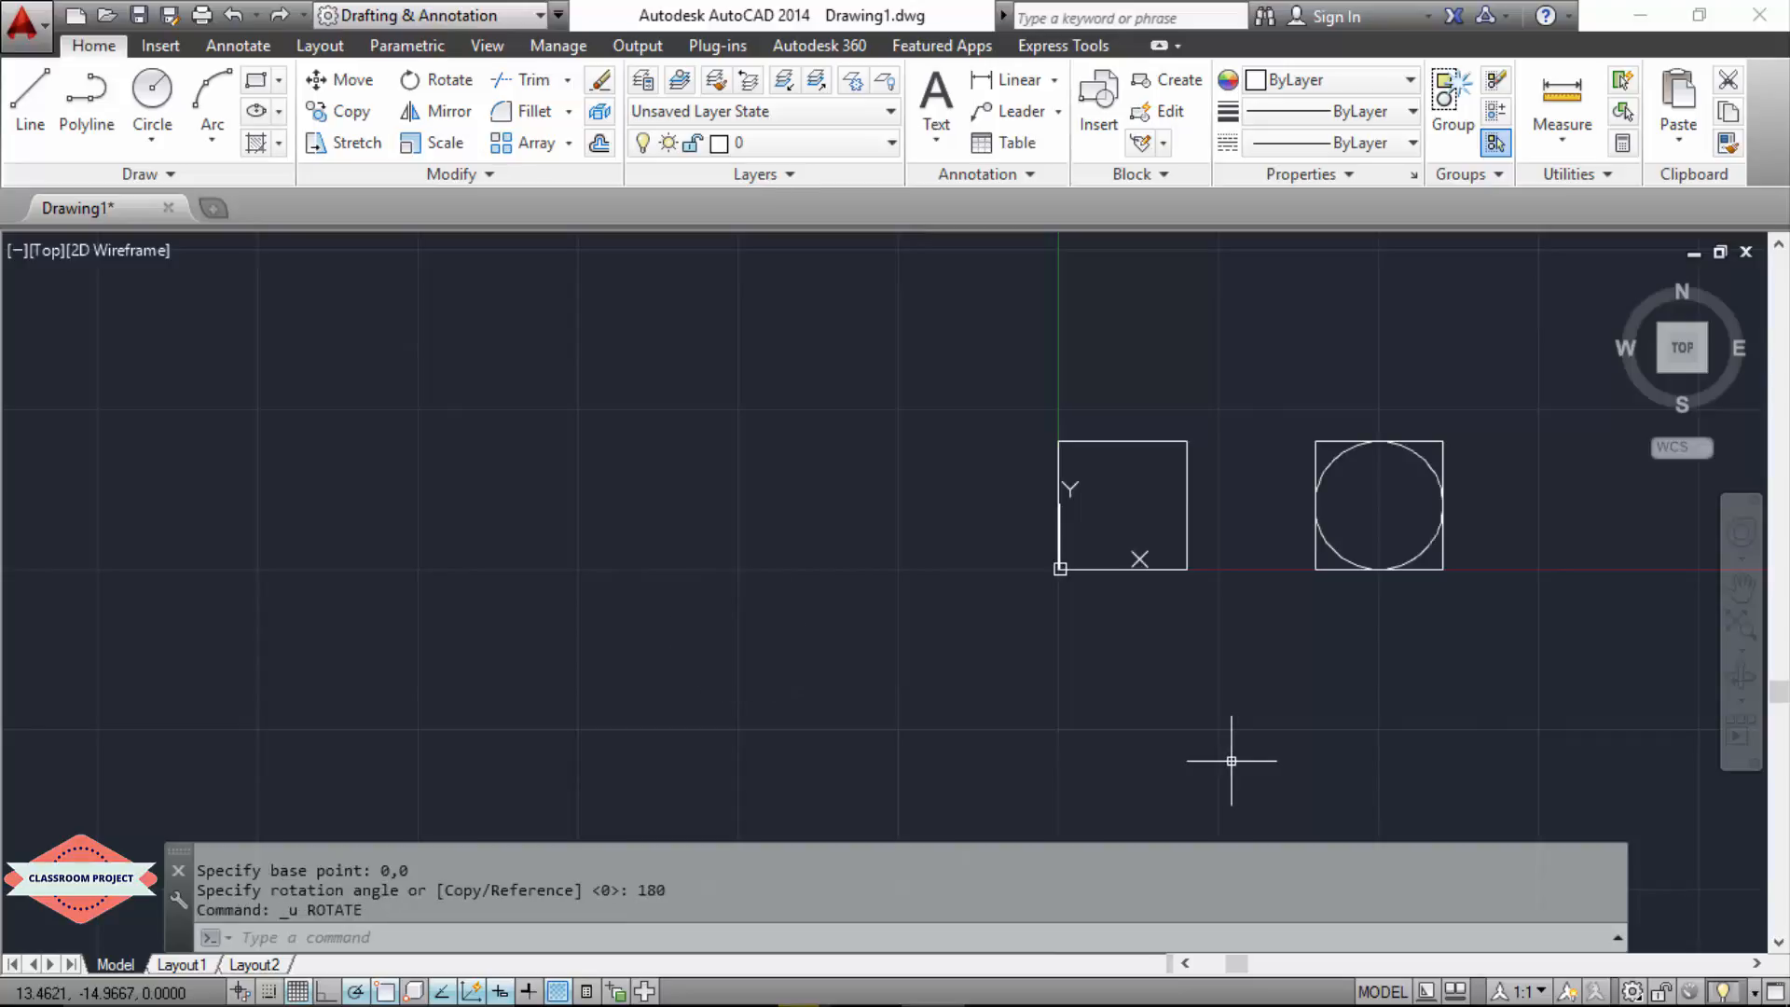
Step: Rotate the circle in the second square by 90 degrees about the base point 0,0
text(ROTATE)
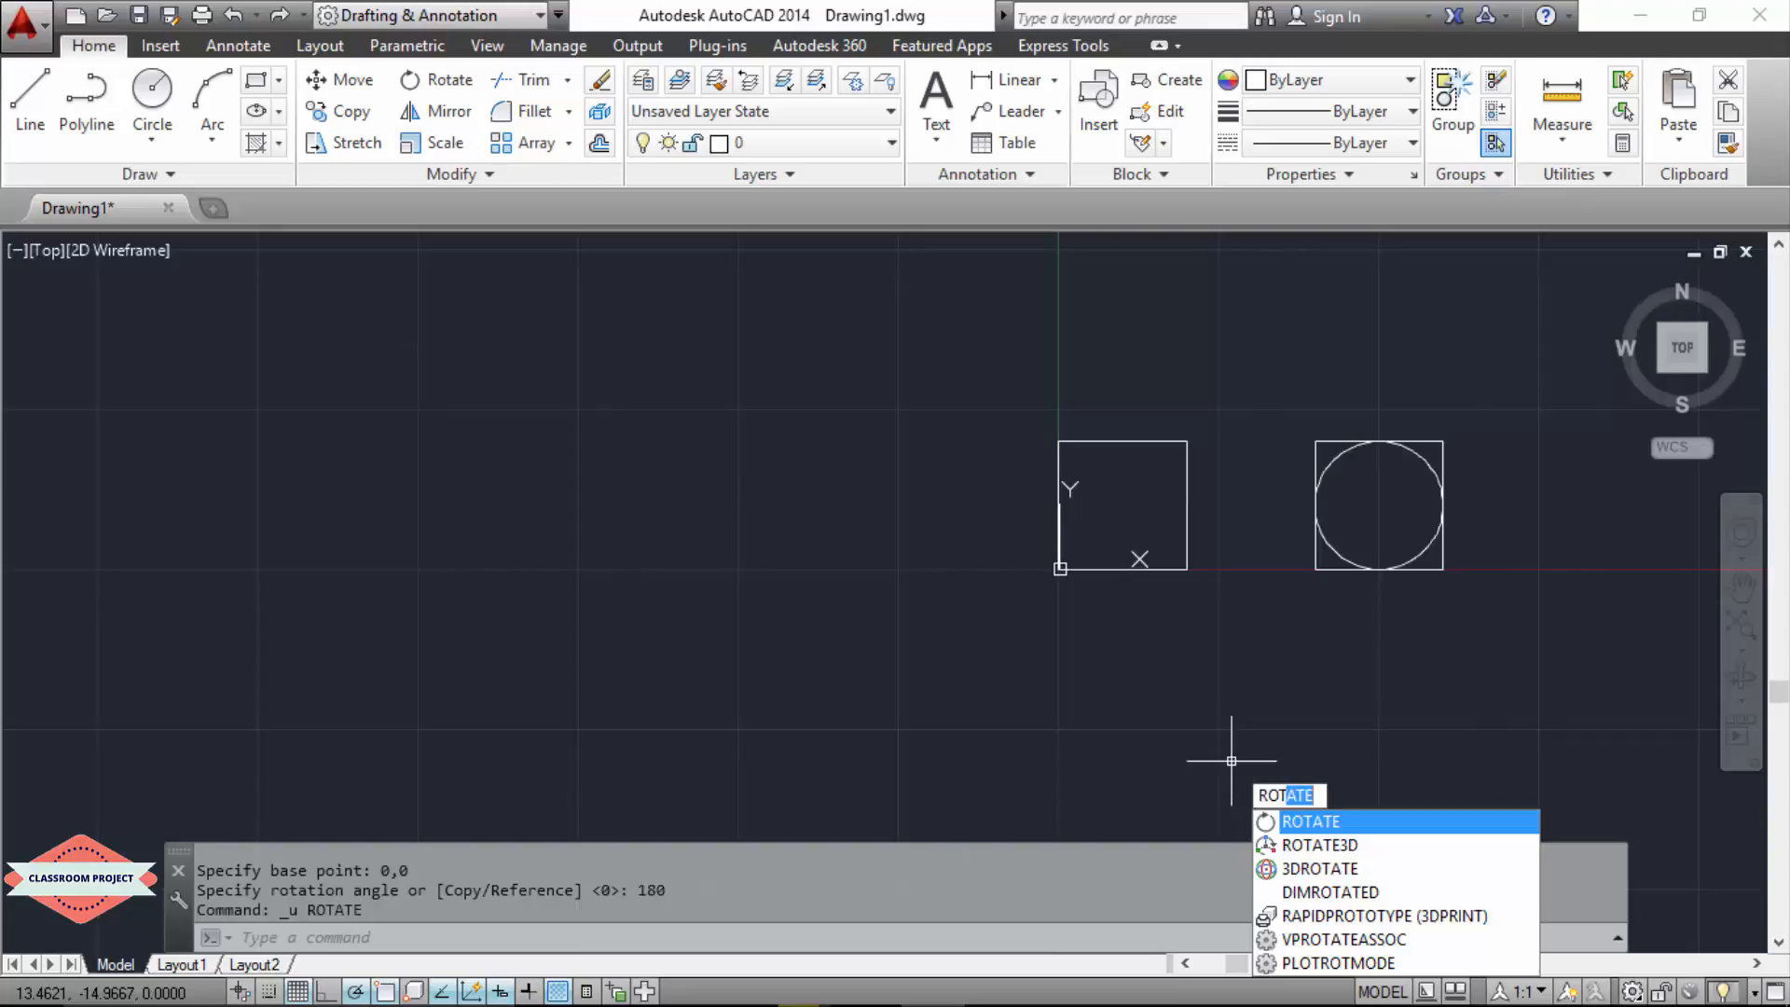
key(Return)
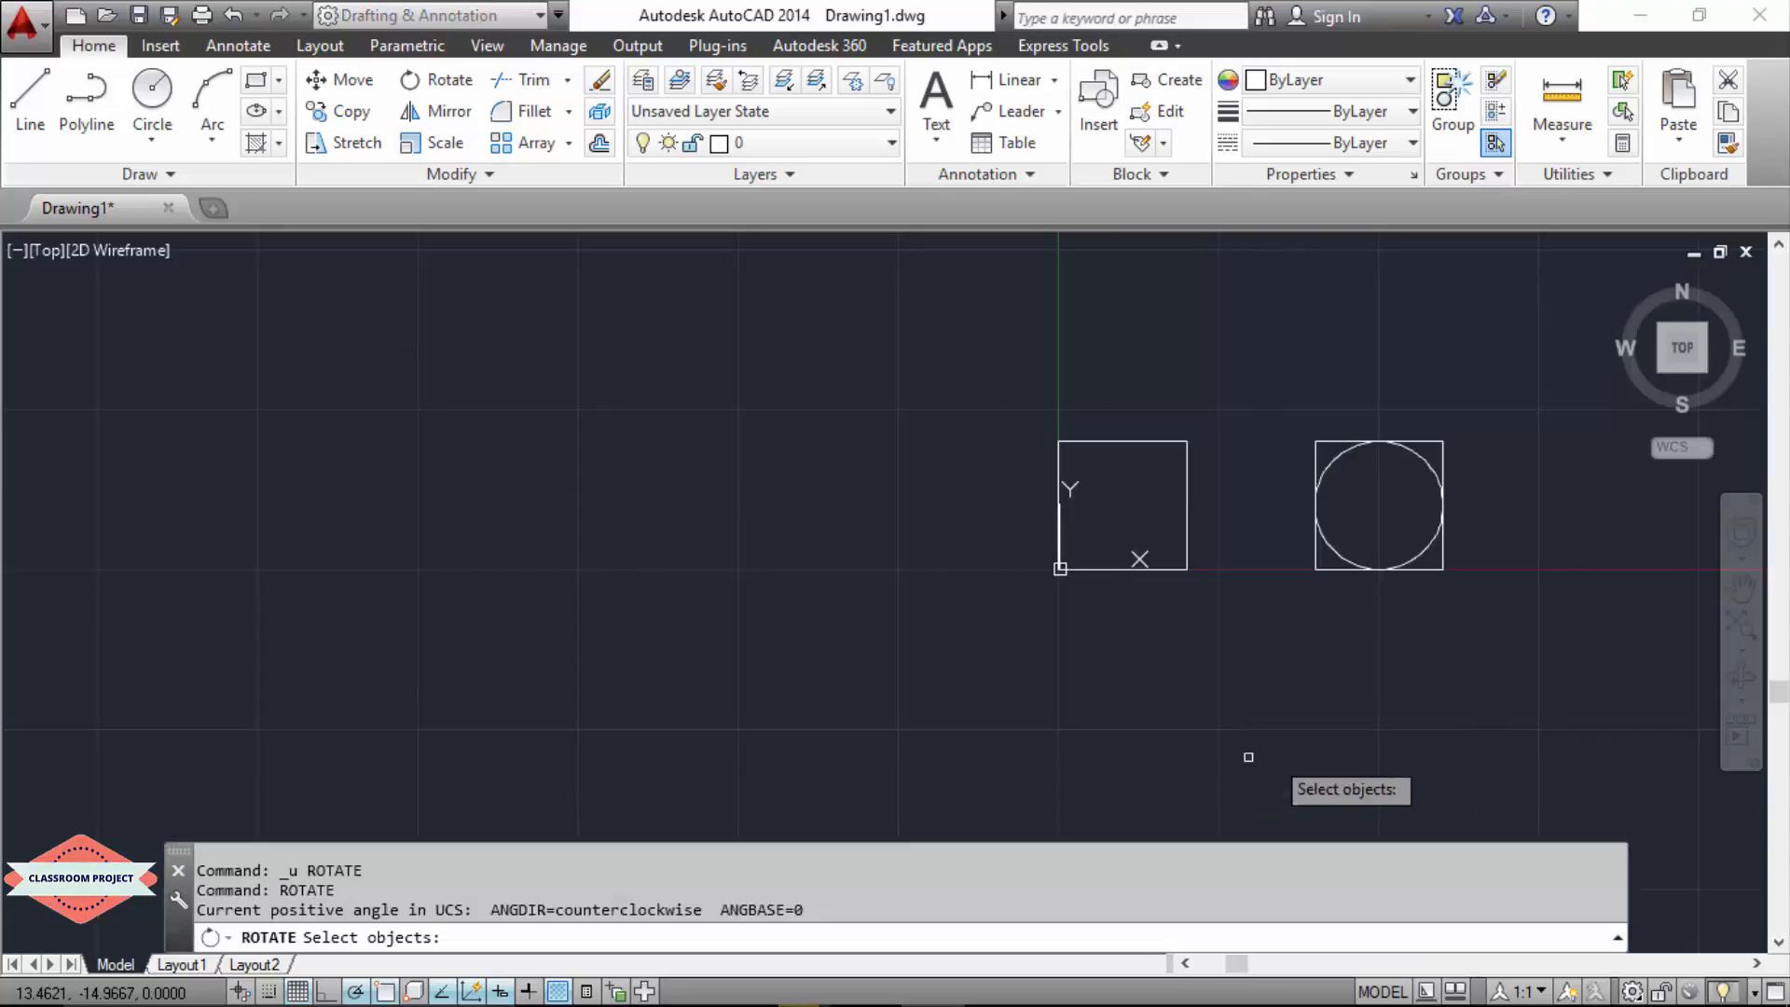
click(1340, 555)
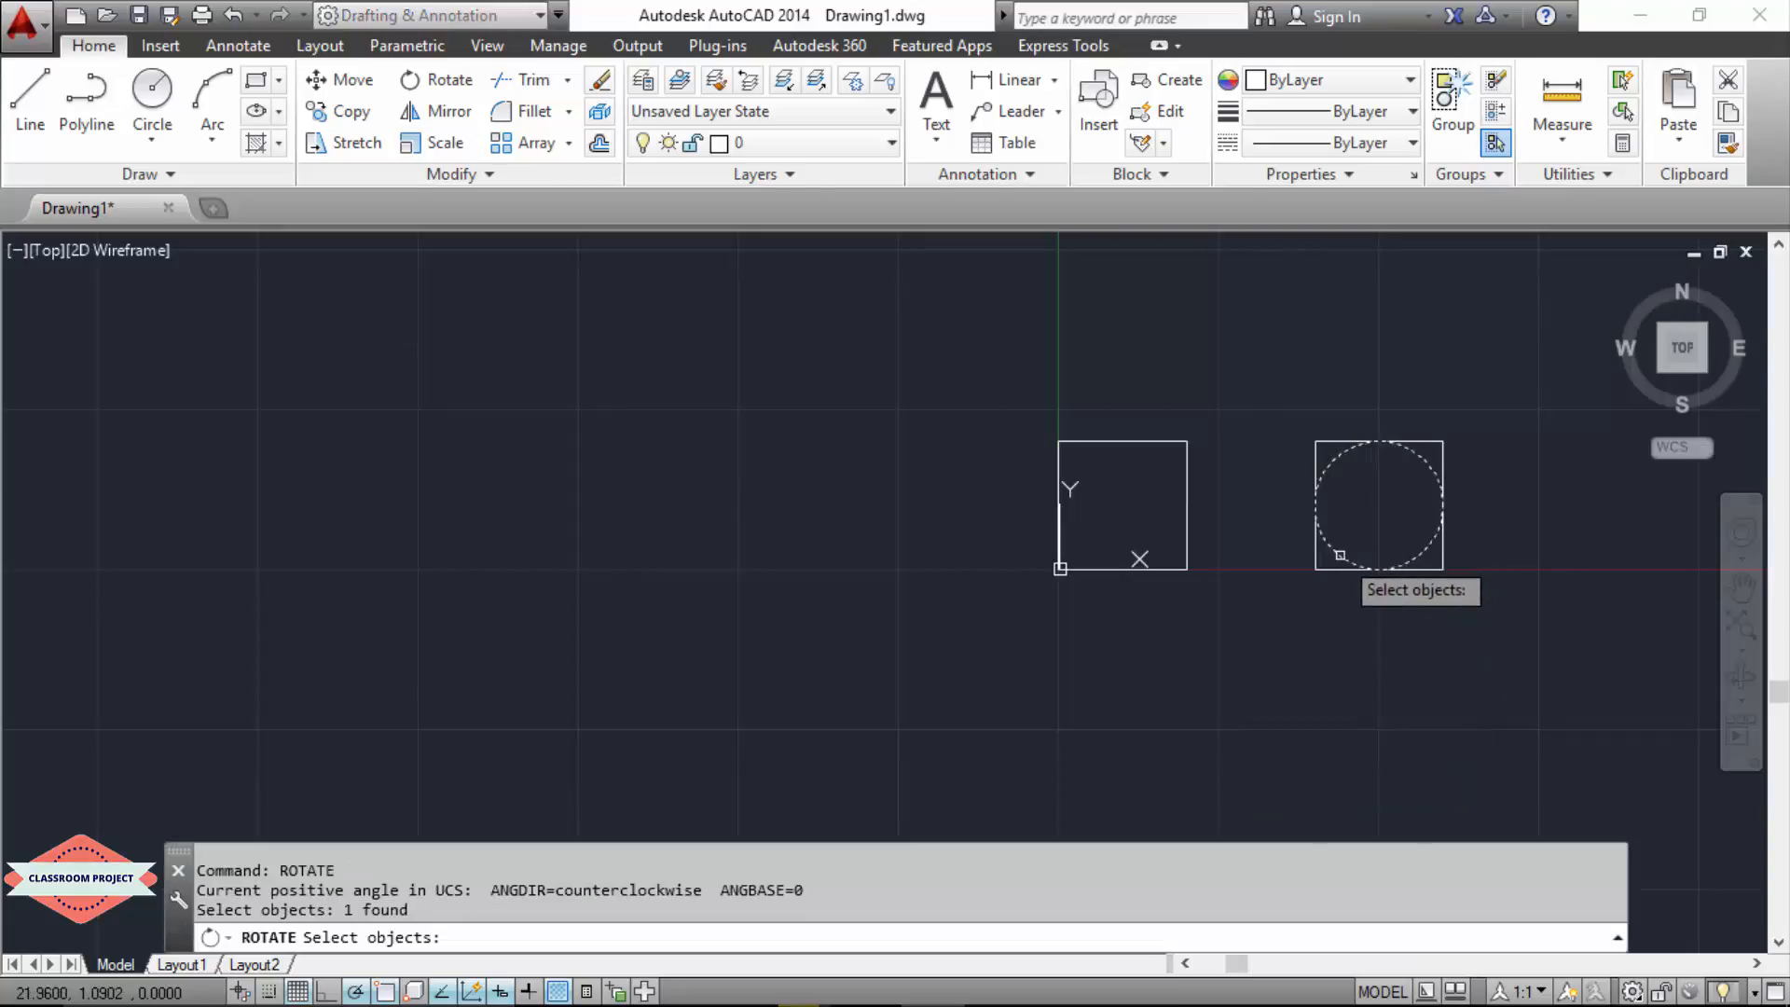
key(Return)
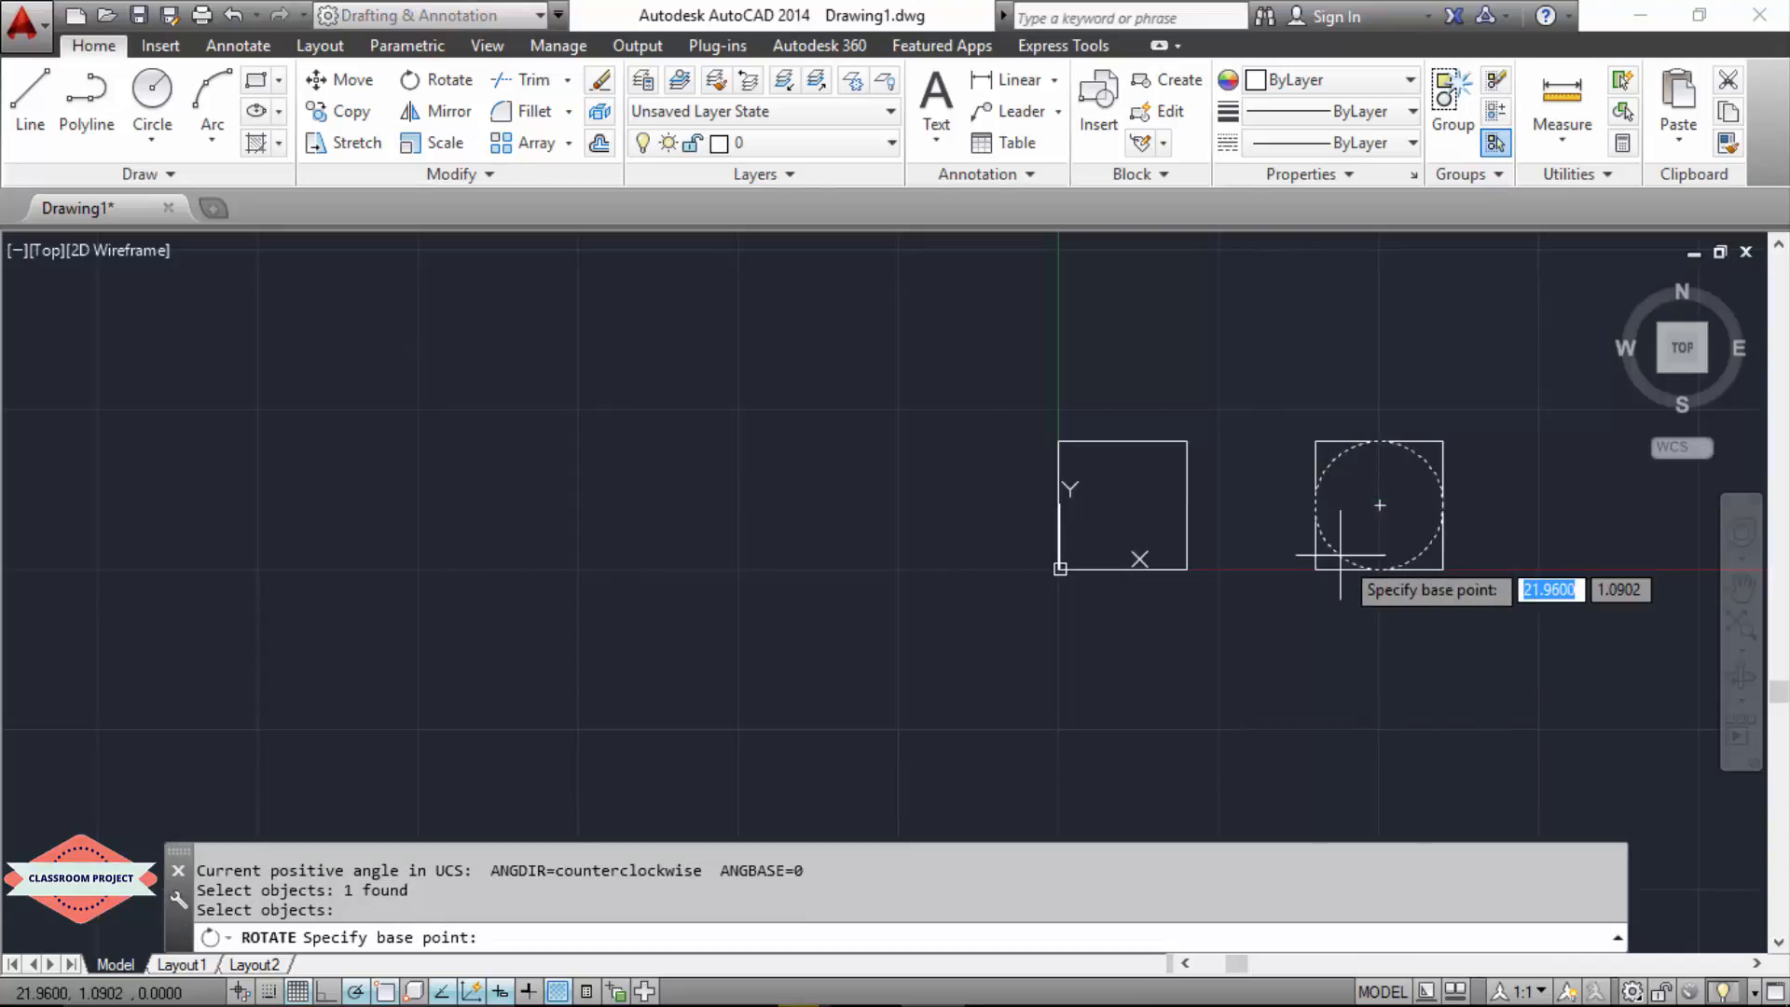
text(0)
key(Tab)
text(0)
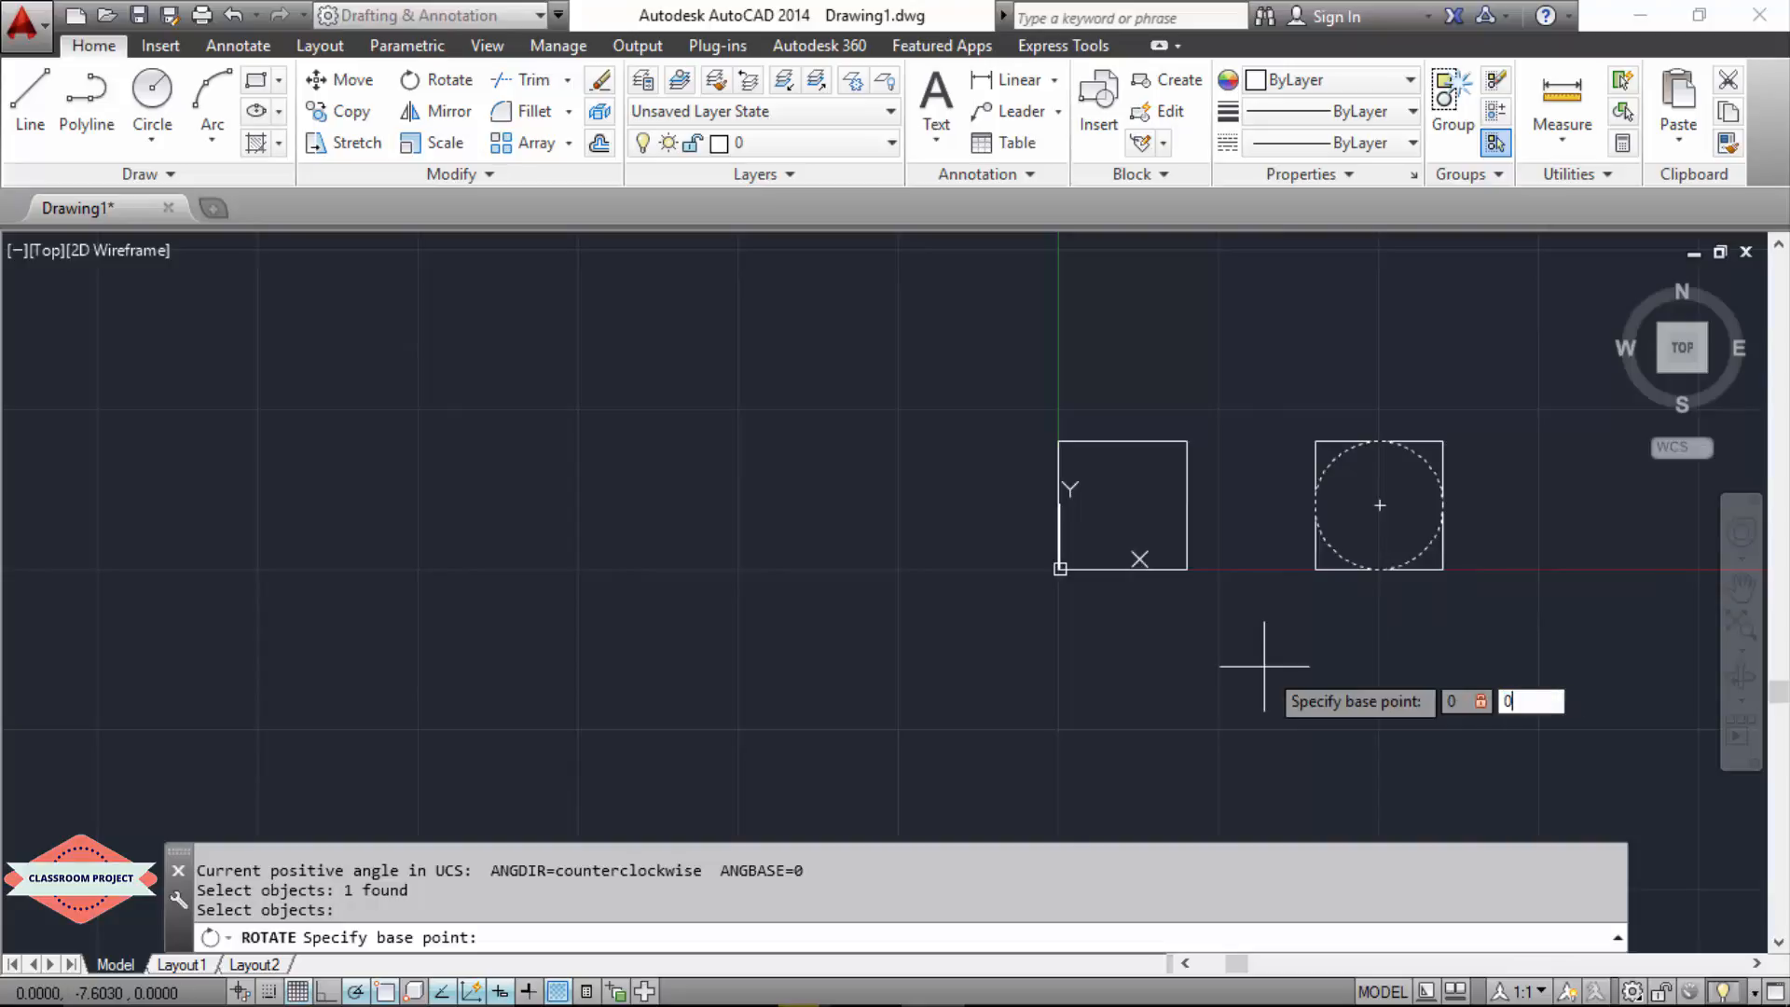
key(Return)
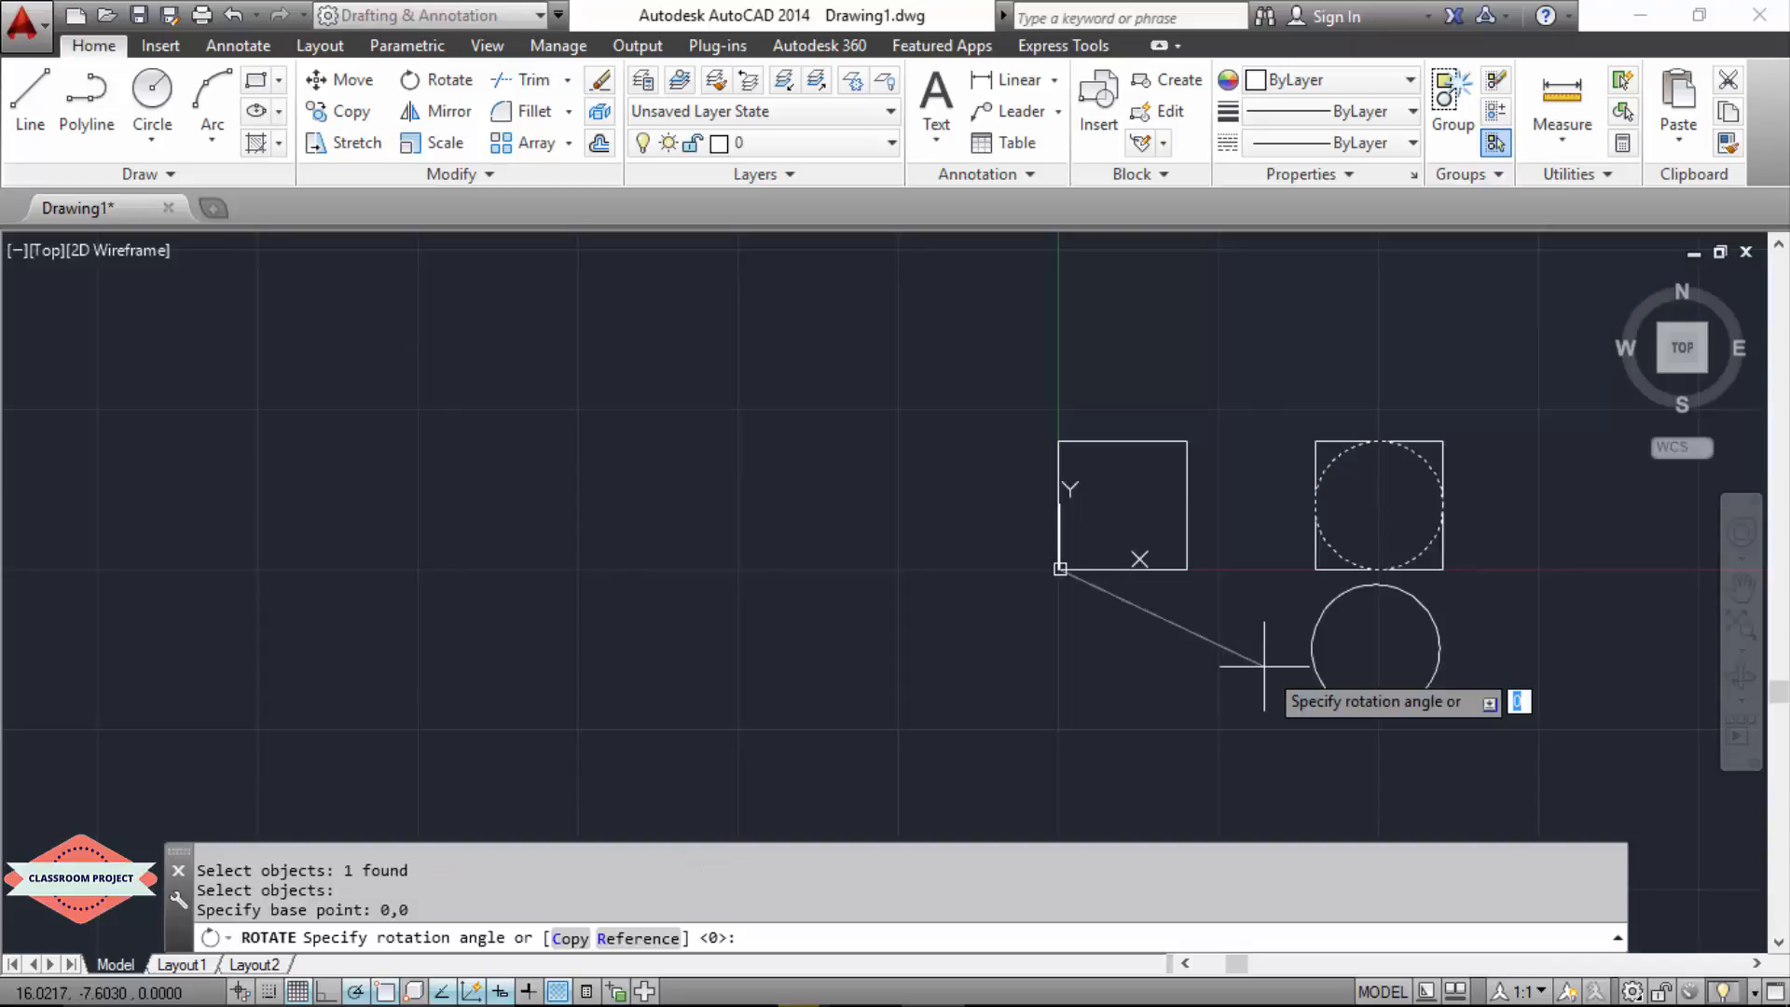
text(90)
key(Return)
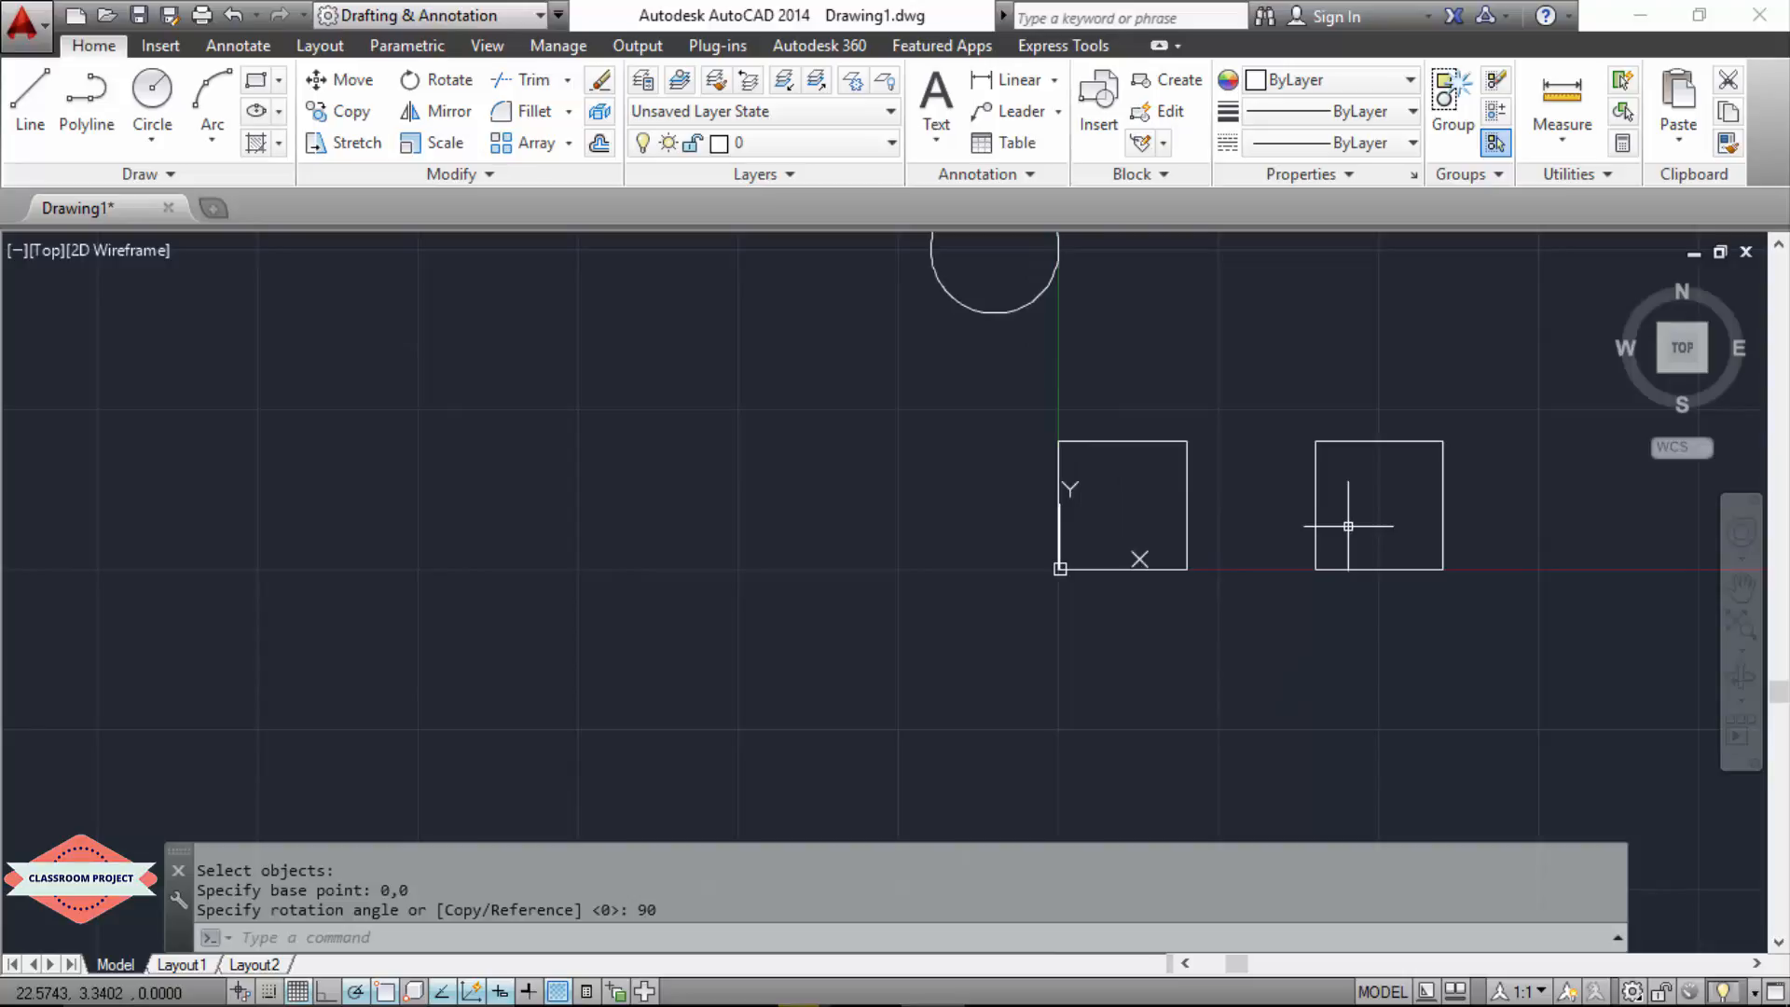
scroll(1348, 526, down, 3)
scroll(718, 434, up, 4)
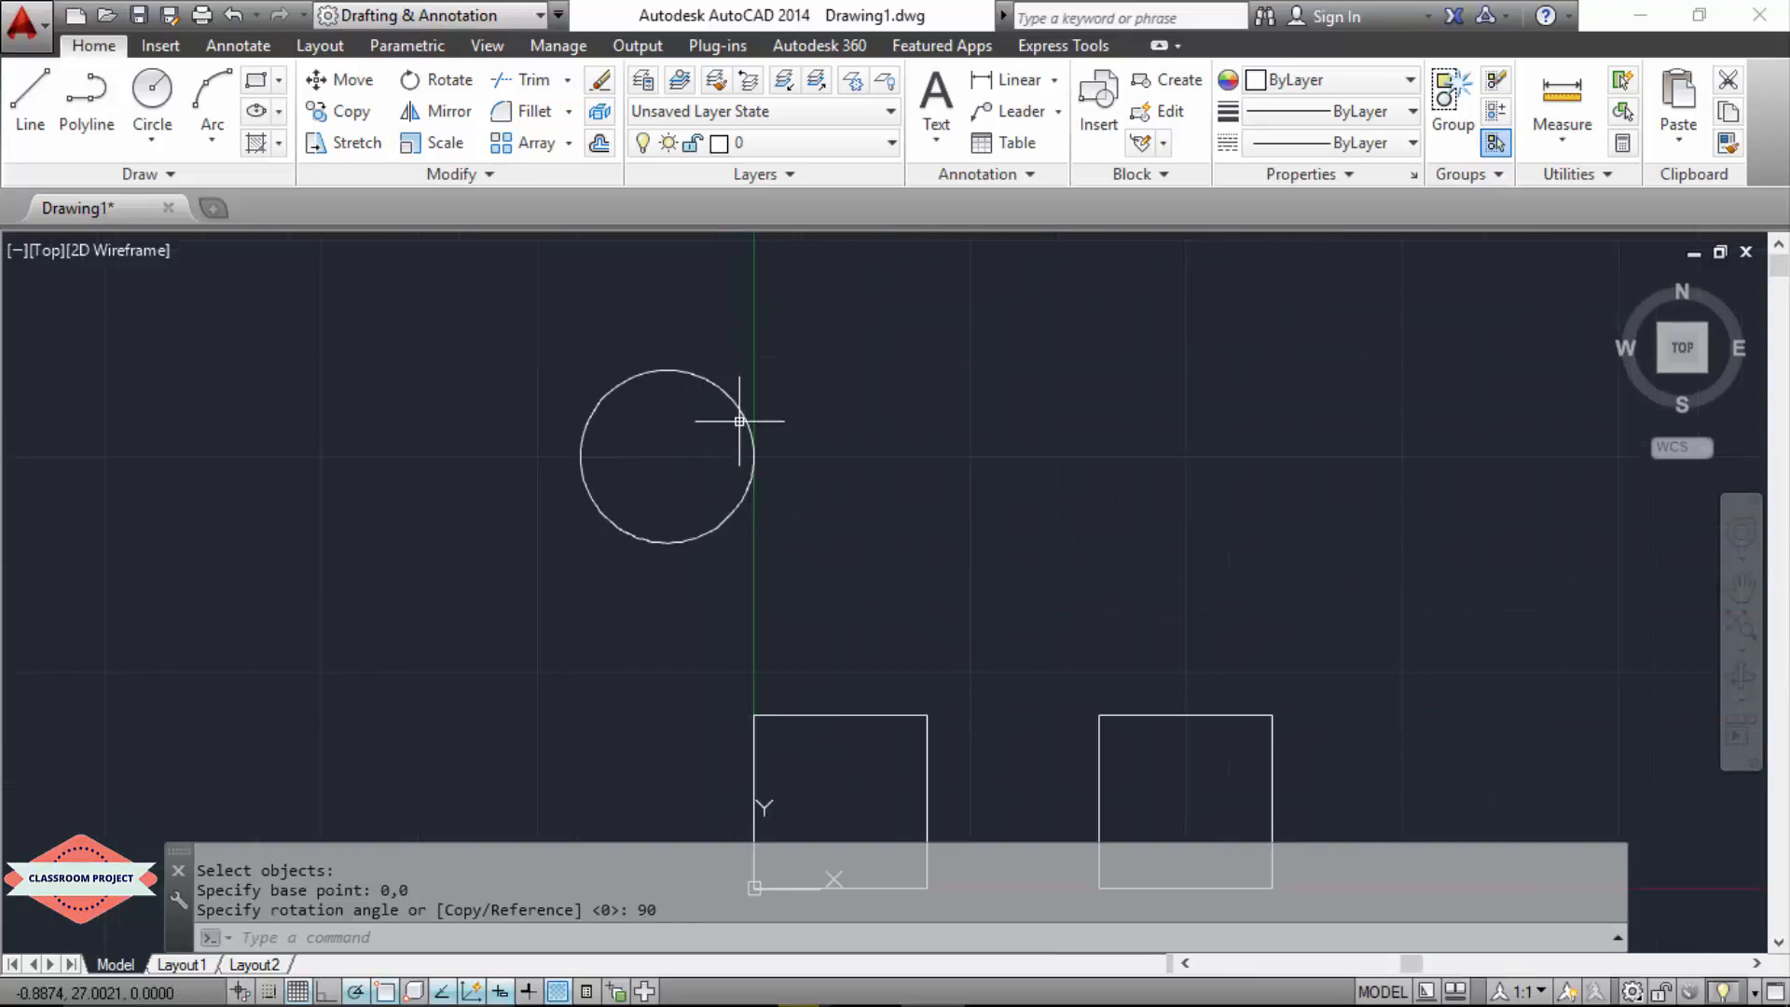
scroll(739, 420, down, 2)
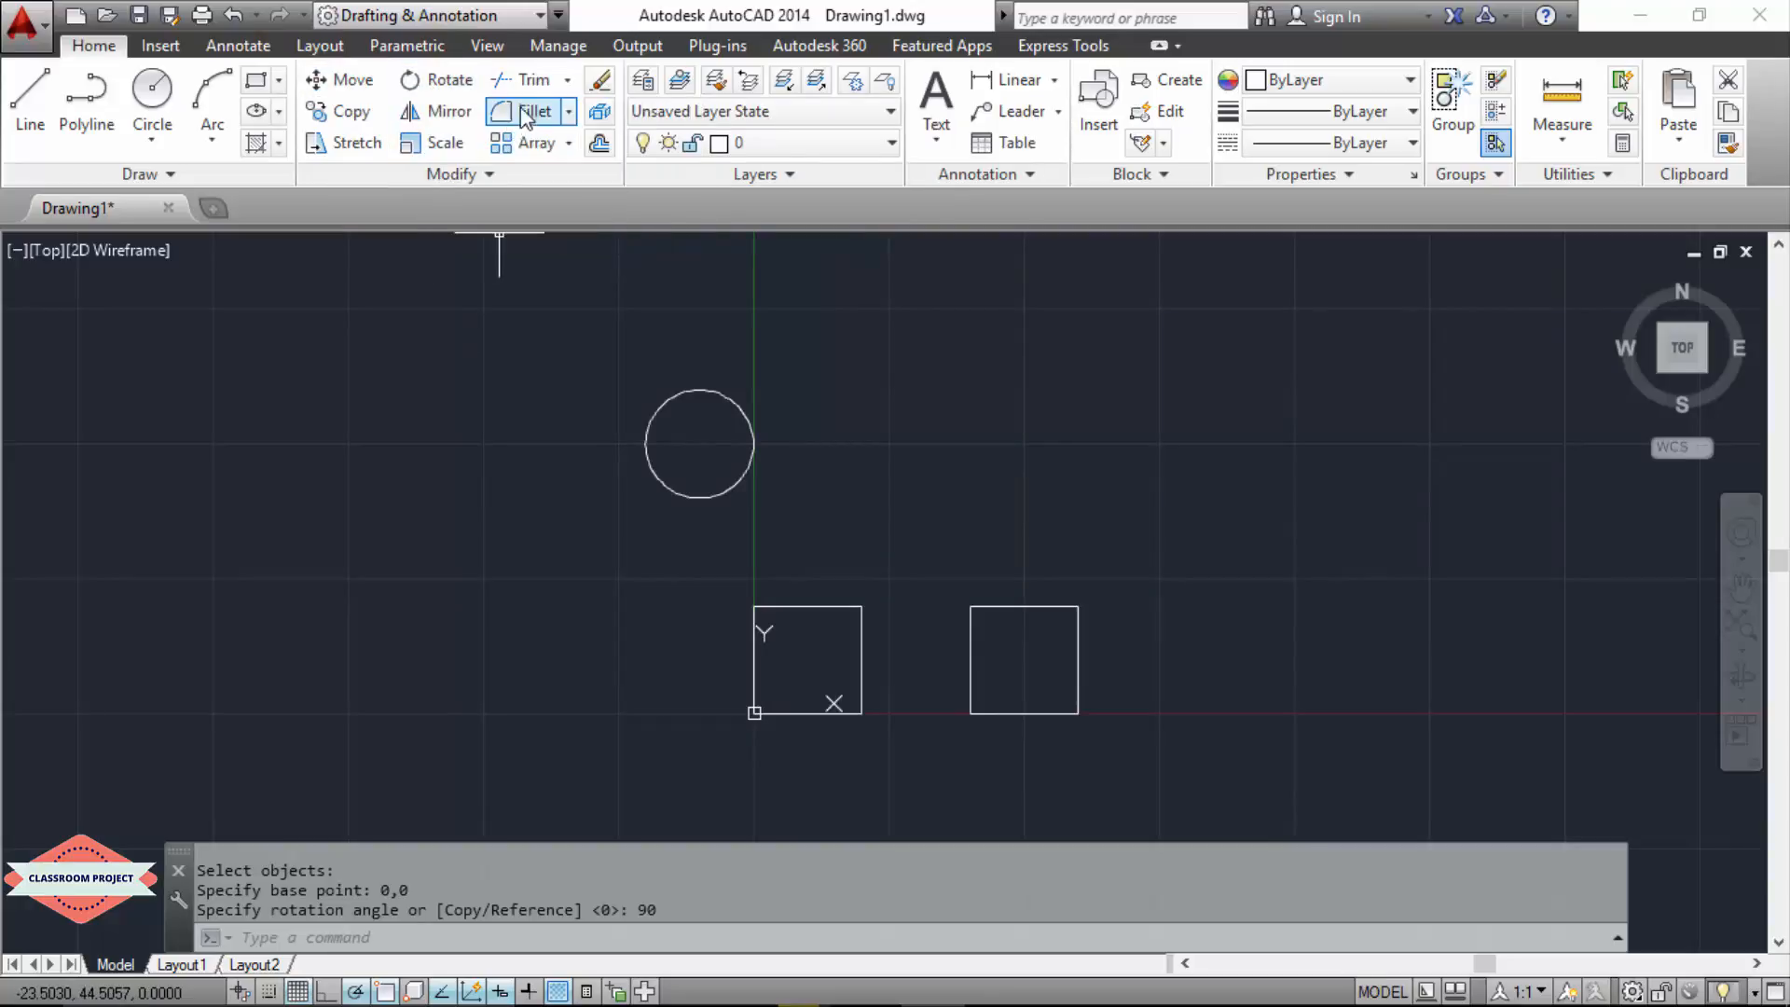
click(566, 82)
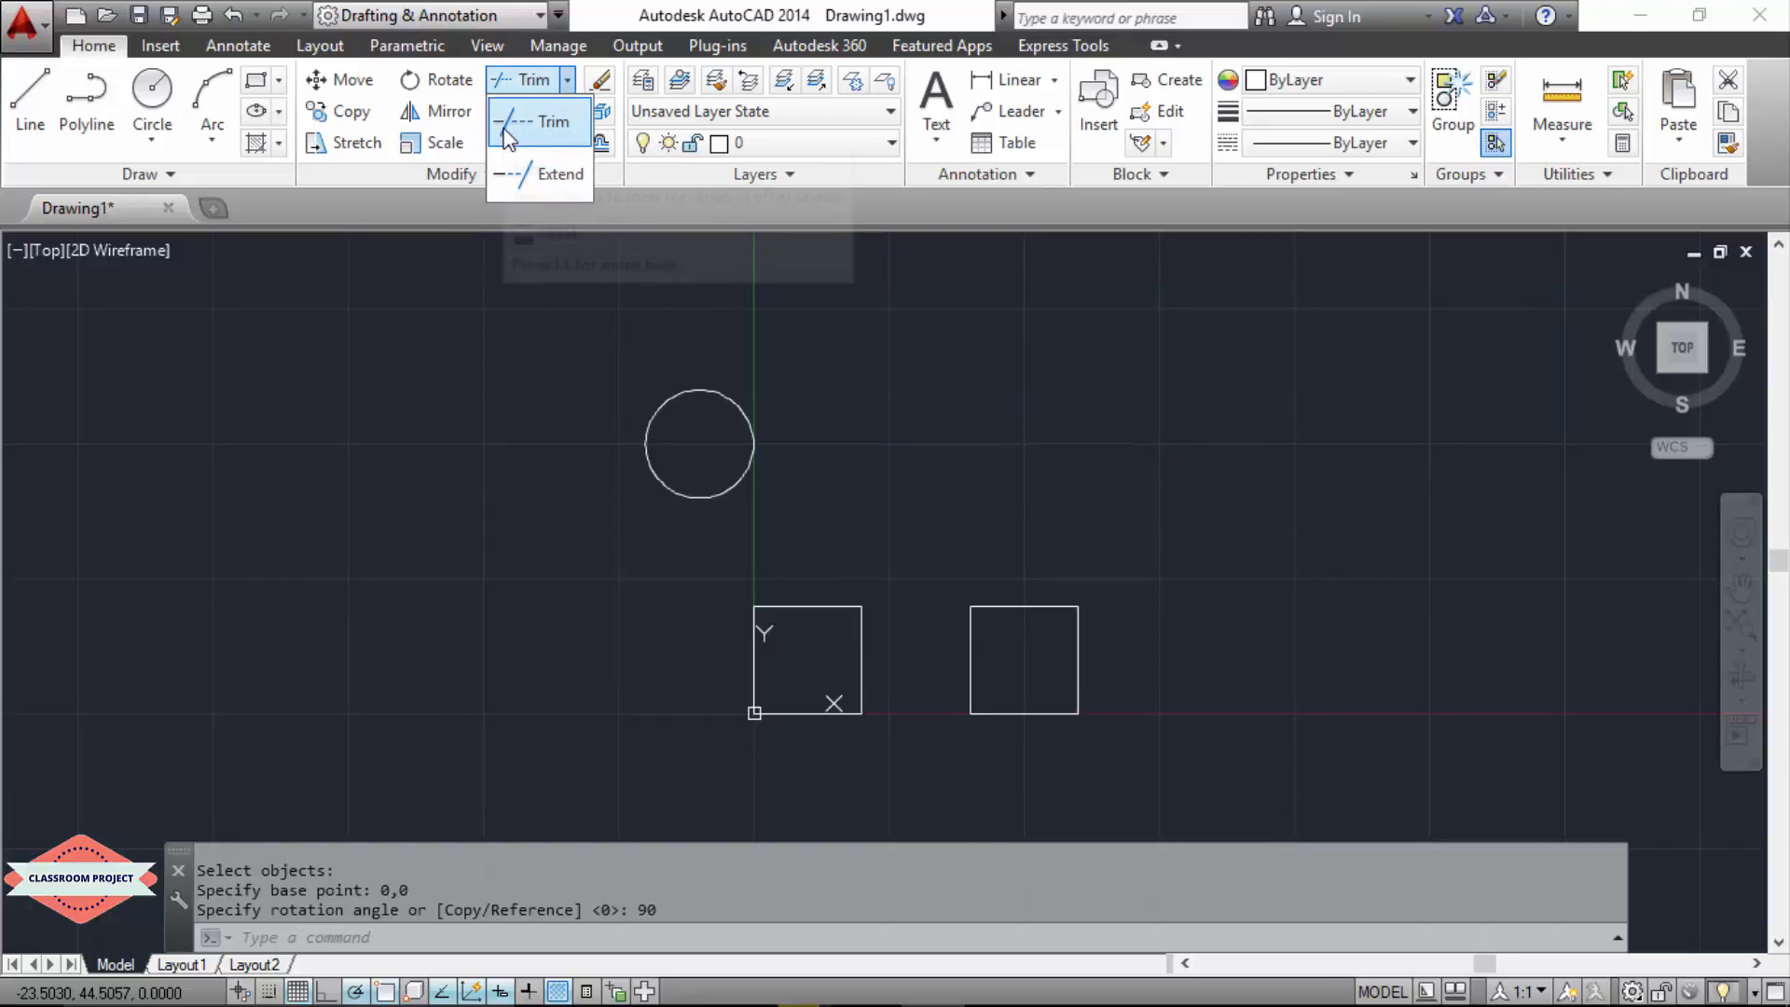
click(355, 483)
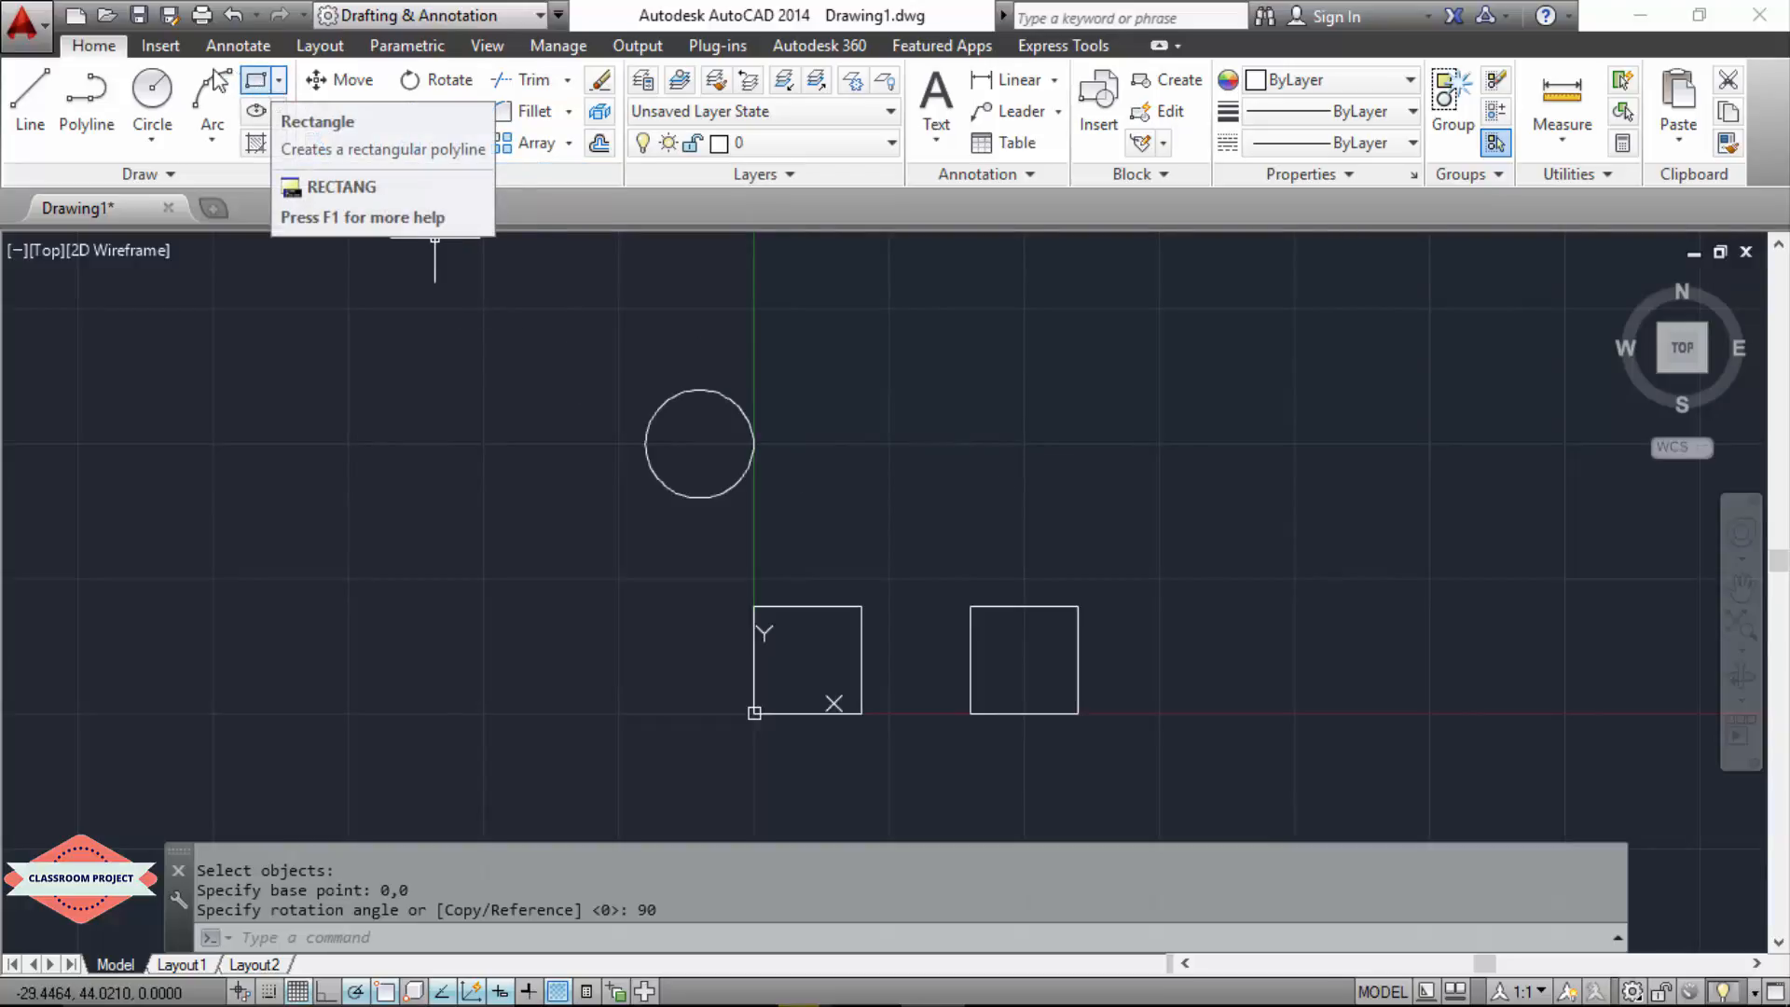
Step: Draw an open three-sided outline above the second square: a horizontal line about 27 long, a vertical about 19 down, and a longer horizontal back
click(38, 107)
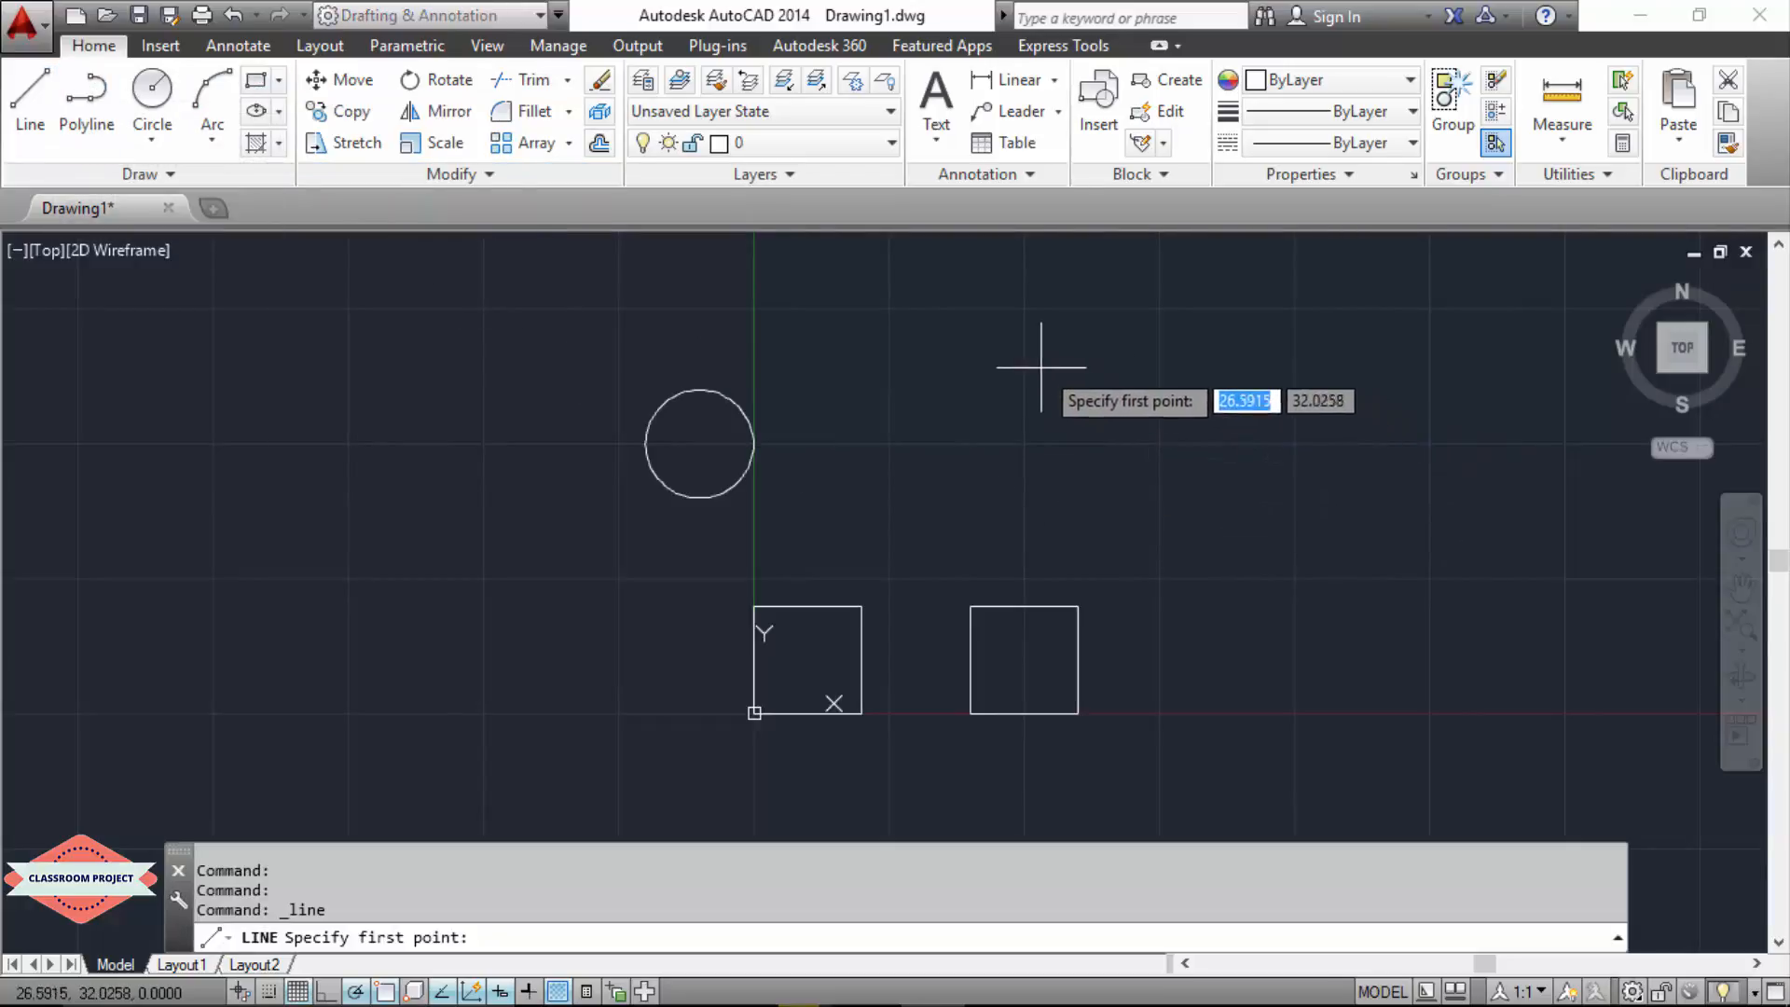
click(1028, 307)
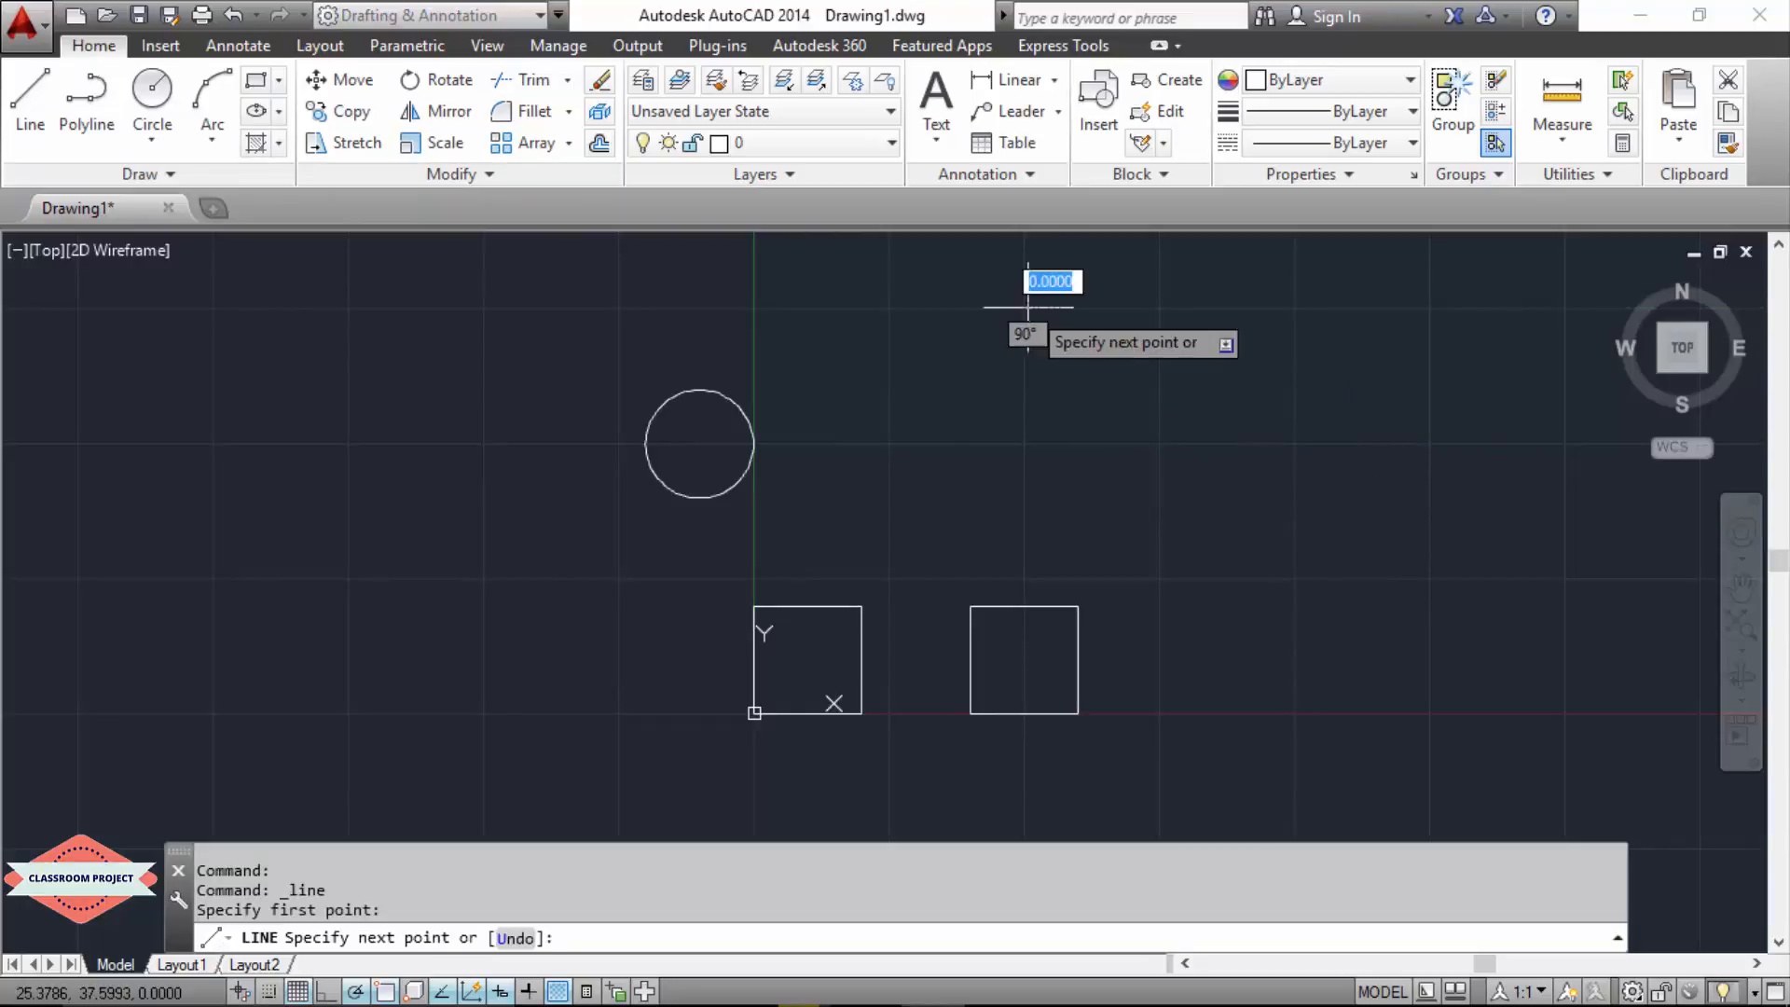
click(1317, 307)
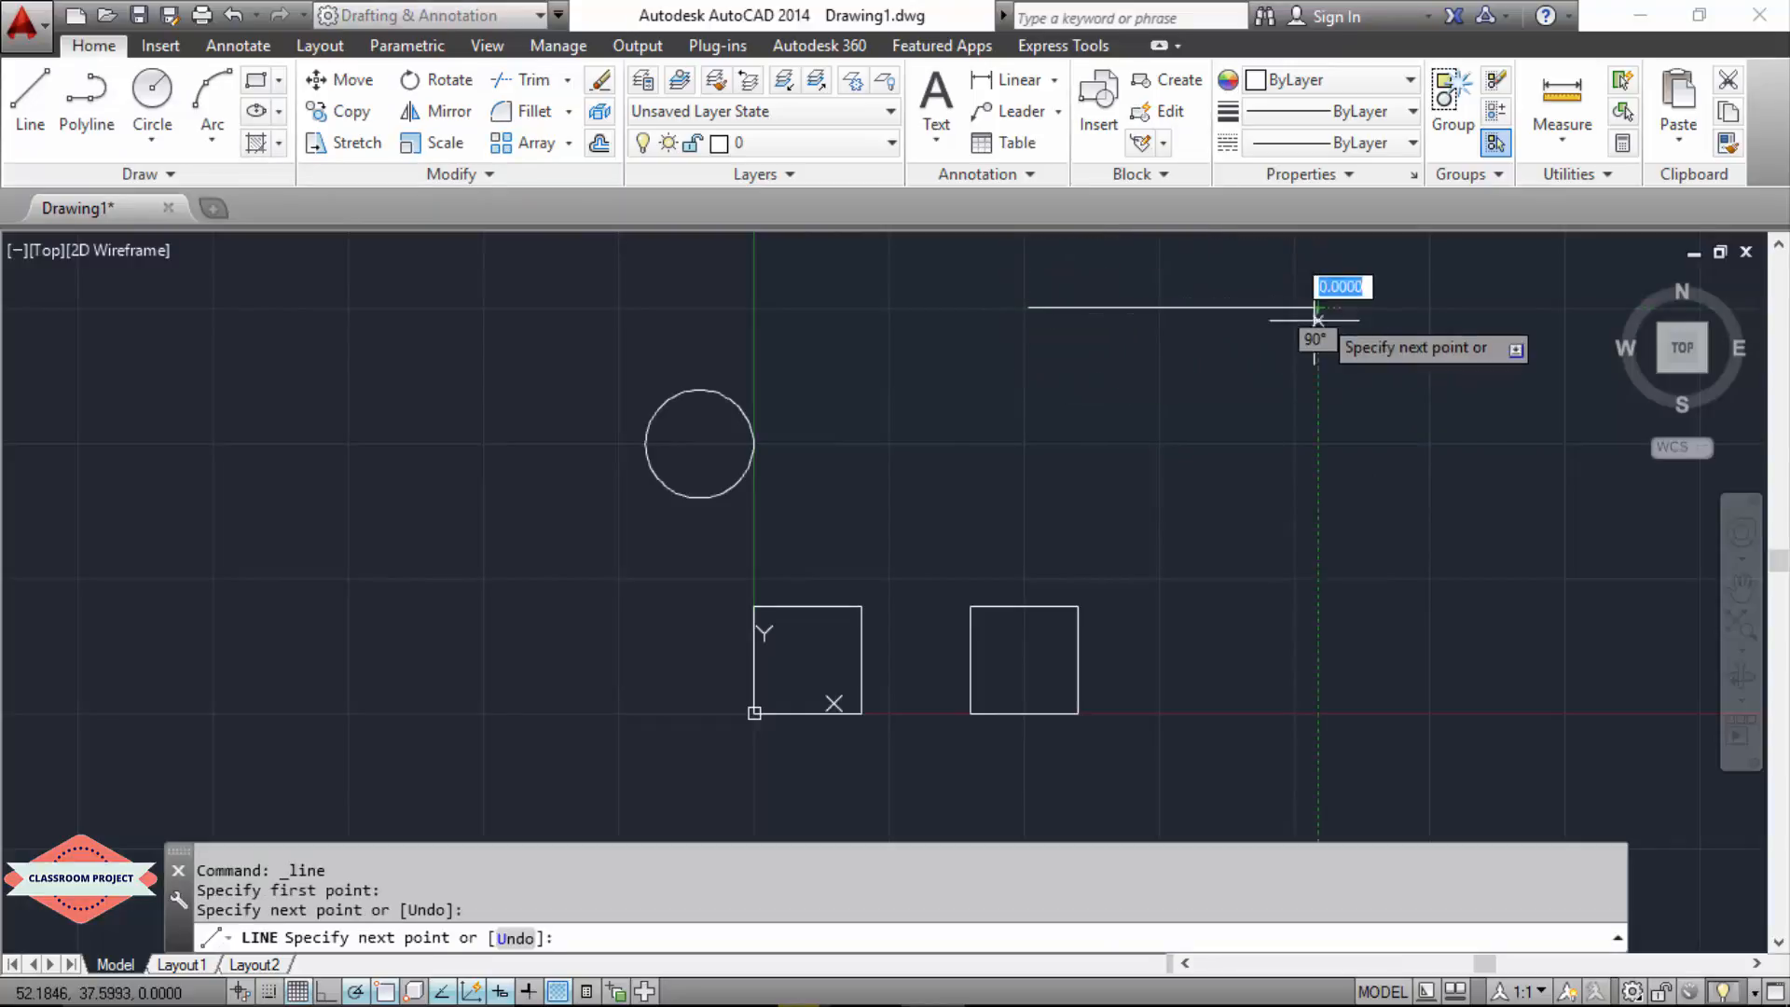
click(1318, 513)
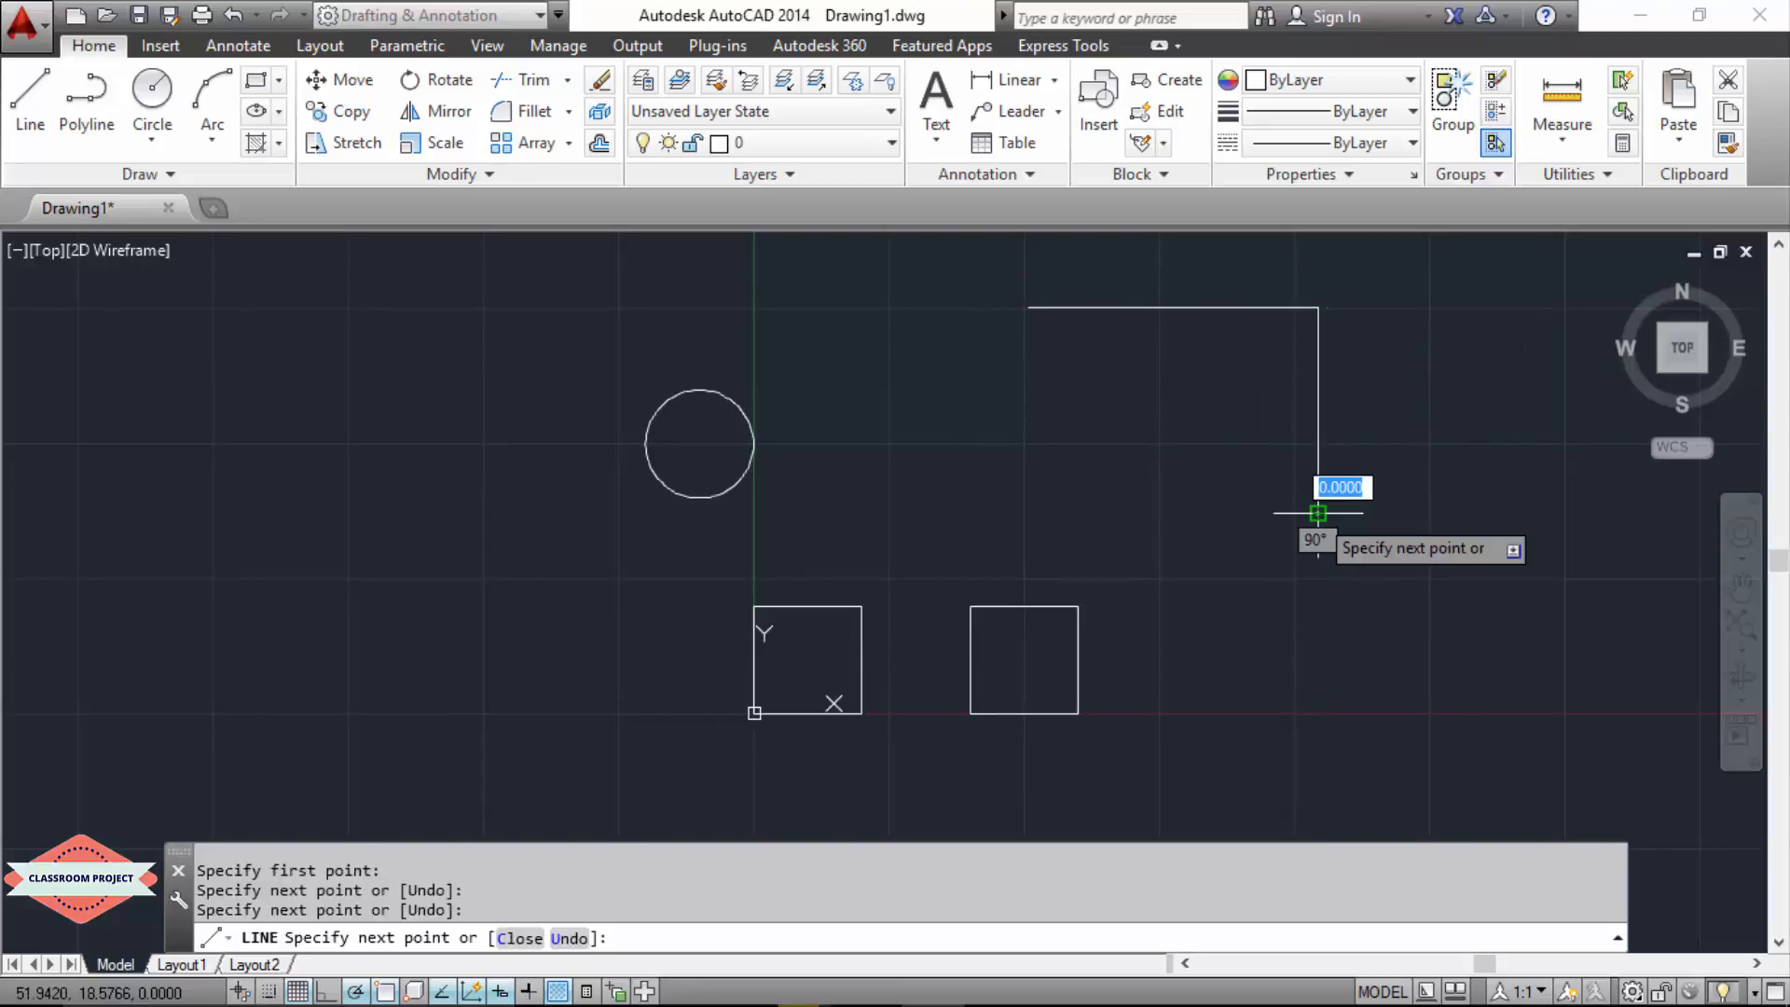
click(930, 513)
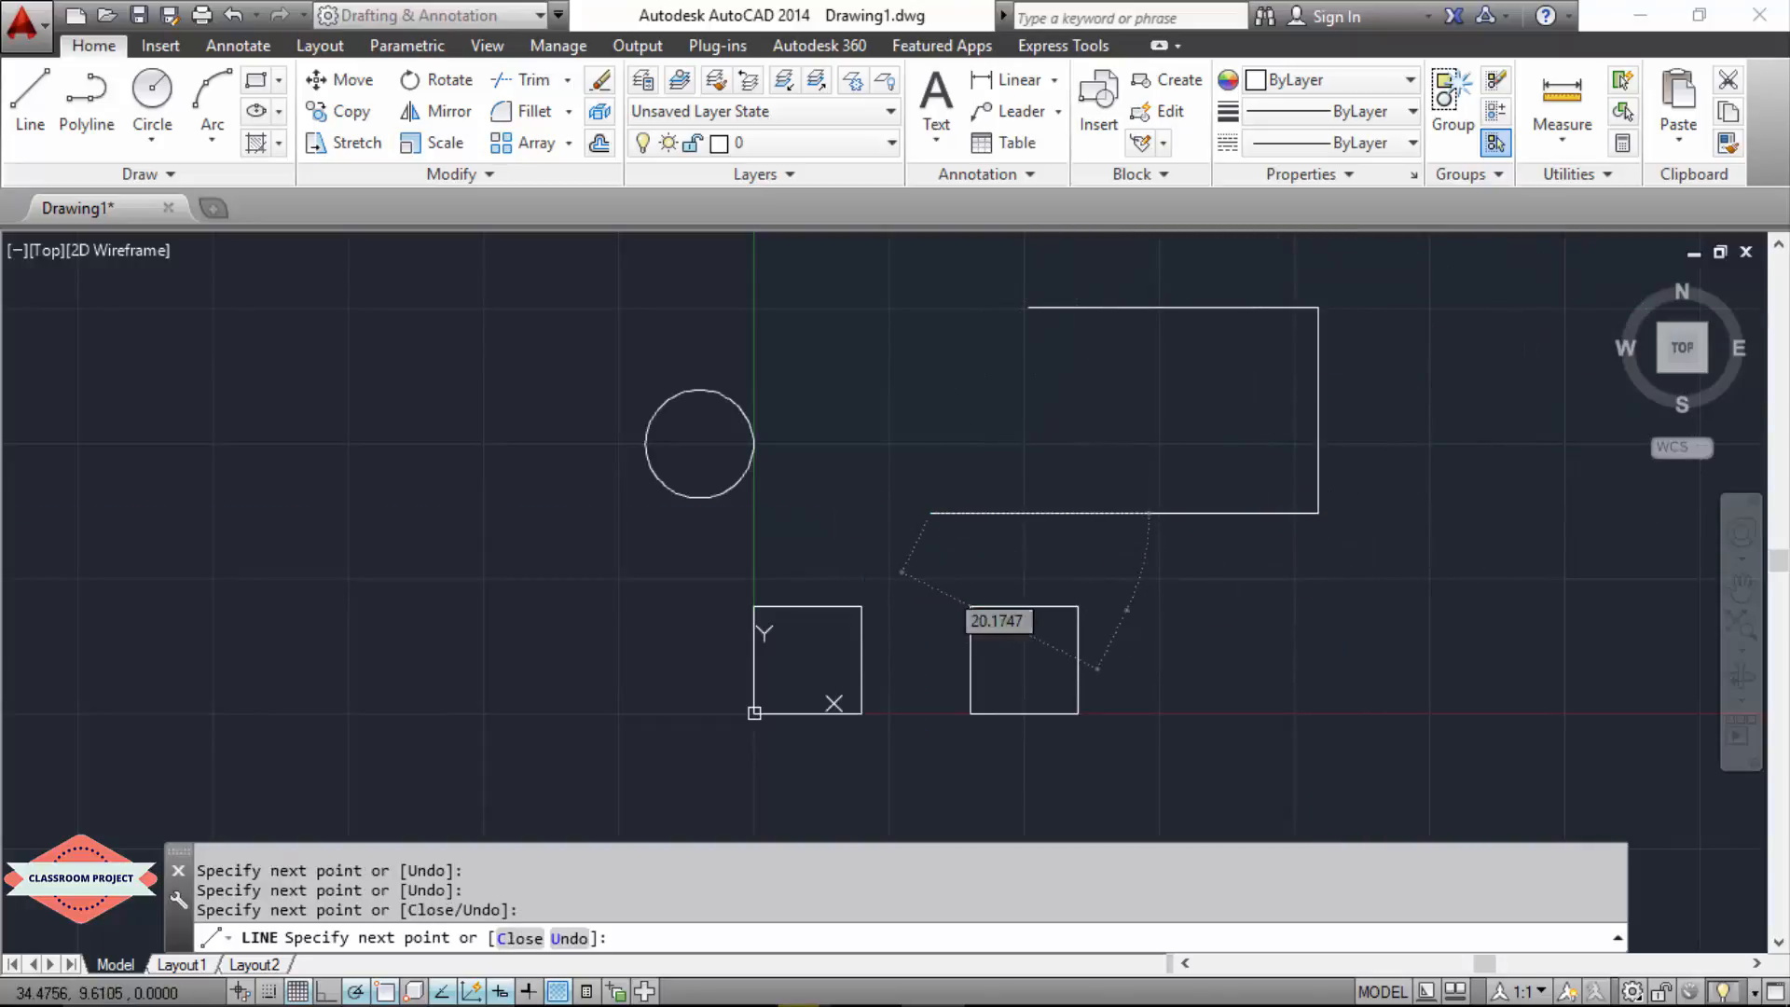
key(Escape)
Step: Draw a separate vertical line crossing both horizontal lines near the outline's open end, extending beyond them above and below
click(29, 98)
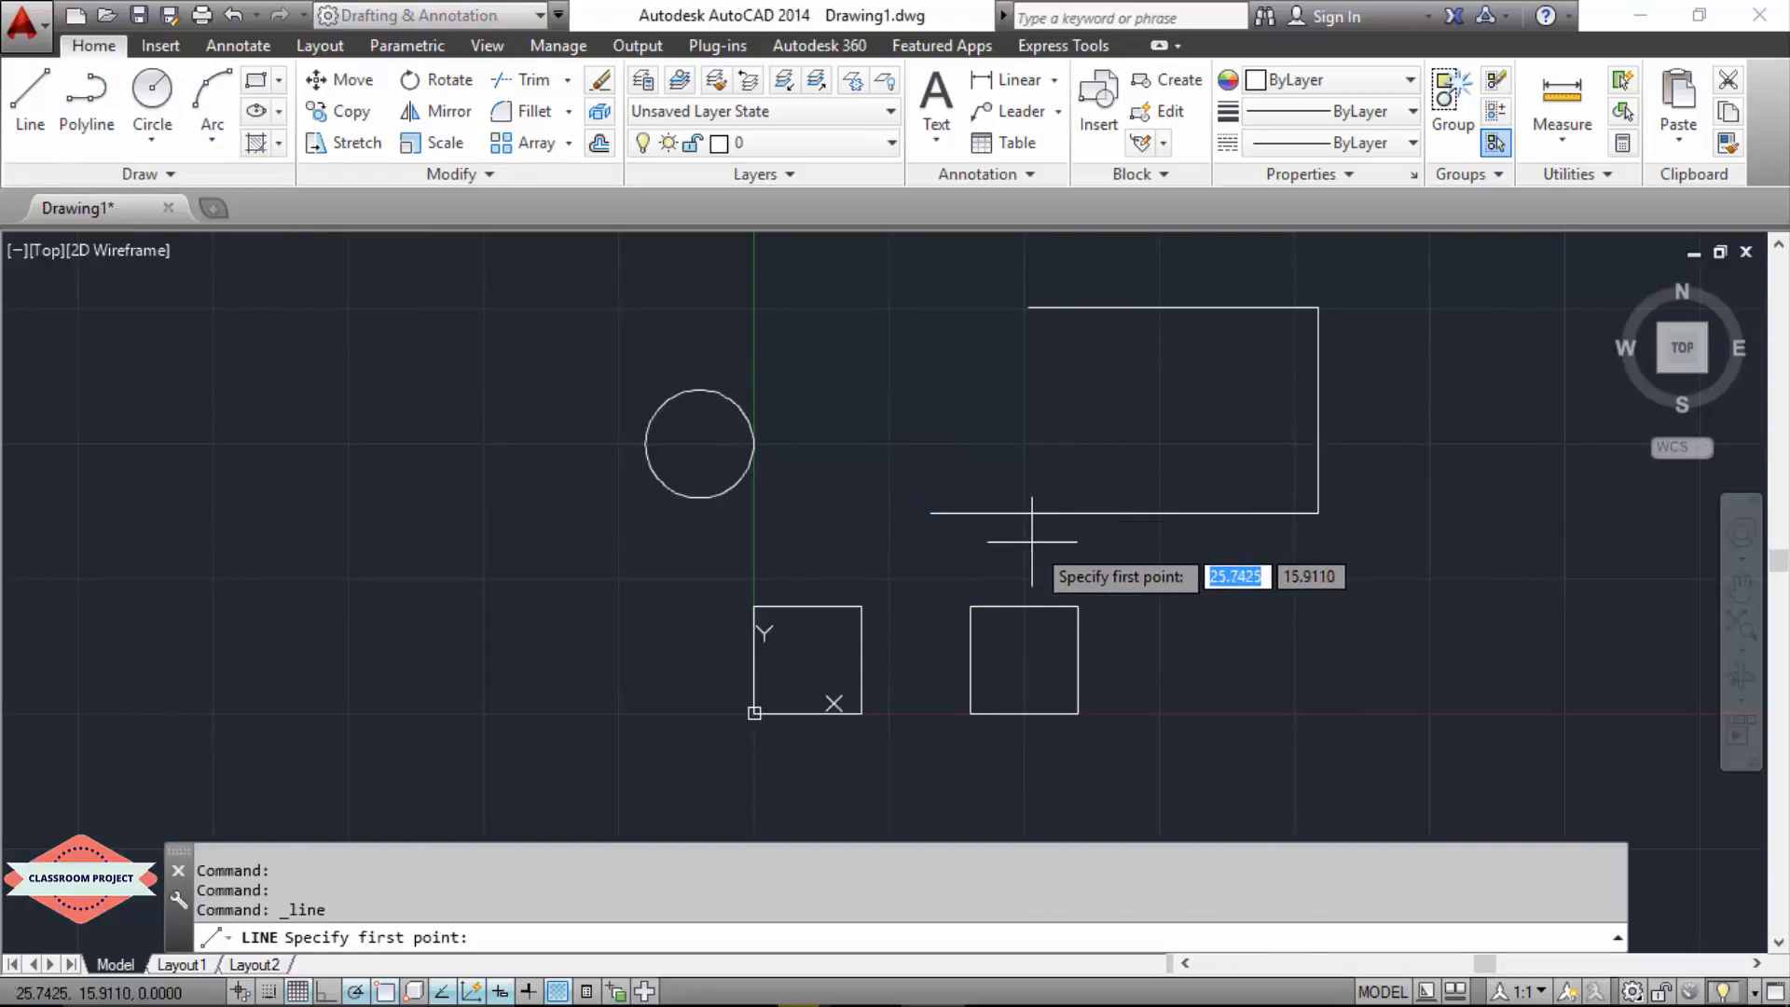
click(1064, 248)
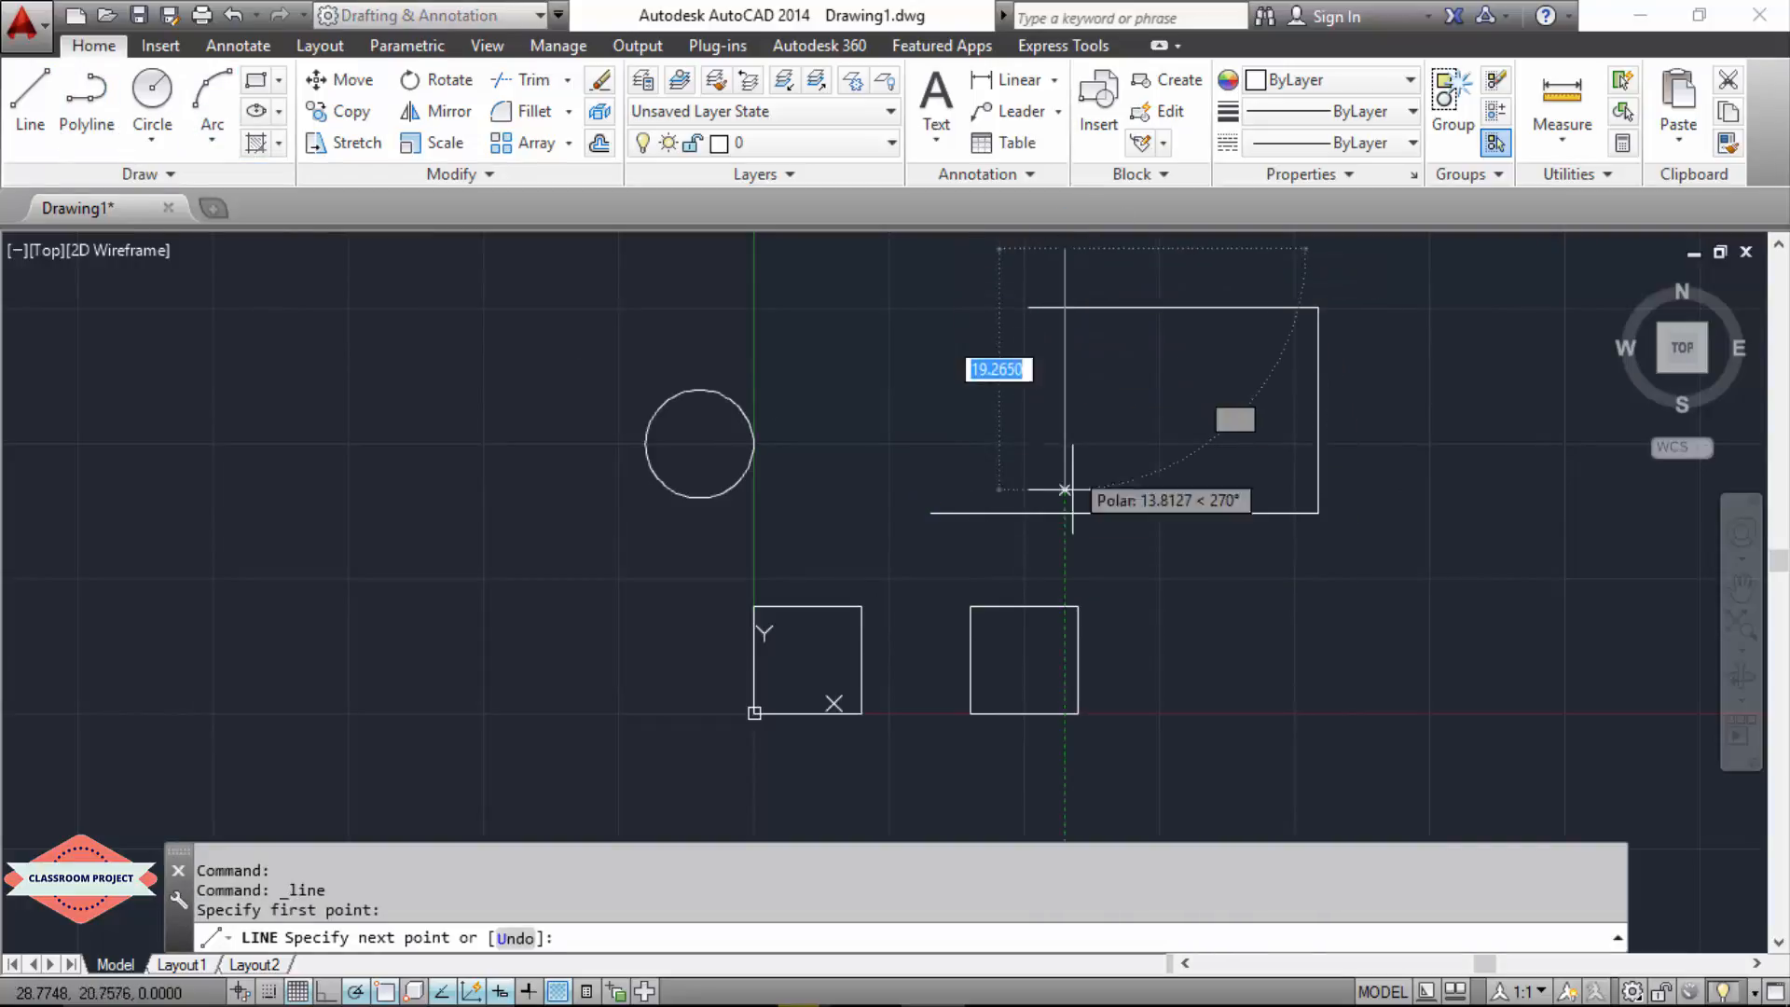
click(1064, 580)
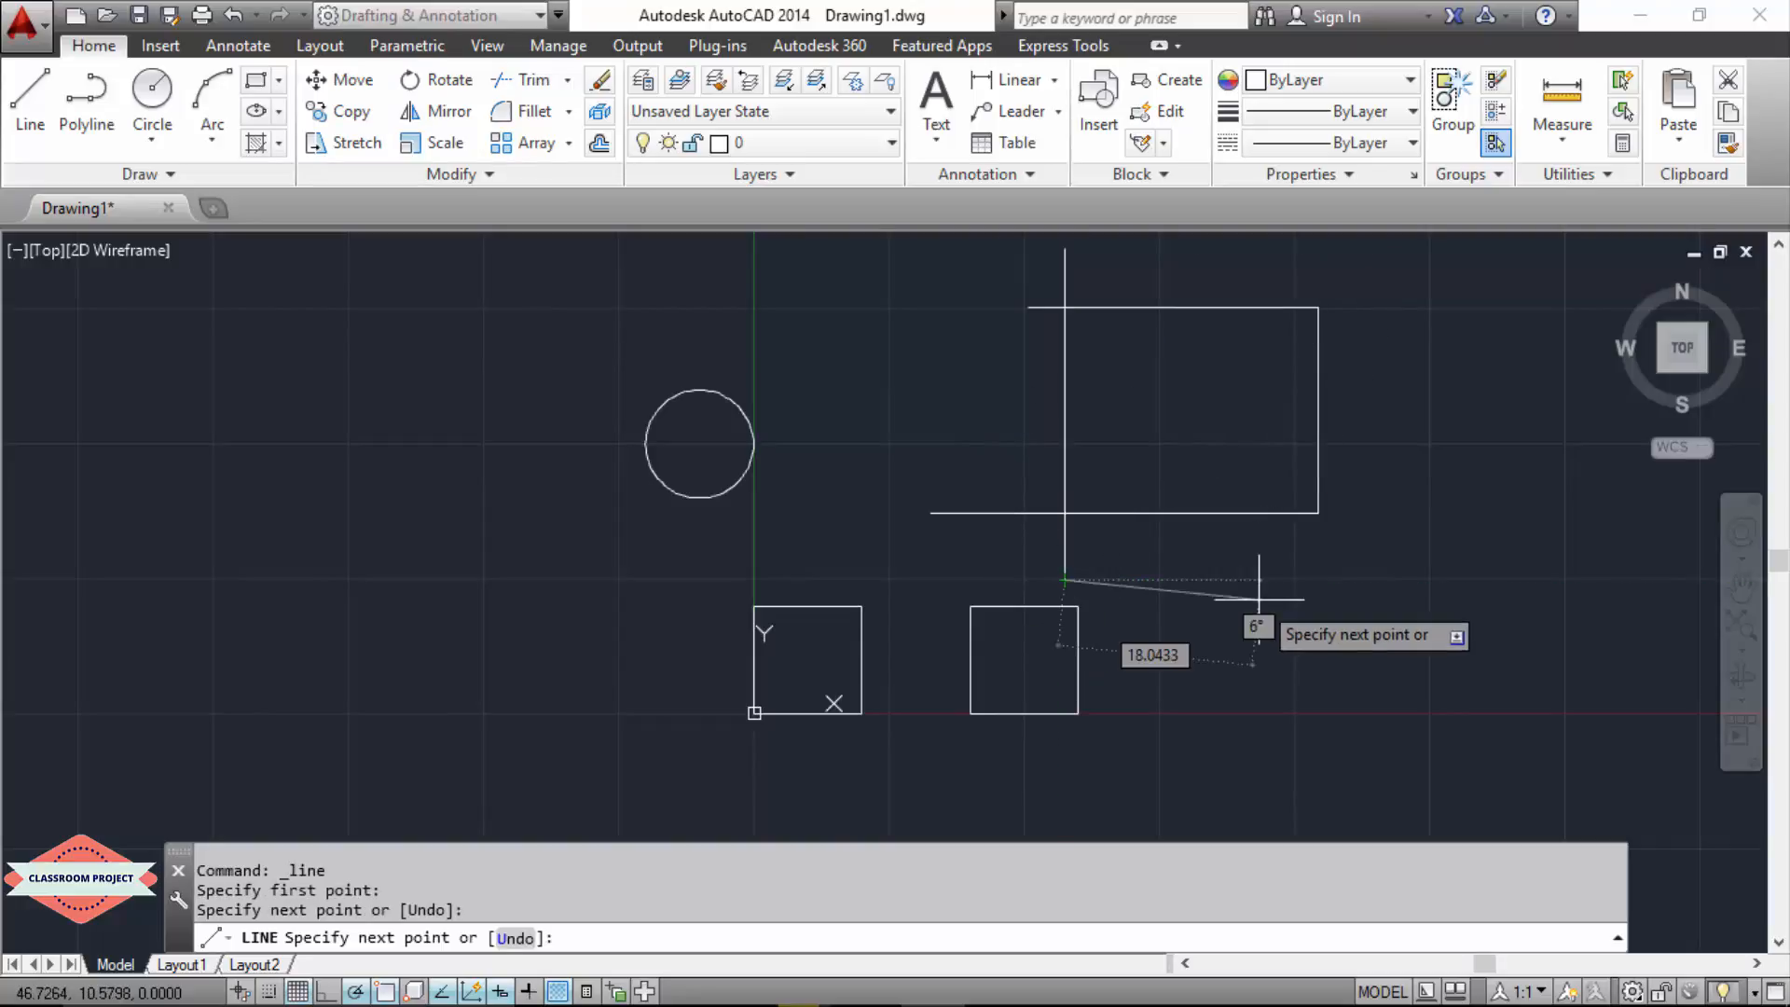
key(Escape)
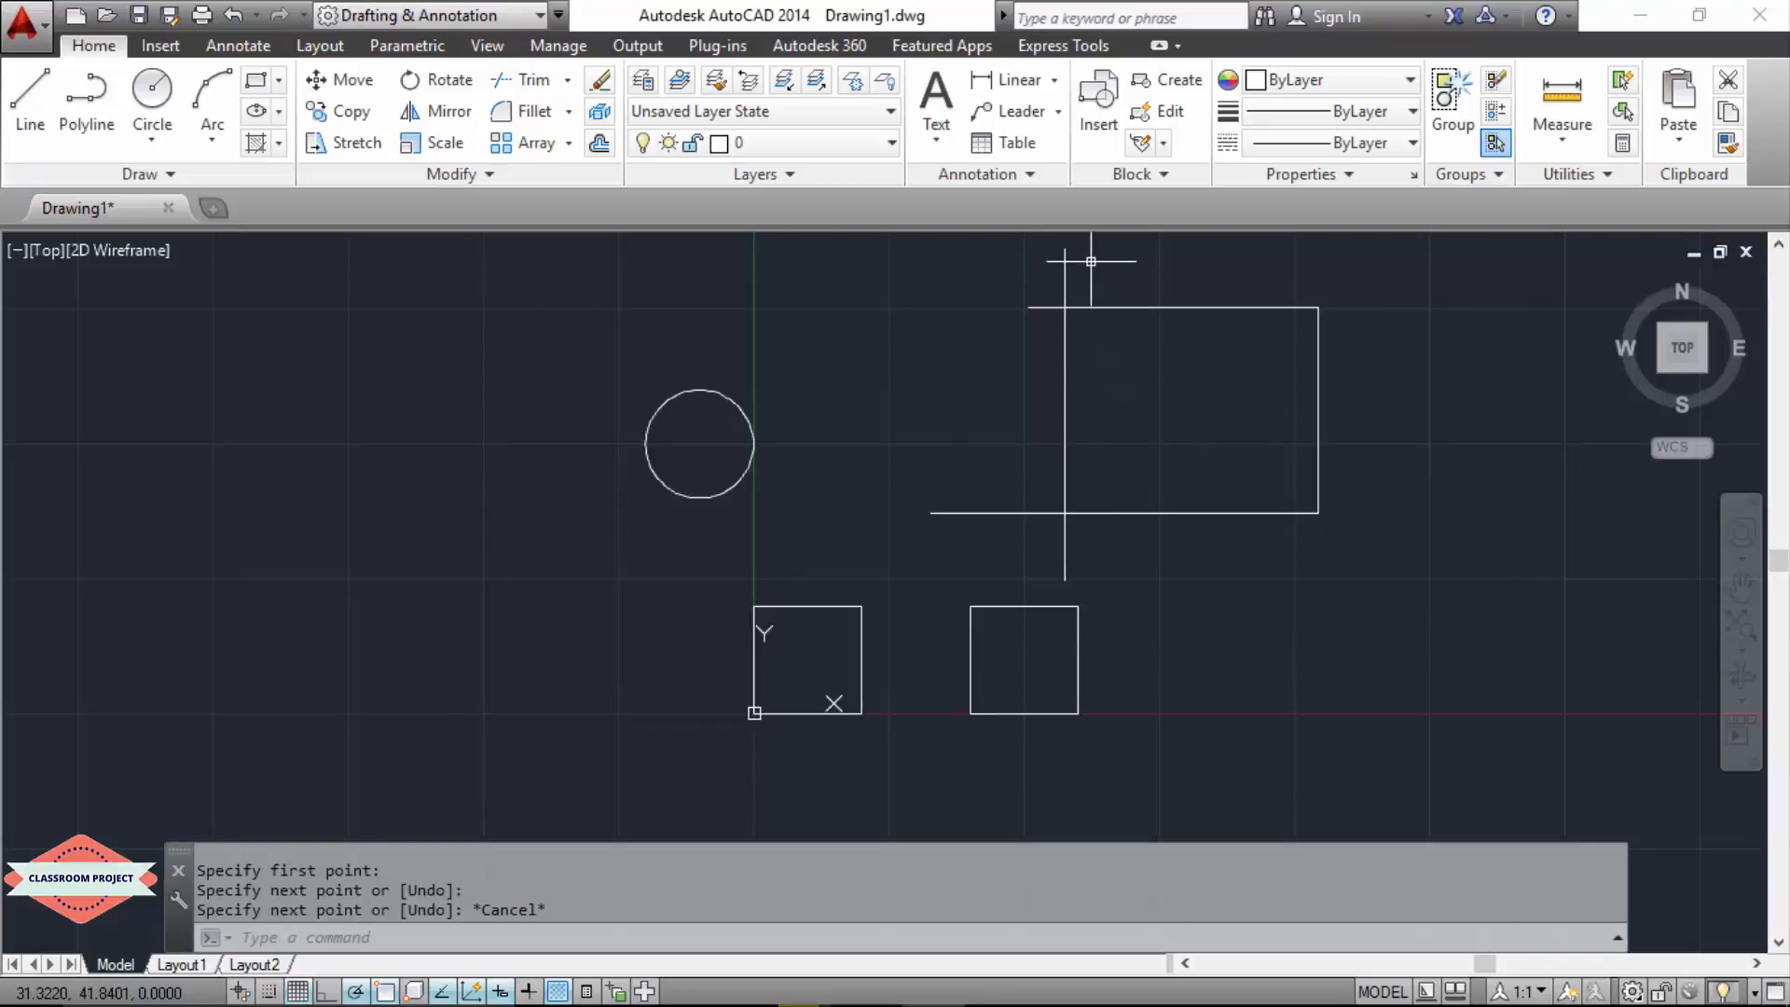
click(1042, 306)
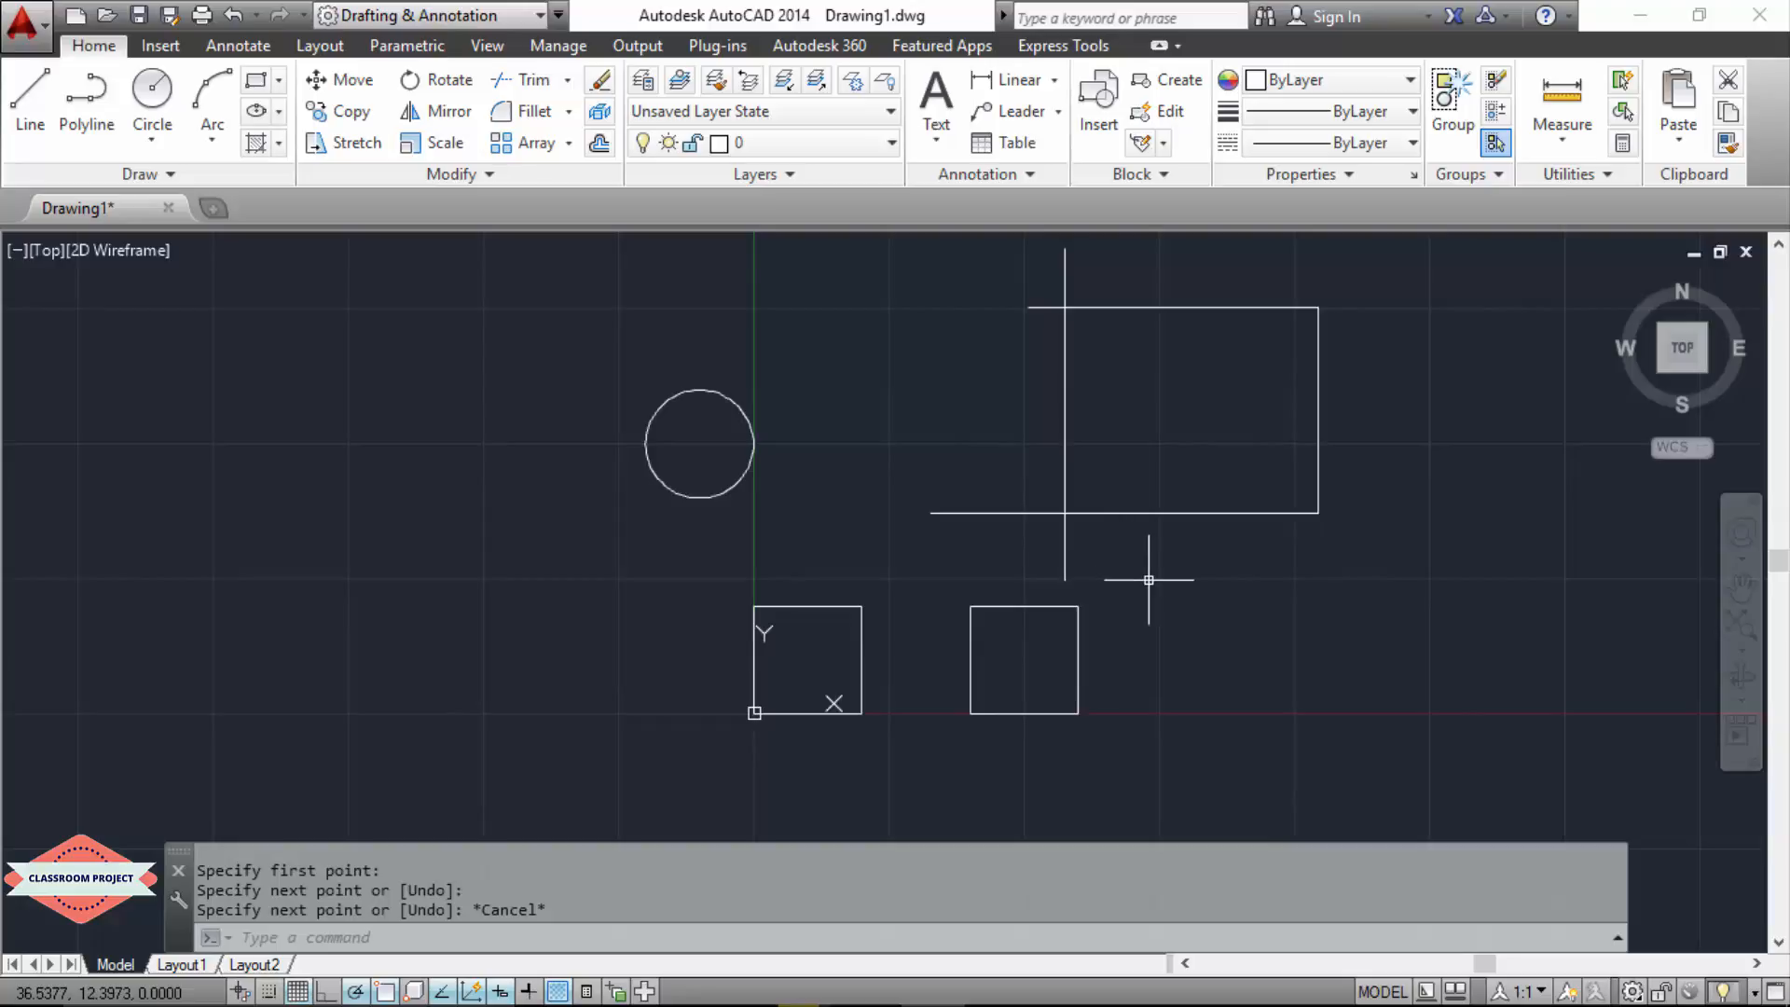
Step: Trim both overhanging ends of the separate vertical line, using the outline's two horizontal lines as cutting edges
text(TRi)
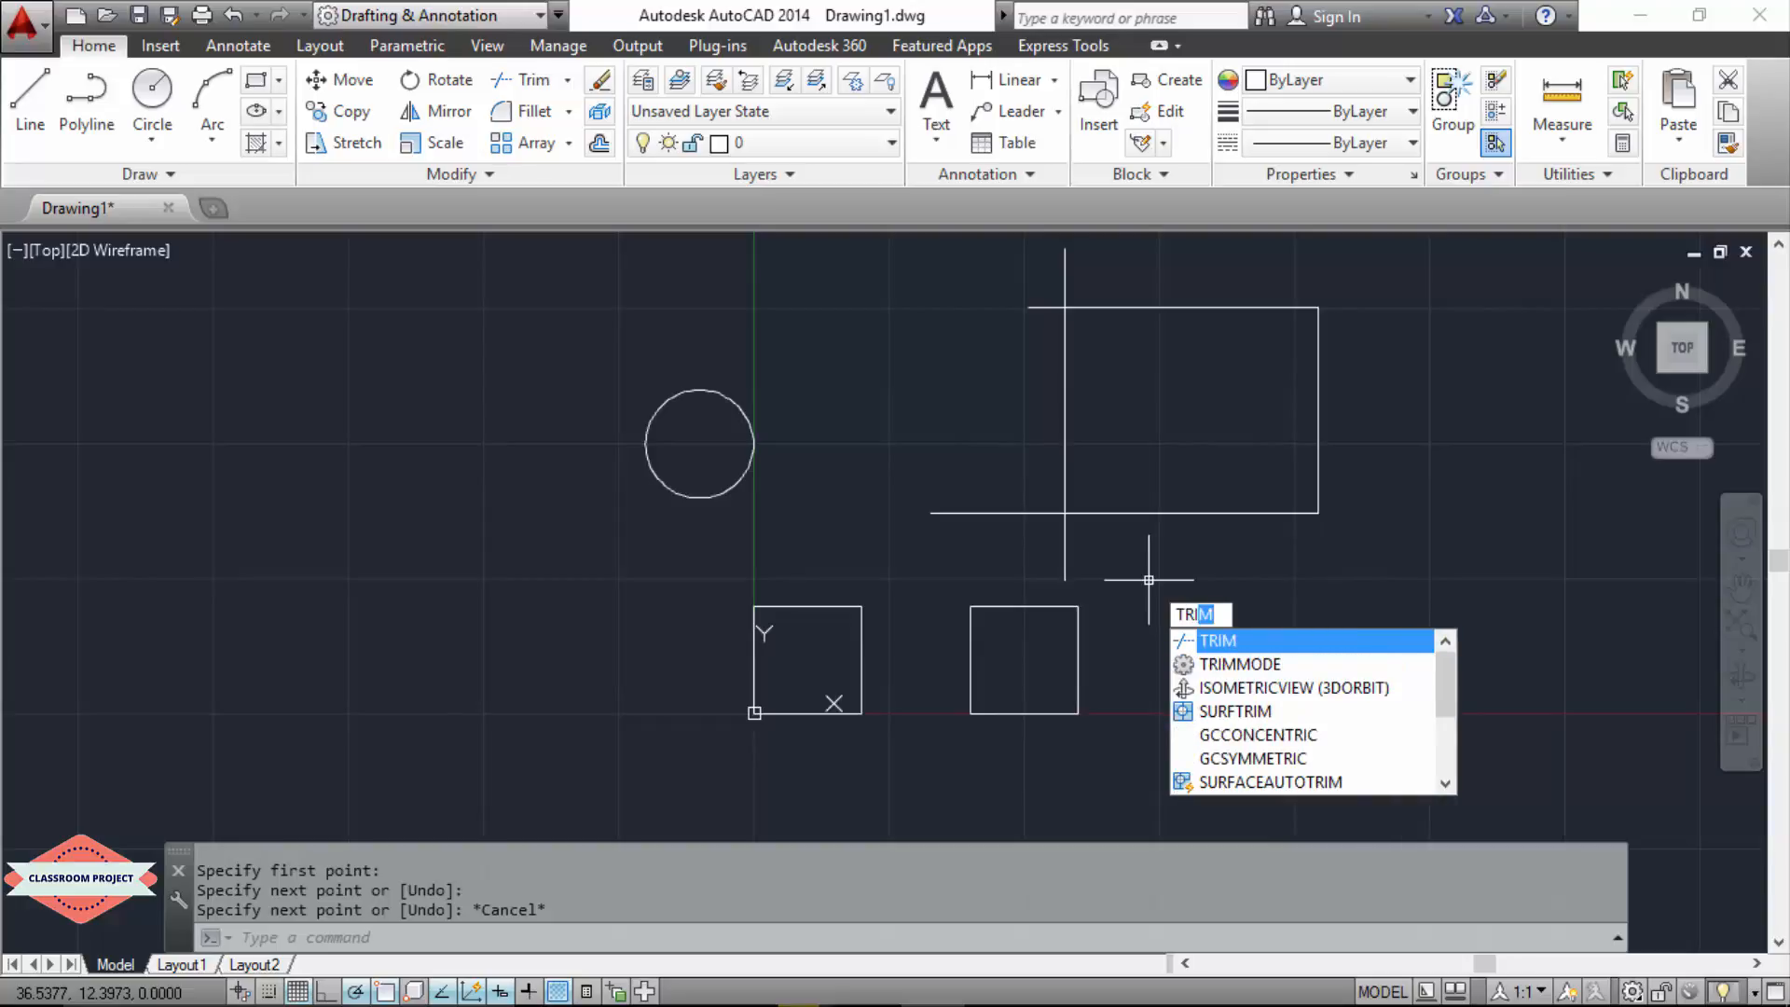
key(Return)
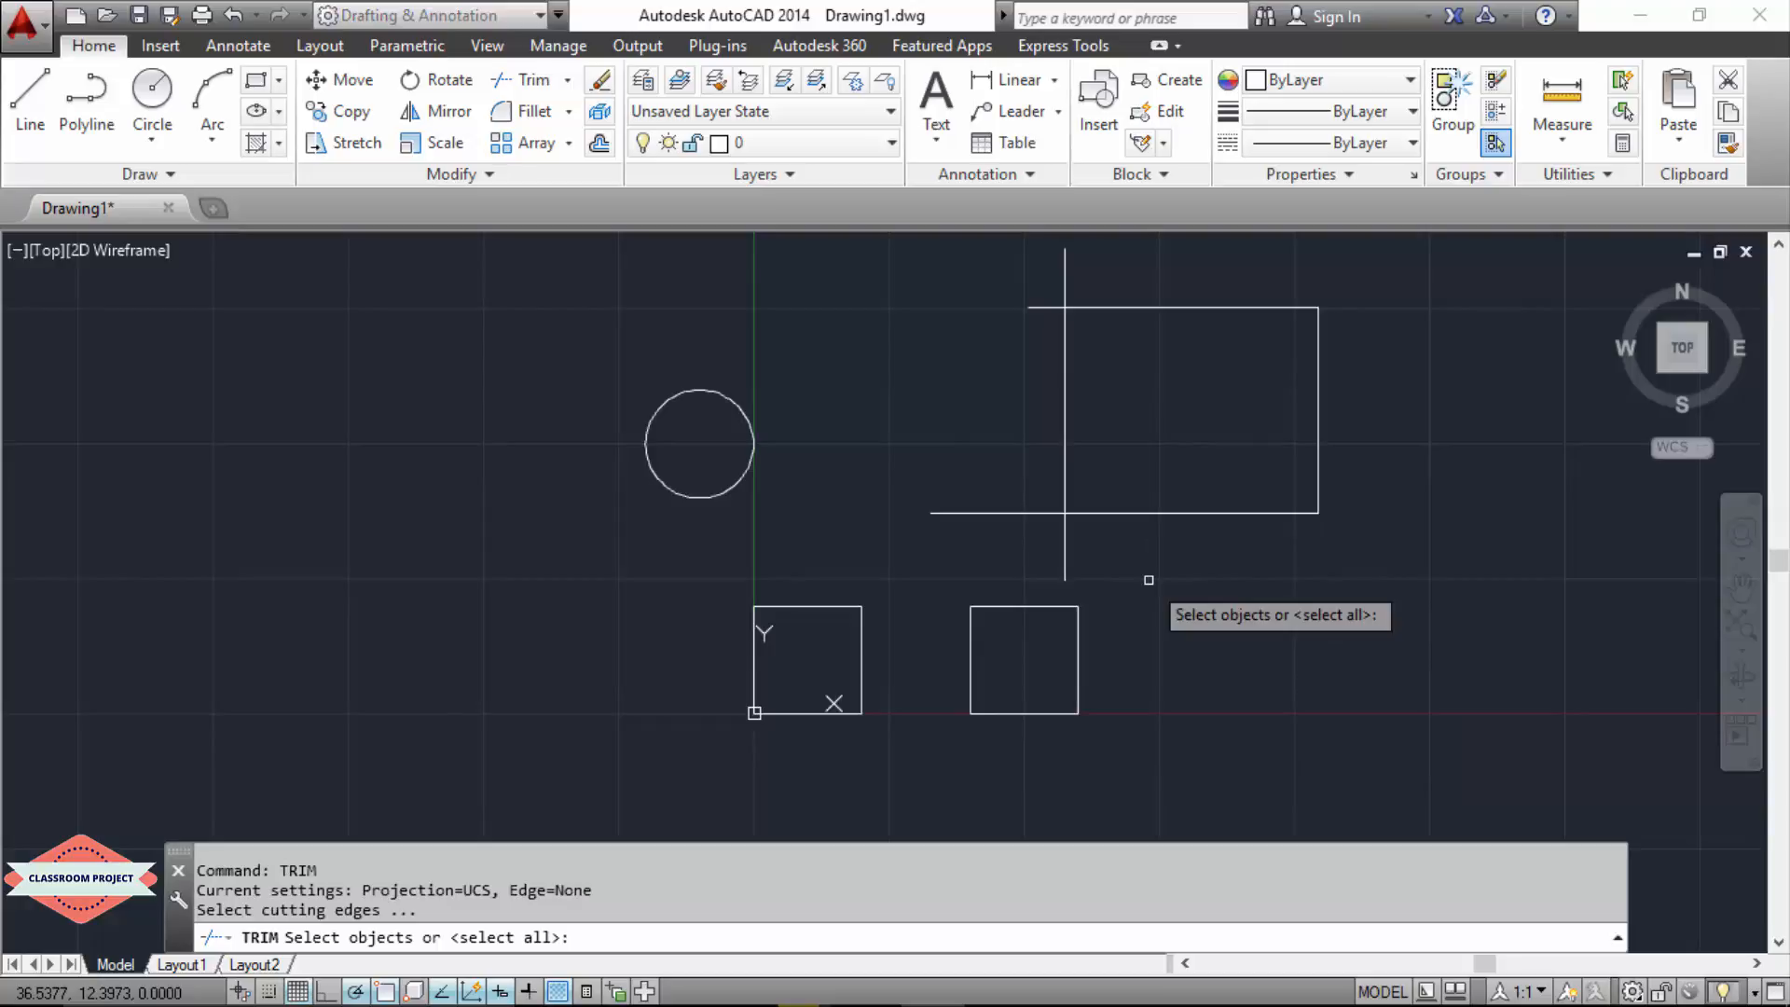
click(1139, 514)
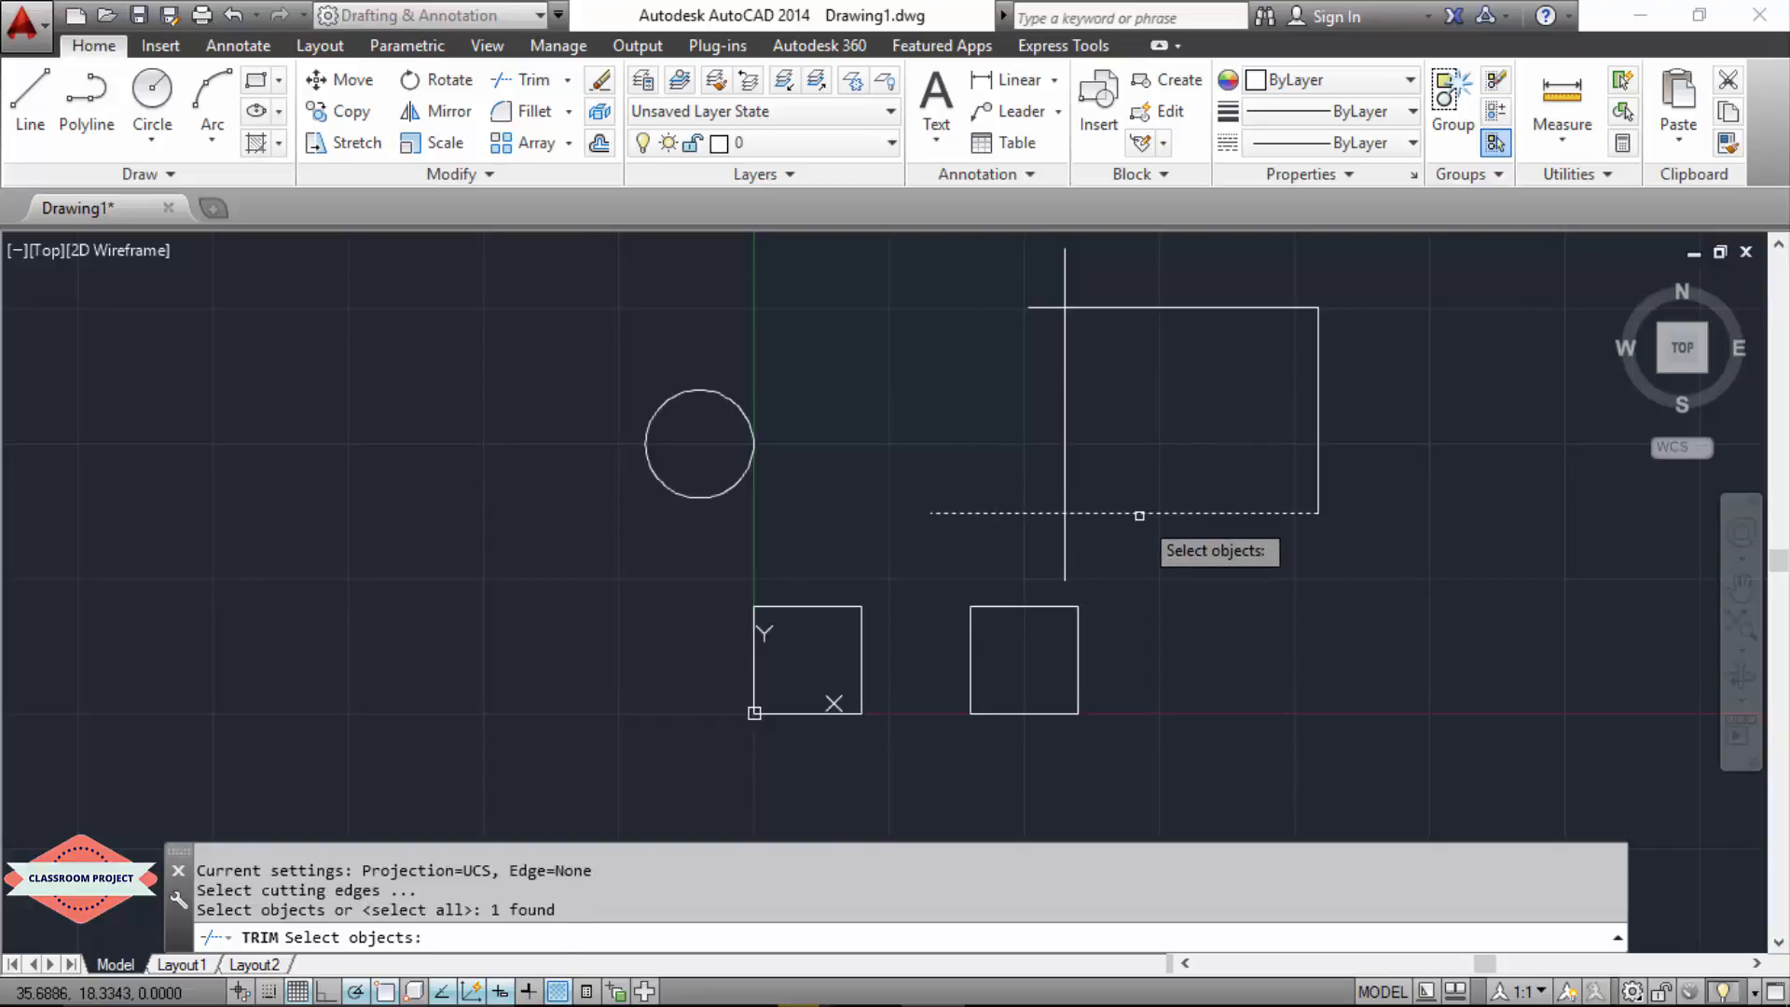
click(1212, 306)
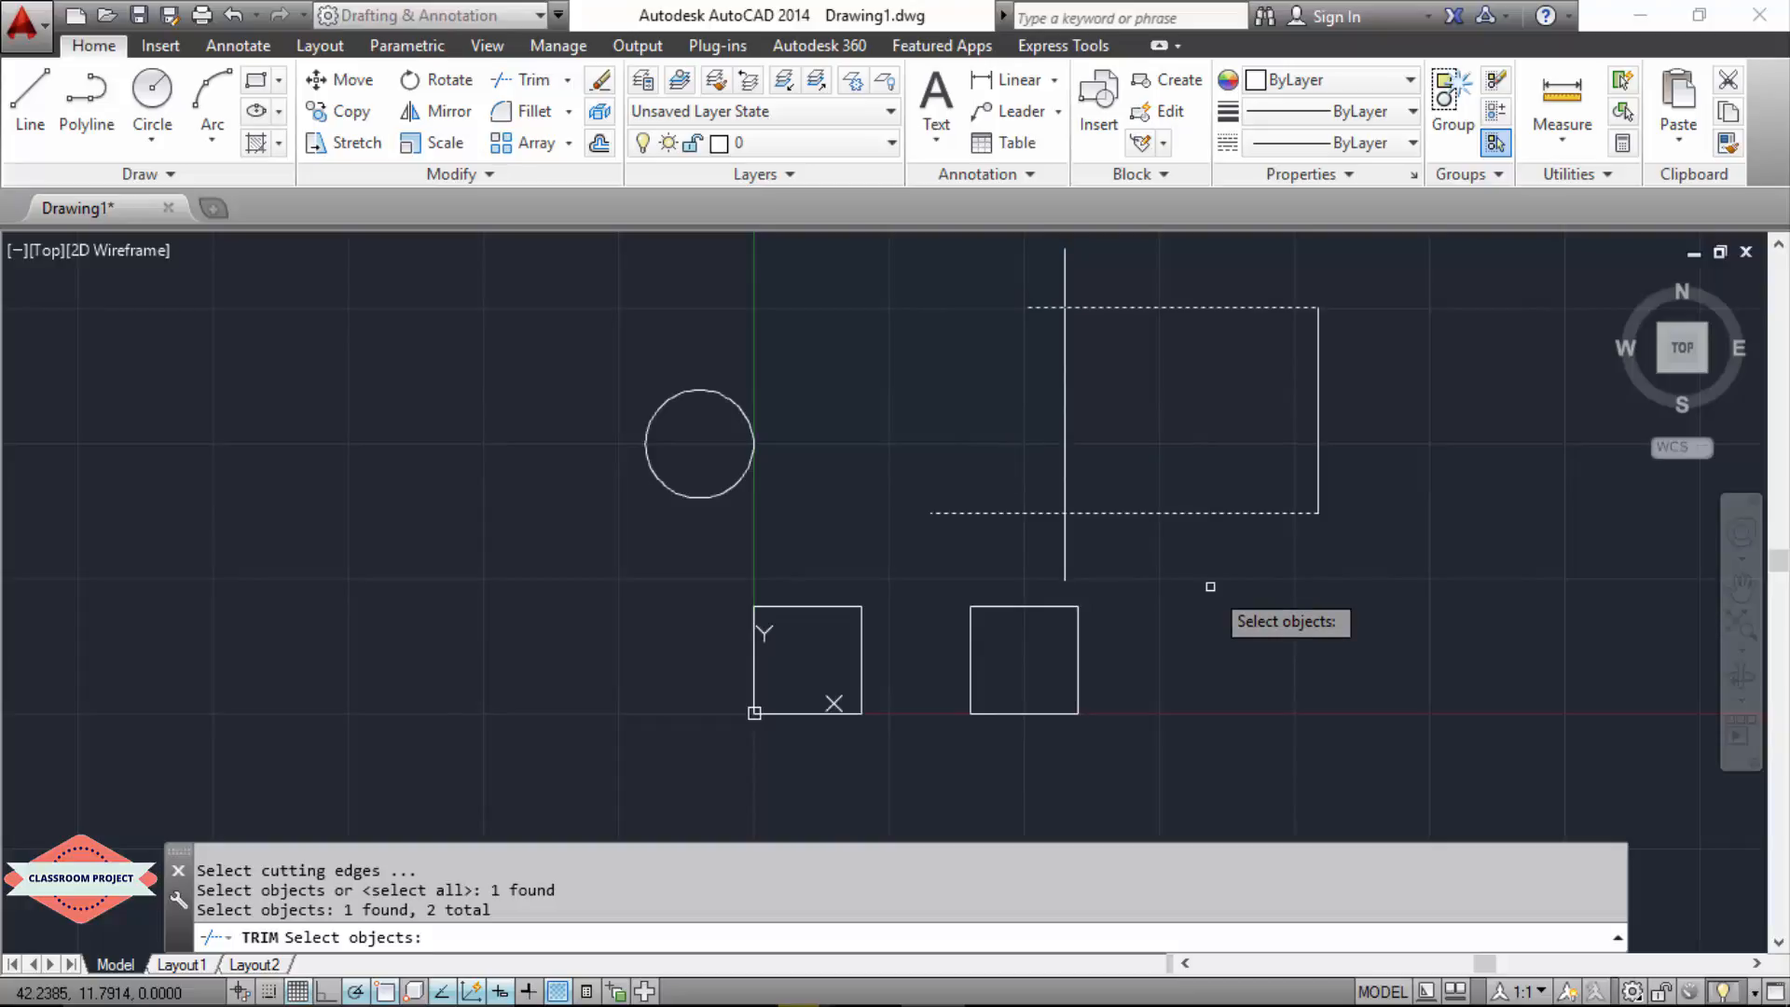
key(Return)
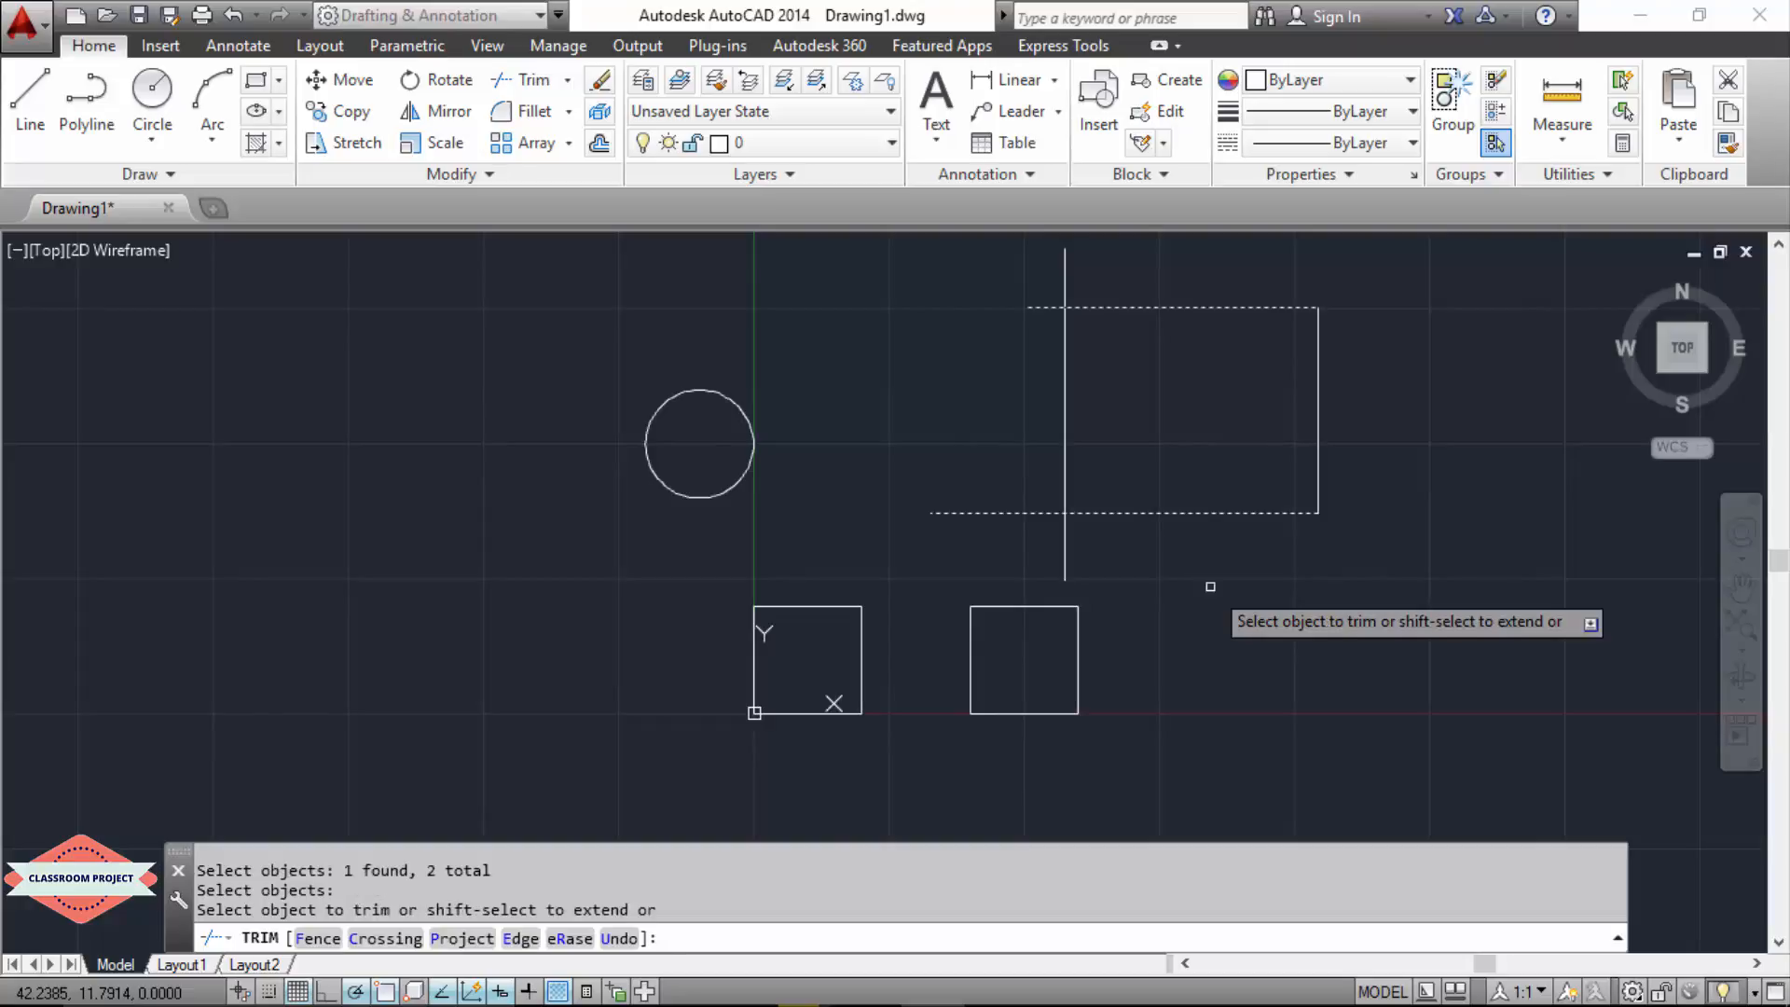
click(1064, 545)
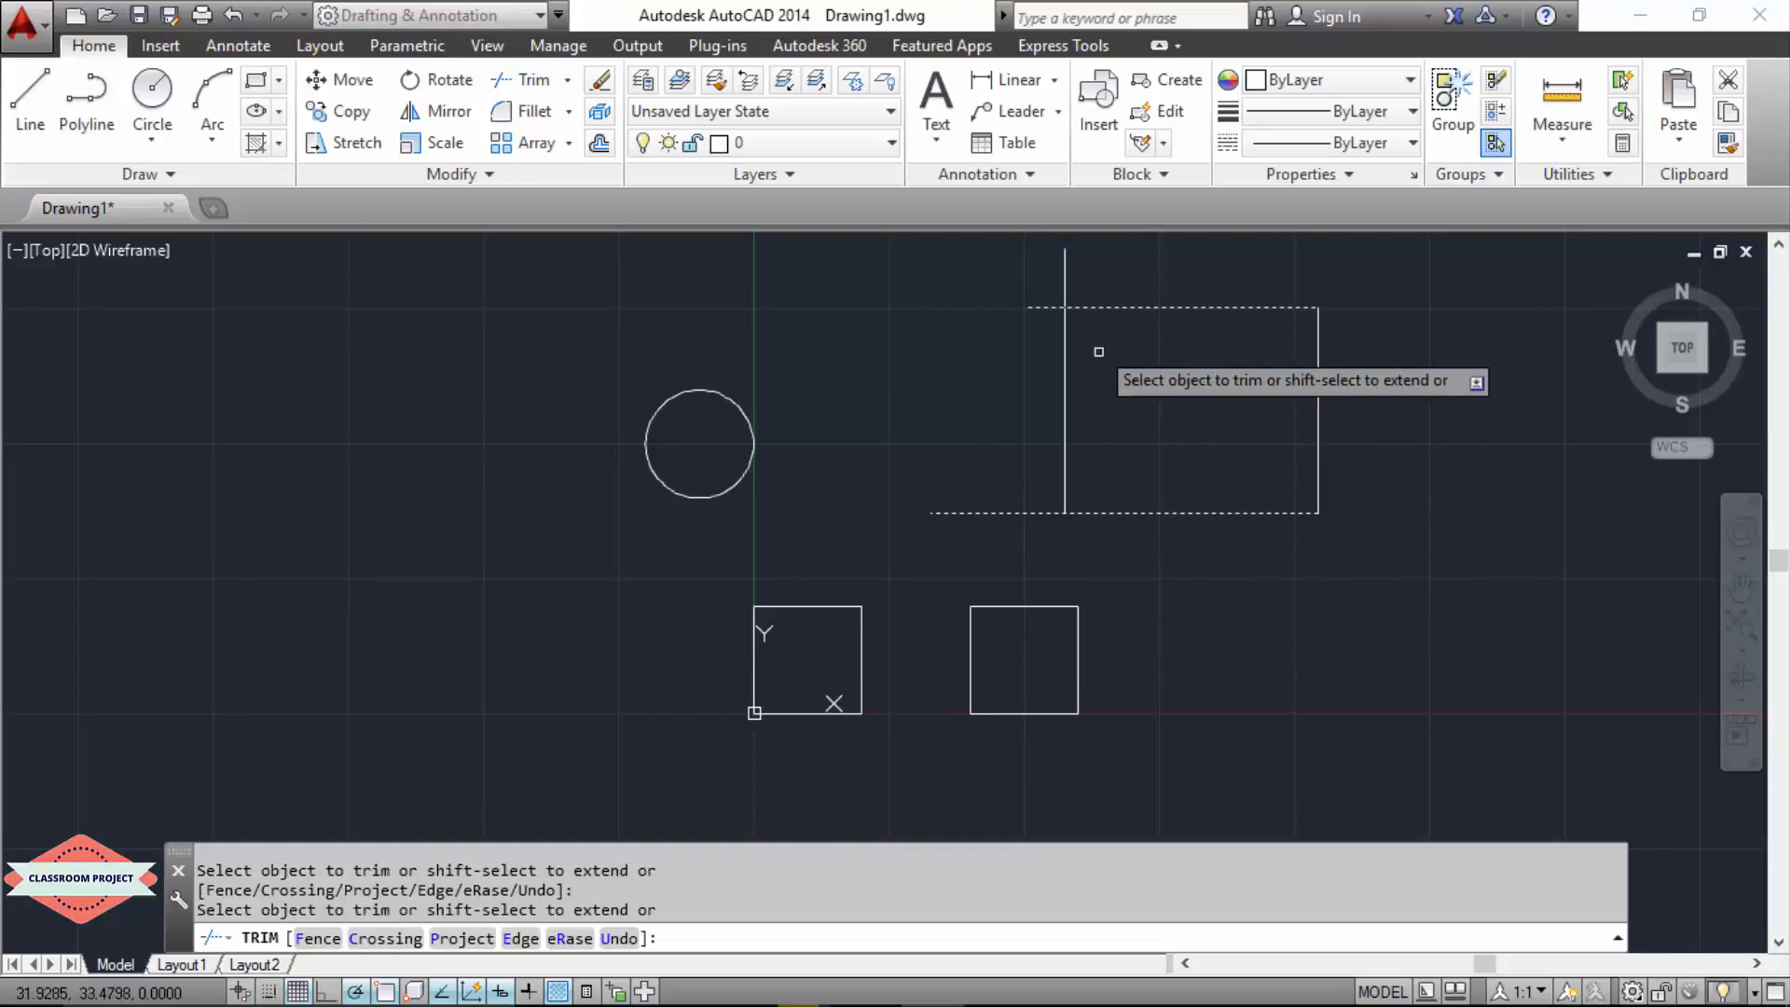
click(1063, 286)
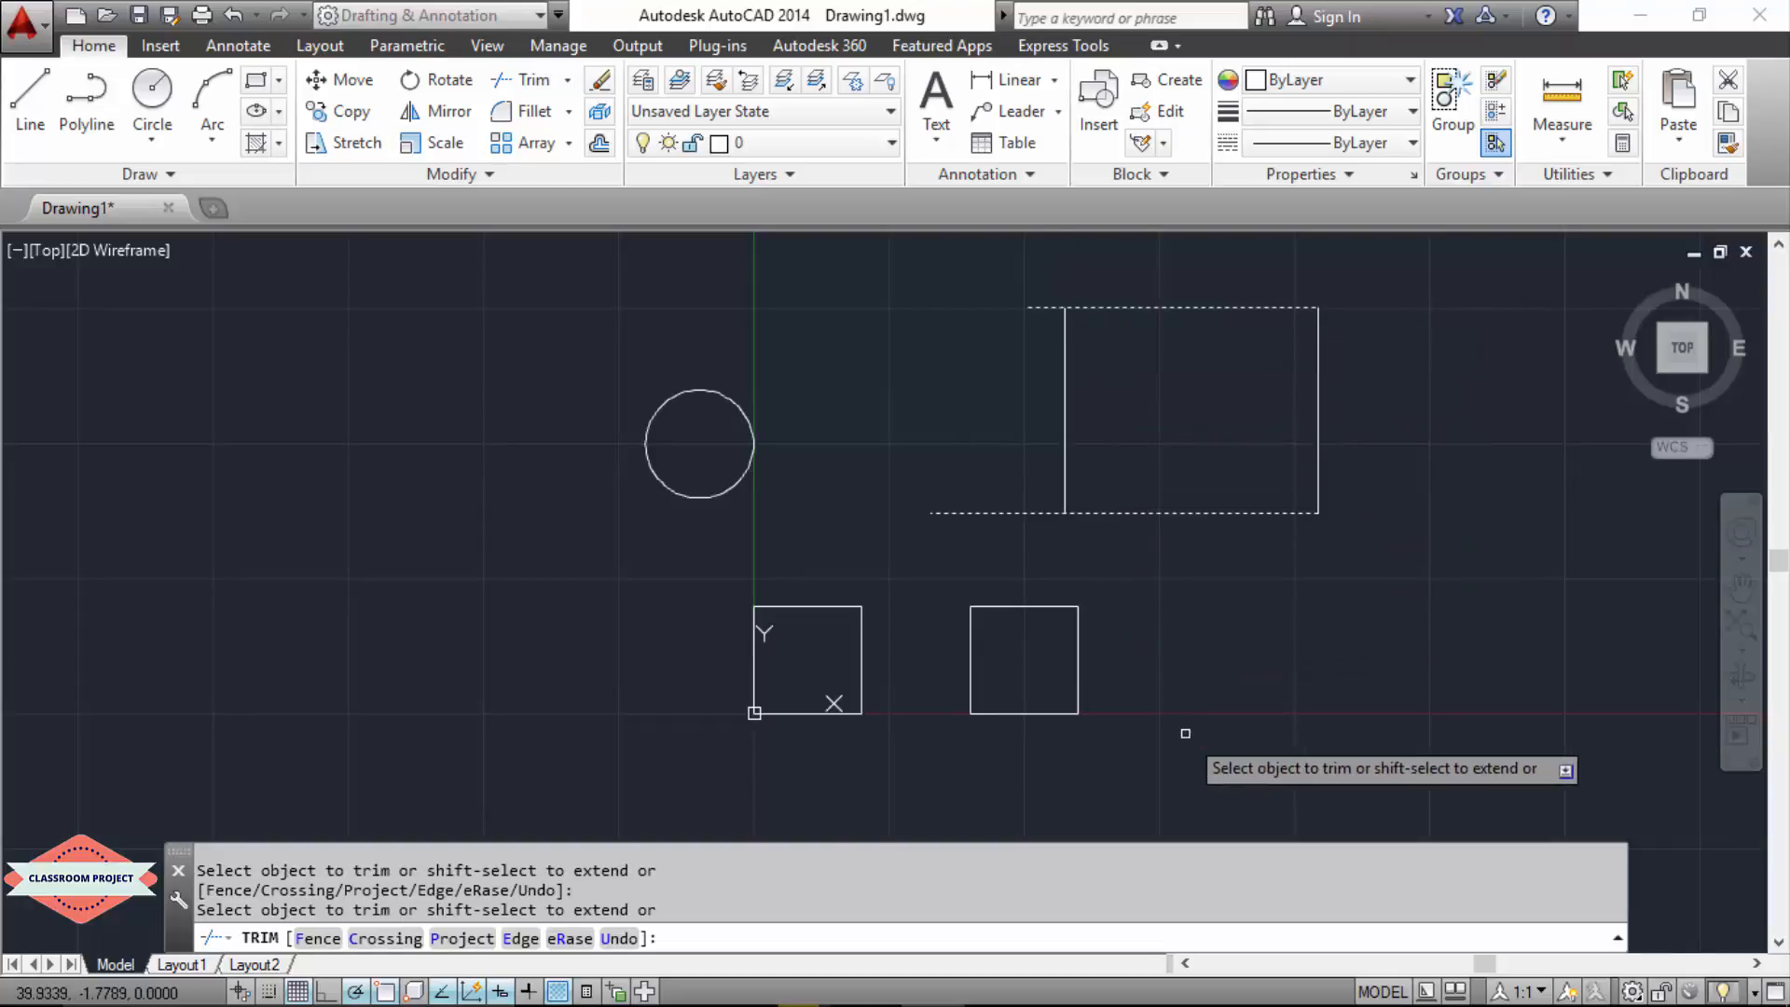
key(Escape)
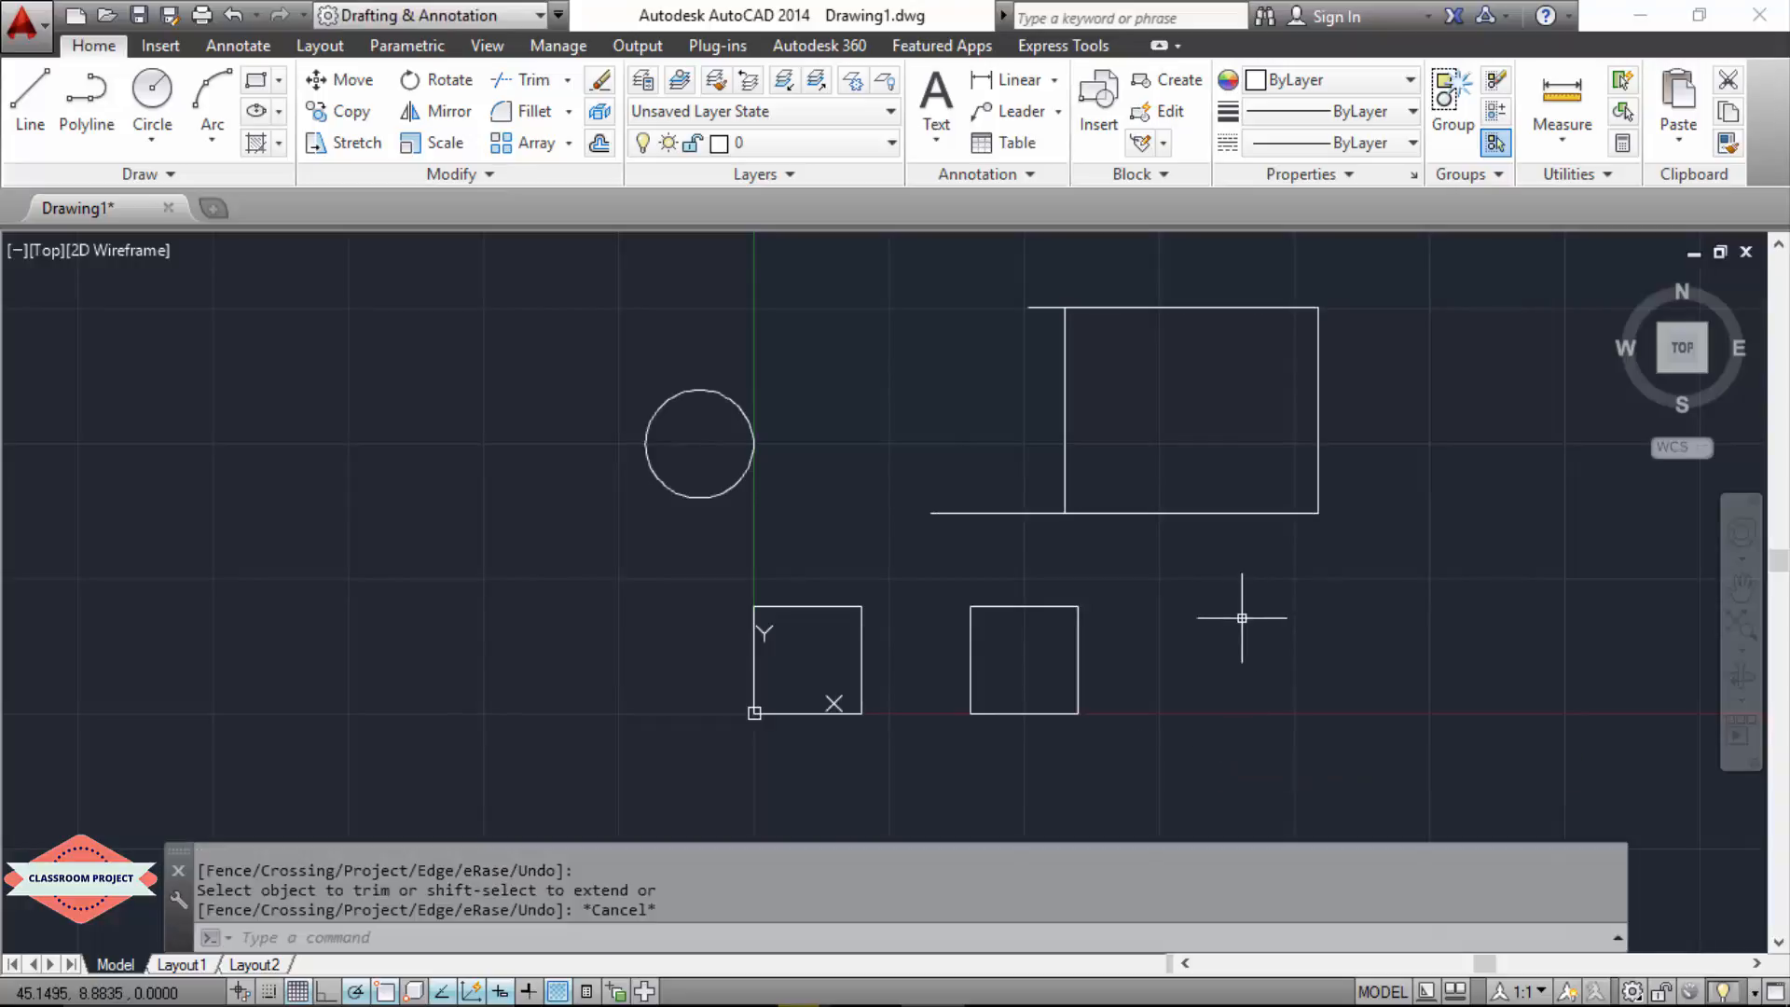
Step: Trim the ends of both horizontal lines that extend past the vertical line, using that vertical as the cutting edge
key(Up)
key(Return)
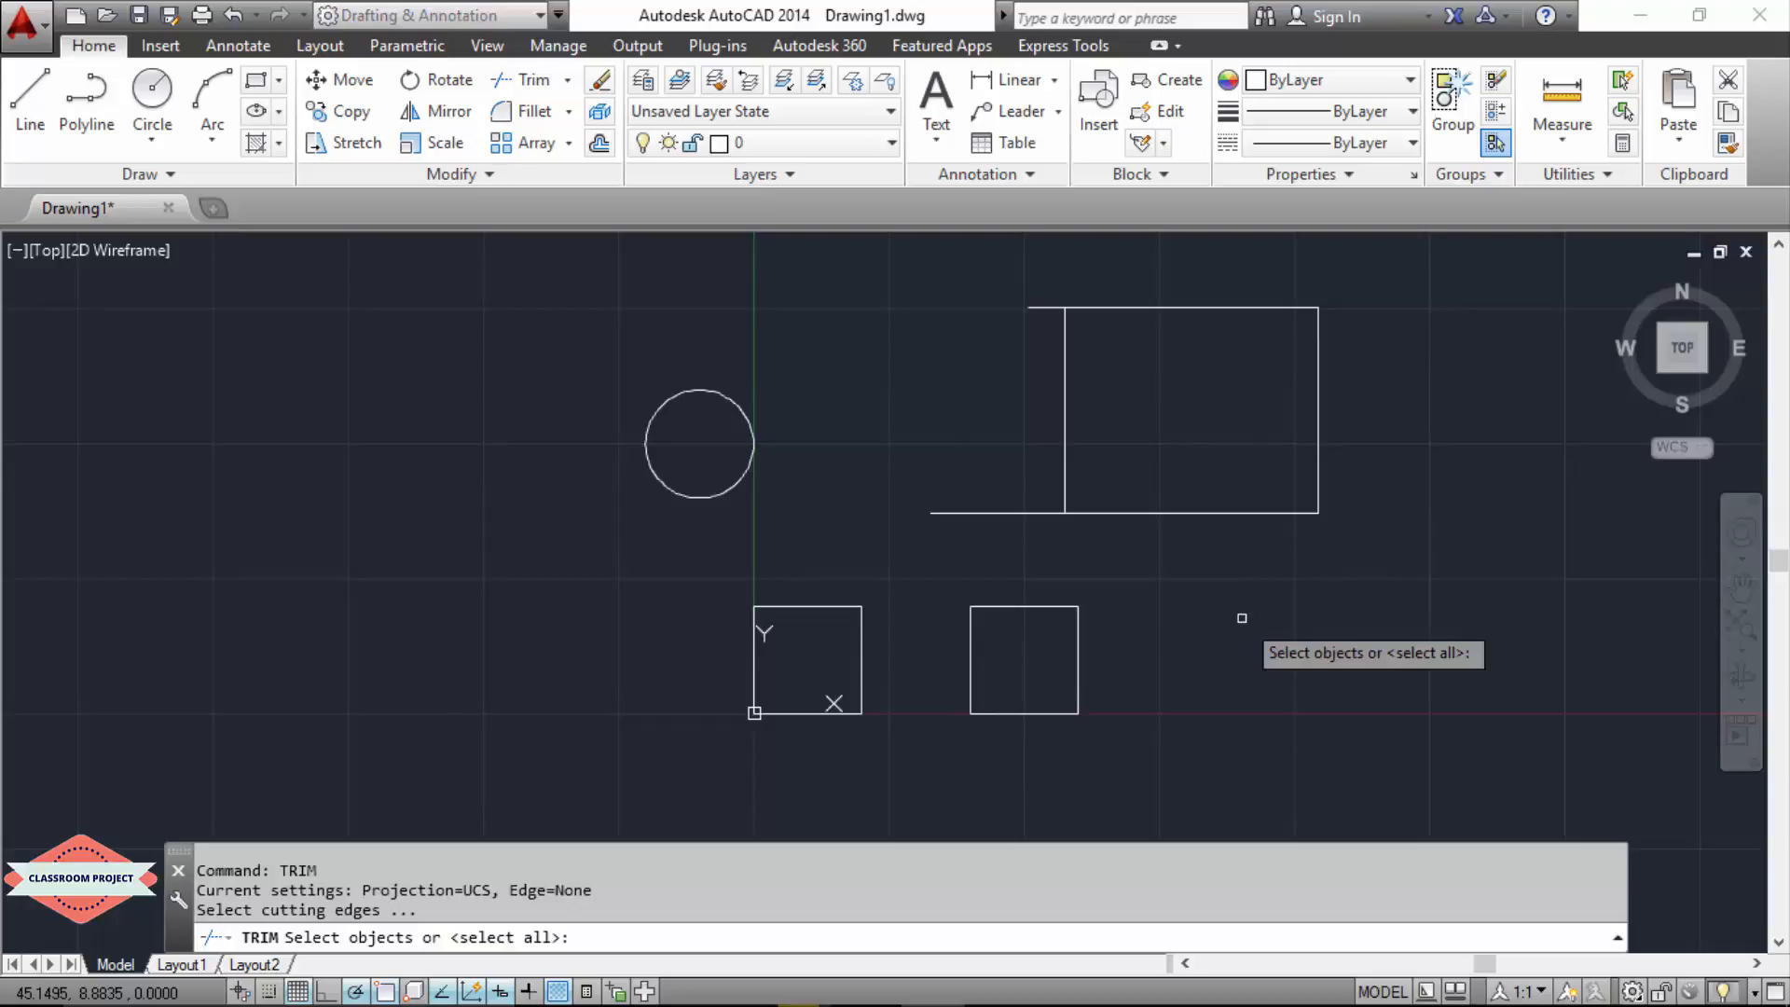
click(1066, 484)
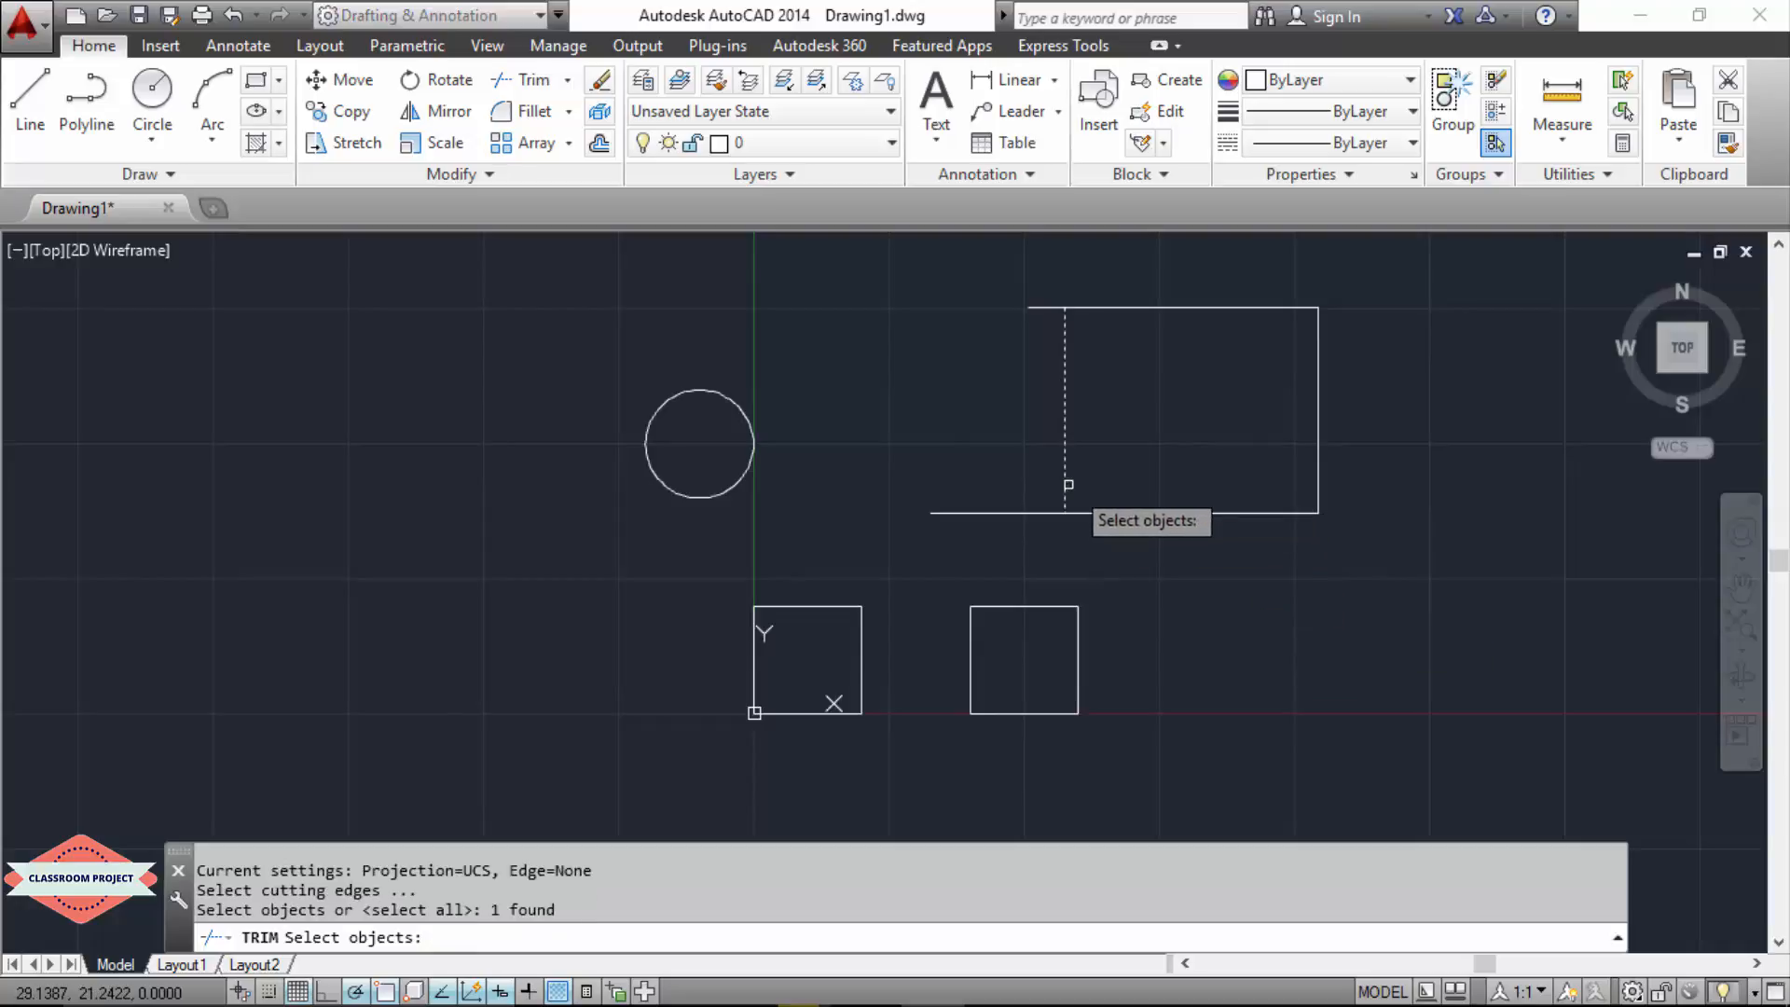
key(Return)
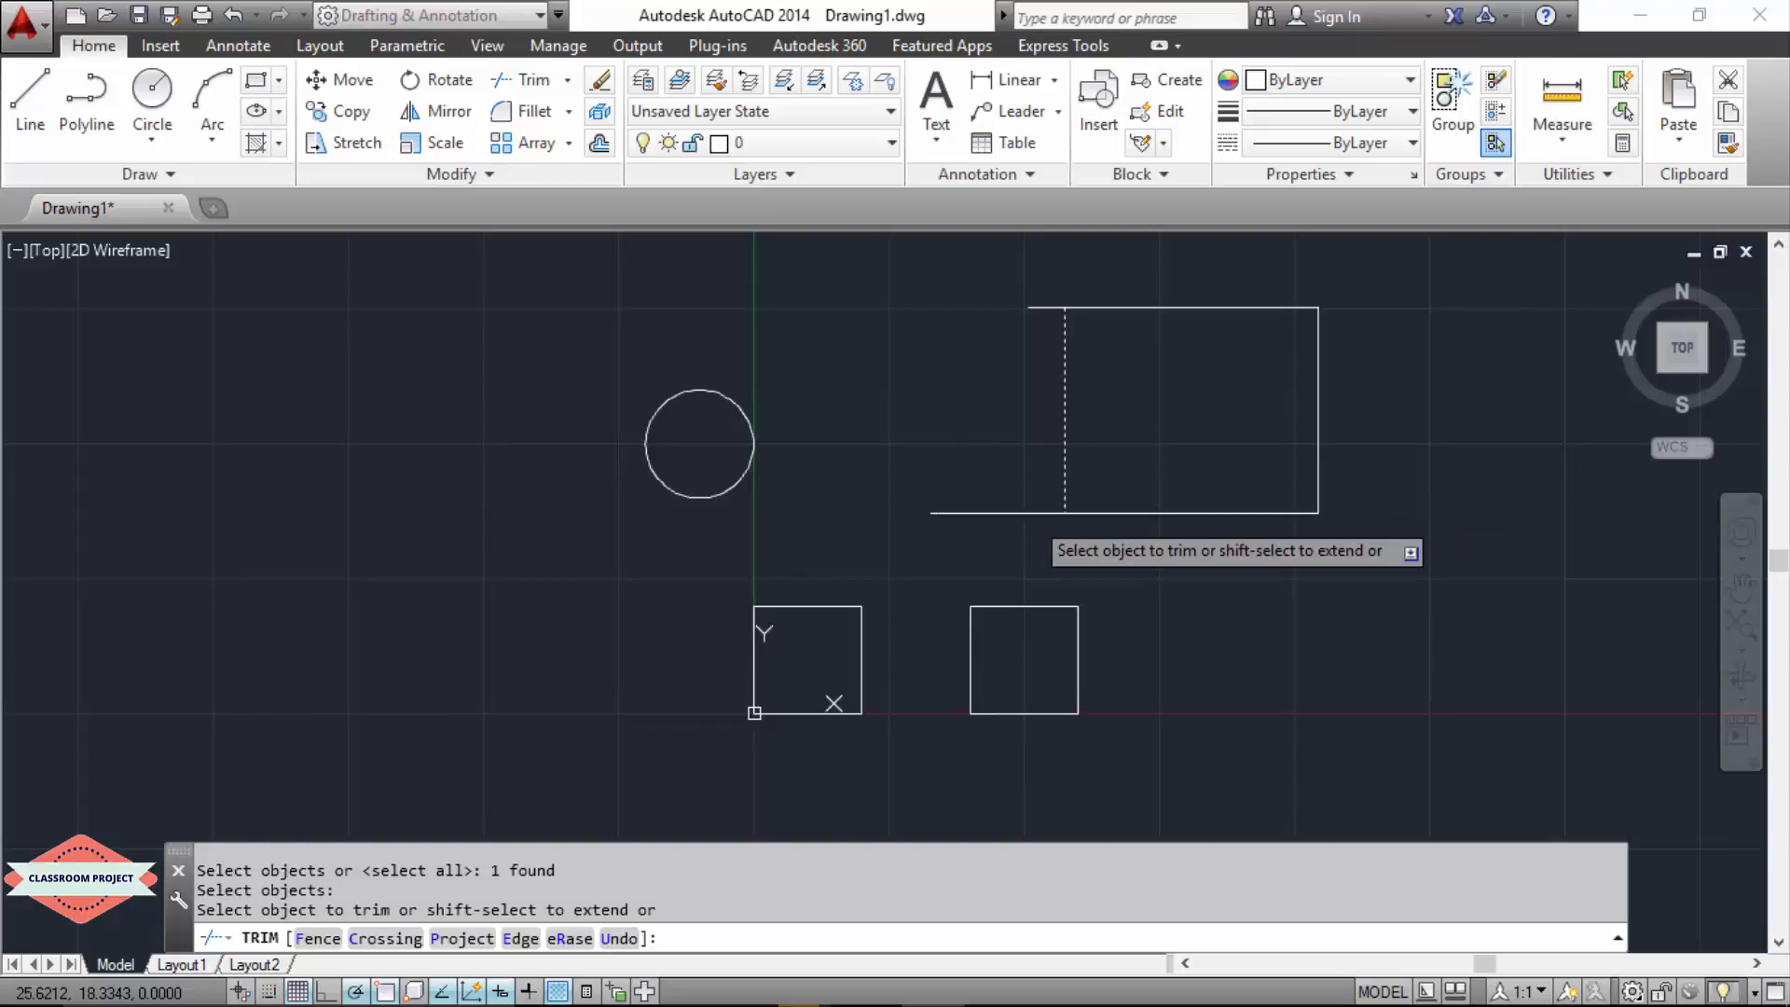
click(1030, 512)
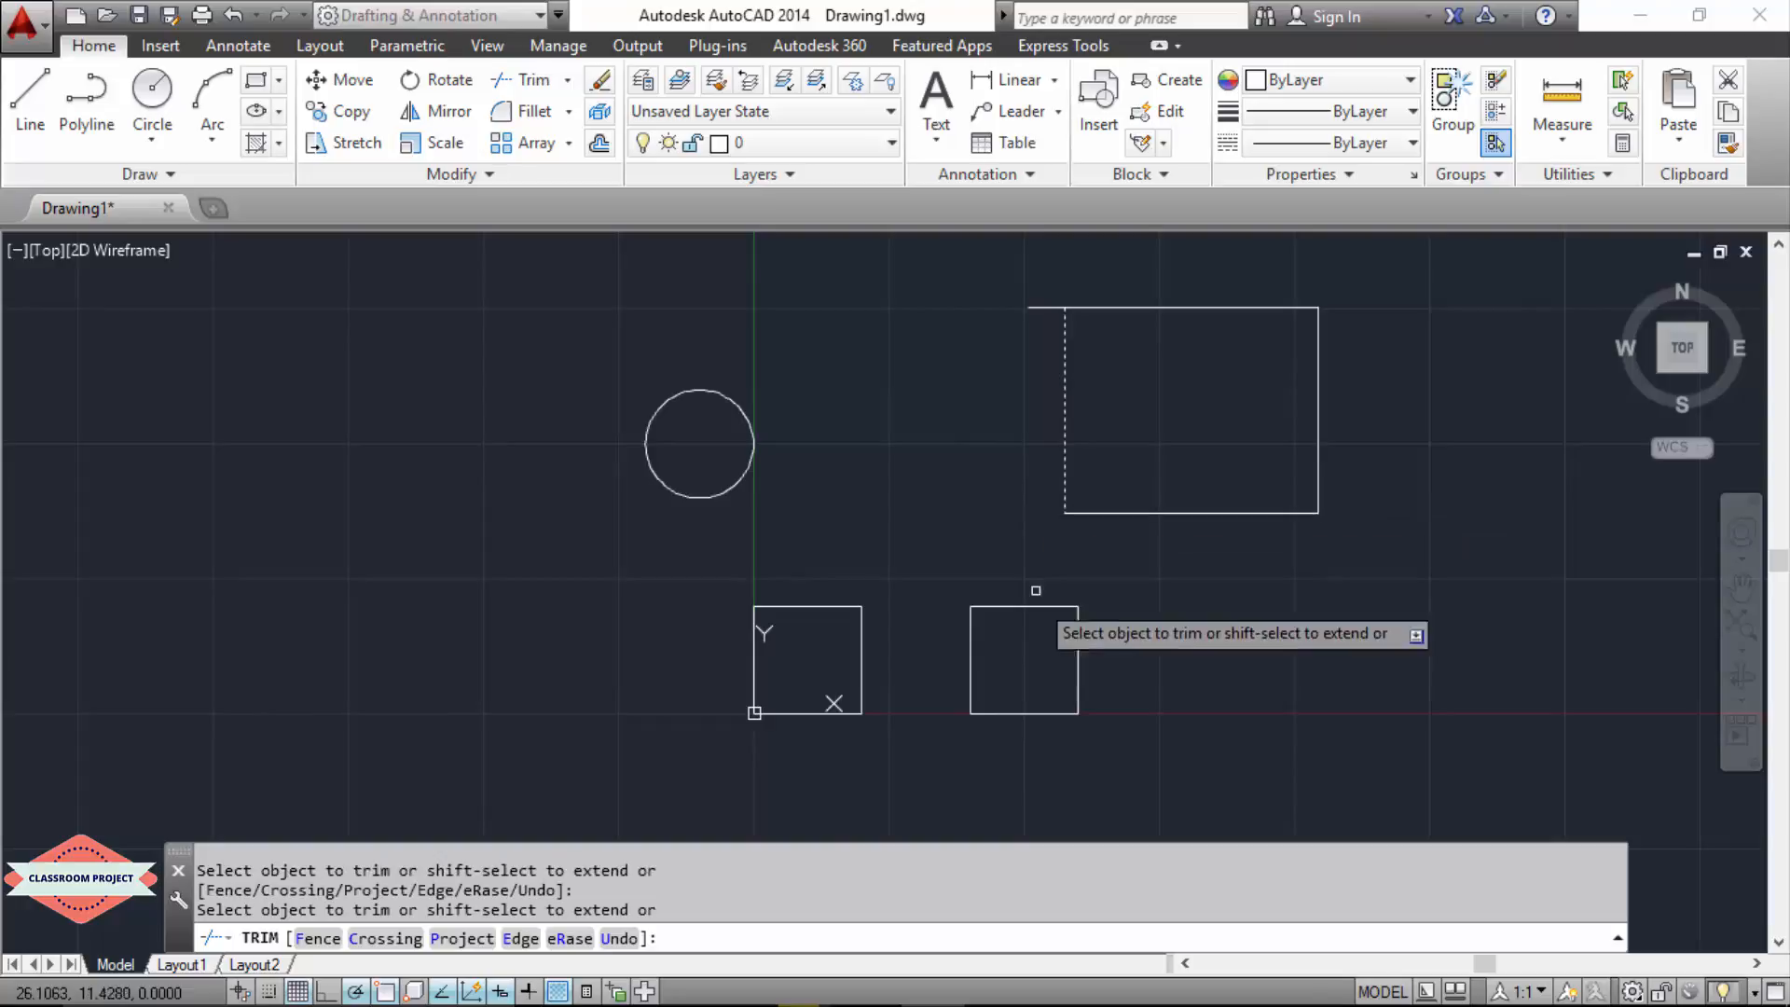
click(1032, 309)
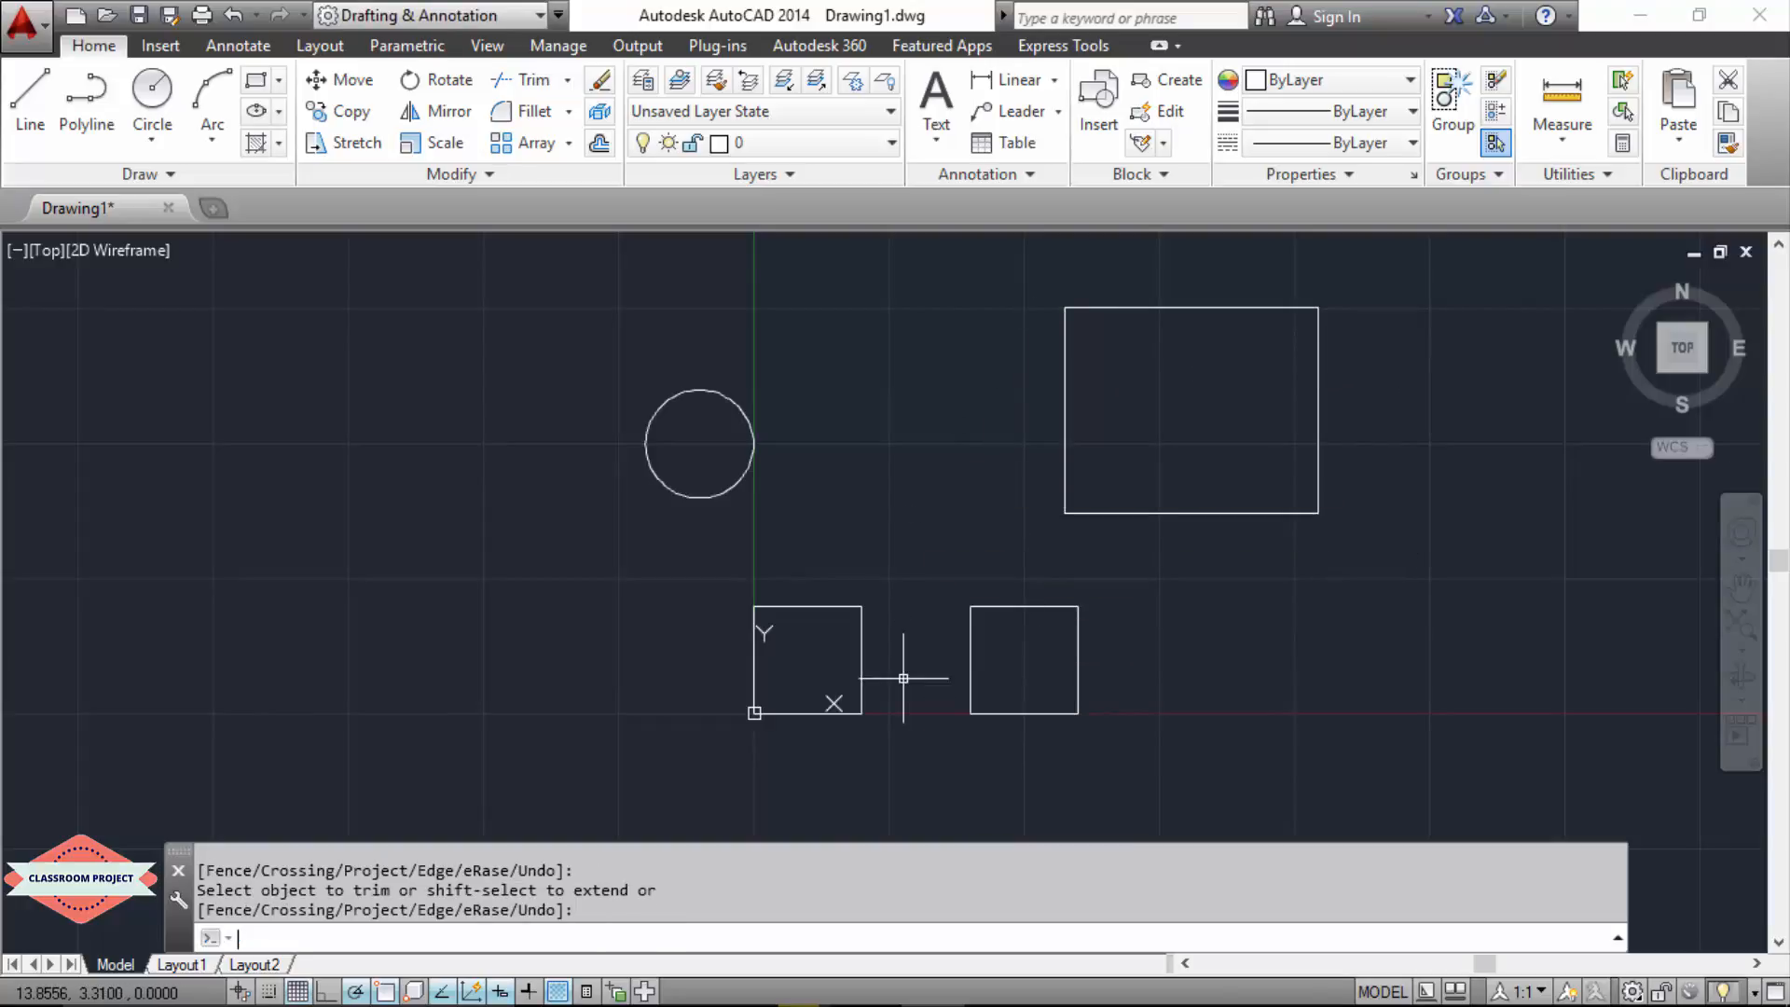
key(Return)
Step: Examine the trimmed rectangle's lower-left corner up close to check how the vertical and horizontal lines meet
click(1147, 513)
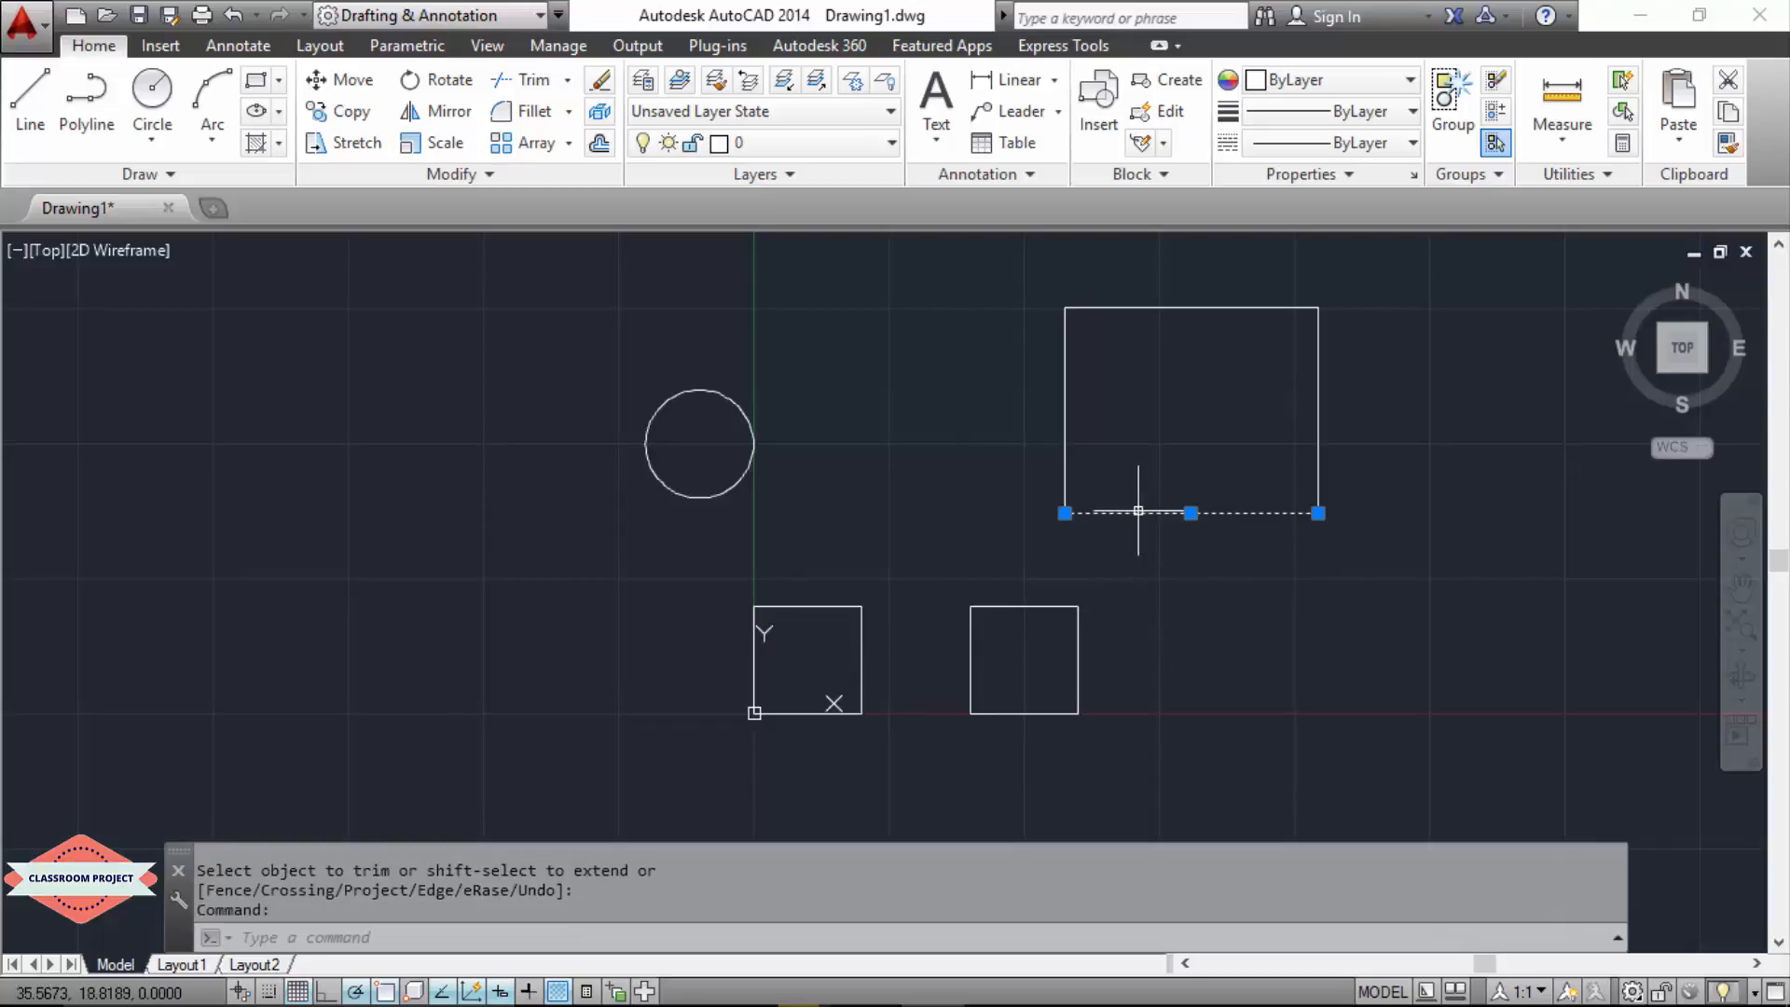
click(1064, 492)
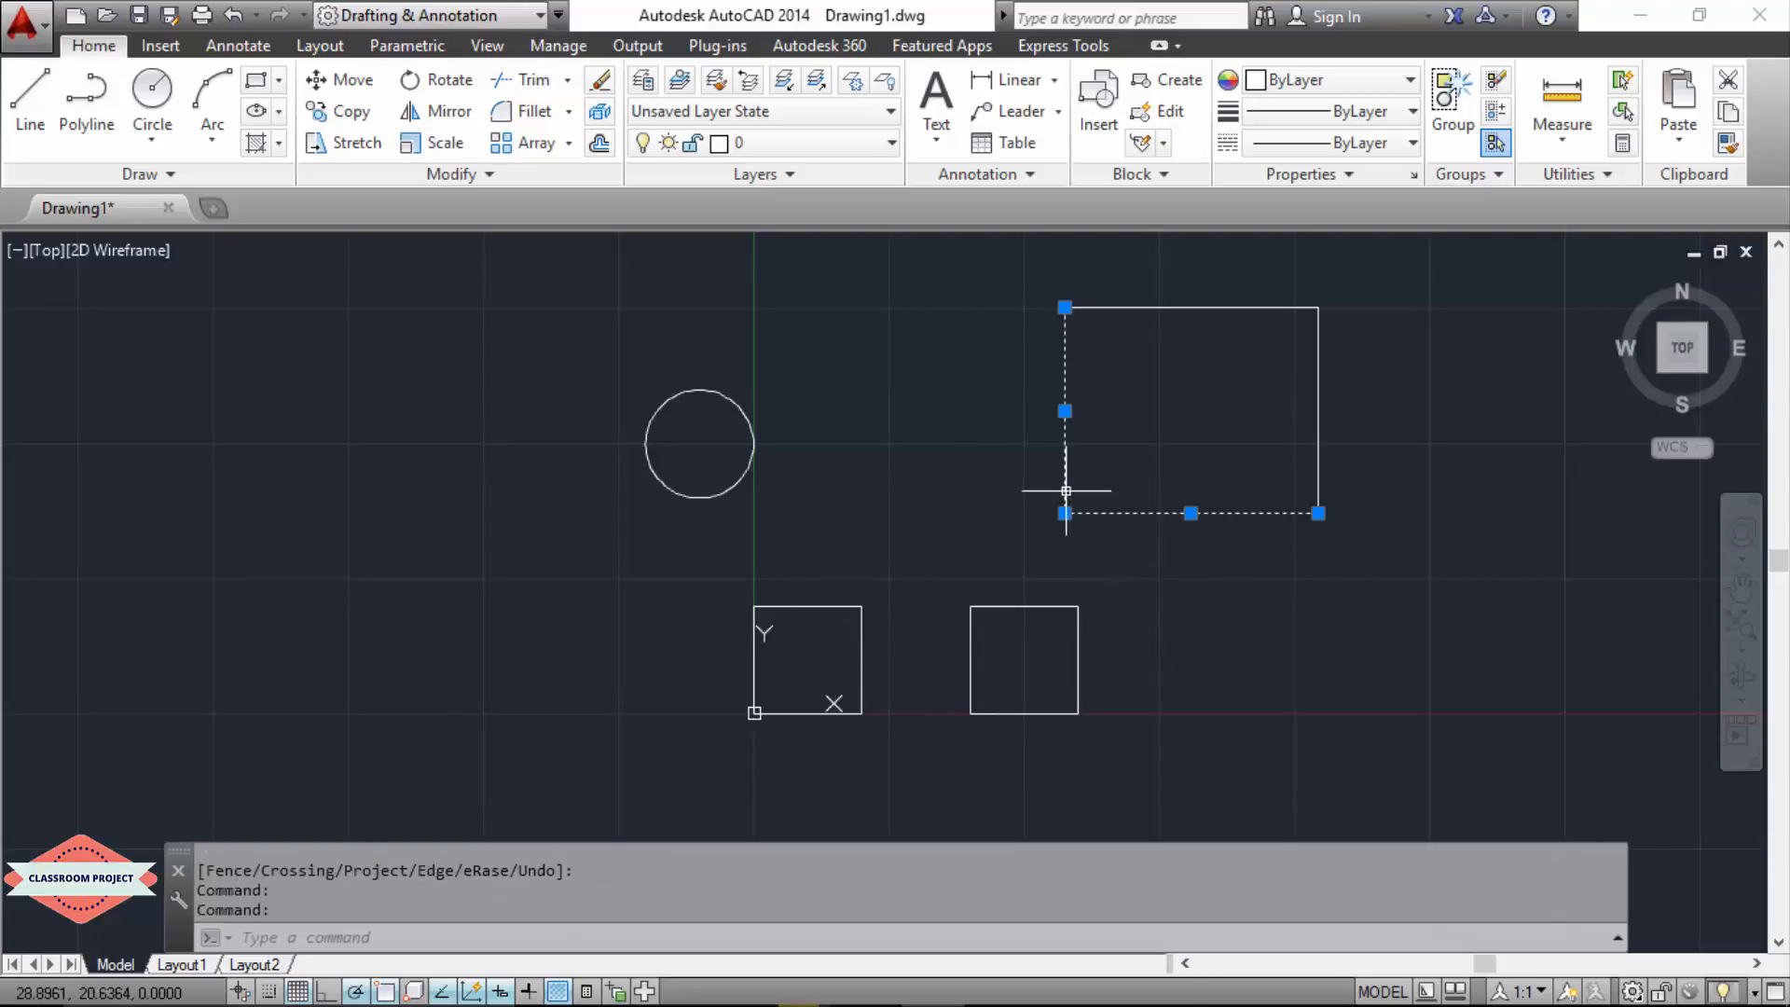
key(Escape)
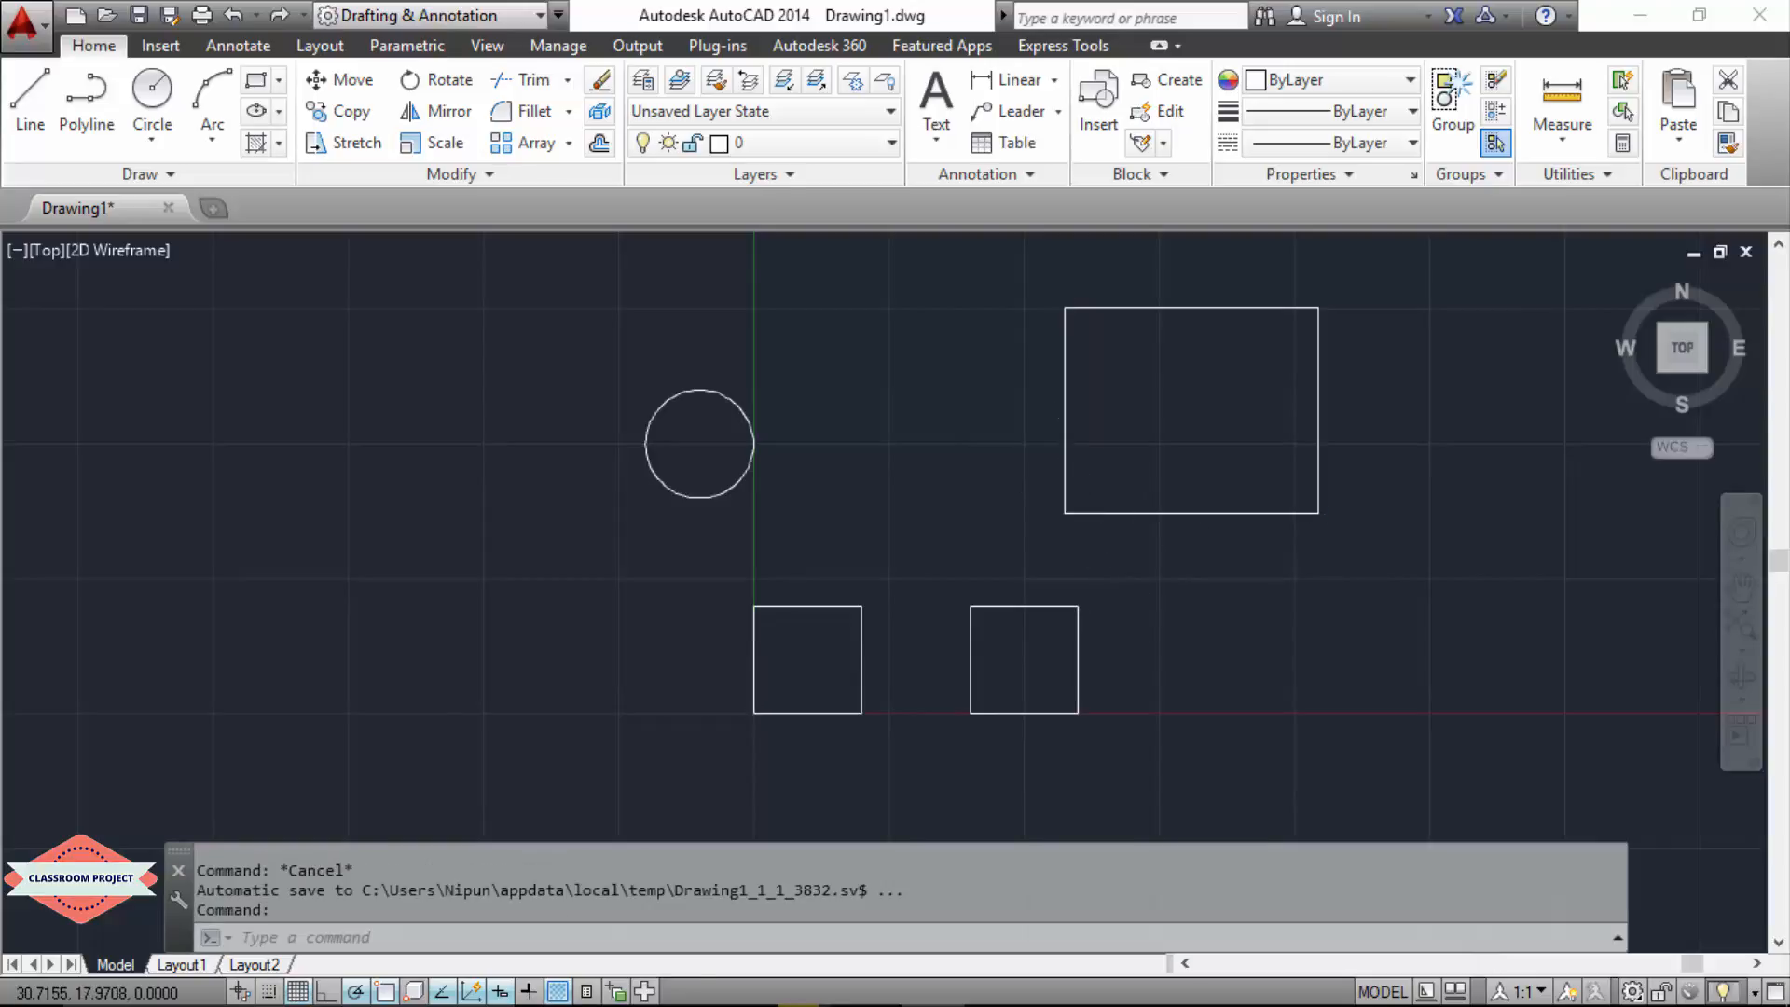
scroll(1066, 491, up, 5)
scroll(951, 460, up, 5)
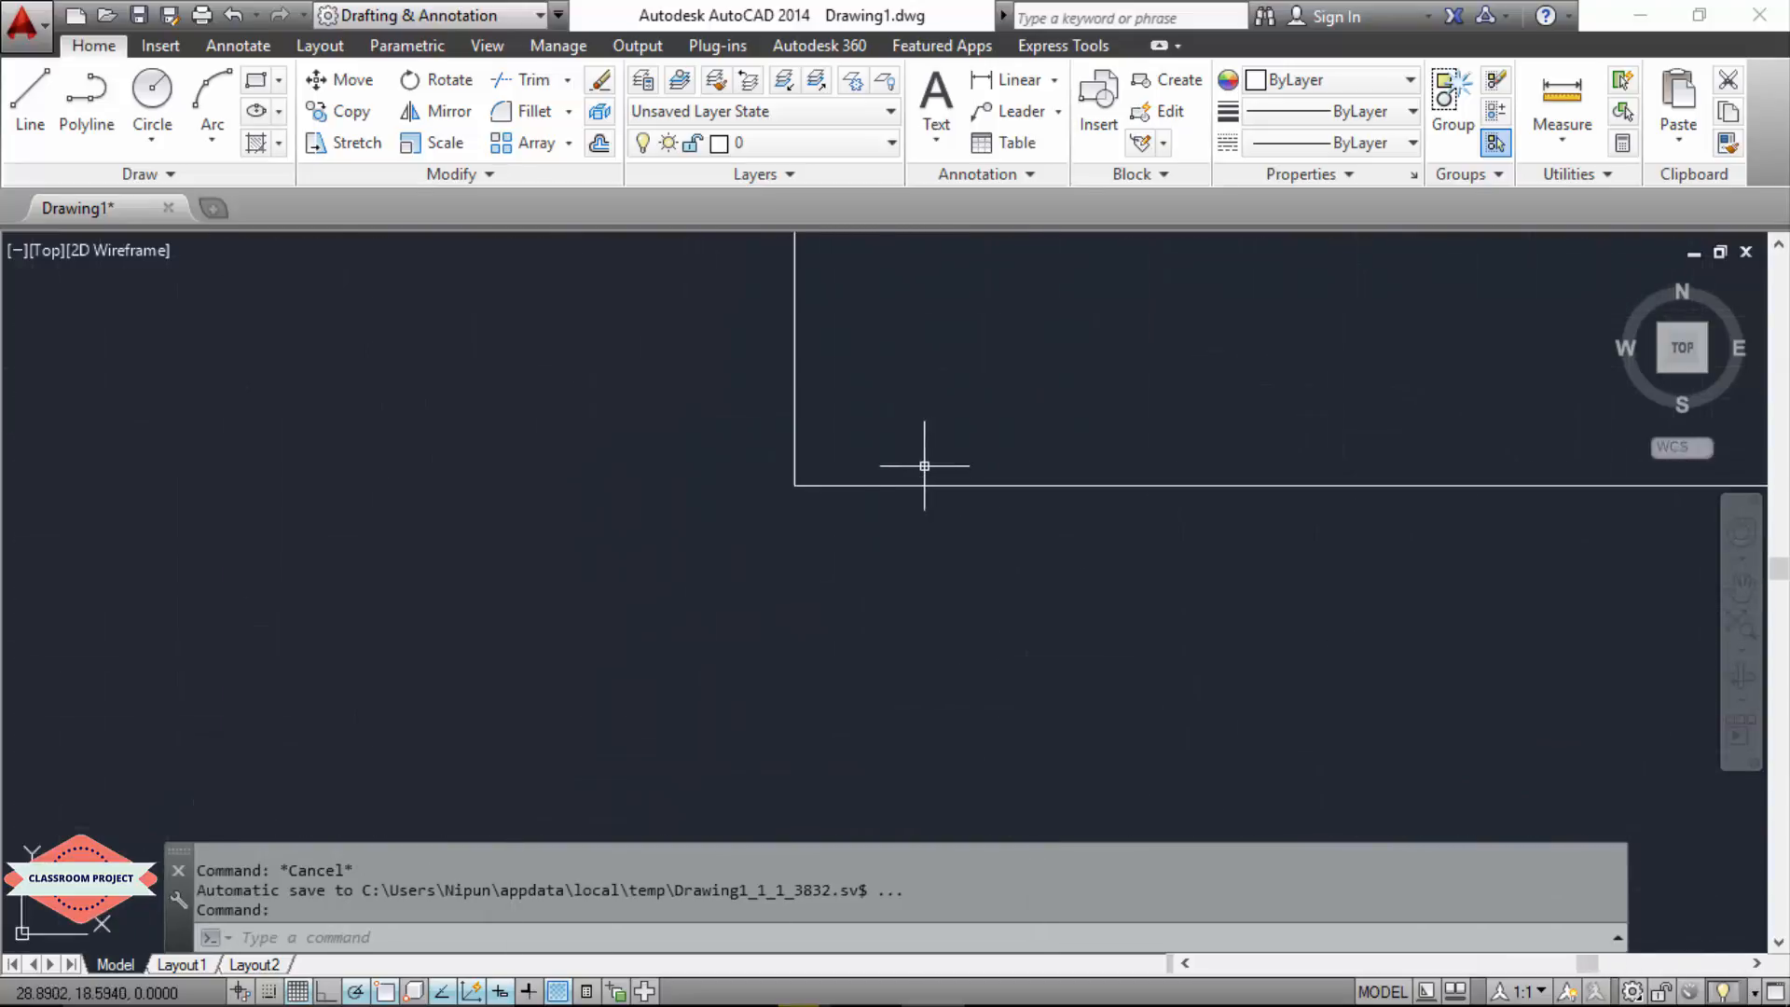
scroll(791, 472, up, 5)
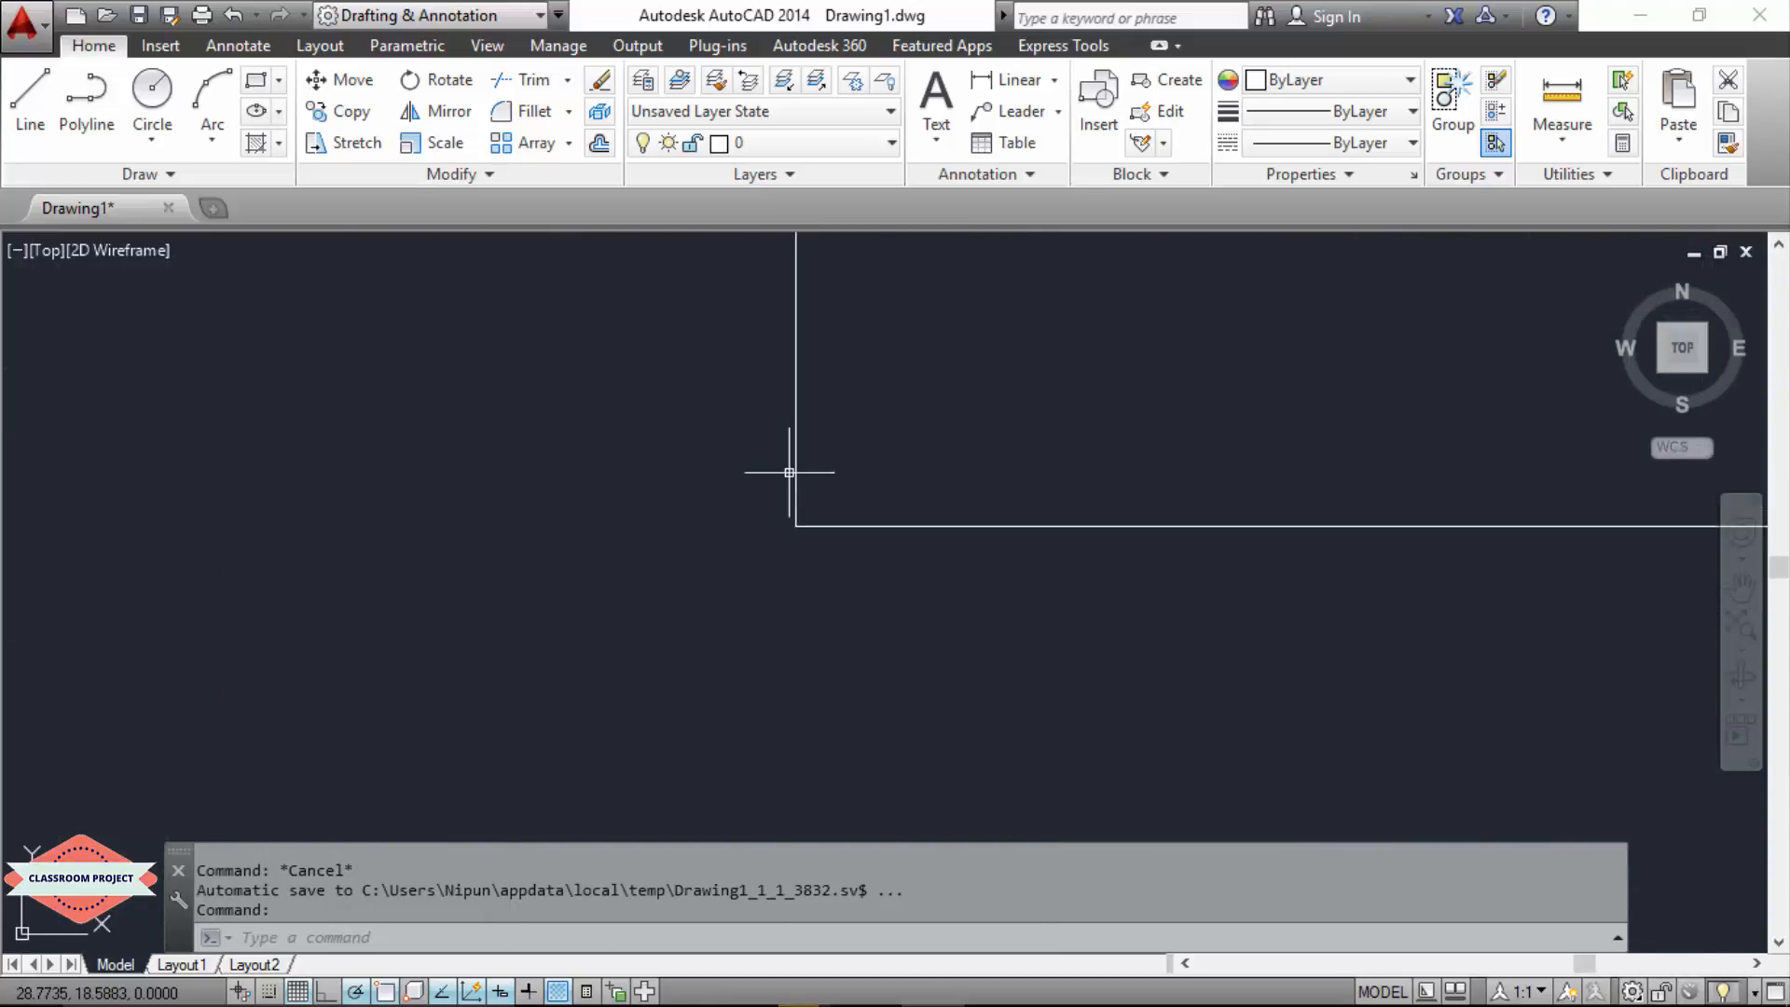
scroll(821, 429, up, 5)
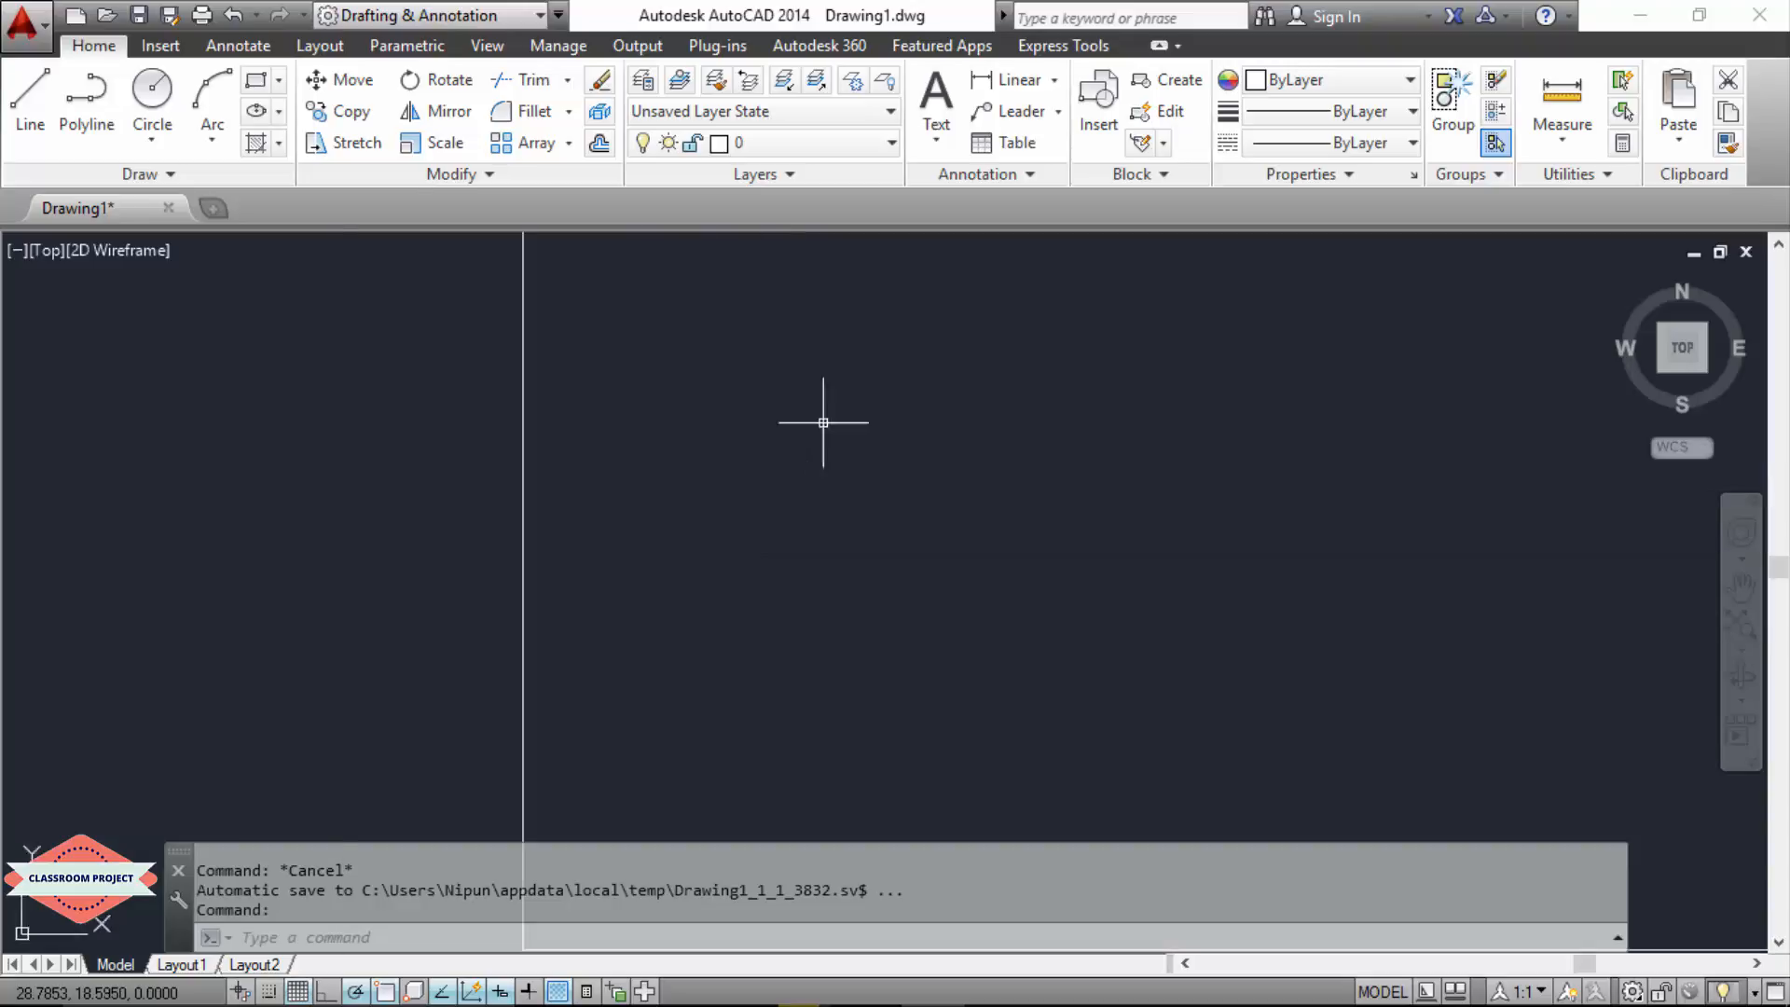
scroll(823, 425, down, 5)
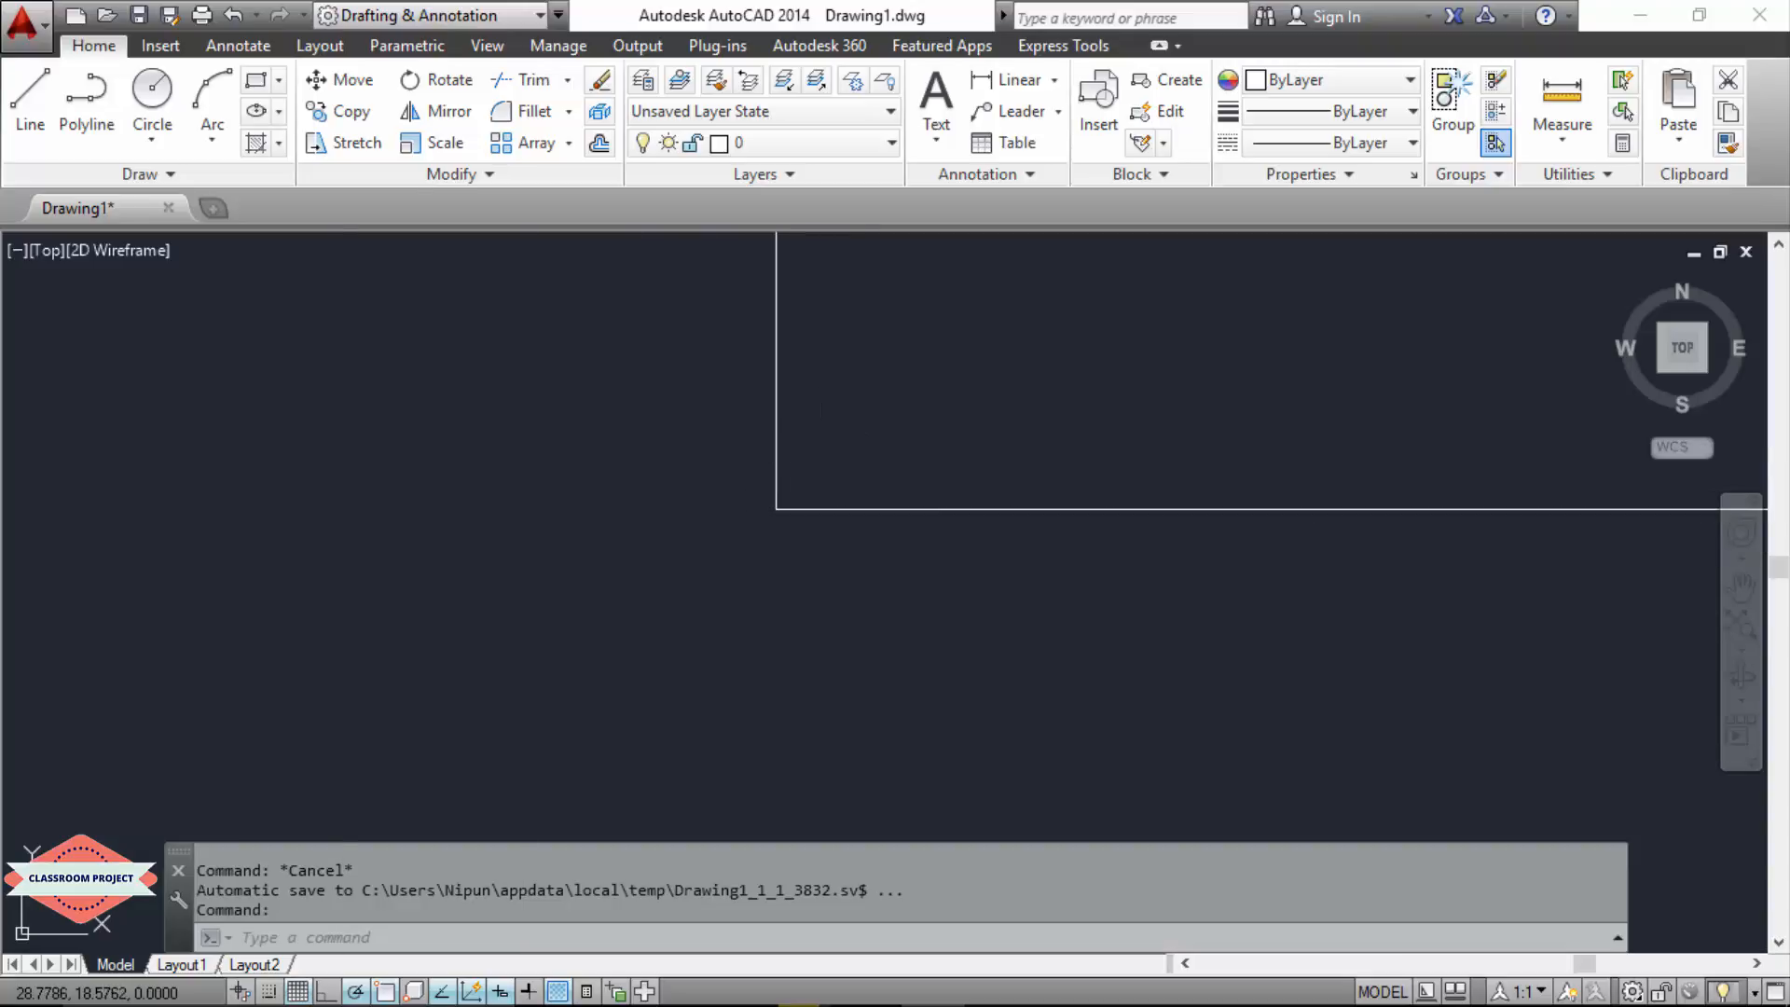
click(778, 502)
click(778, 476)
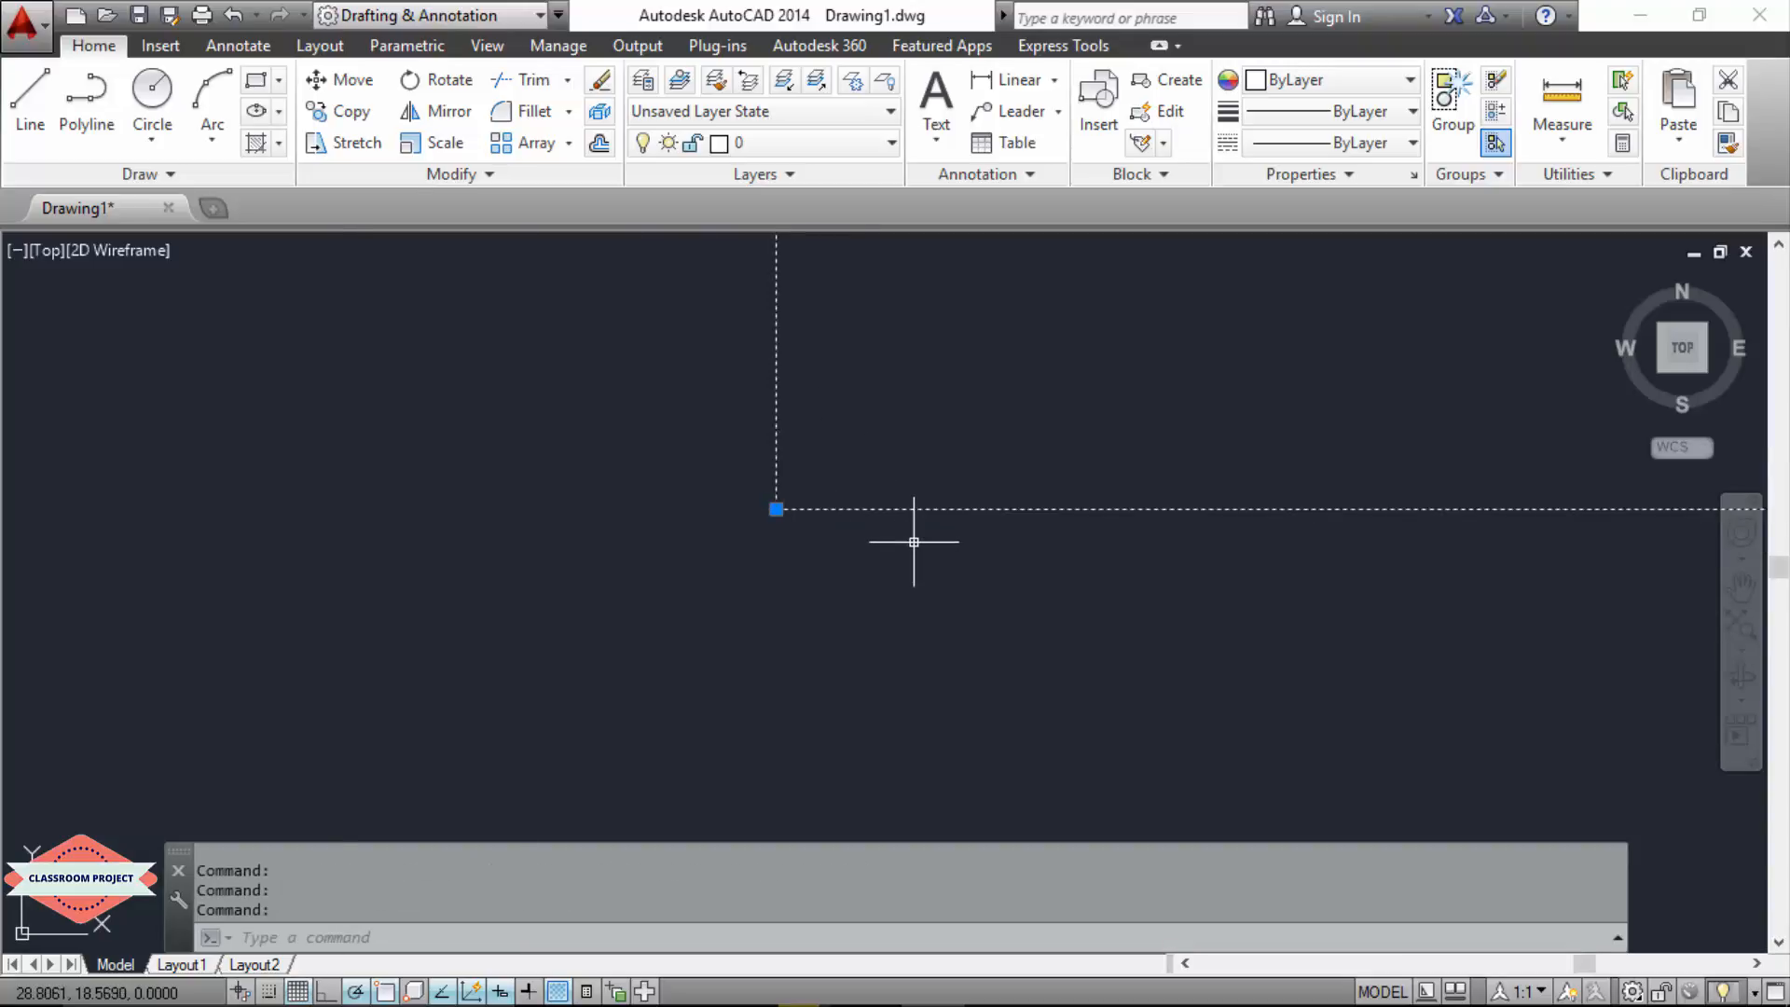
key(Escape)
scroll(914, 541, down, 6)
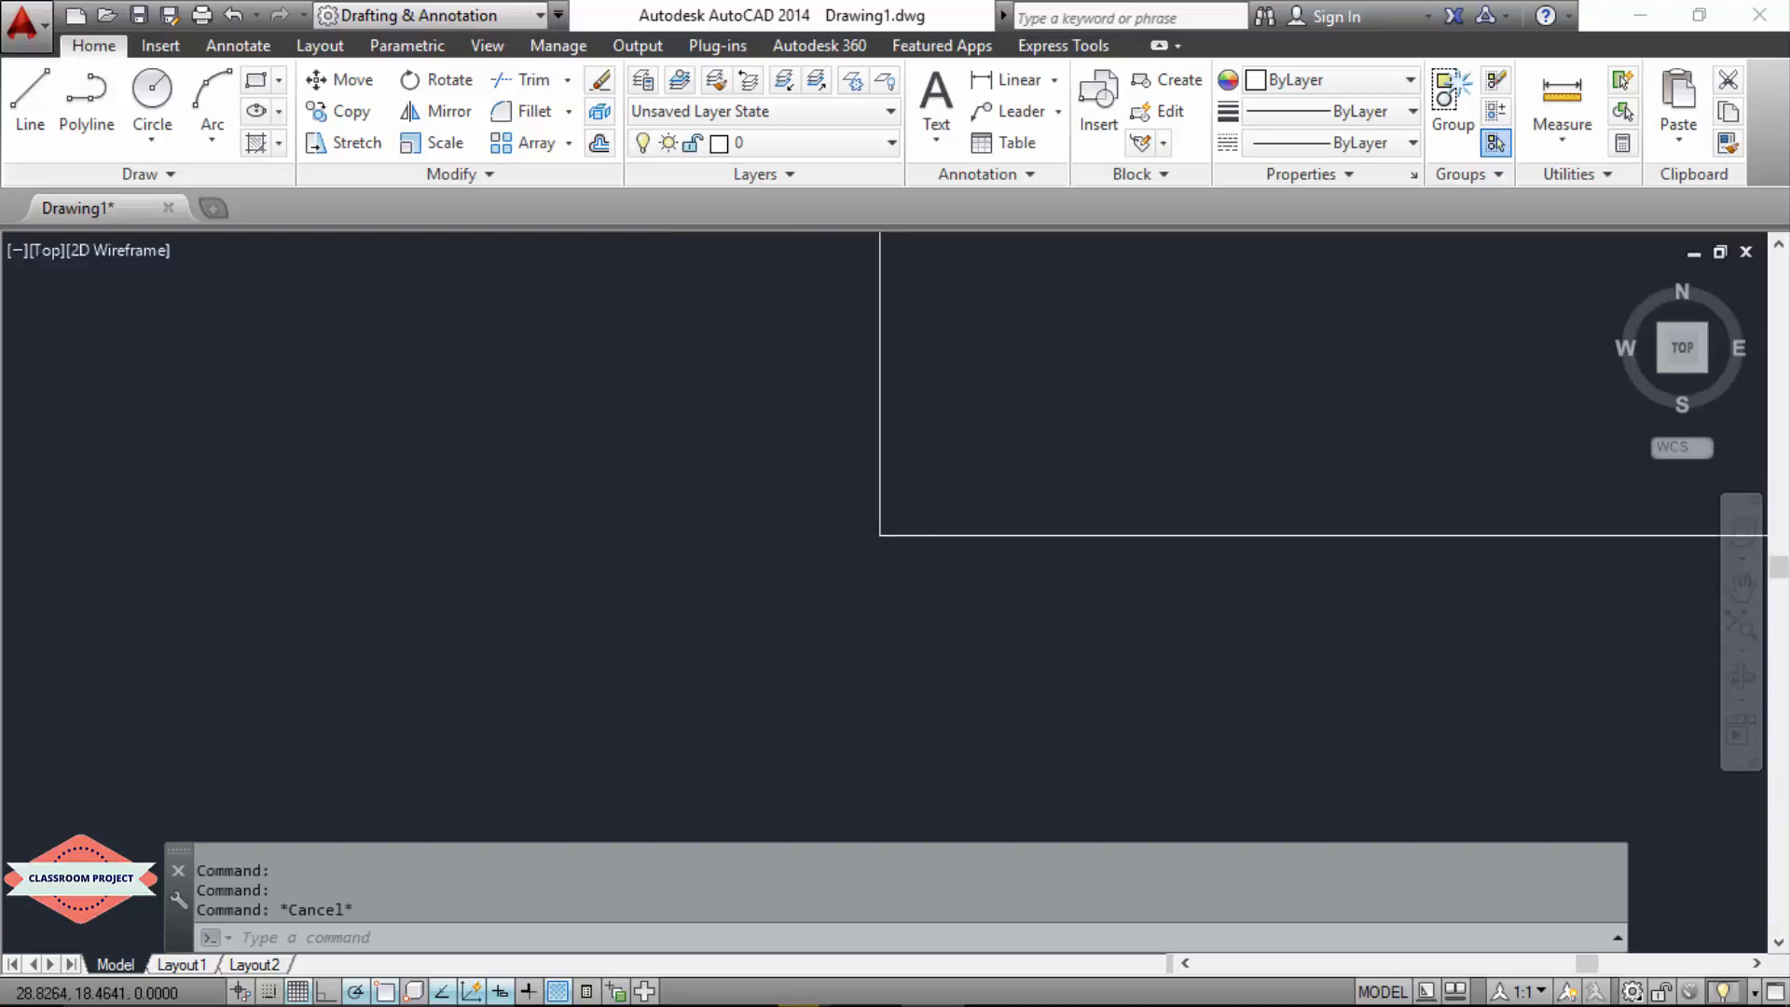
scroll(928, 654, down, 10)
scroll(917, 648, down, 6)
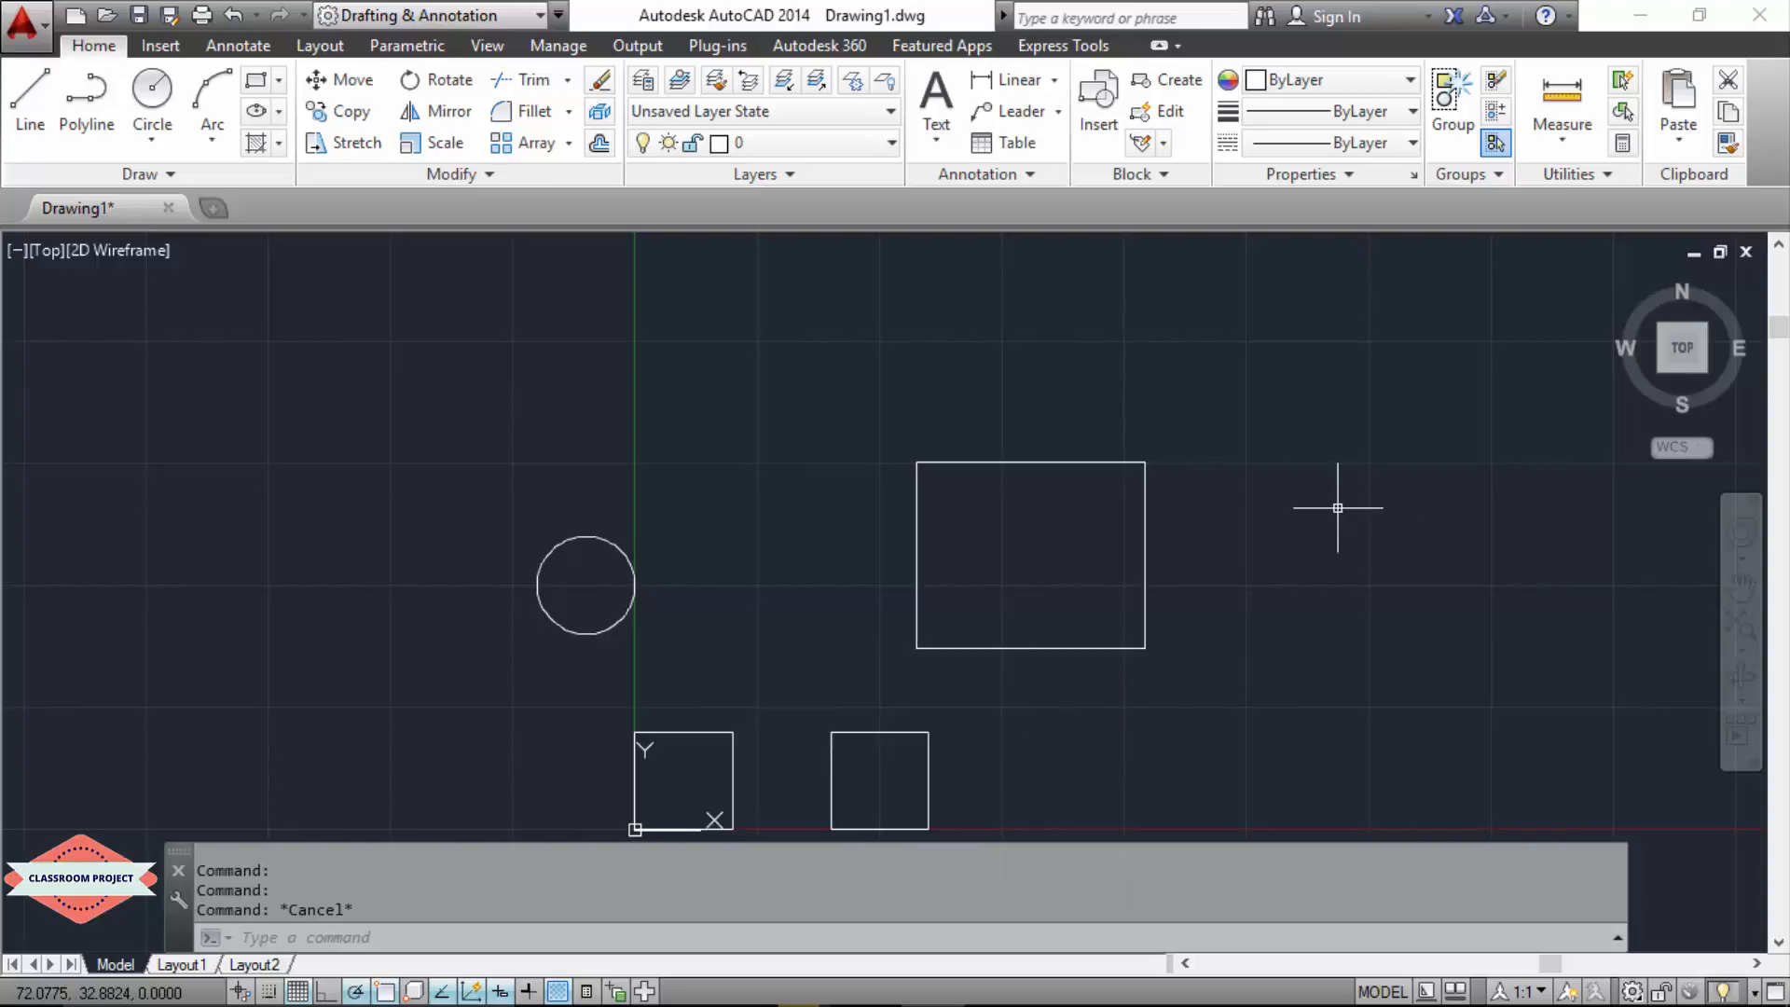
click(567, 80)
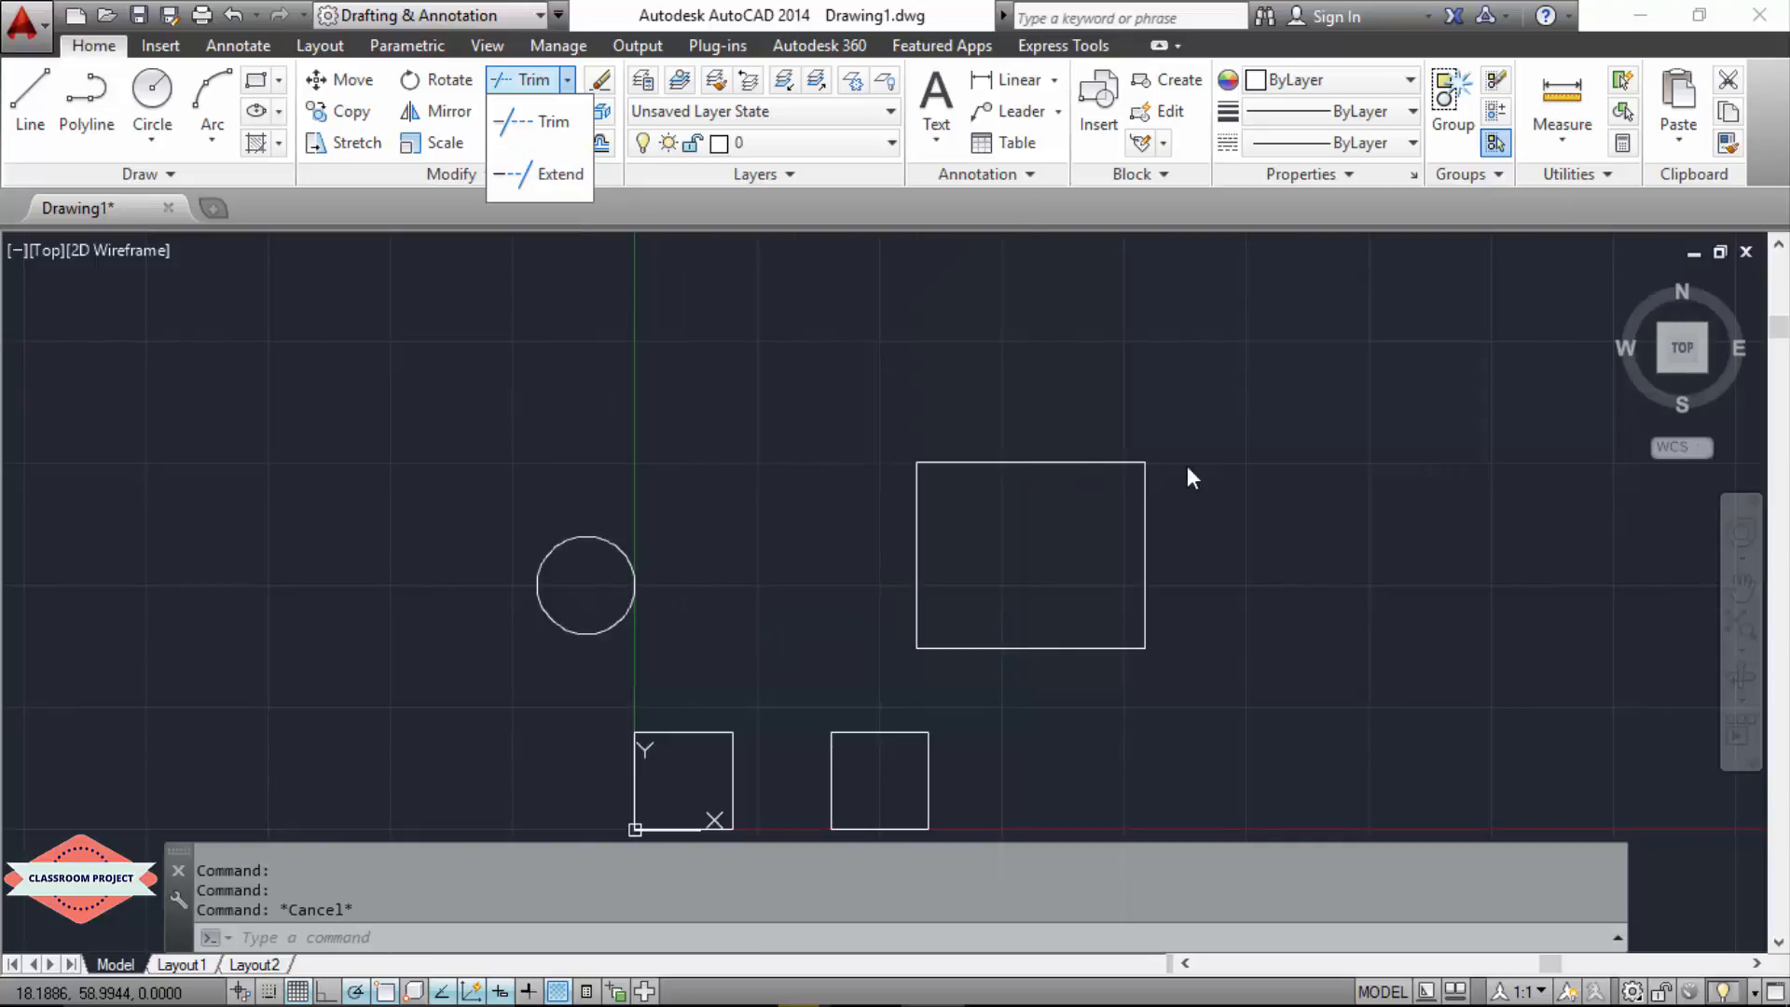
click(1224, 453)
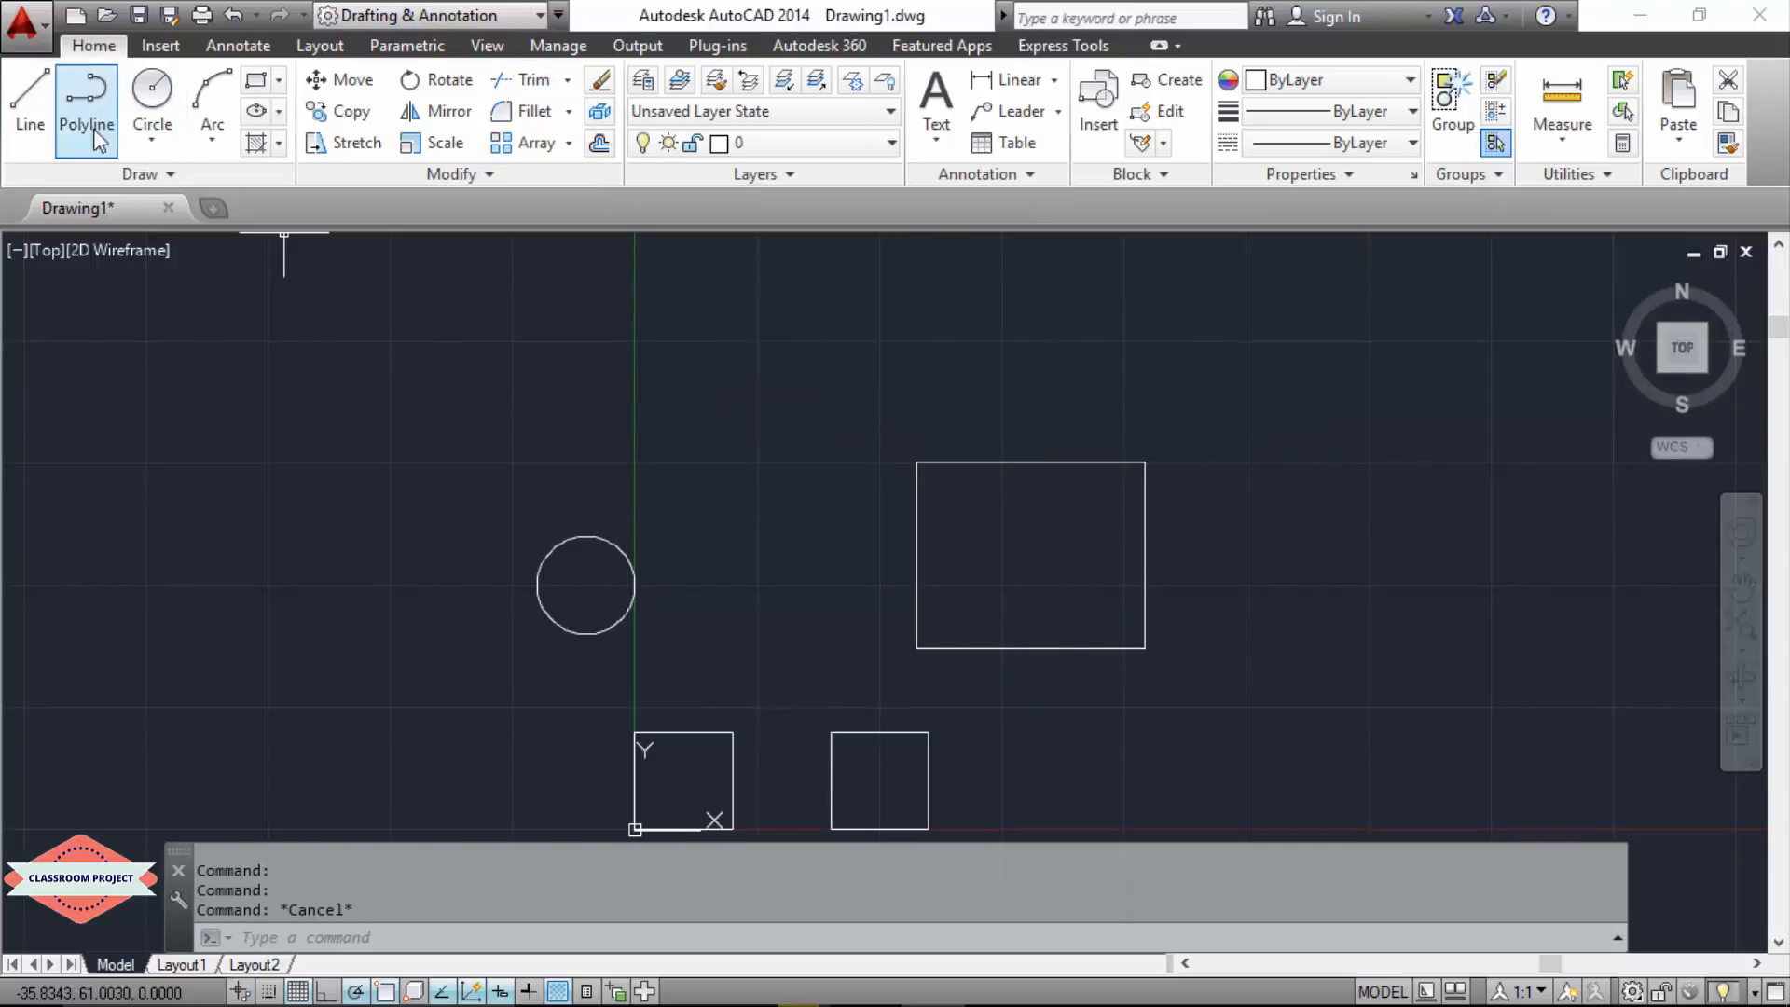
Step: Draw an L-shaped pair of lines to the right of the rectangle: a vertical about 43 down and a horizontal about 23 back left
click(30, 101)
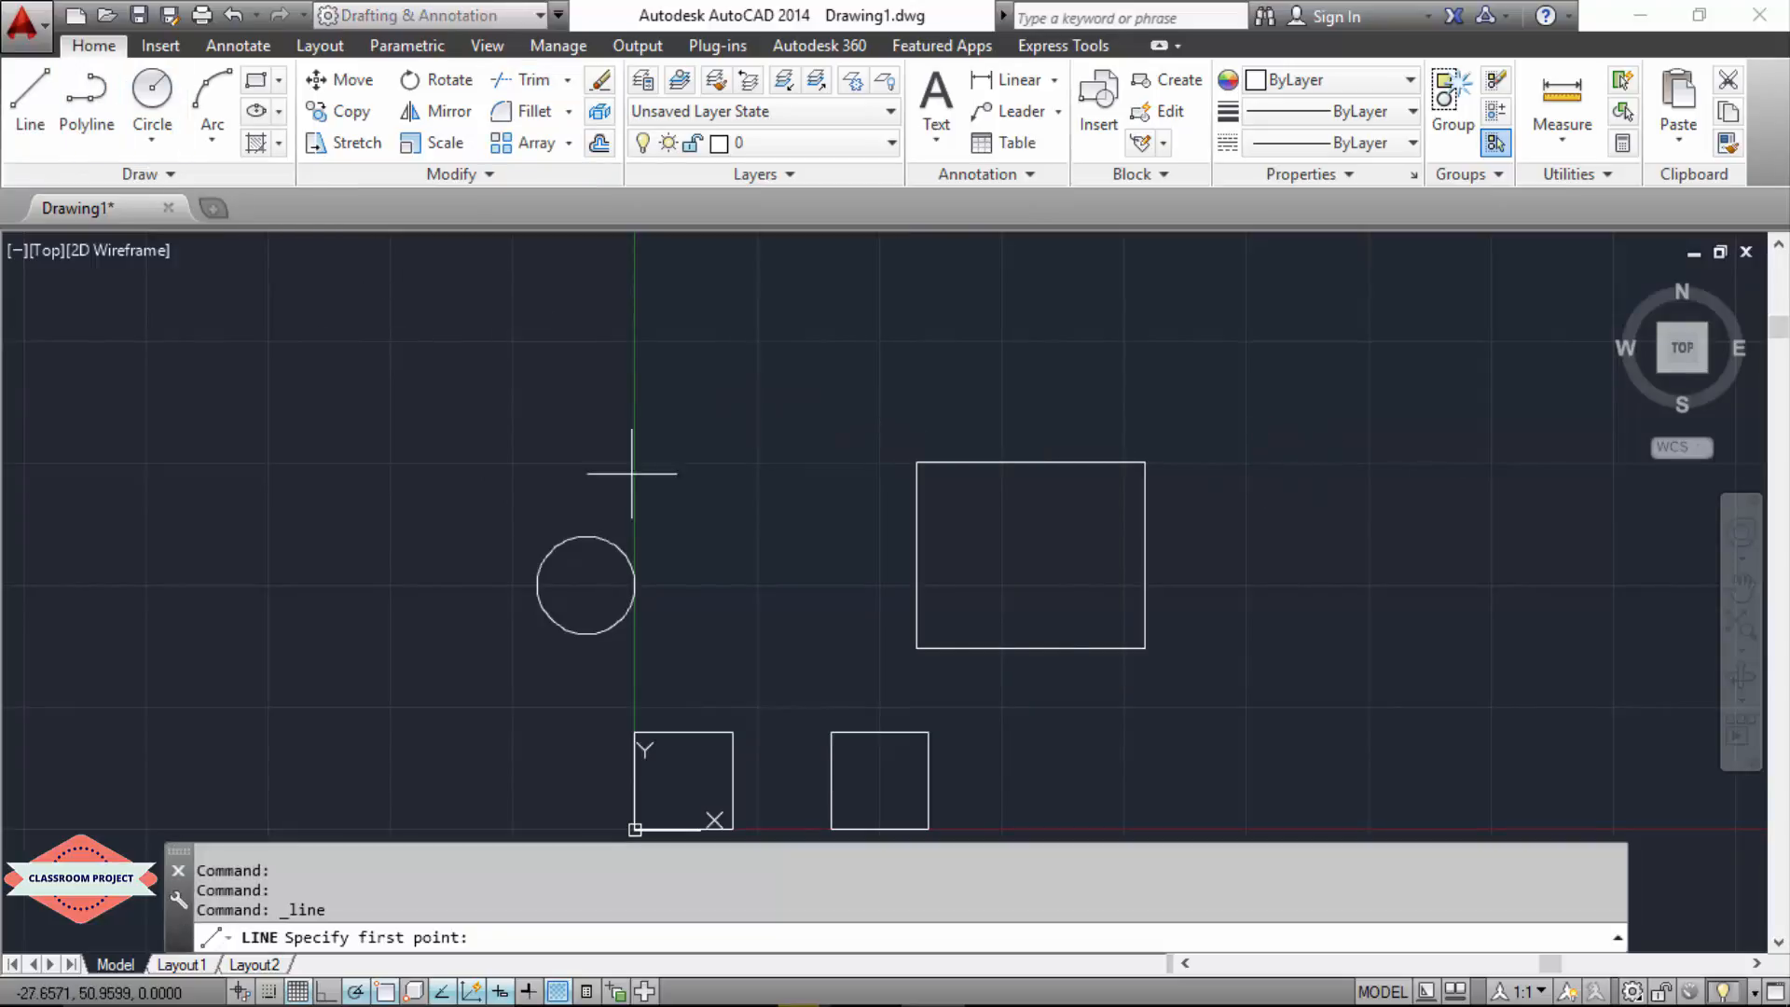
click(1499, 357)
click(1279, 773)
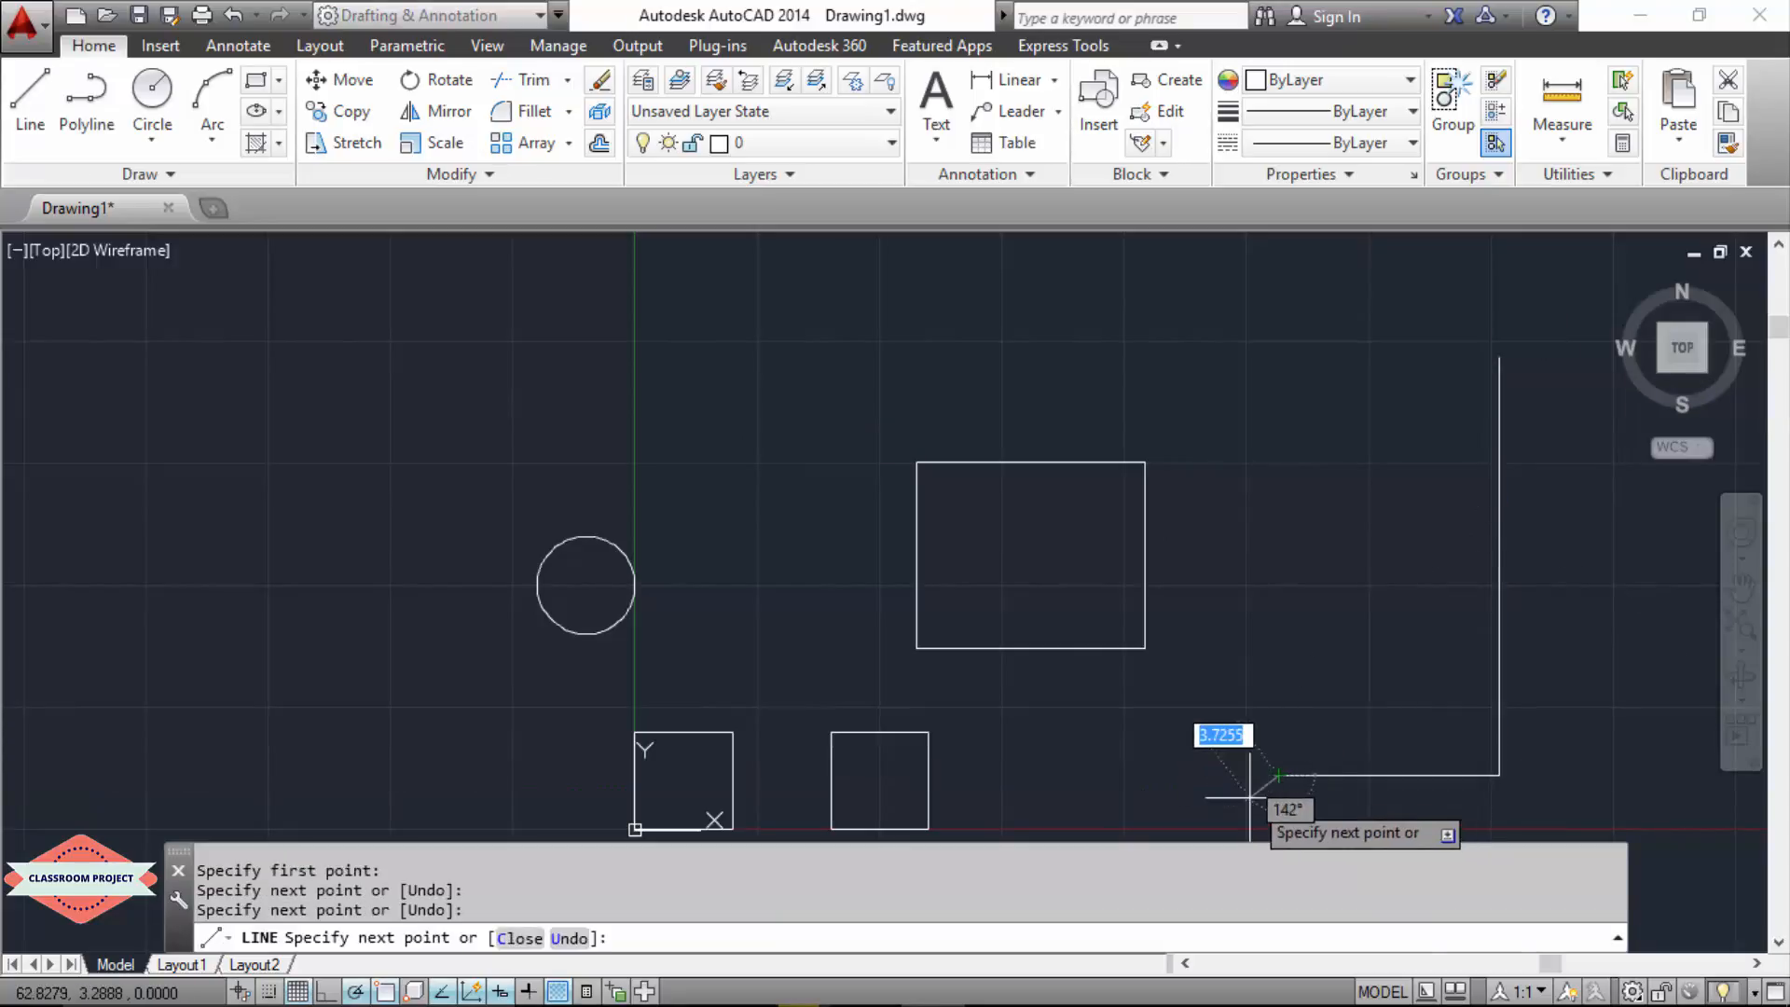
key(Escape)
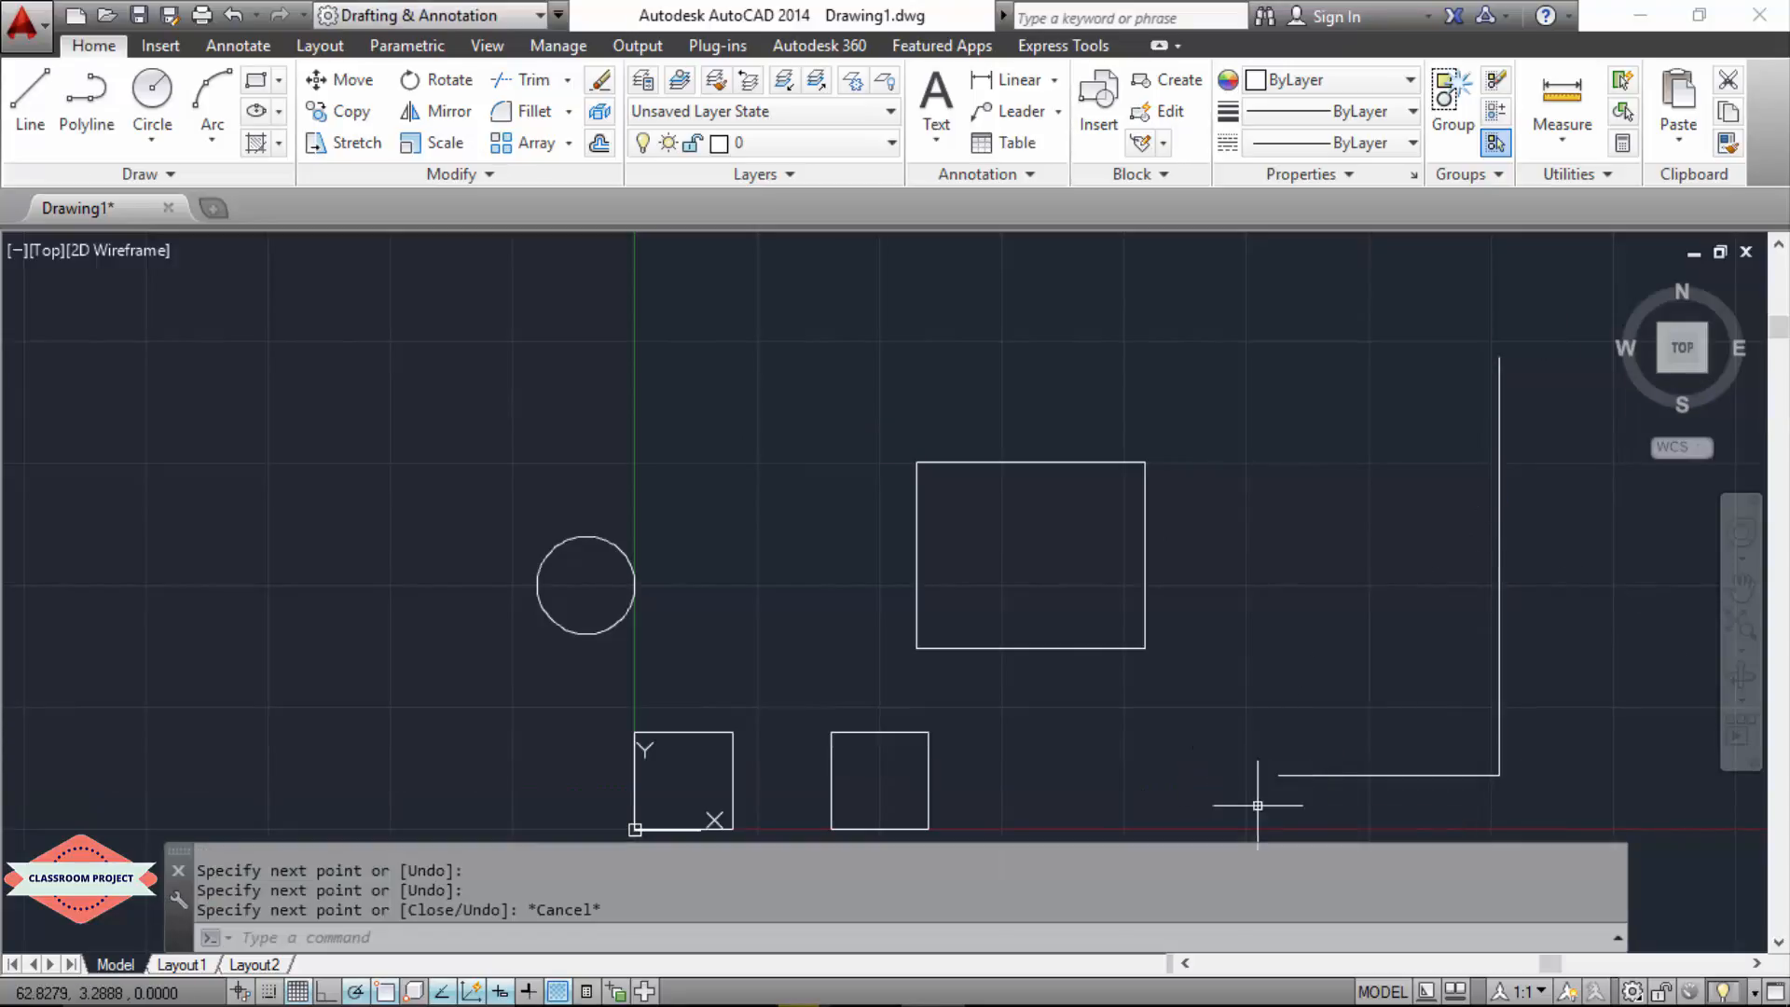
Step: Draw two separate horizontal lines above the L's base, about 16 and 23 long, both ending short of the tall vertical line
click(23, 125)
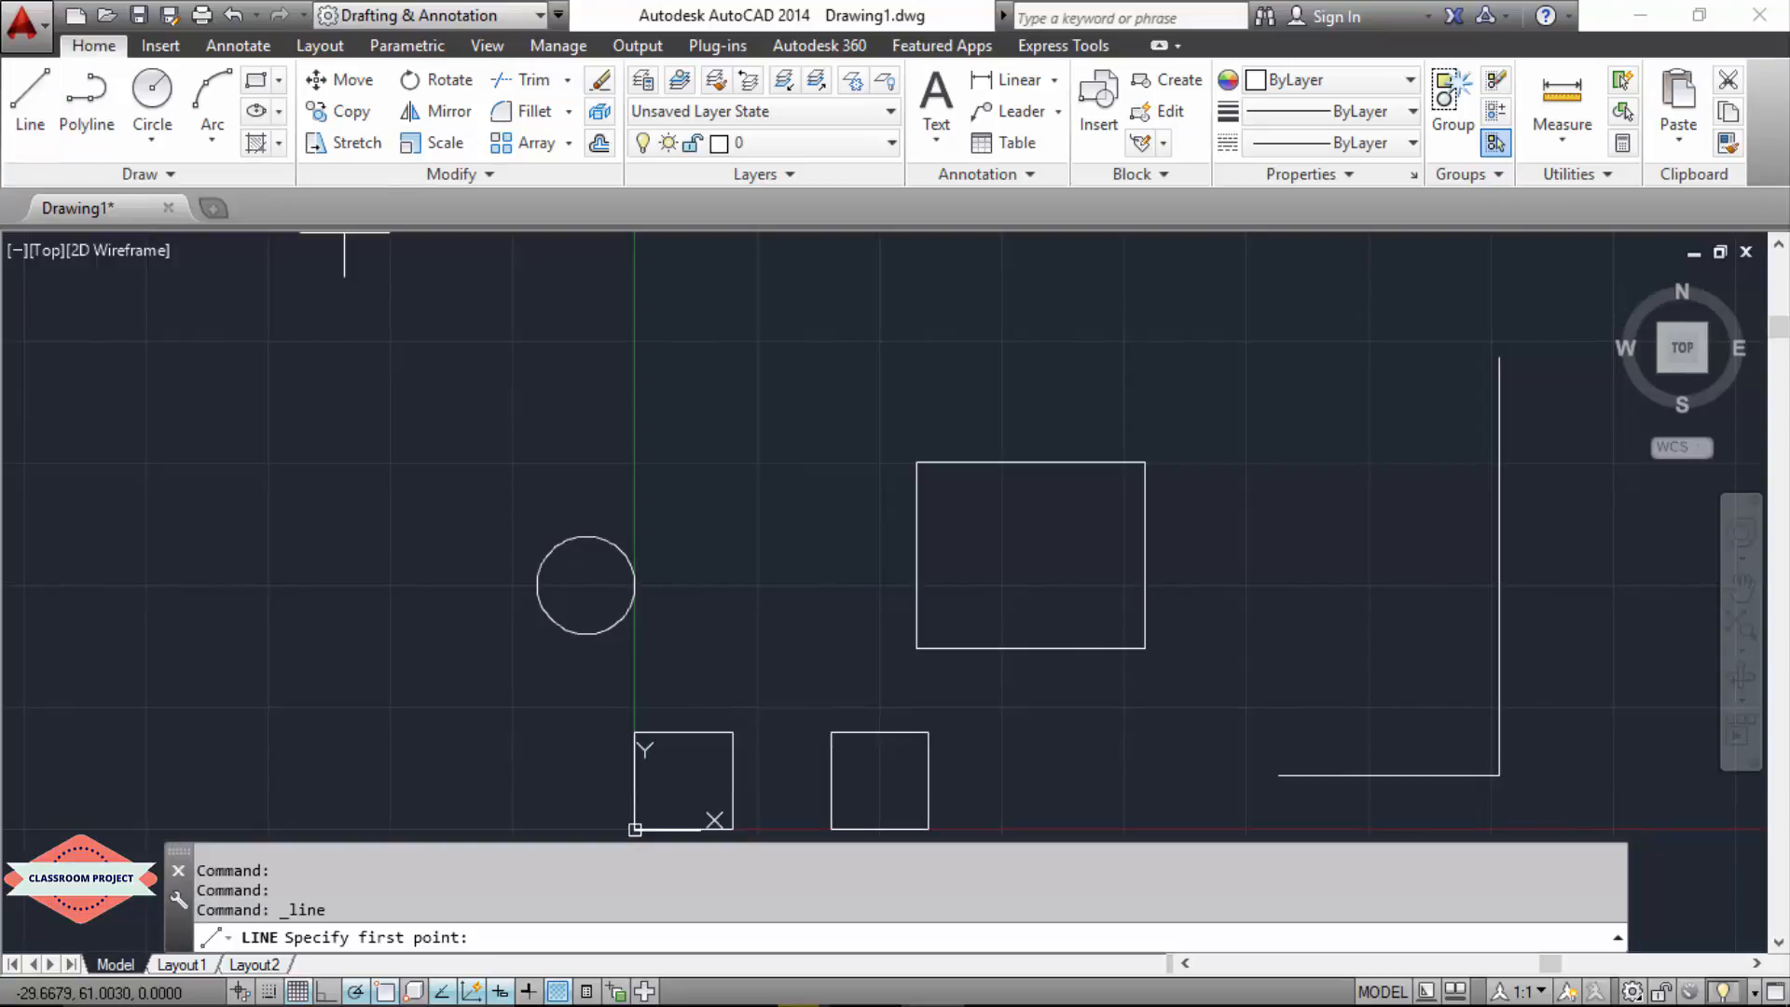
click(1308, 688)
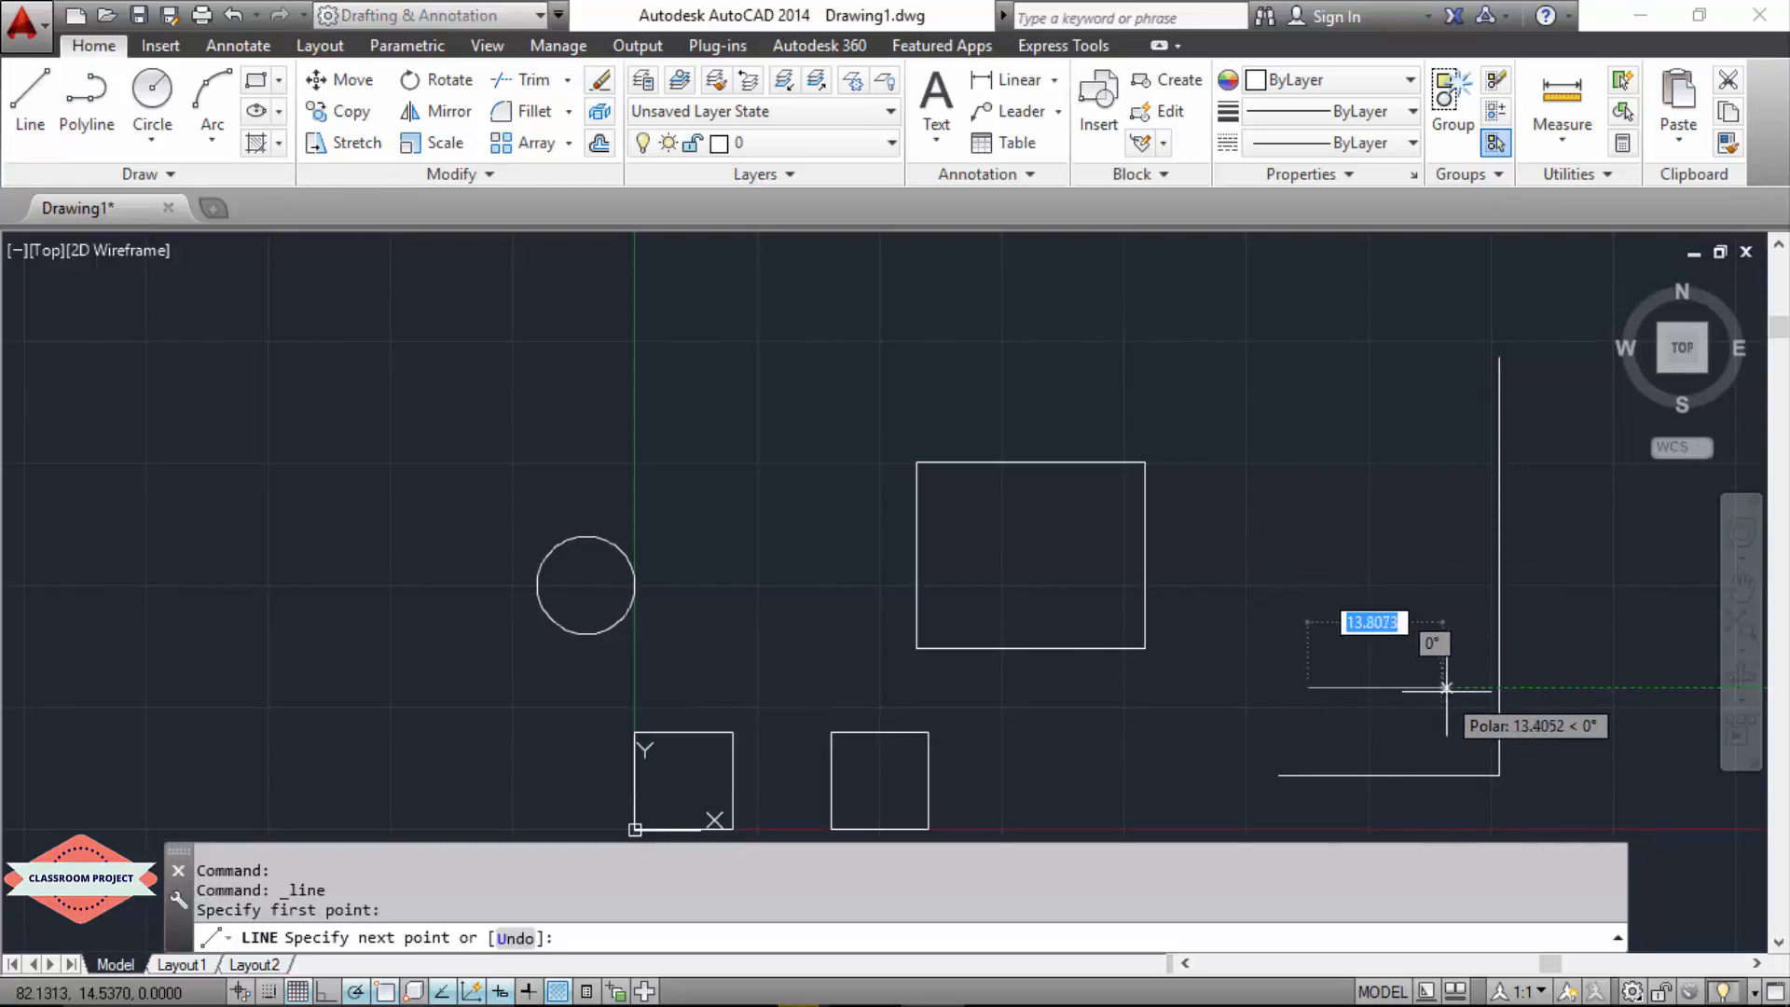
click(1461, 688)
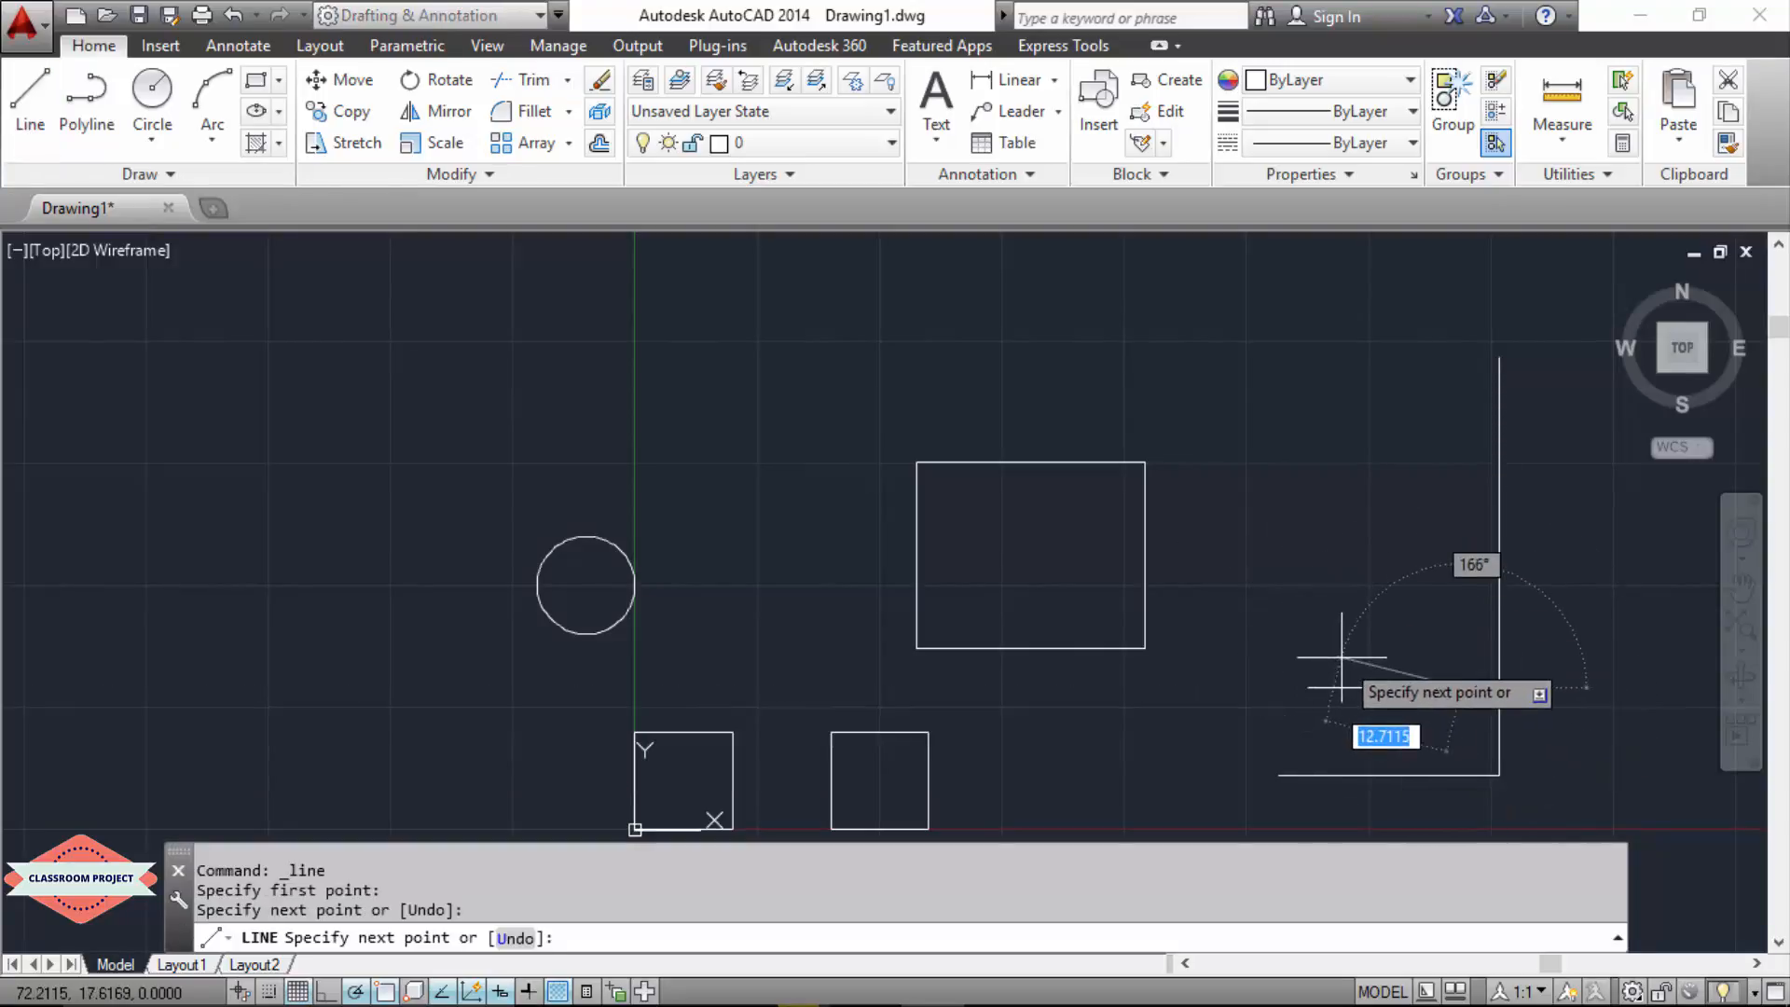
key(Escape)
click(31, 112)
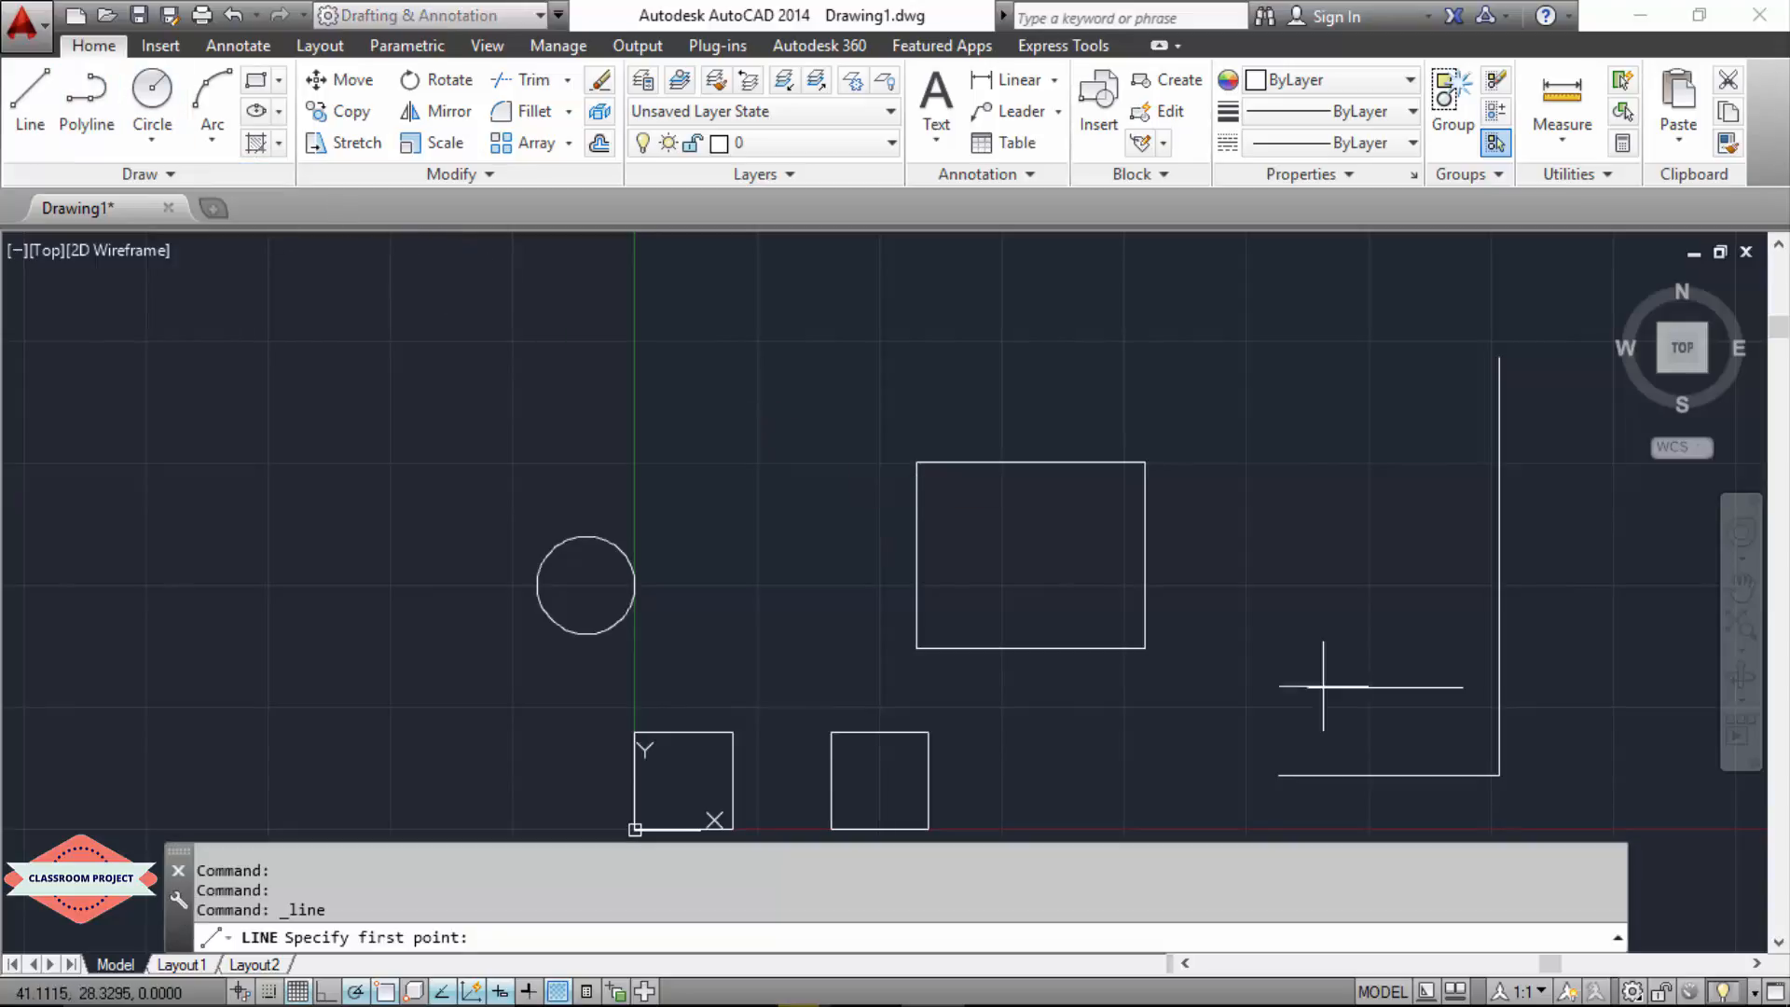
click(1227, 606)
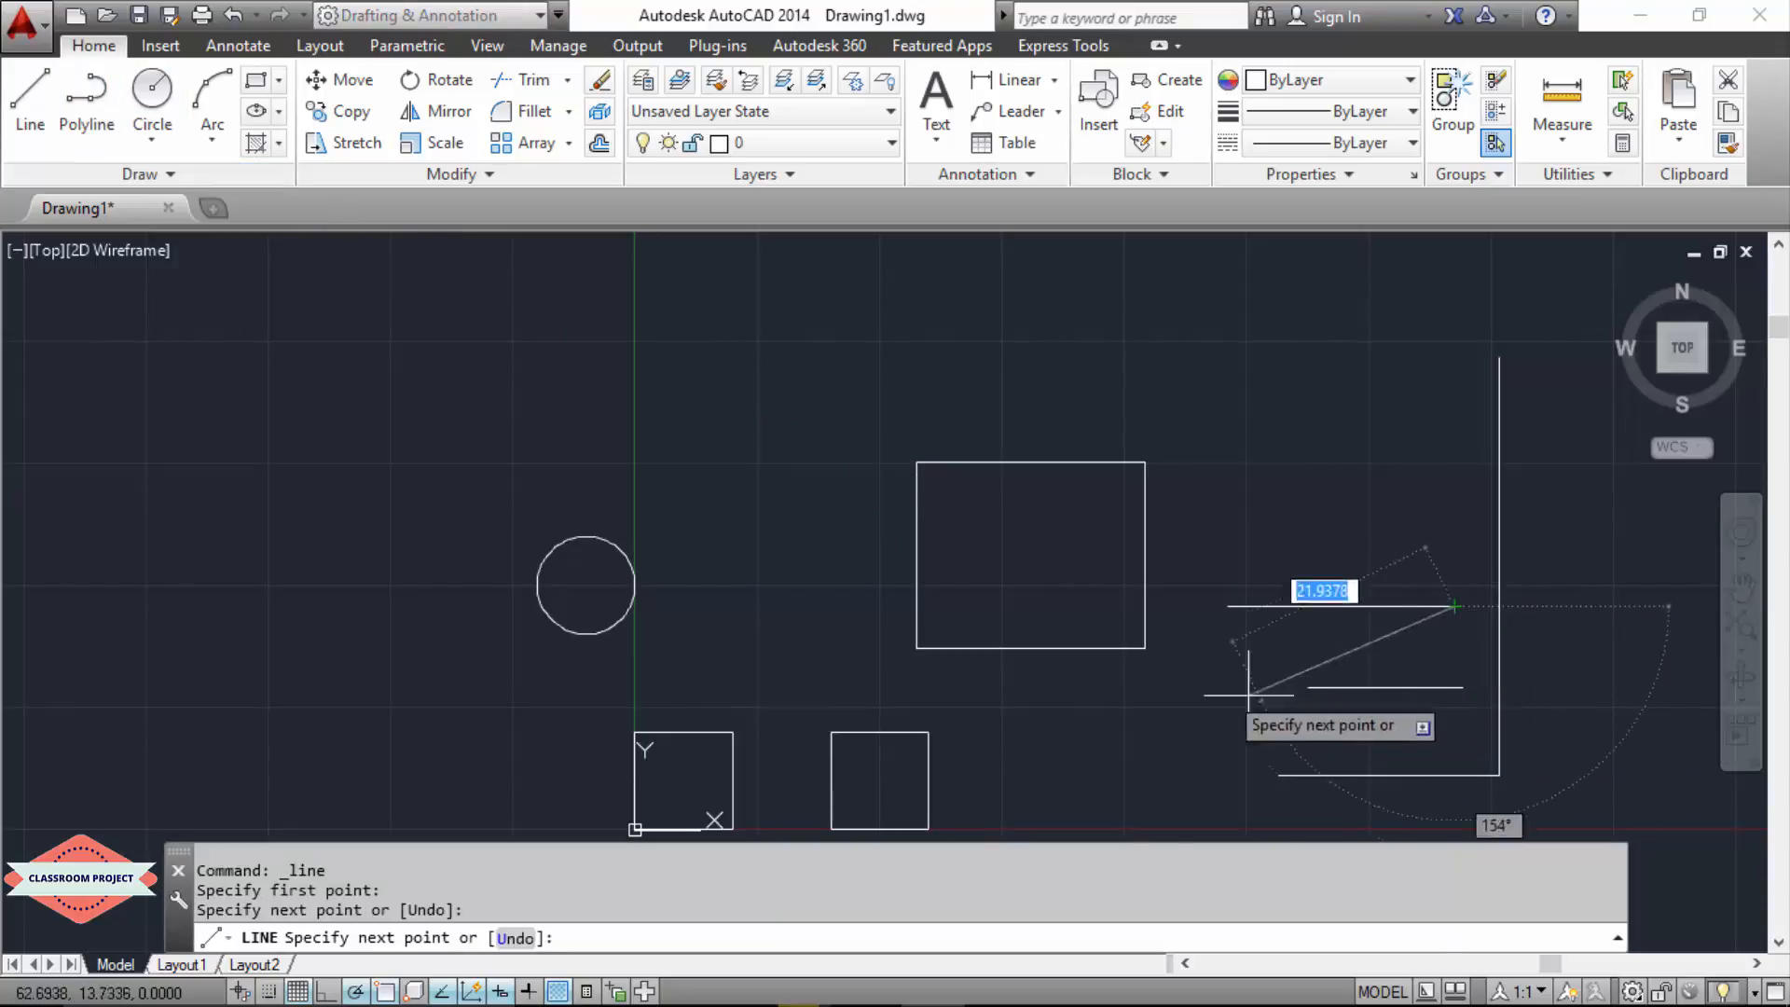
key(Escape)
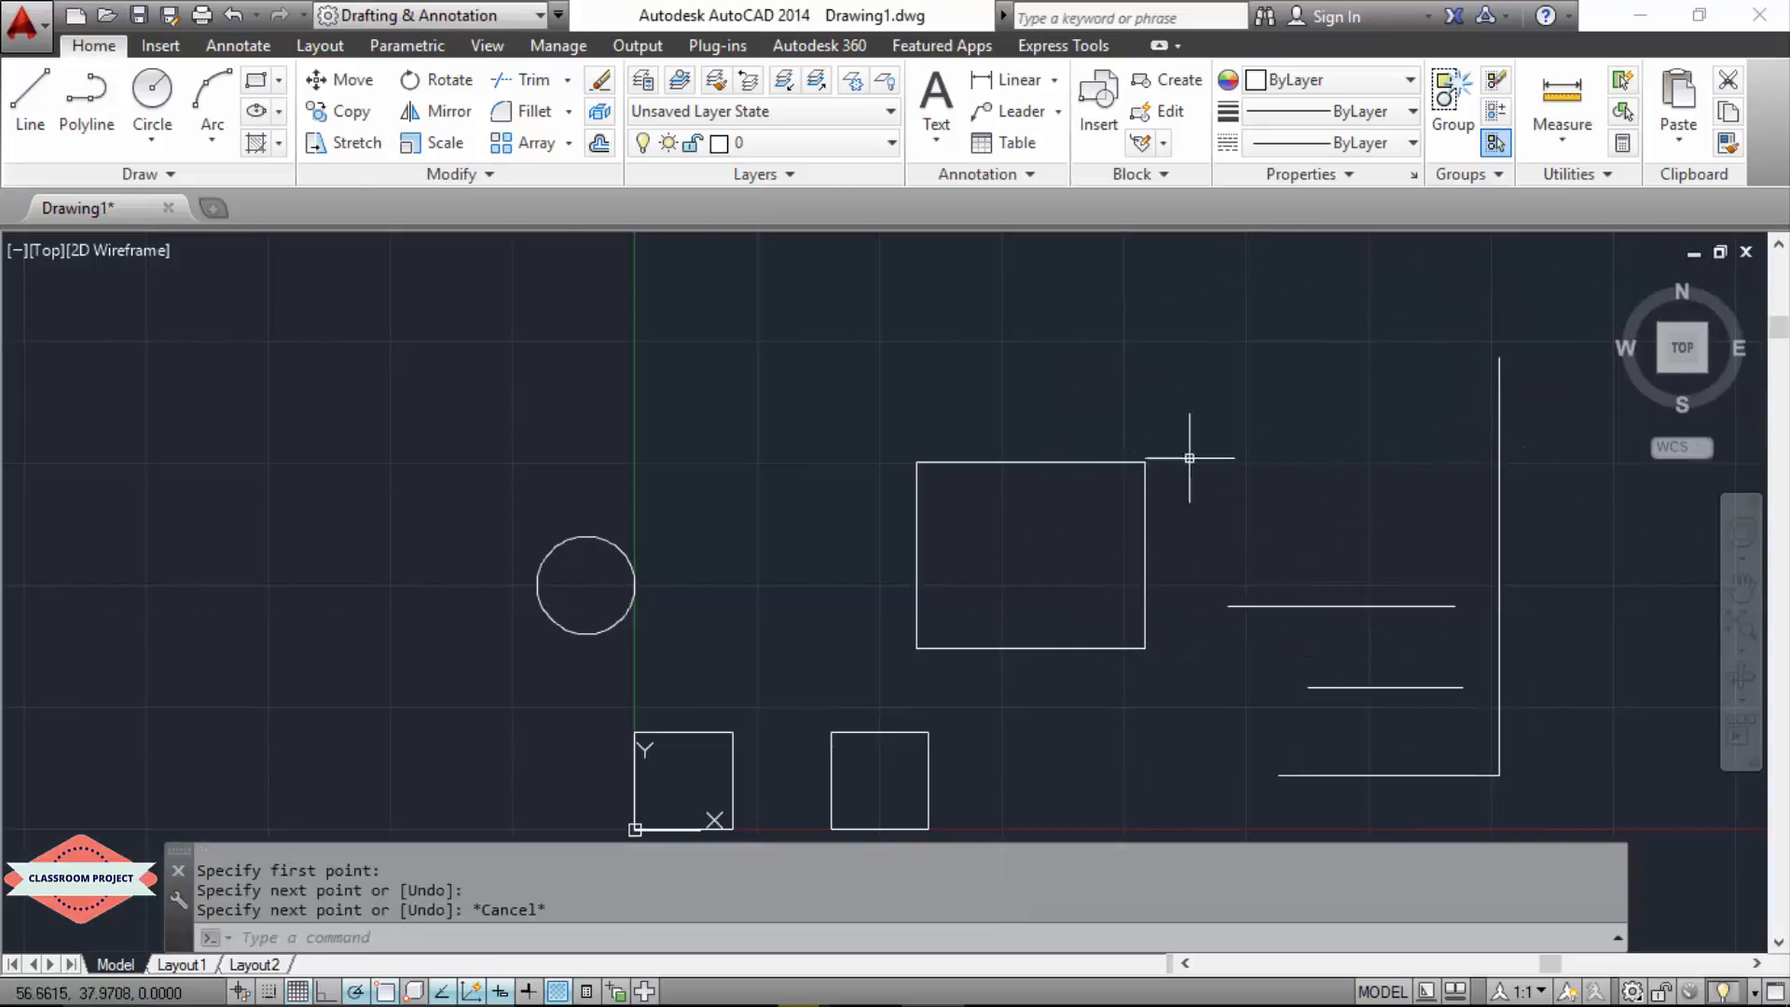
Step: Draw a horizontal line about 26 long across the top and a vertical about 43 long down from its left end
click(31, 104)
click(1214, 402)
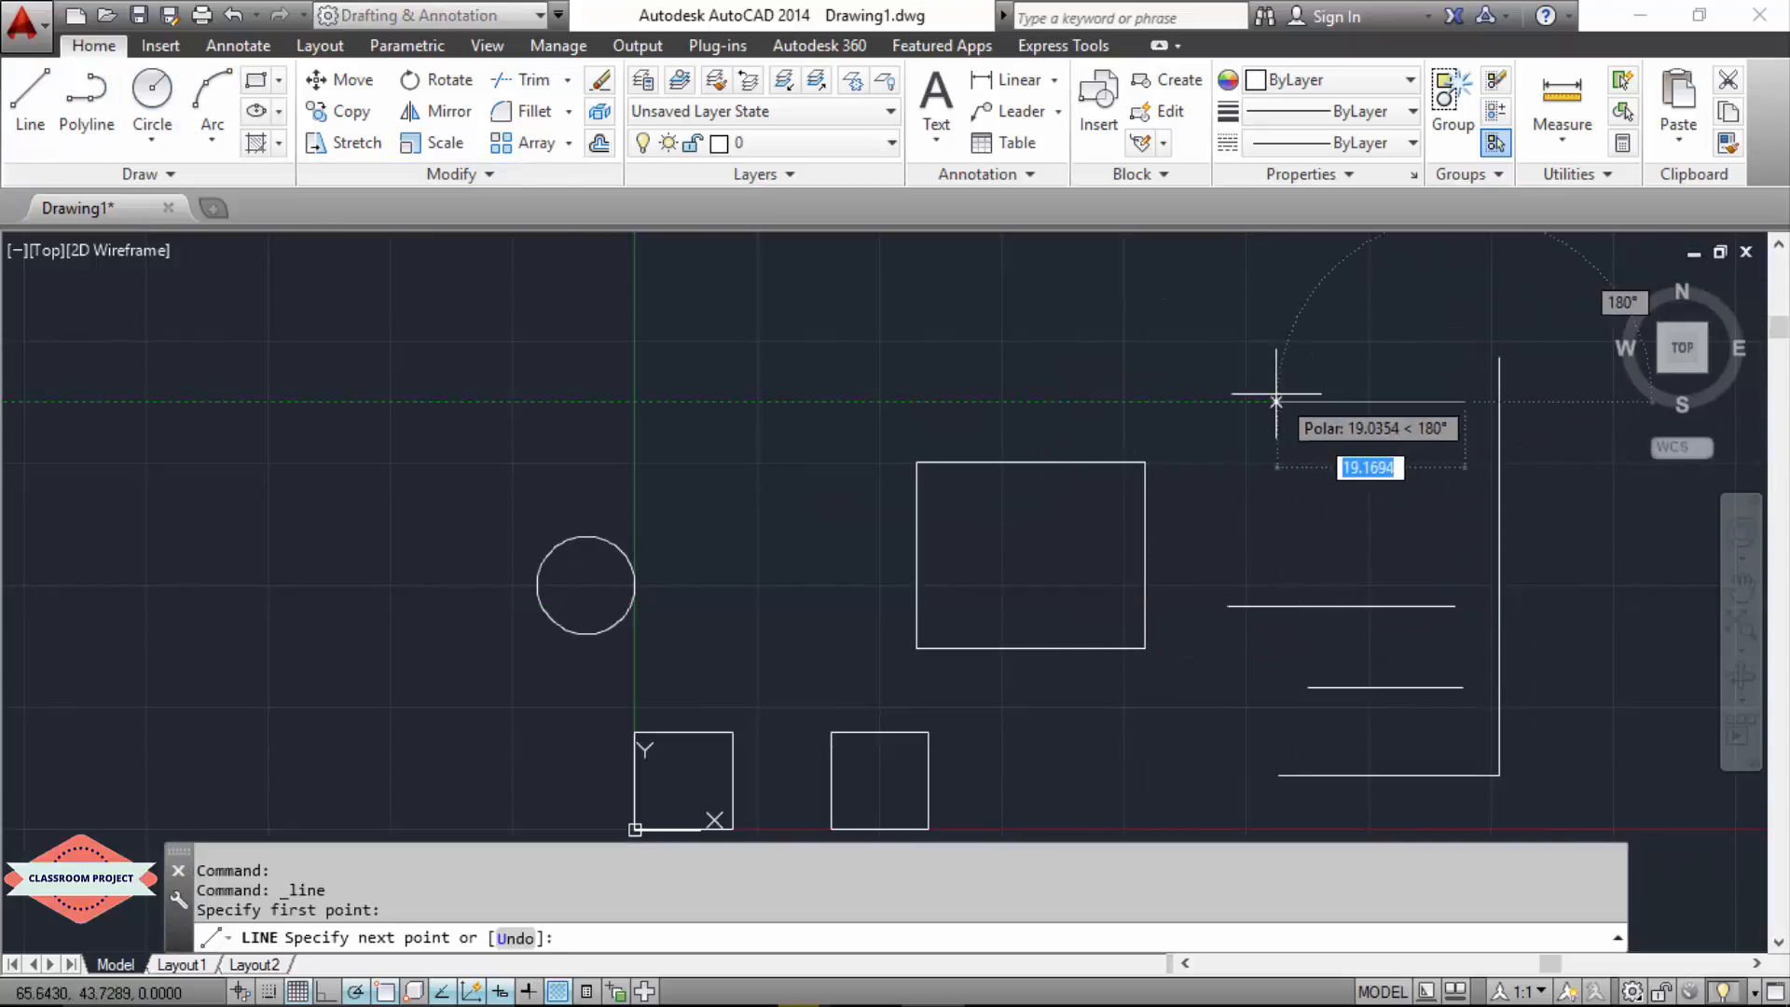
key(Escape)
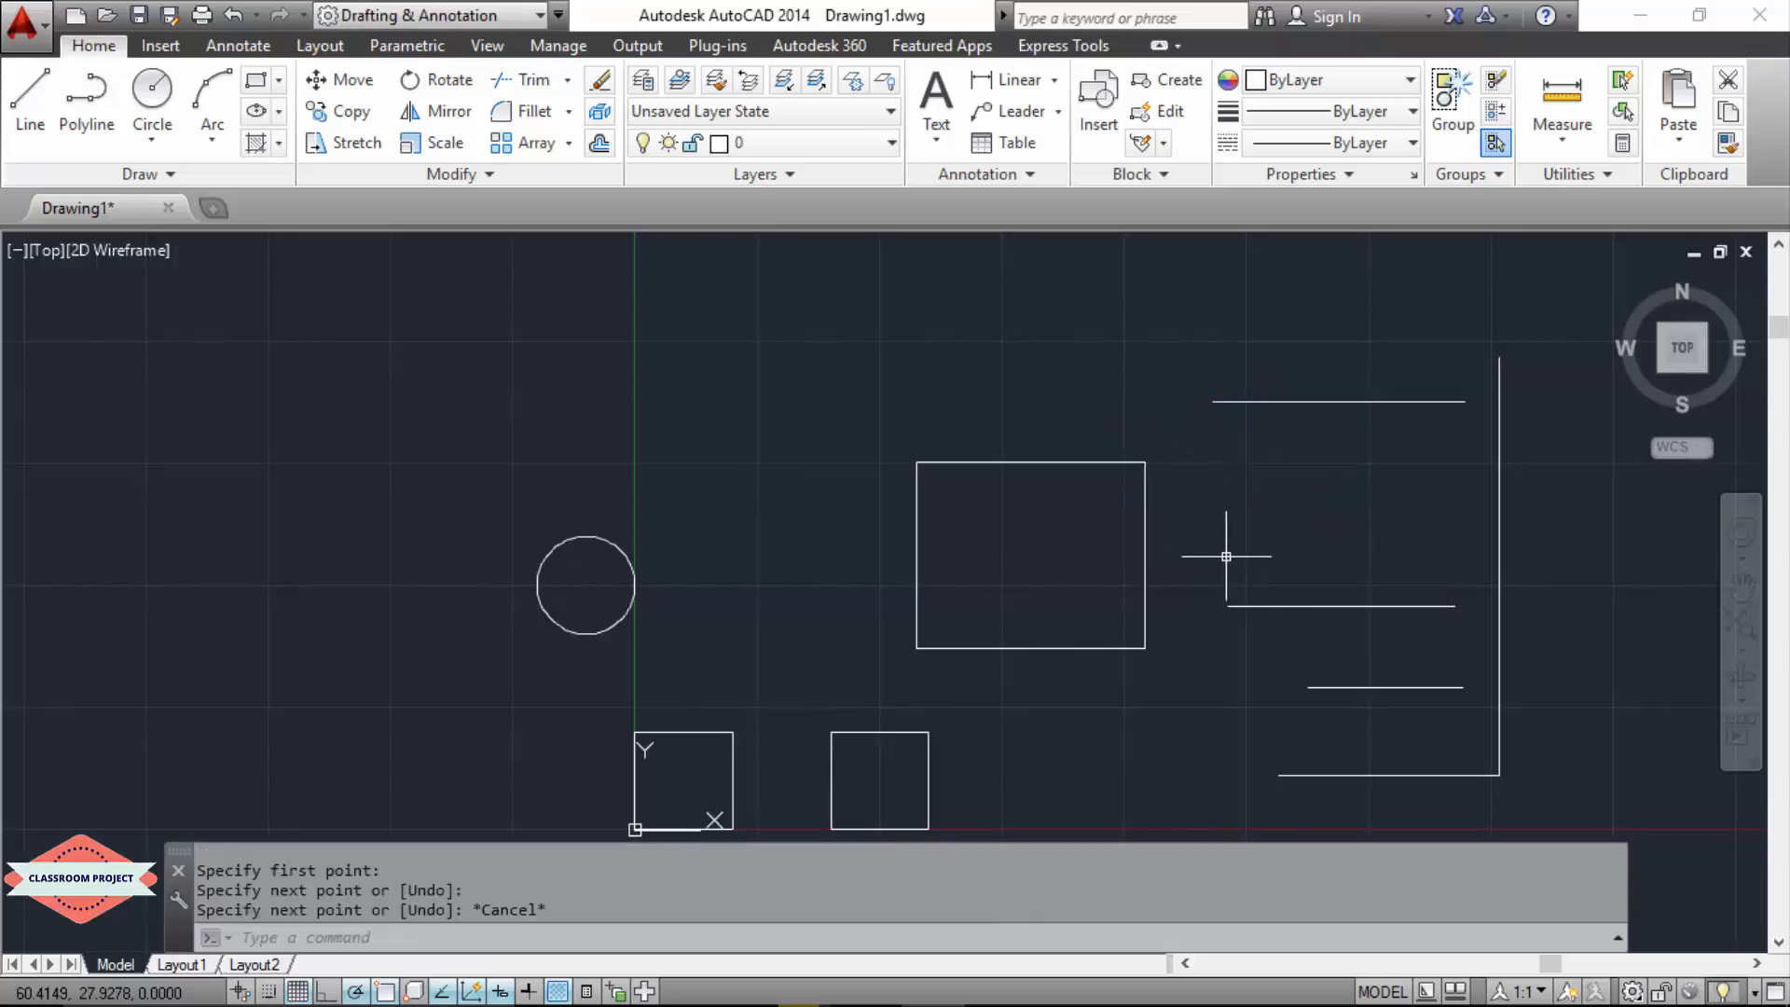
click(37, 99)
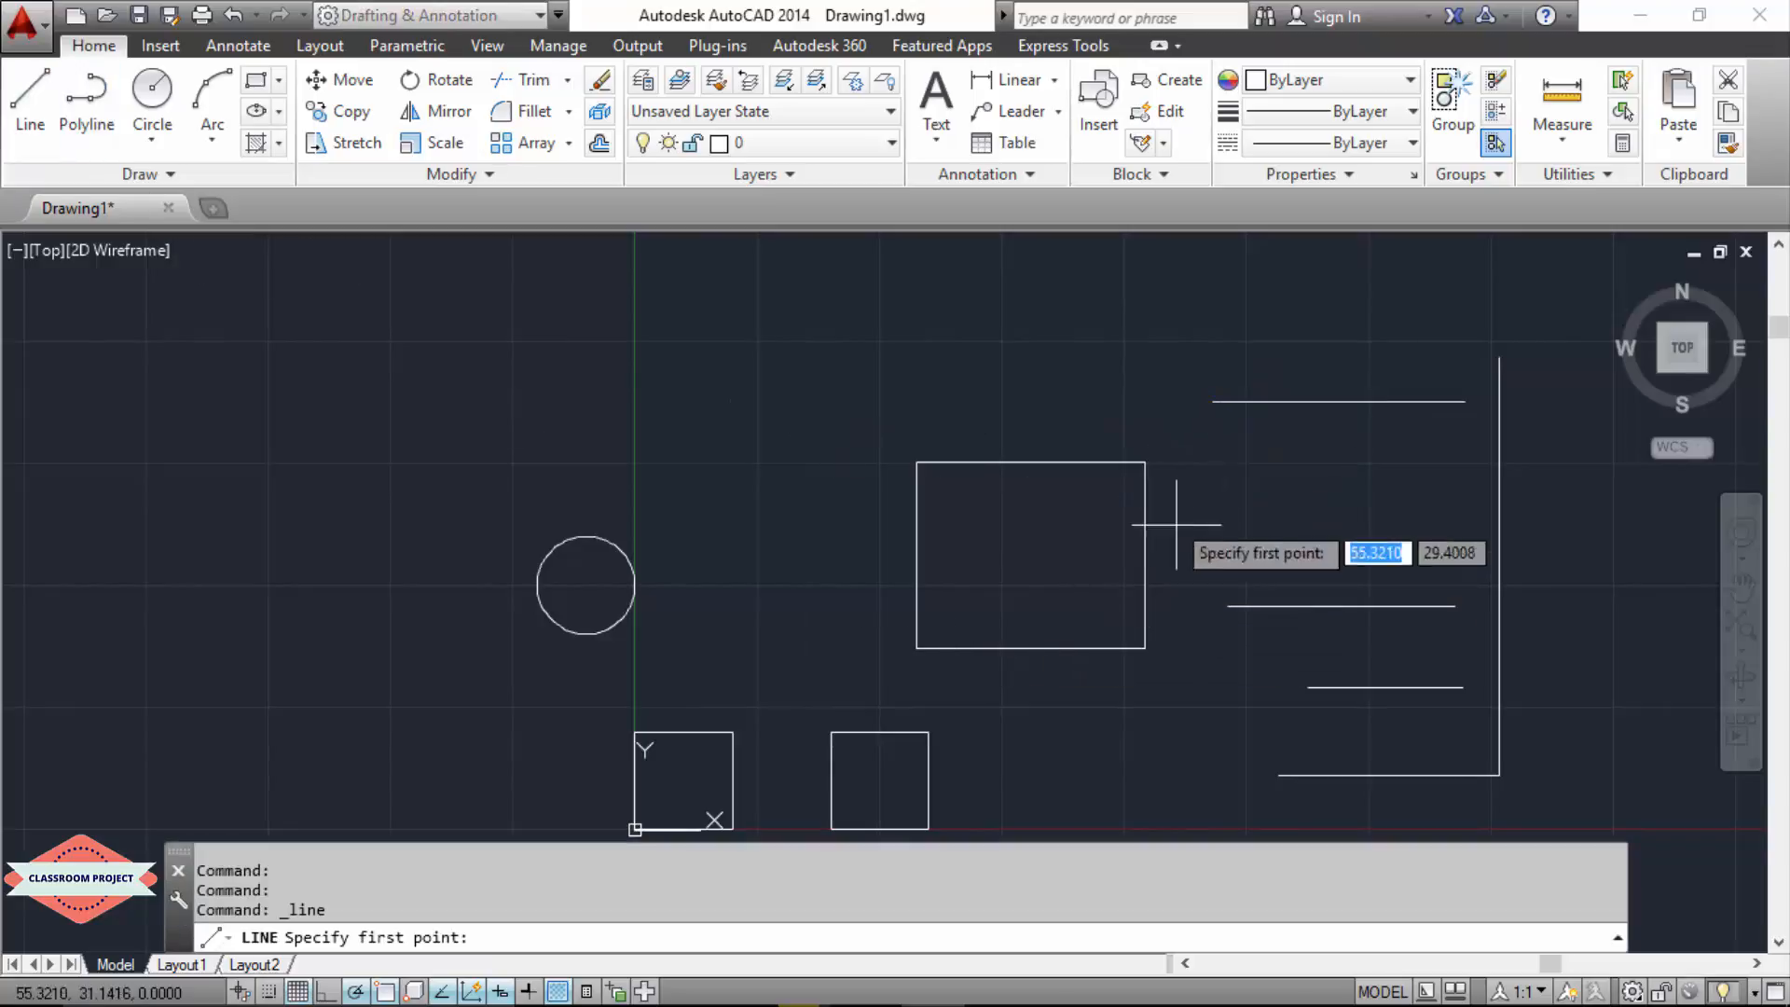
click(1213, 402)
click(1214, 819)
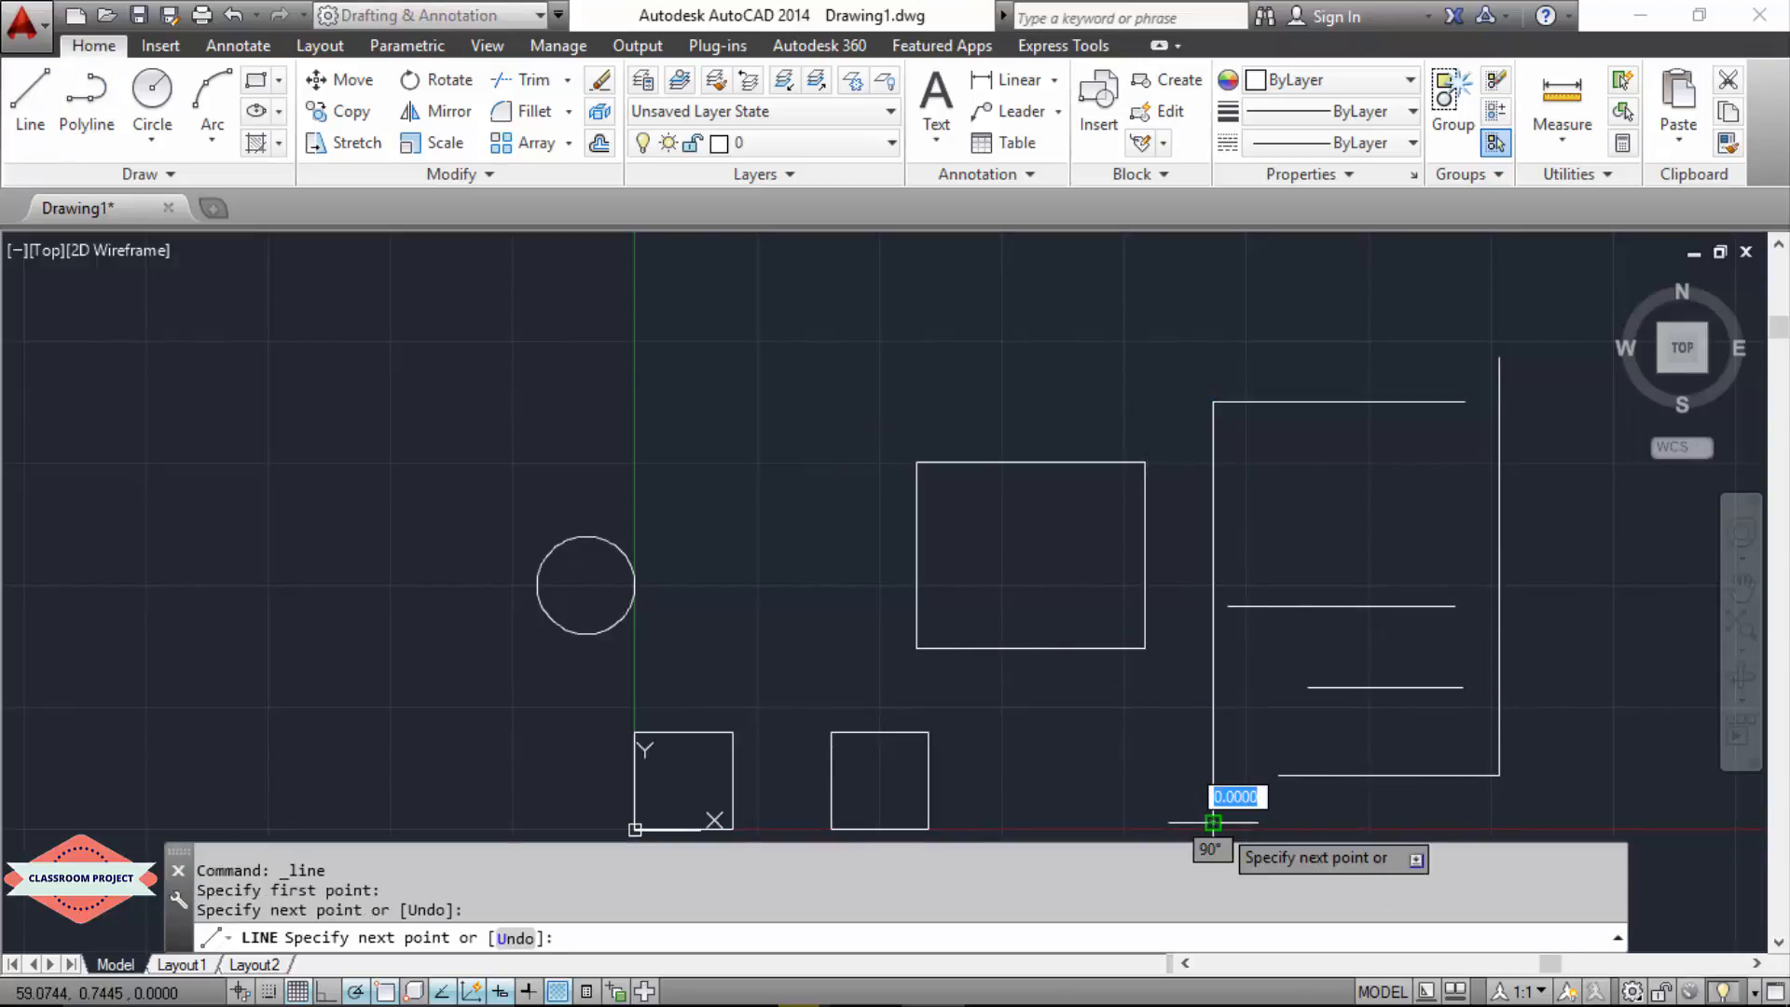
key(Escape)
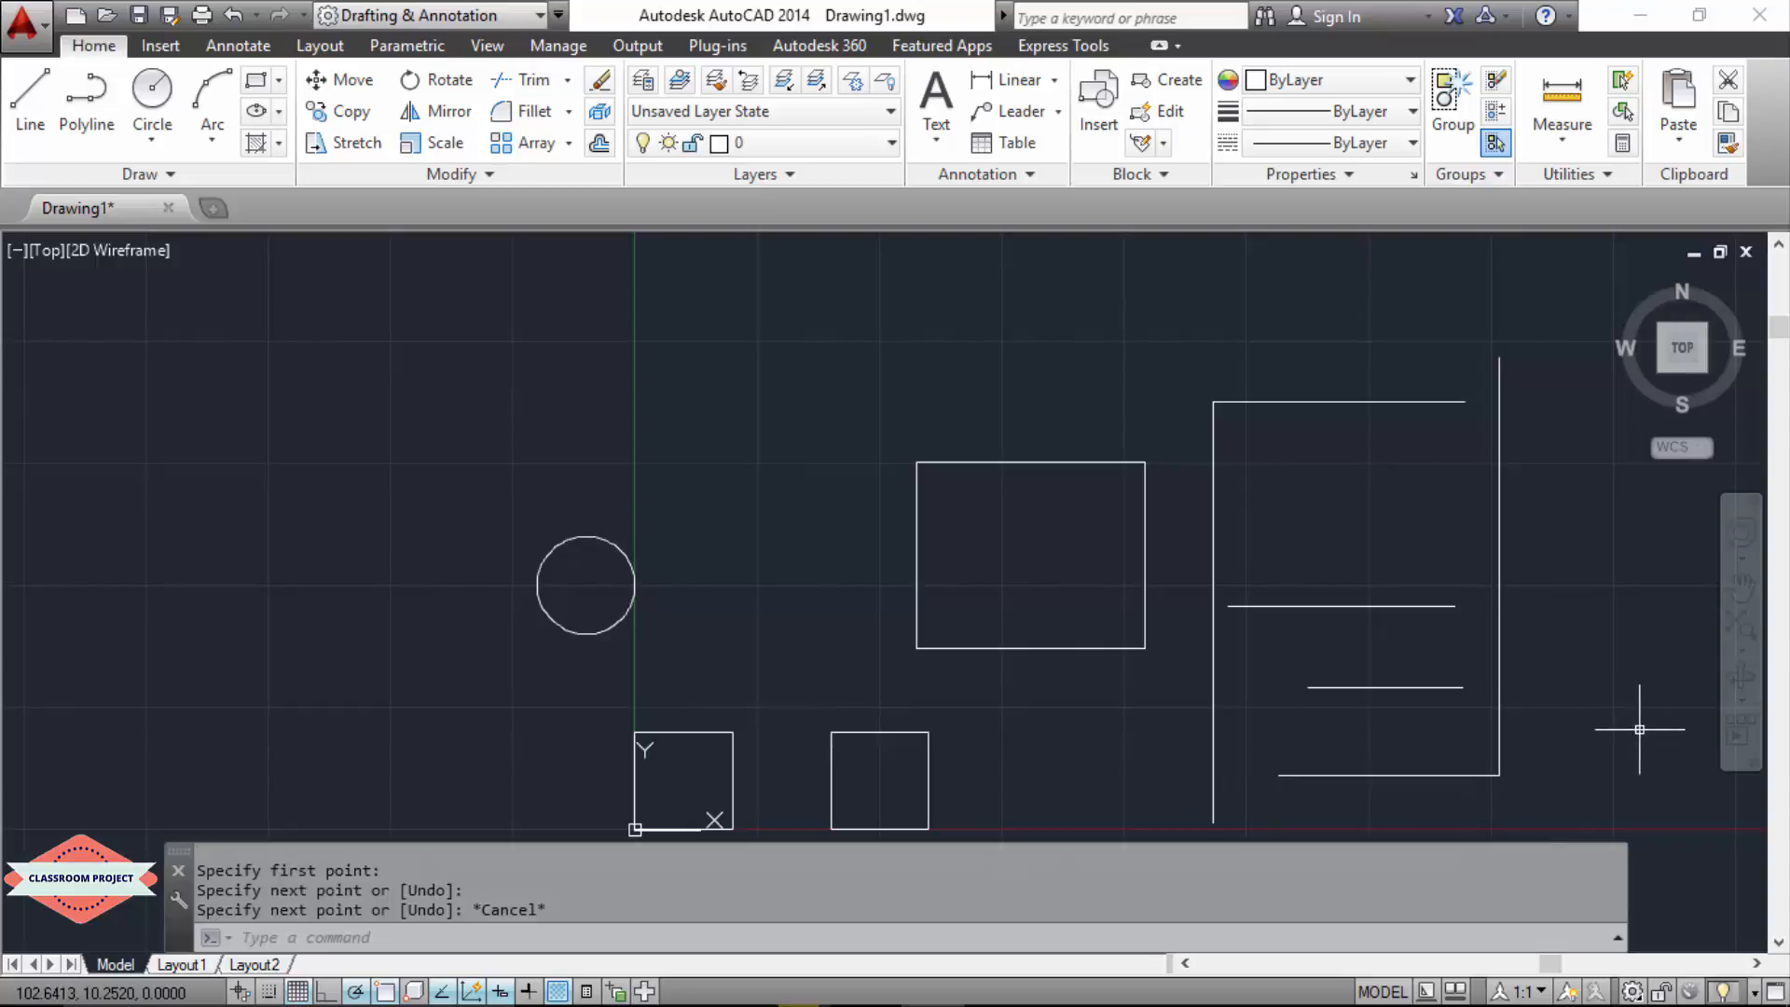
Step: Examine the open line set beside the rectangle, comparing where the horizontal lines end relative to the two long verticals
scroll(1626, 725, down, 2)
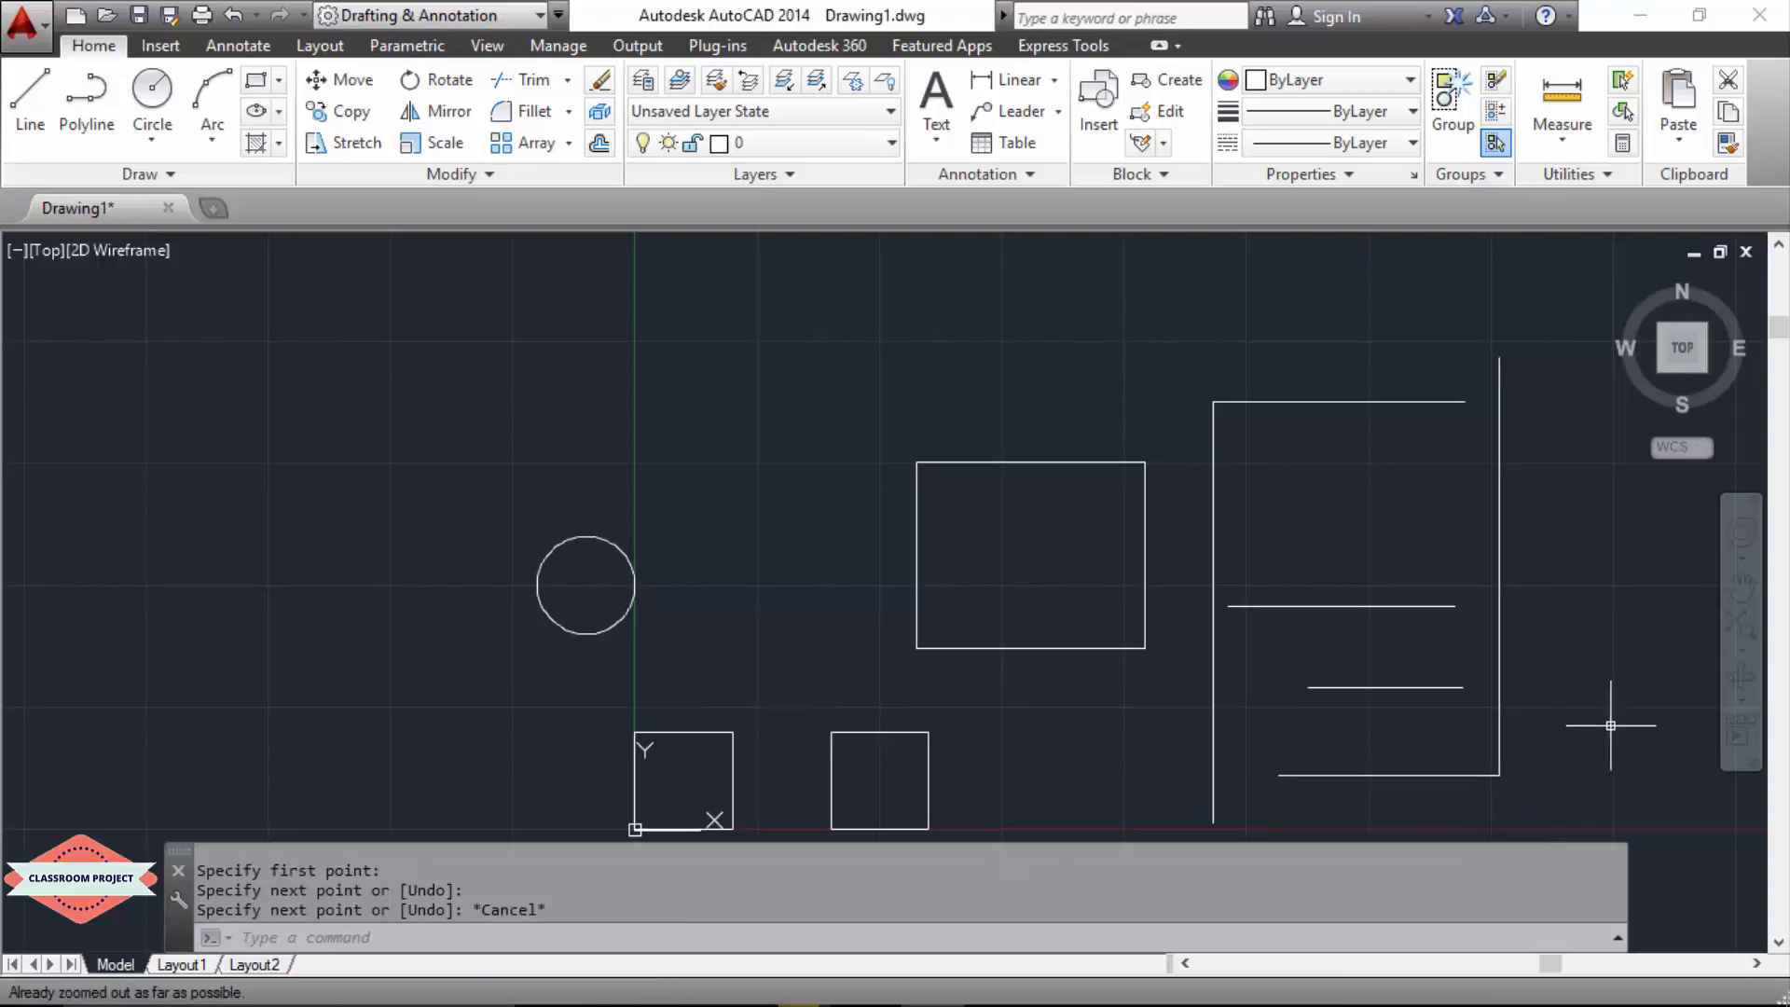
click(1574, 760)
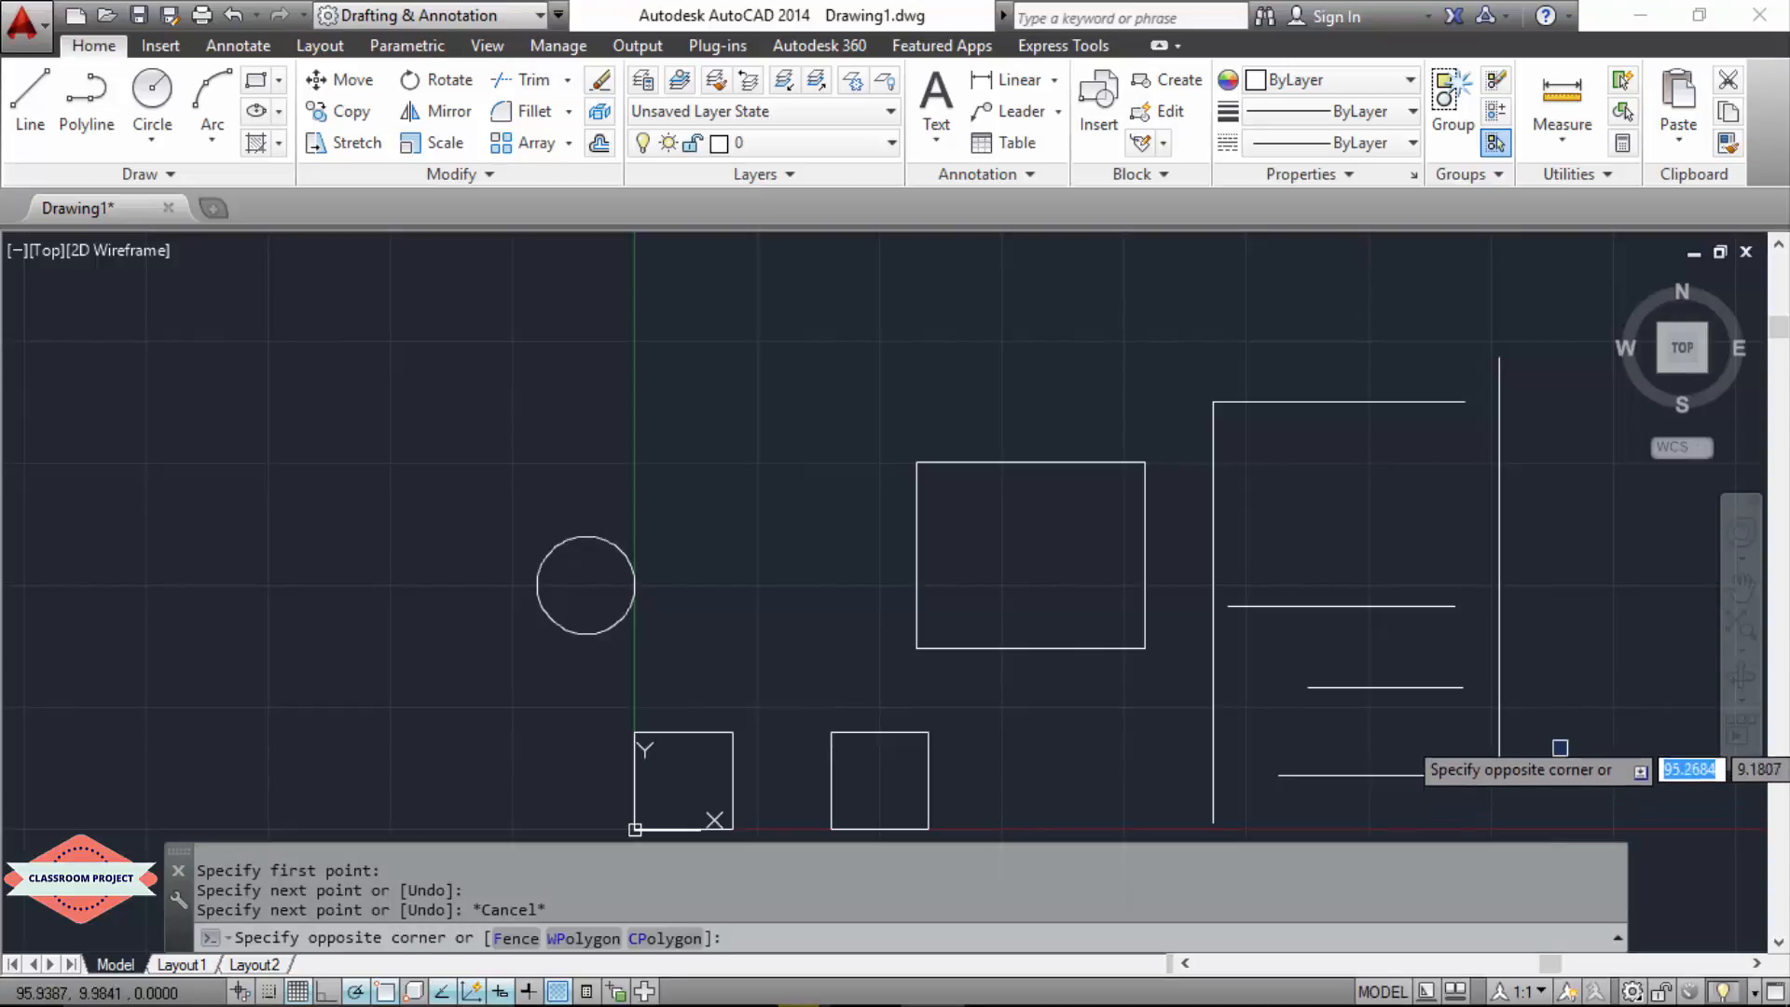
scroll(1640, 662, up, 4)
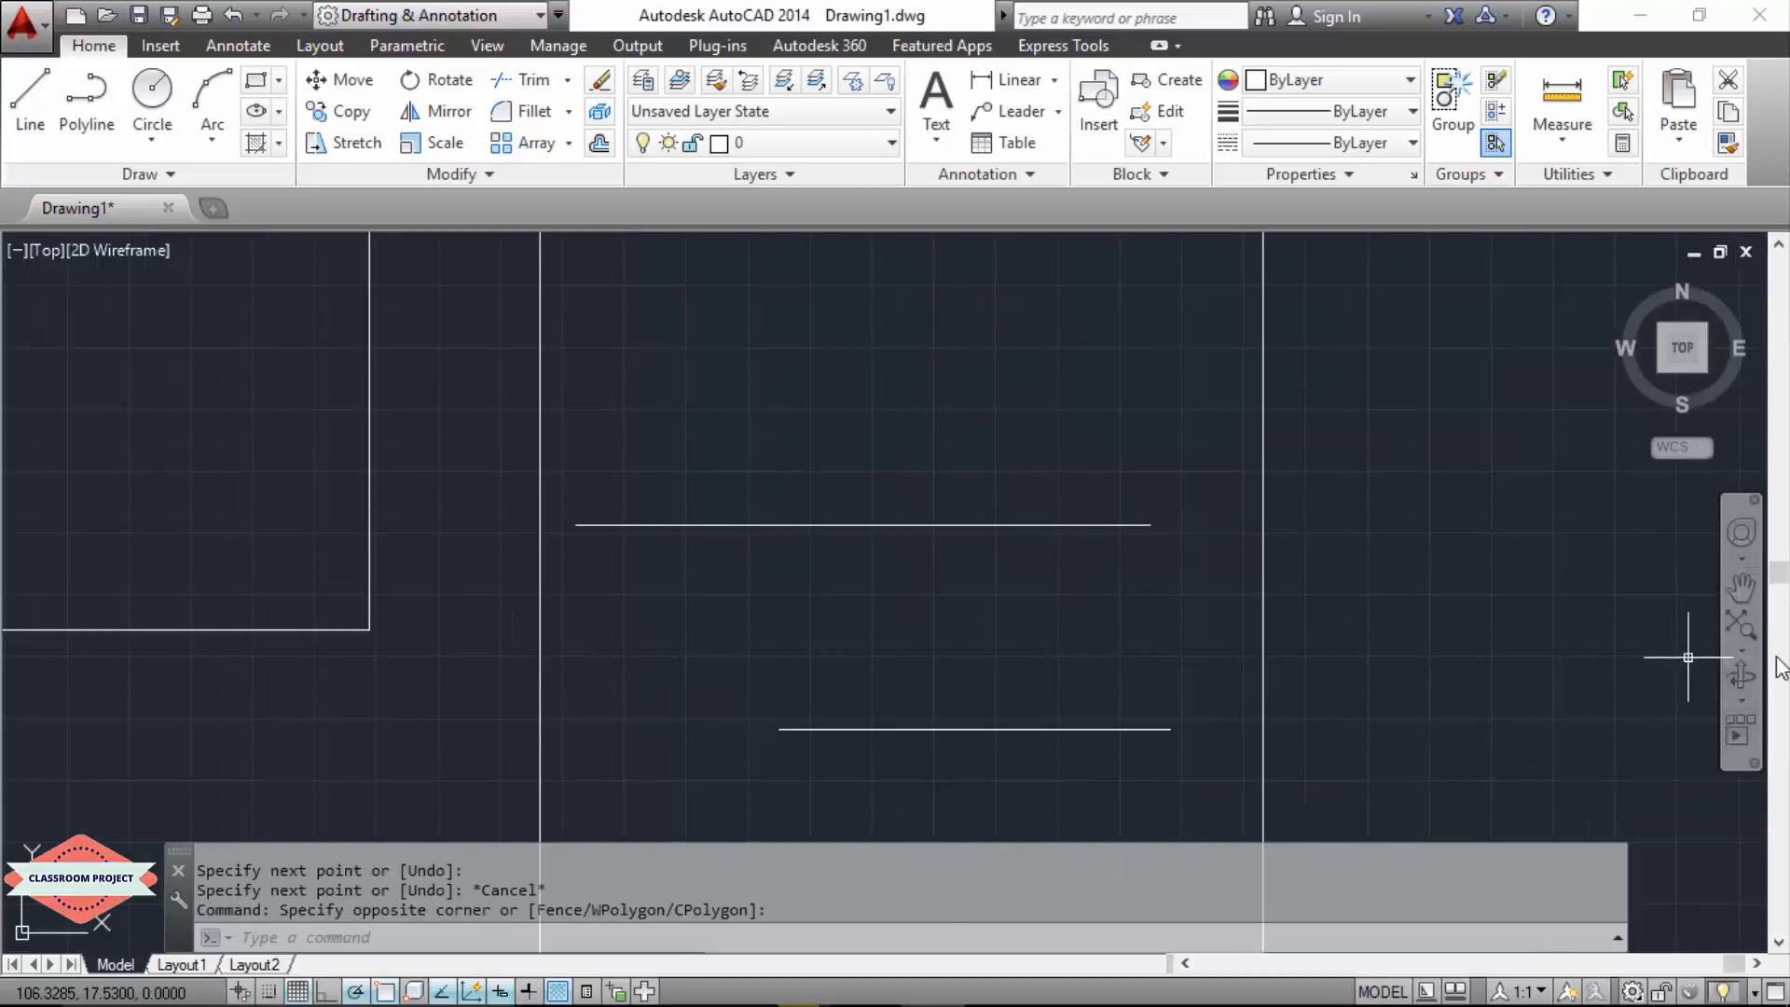
scroll(1540, 686, down, 2)
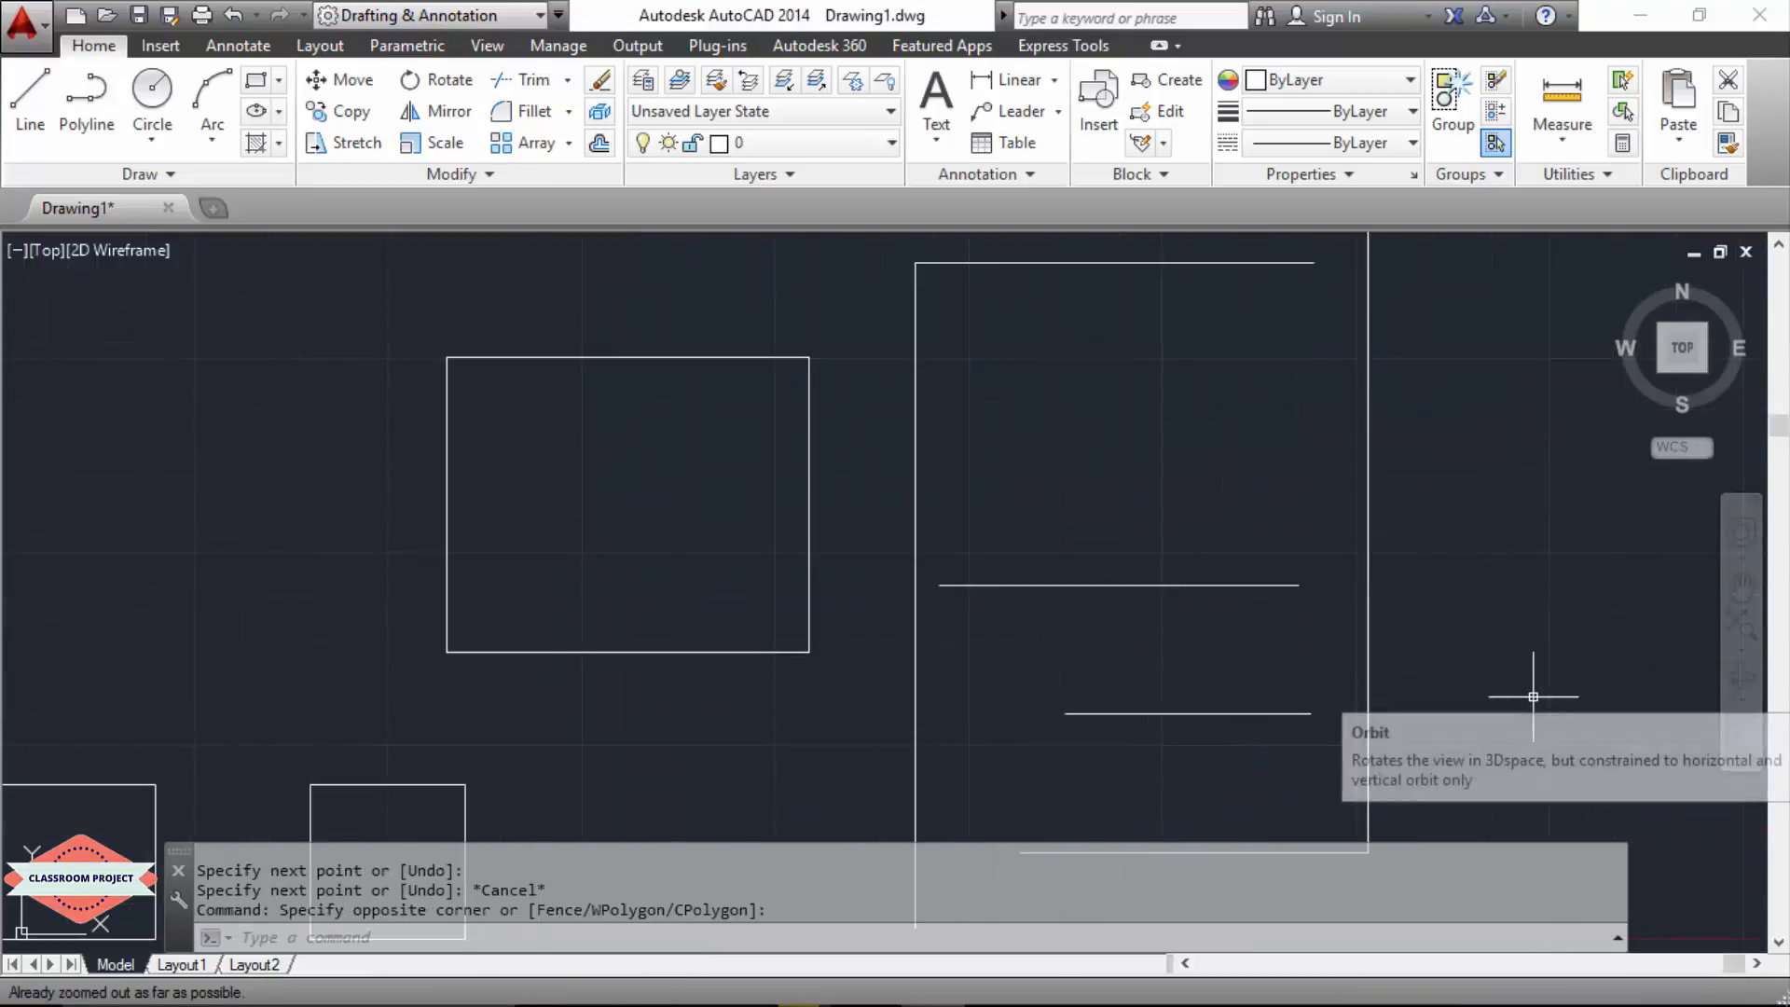
click(1737, 601)
drag(1530, 691, 1374, 587)
scroll(1435, 623, down, 1)
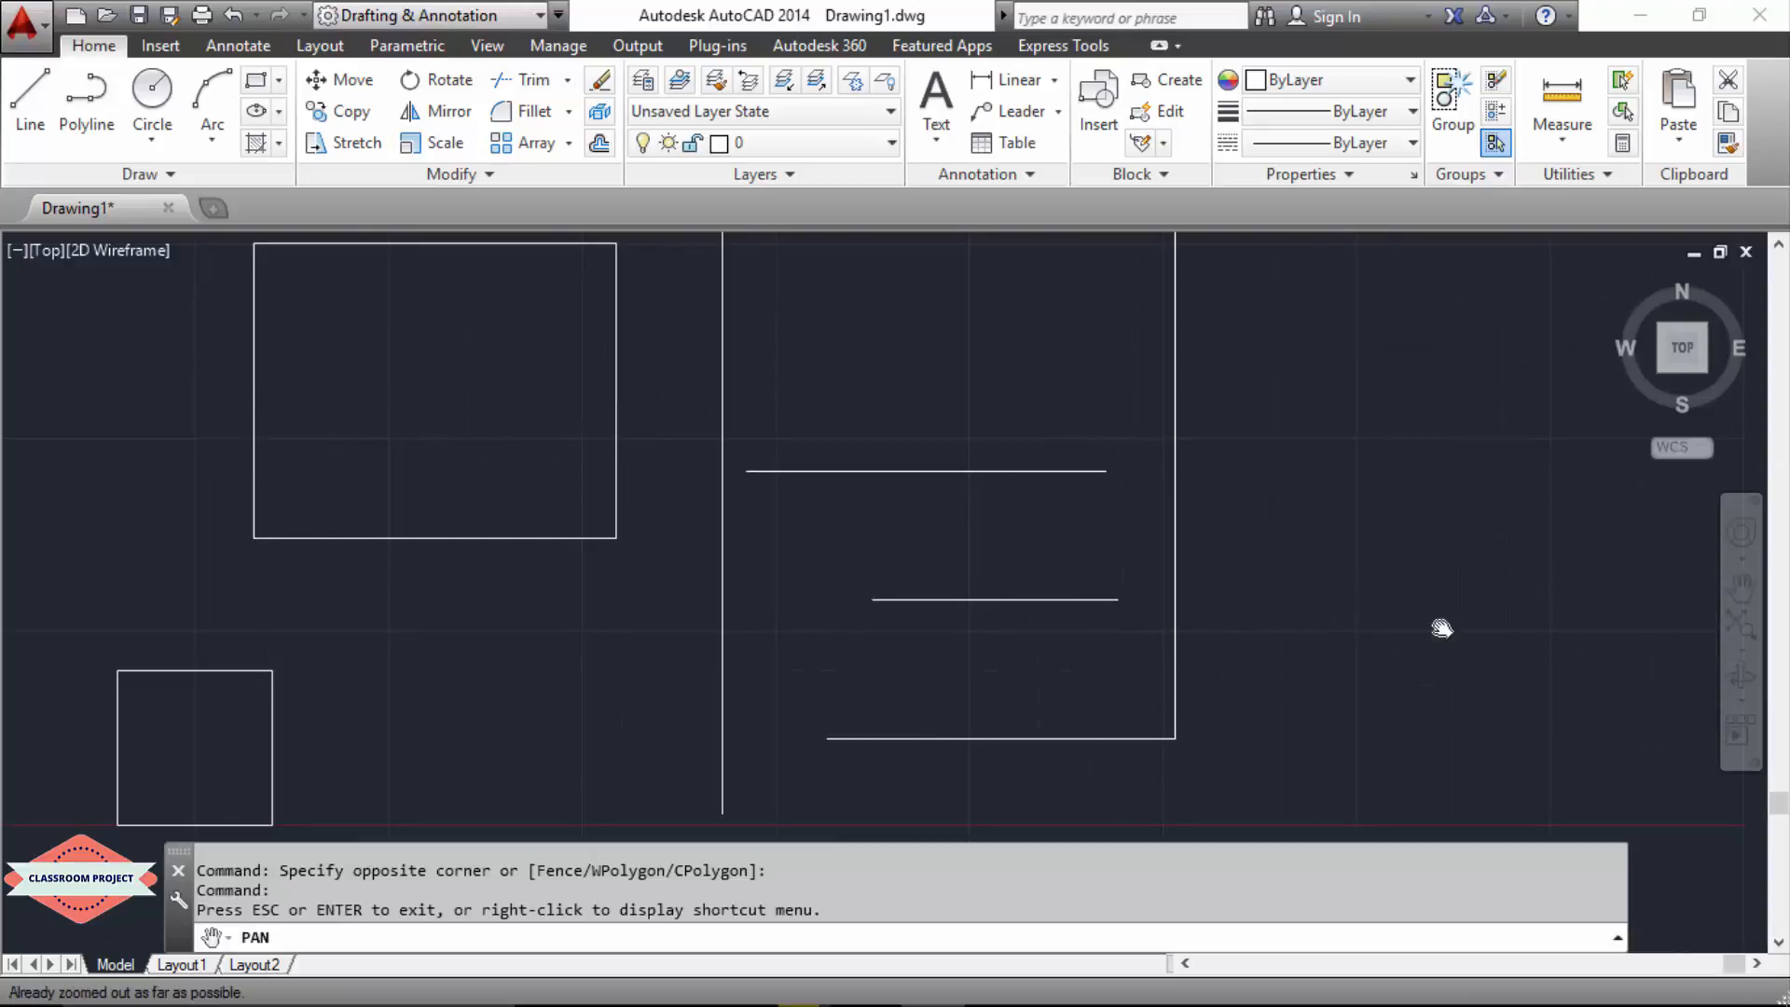
click(1741, 624)
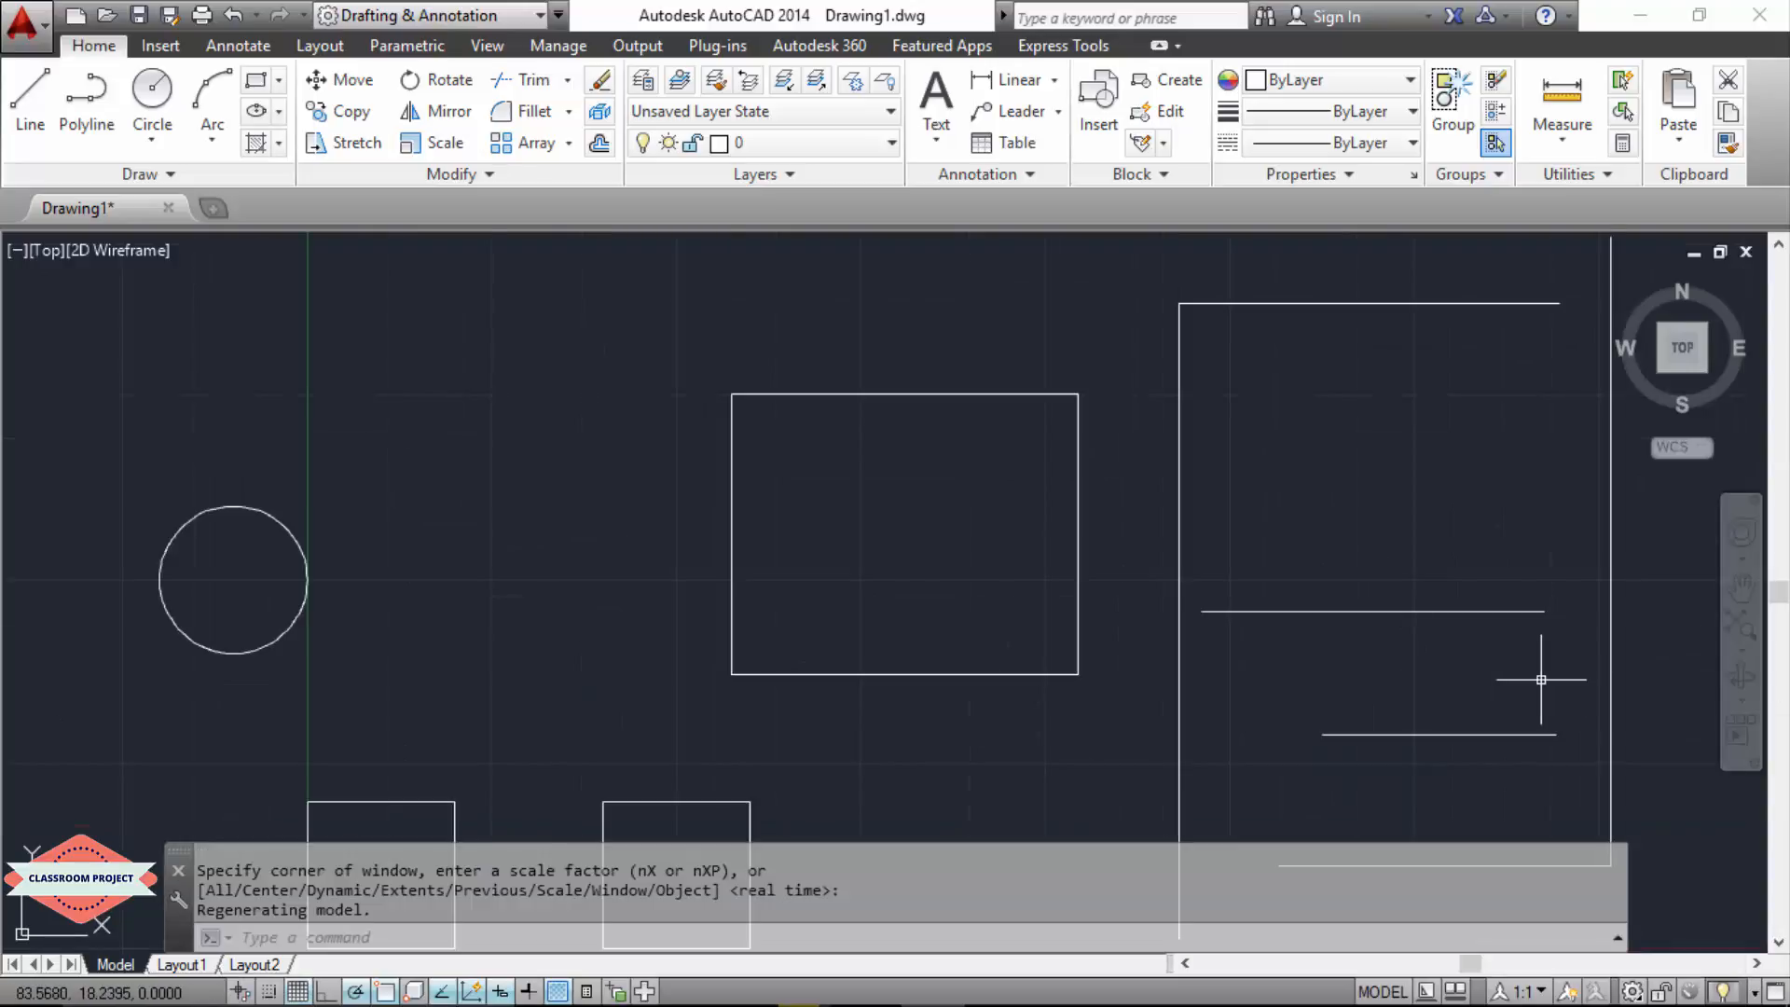
scroll(1541, 680, down, 4)
scroll(1648, 731, up, 2)
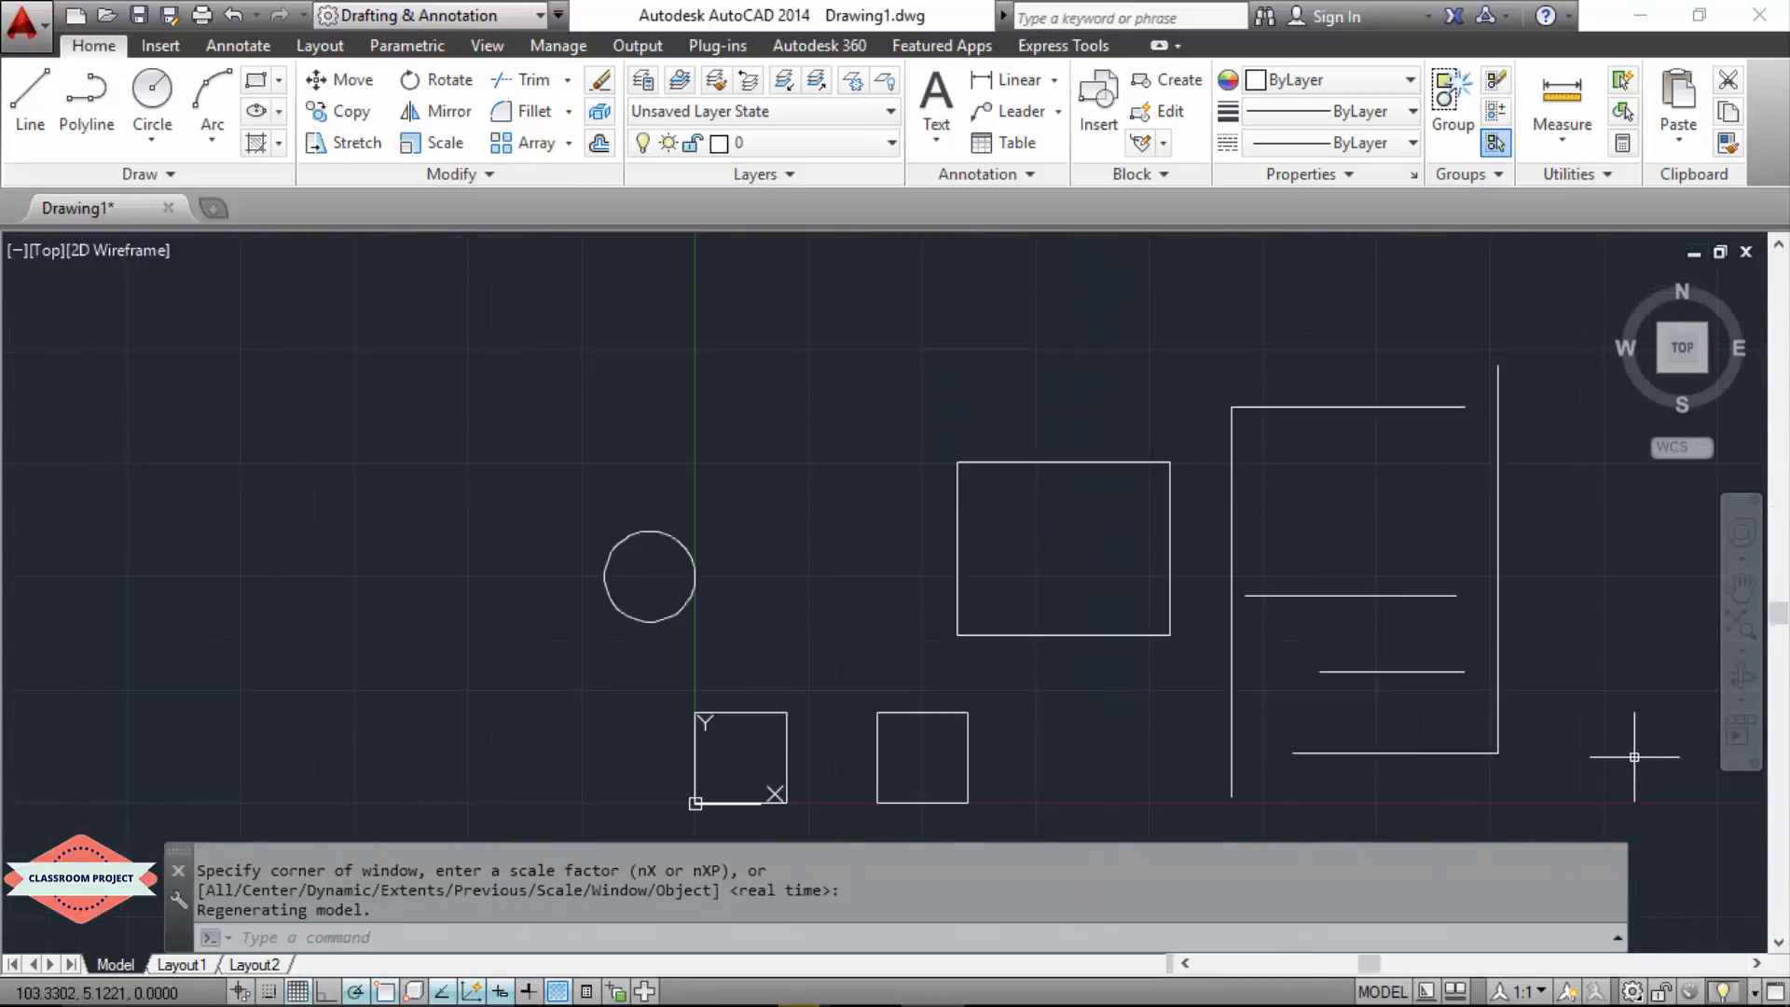
scroll(1630, 747, down, 2)
scroll(1622, 751, up, 2)
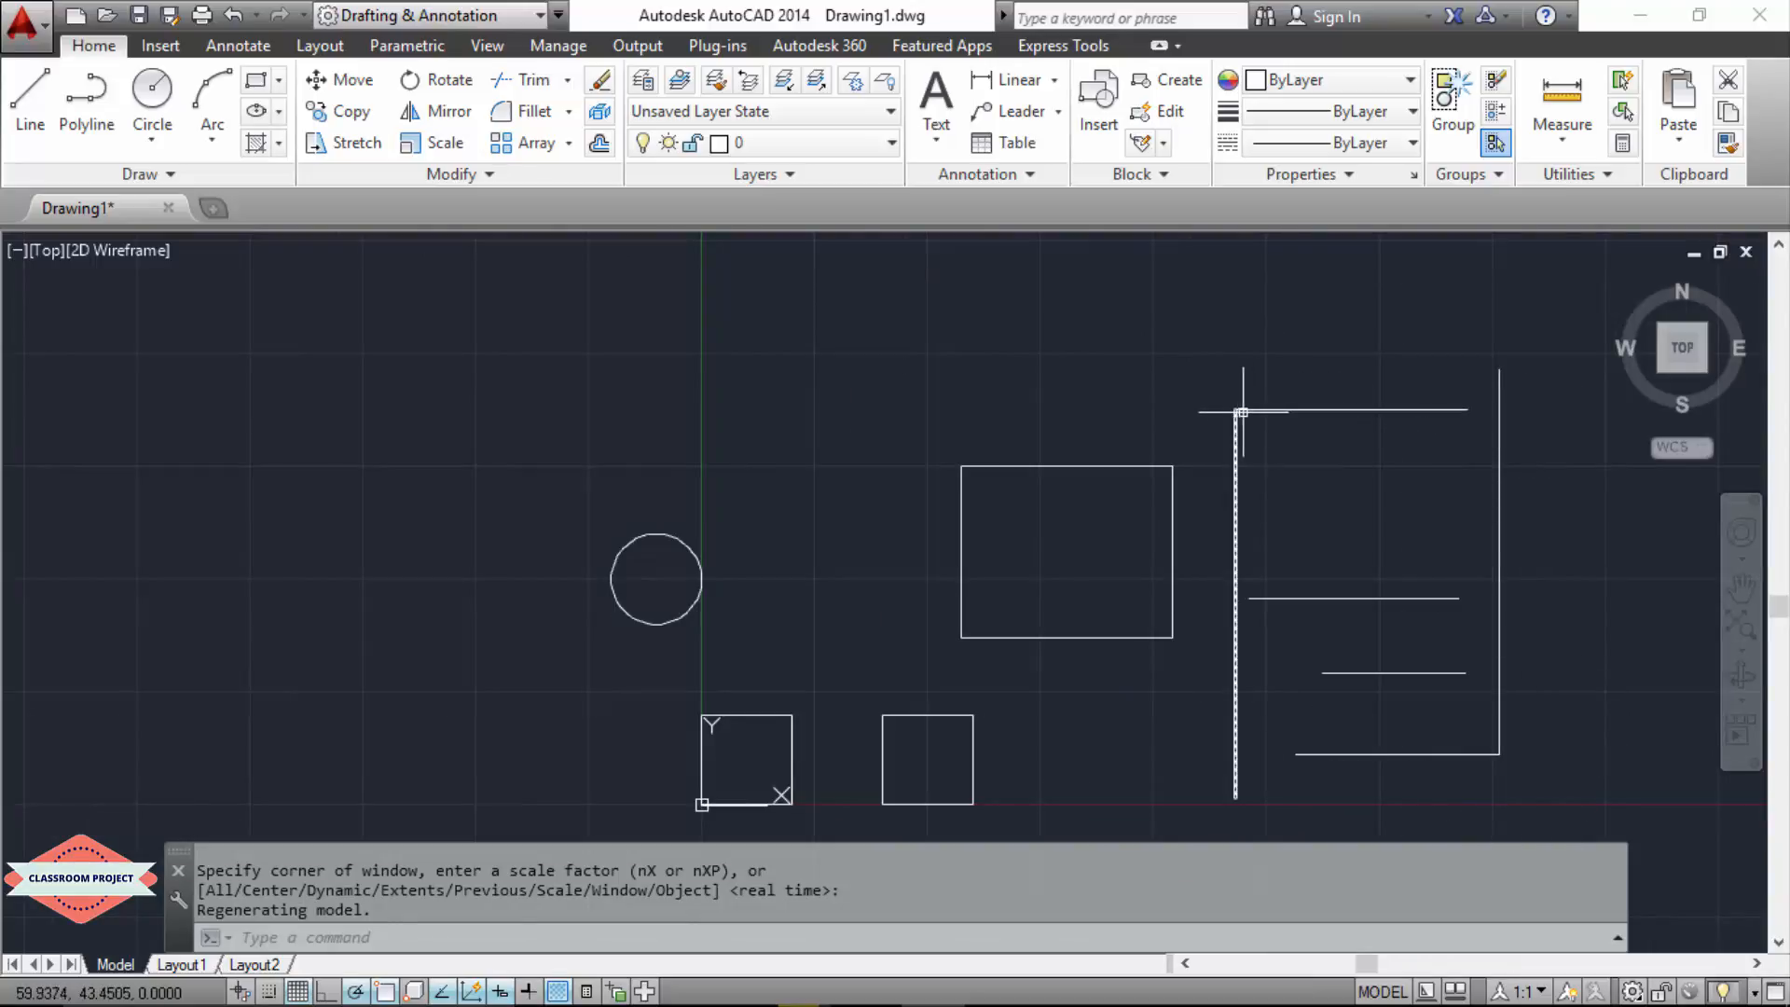
mouse_move(1236, 407)
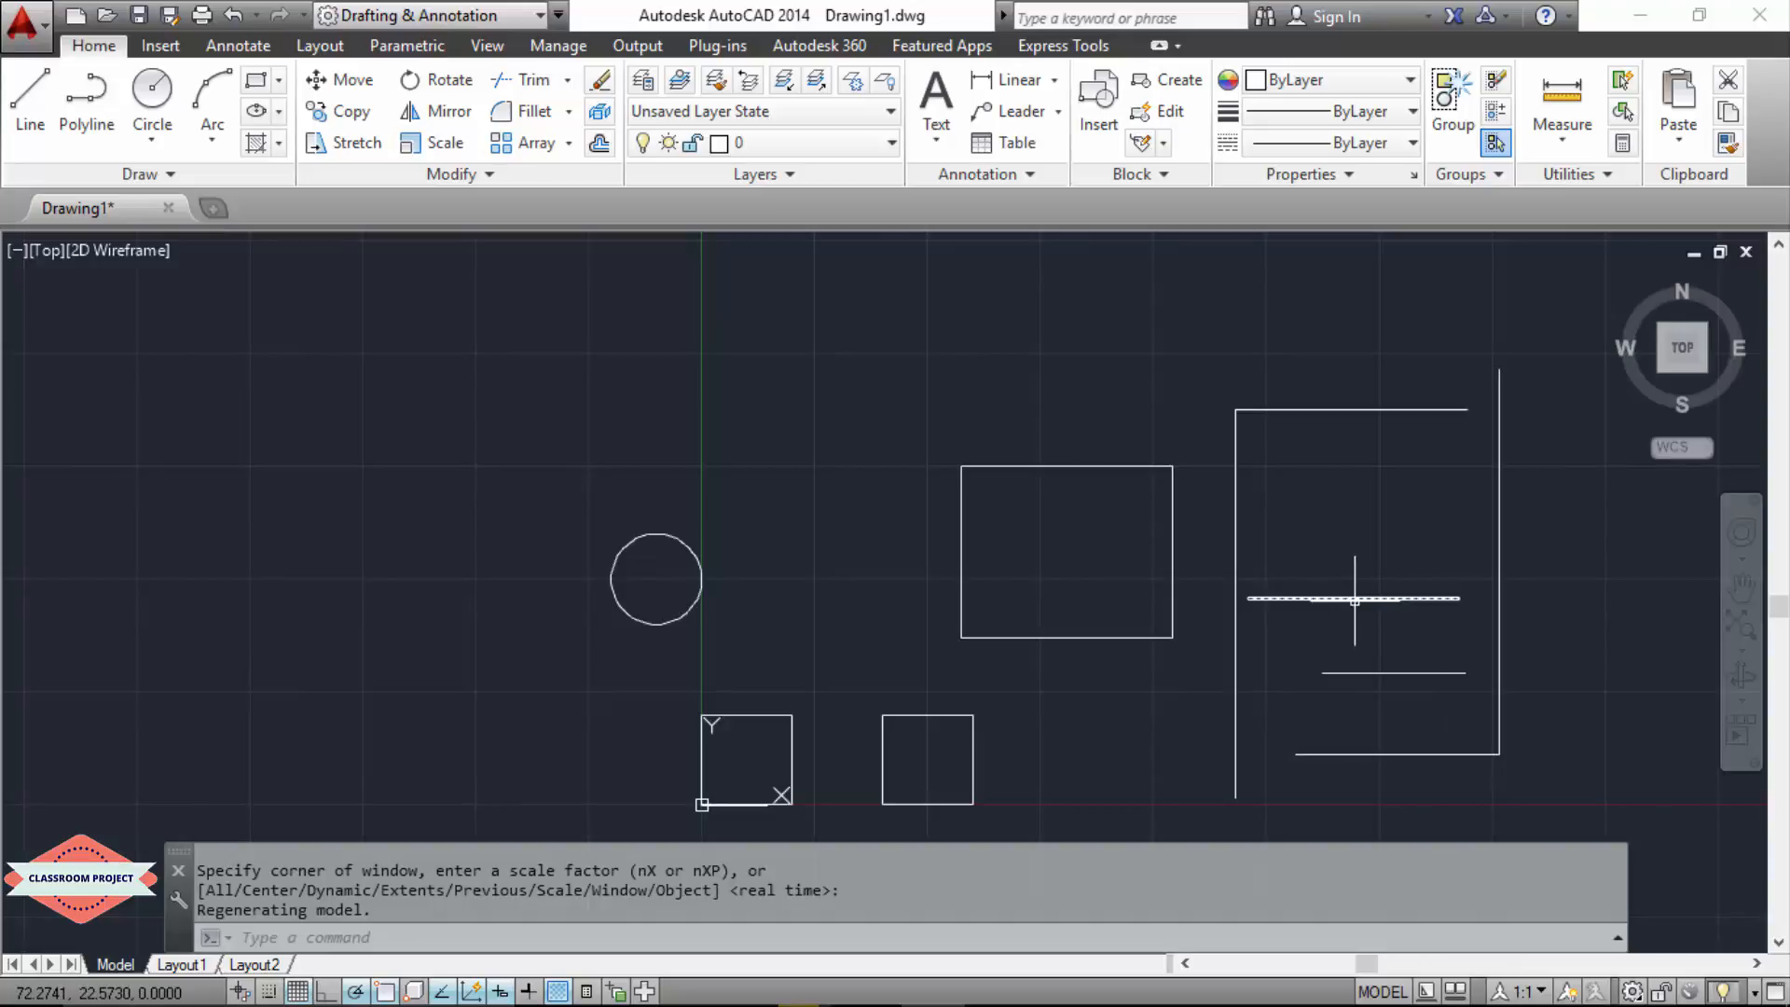
mouse_move(1355, 600)
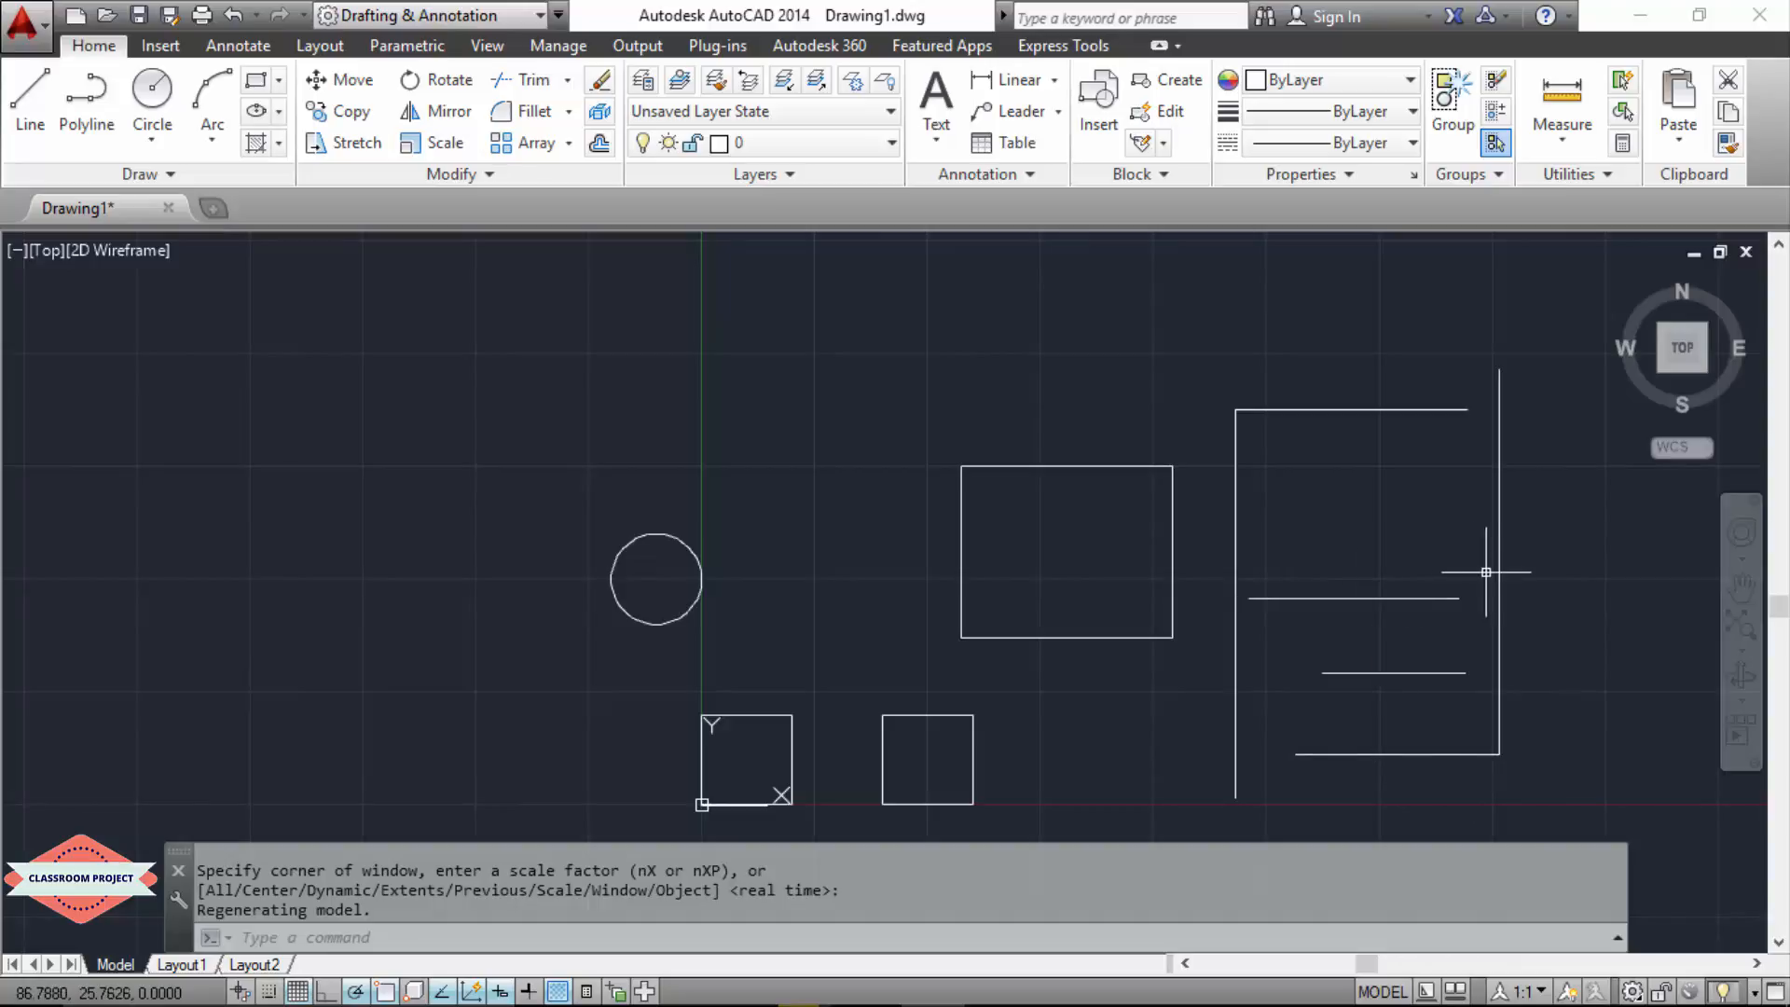
Step: Undo the last Extend and, with both long verticals as boundary edges, extend the upper inner horizontal line to meet them at both ends
key(ctrl+z)
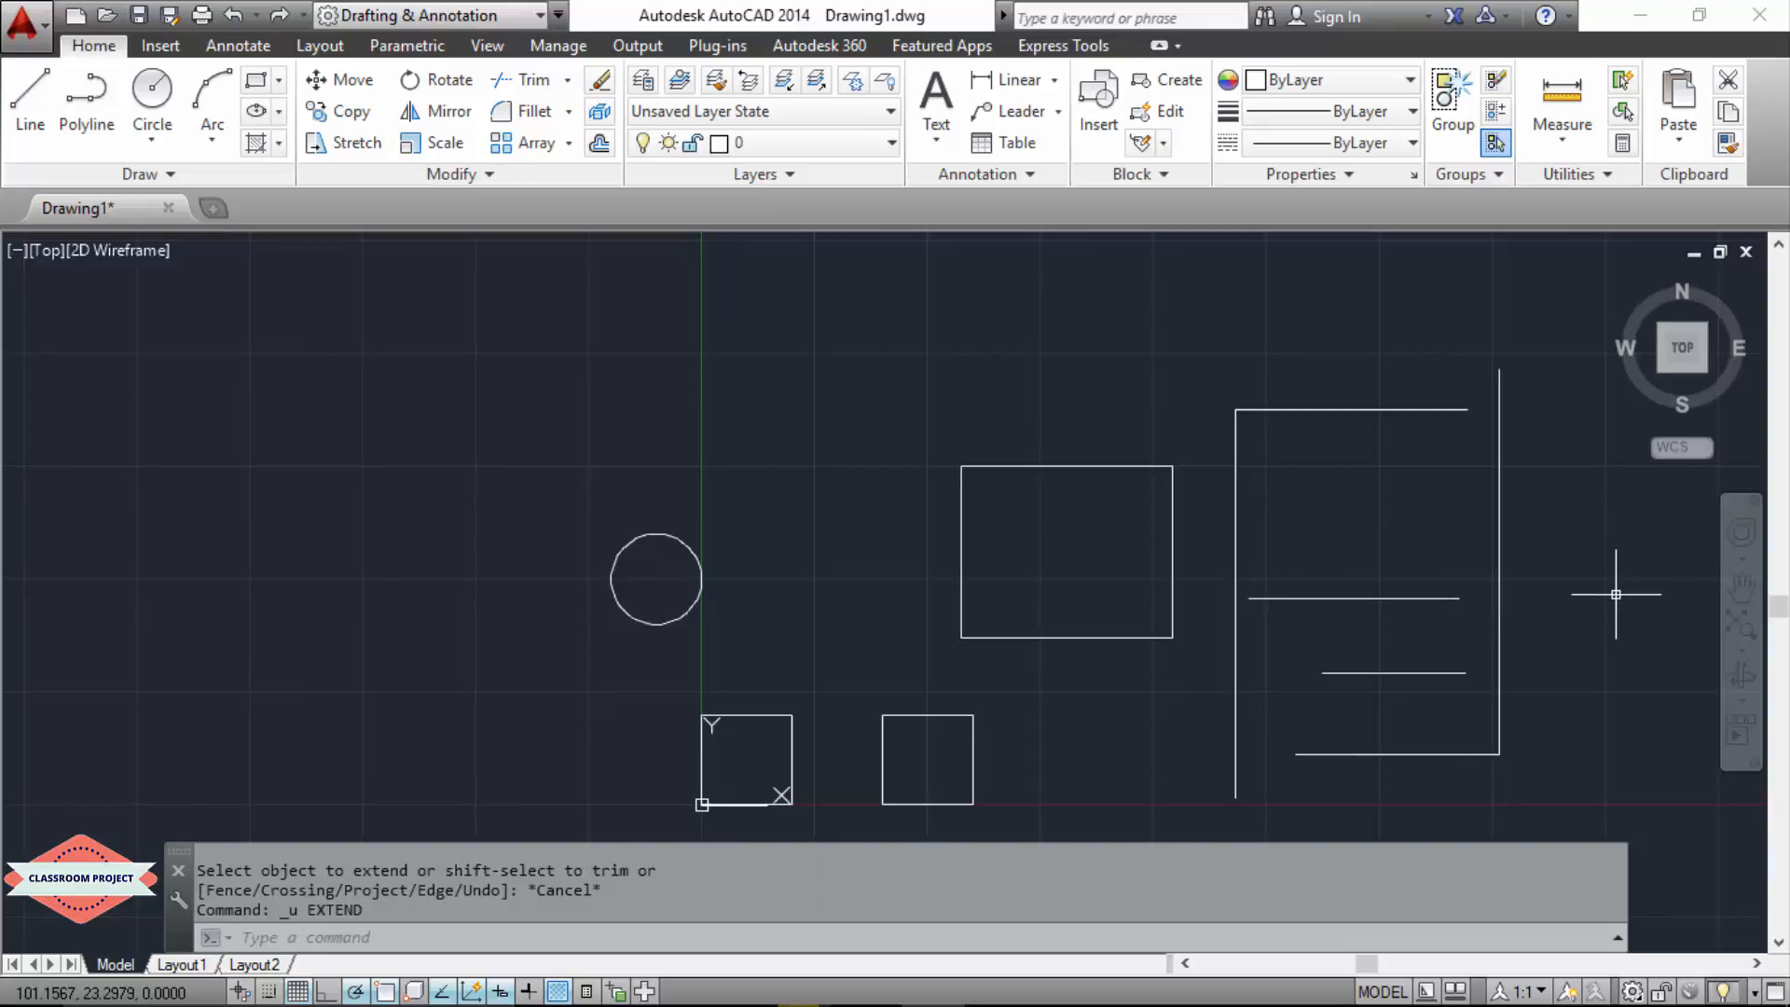
text(EX)
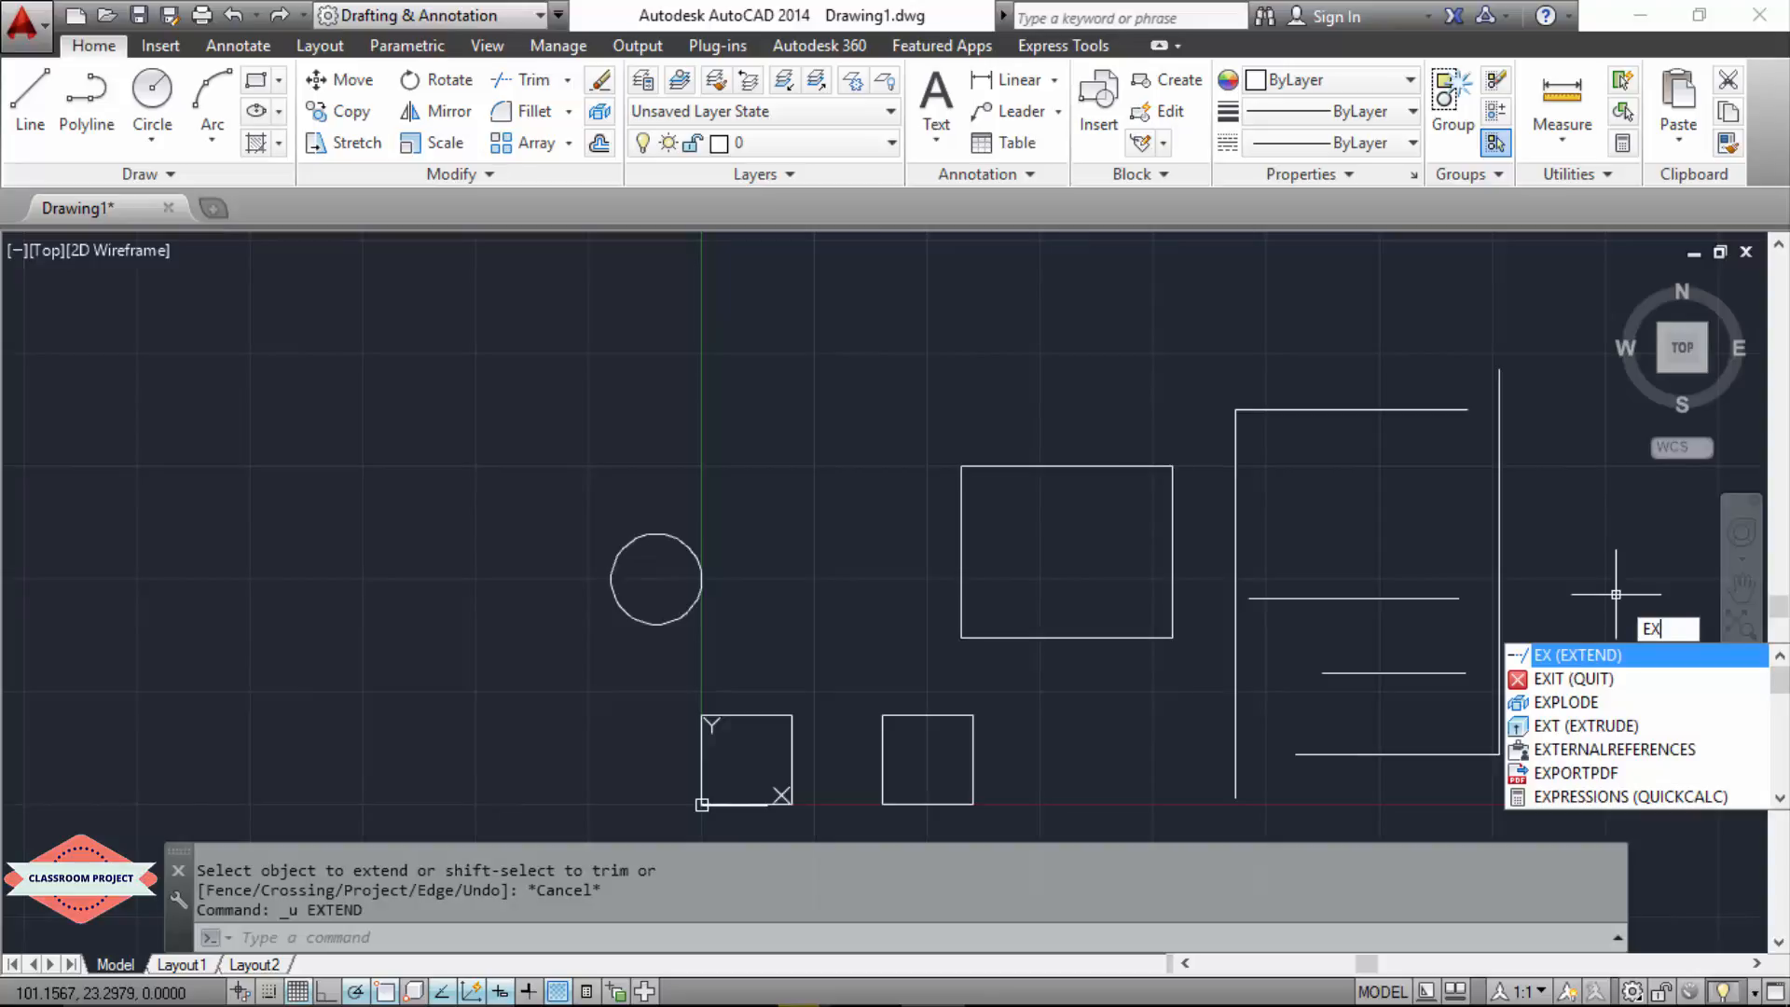
key(Return)
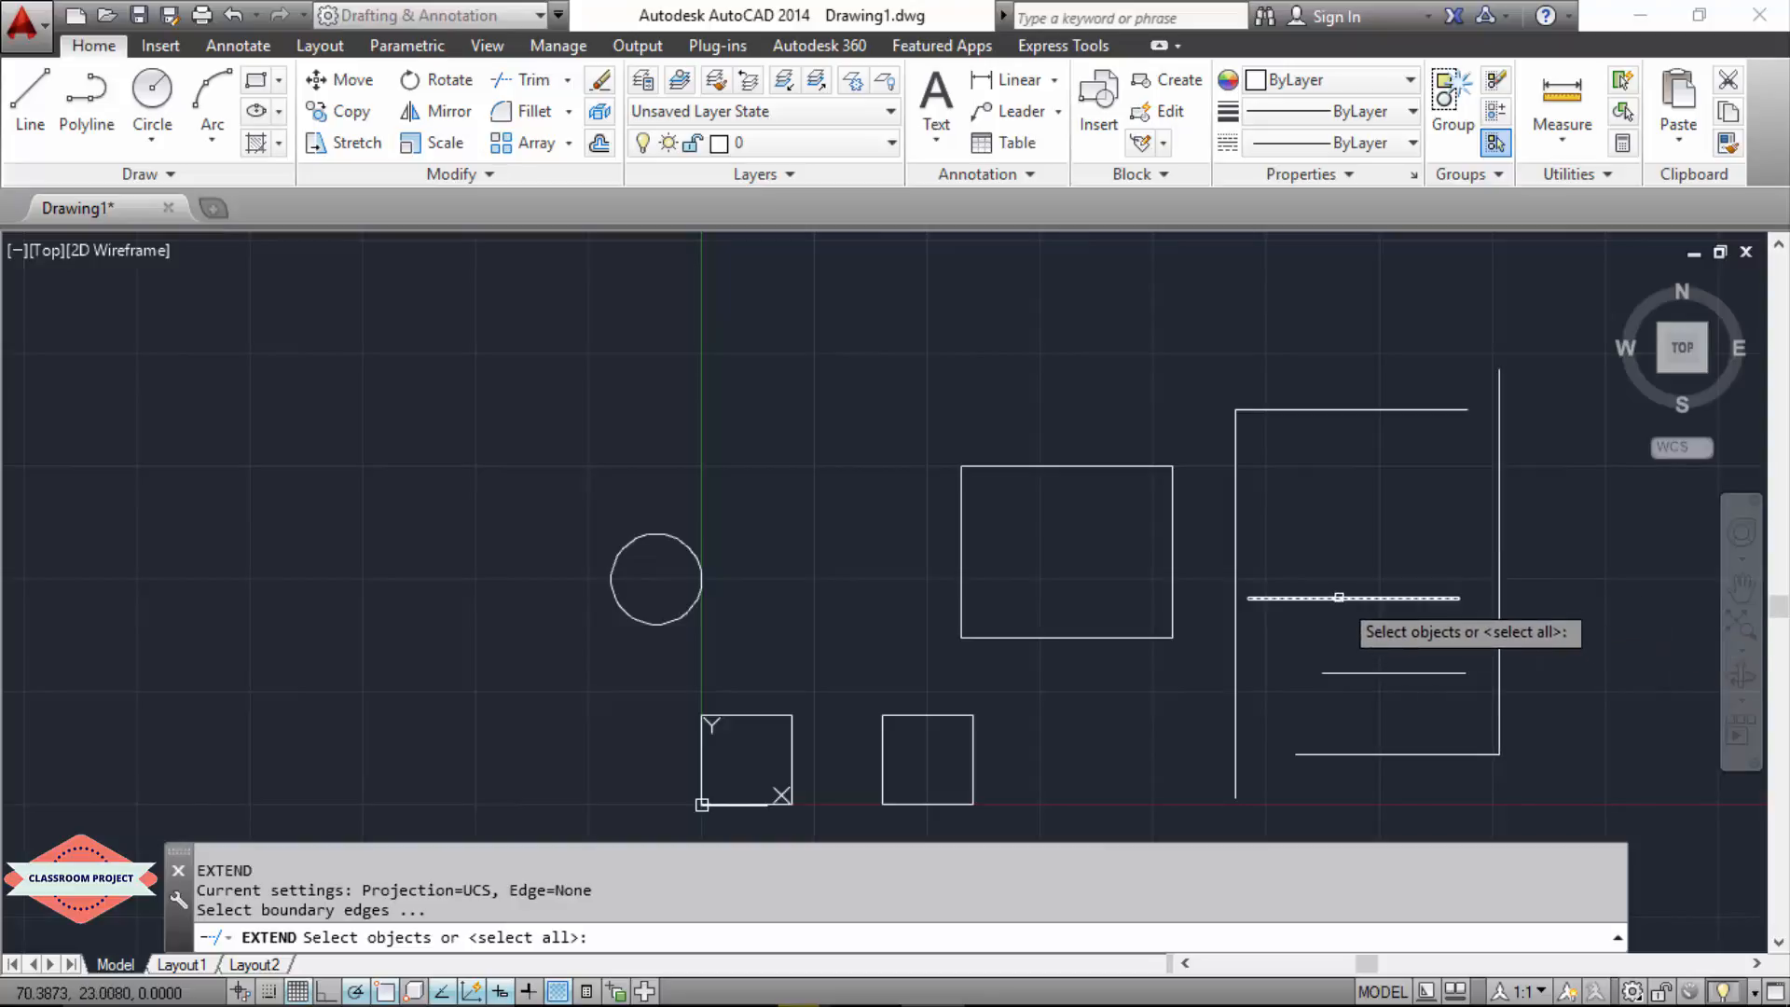
click(1499, 585)
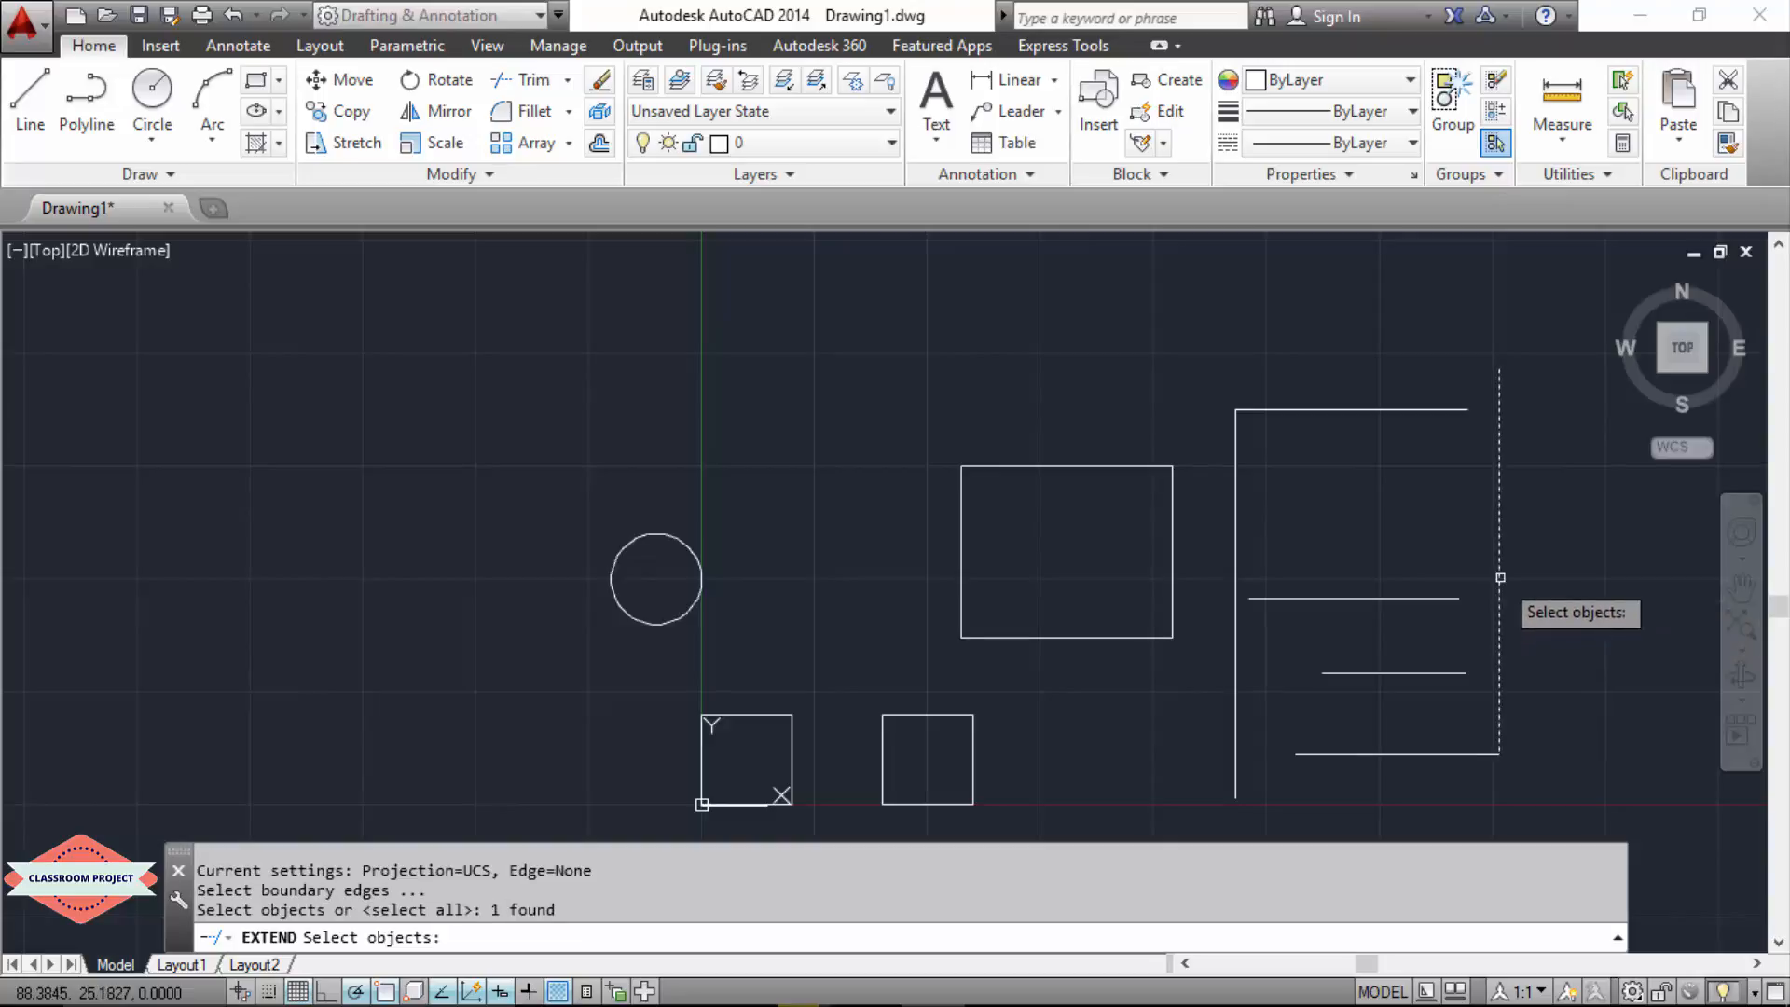
click(1236, 688)
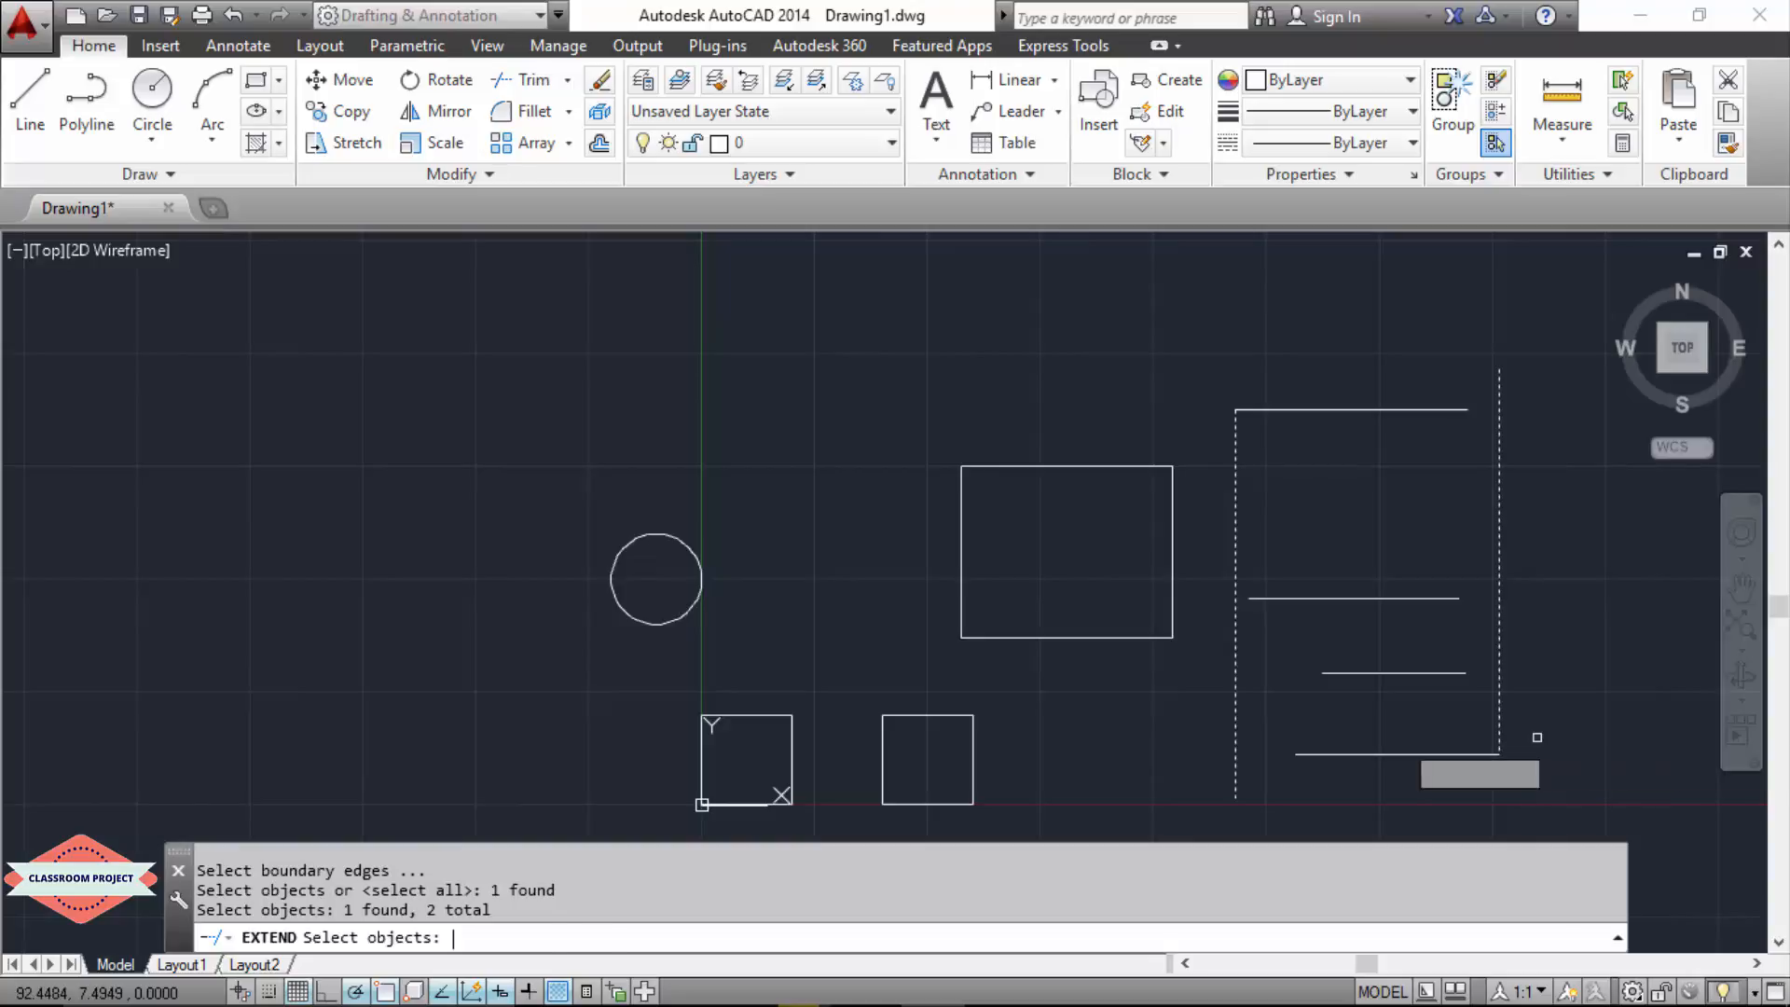
key(Return)
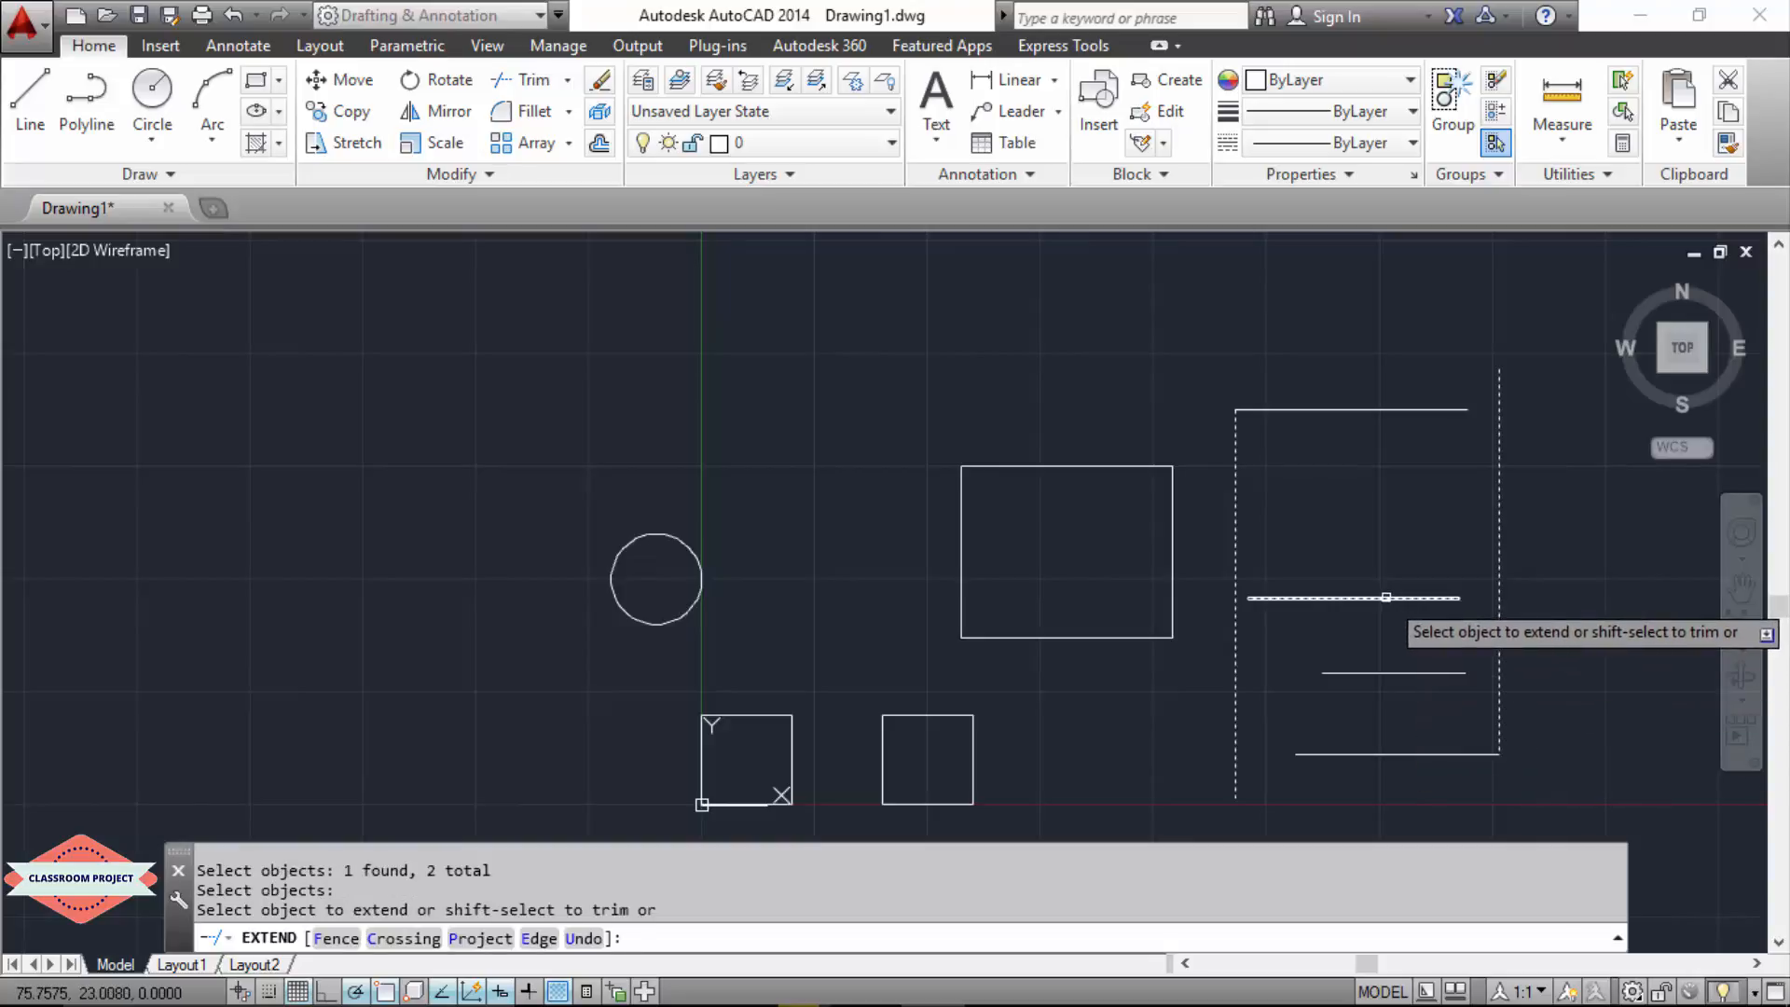
click(1386, 598)
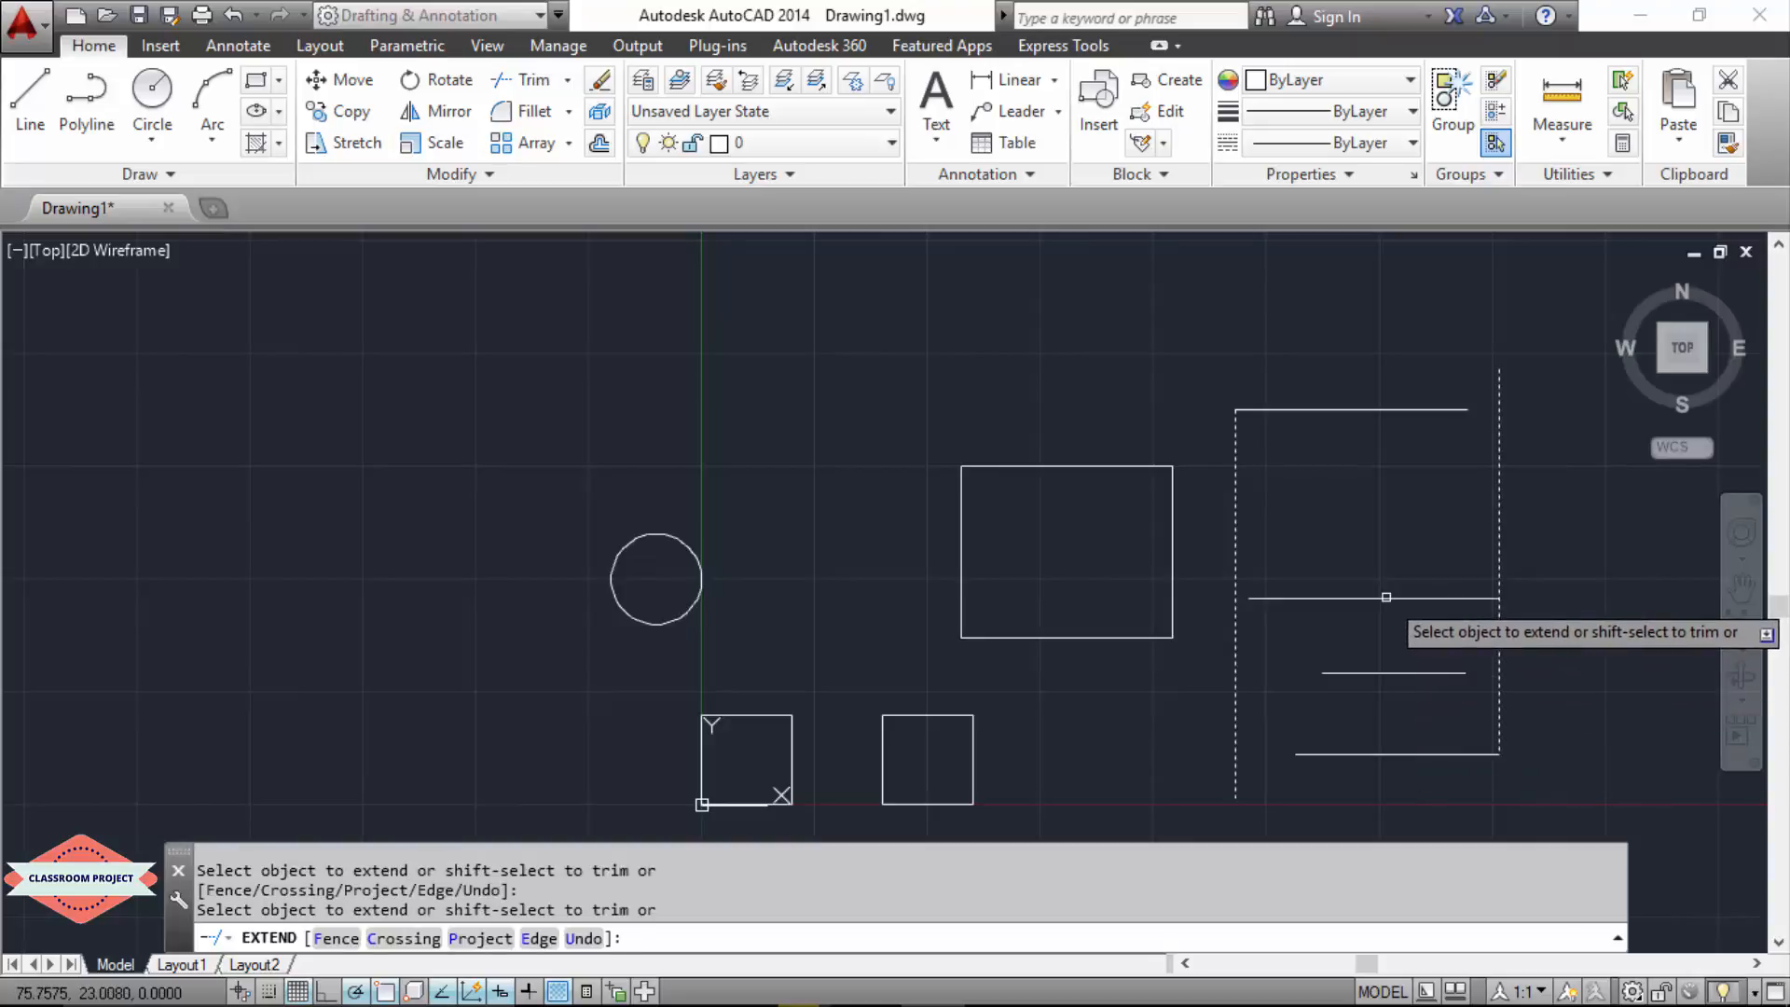
click(1255, 599)
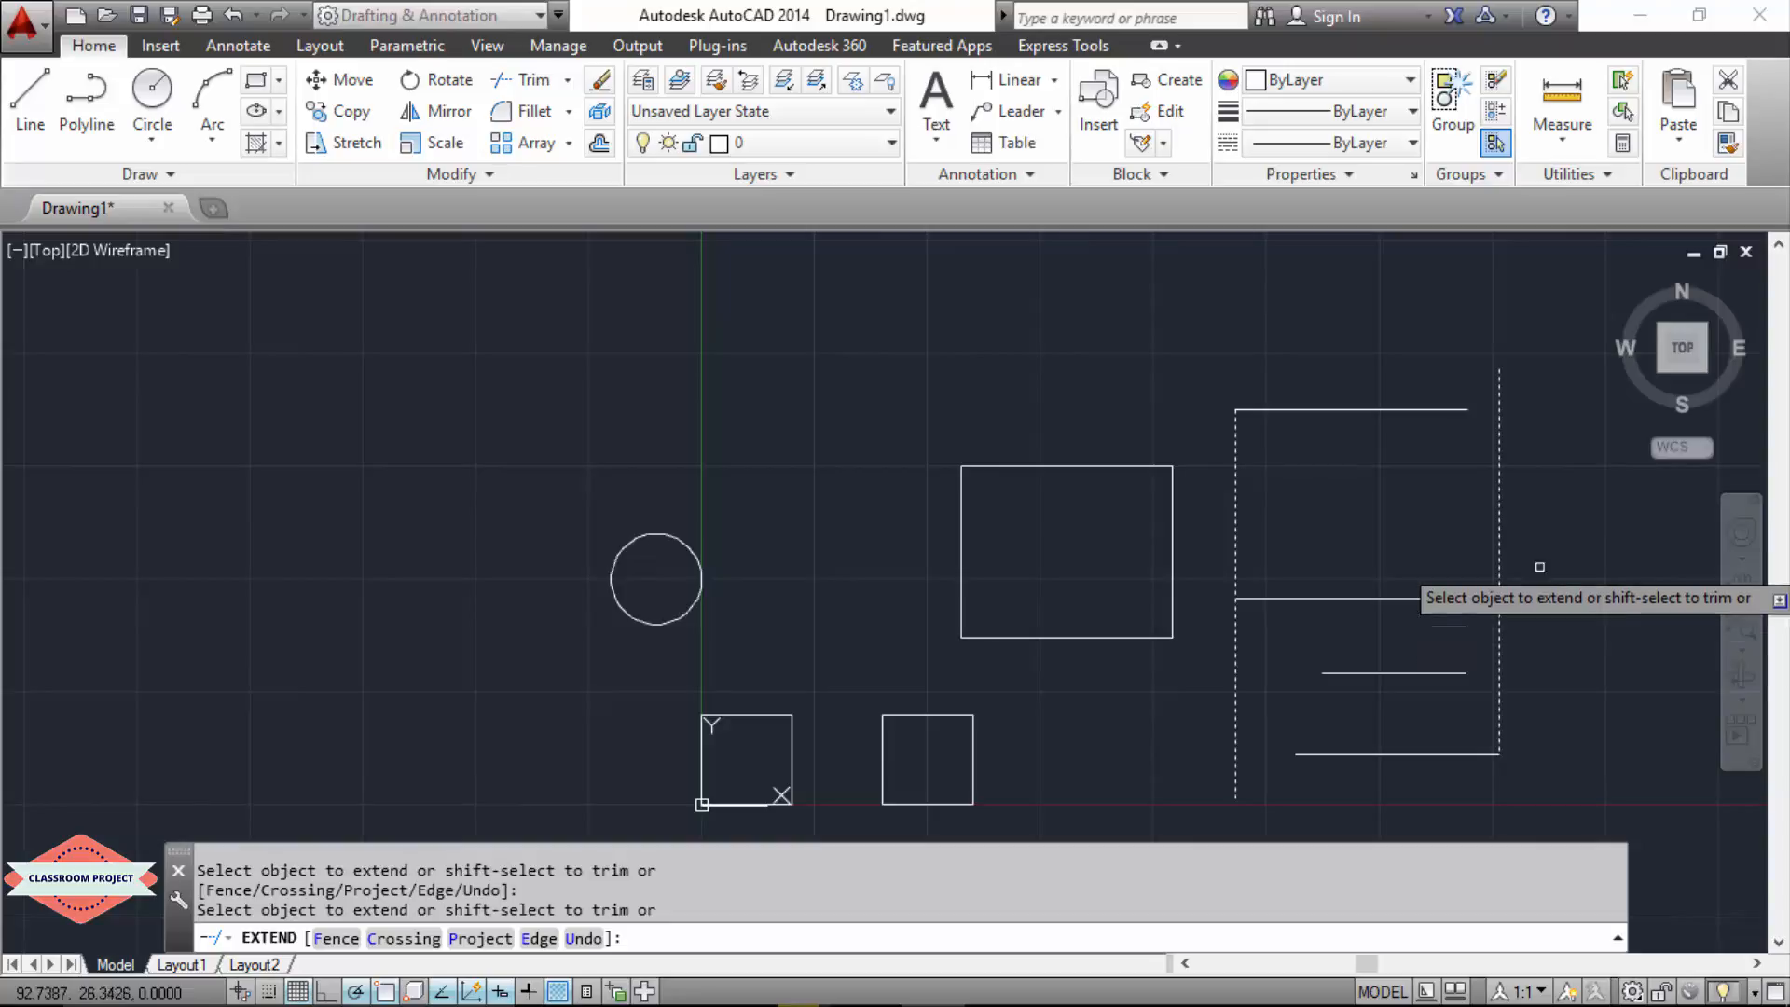
Step: Extend the top line to the right vertical, the base line to the left vertical, and the lower inner line to both
click(1380, 408)
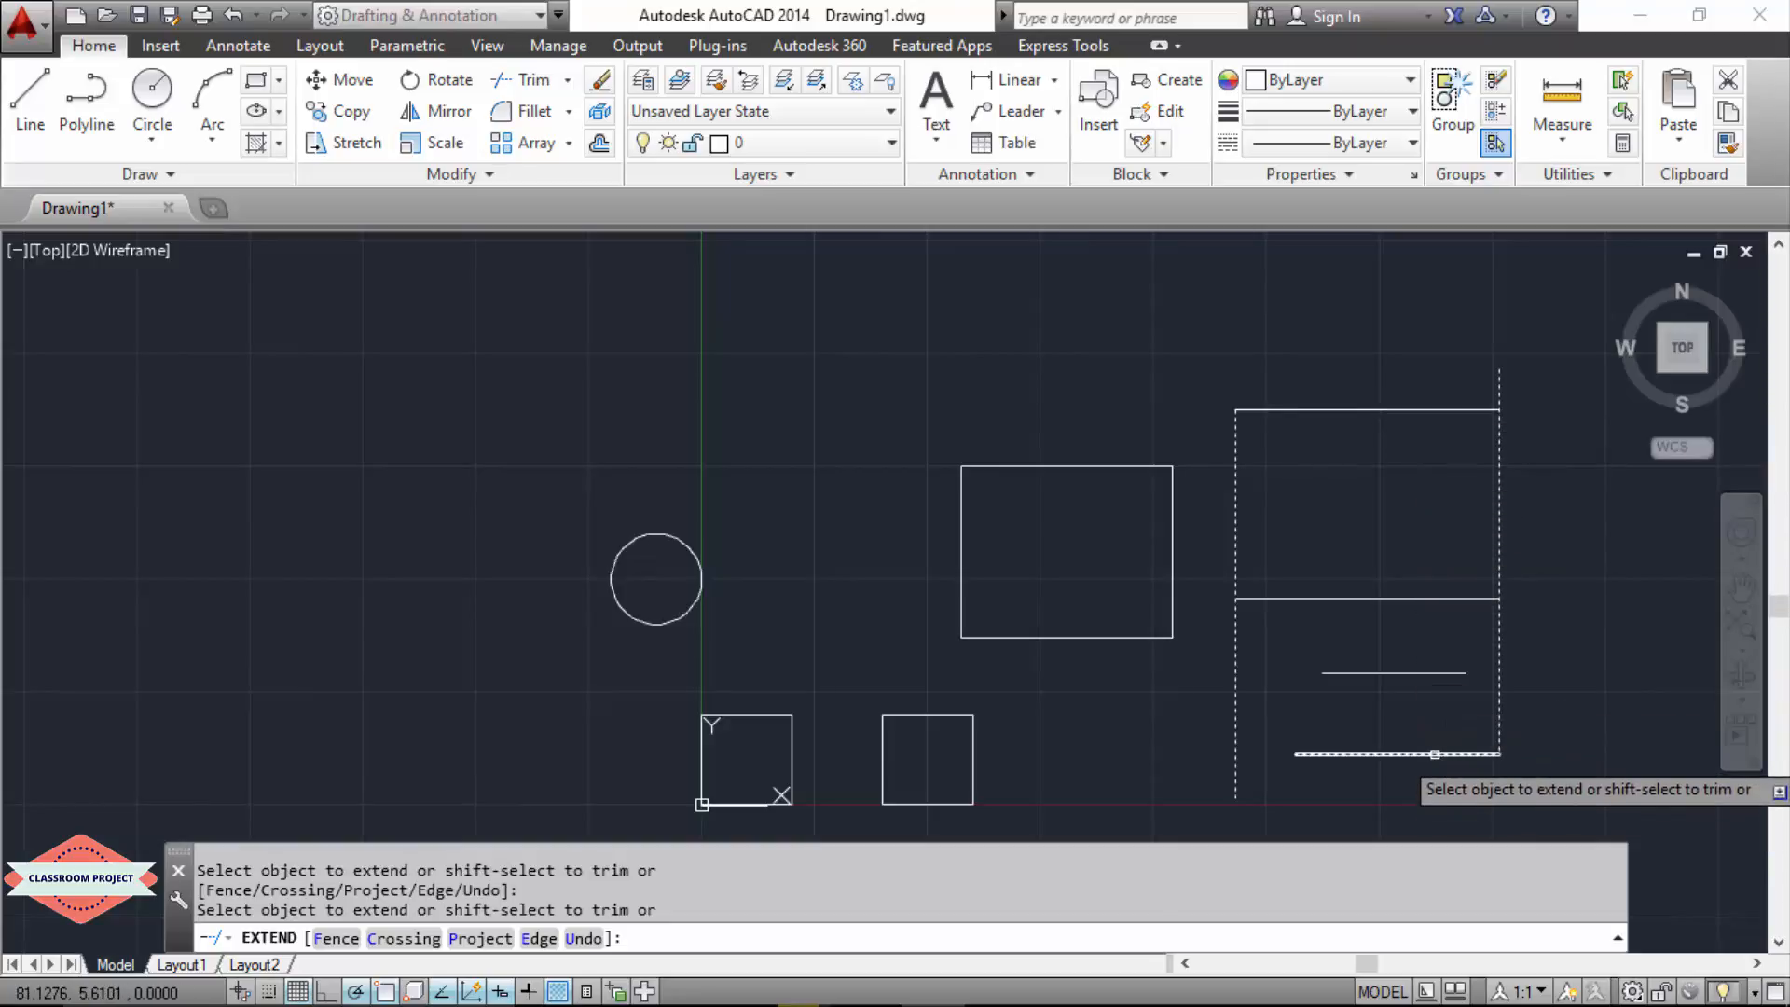
click(1450, 752)
click(1303, 750)
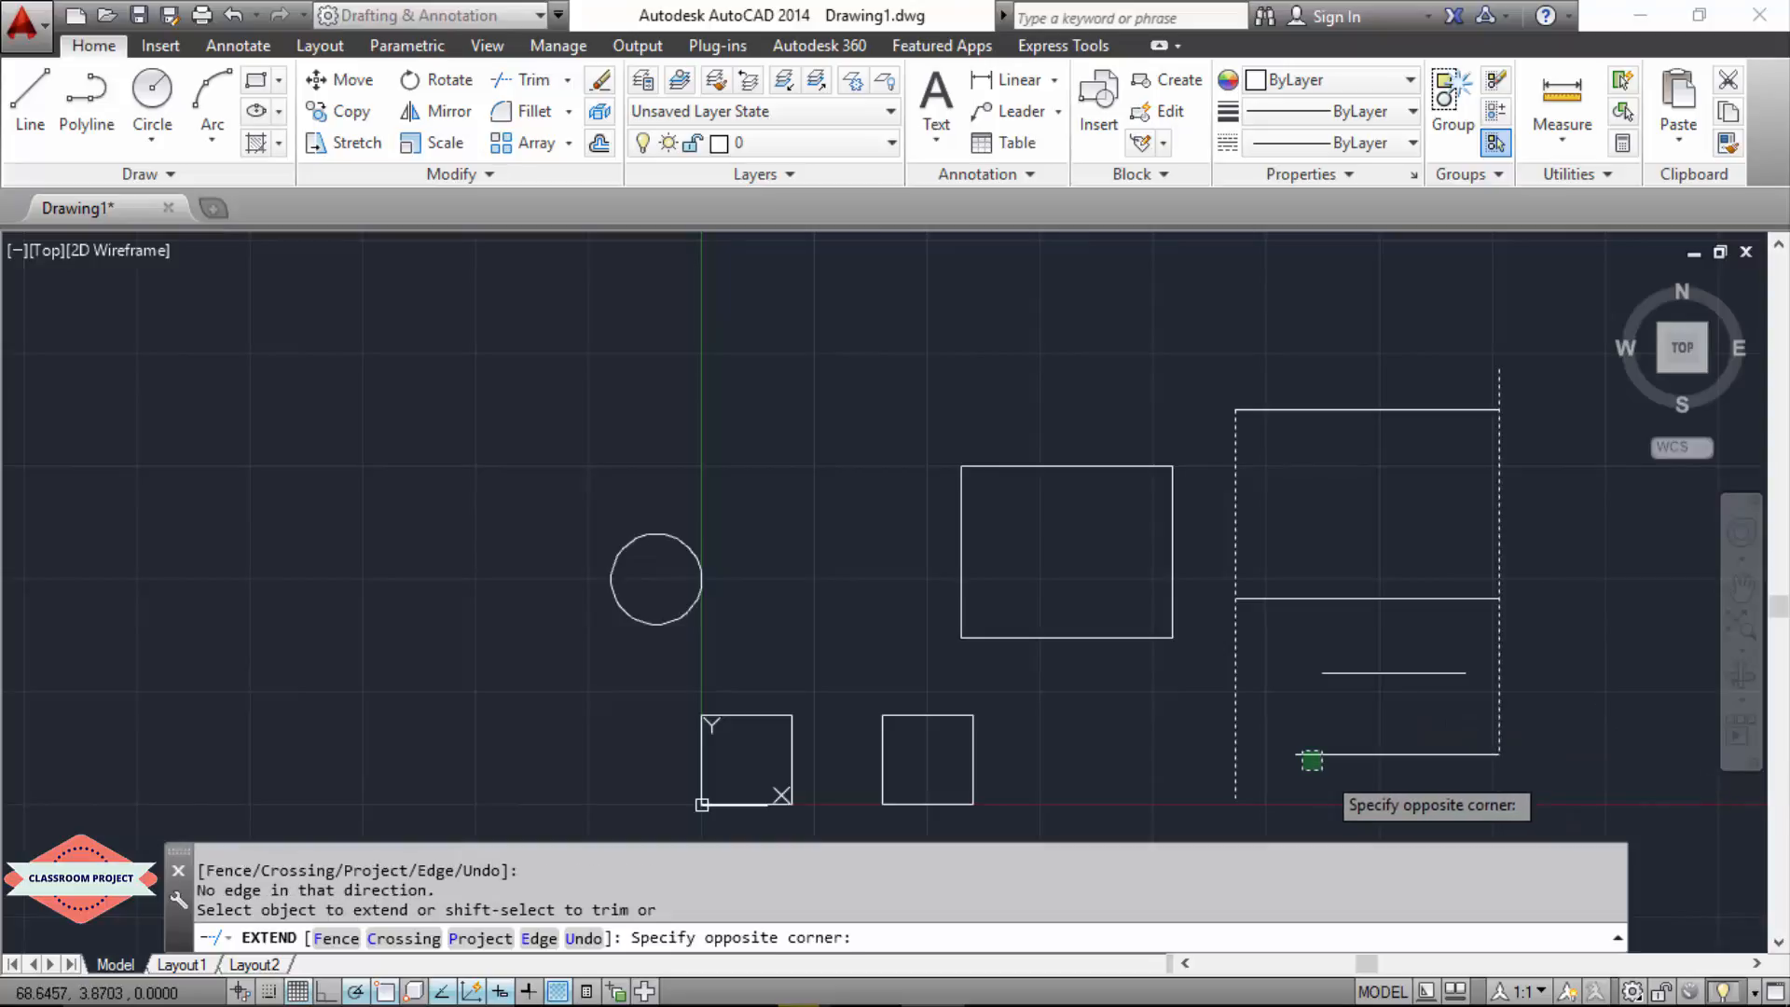
click(1318, 759)
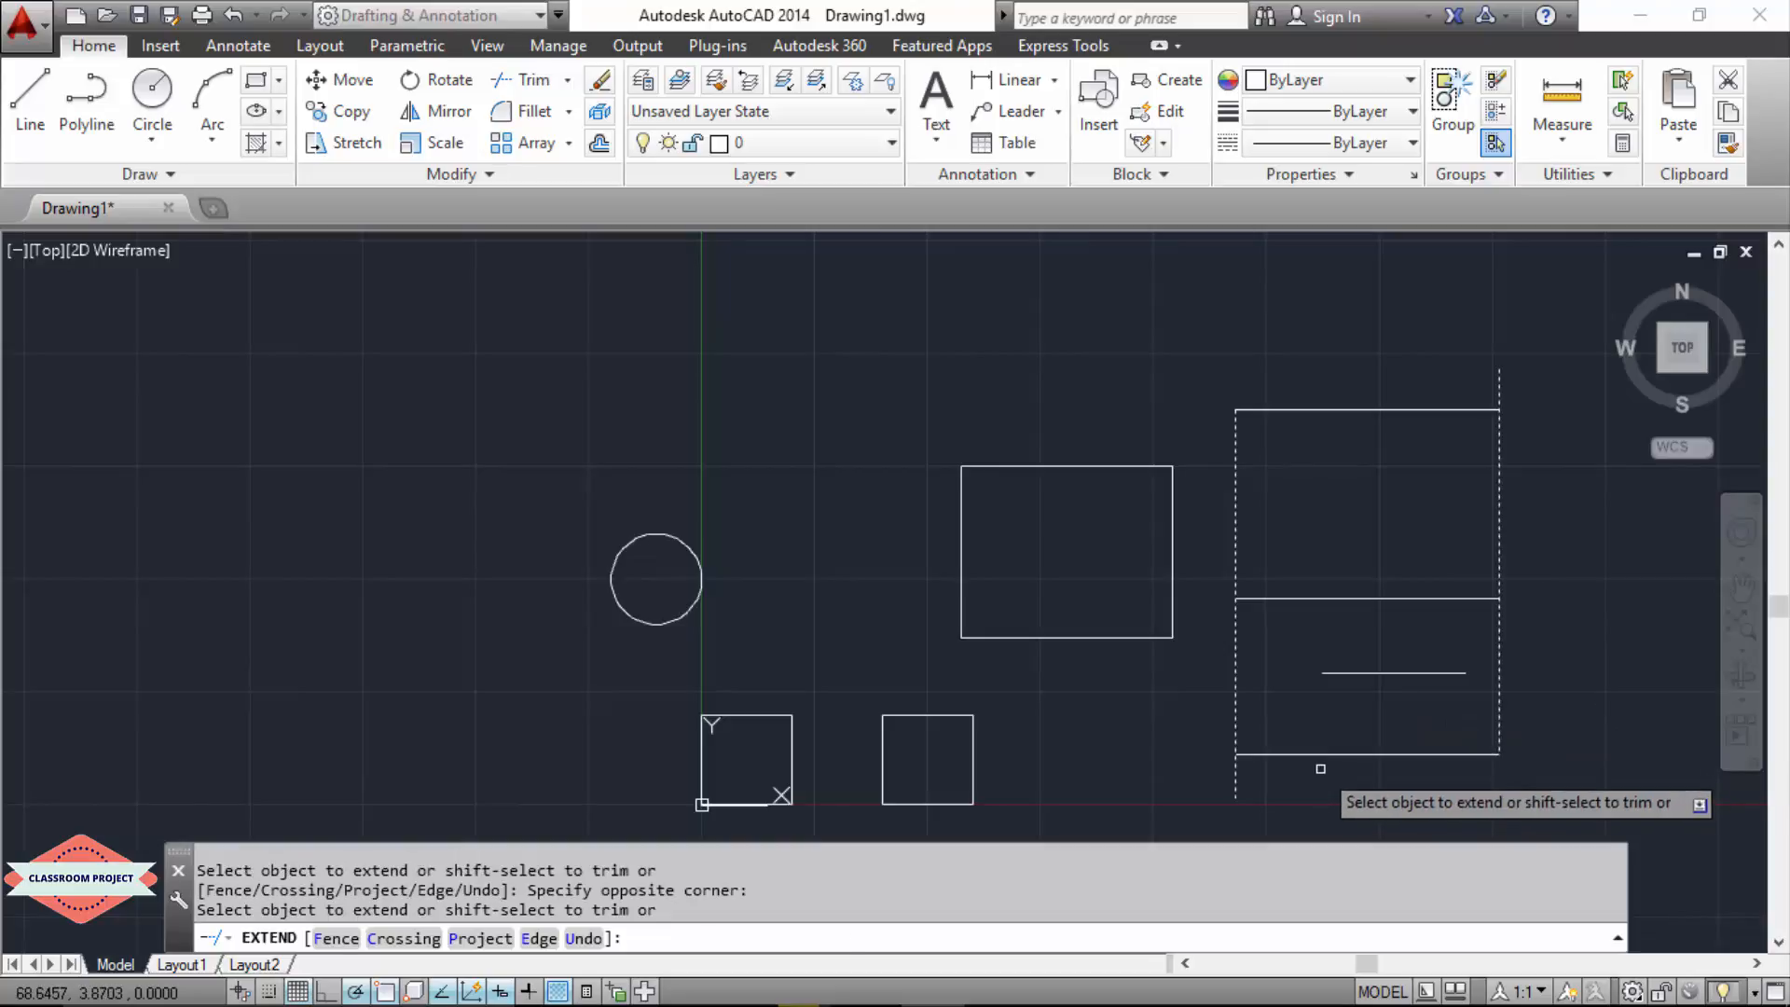
click(1361, 671)
click(1459, 674)
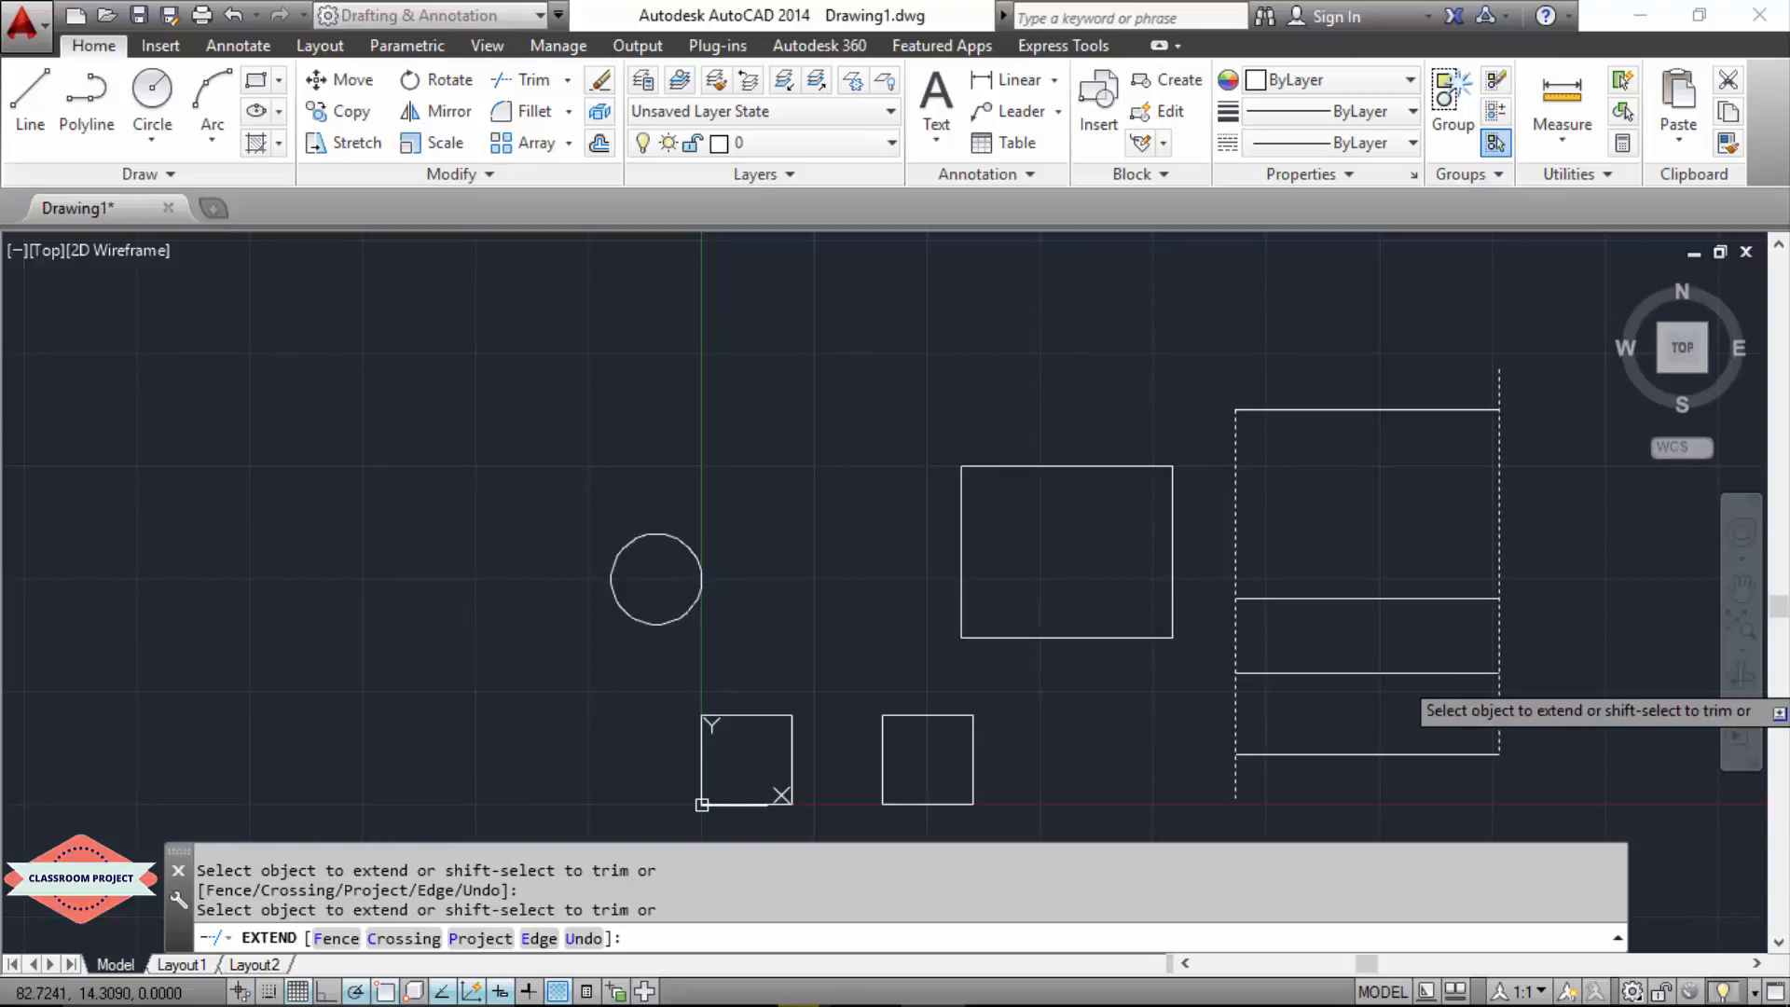
key(Return)
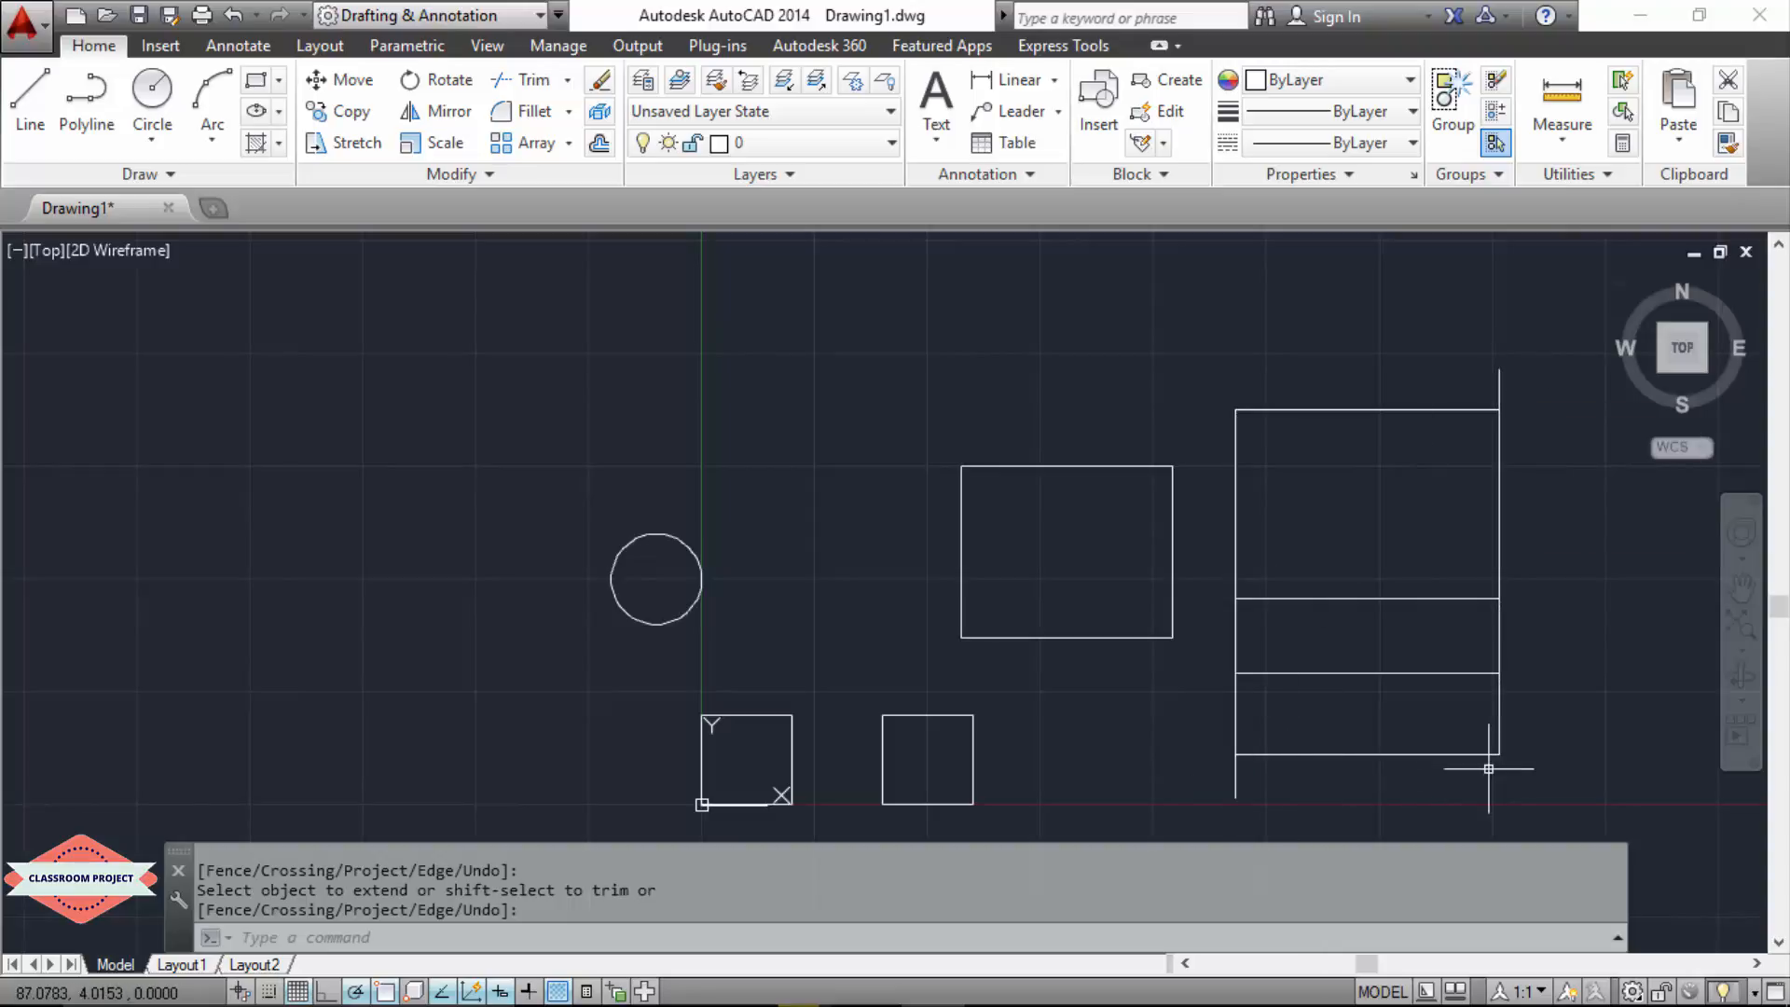
Step: Undo the last Trim and trim the verticals' ends above the top line and below the base line, using those two horizontals as cutting edges
key(ctrl+z)
text(T)
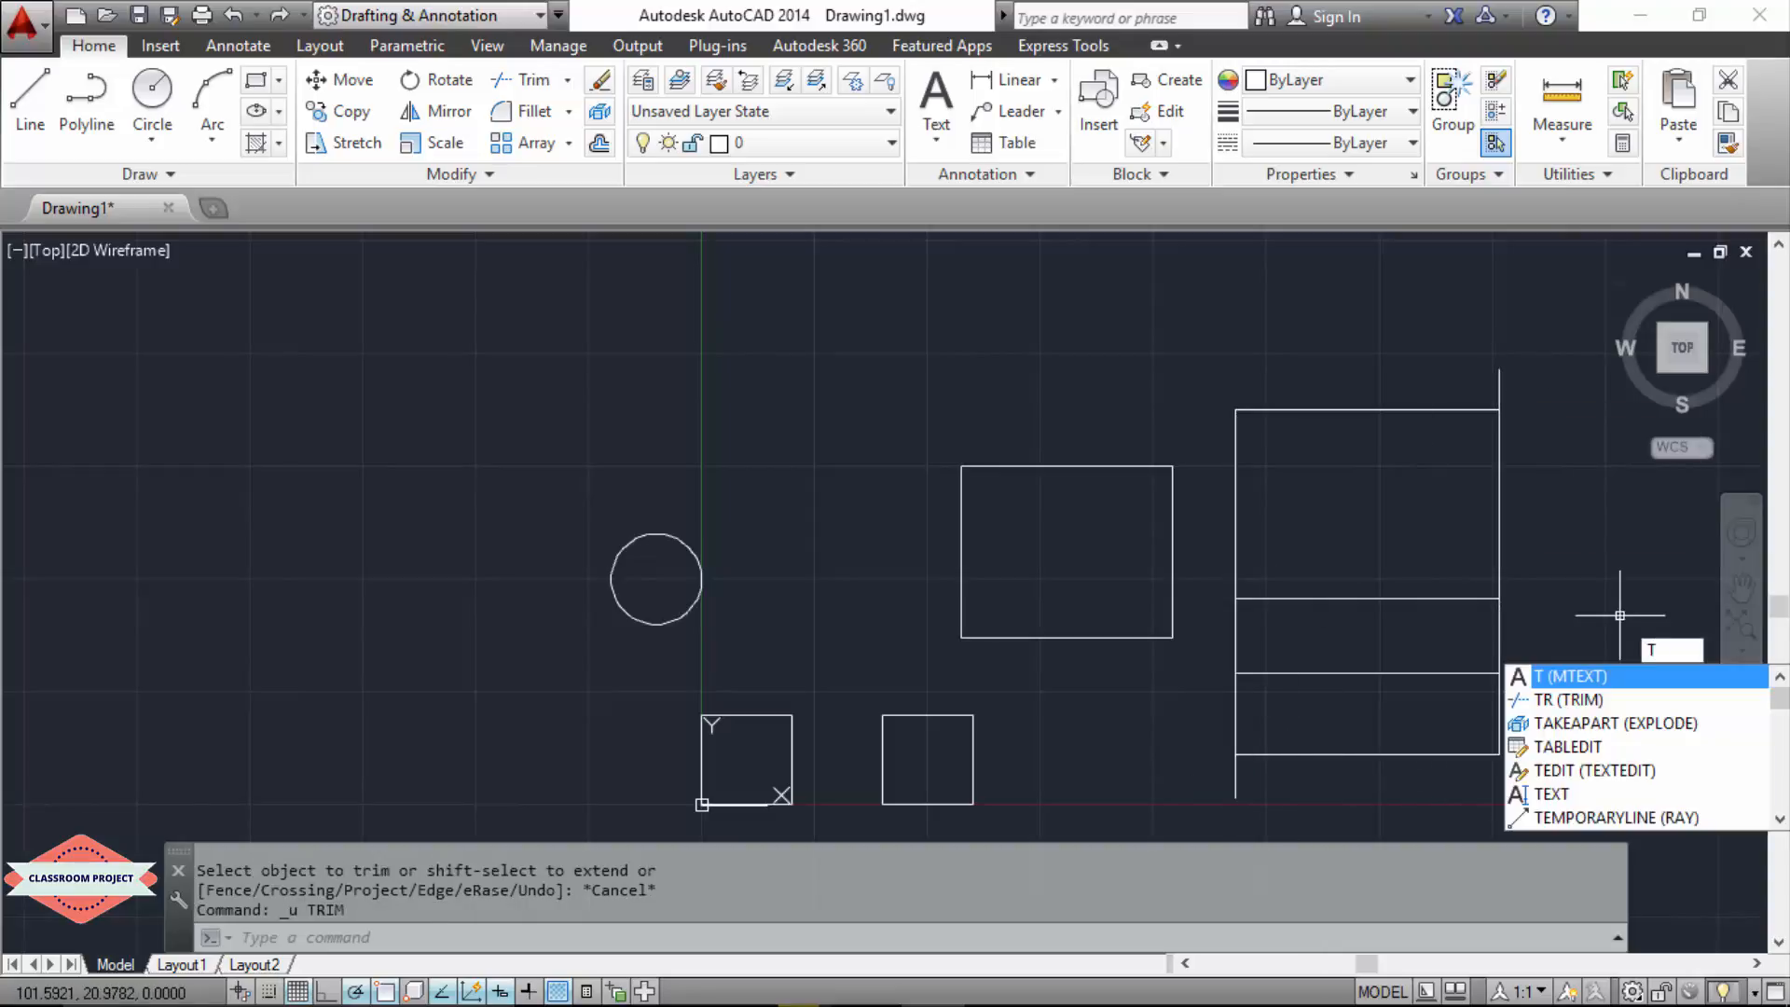
text(RIM)
key(Return)
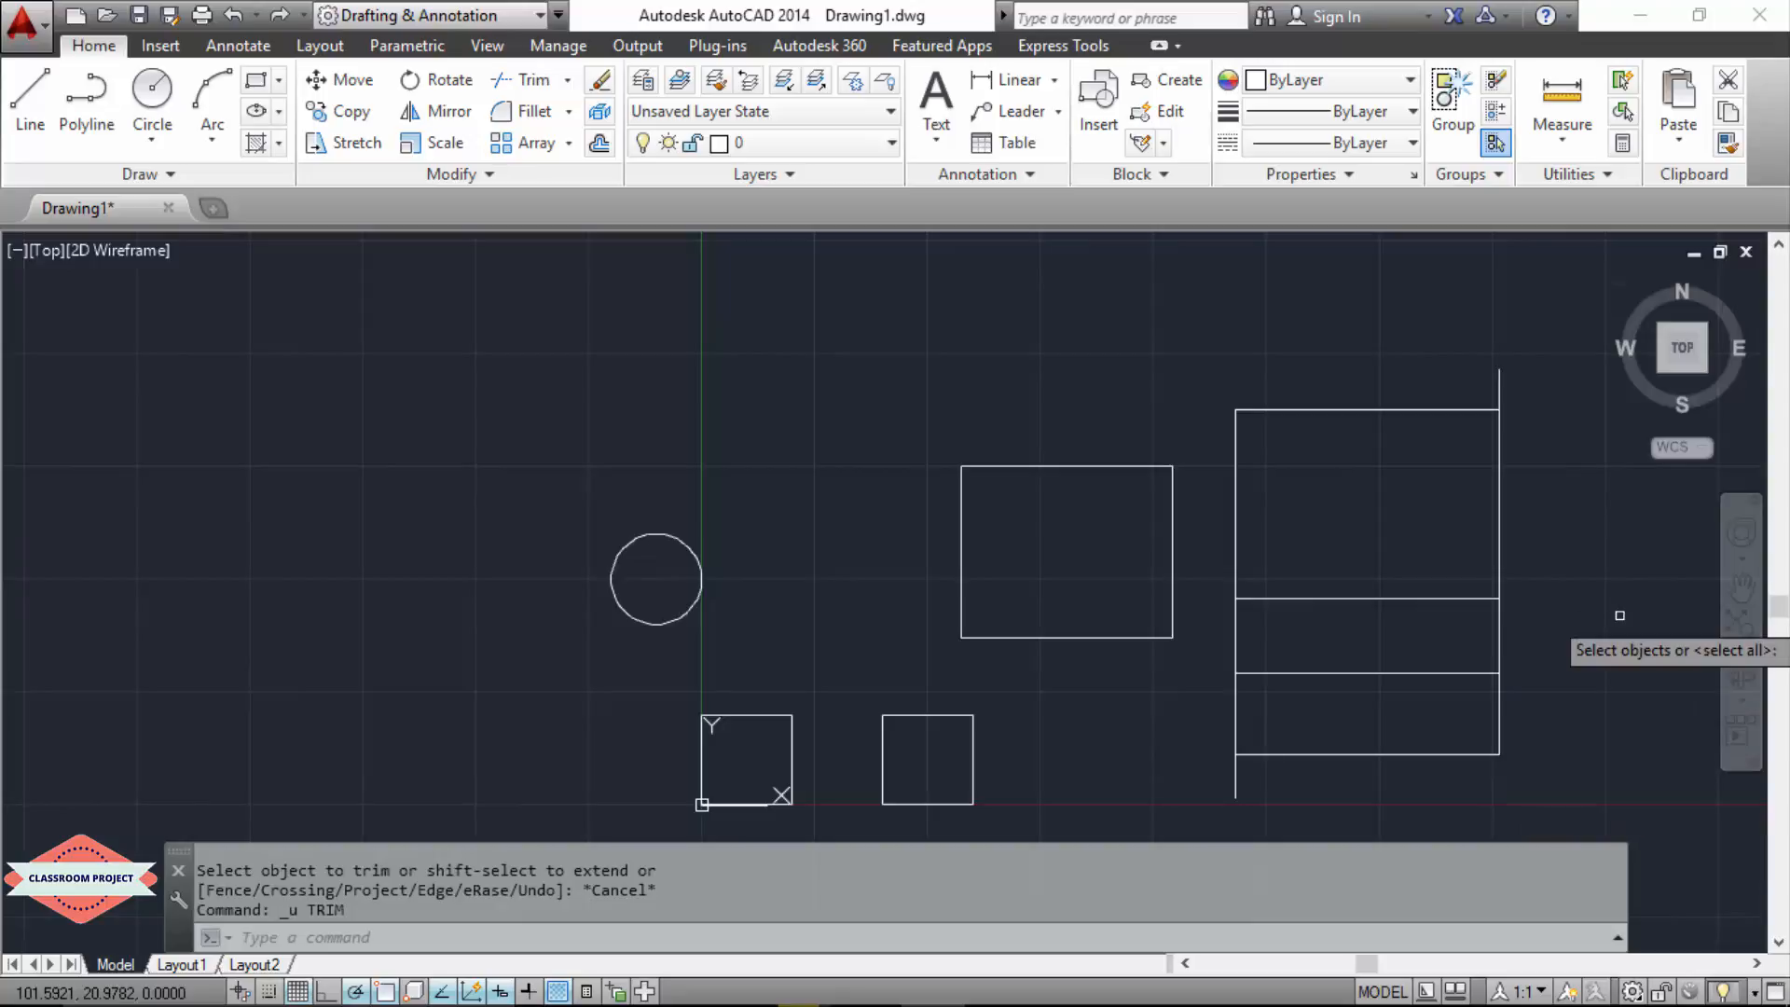
click(1419, 408)
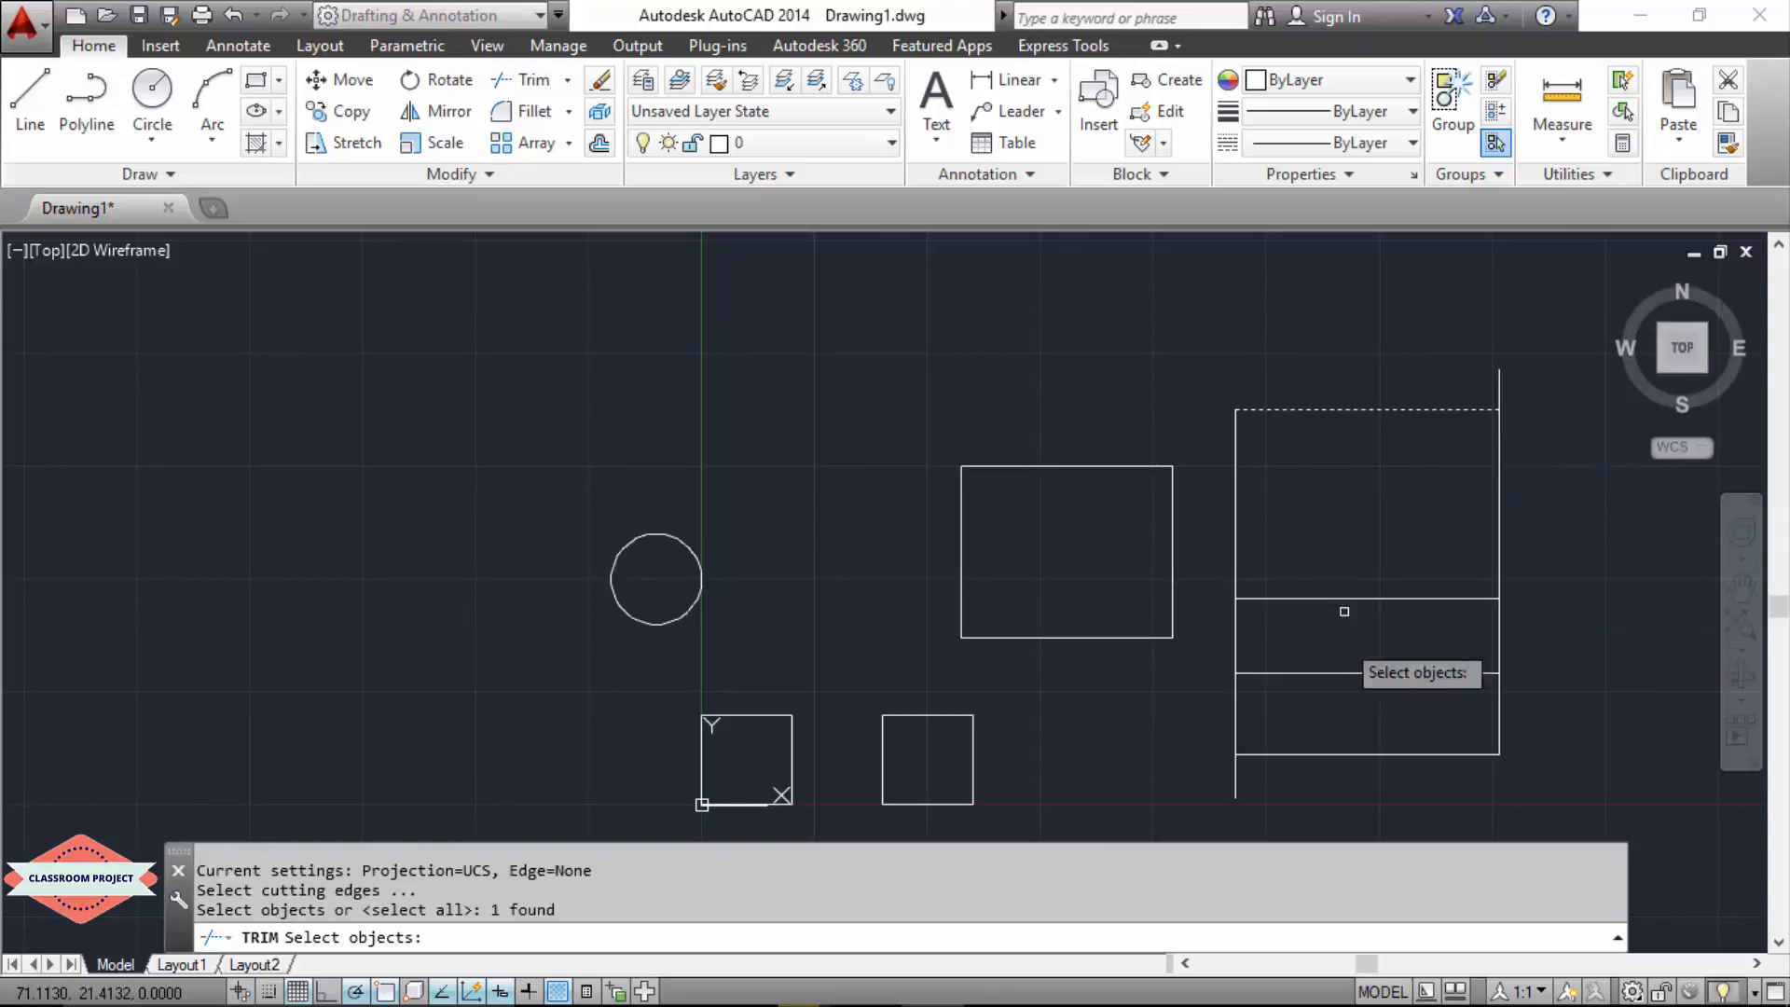
click(1319, 752)
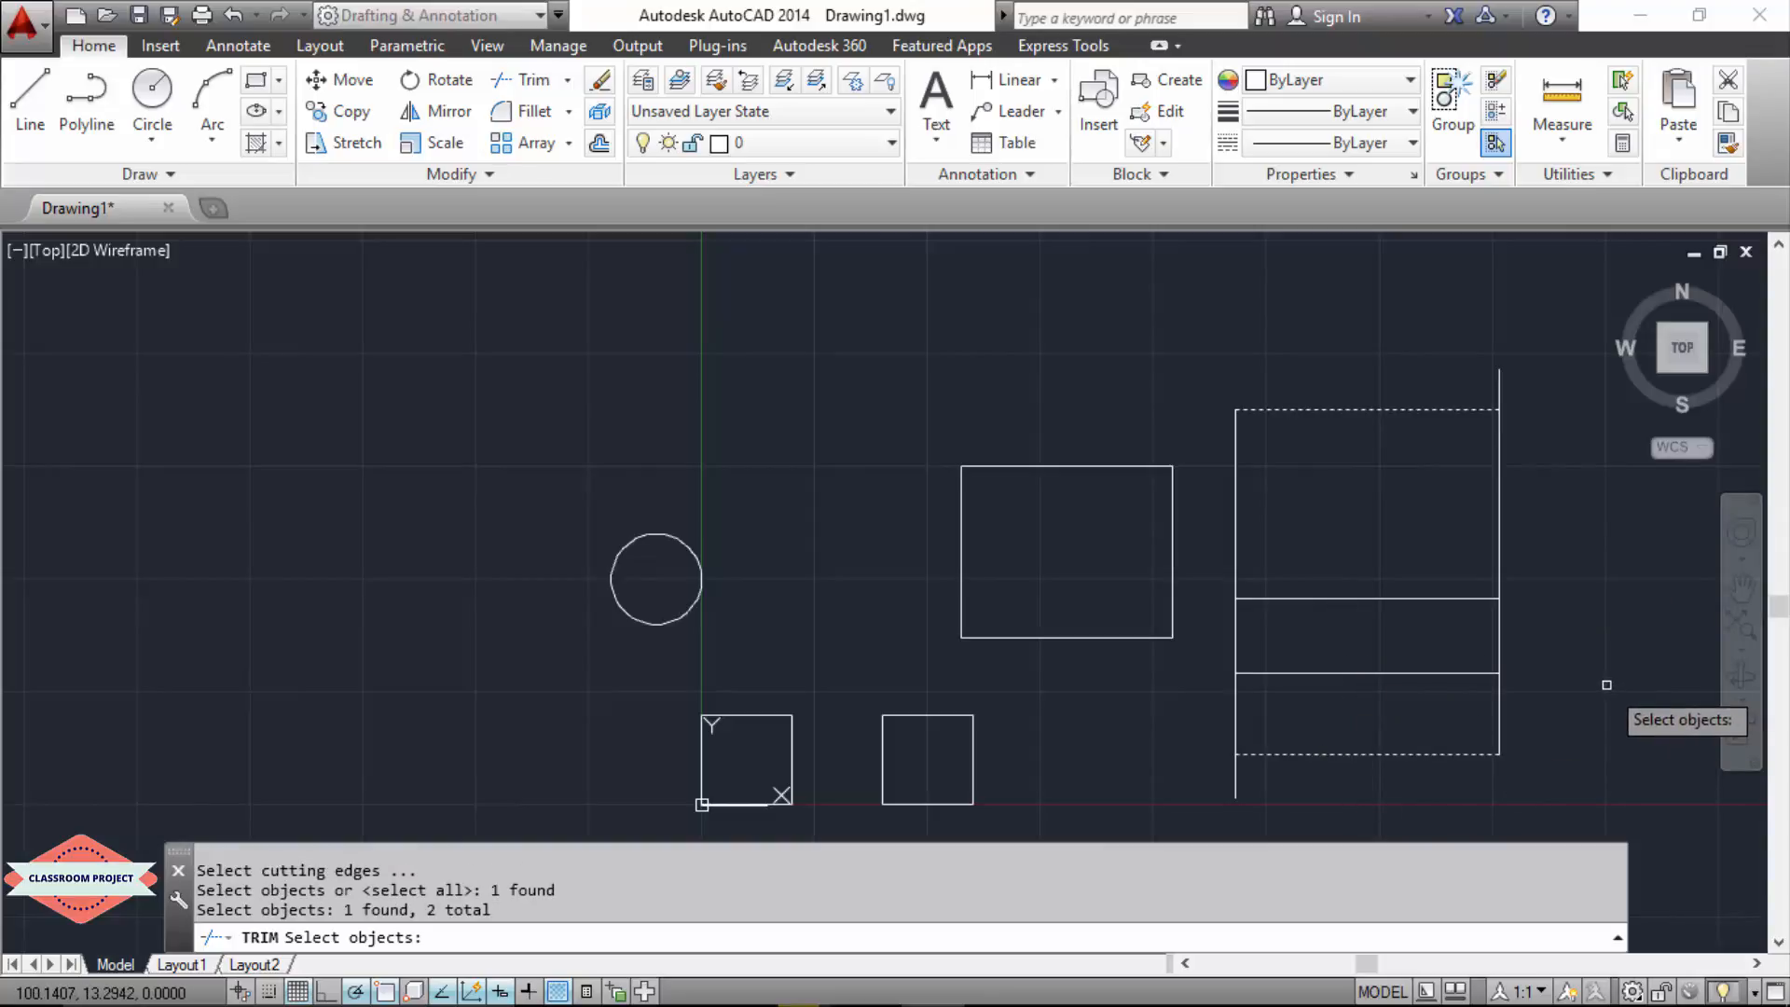
key(Return)
click(1498, 390)
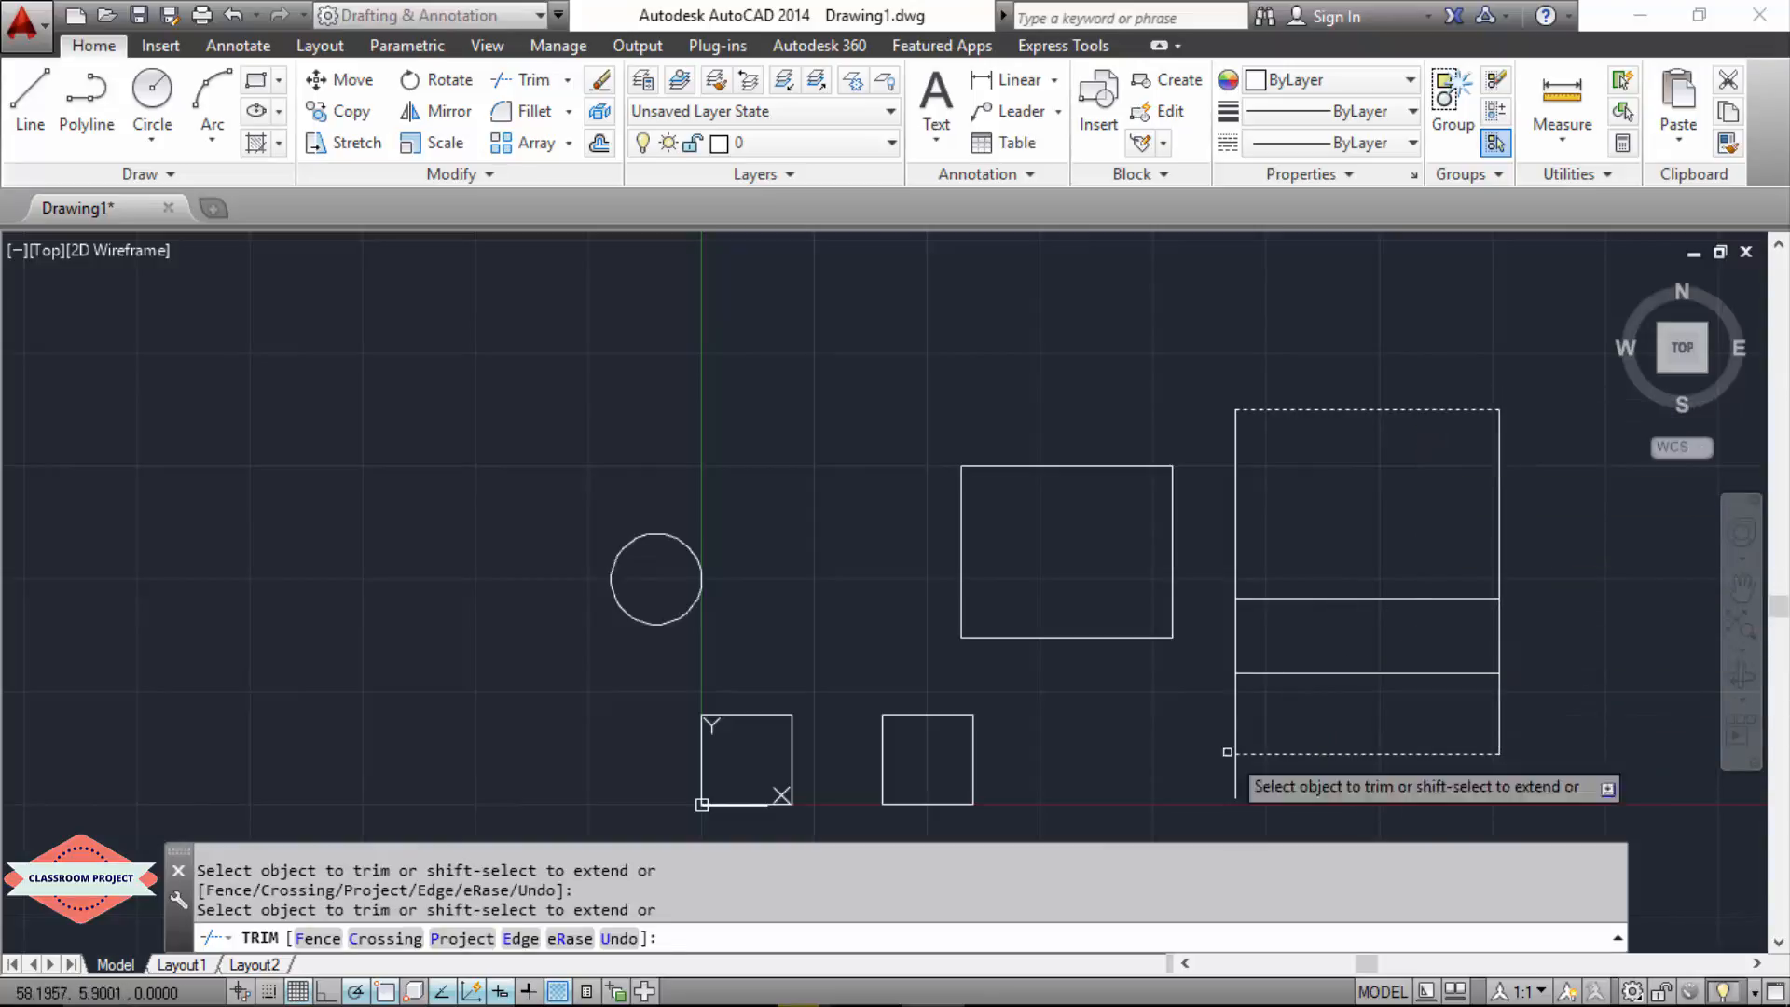
click(1235, 779)
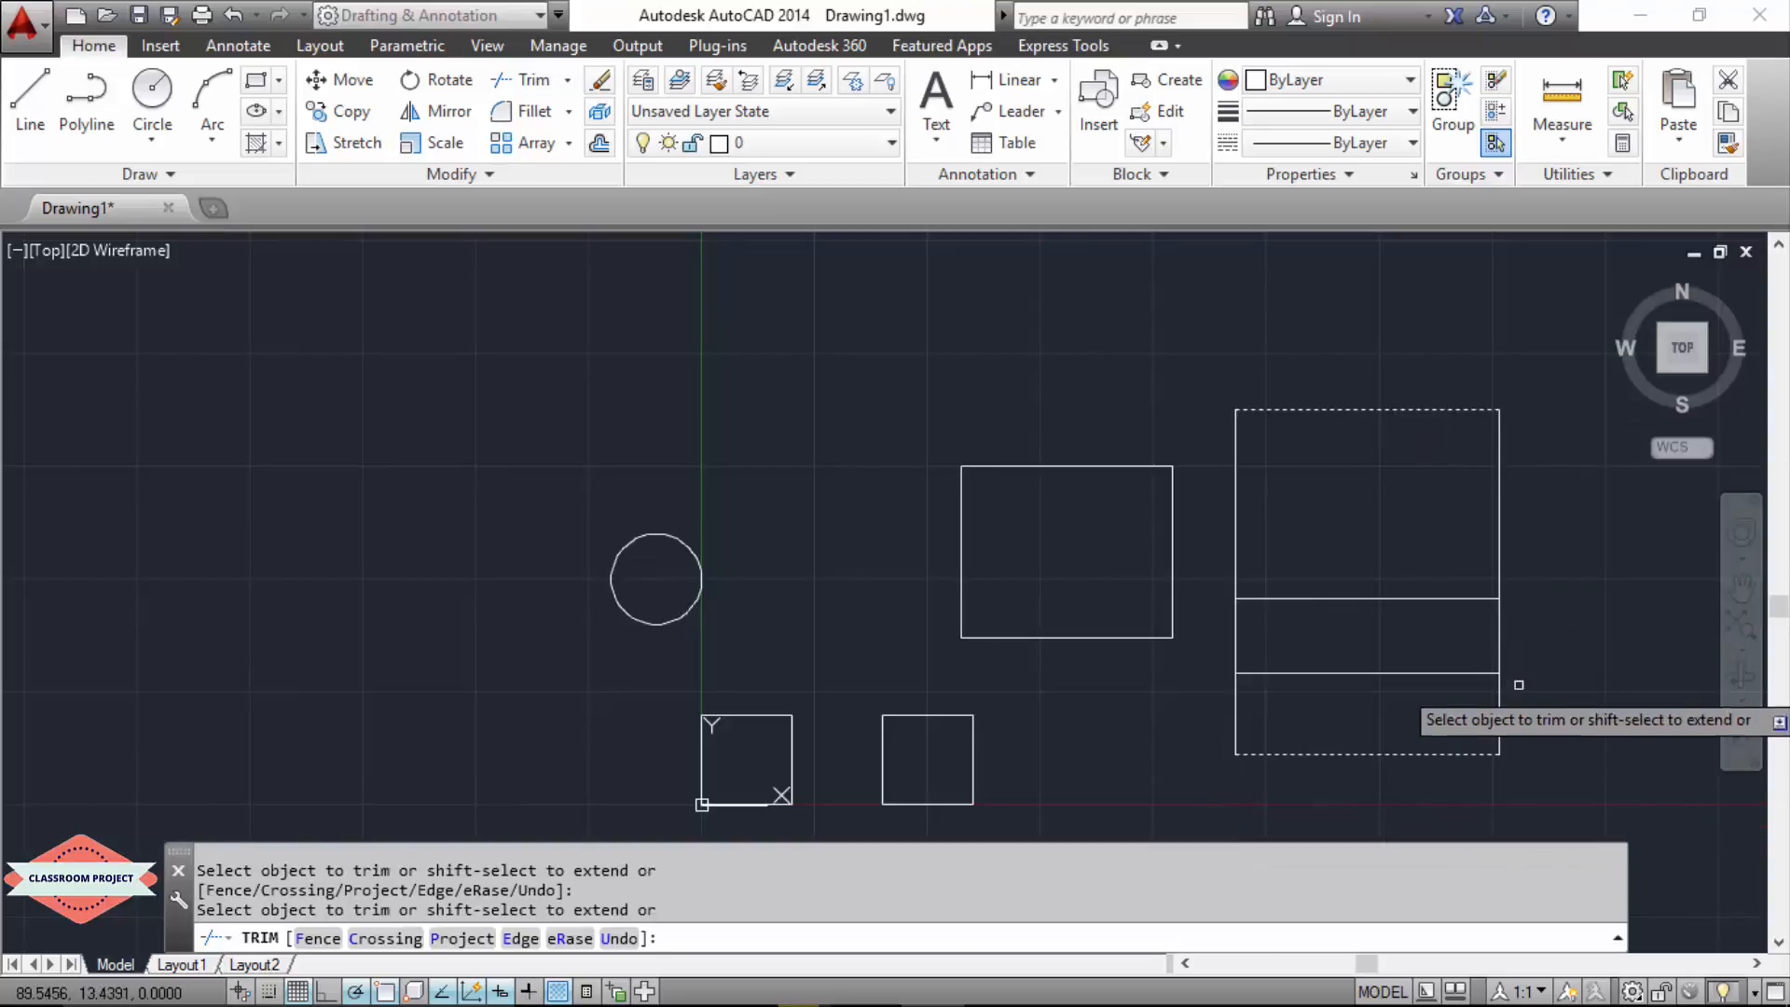
key(Escape)
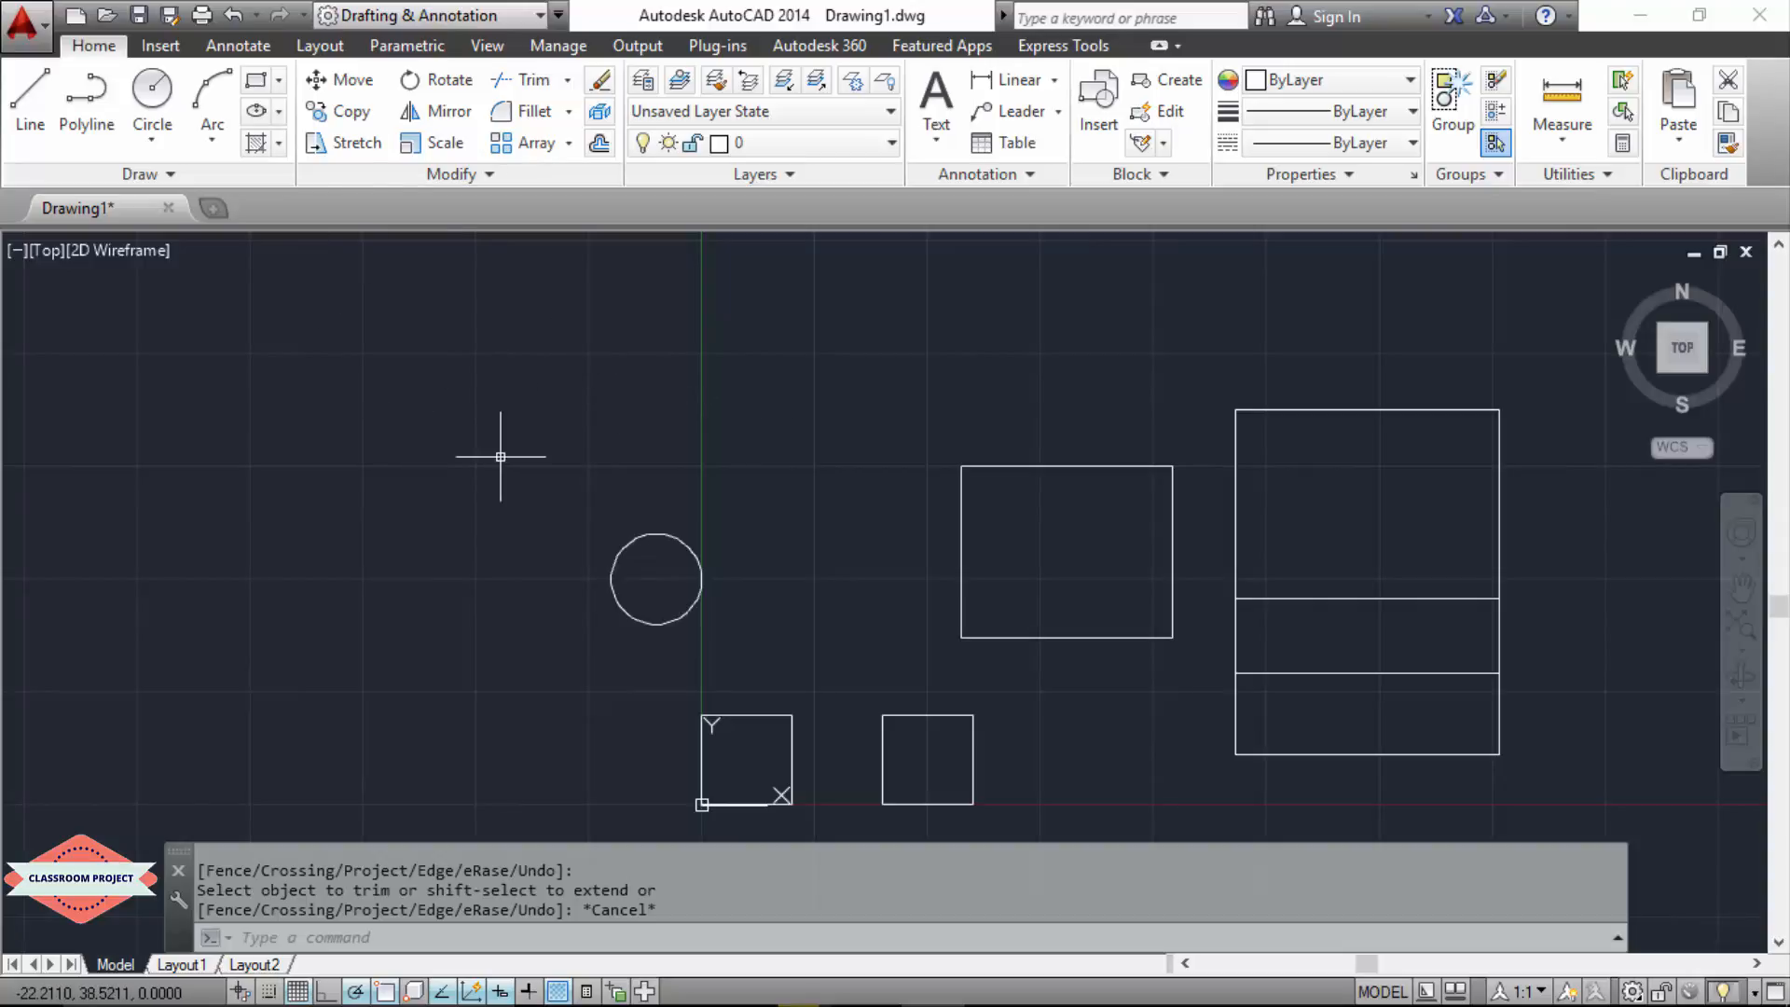
Step: Copy the two squares using the origin square's lower-right corner as base point, placing two pairs to the left on the same baseline
text(COPY)
key(Return)
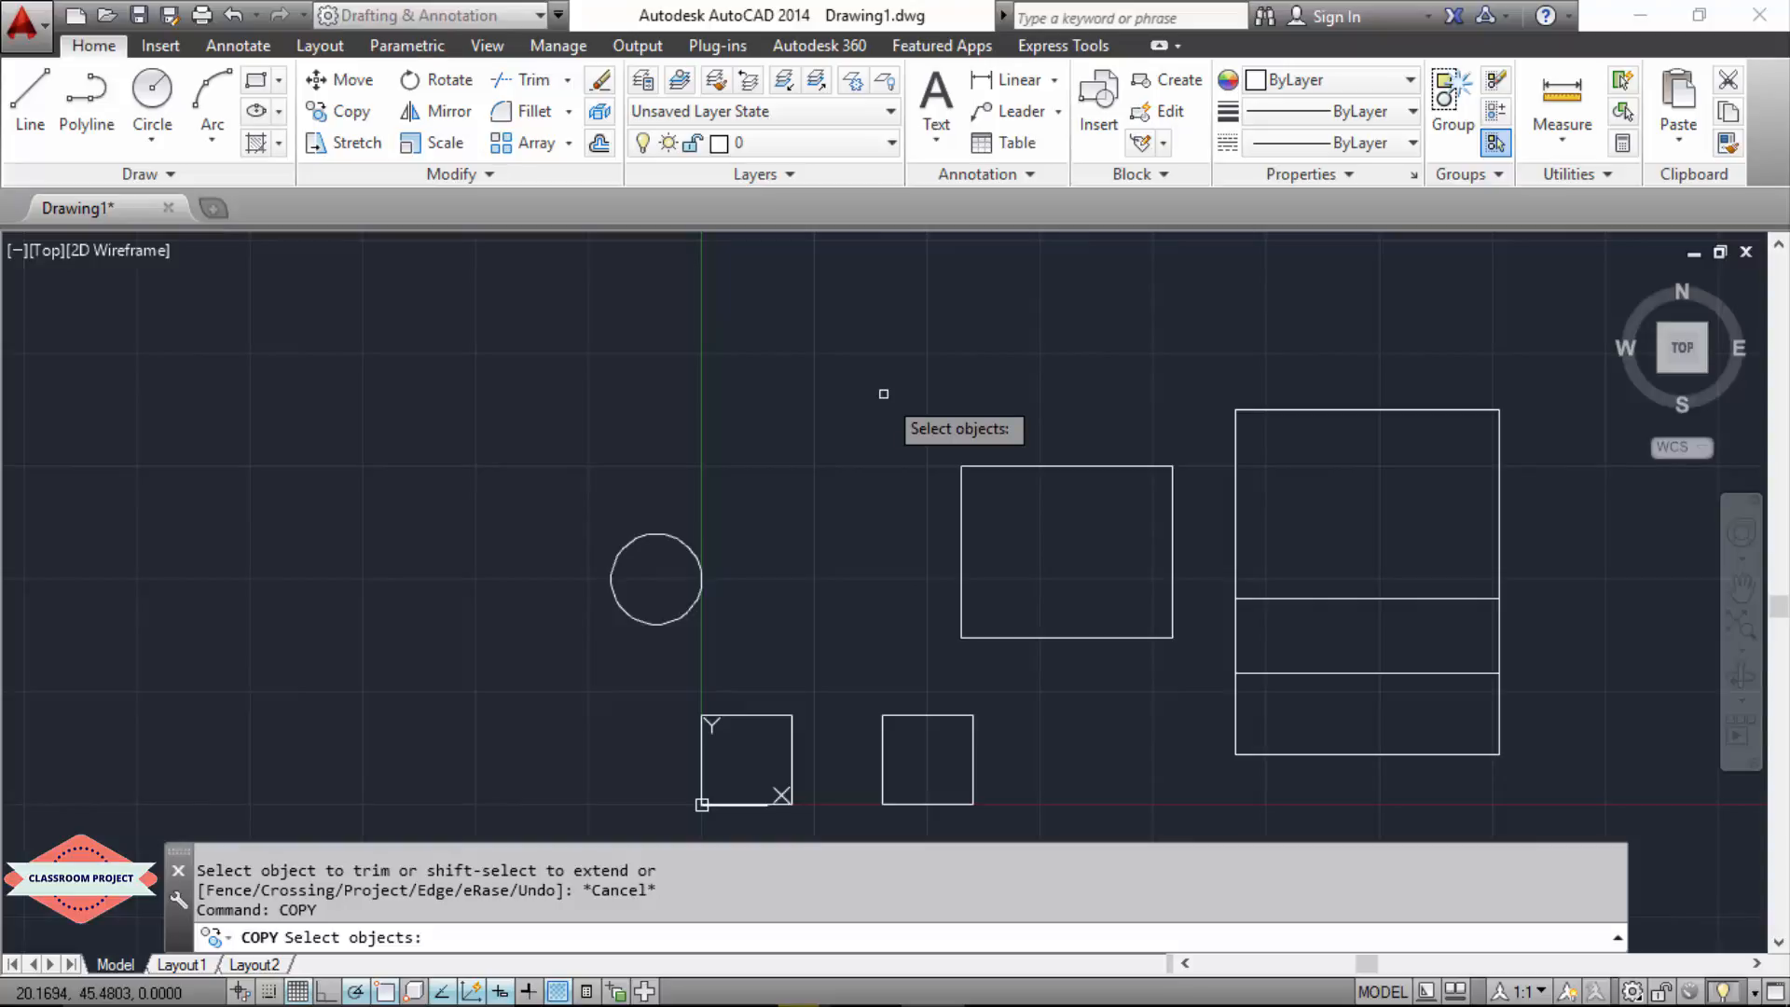
click(756, 711)
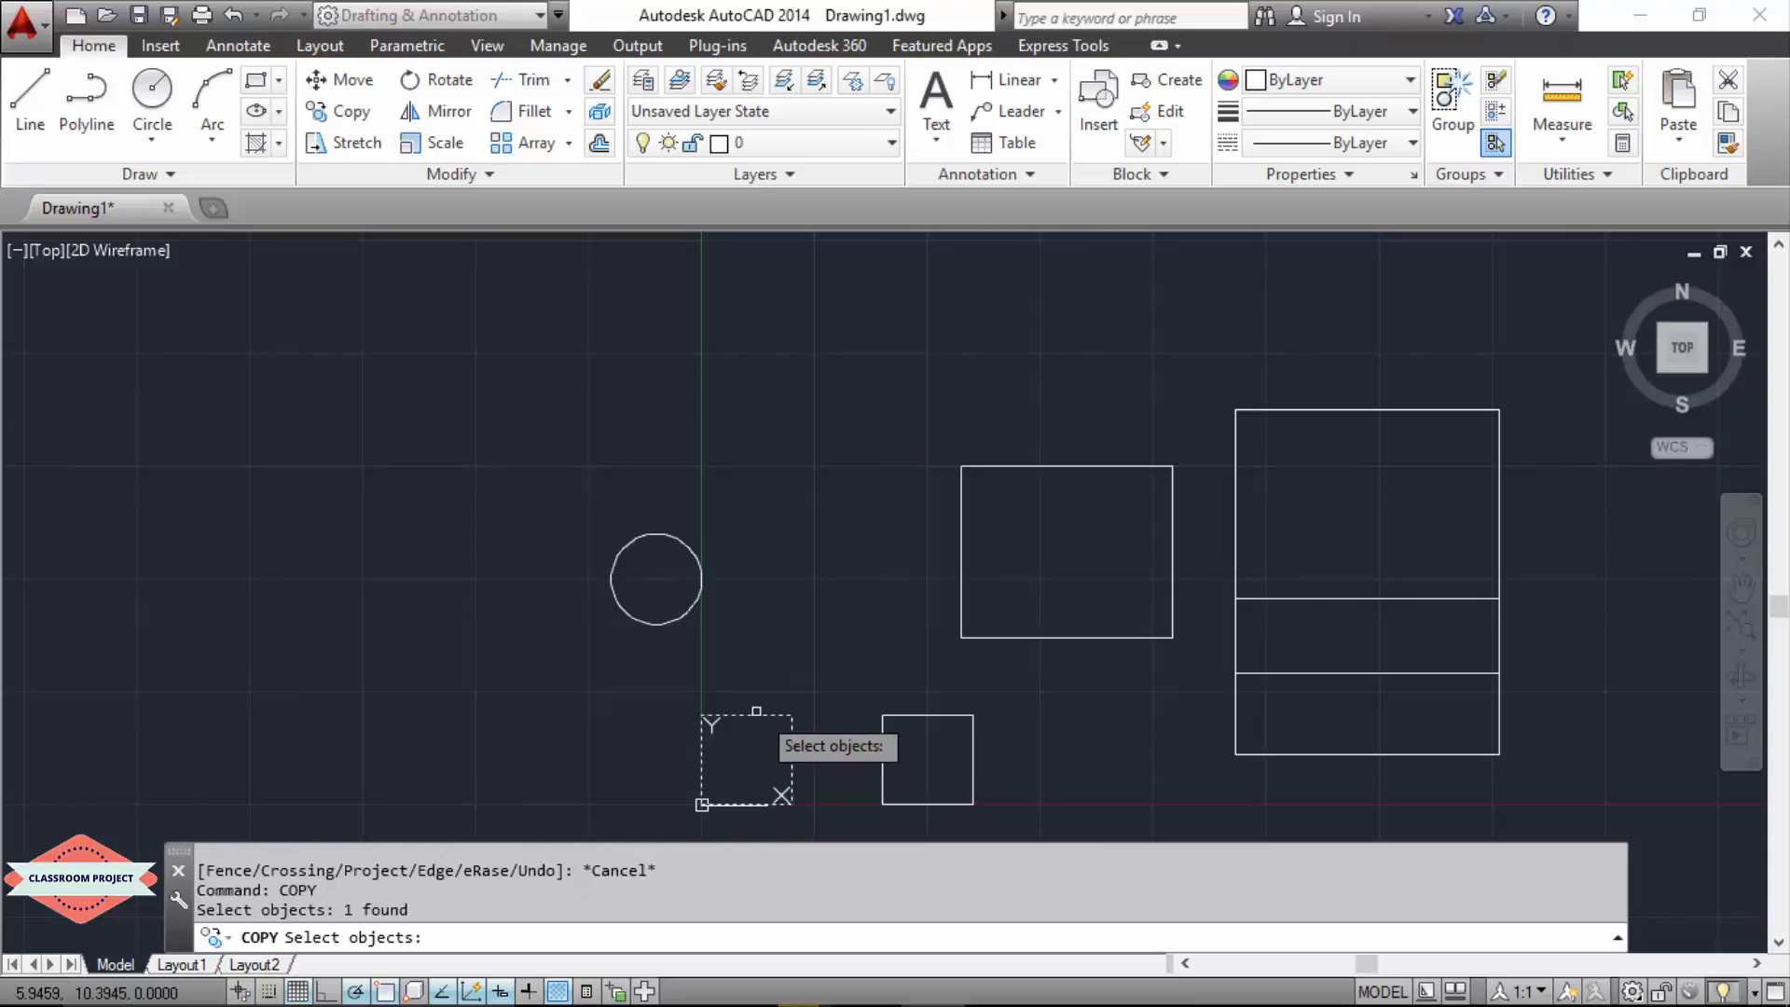
click(928, 715)
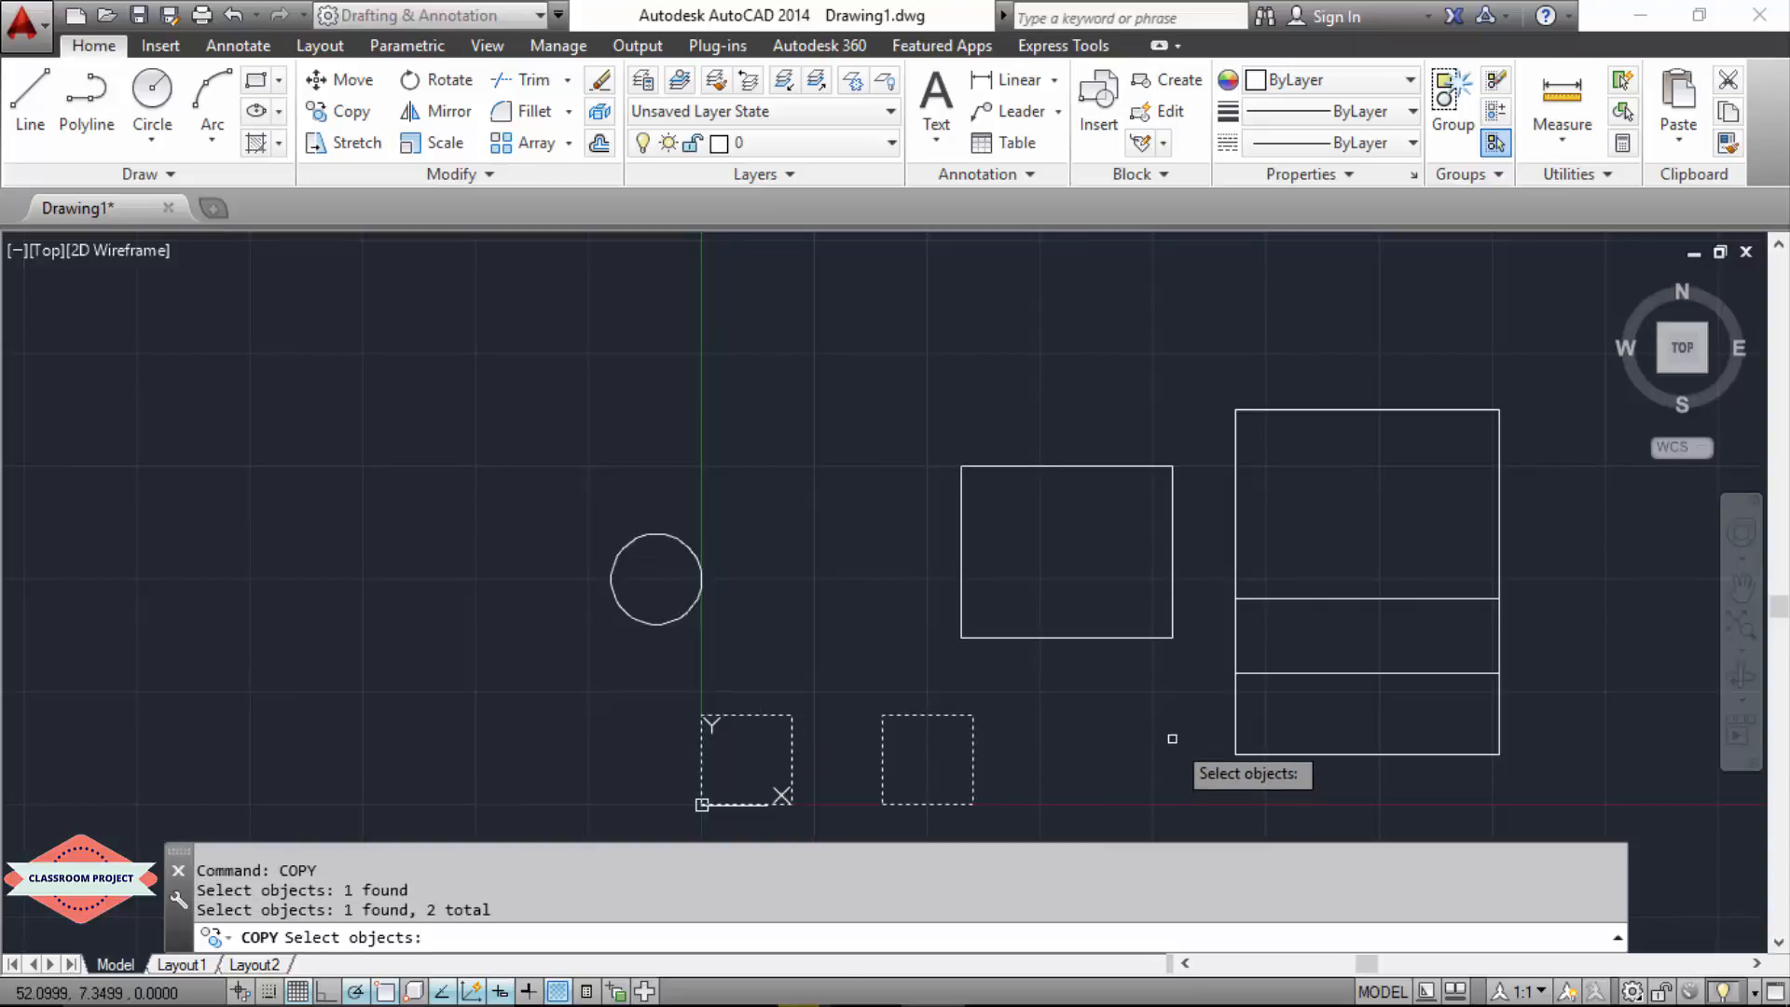
key(Return)
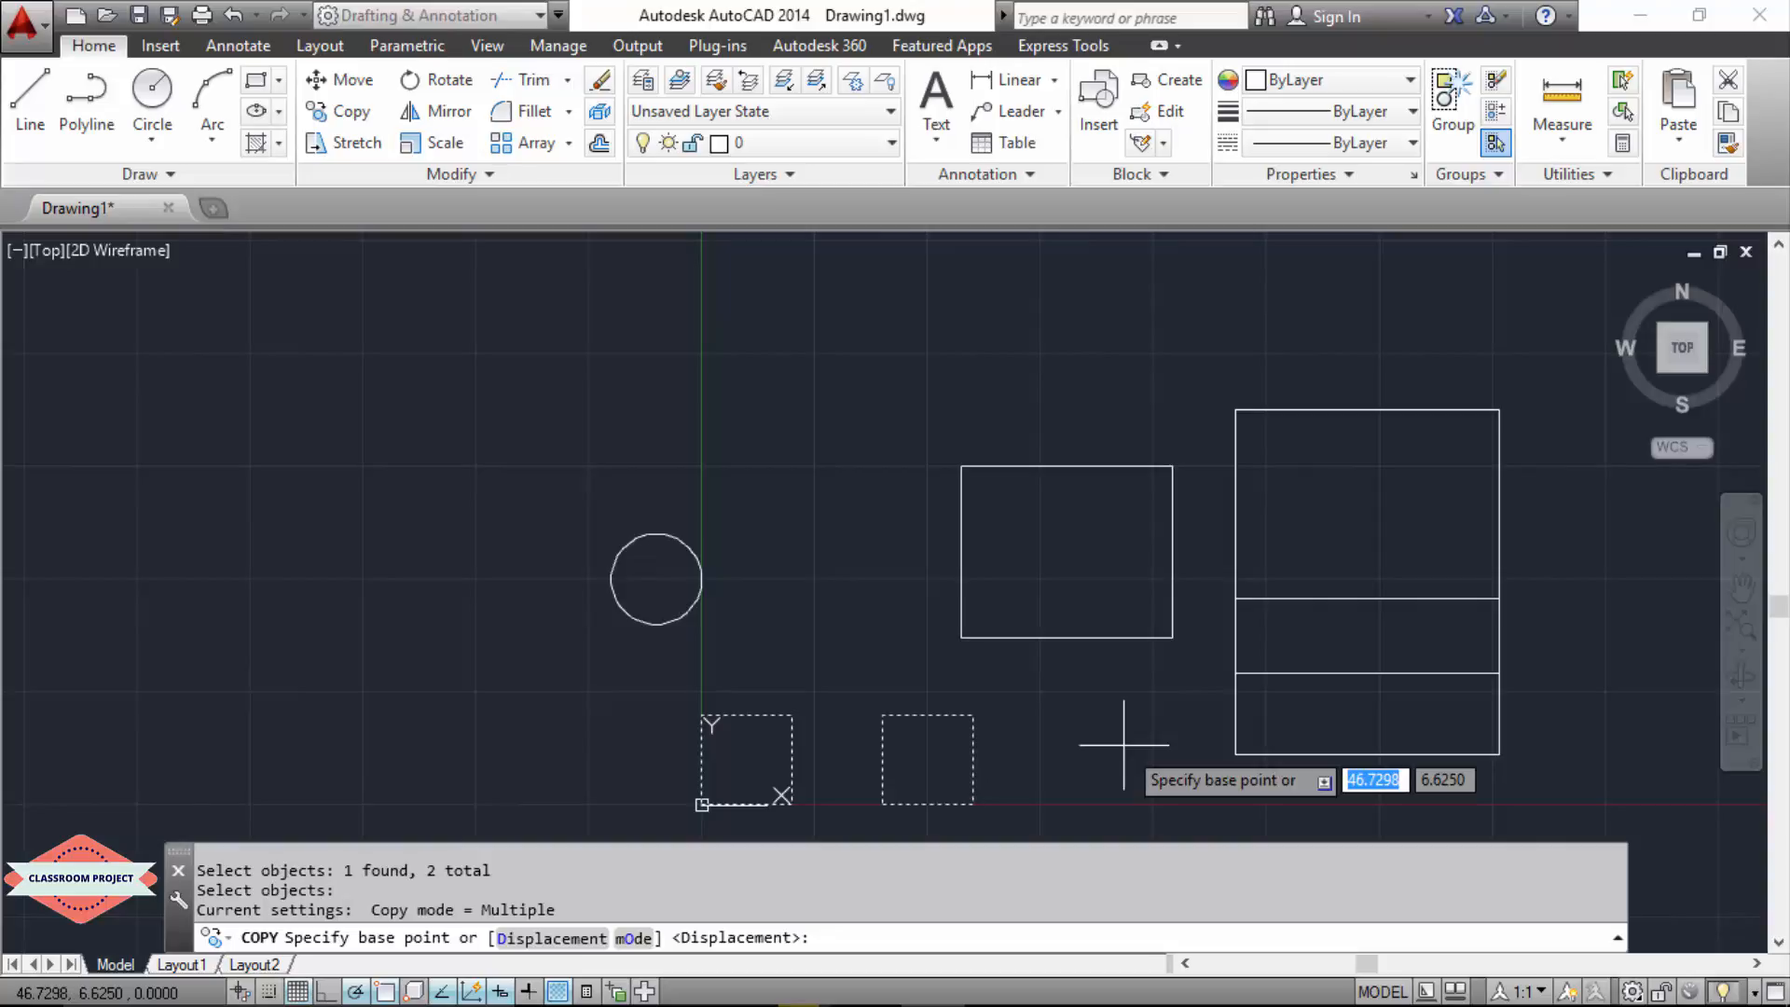
click(792, 803)
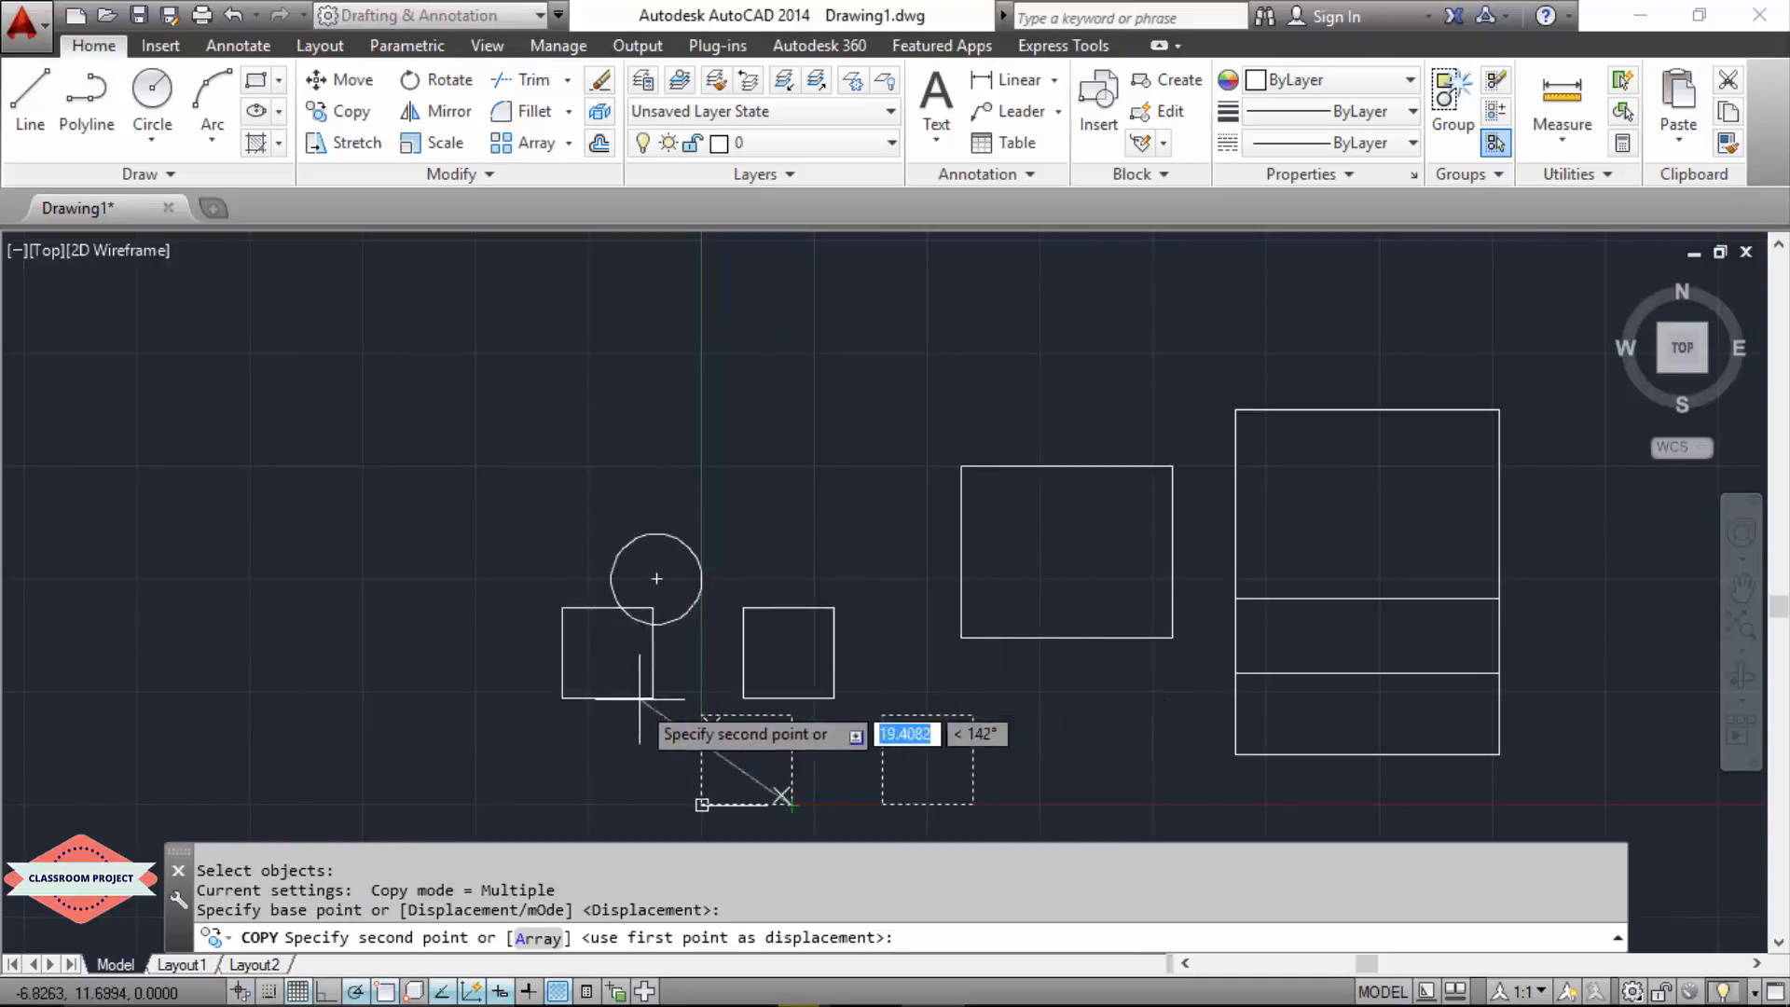
click(464, 804)
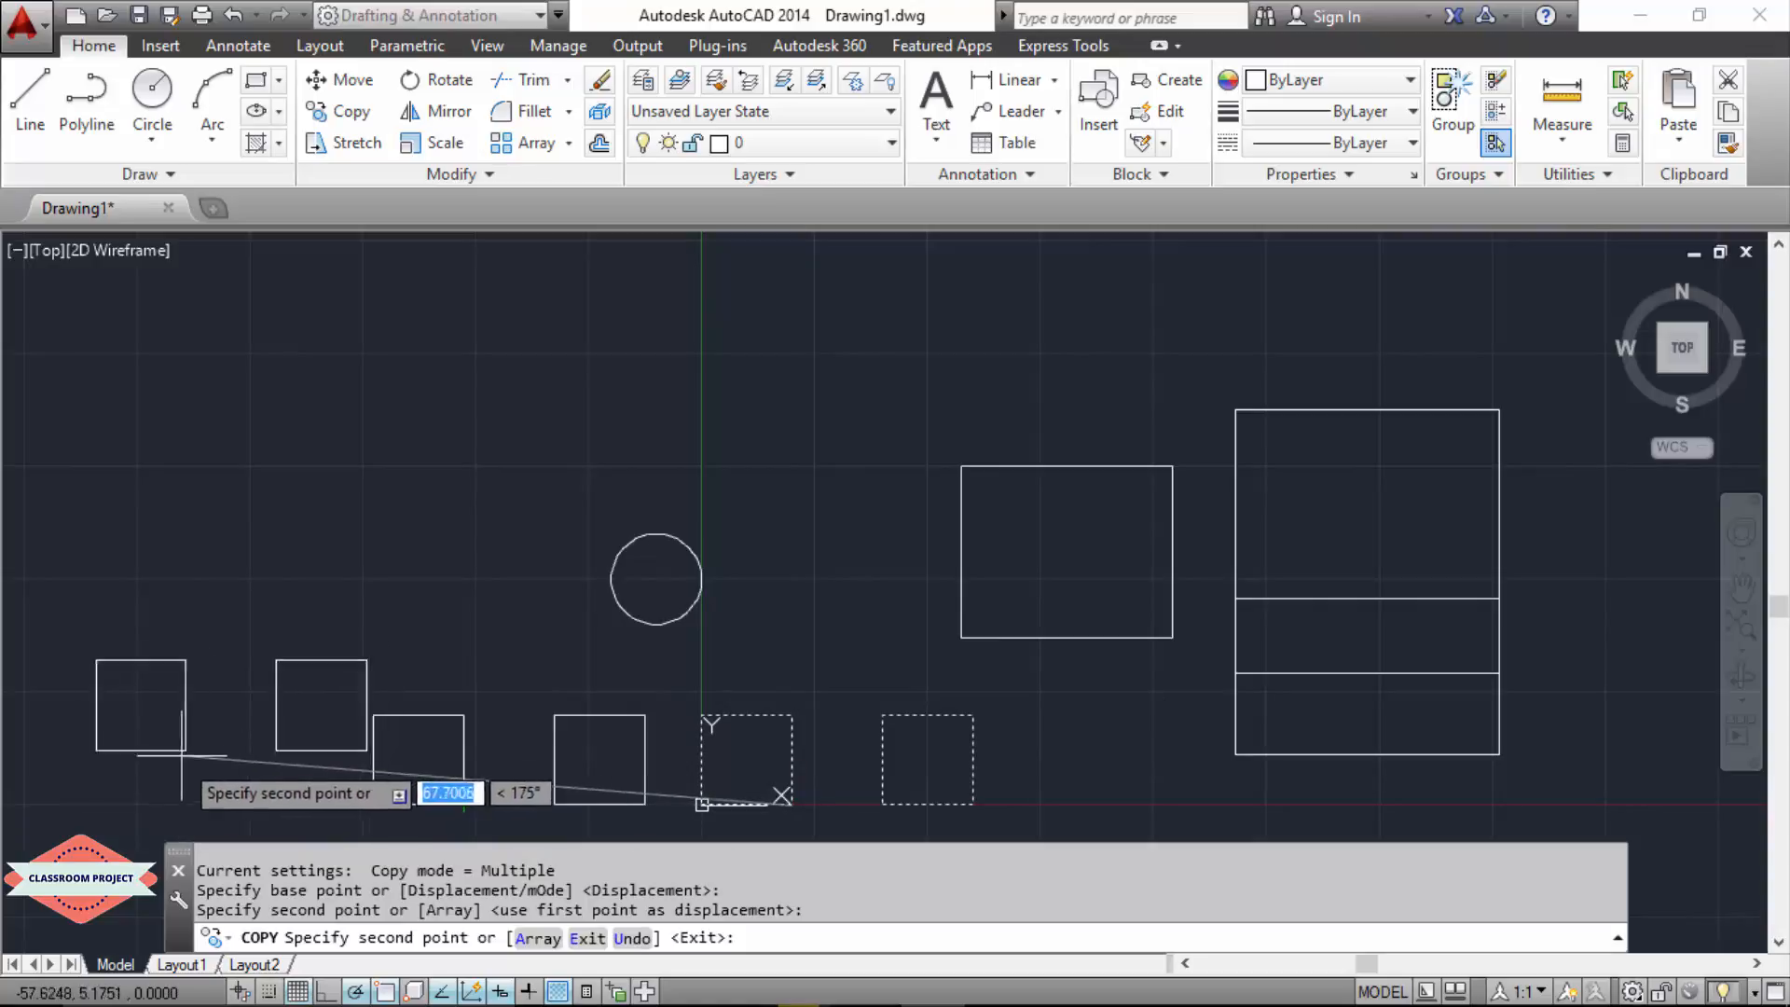
click(120, 804)
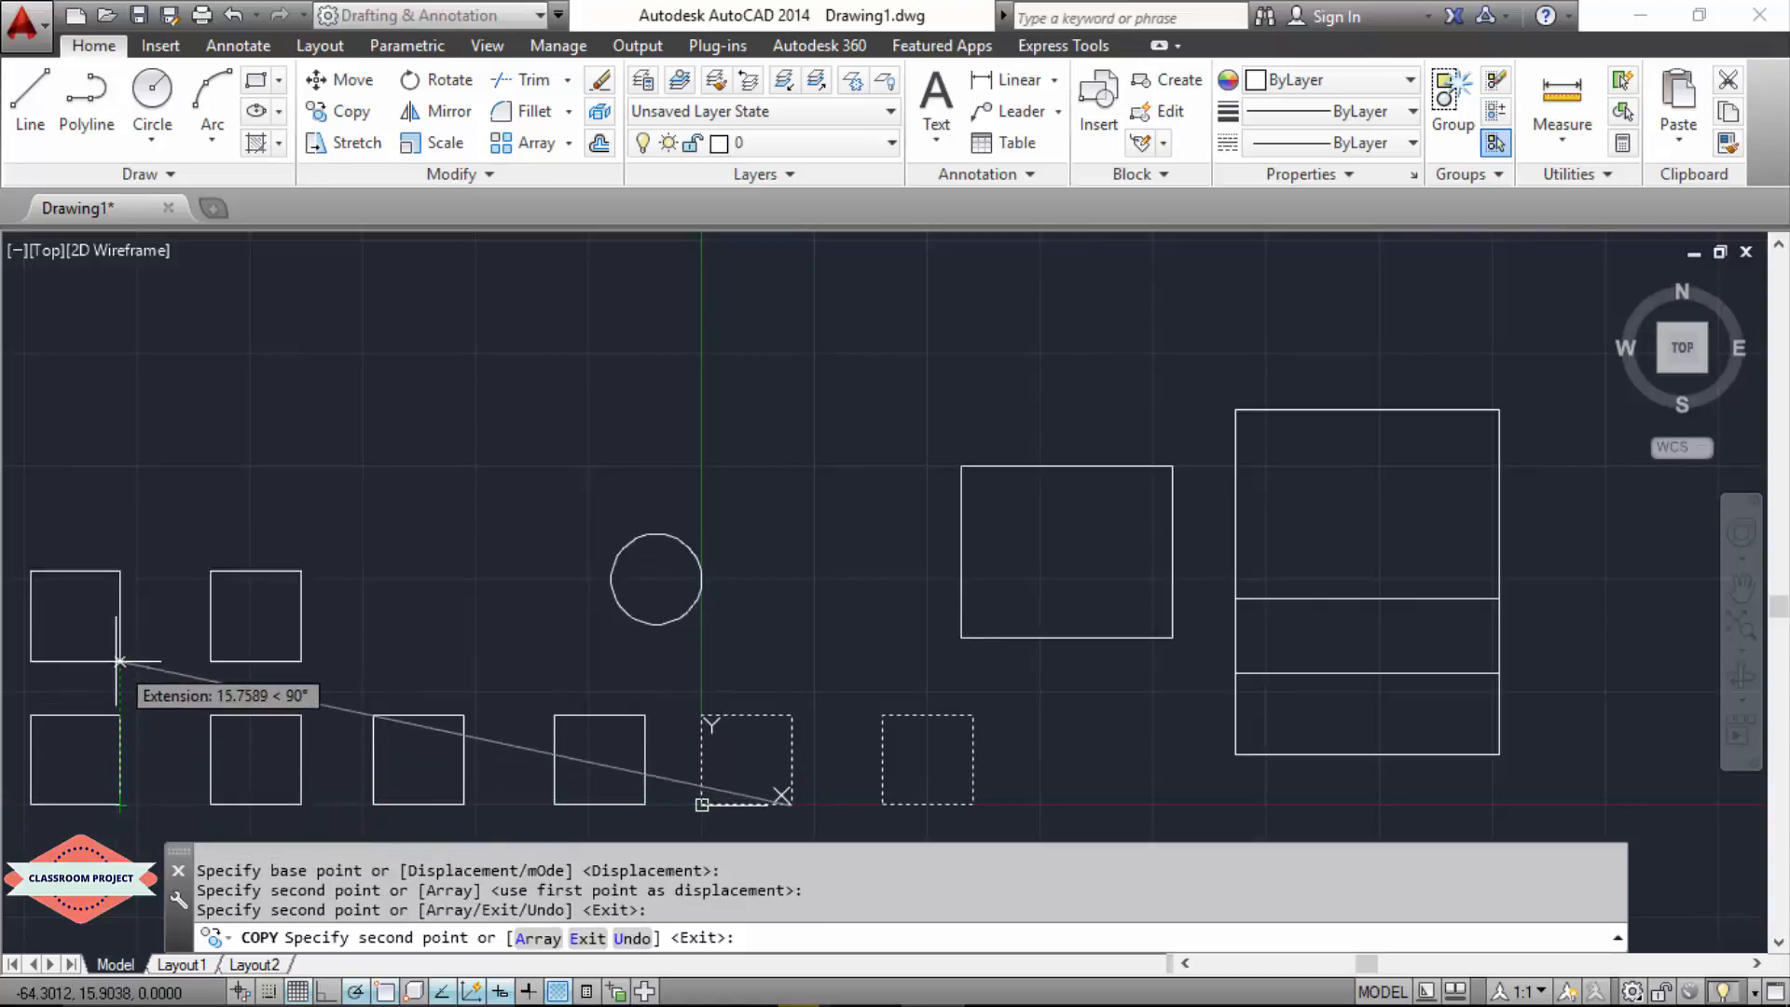
Step: Place four more copies of the pair: one directly above the leftmost pair and three across a higher row
click(121, 641)
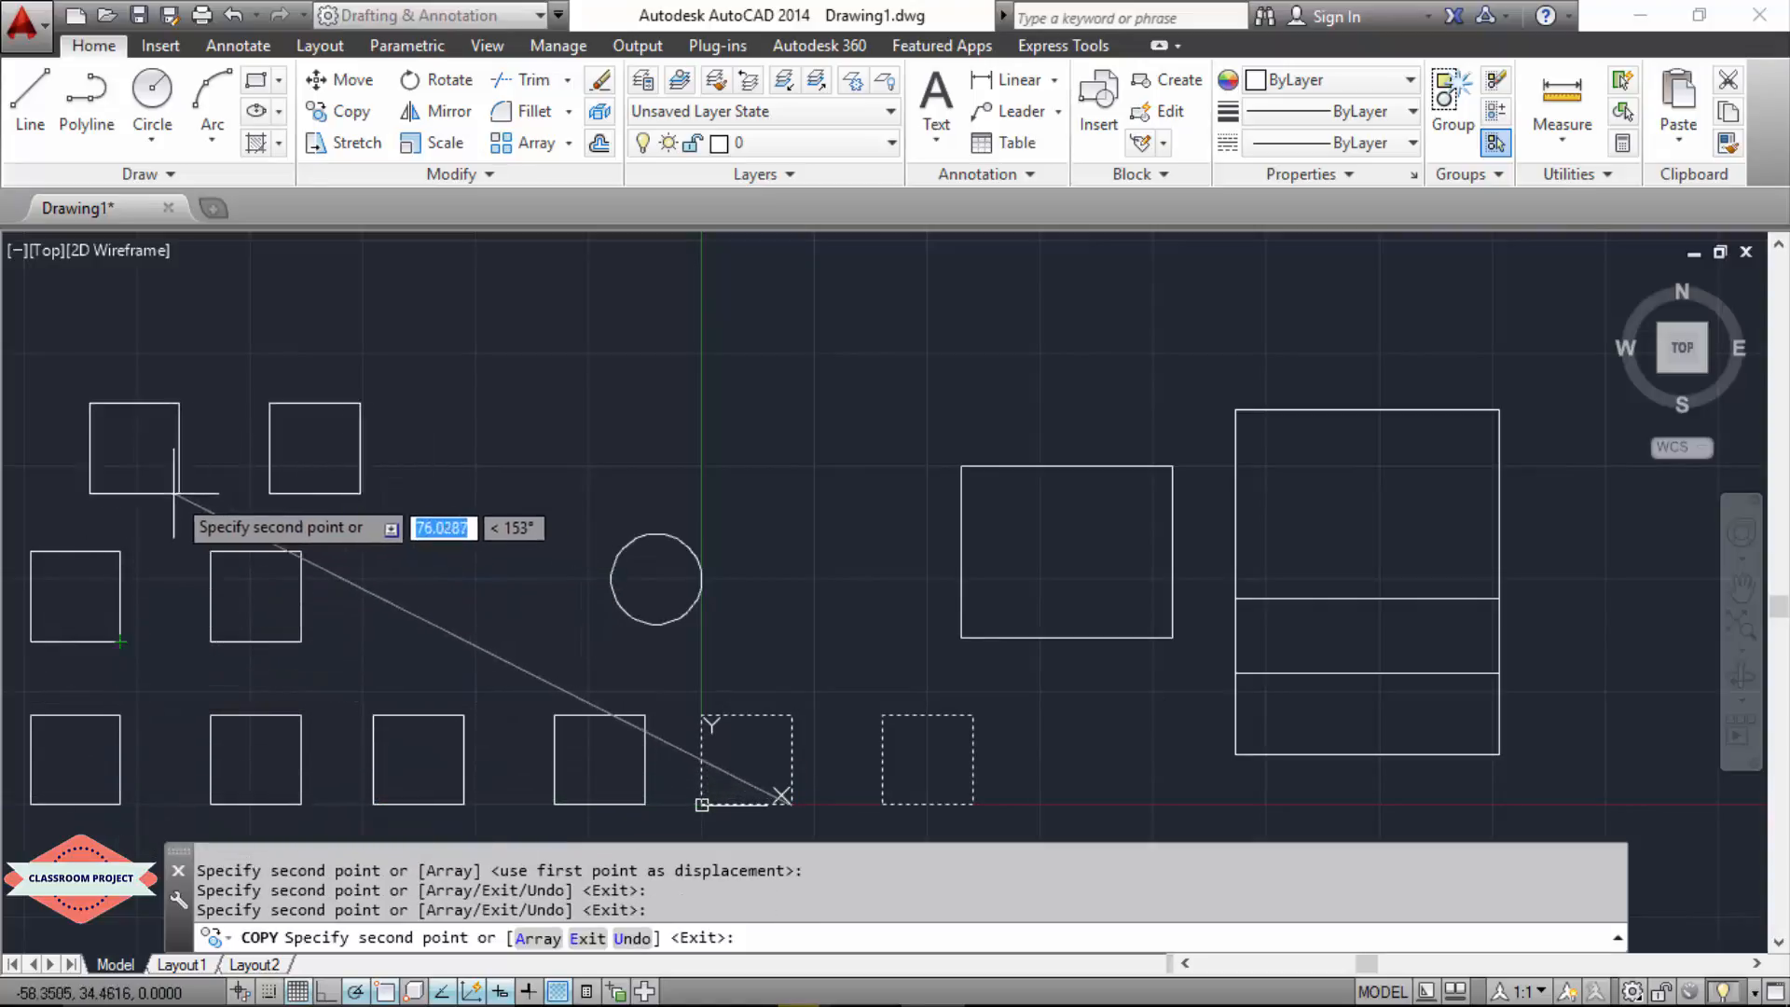
click(120, 482)
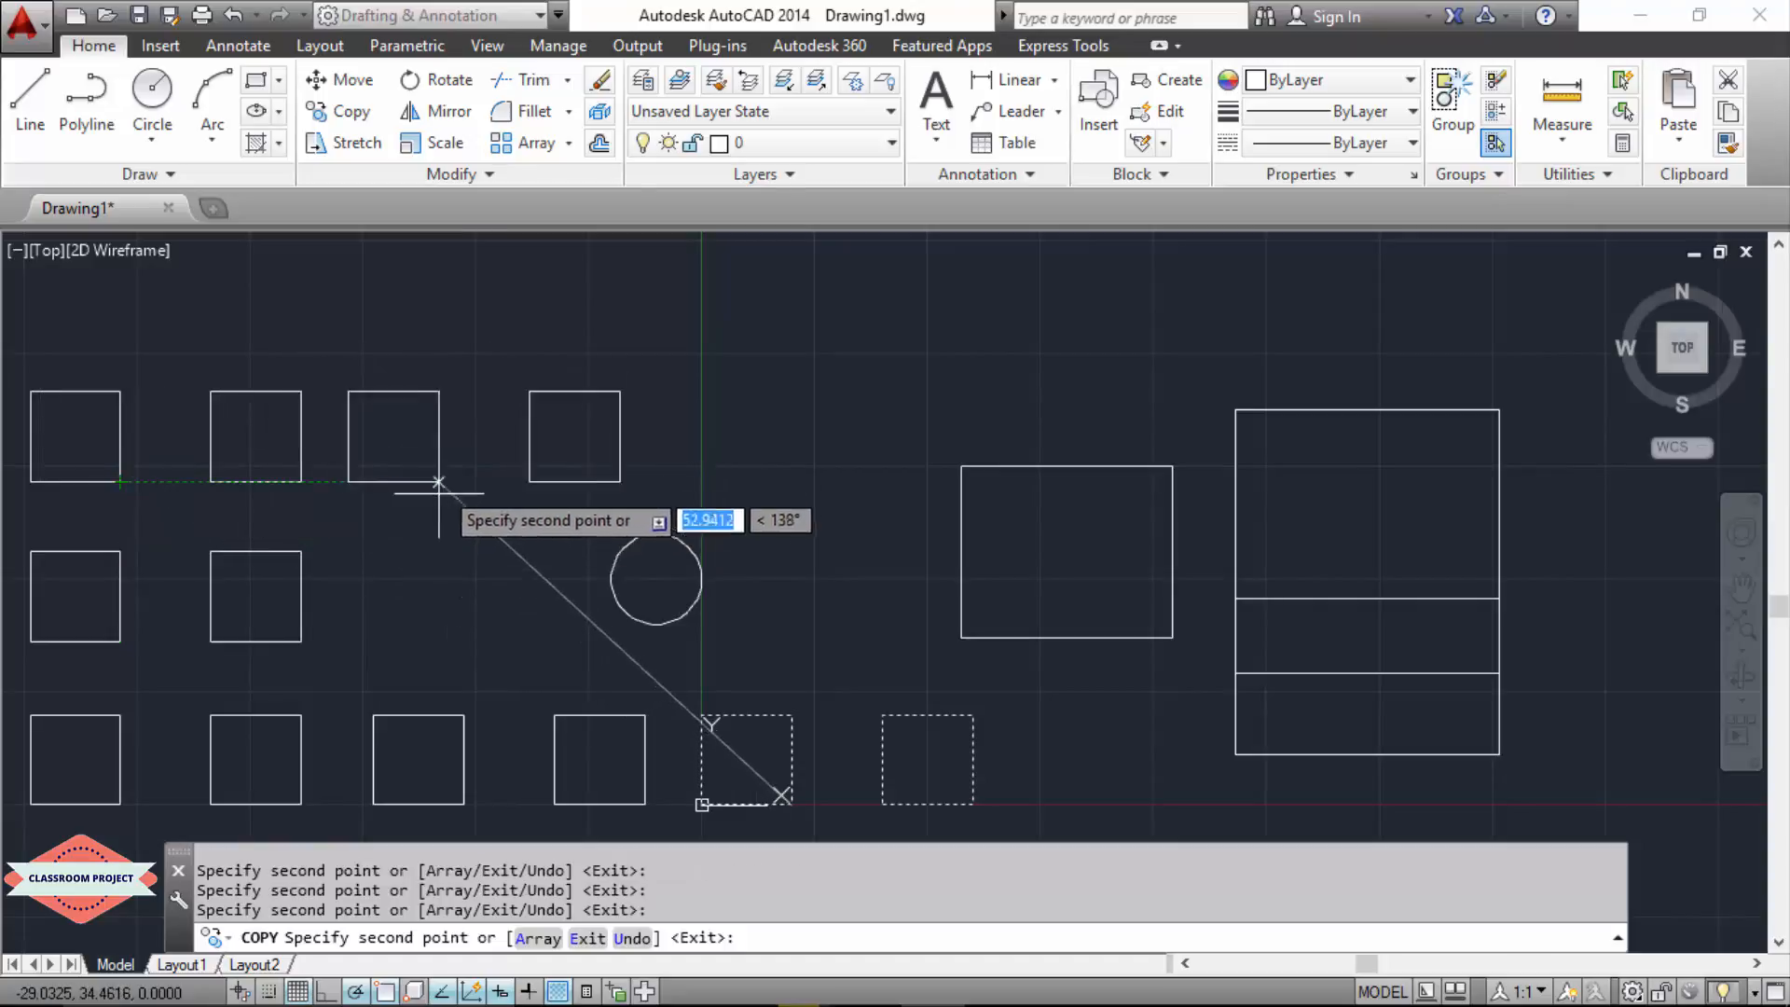
click(439, 482)
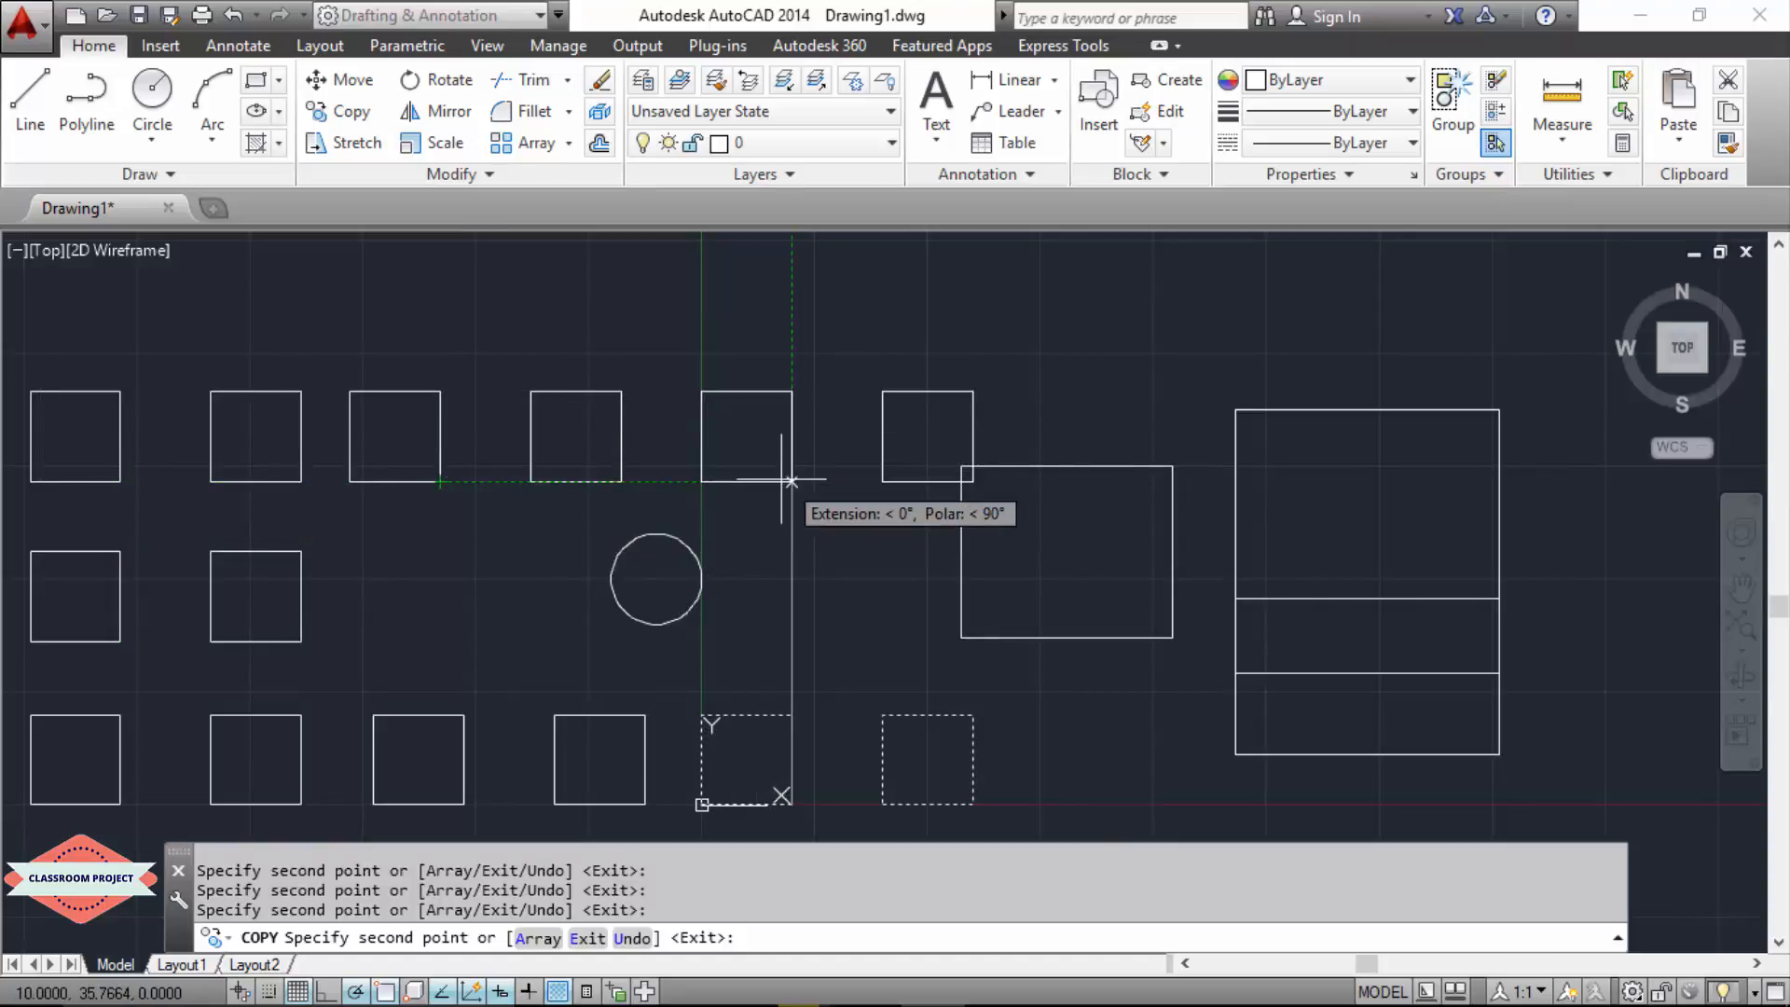
click(777, 482)
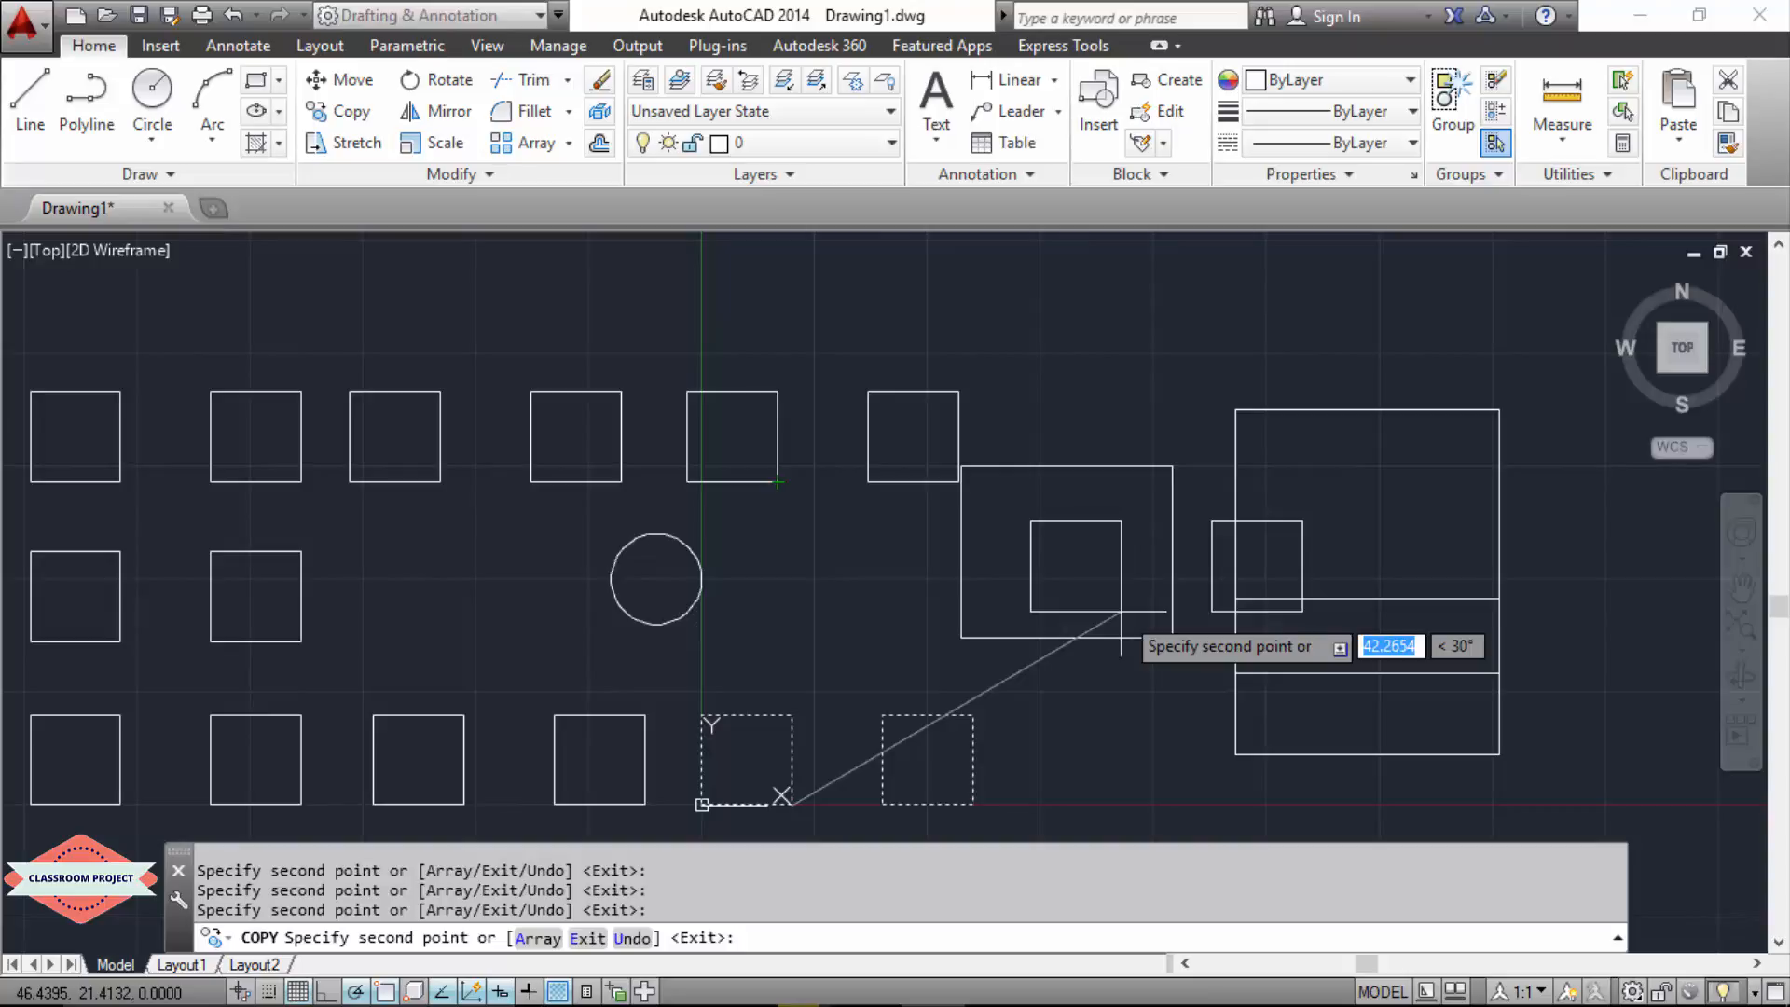
key(Escape)
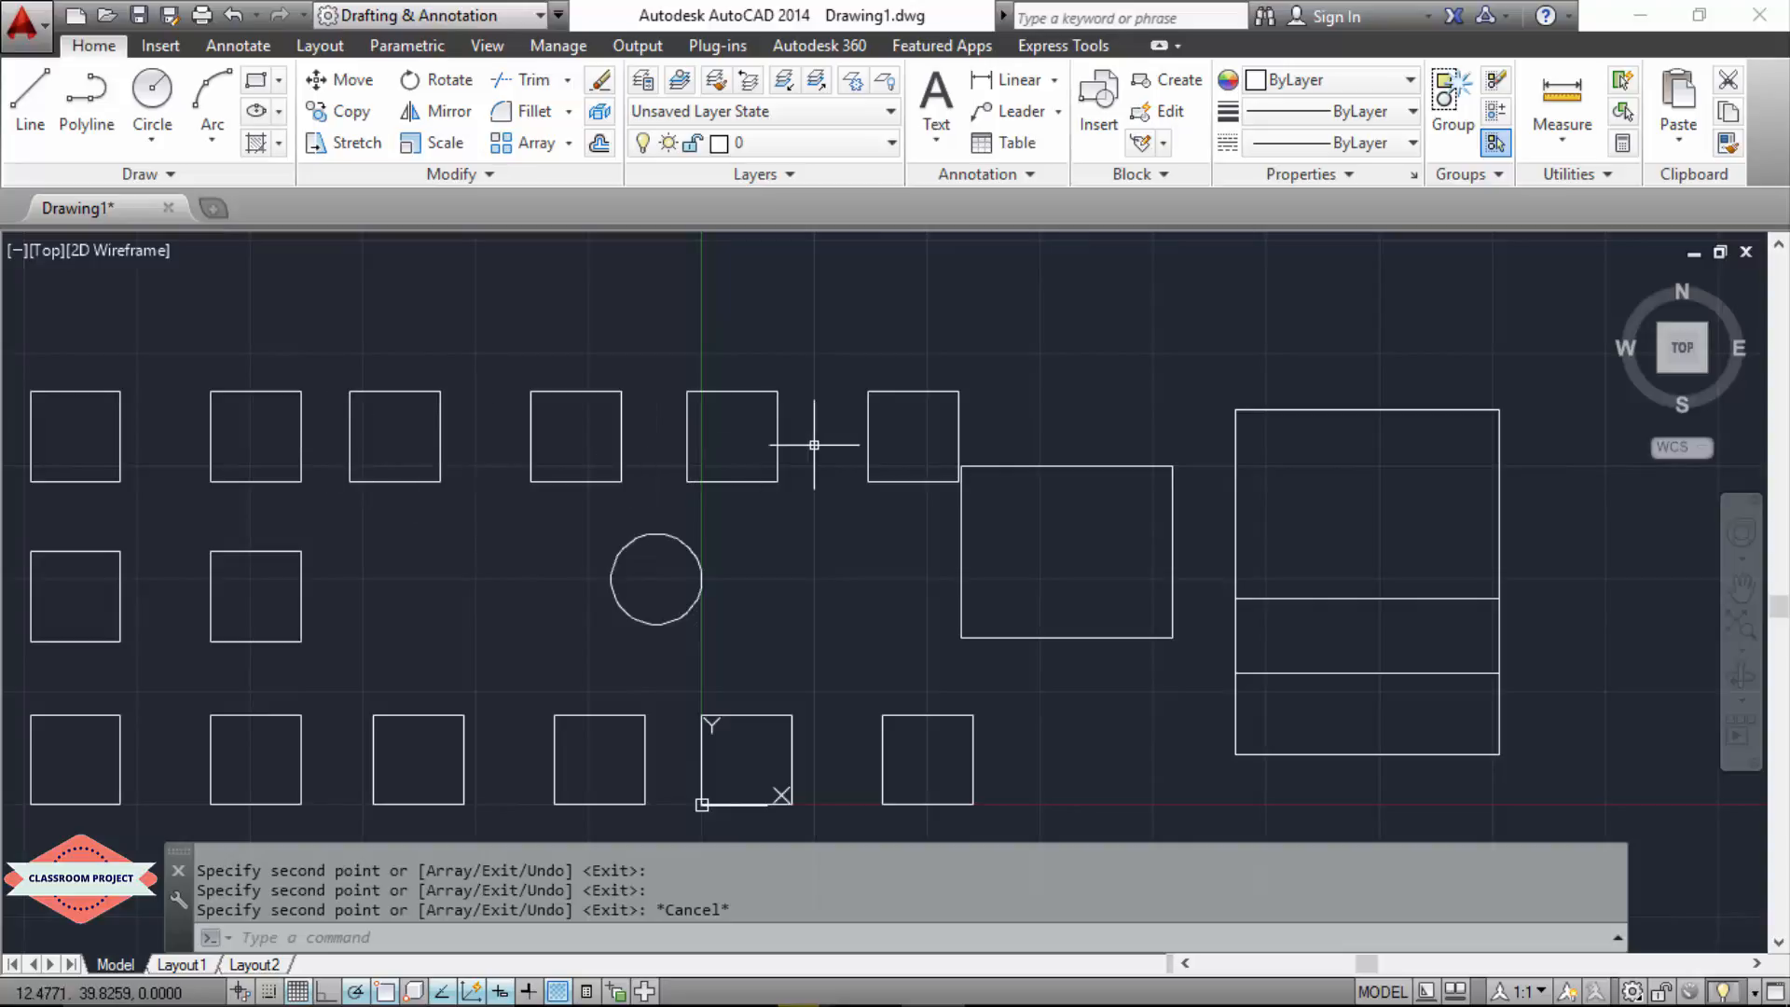
scroll(945, 523, down, 4)
scroll(945, 523, up, 2)
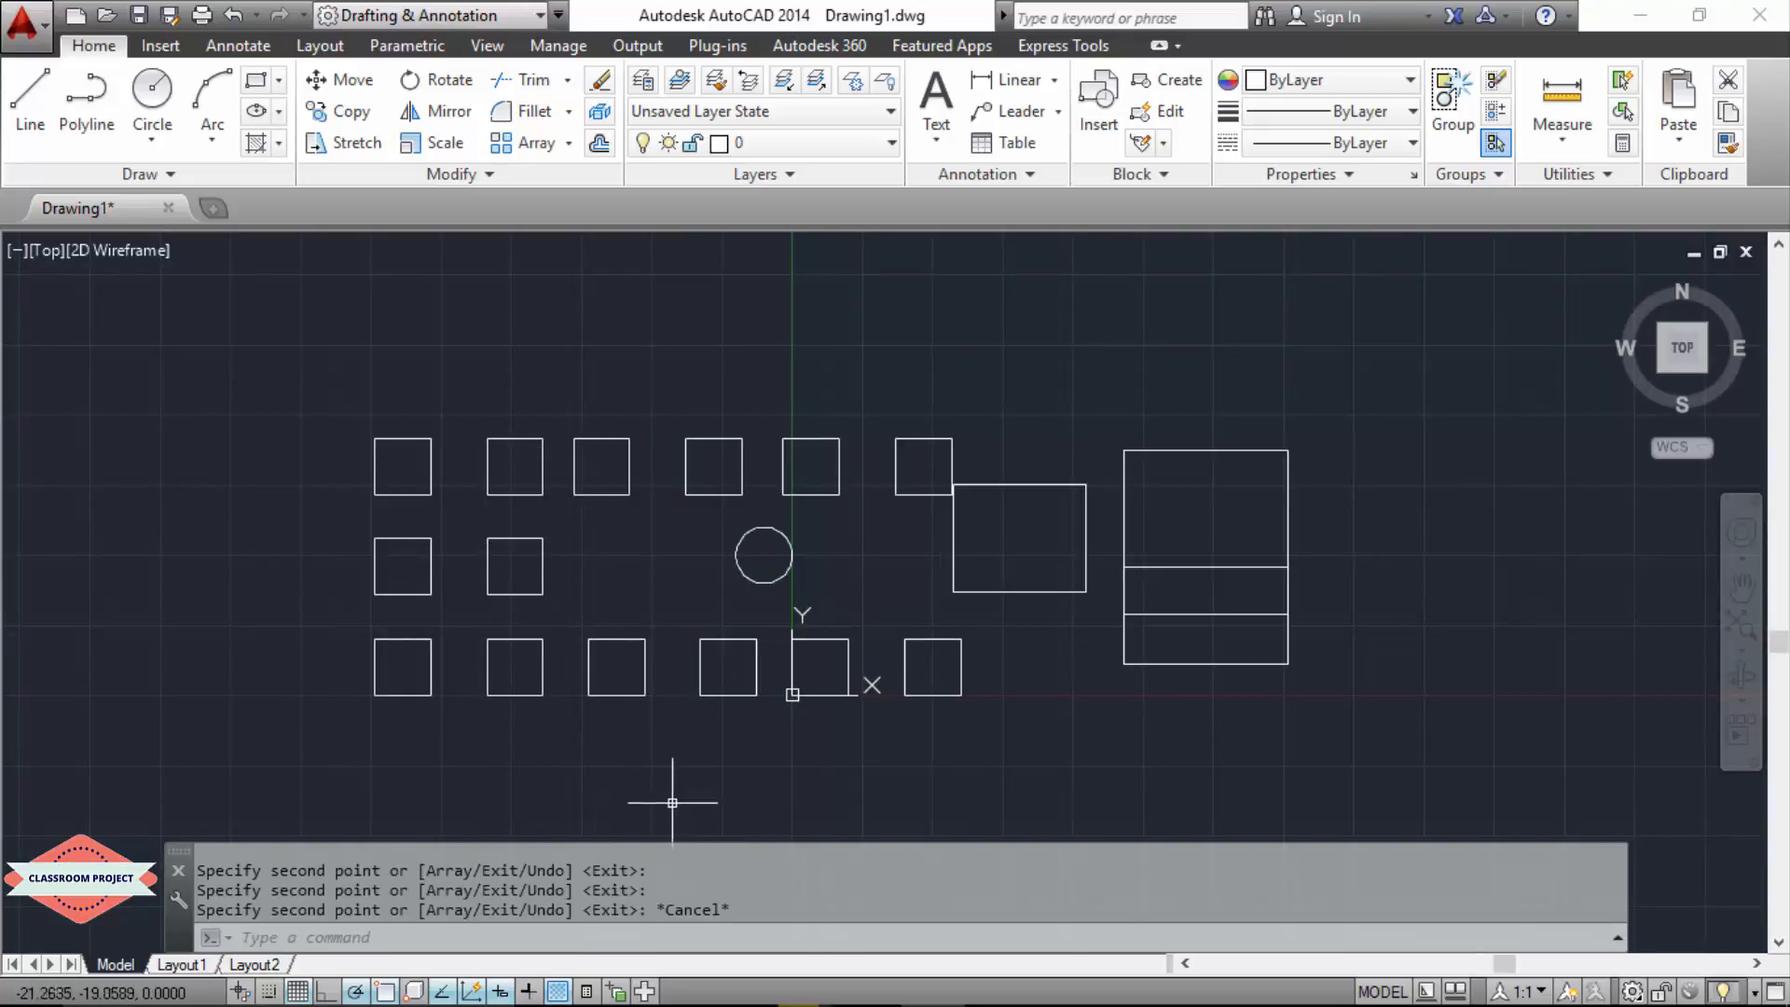
key(ctrl+z)
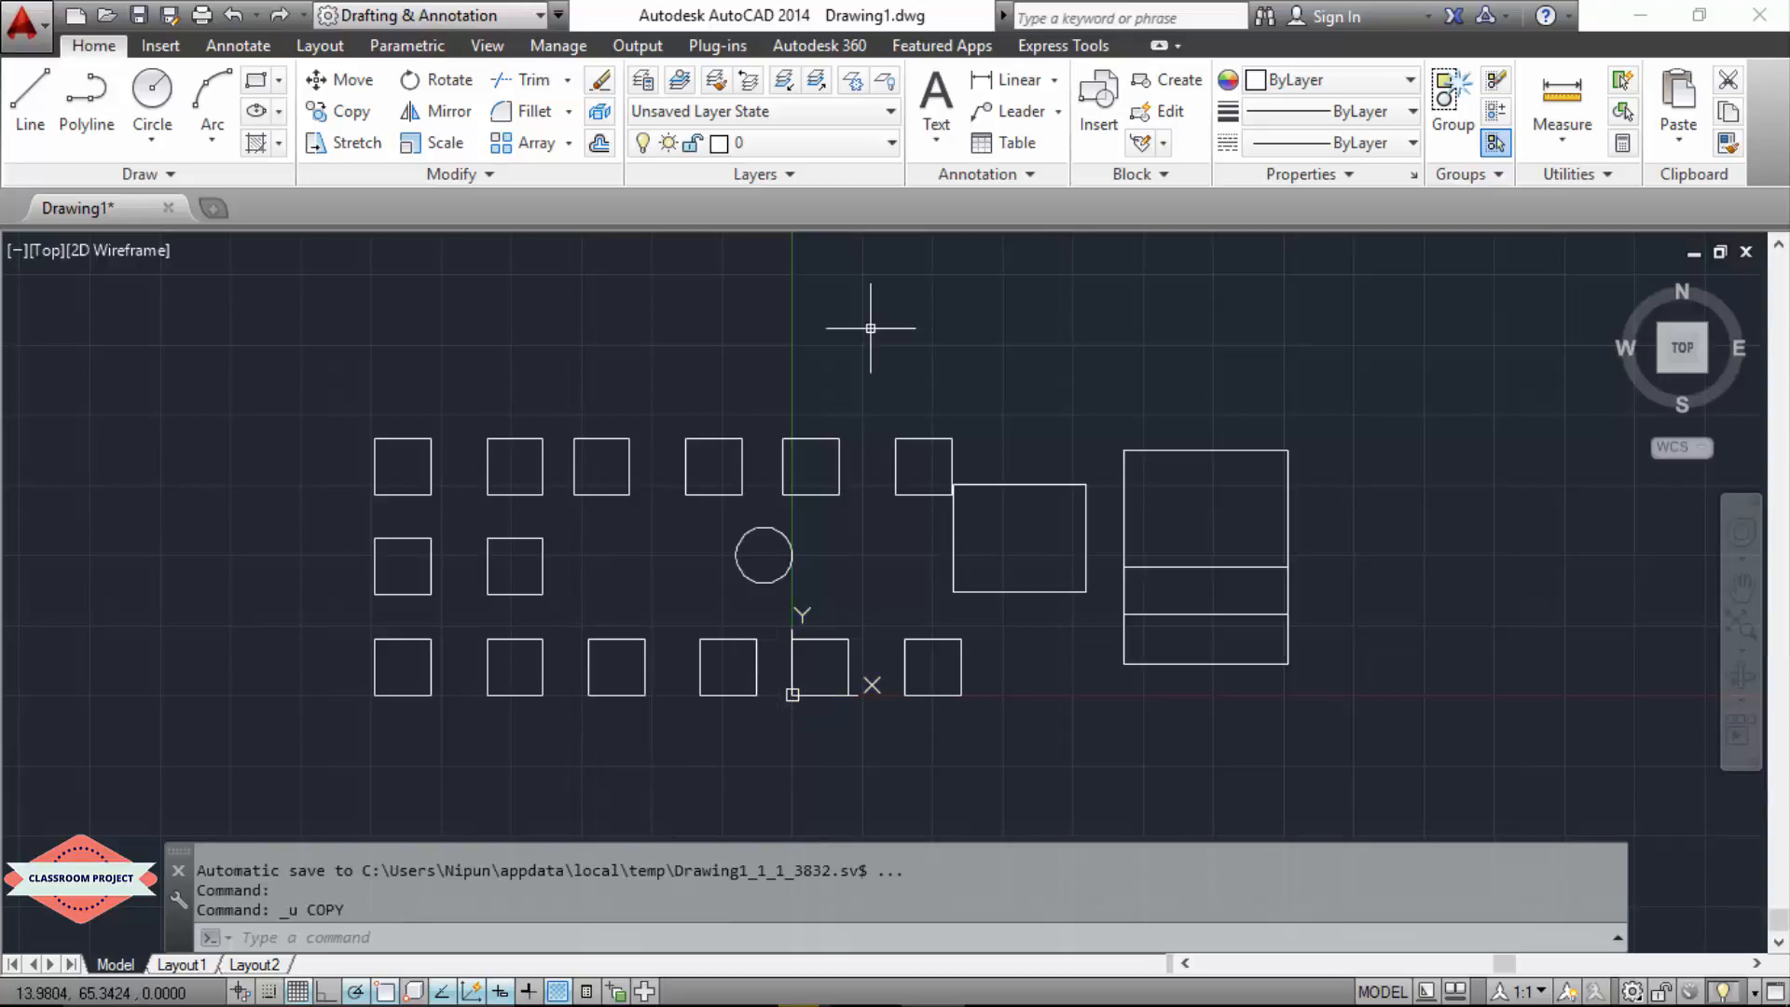
Step: Start another Copy and select all 14 squares, leaving out the circle, the rectangle and the line set
text(copy)
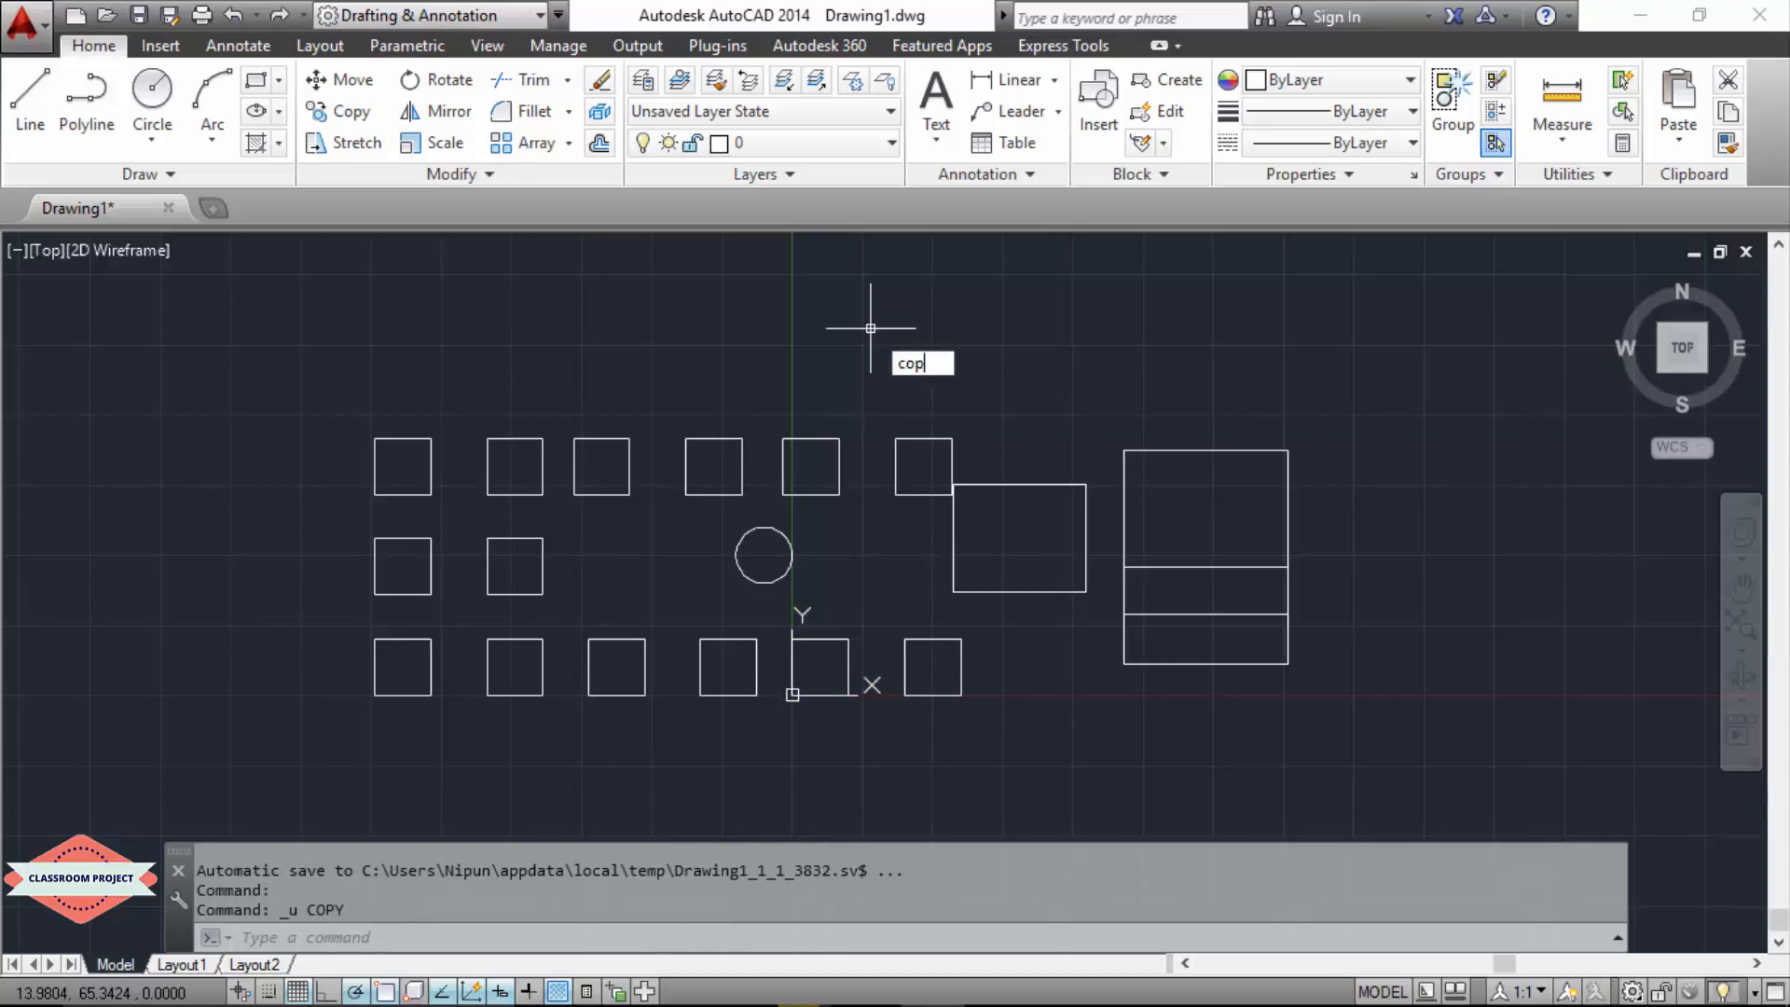
key(Return)
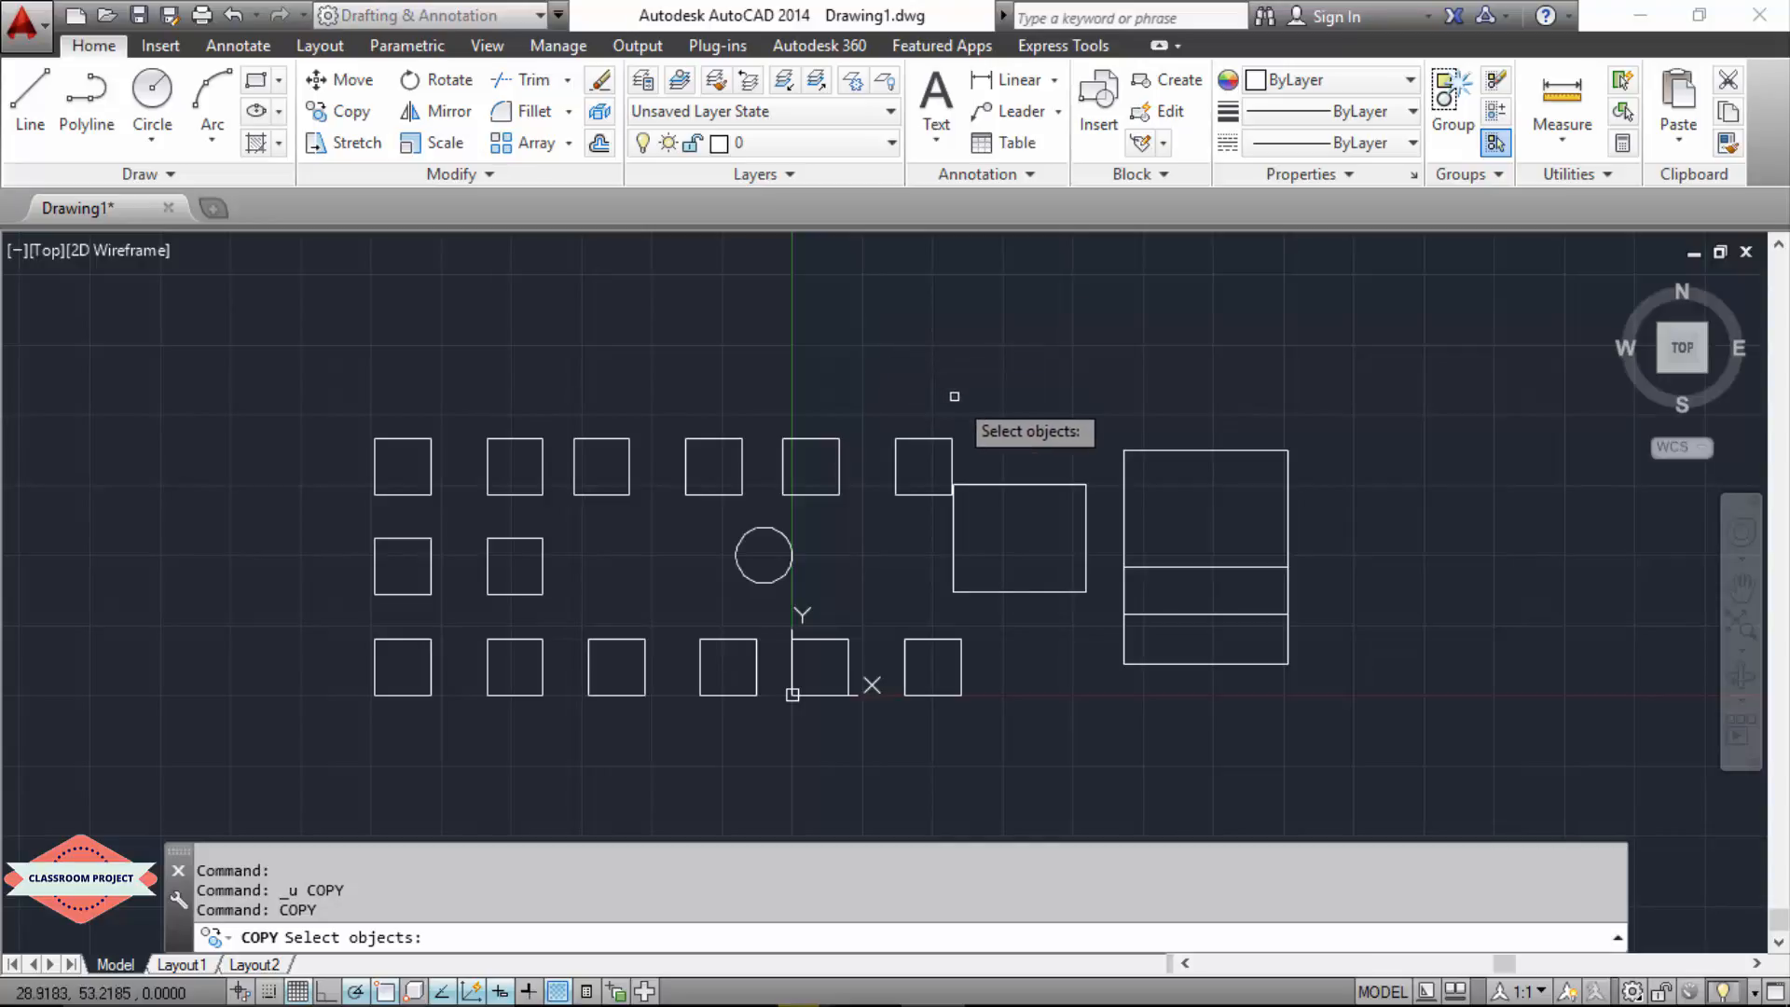
click(984, 411)
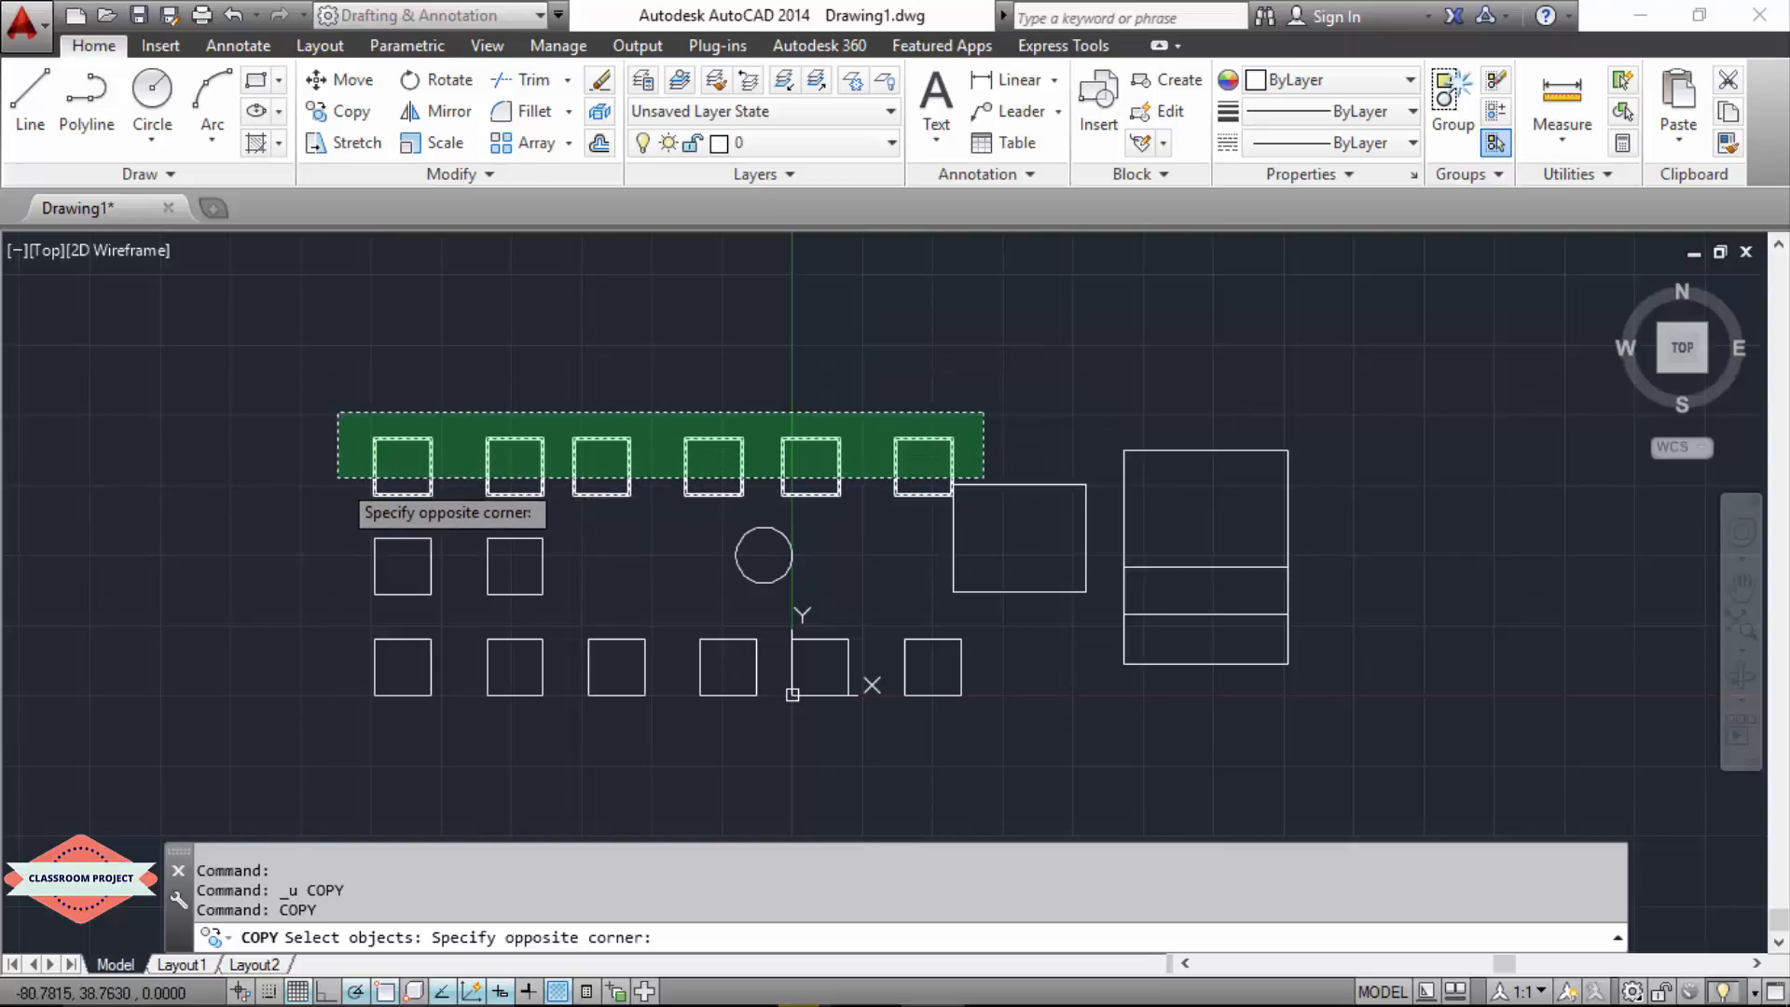
click(338, 477)
click(649, 531)
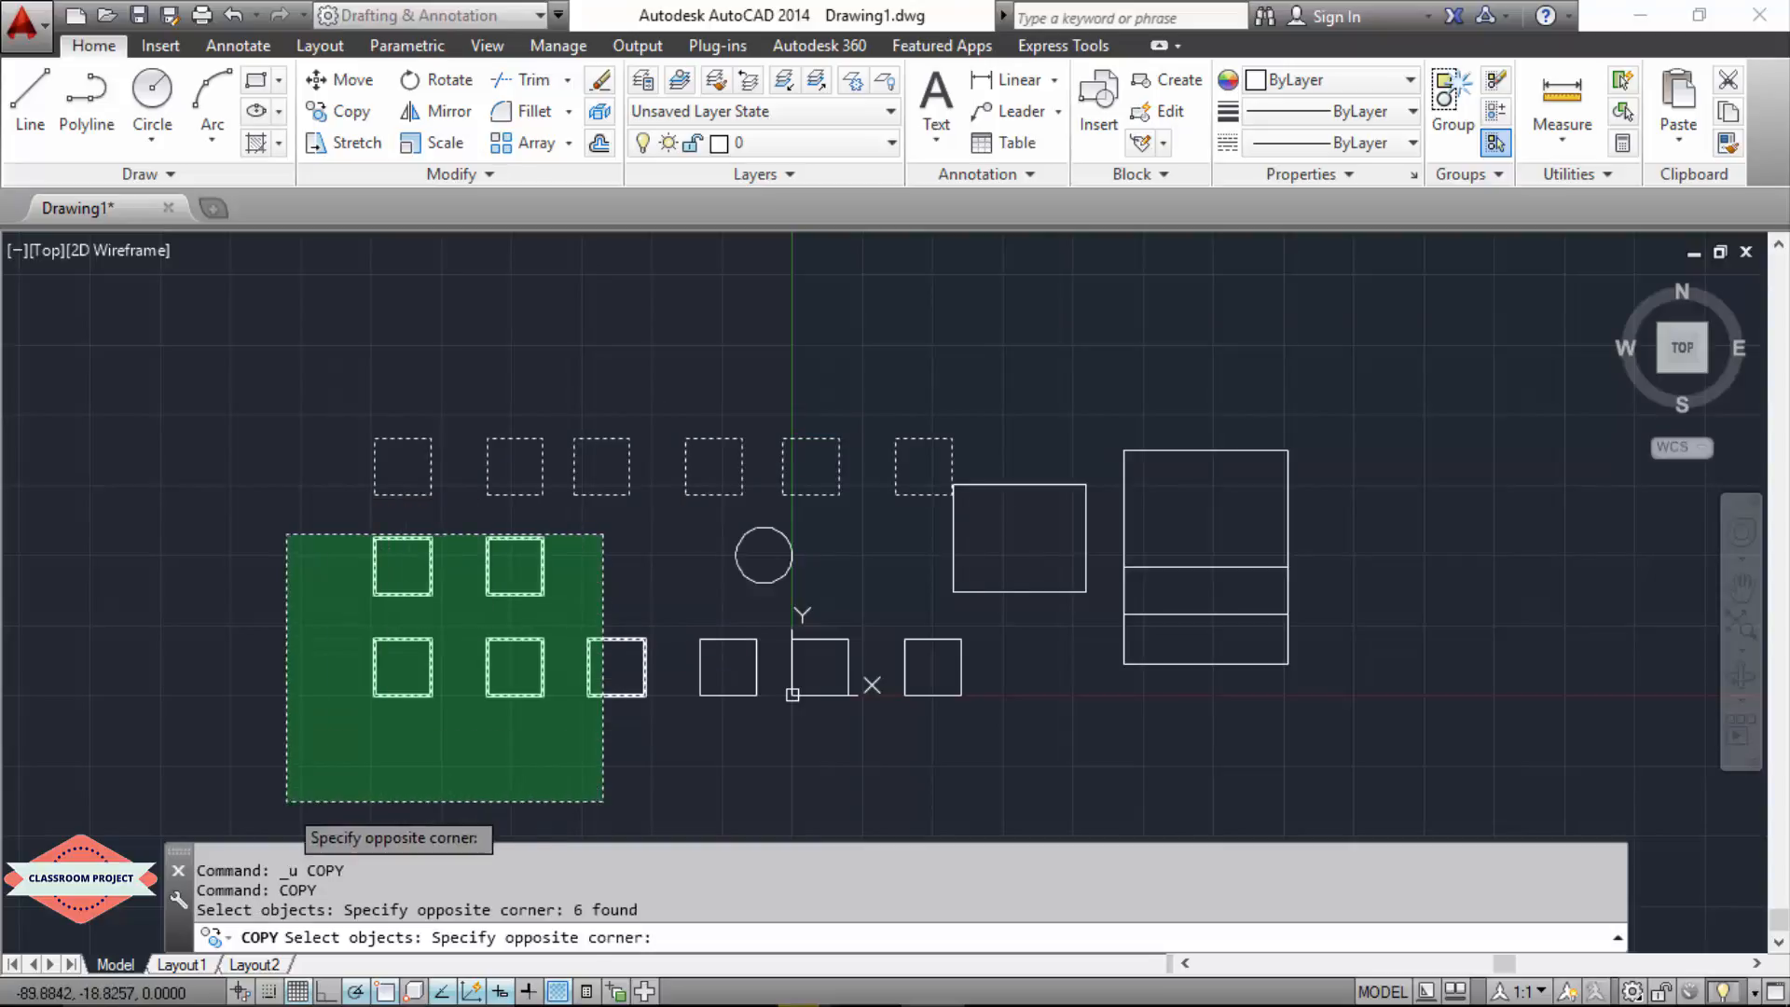
click(282, 806)
click(1024, 659)
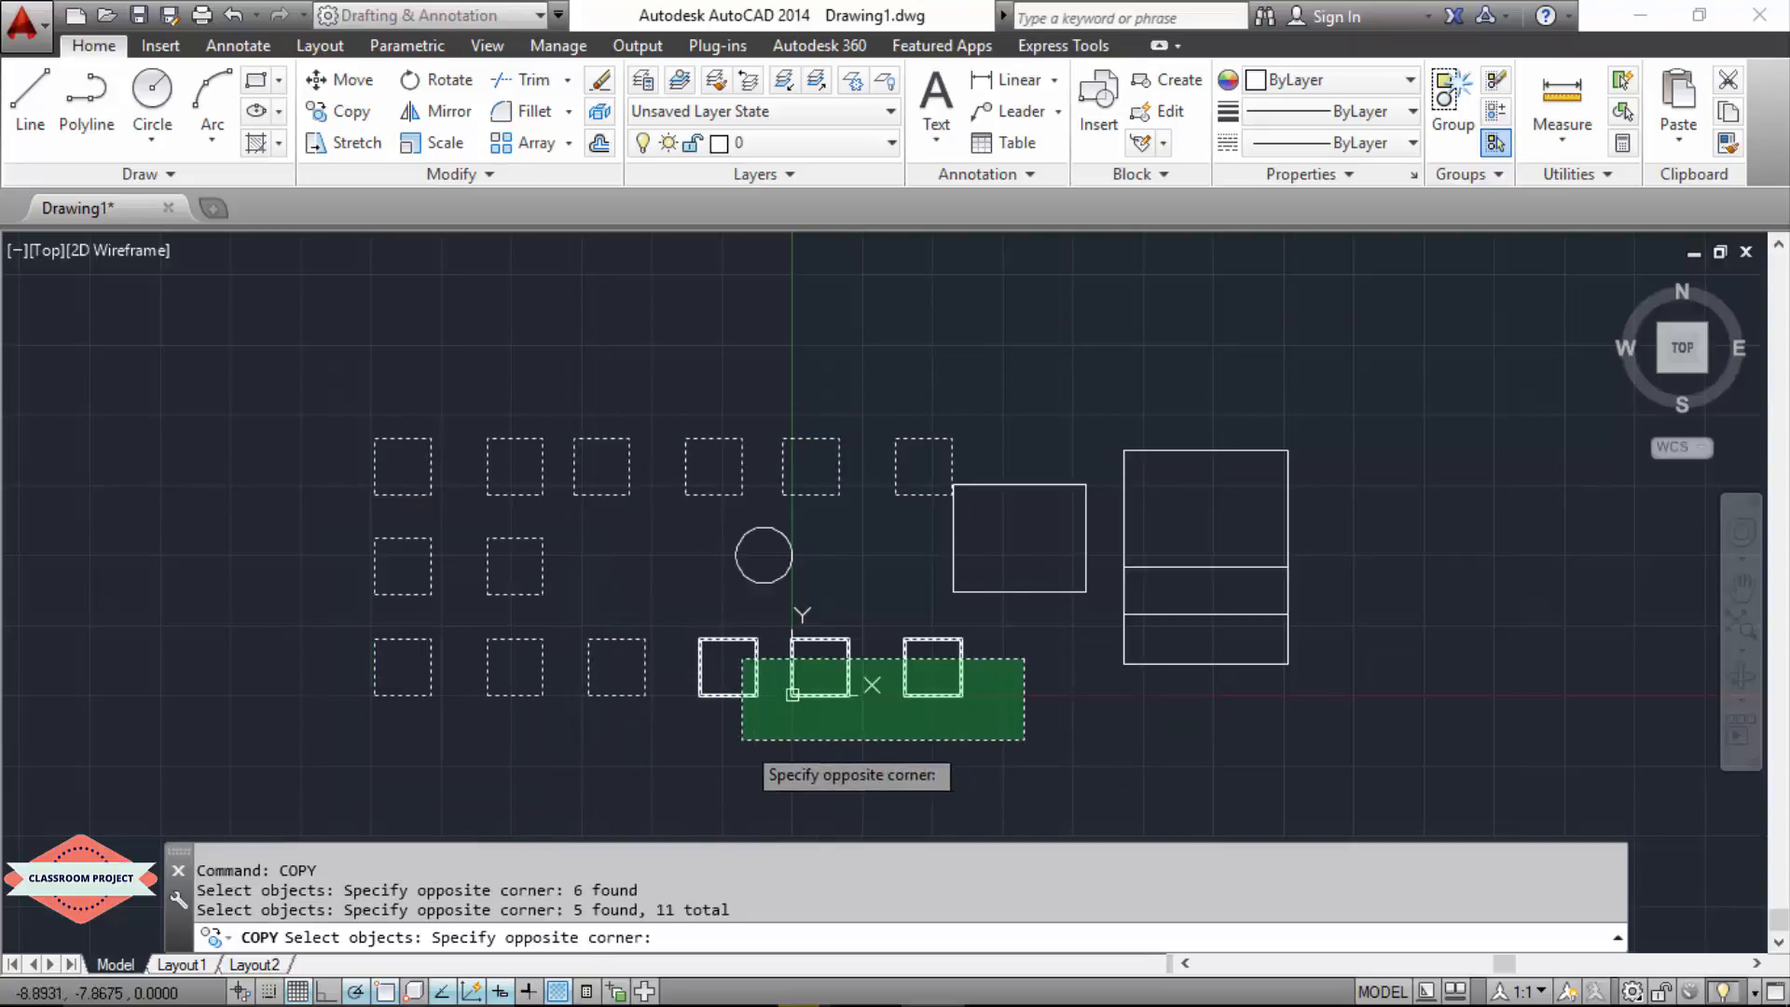
click(792, 695)
click(671, 790)
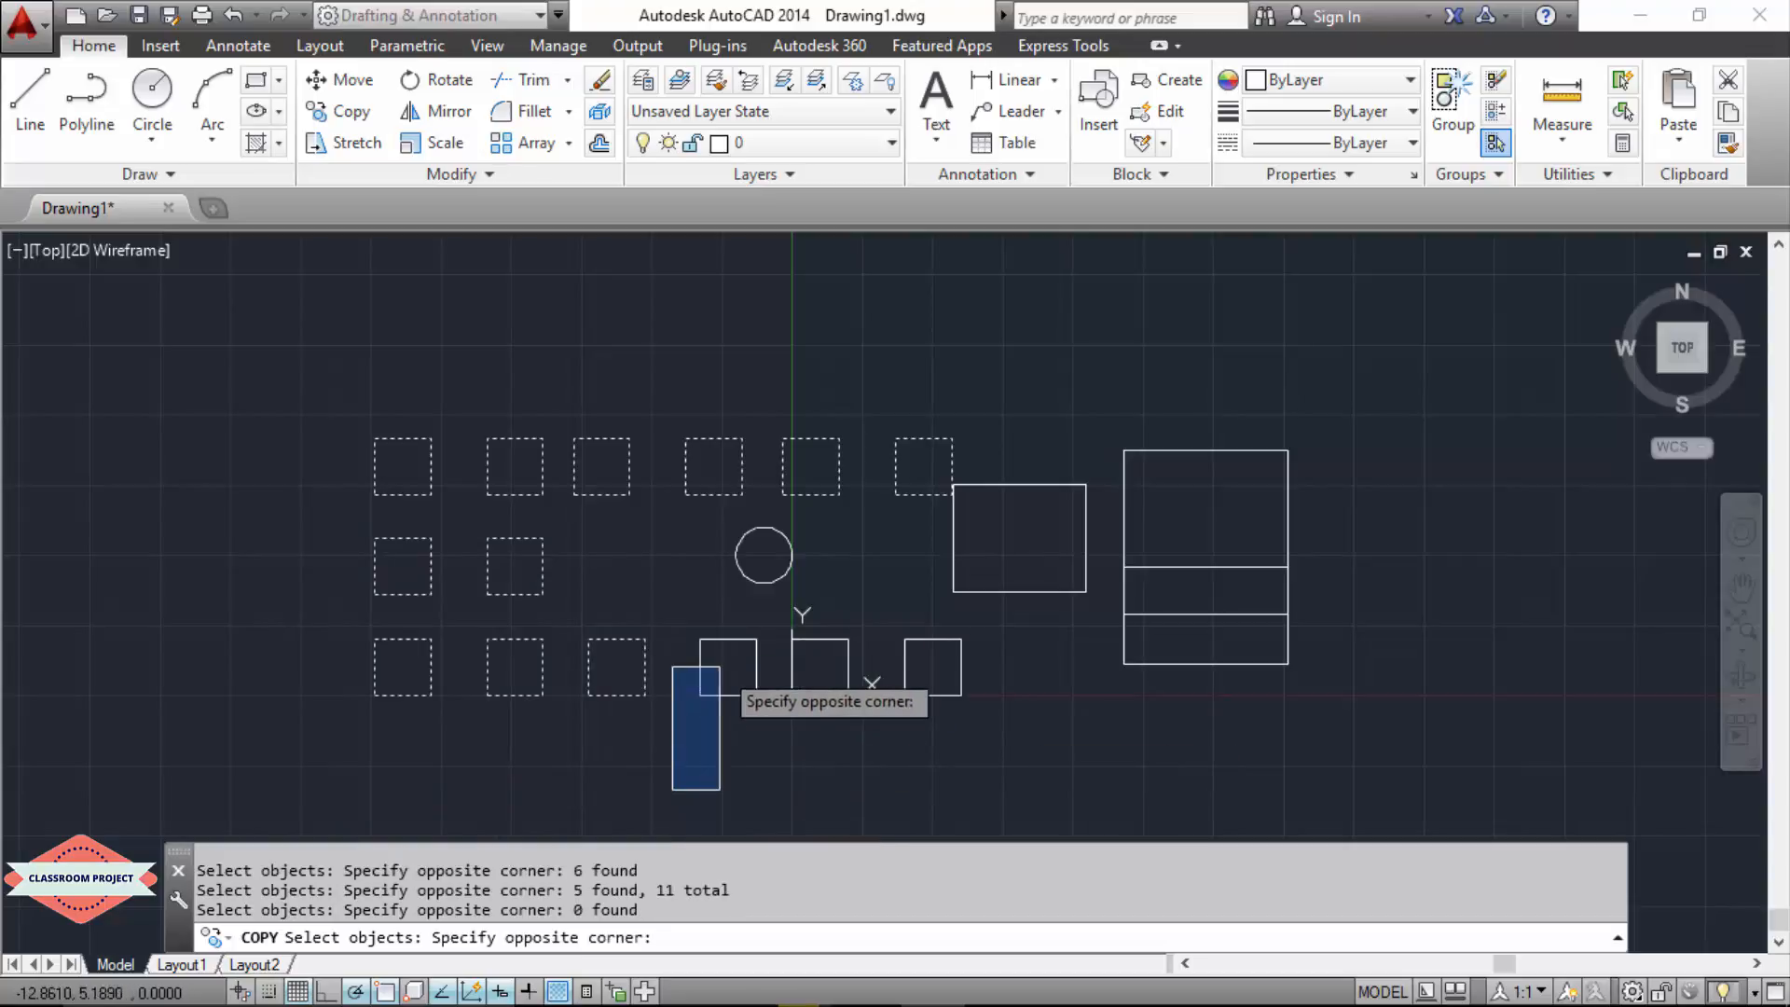
click(1005, 627)
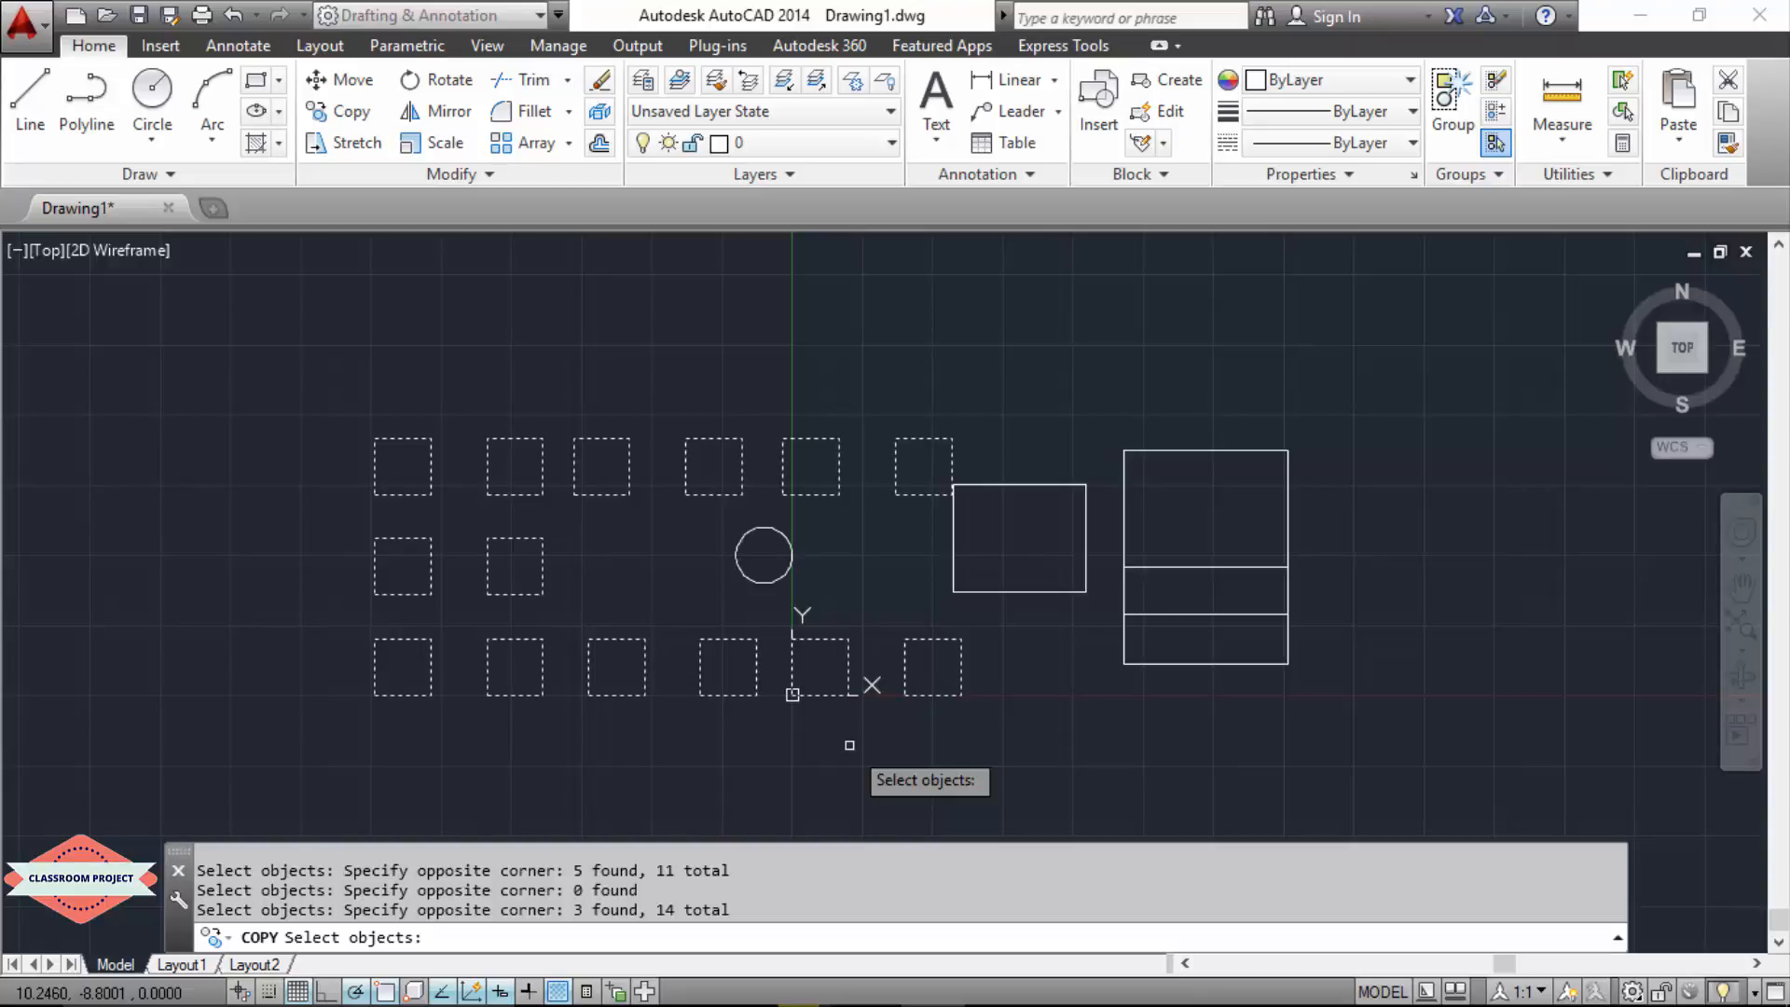
key(Return)
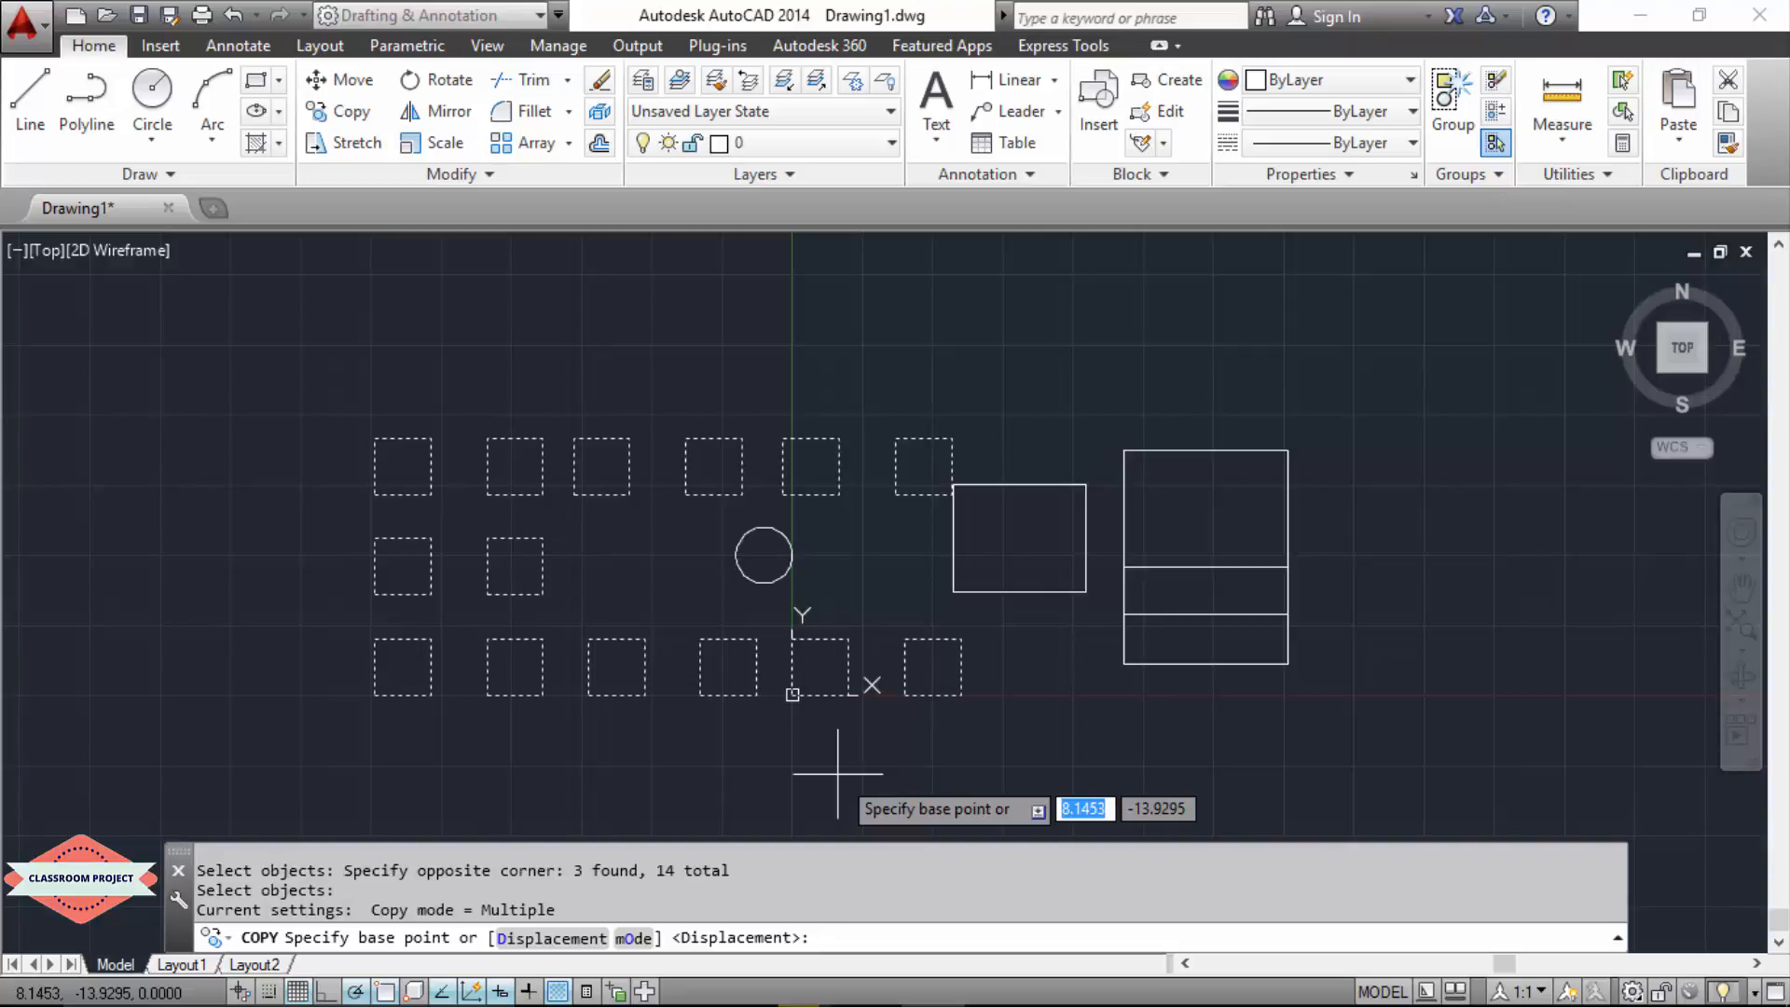
Step: Copy the selected squares from base point 0,0 by a distance of 60 at an angle of 90°
text(0)
key(Tab)
text(0)
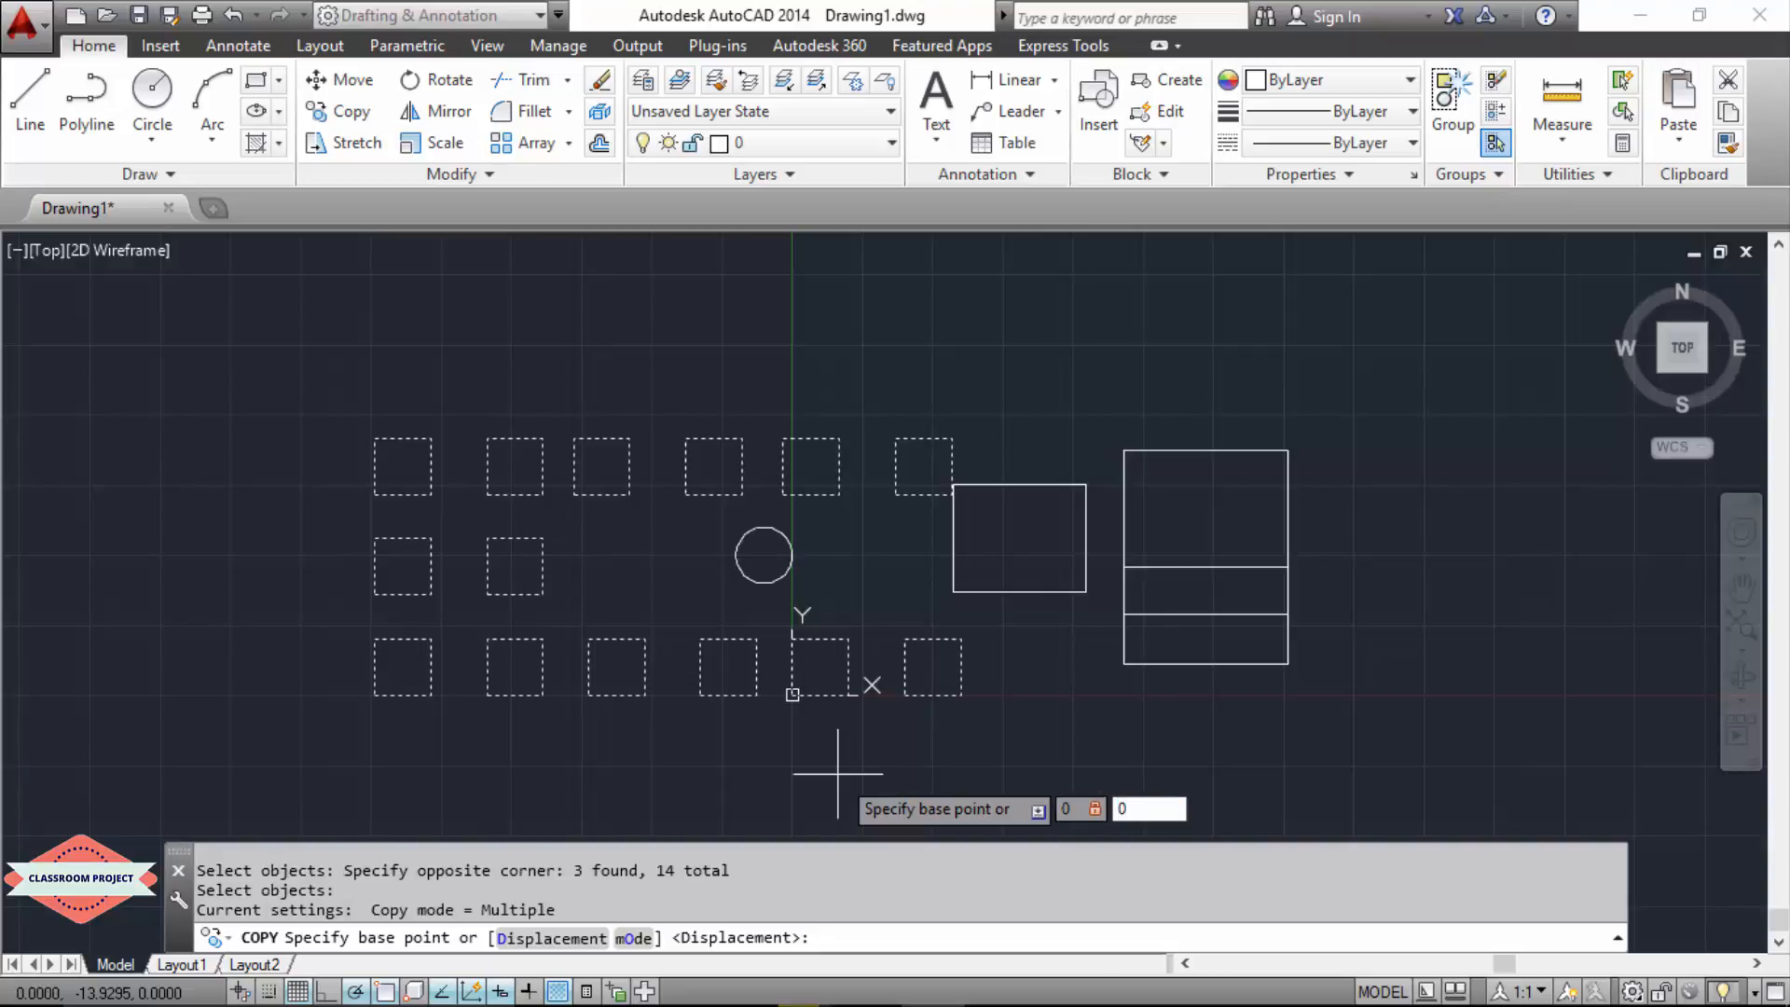
key(Return)
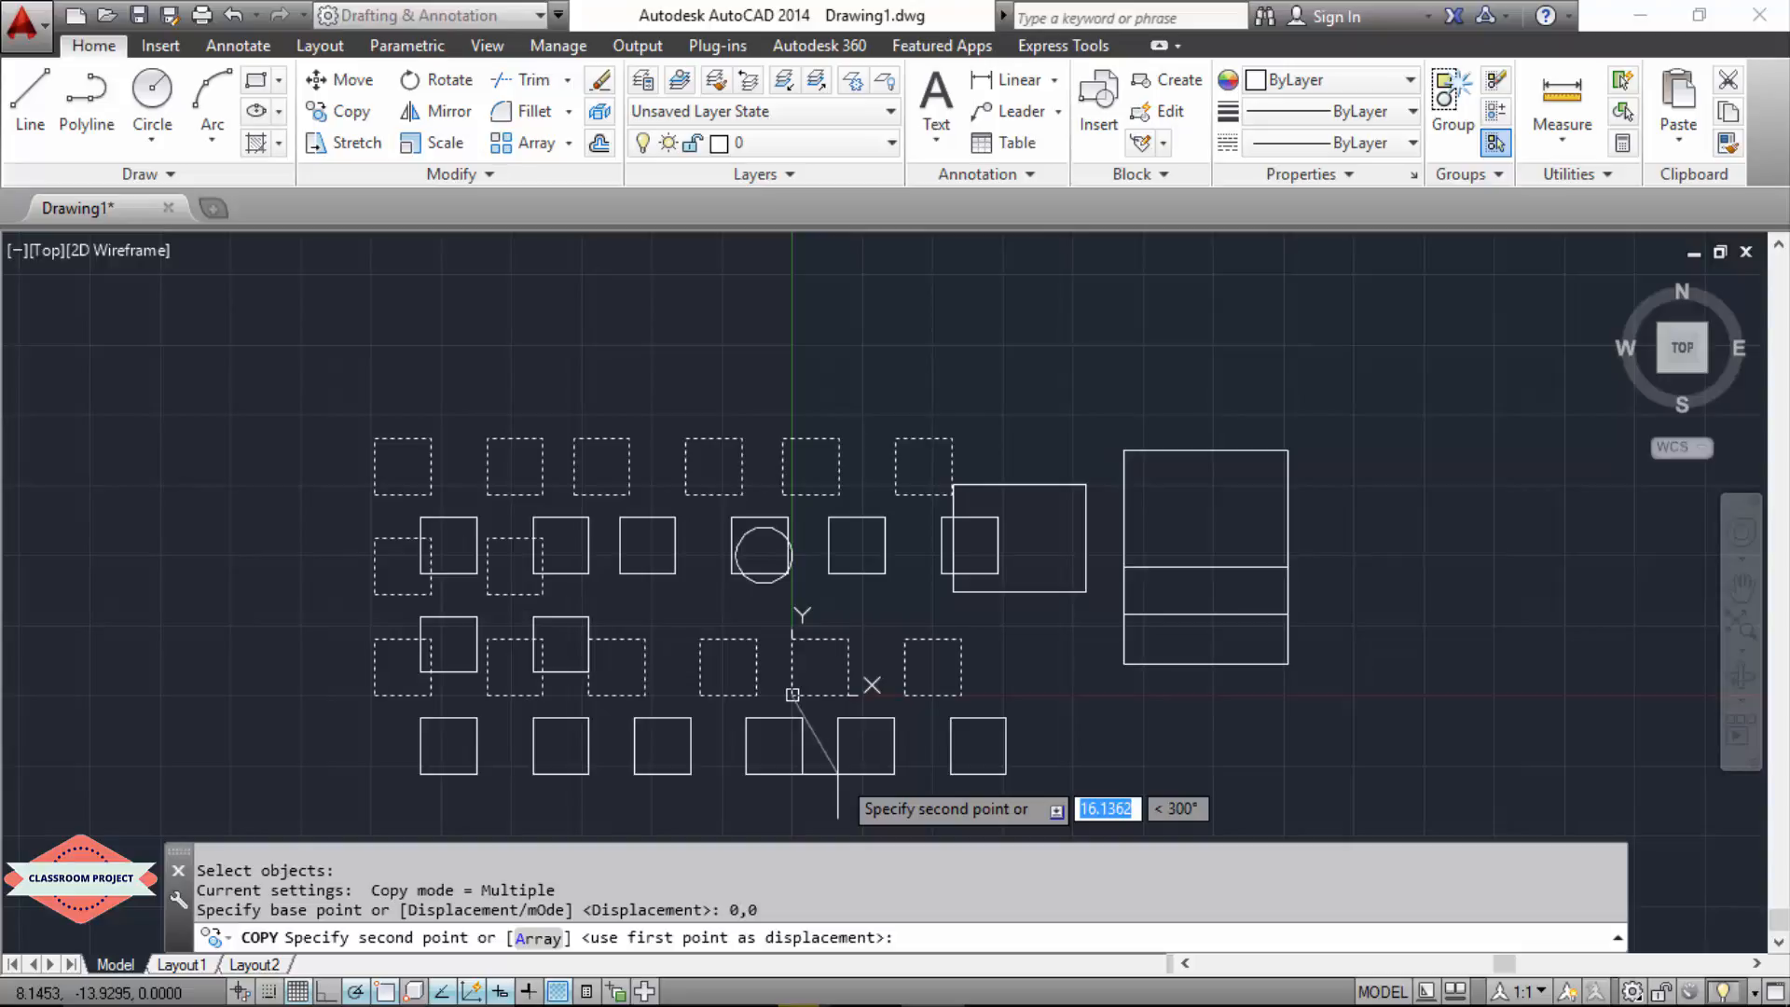
text(60)
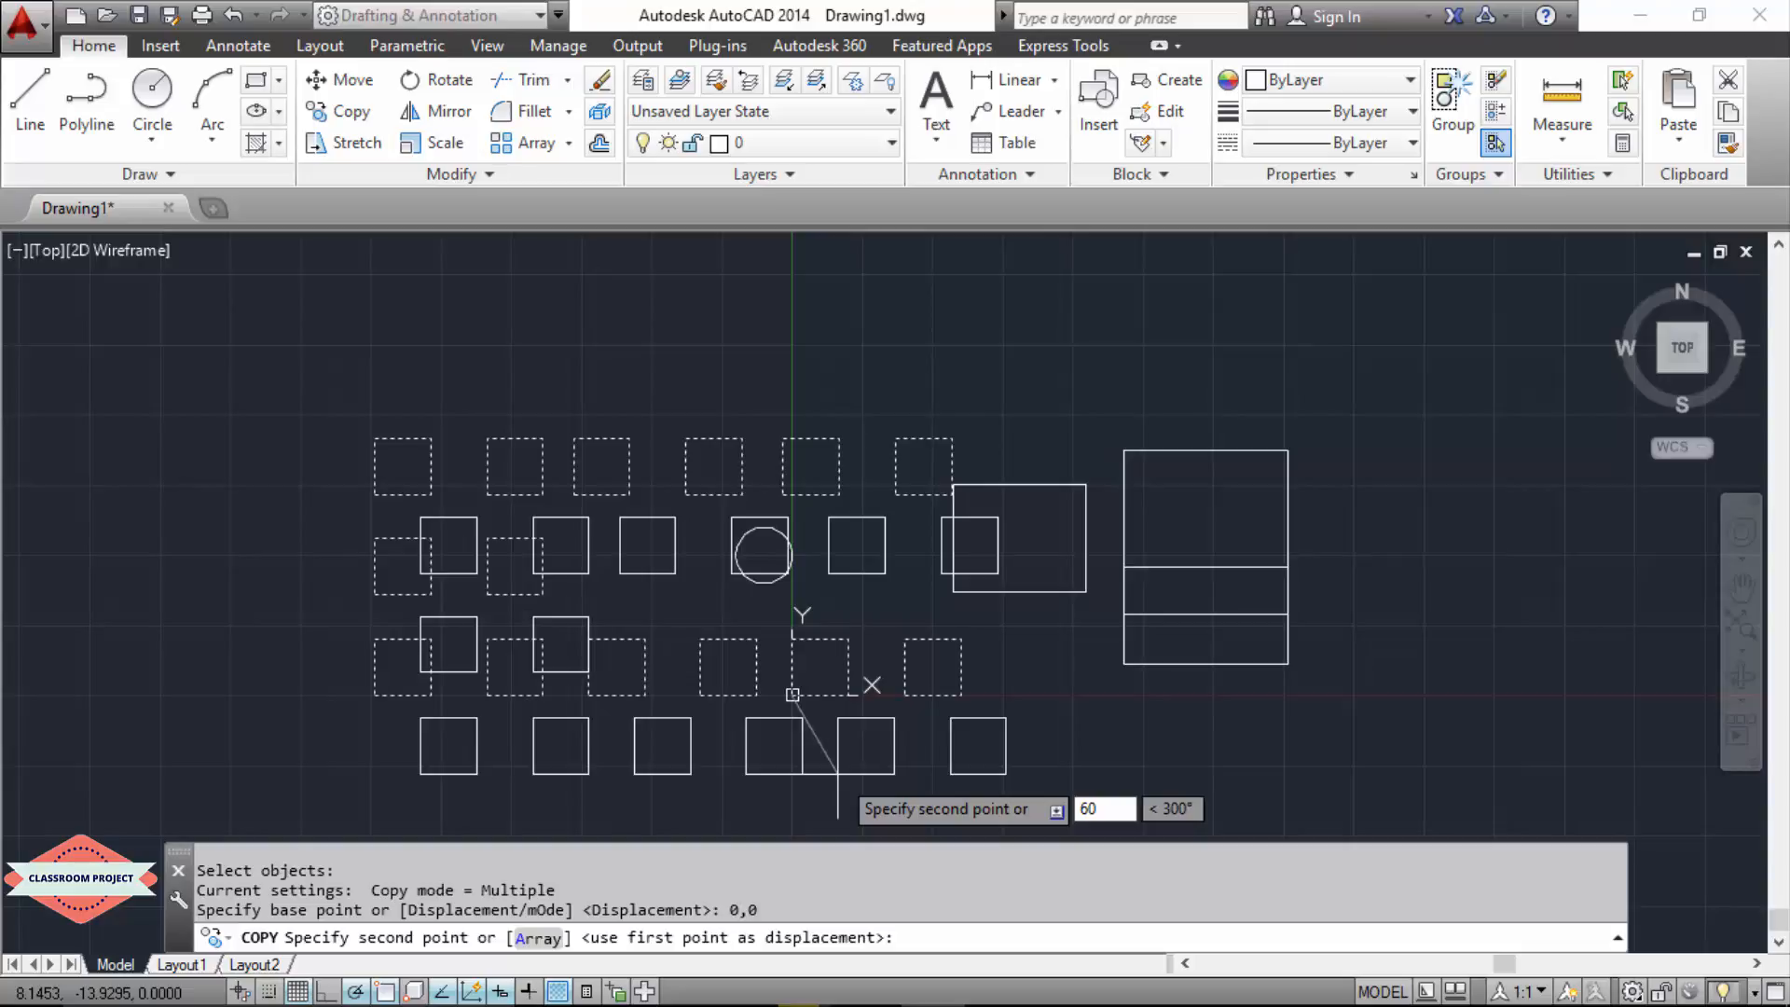
key(Tab)
text(90)
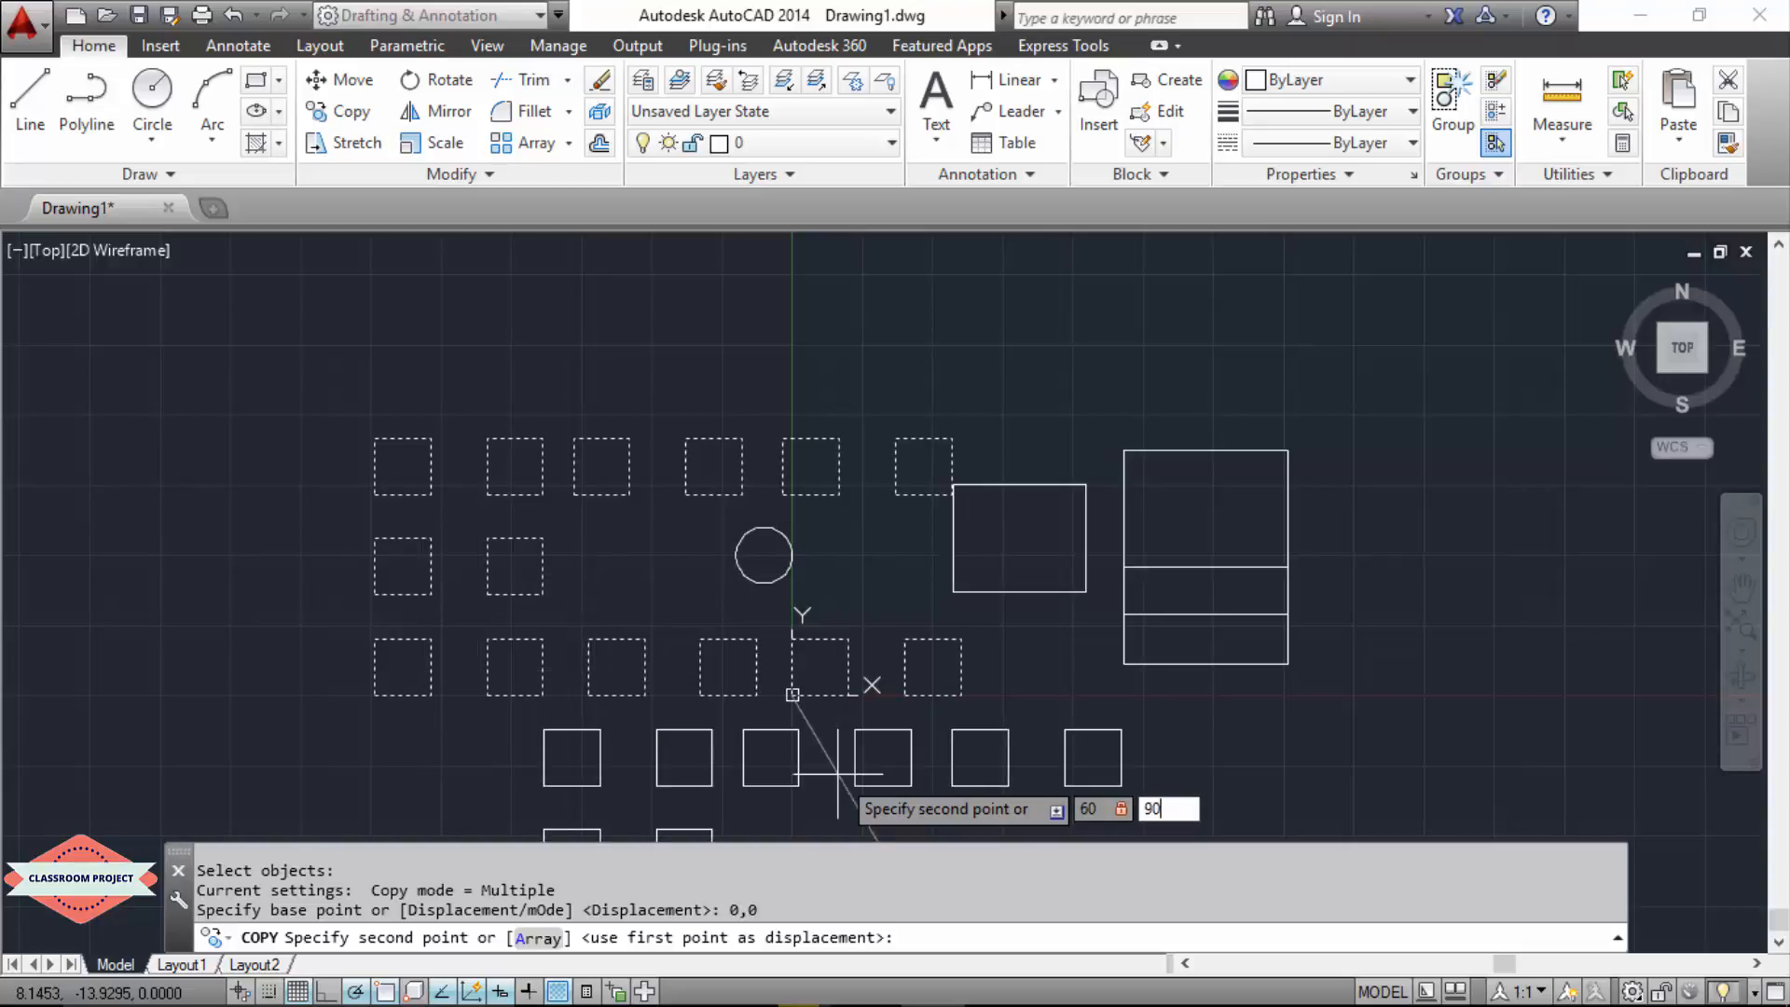
key(Return)
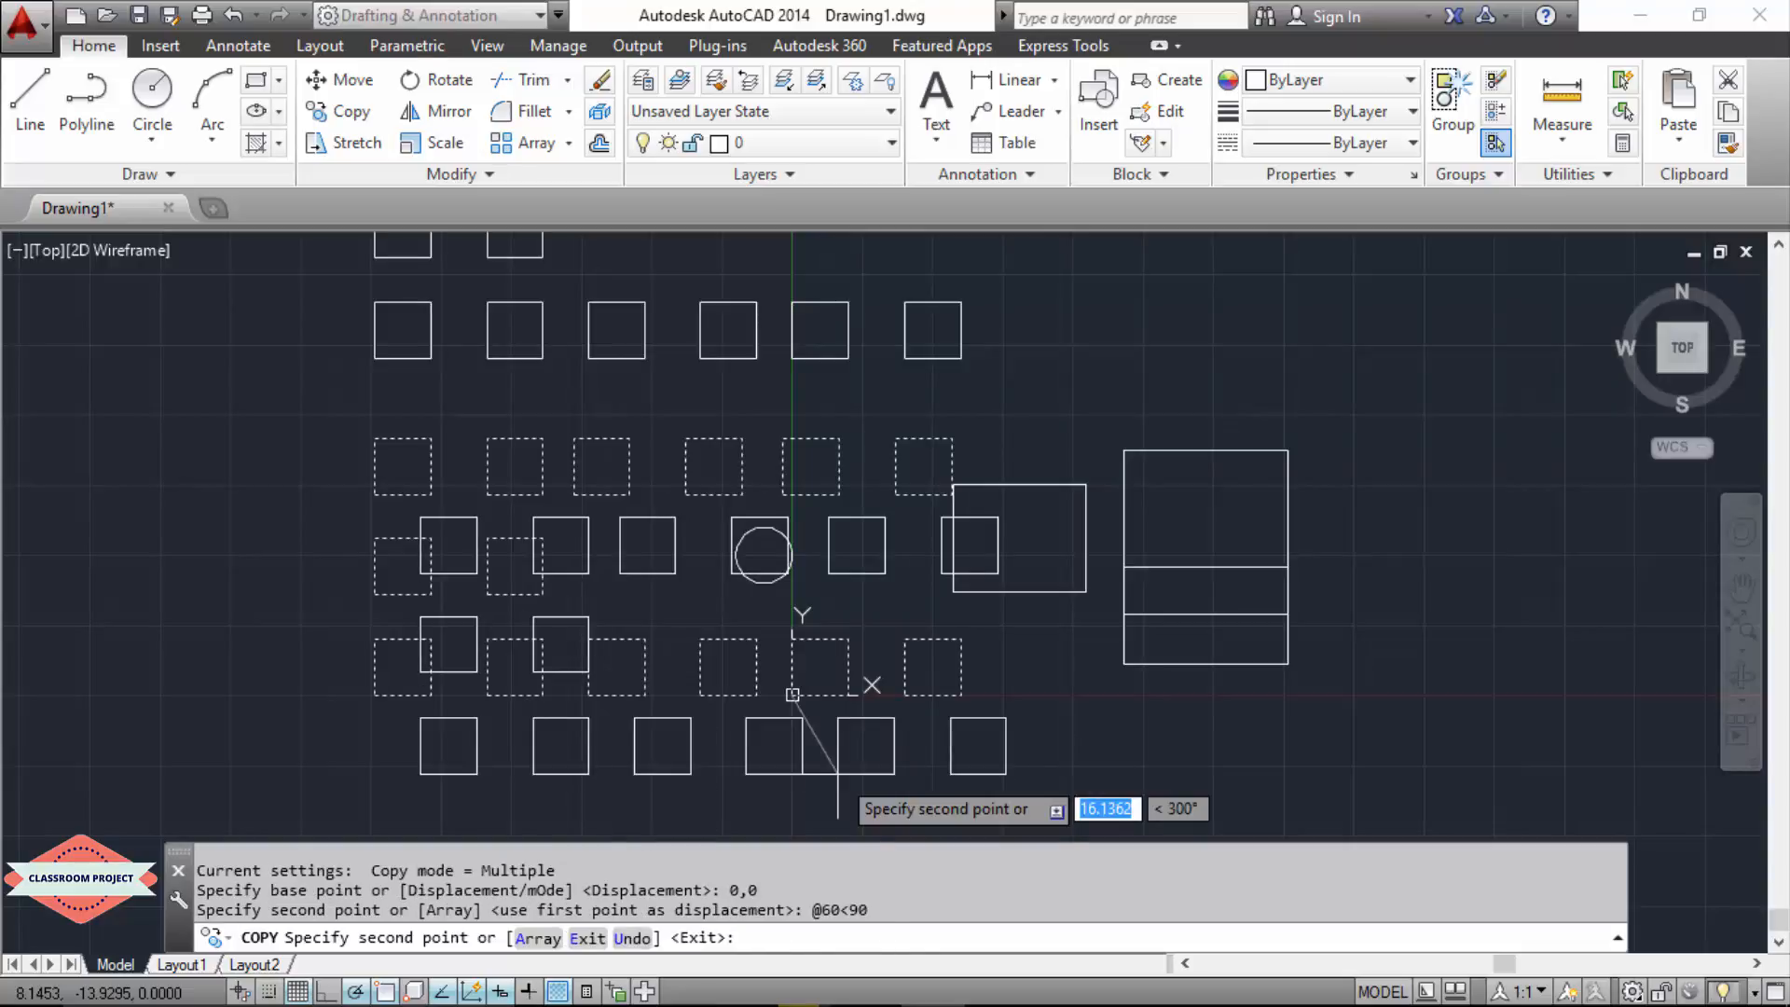
key(Escape)
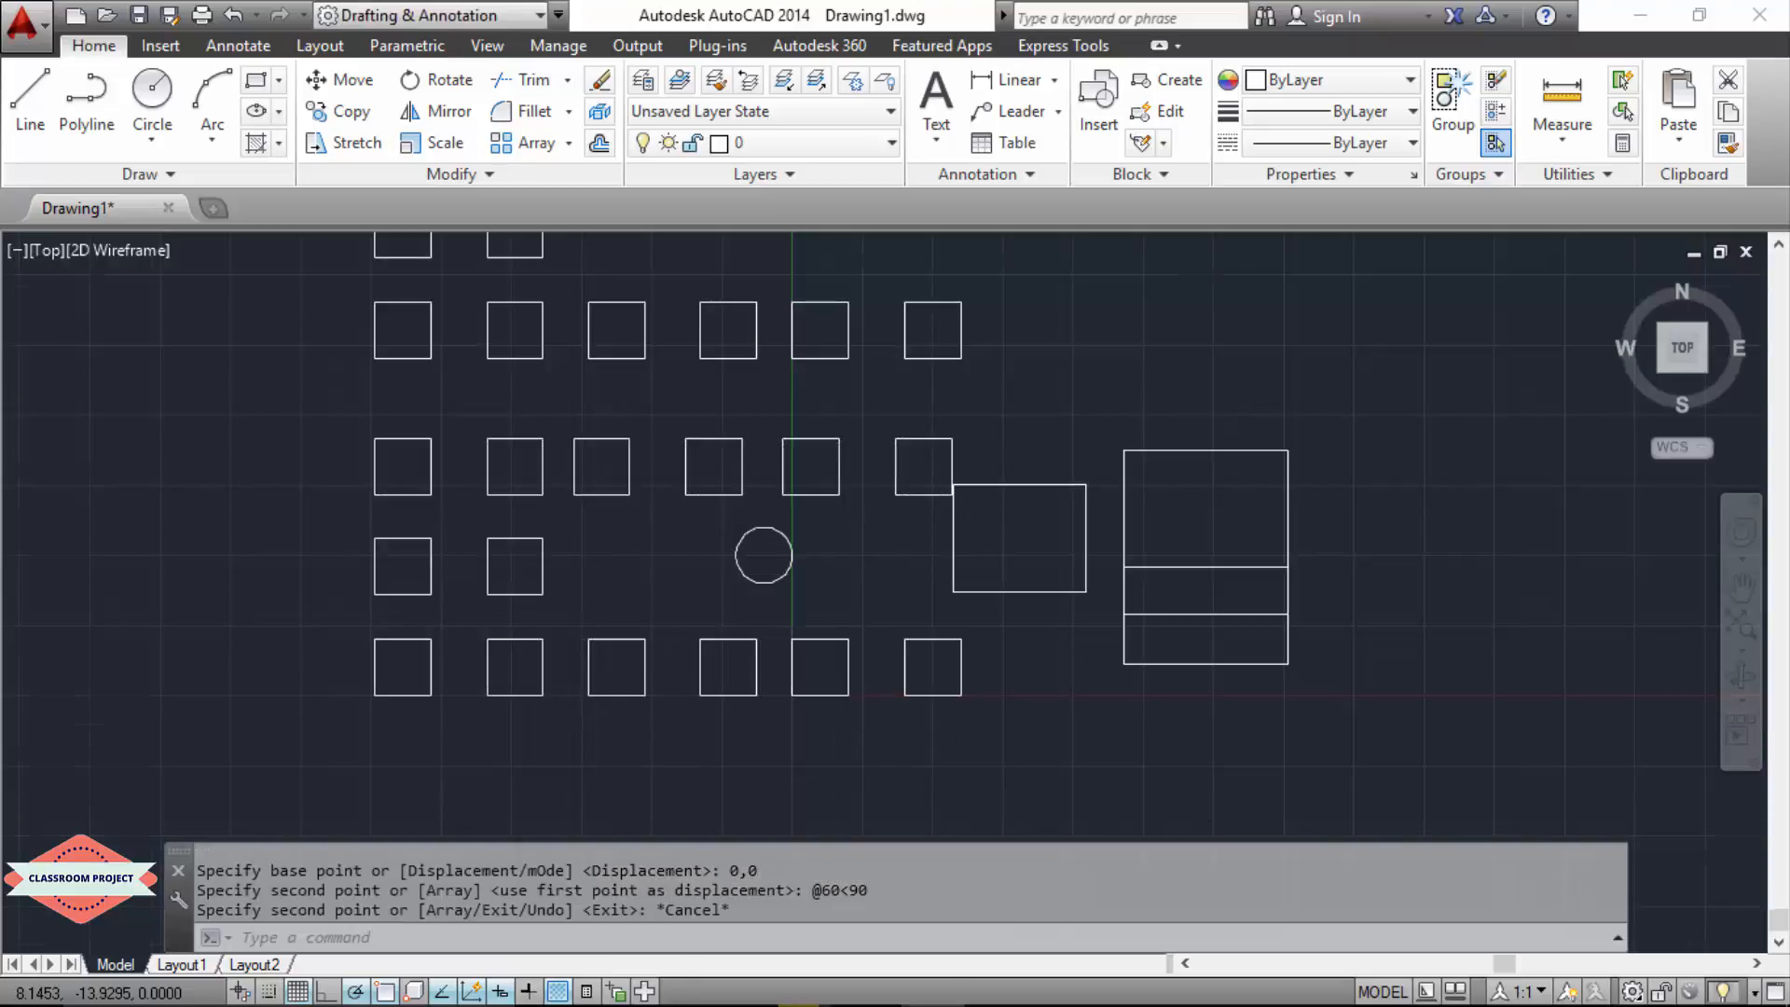
Step: Compare the origin with the lower-left corner of the origin square's copy directly above it to check the copy's position
scroll(838, 774, down, 3)
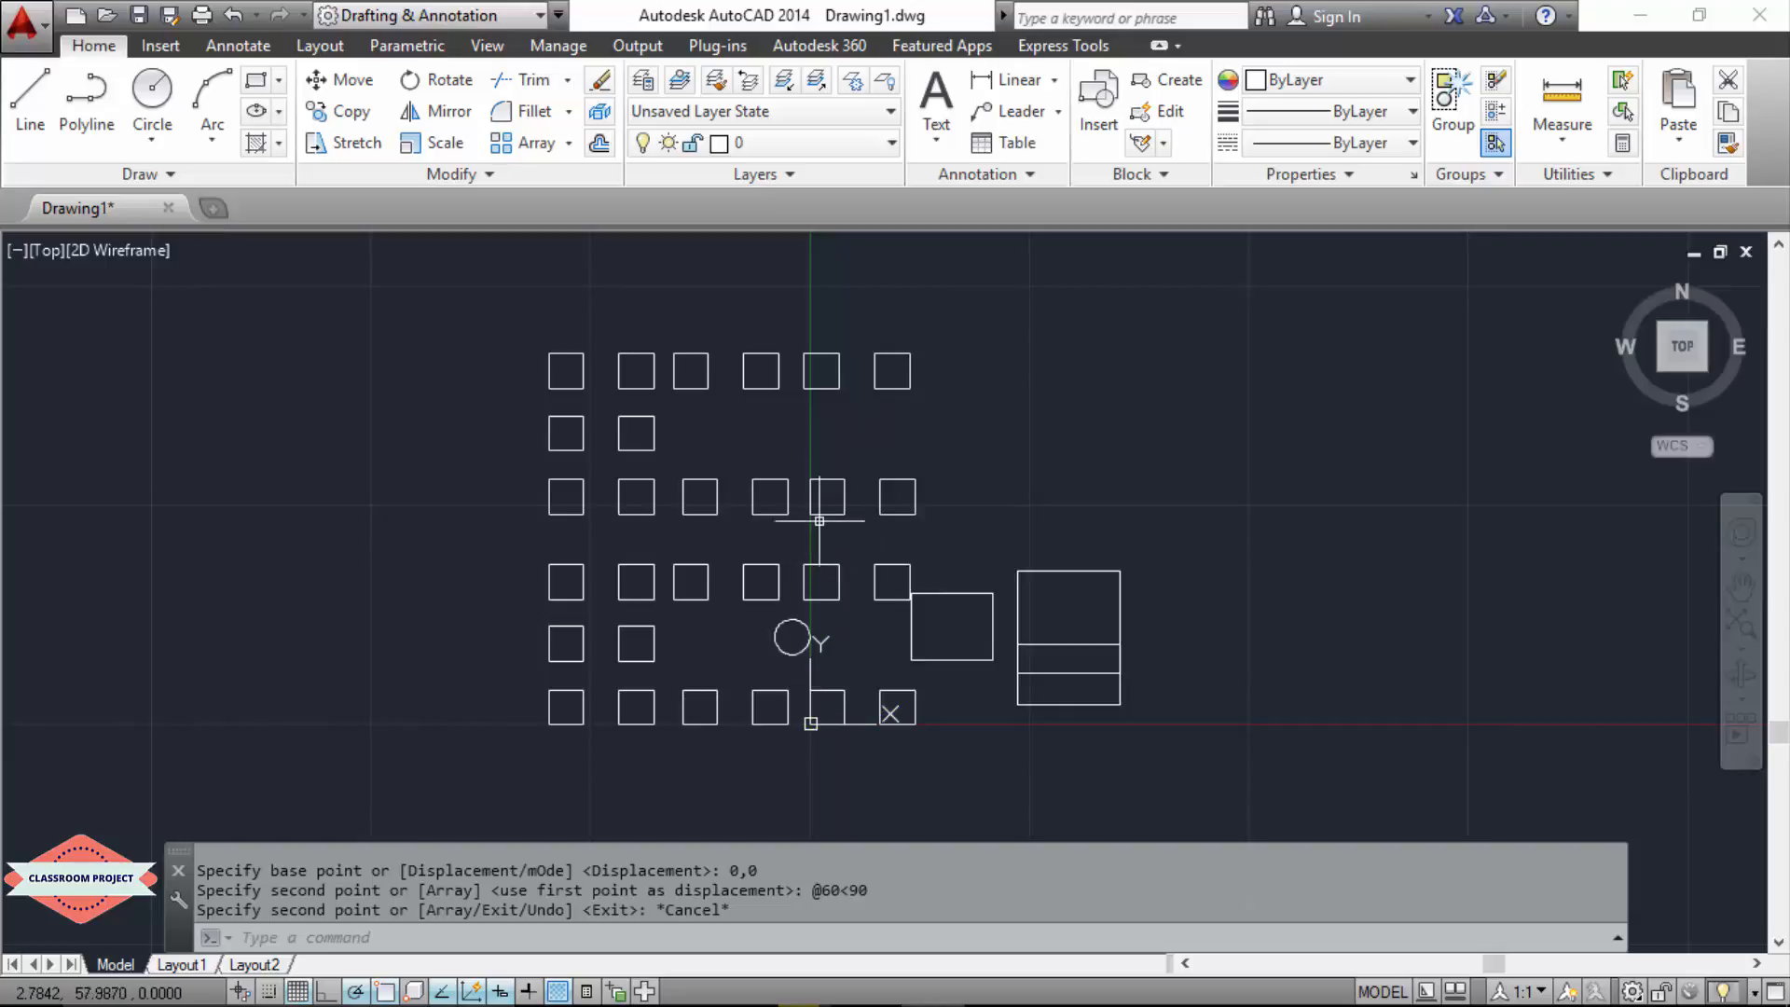
click(811, 725)
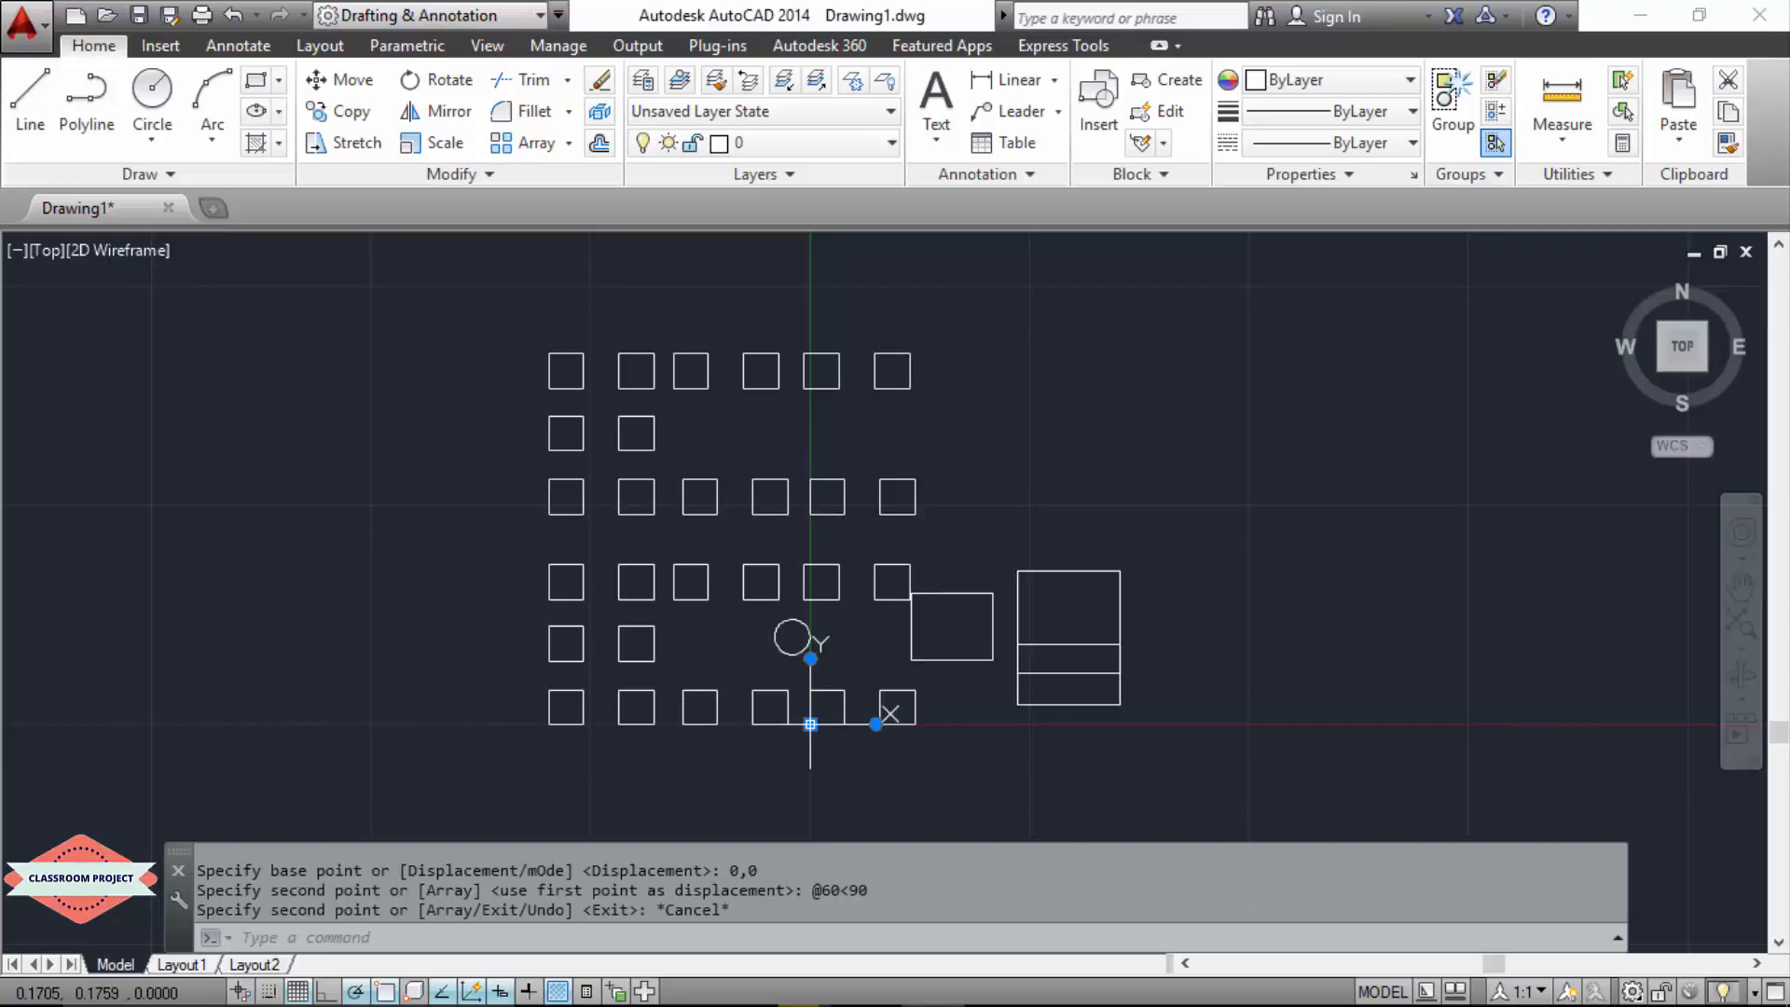
mouse_move(811, 725)
click(818, 516)
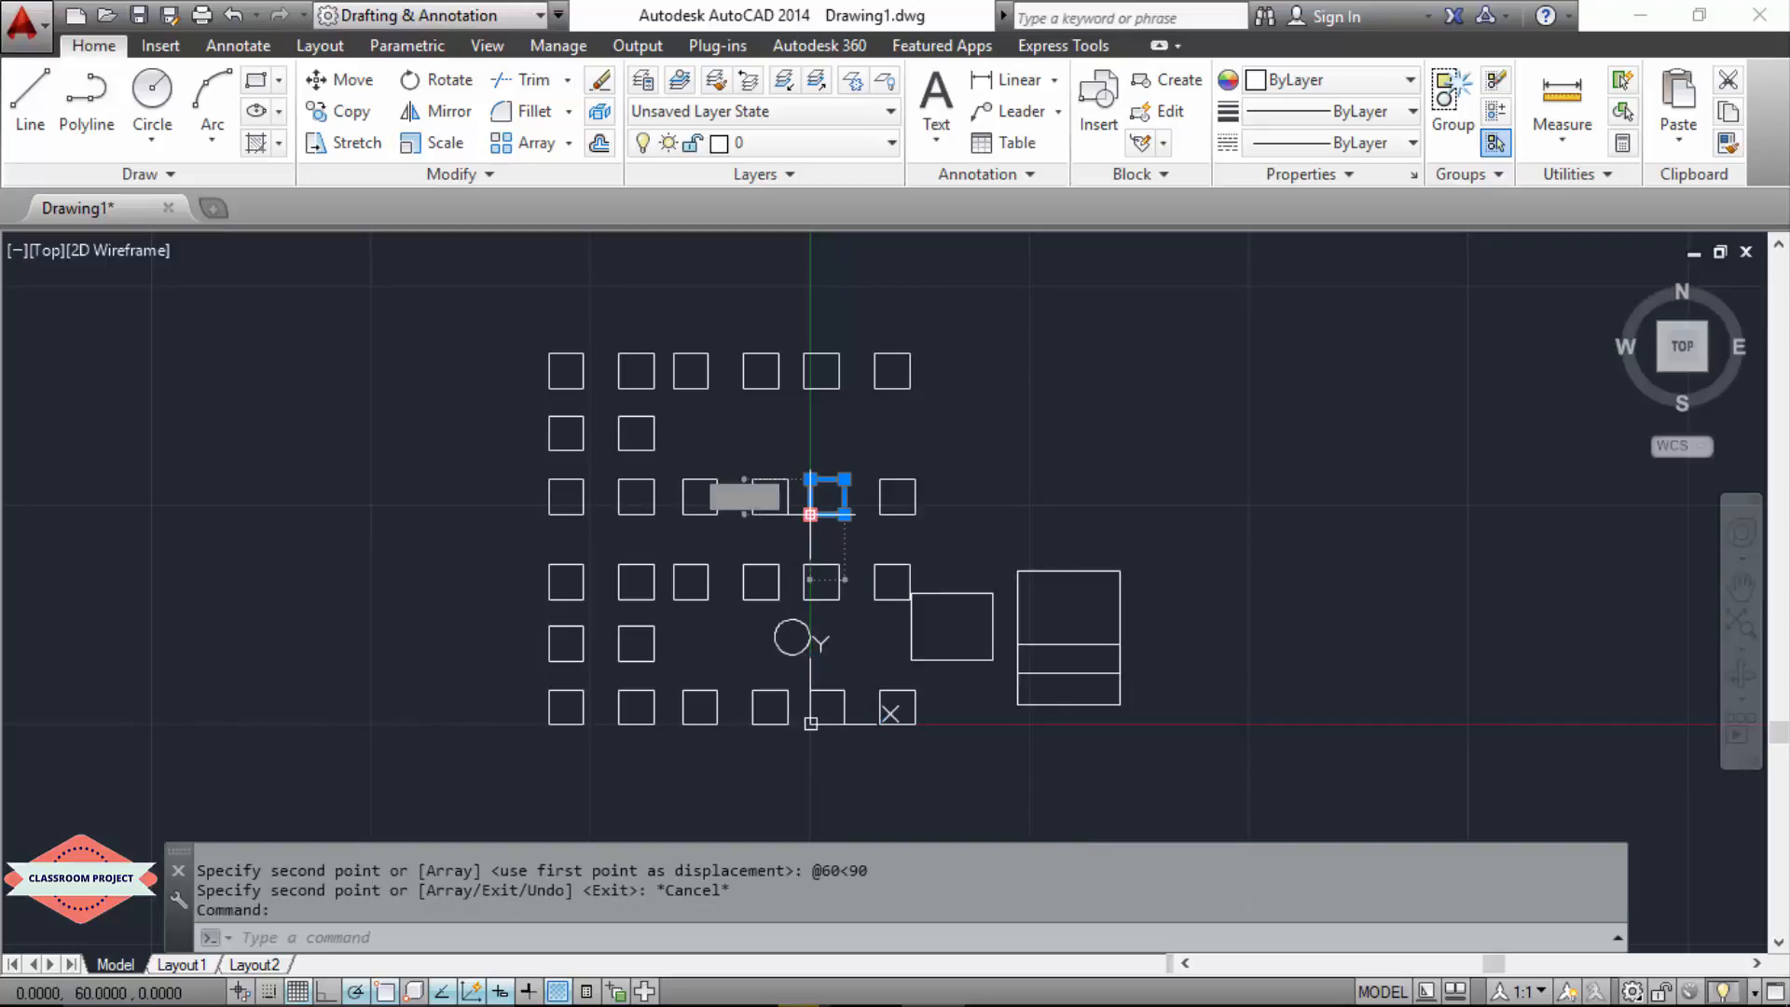
mouse_move(811, 515)
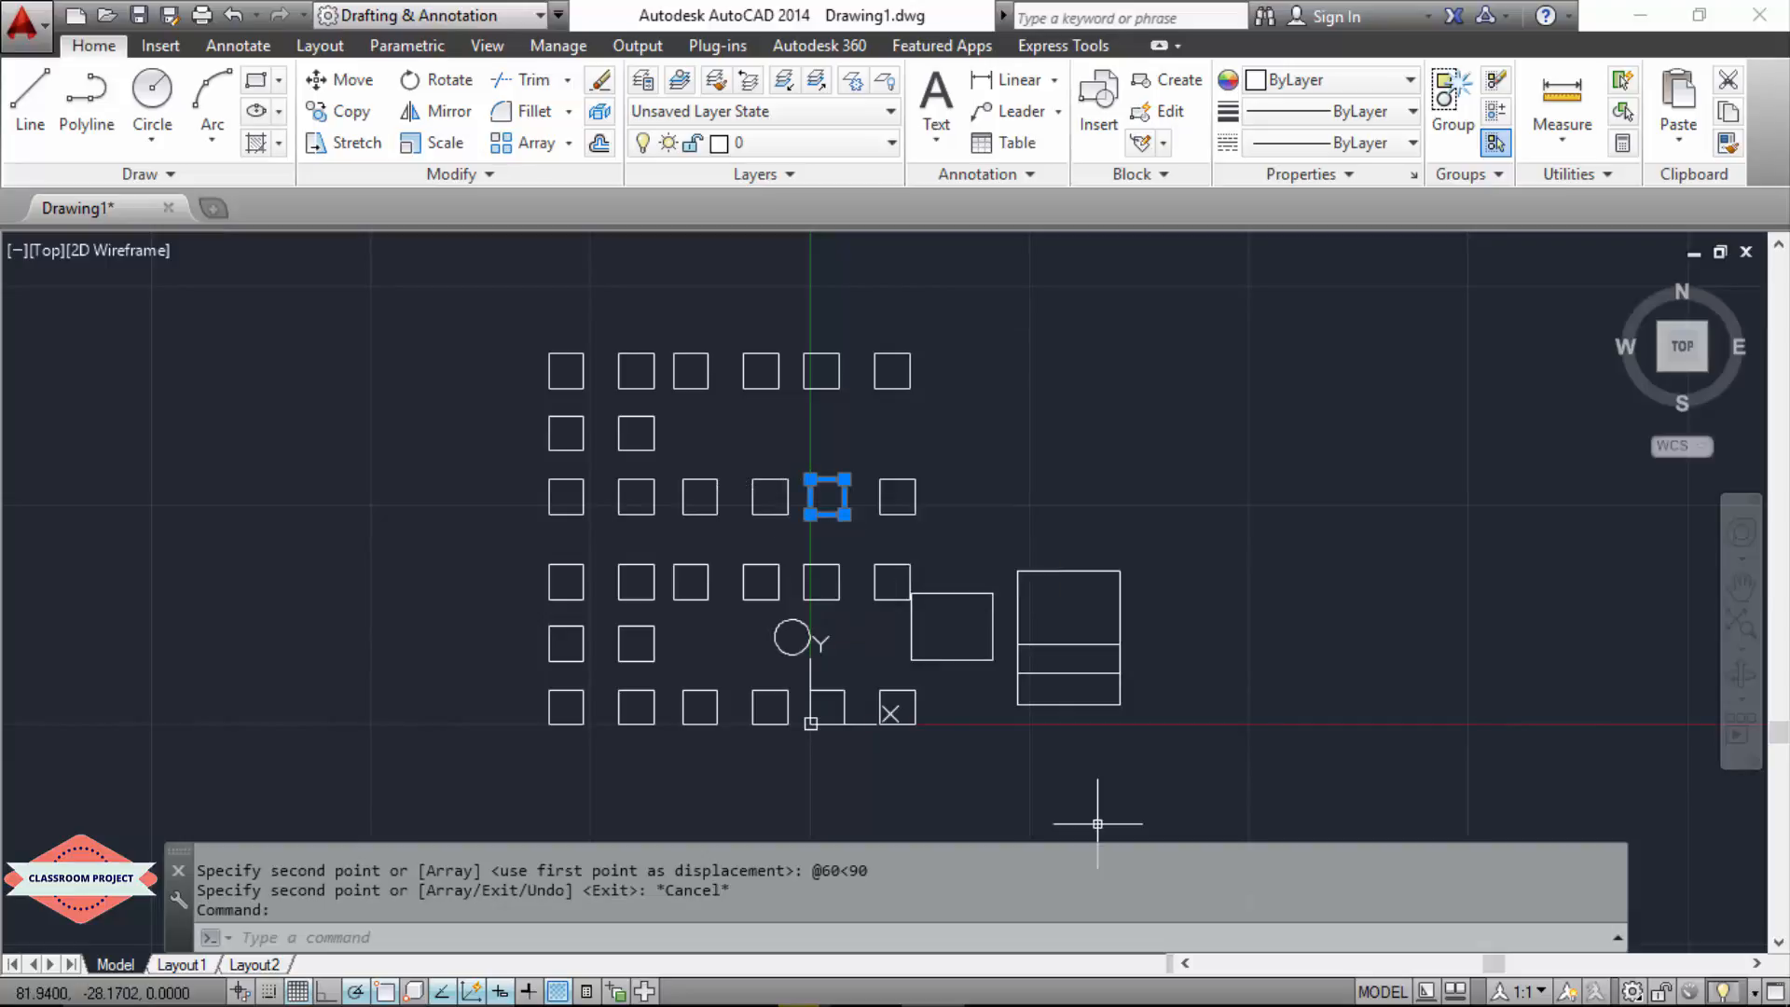
key(Escape)
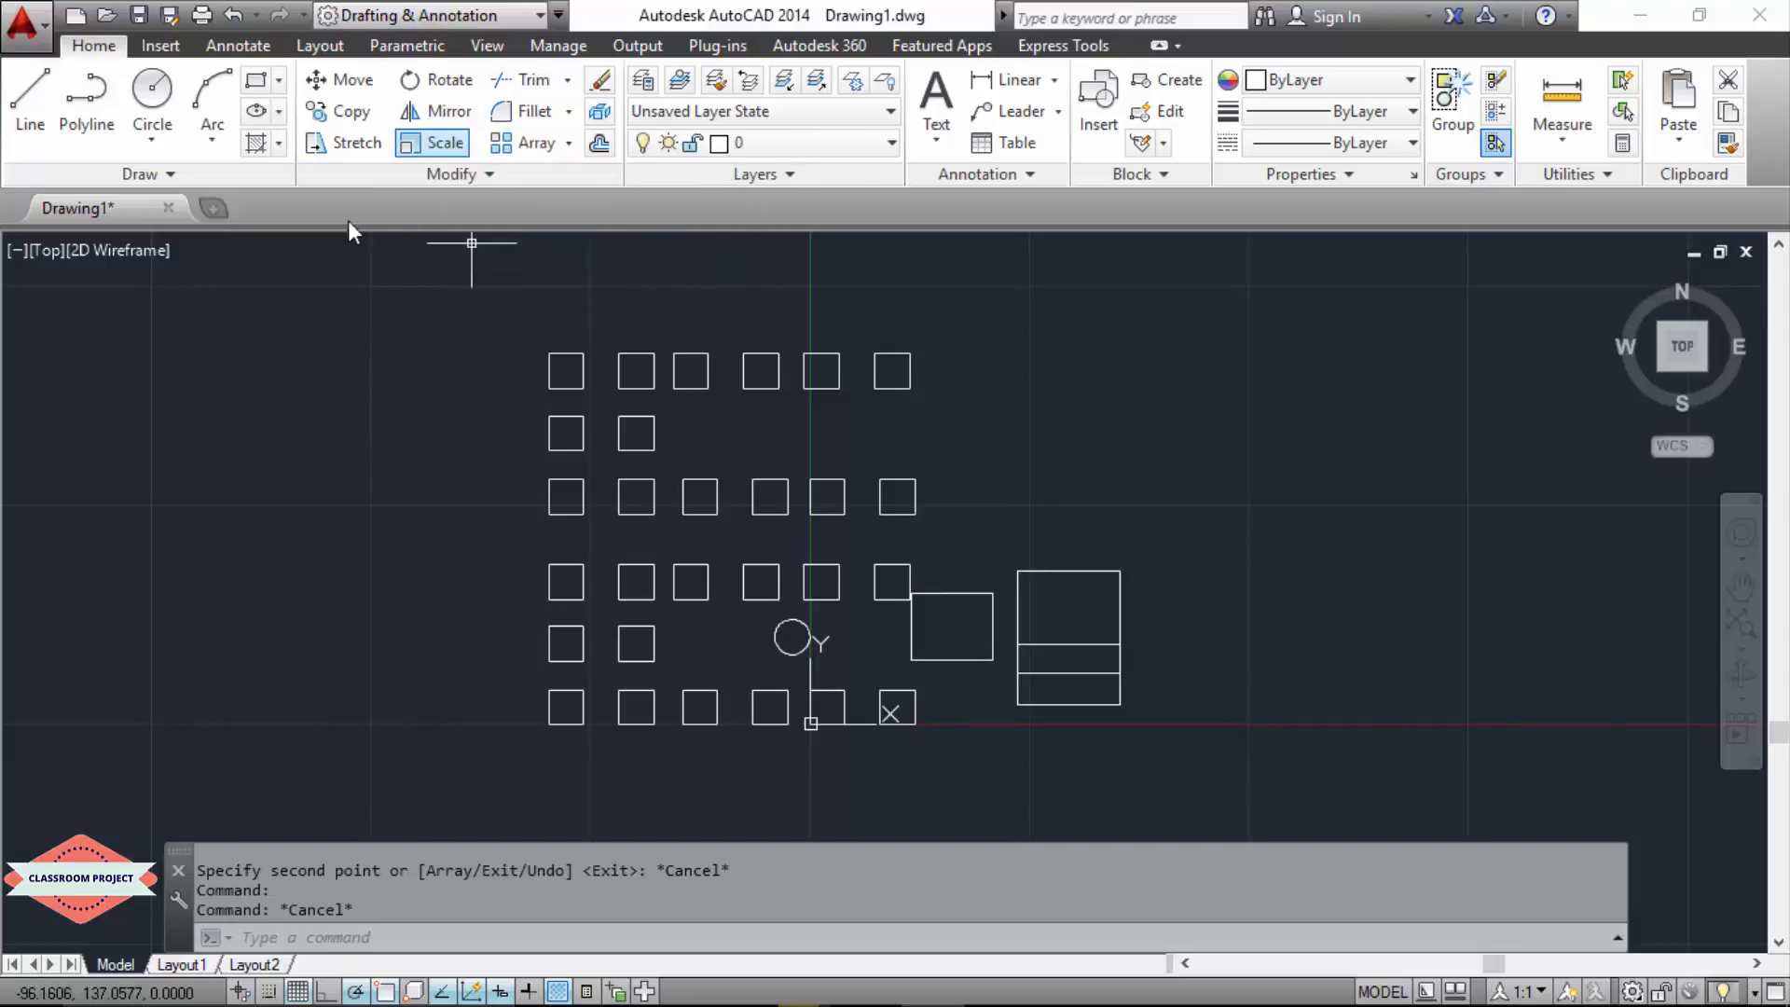
Step: Start the Mirror command and select all 28 squares, leaving out the circle, the rectangle and the line set
click(417, 438)
key(Escape)
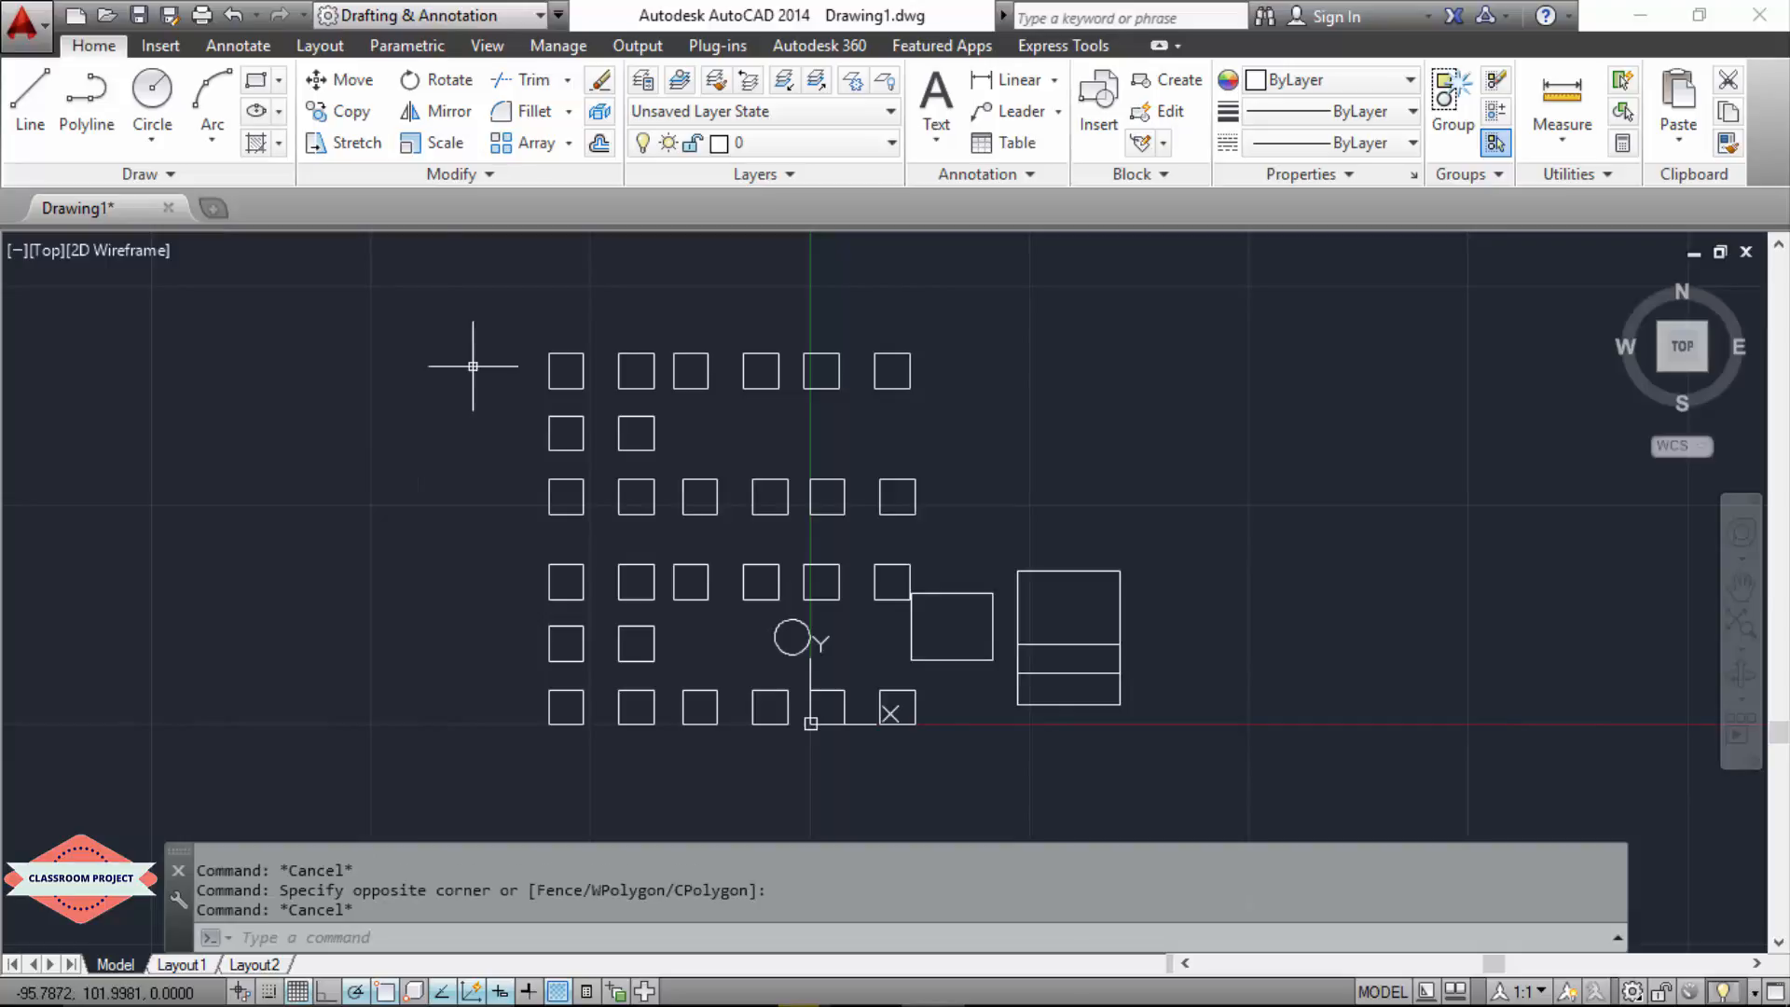
text(M)
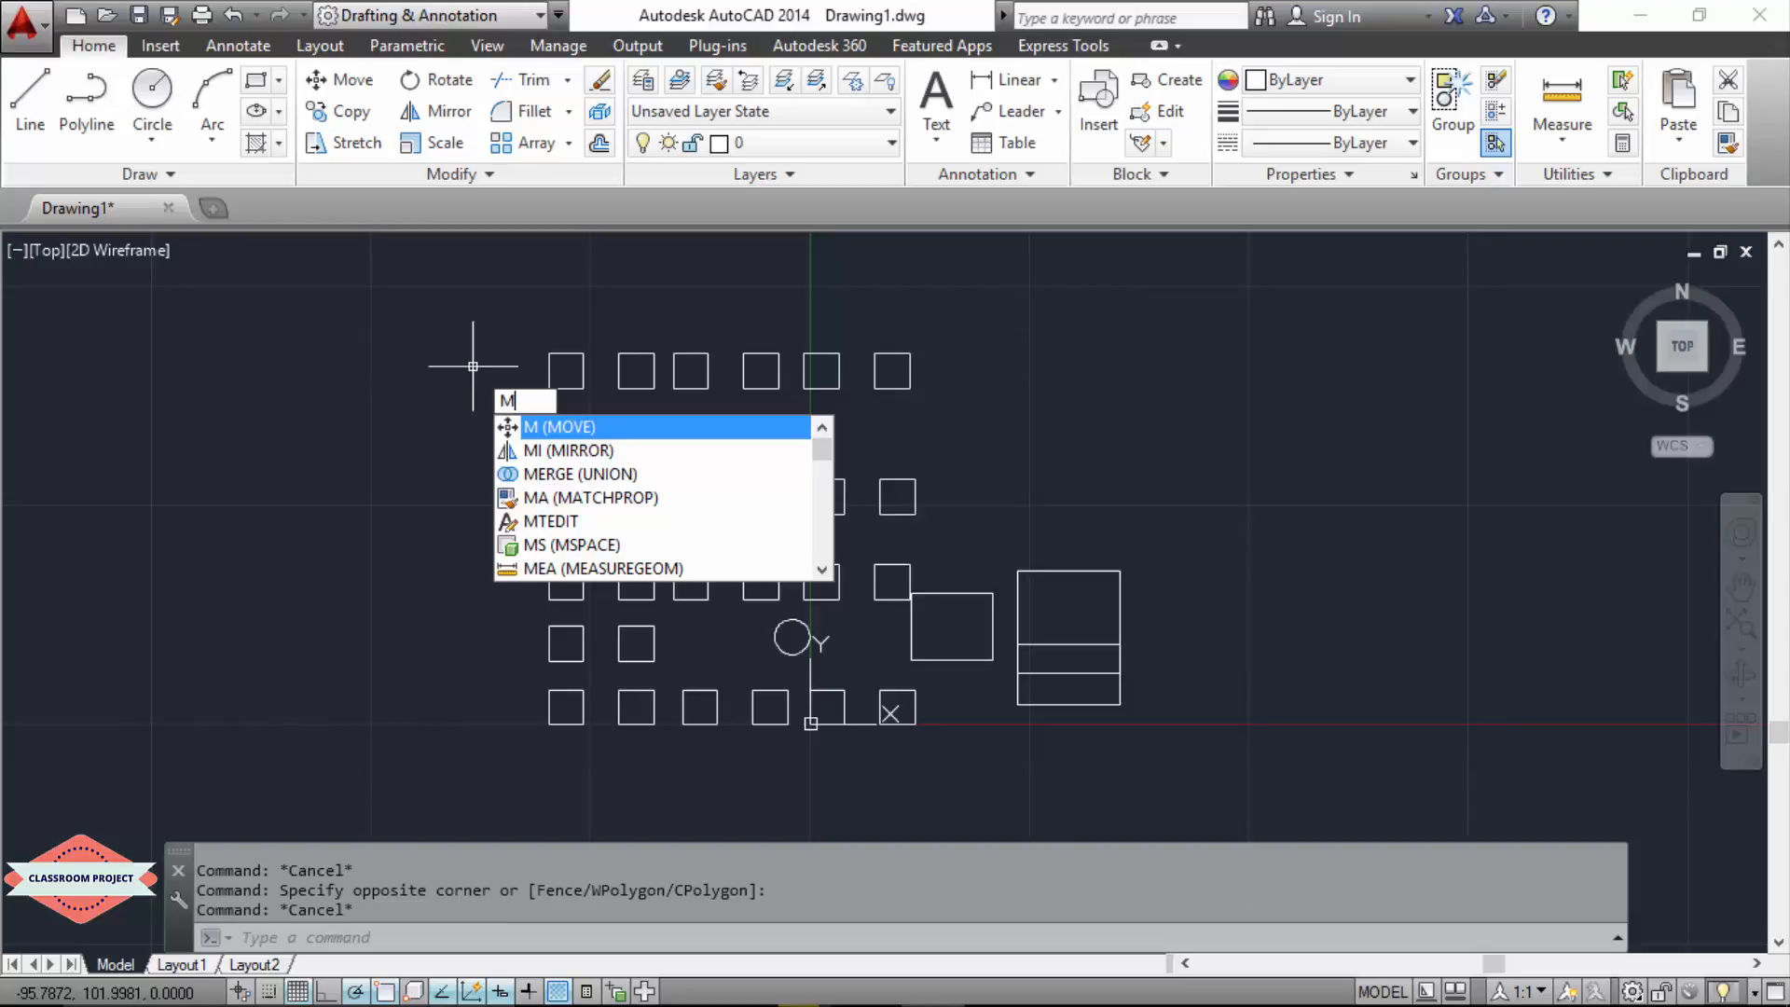
text(IR)
key(Return)
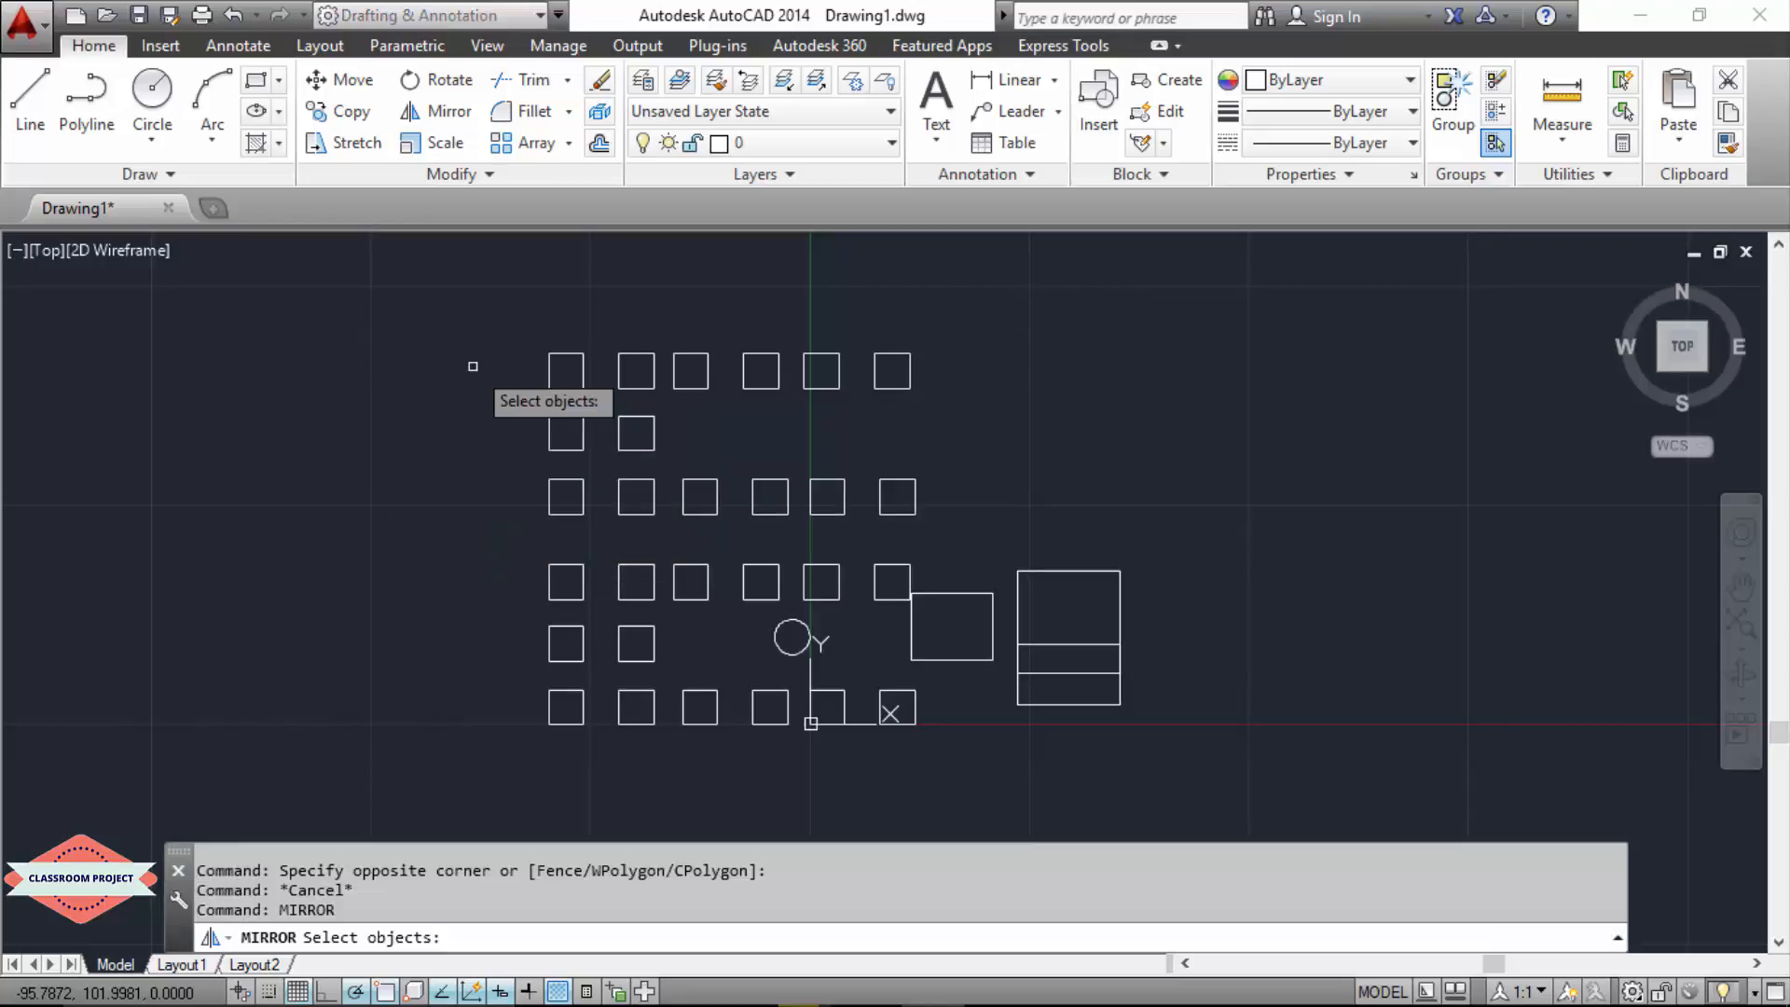
click(1007, 319)
click(519, 541)
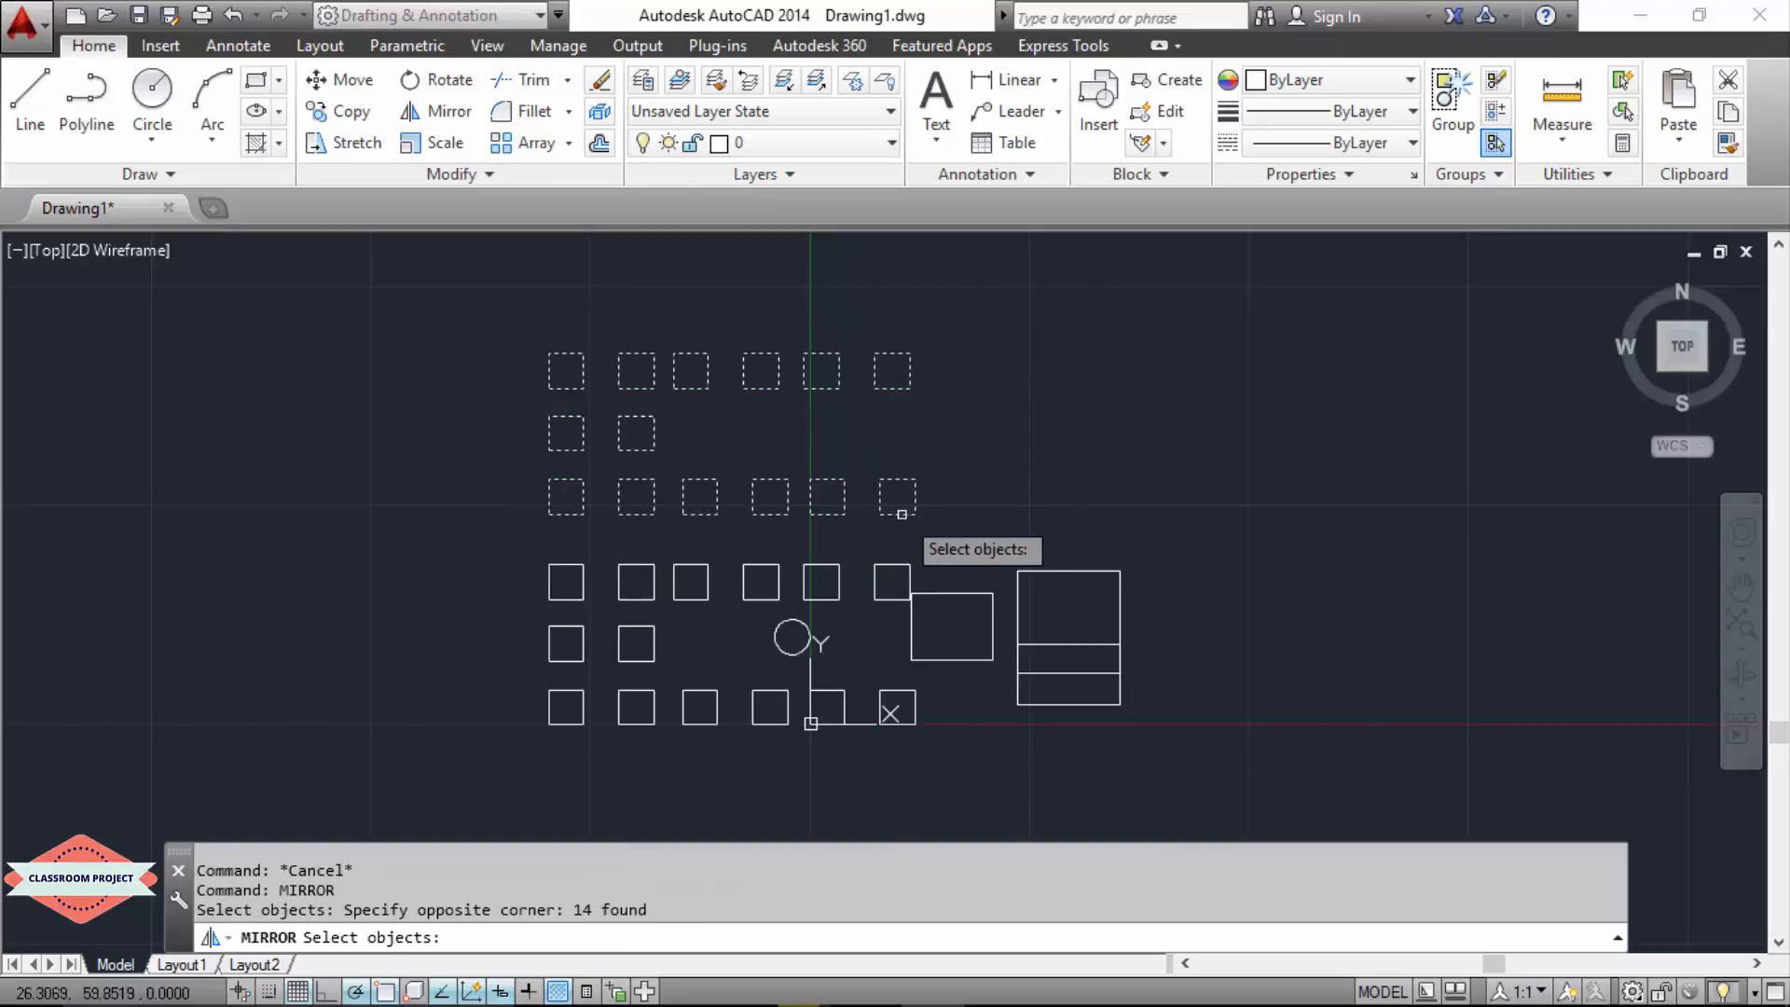
click(945, 531)
click(528, 589)
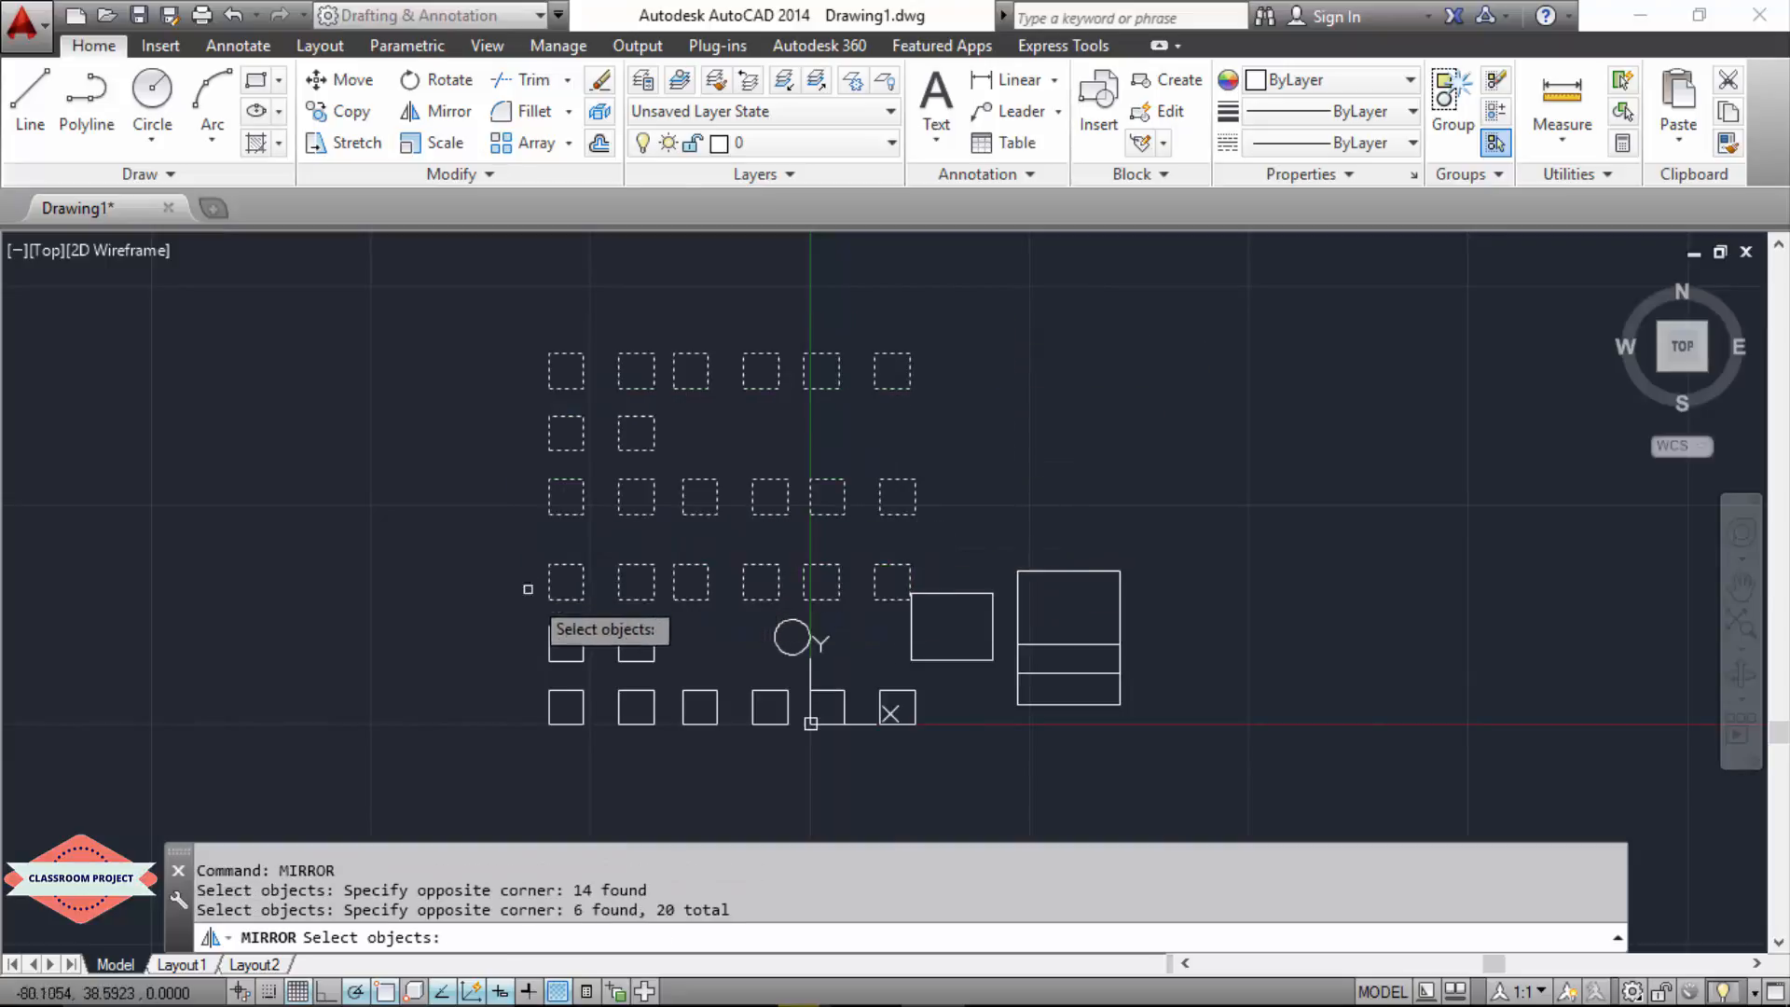
click(724, 623)
click(518, 777)
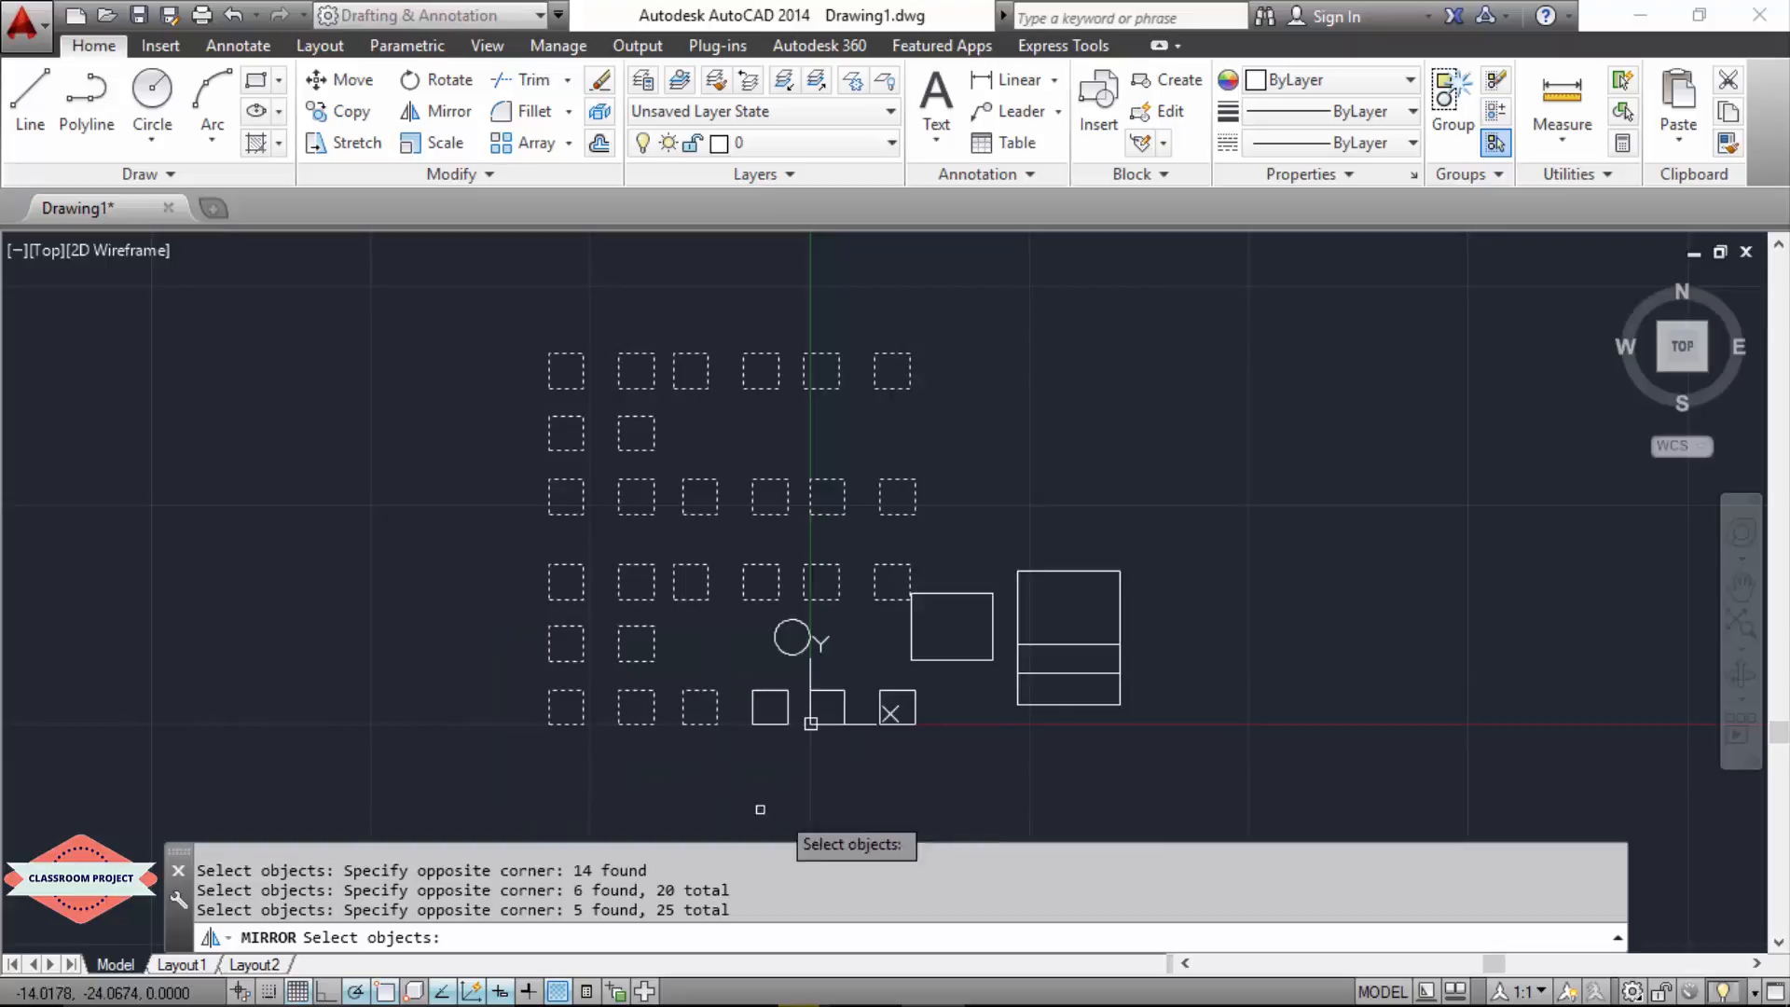
click(970, 698)
click(753, 766)
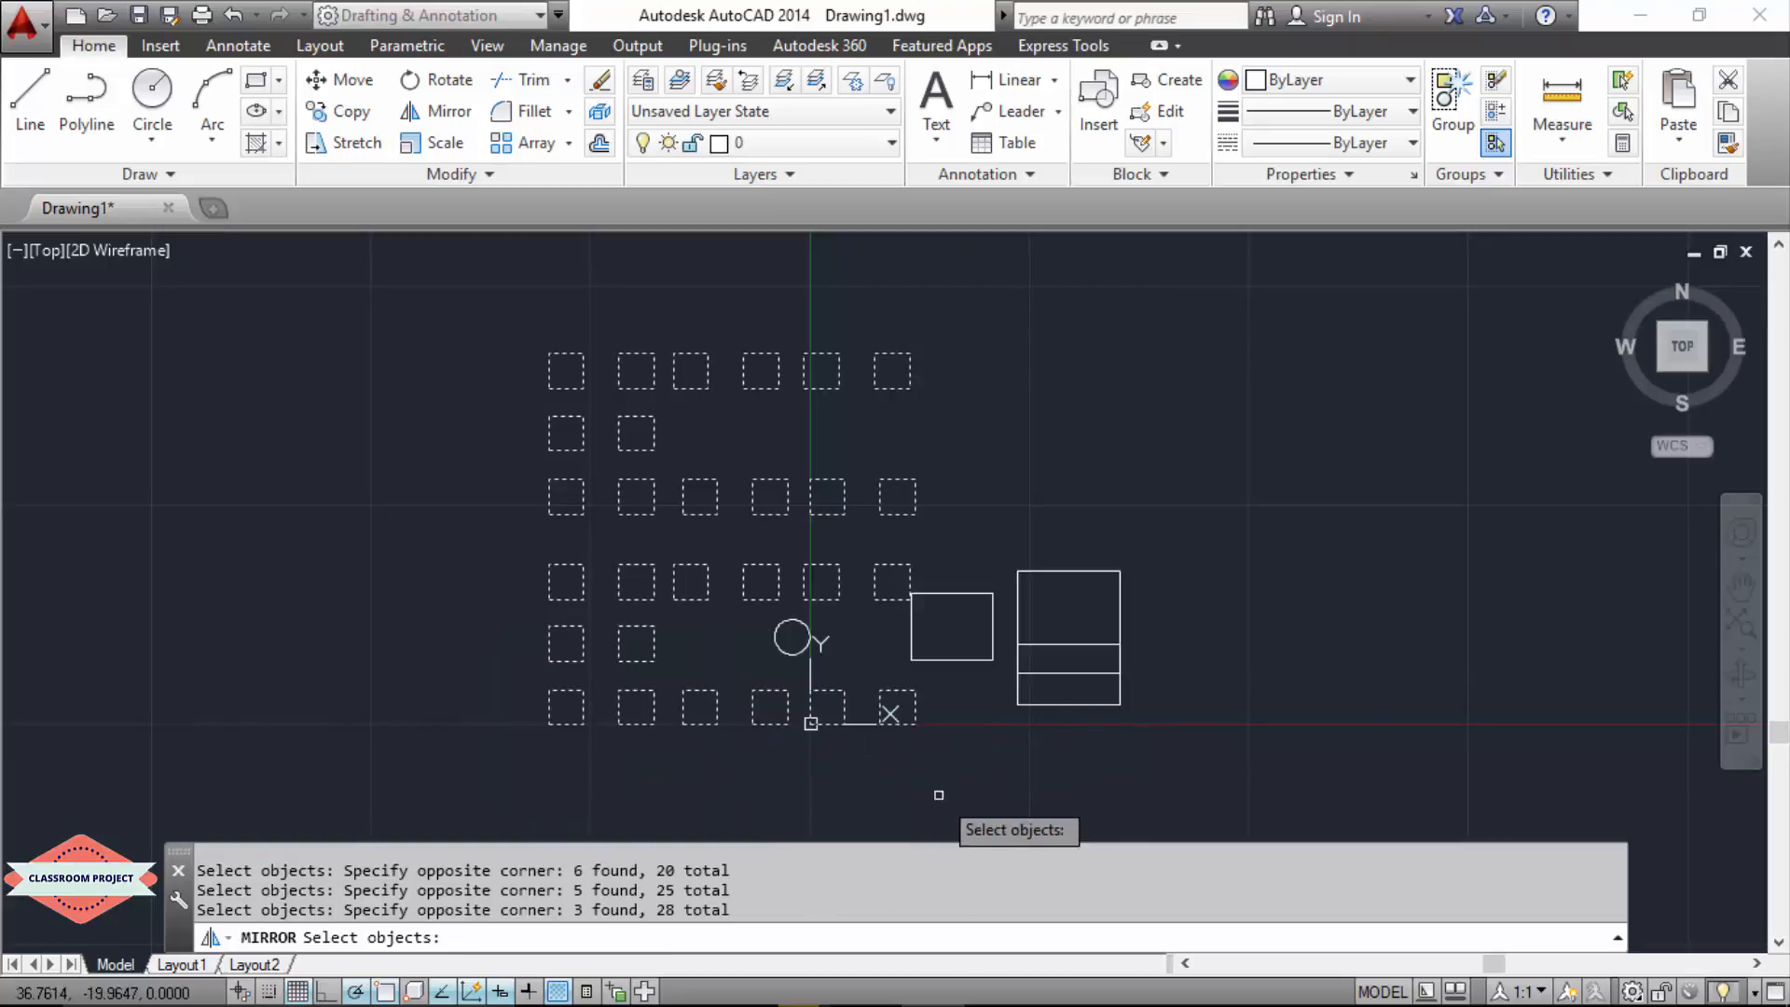
key(Return)
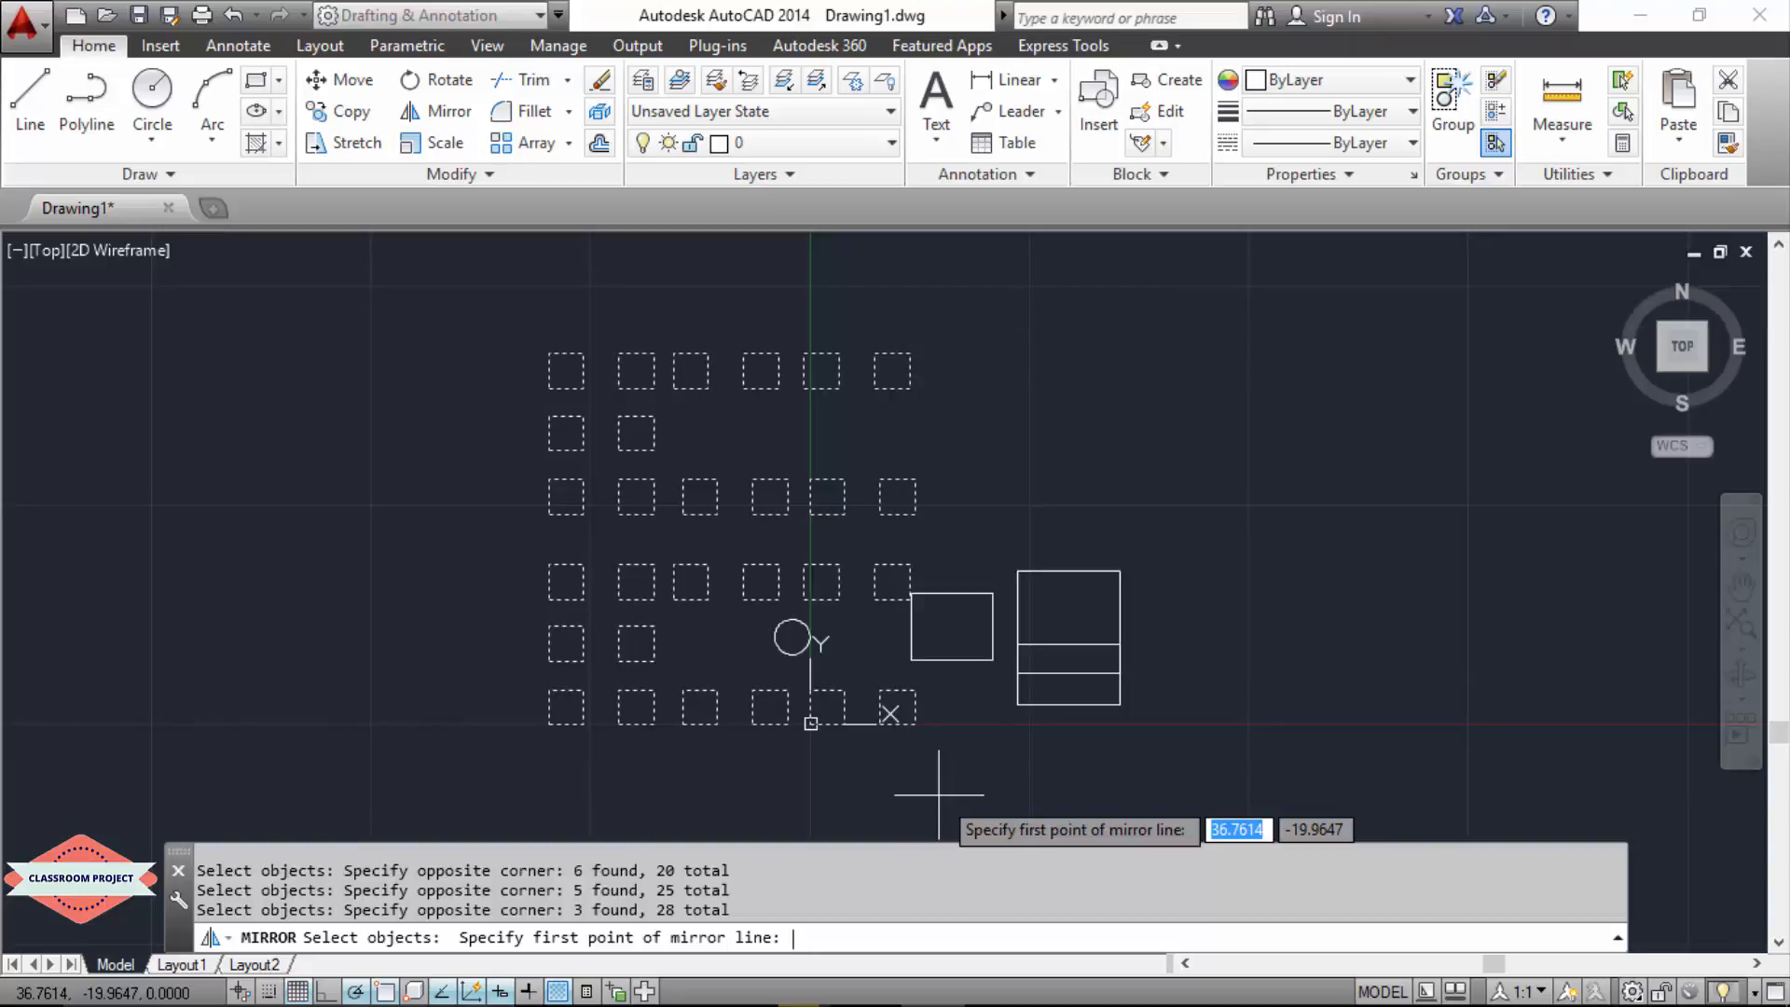
Step: Mirror the selected squares across a line starting at 60,0 and running 60 at 90°, keeping the source objects
text(60)
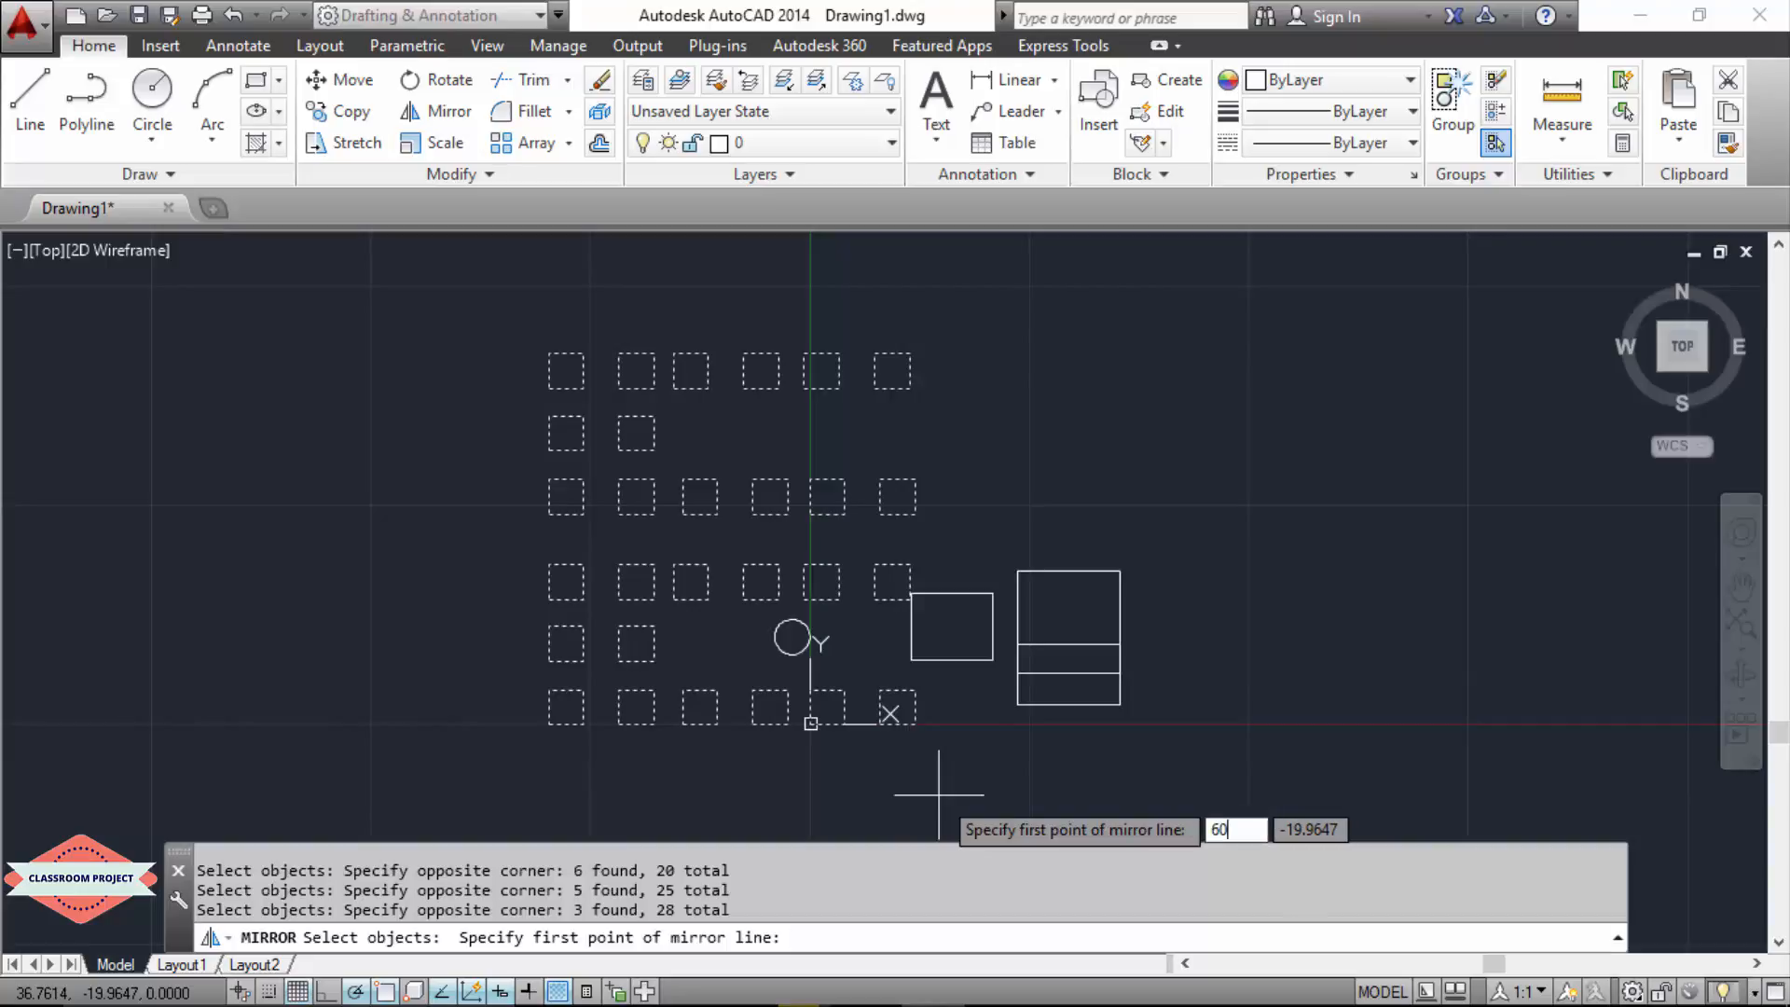
key(Tab)
text(0)
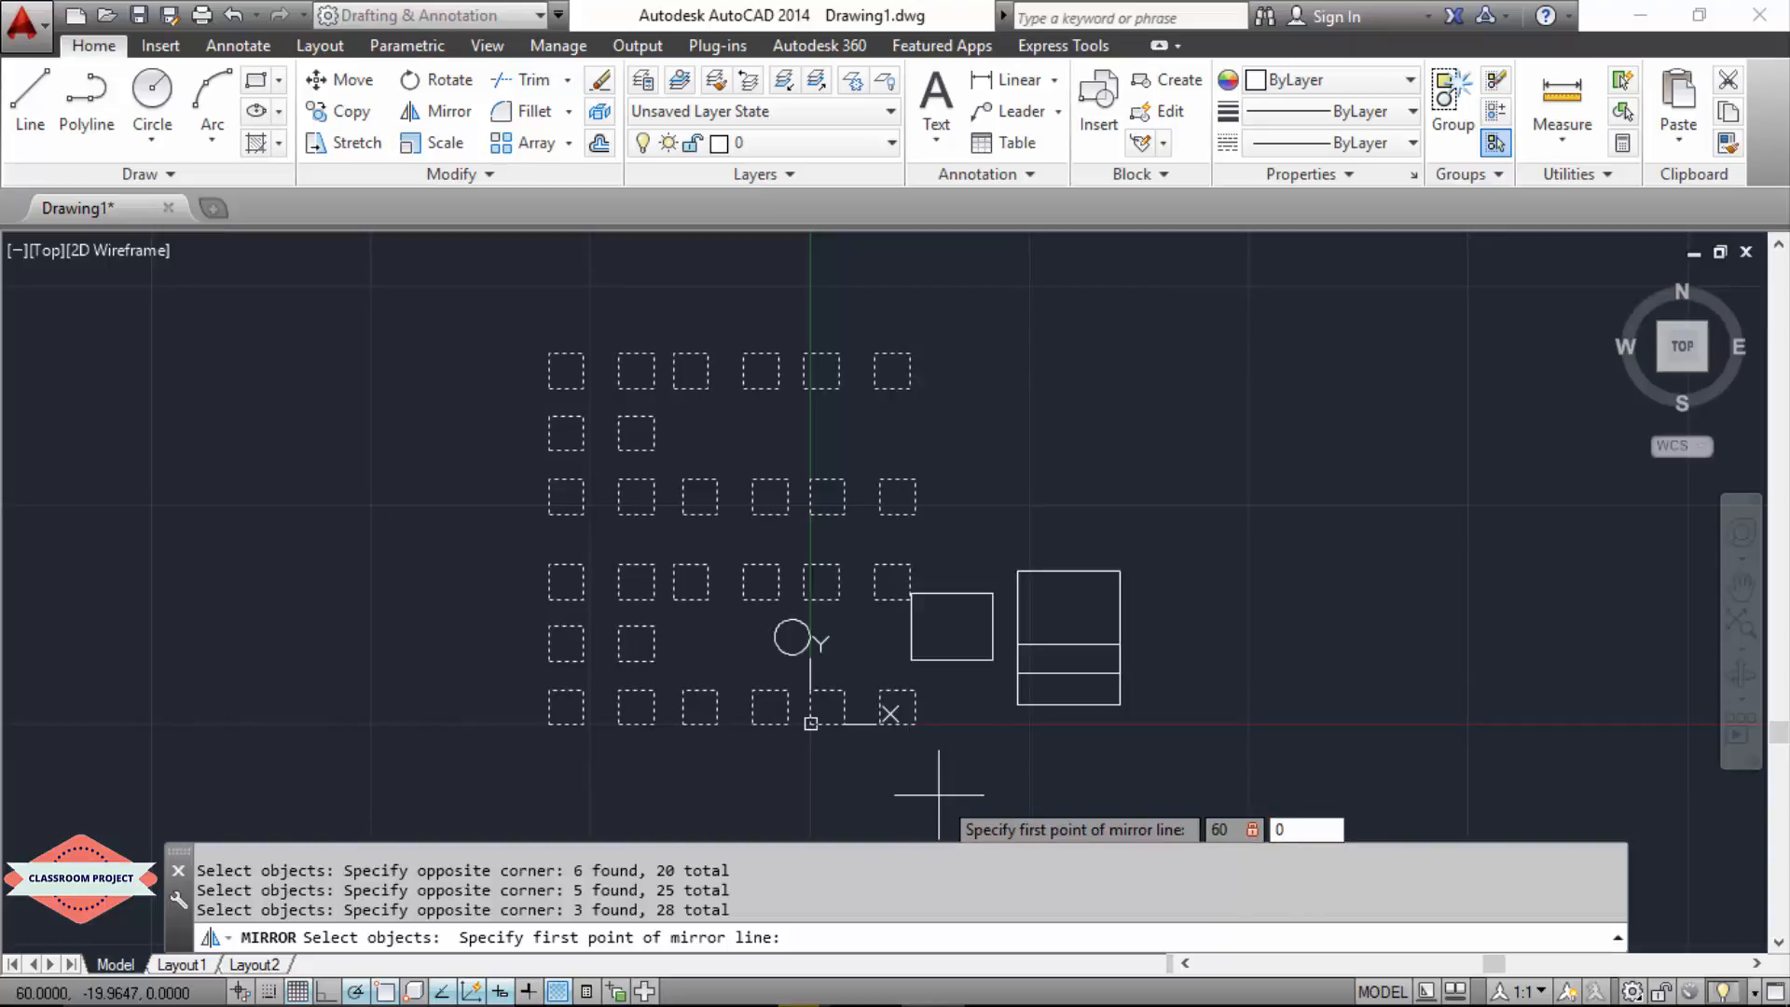
key(Return)
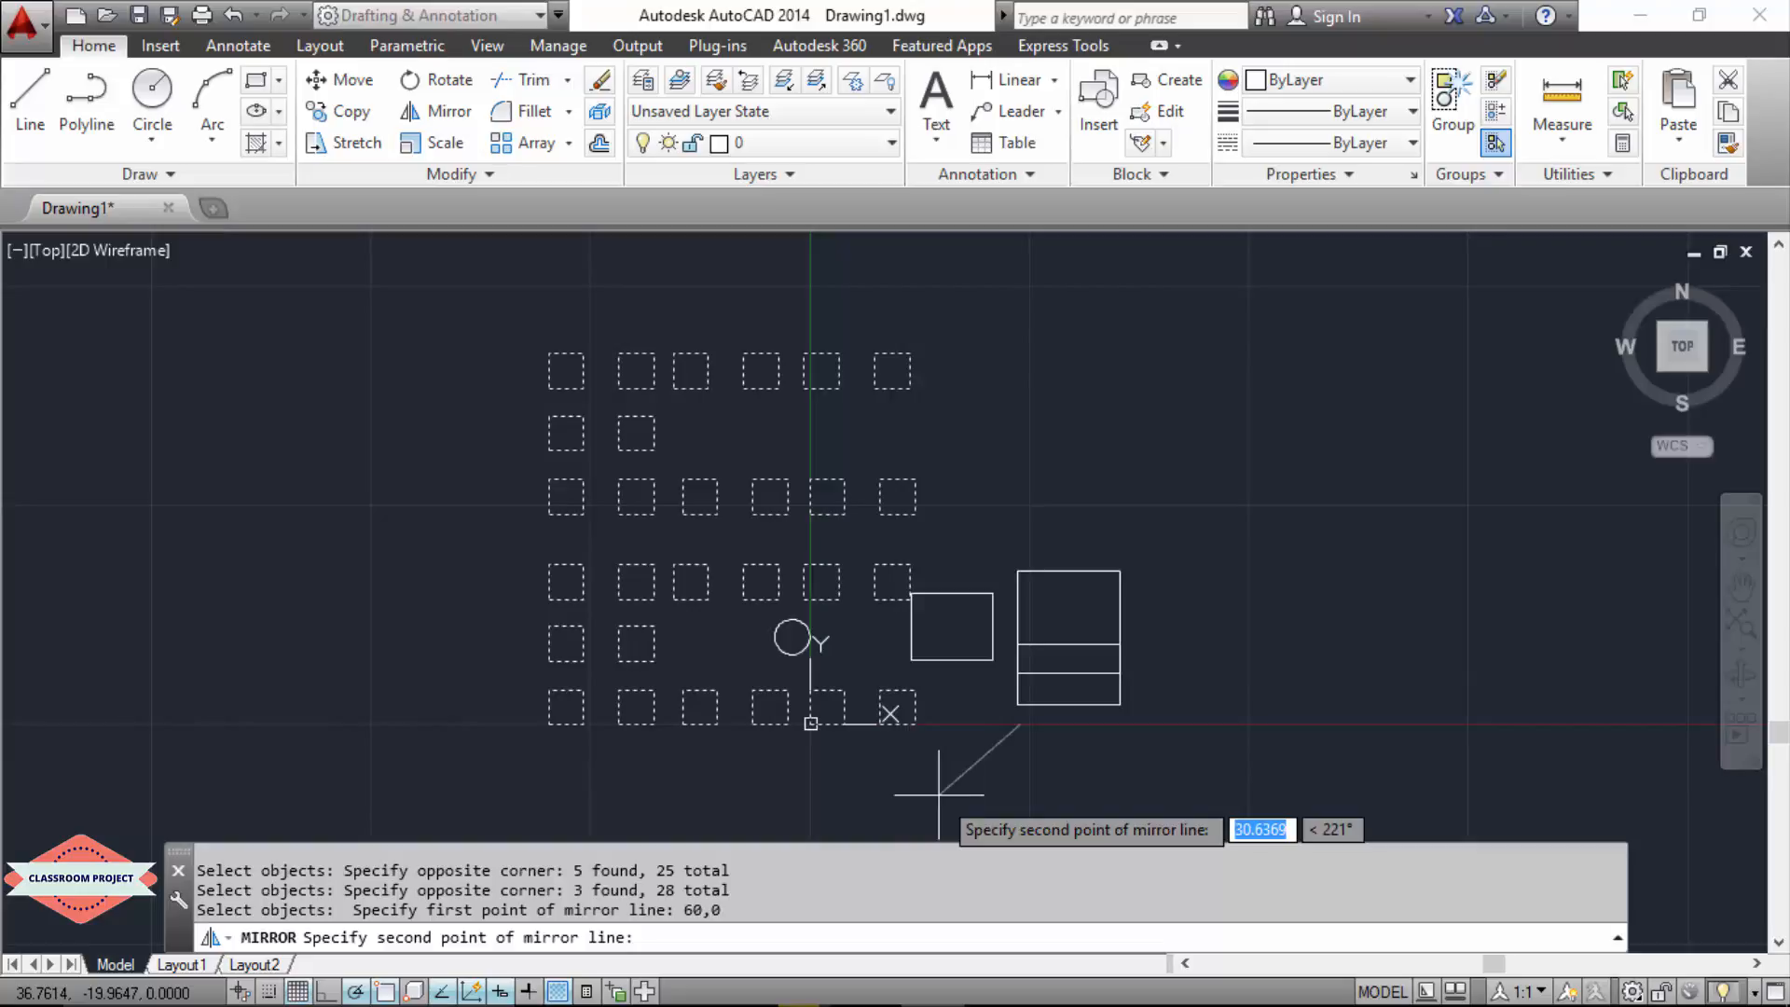
text(60)
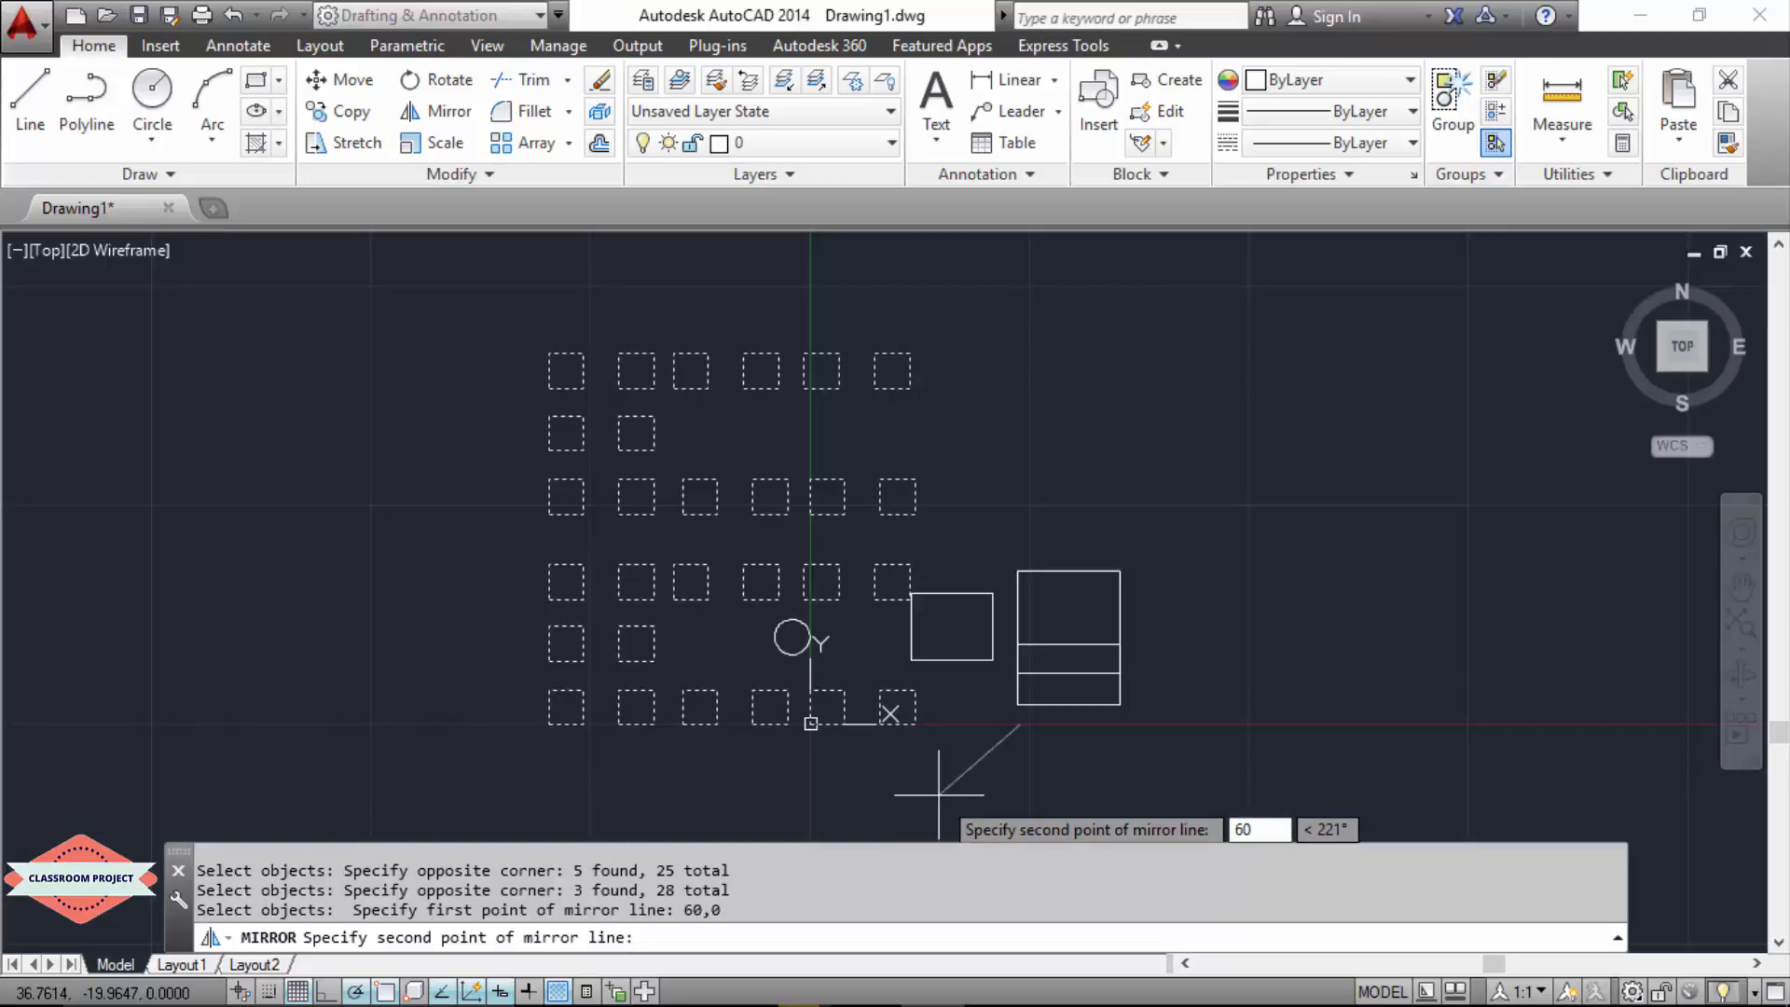
key(Tab)
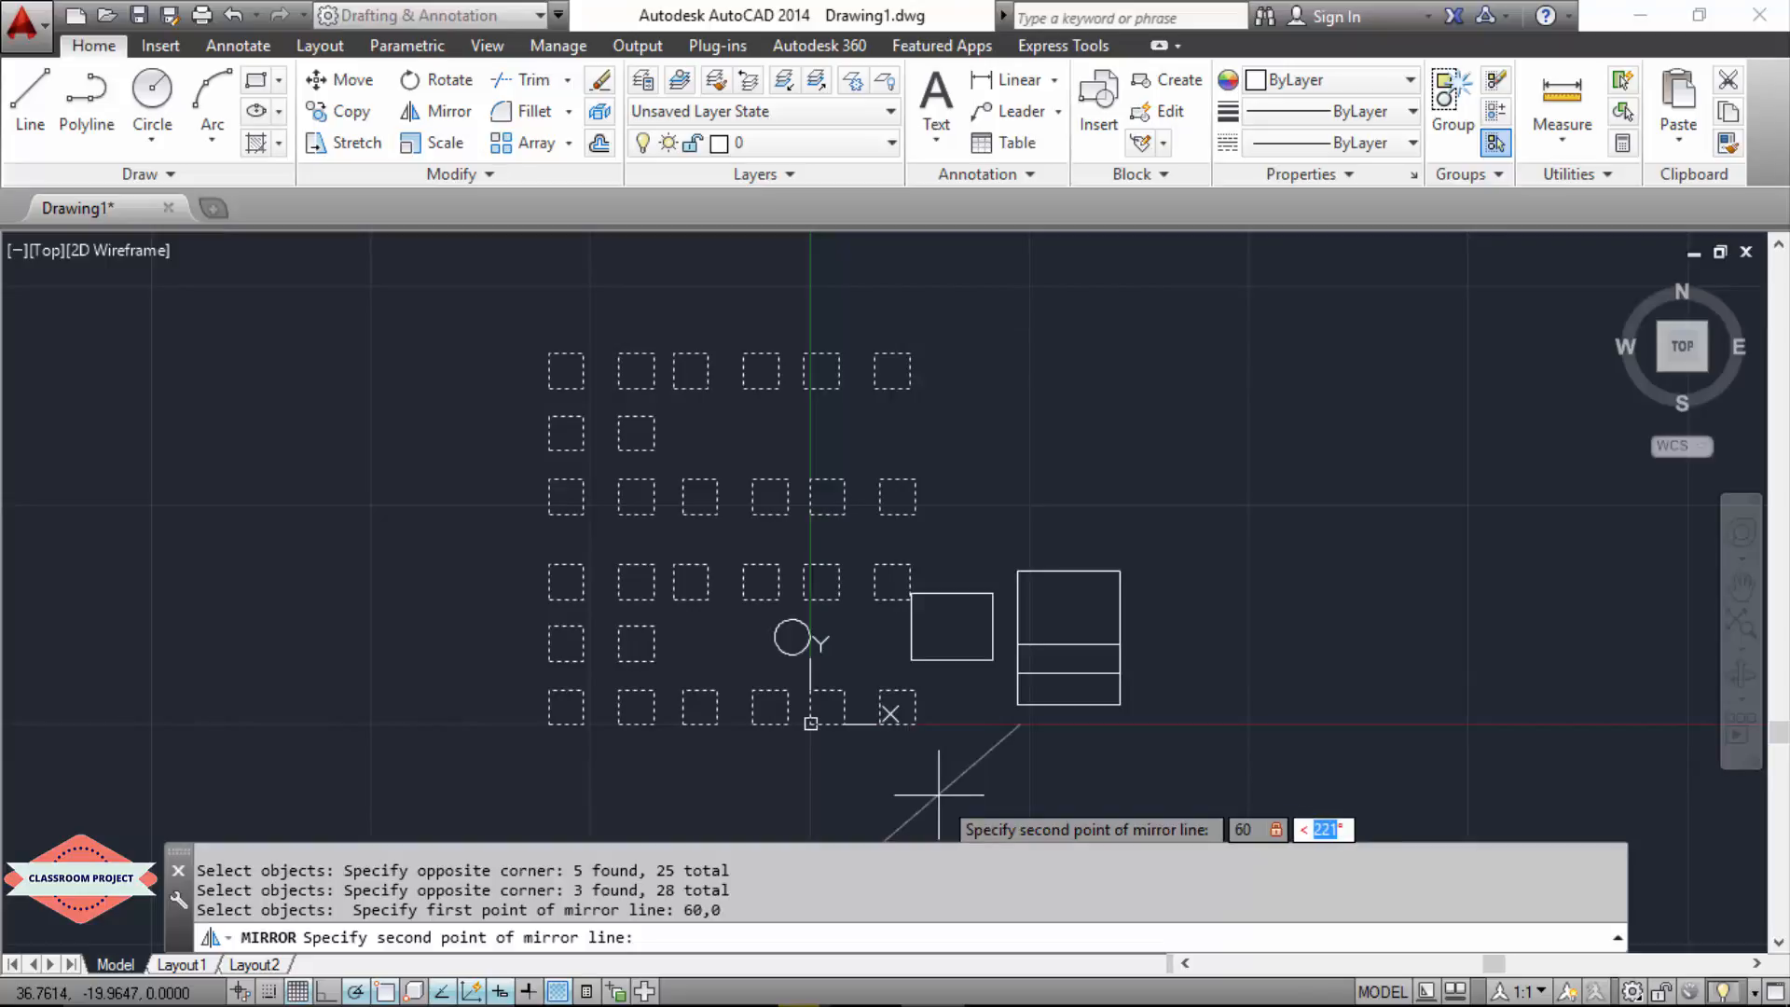
text(90)
key(Return)
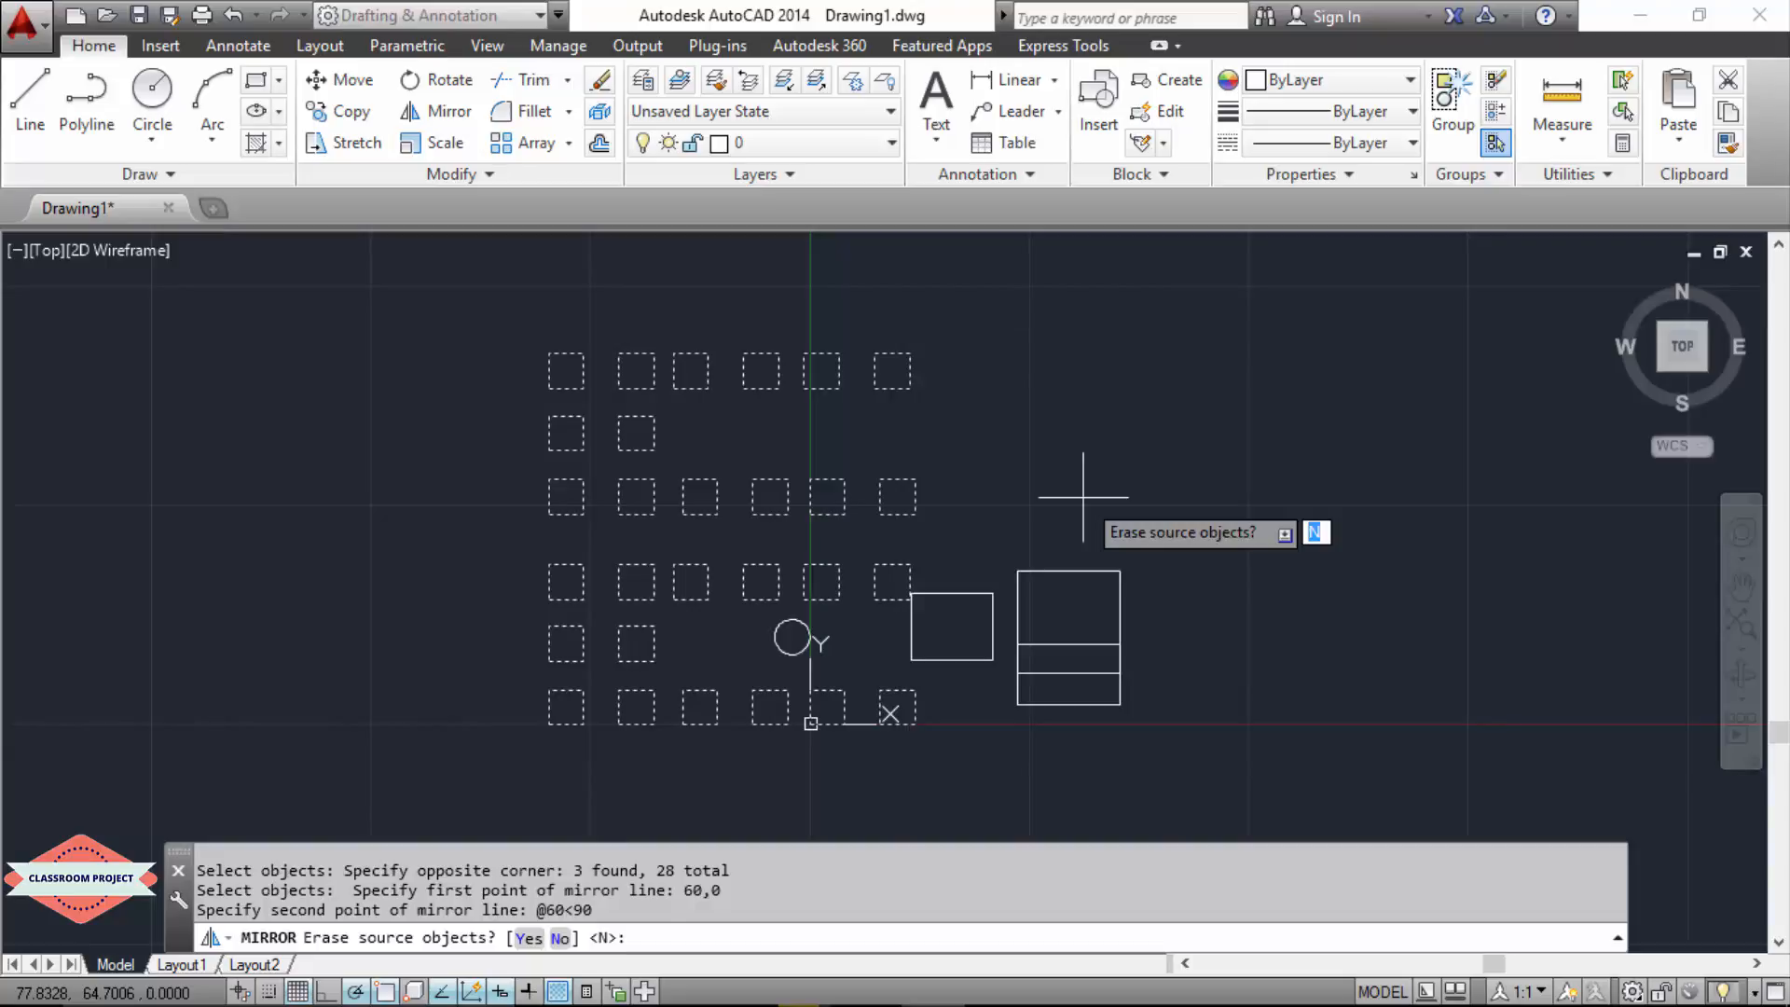
key(Return)
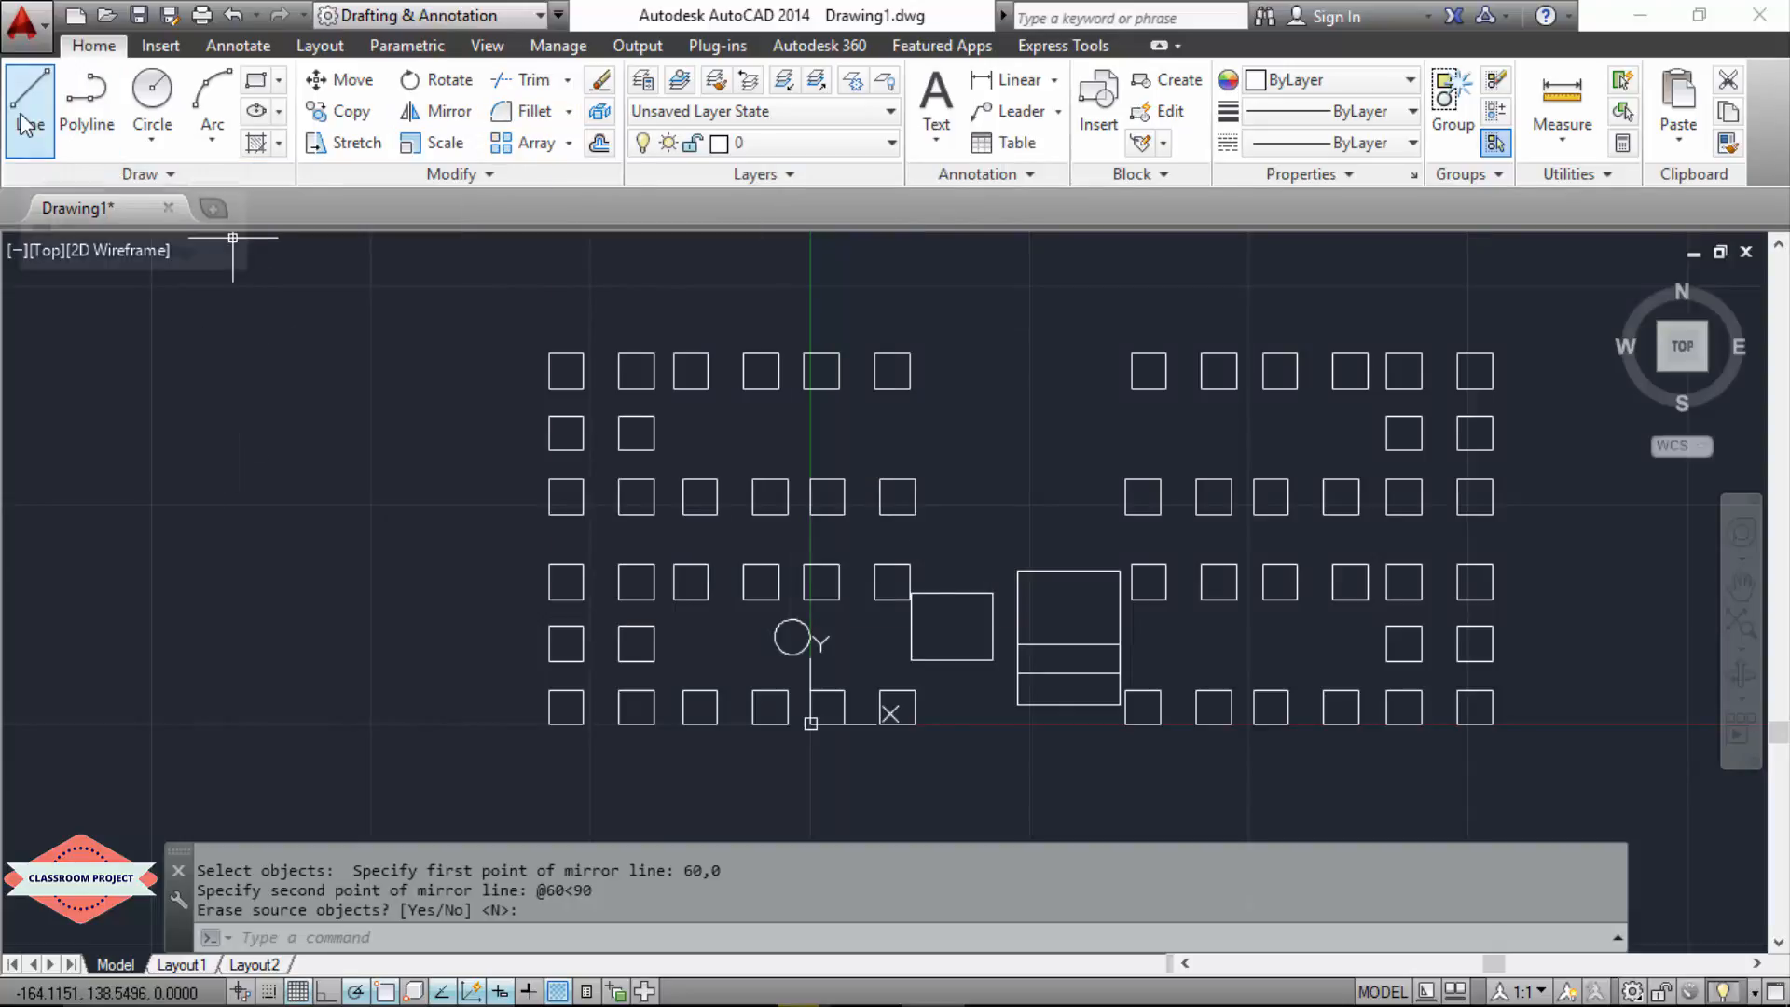
Step: Erase every object in the drawing, including all squares, the circle, the rectangle and the line set
click(1572, 307)
click(474, 828)
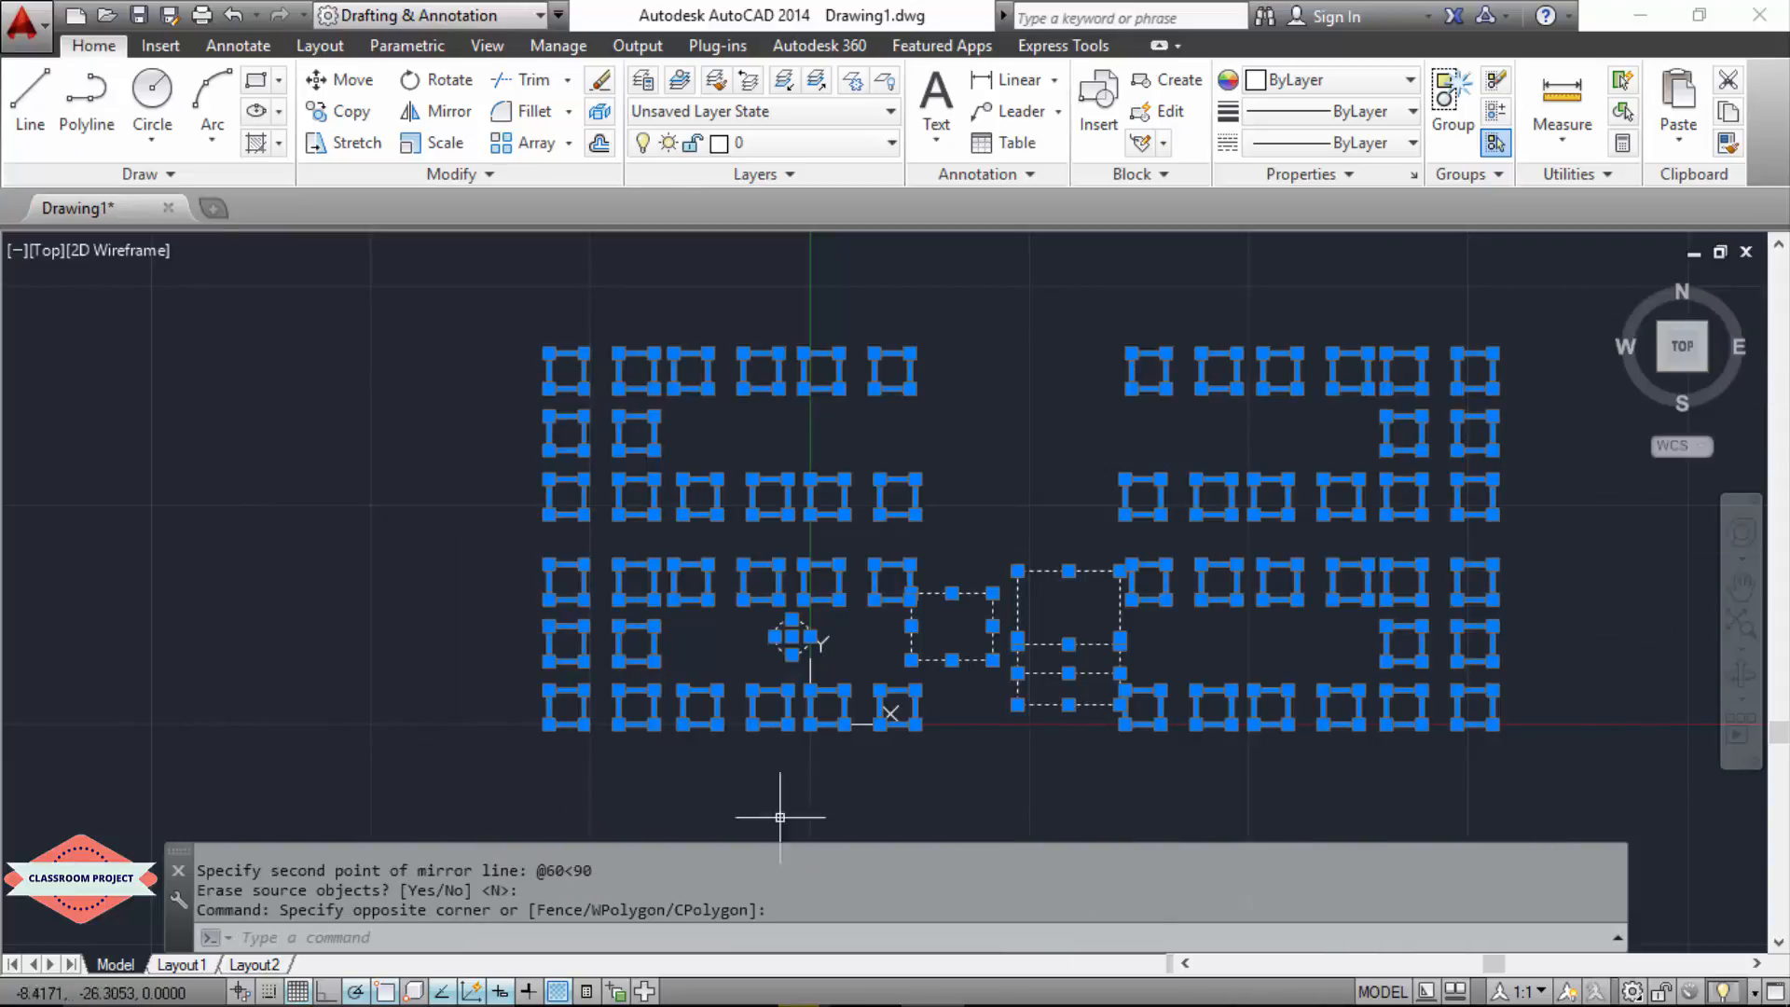
key(Delete)
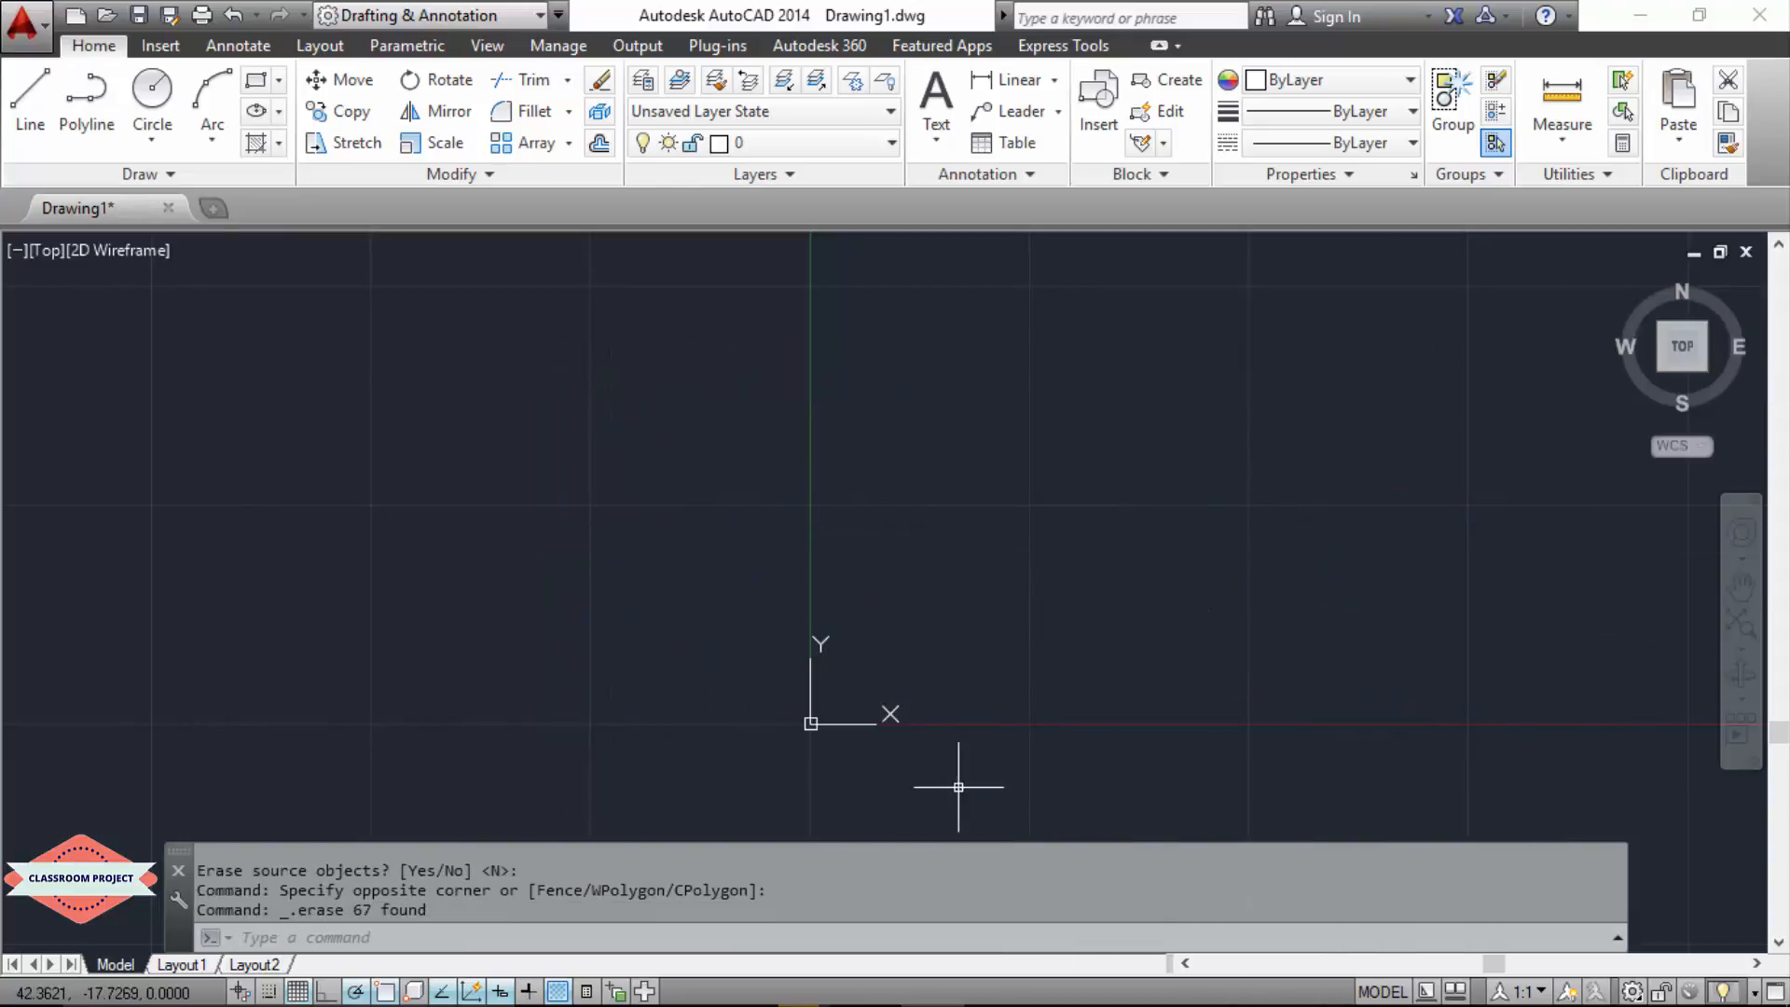
Step: Draw a horizontal line from 10,10 with a length of 40 at an angle of 0°
click(30, 101)
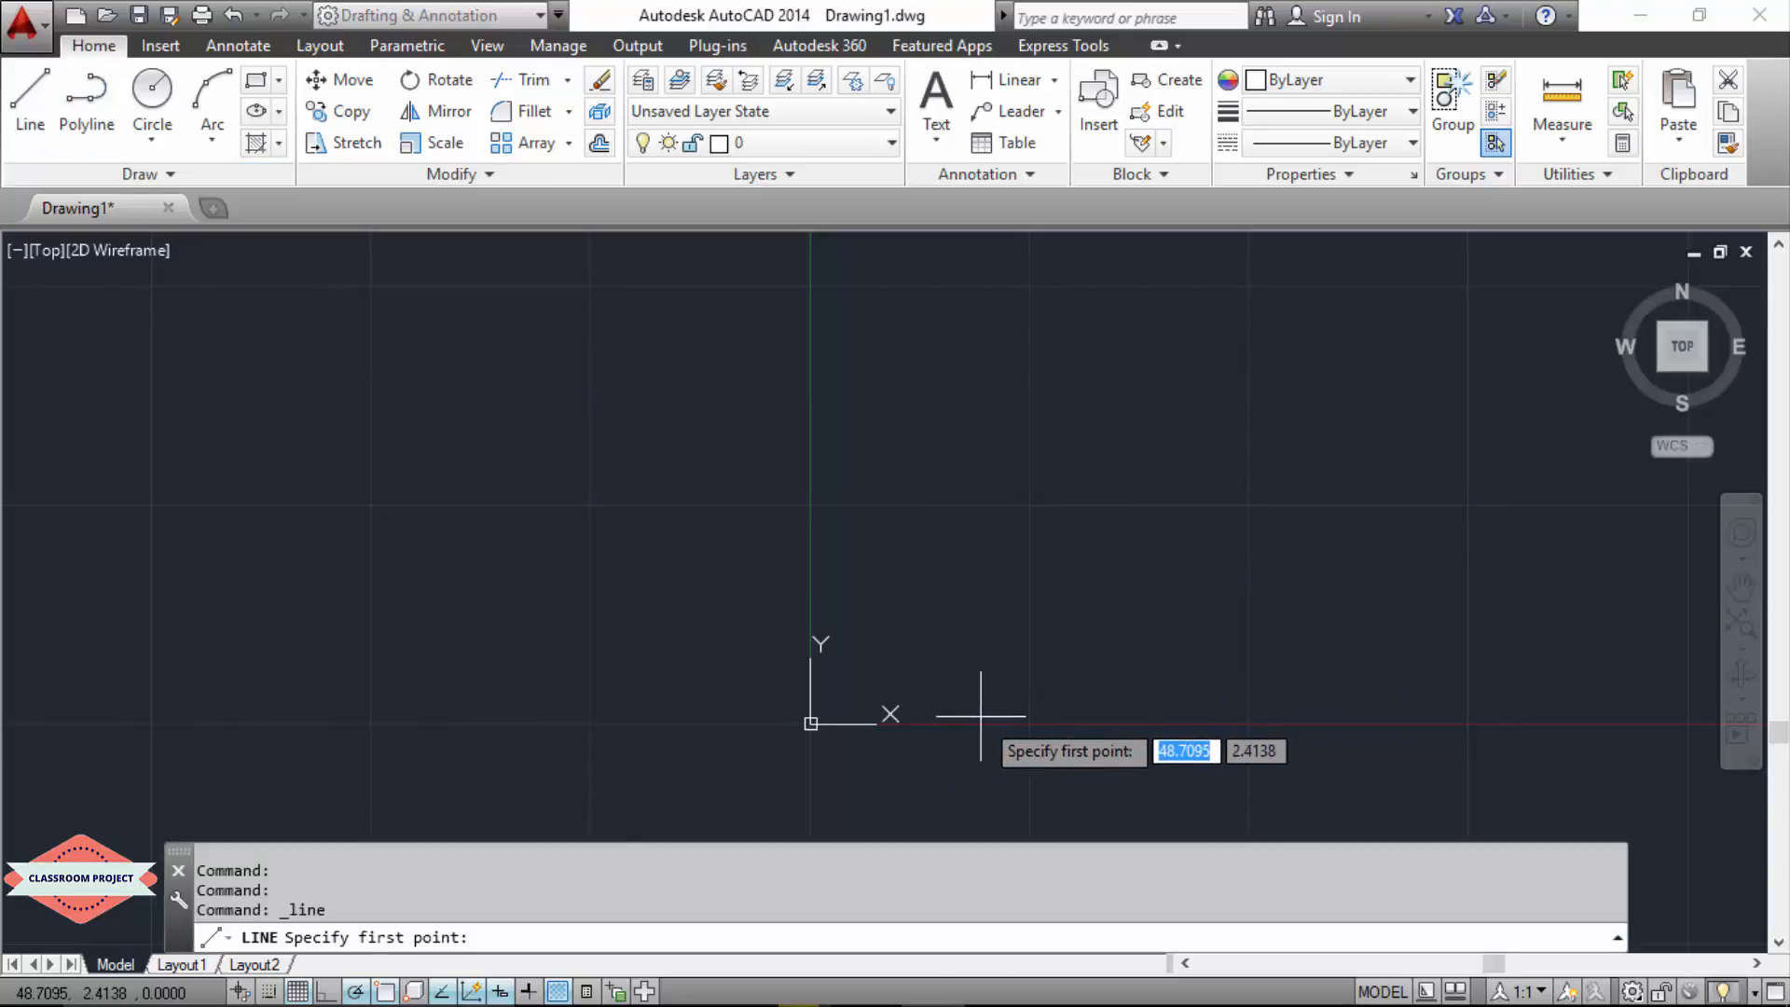
text(10)
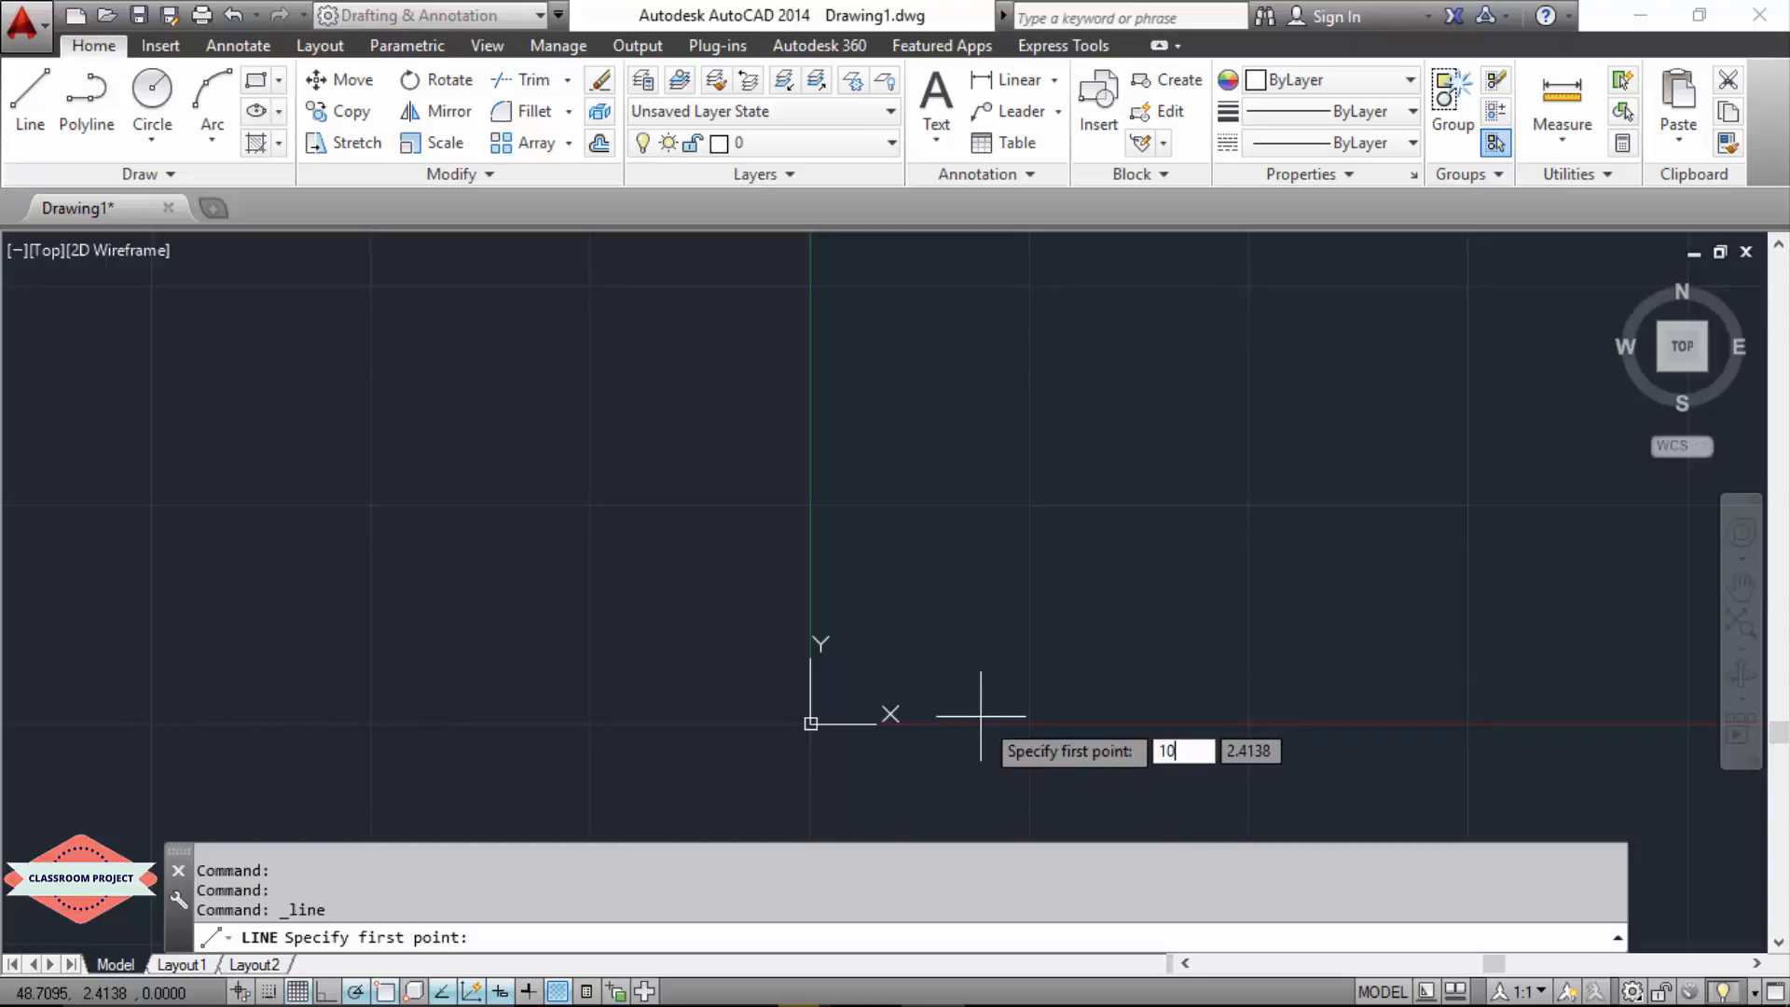
key(Tab)
text(10)
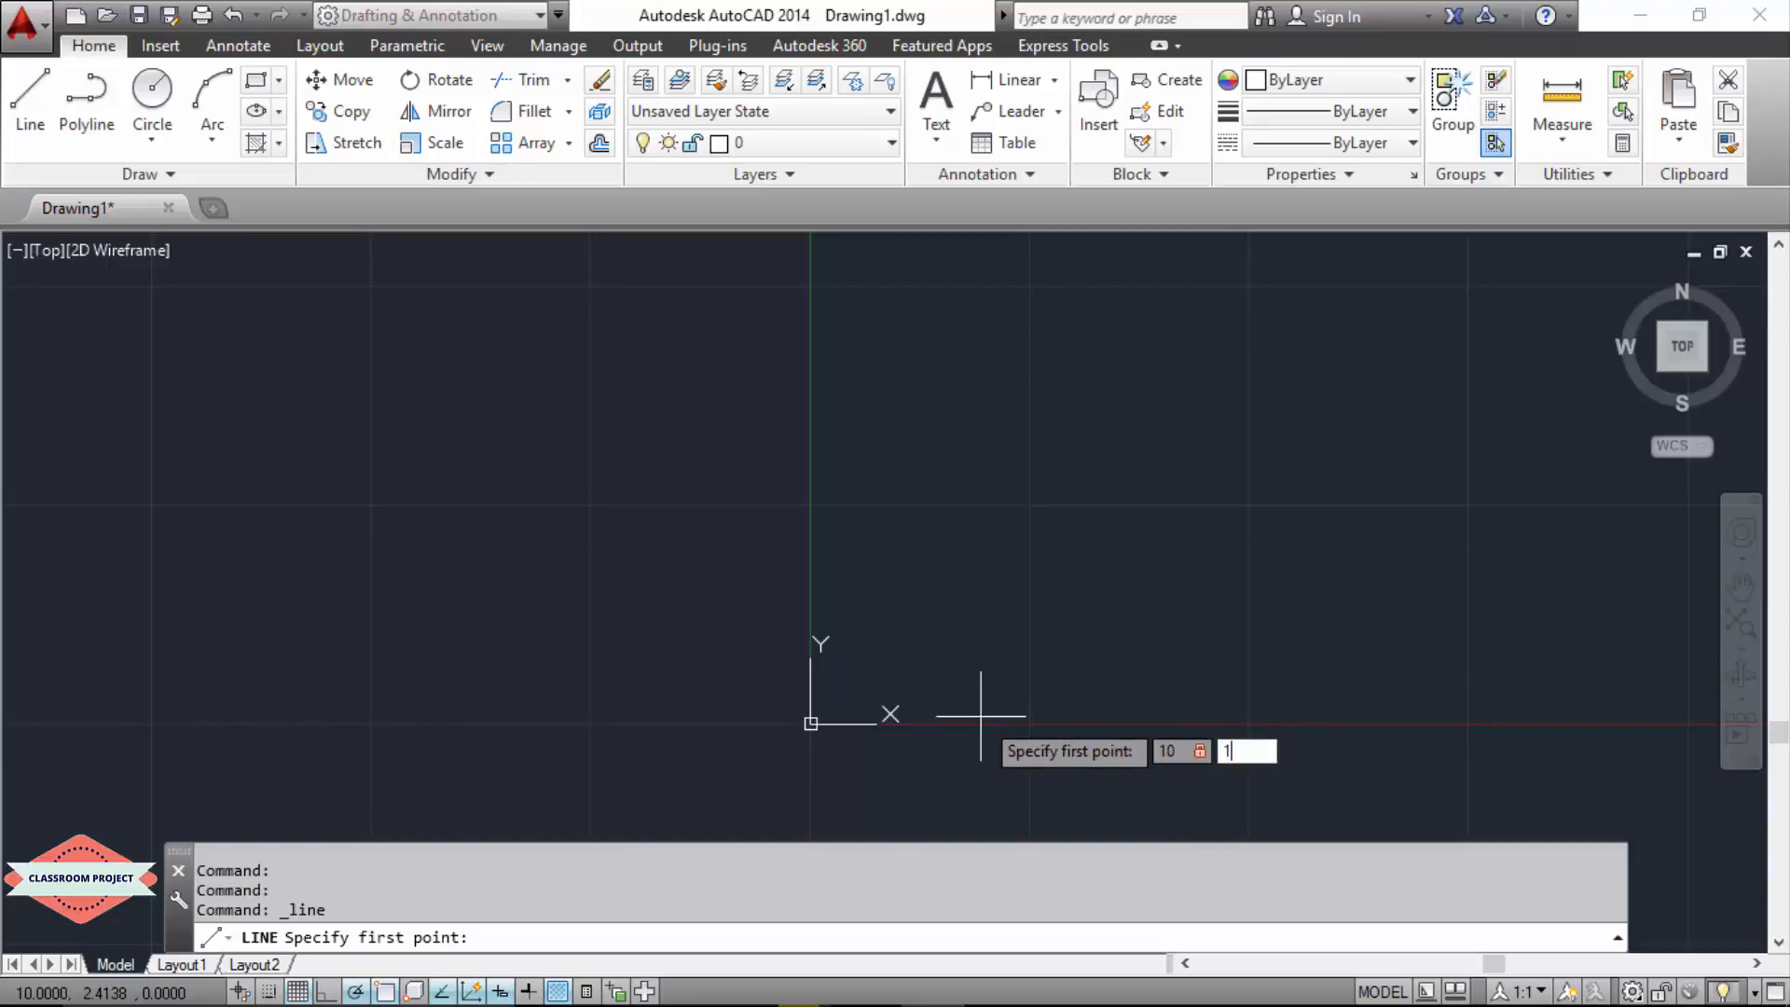
key(Return)
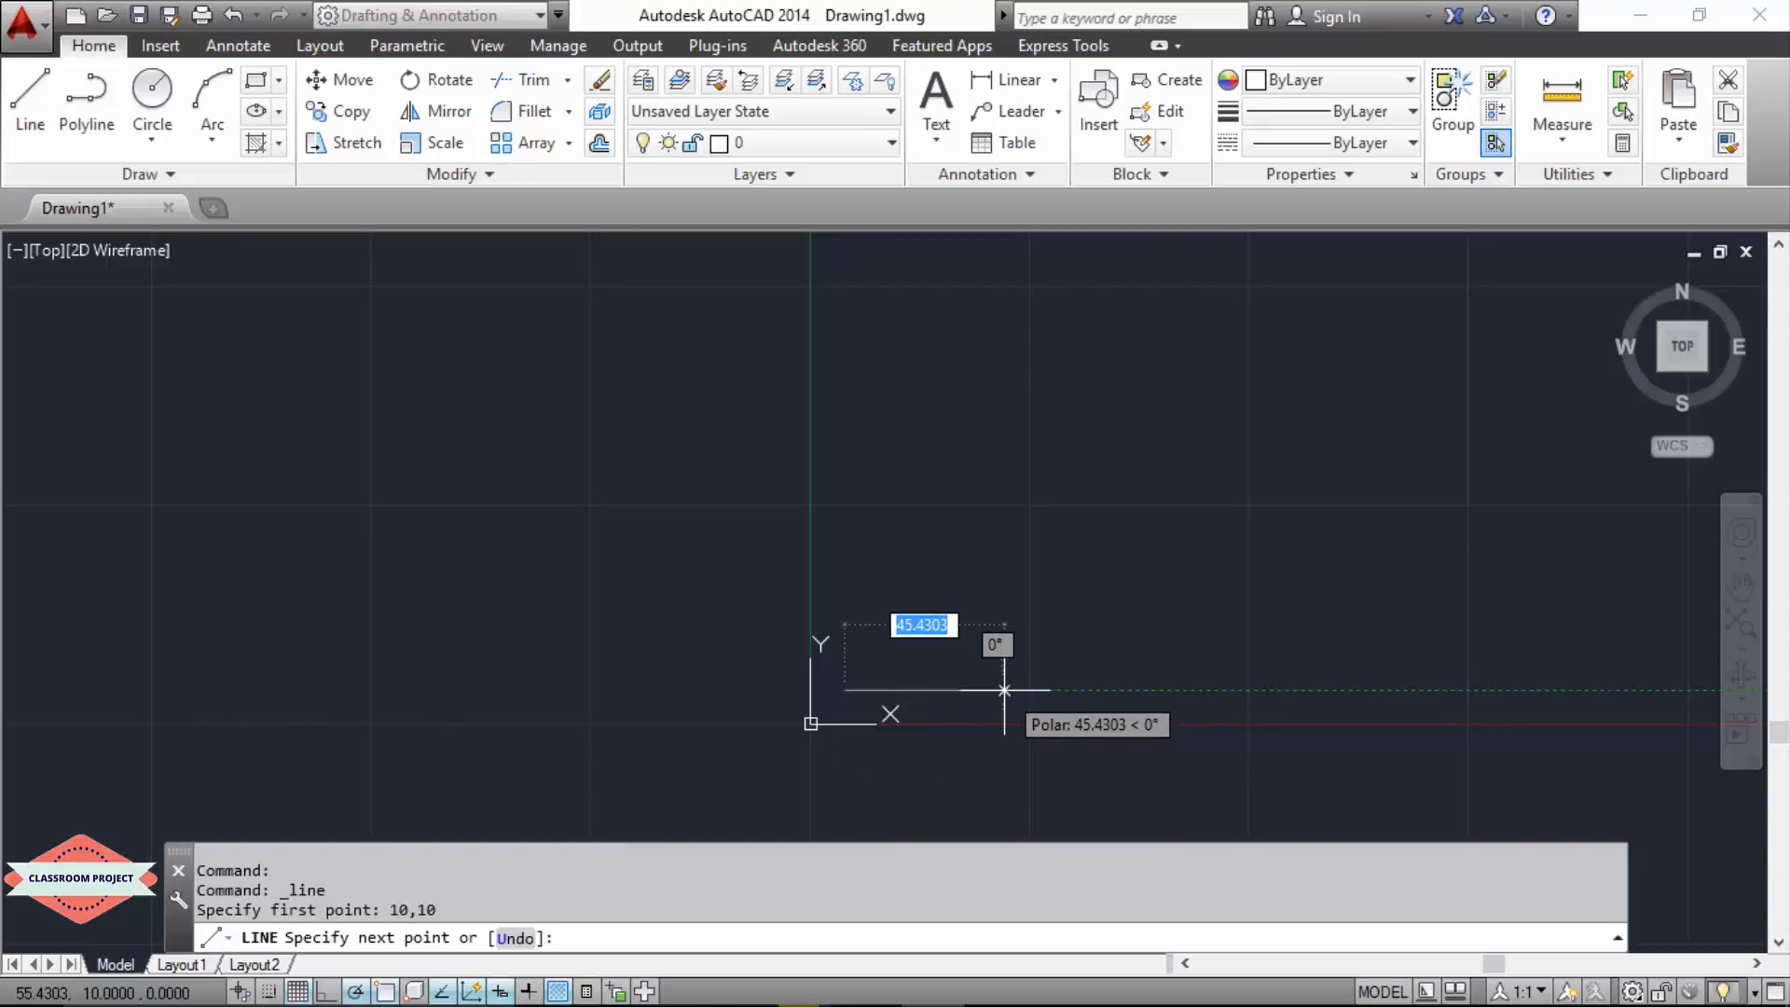
text(40)
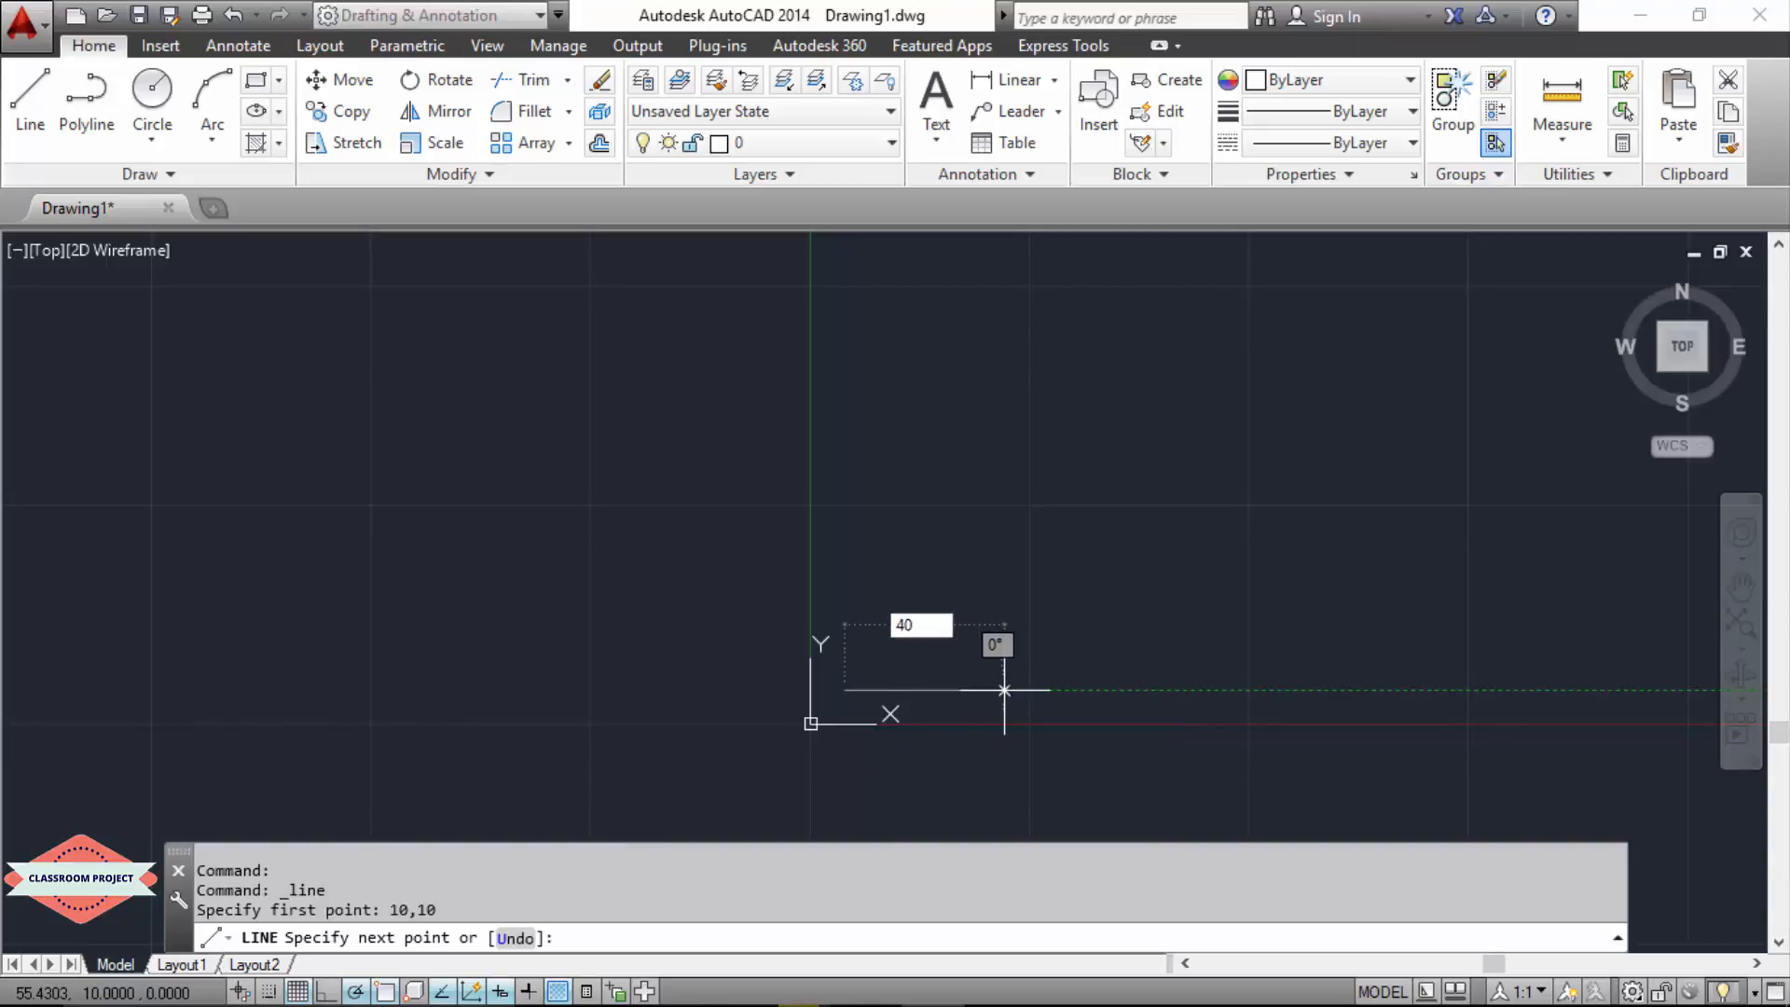
key(Tab)
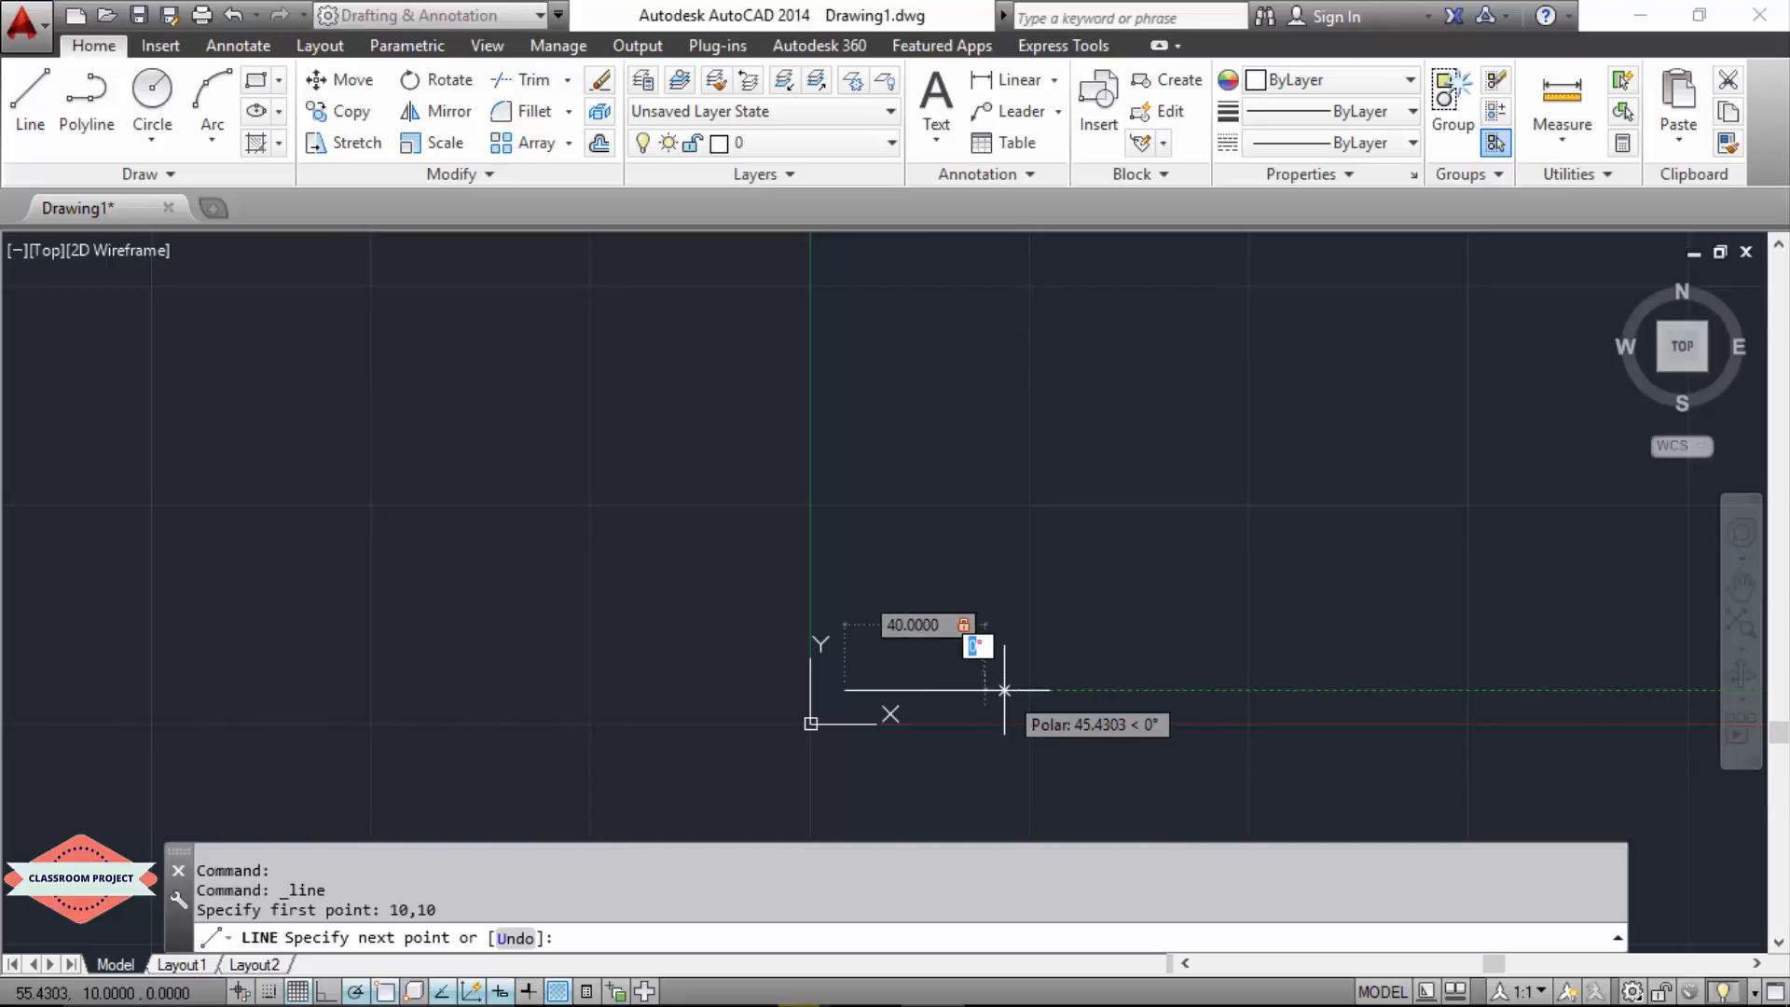
text(0)
key(Return)
key(Escape)
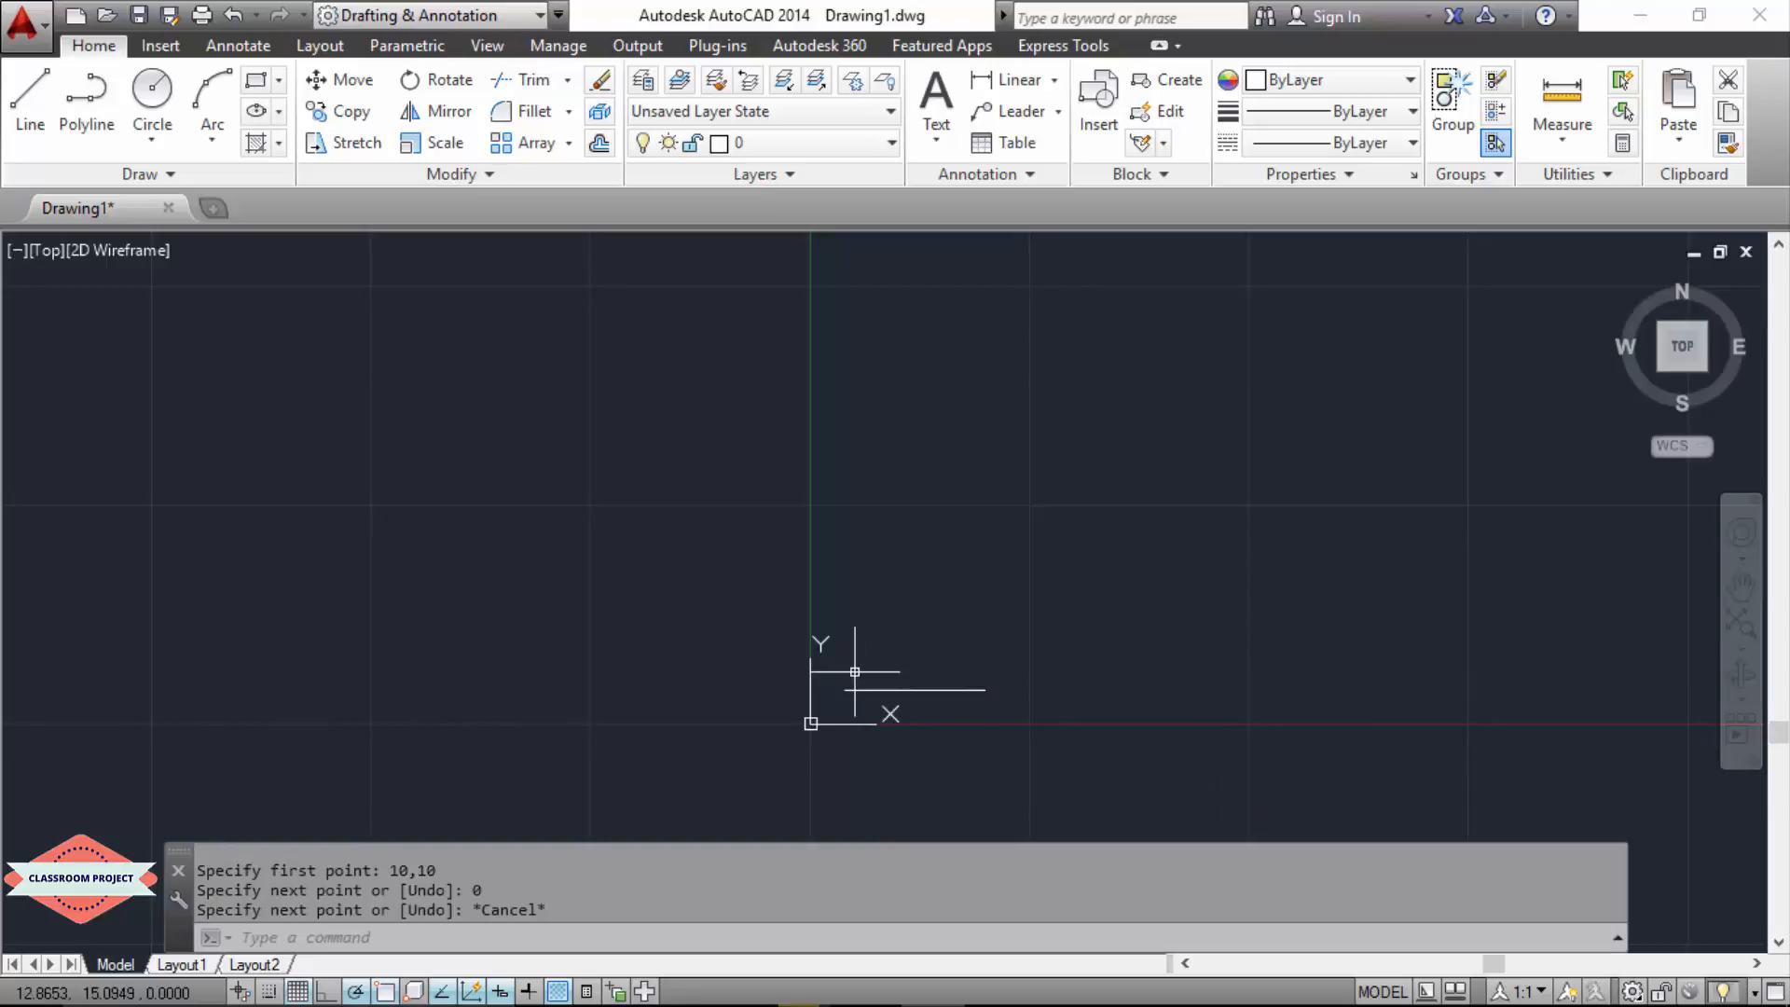
Step: Draw a separate vertical line upward from 12,20, above the horizontal line's start
text(L)
key(Return)
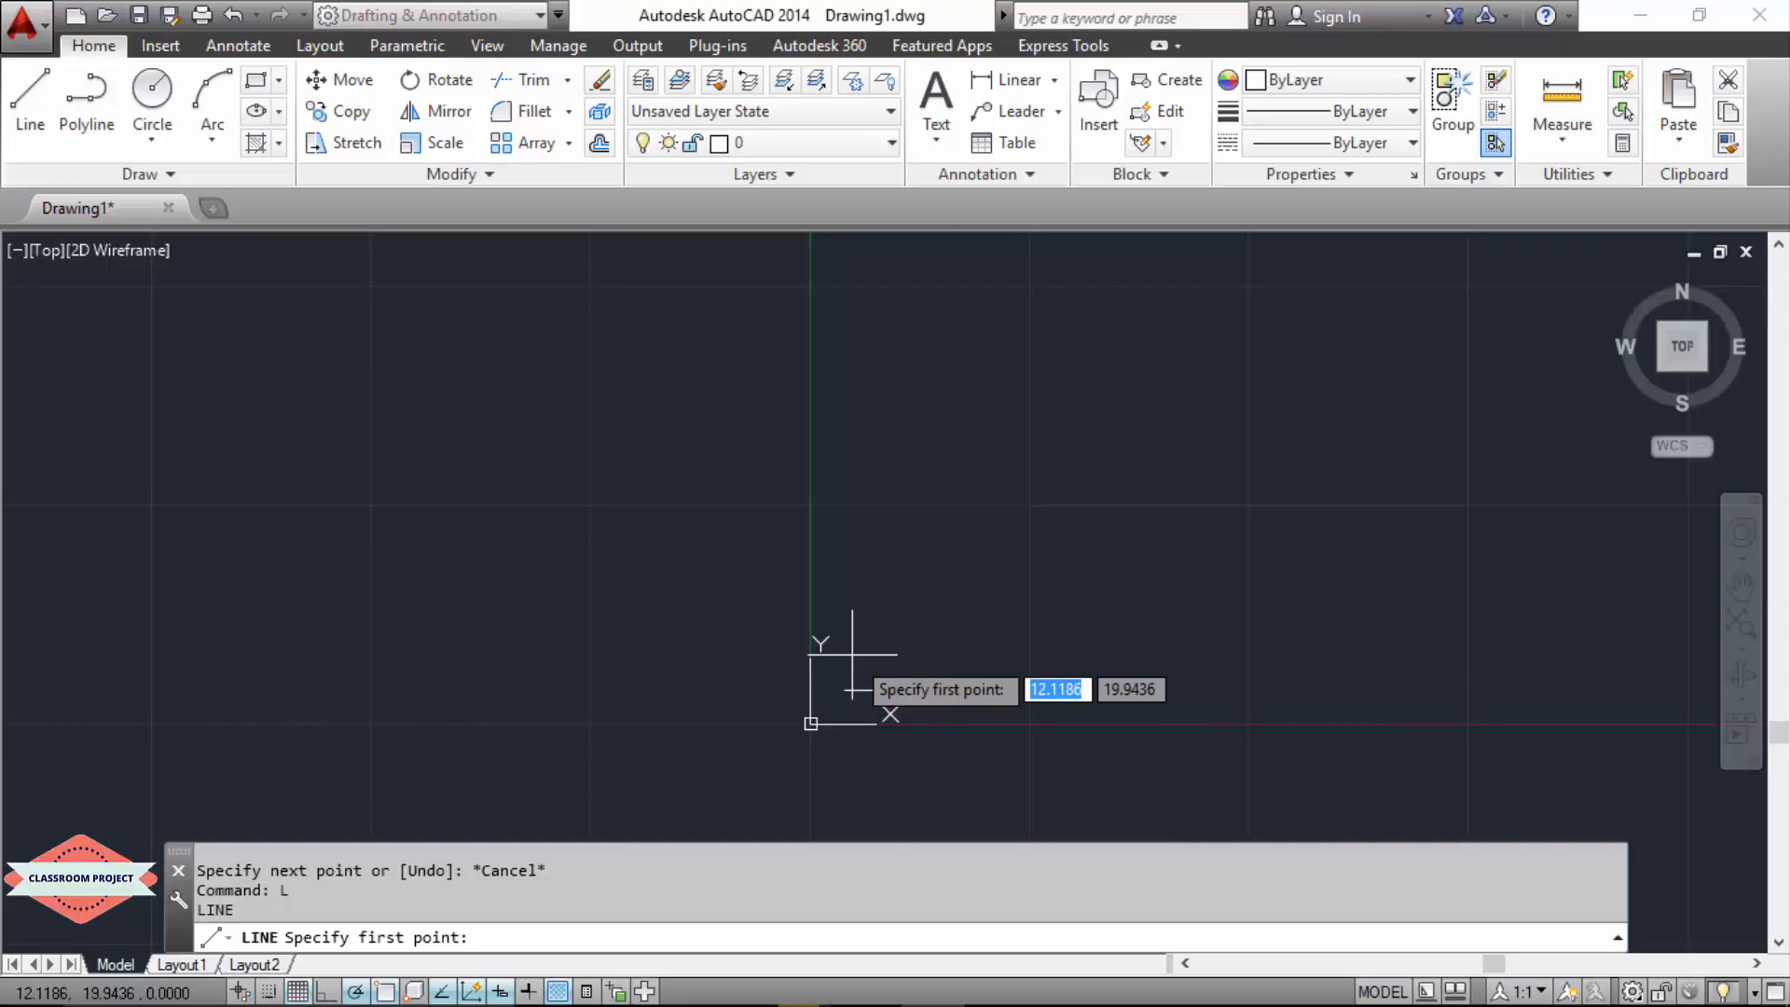
text(12)
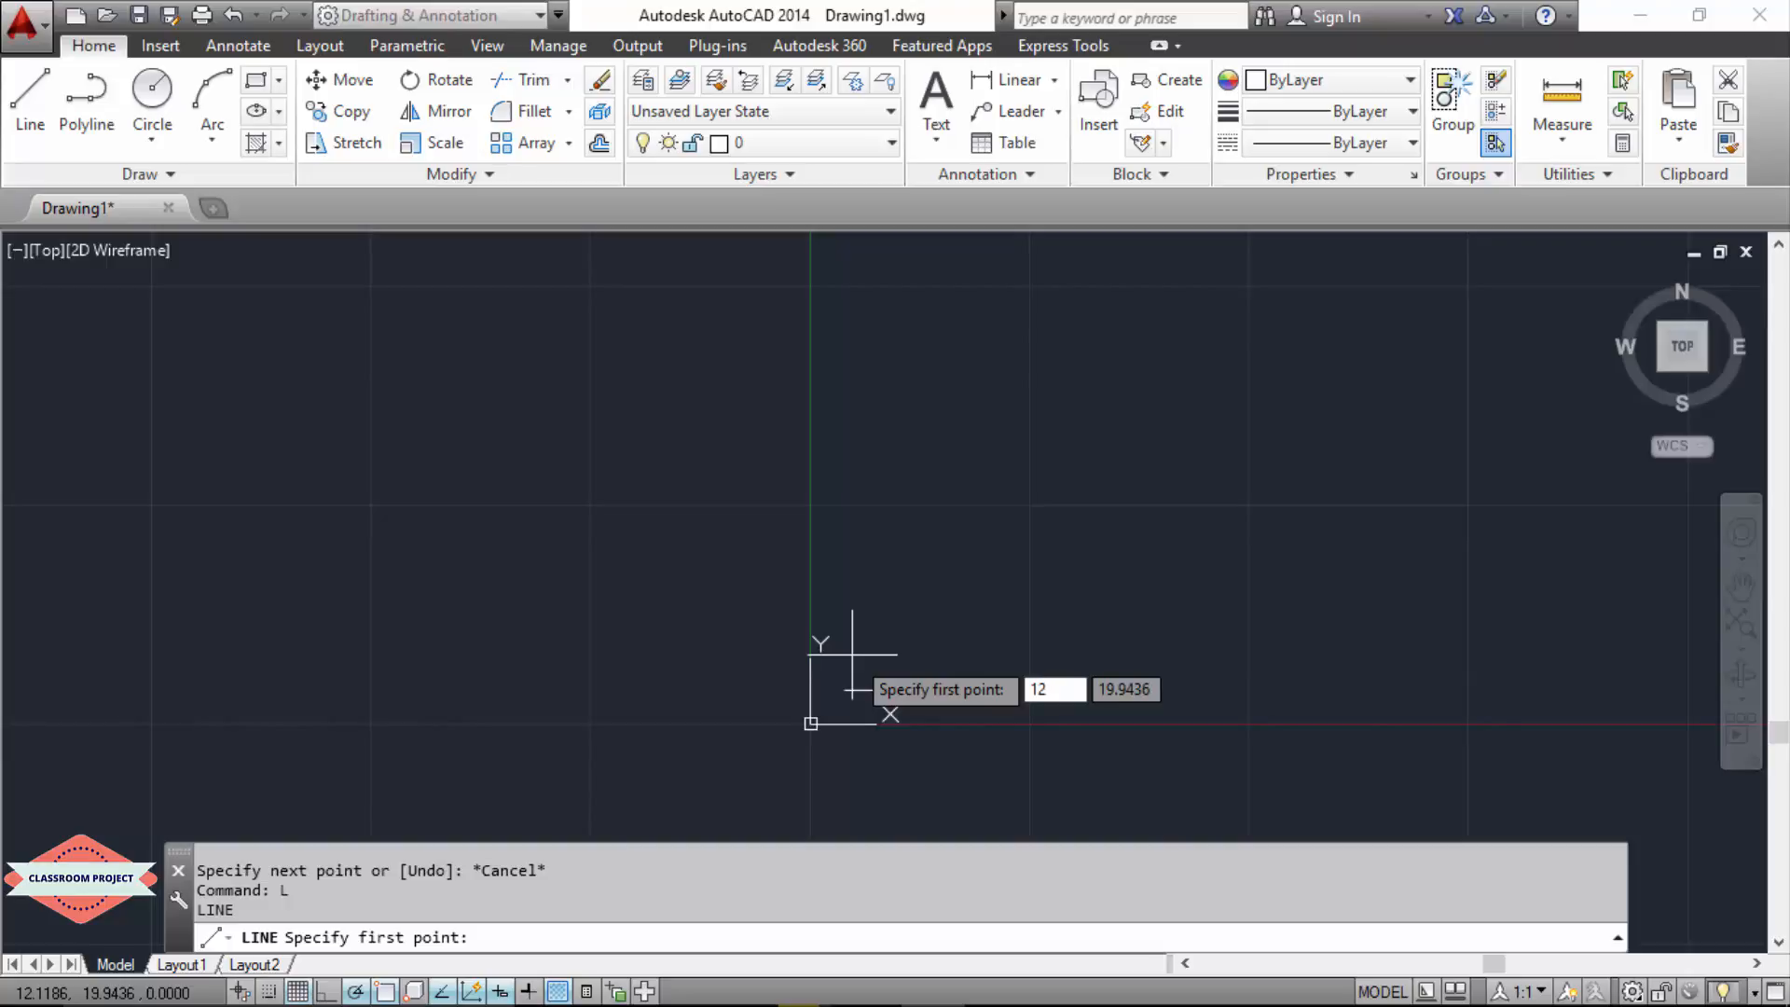
key(Tab)
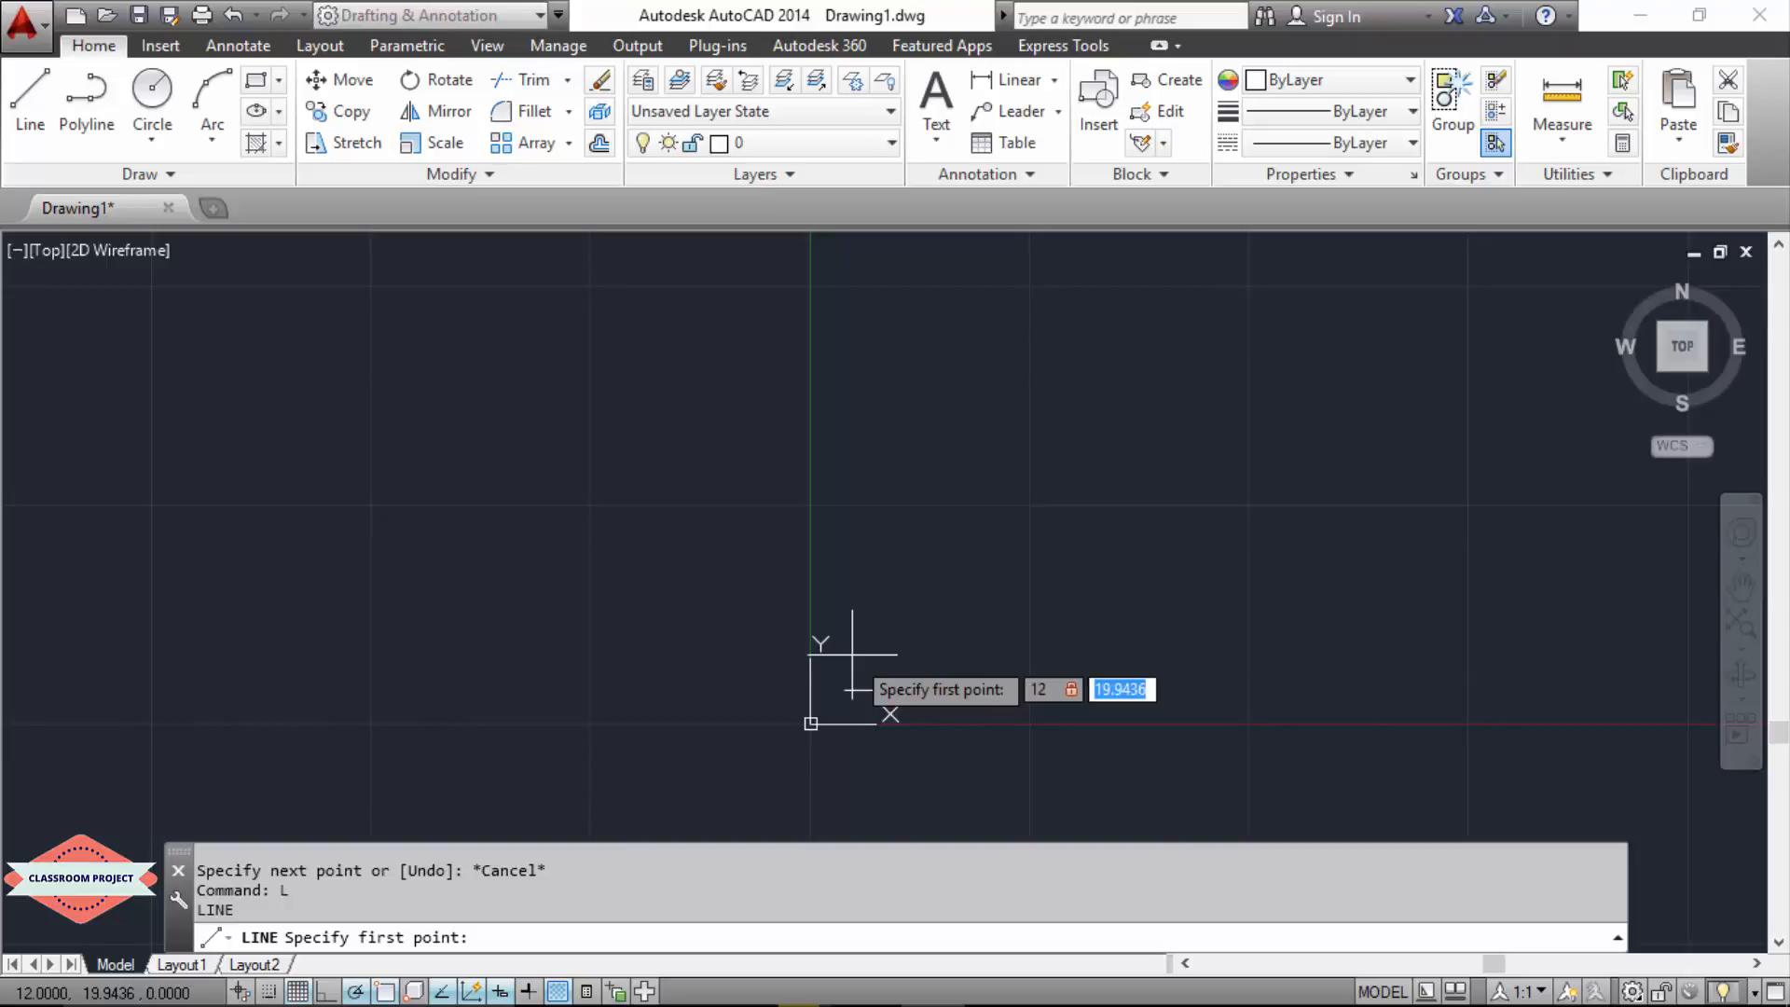
text(20)
key(Return)
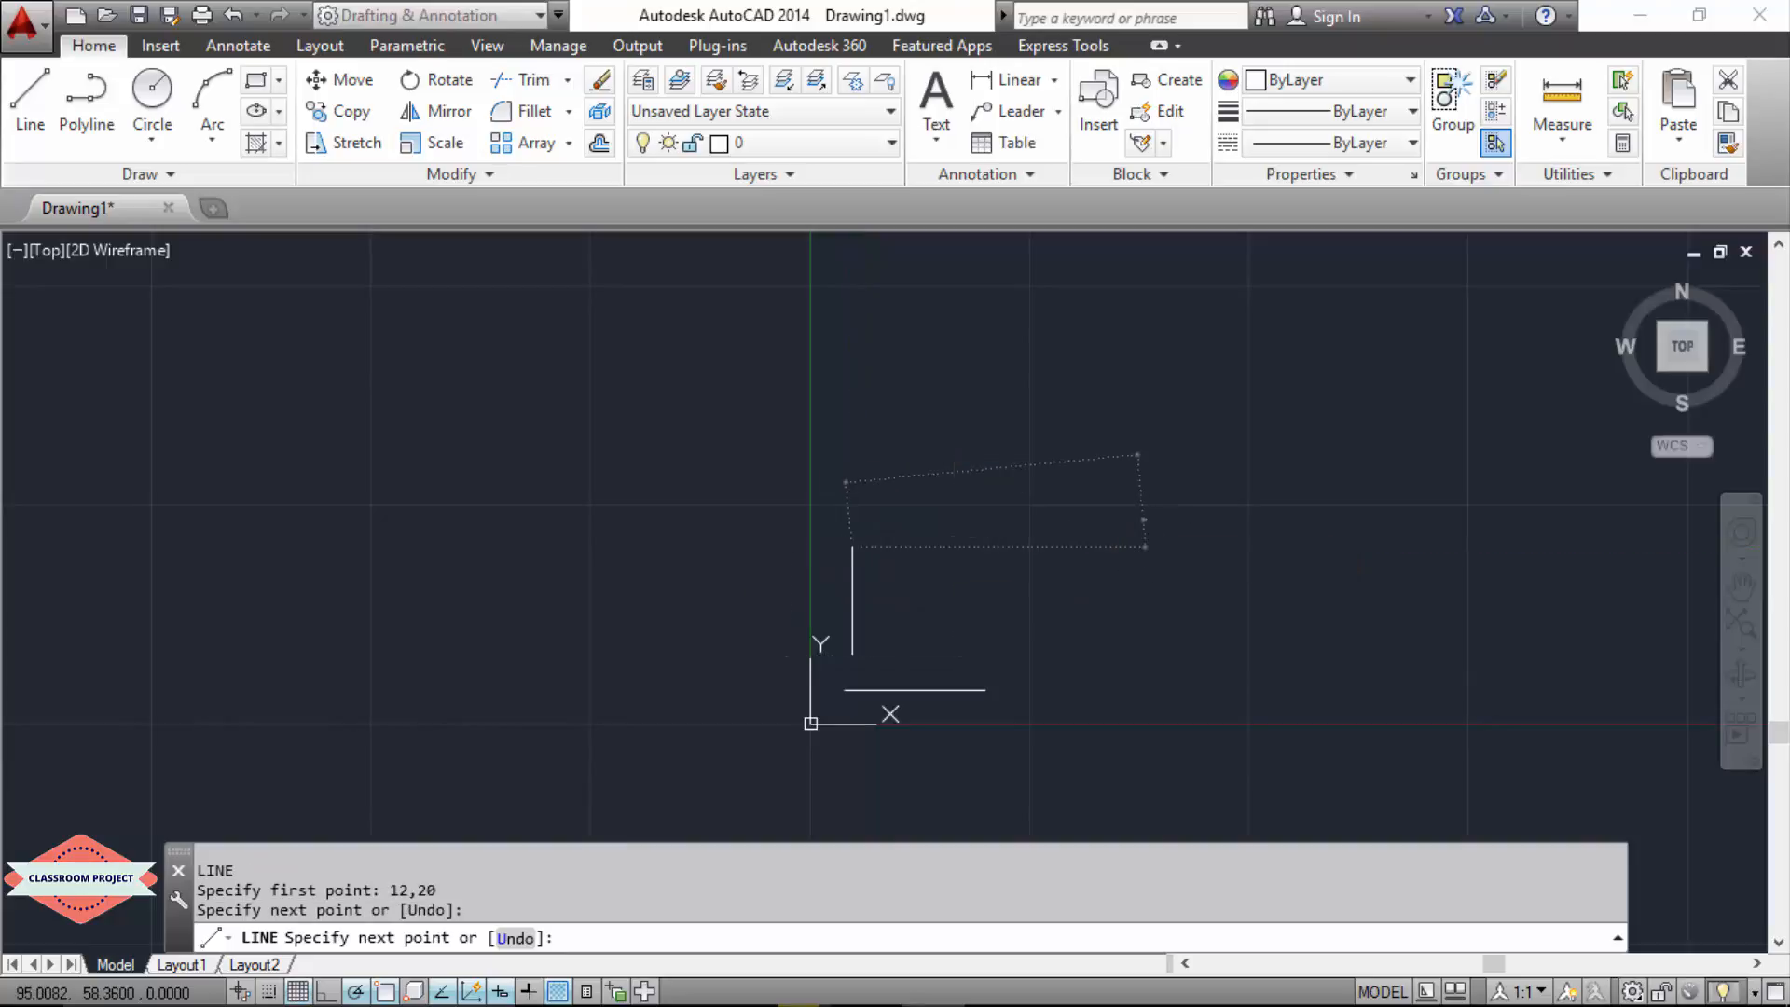
key(Escape)
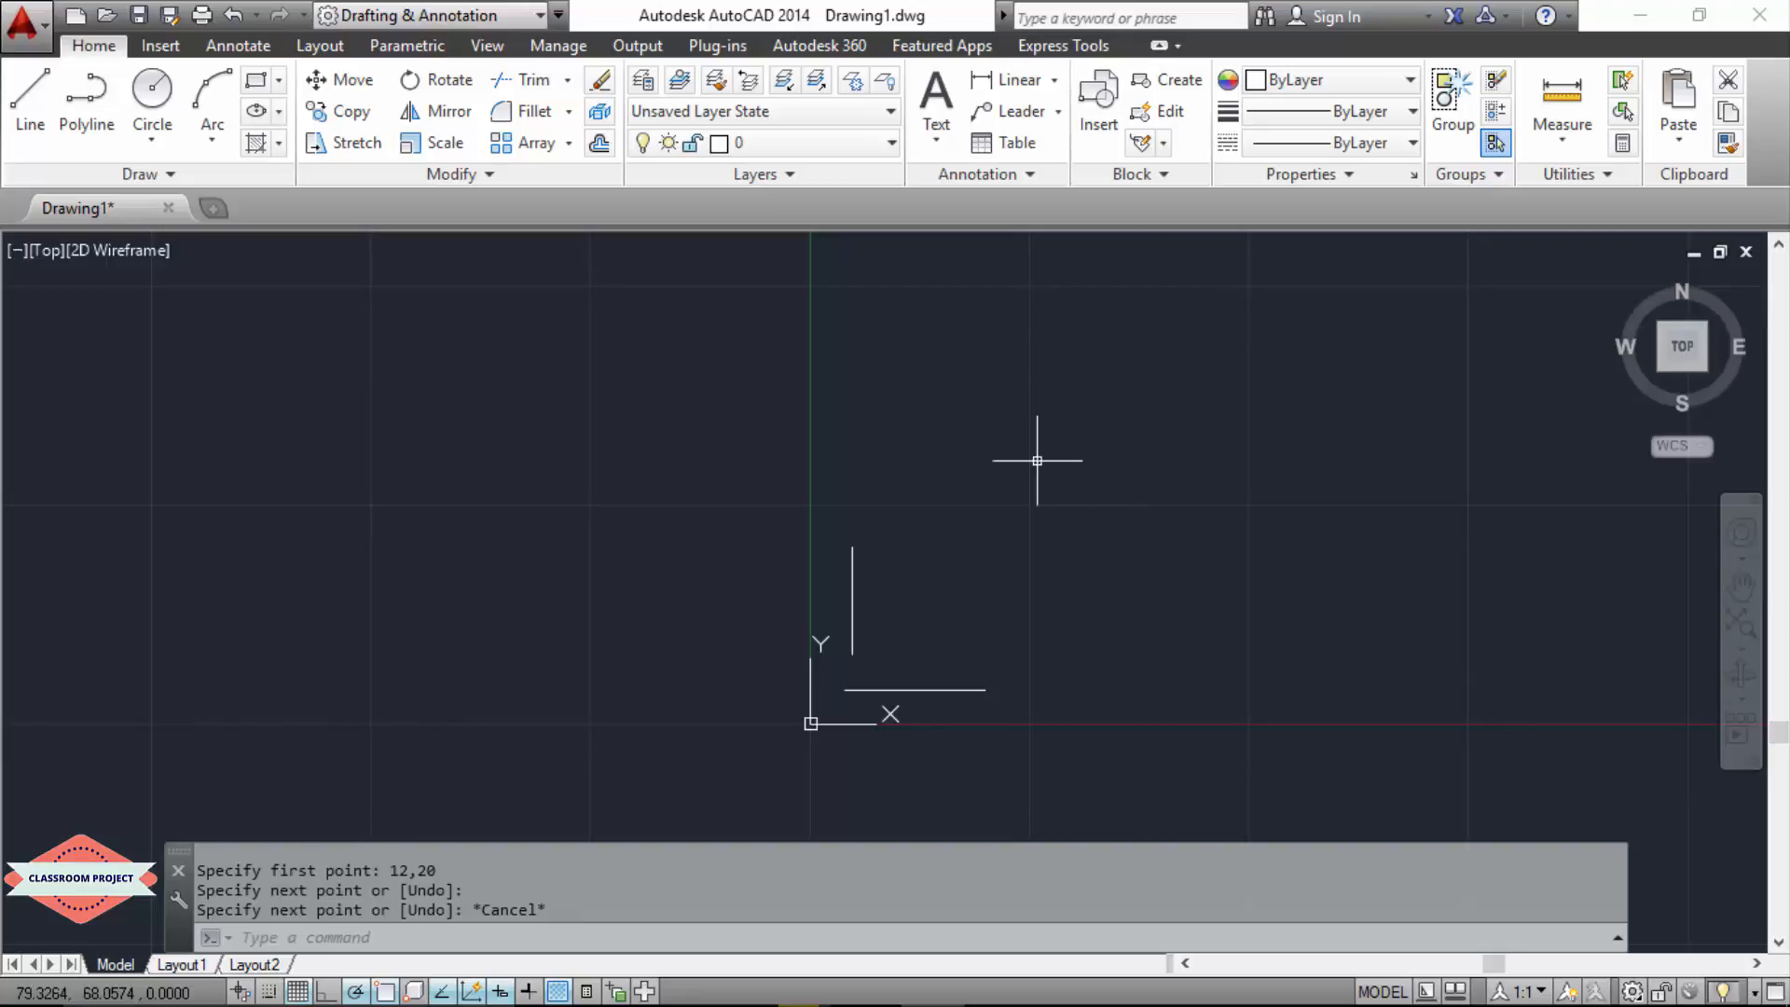
key(Escape)
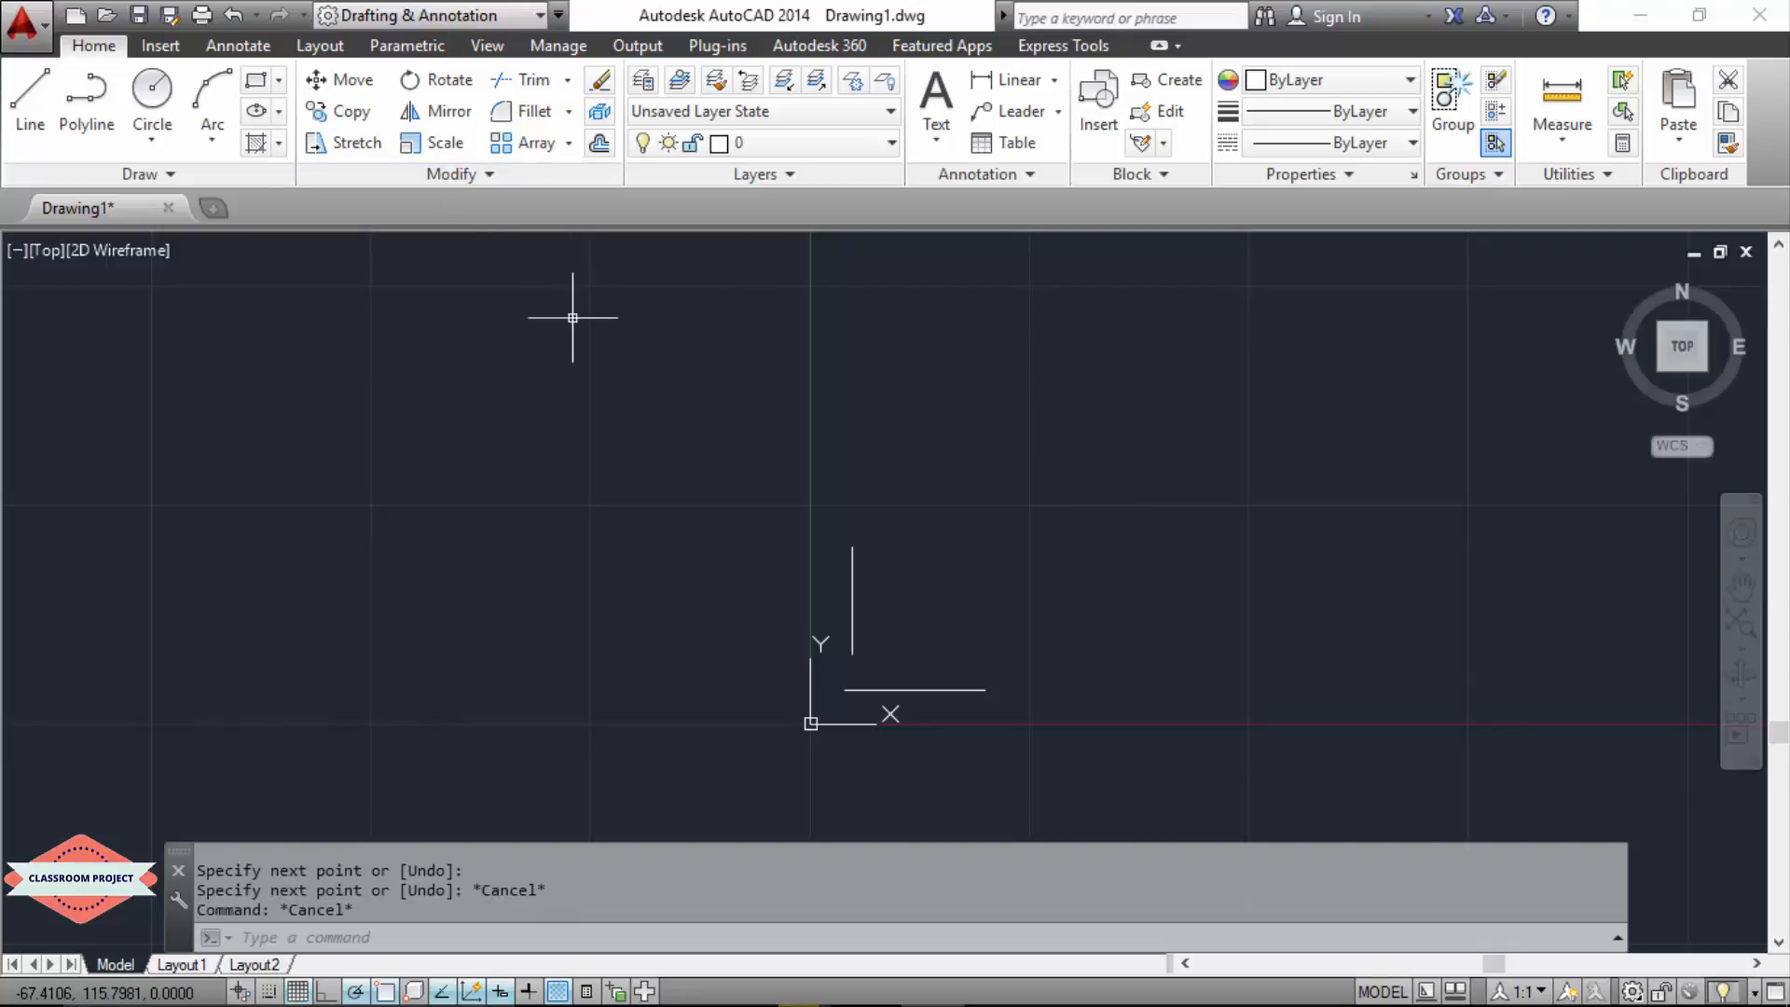
Step: Fillet the horizontal and vertical lines into a sharp corner with radius 0
text(fi)
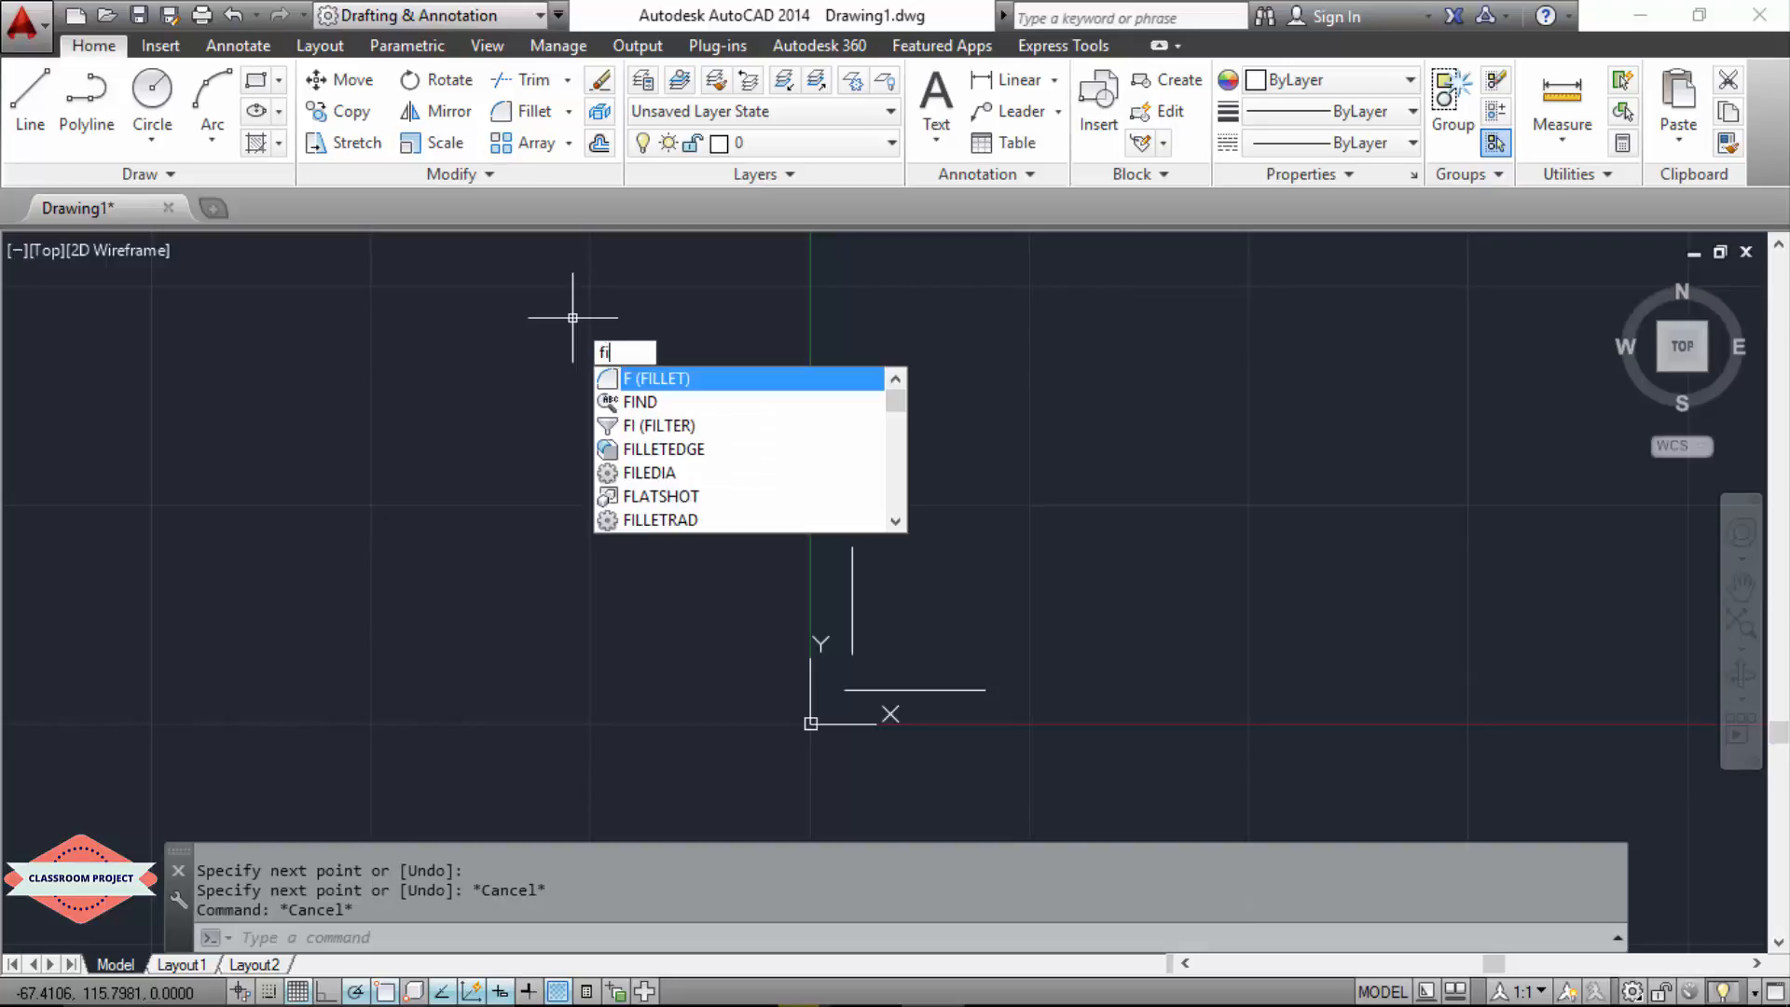
key(Return)
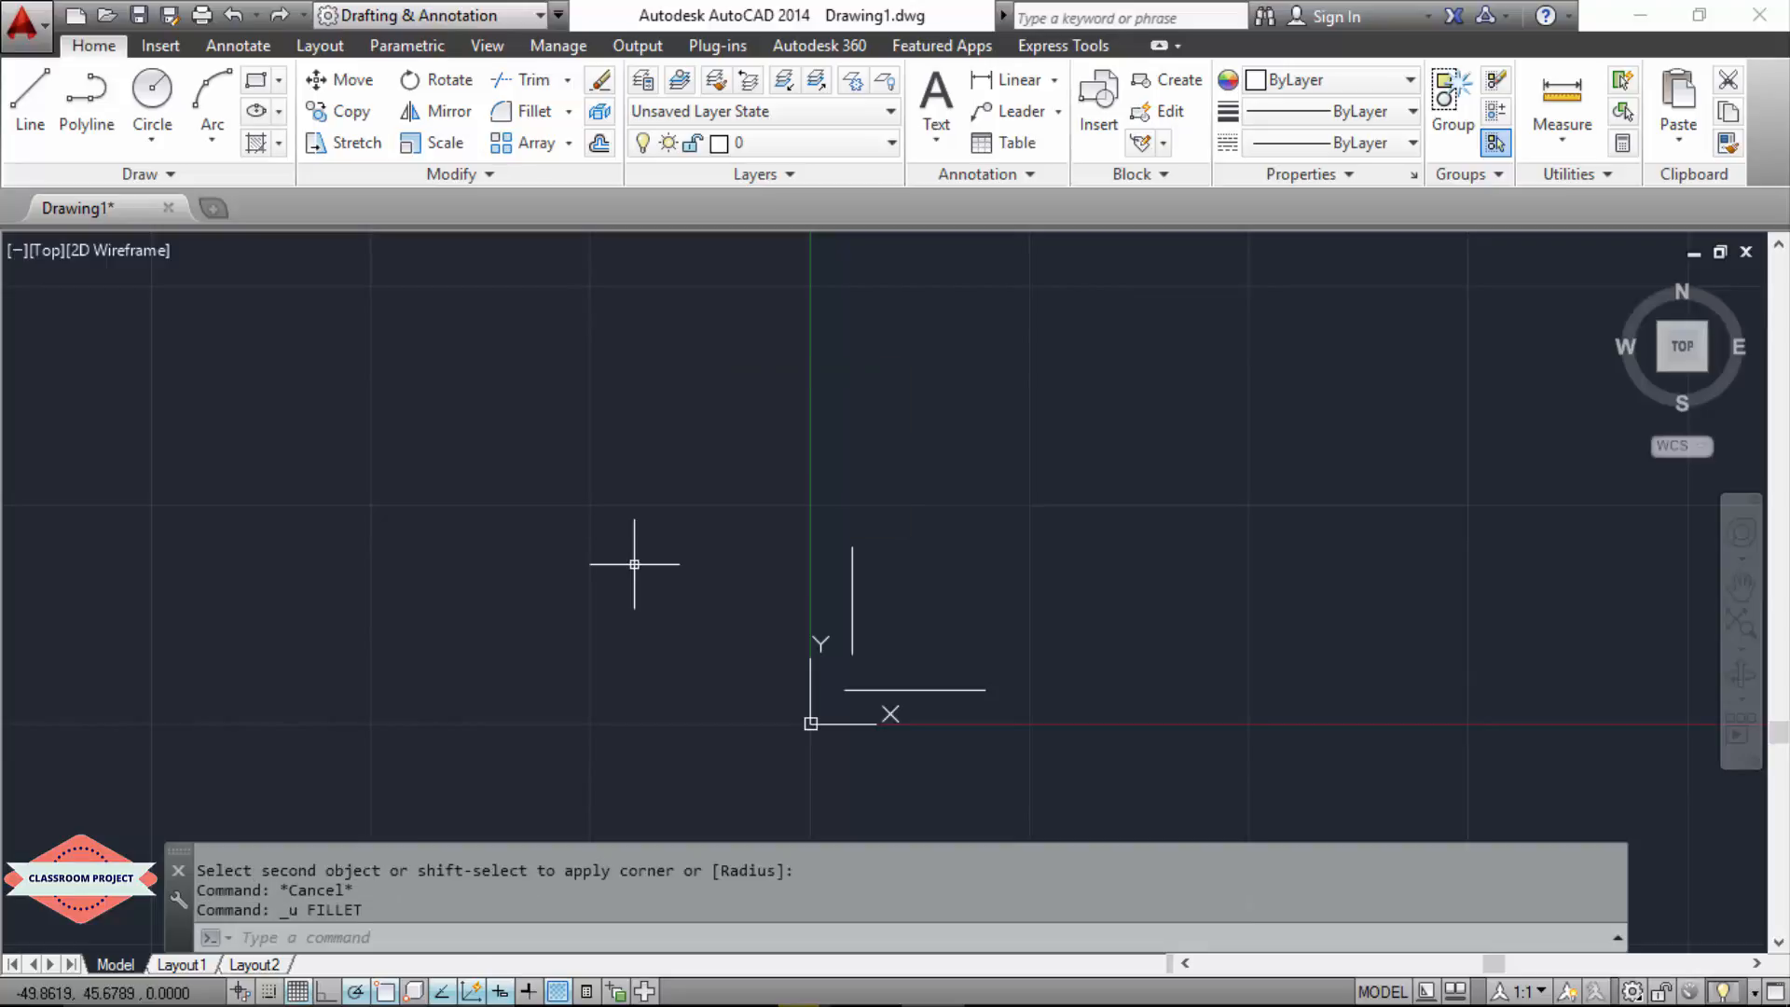
text(fil)
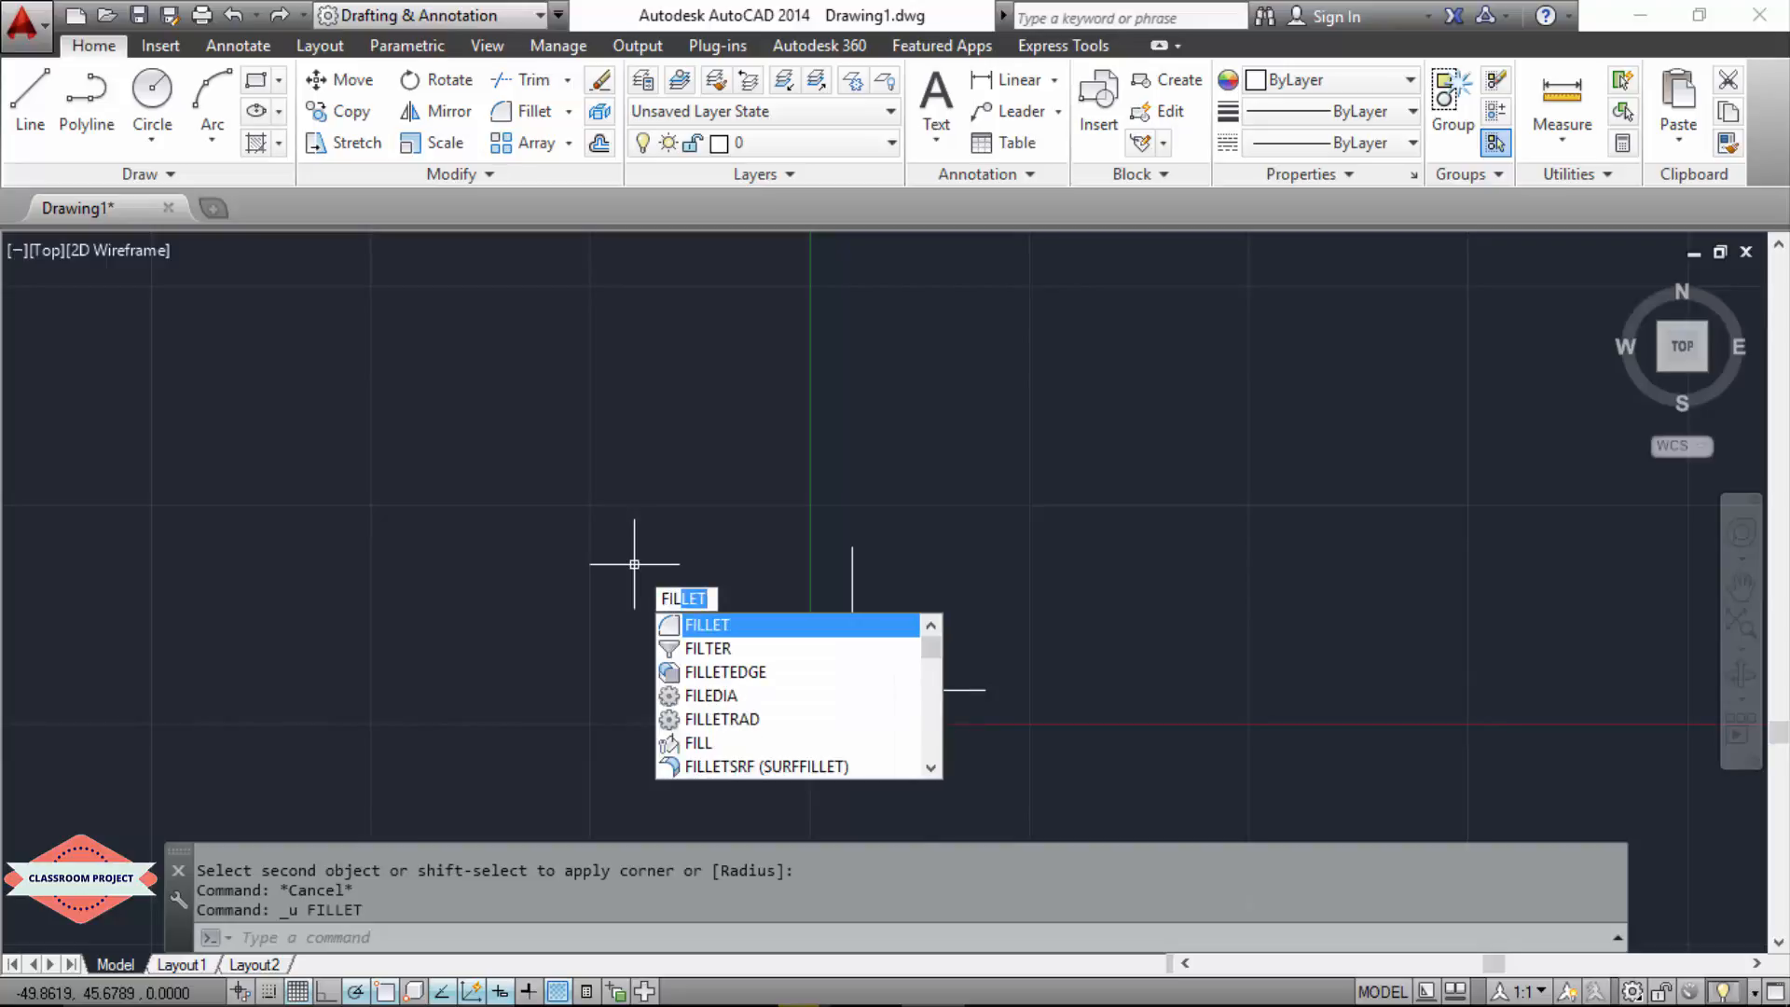
text(le)
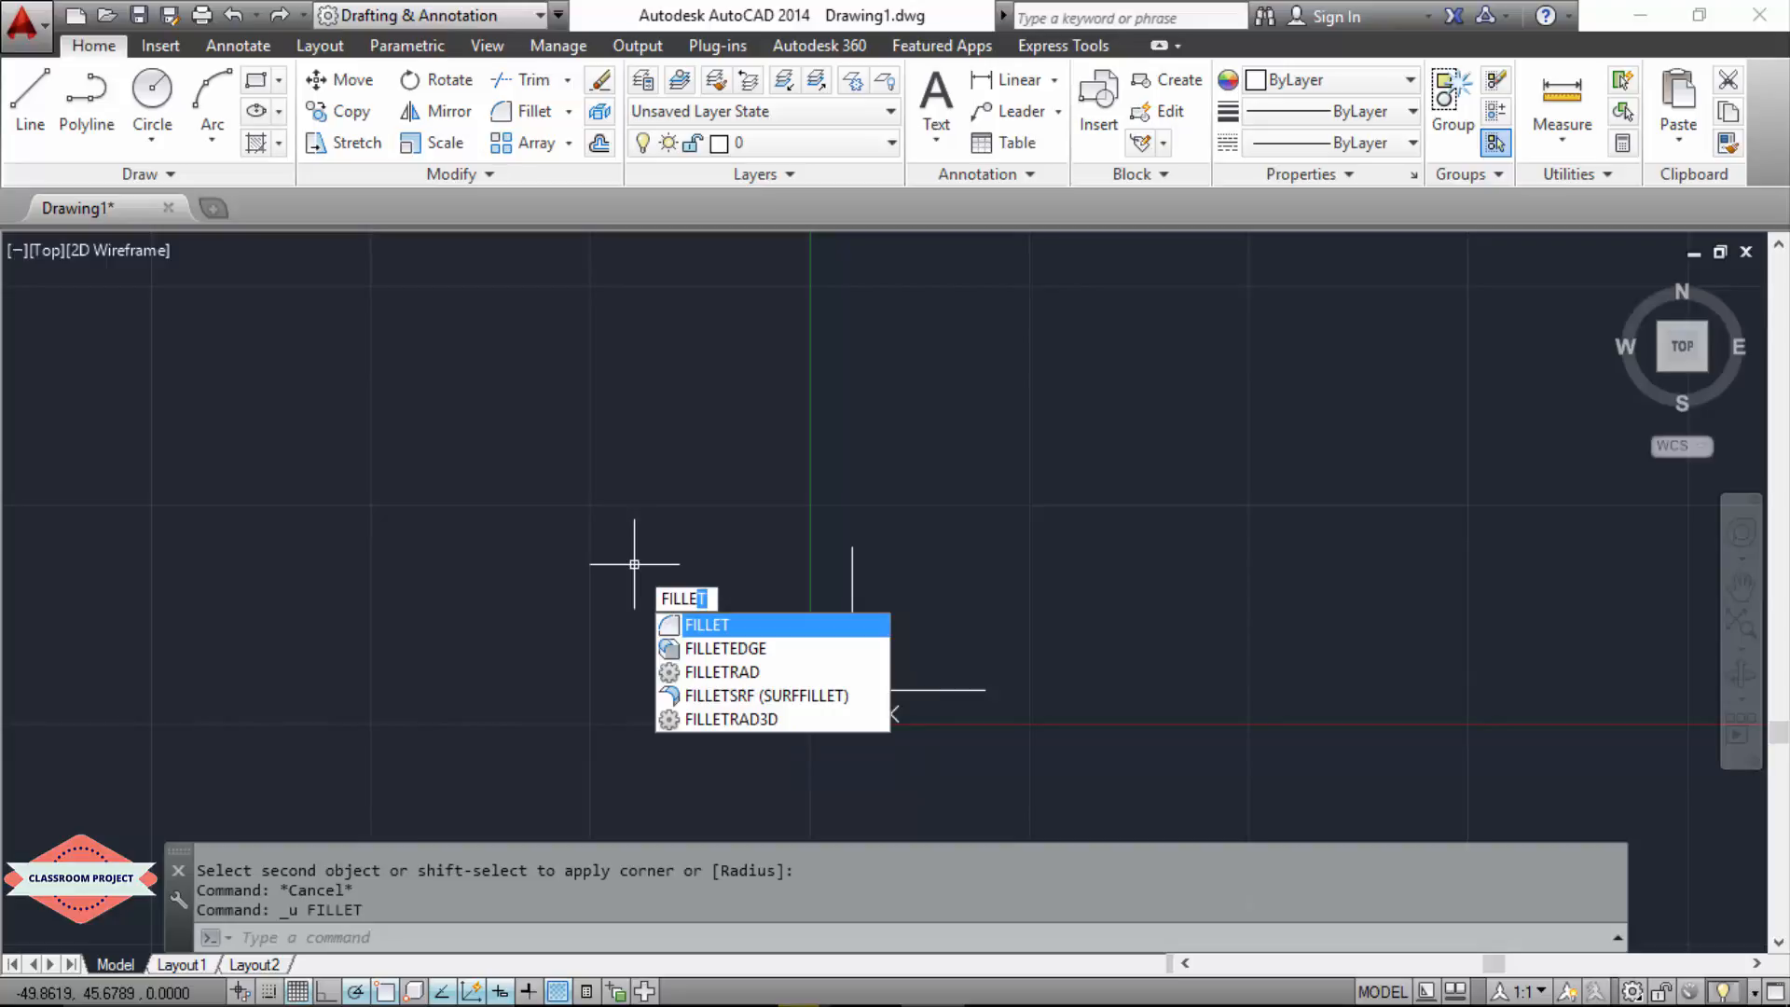
key(Return)
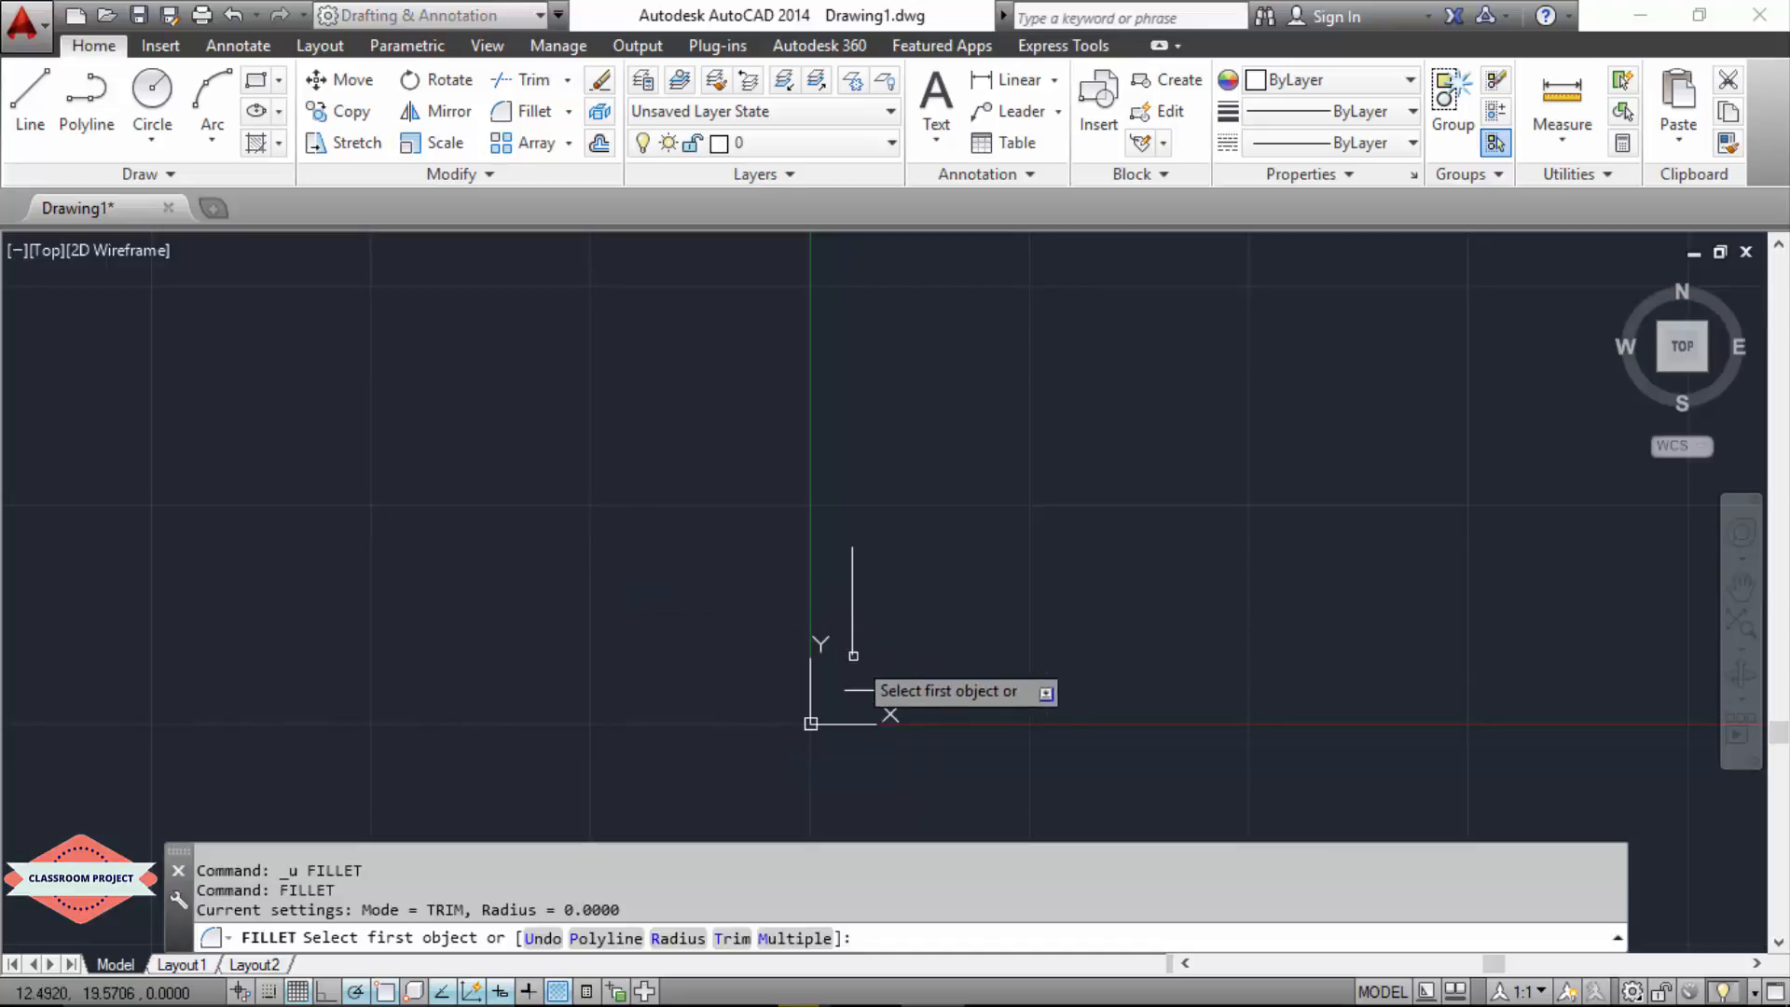
click(899, 689)
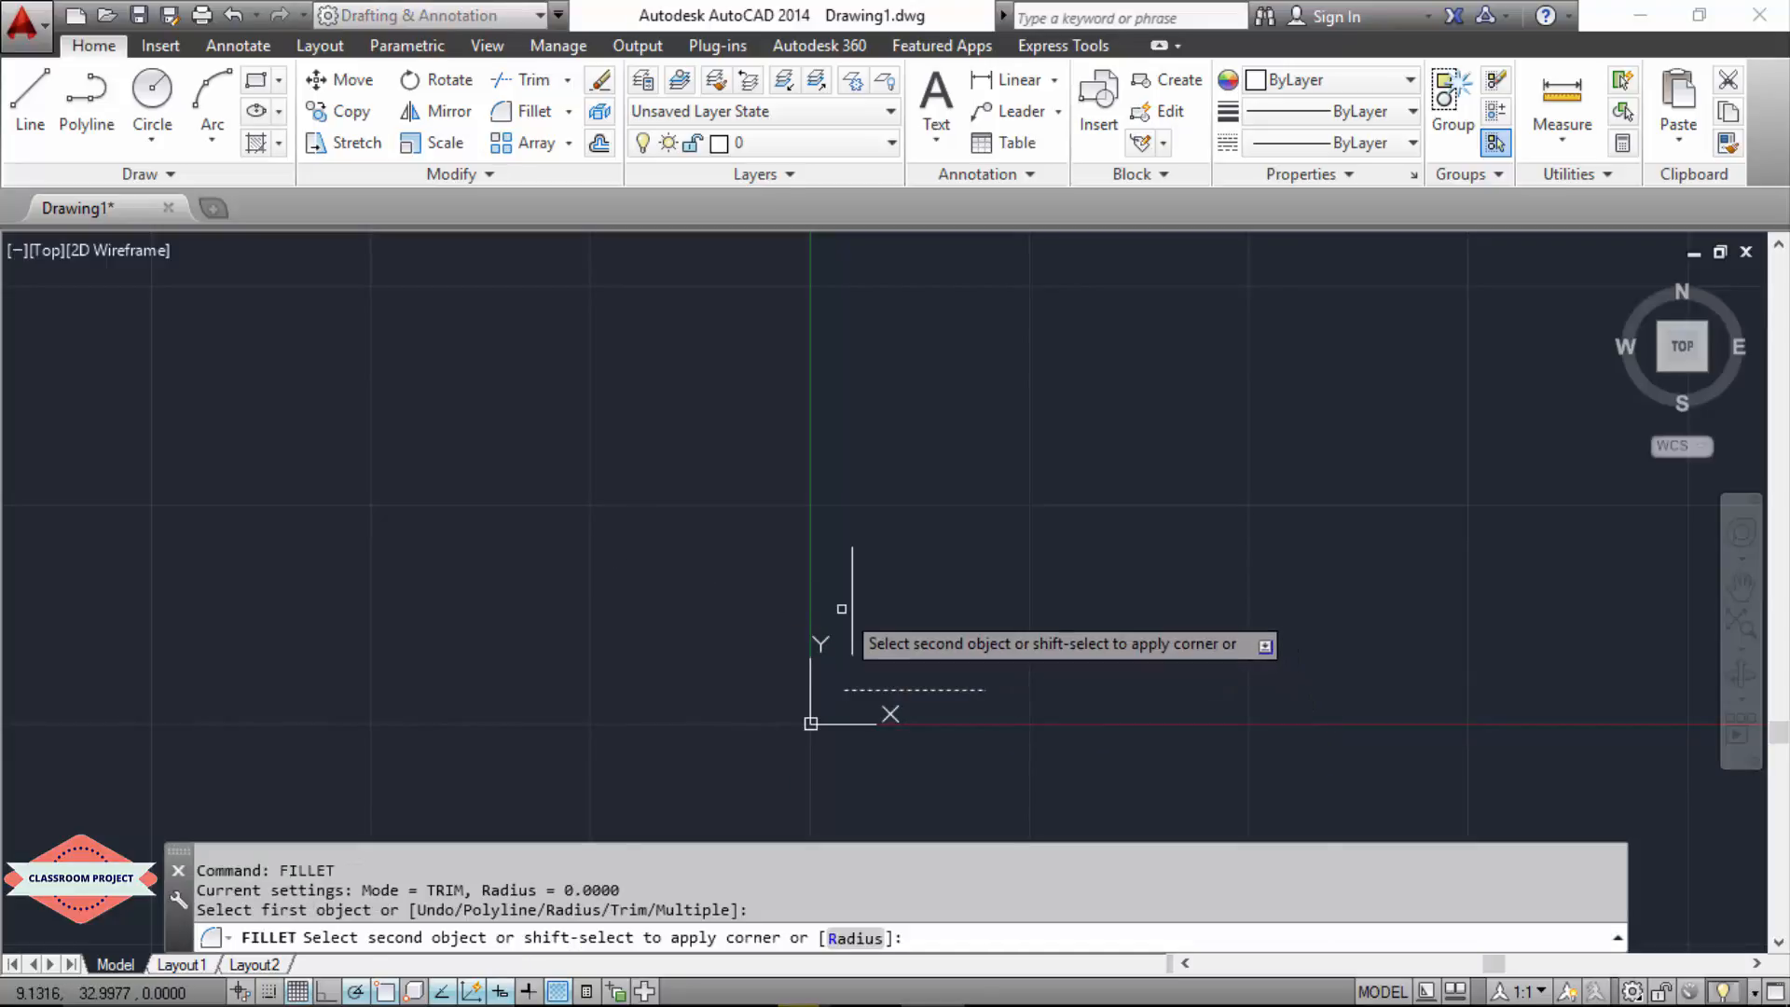
click(853, 601)
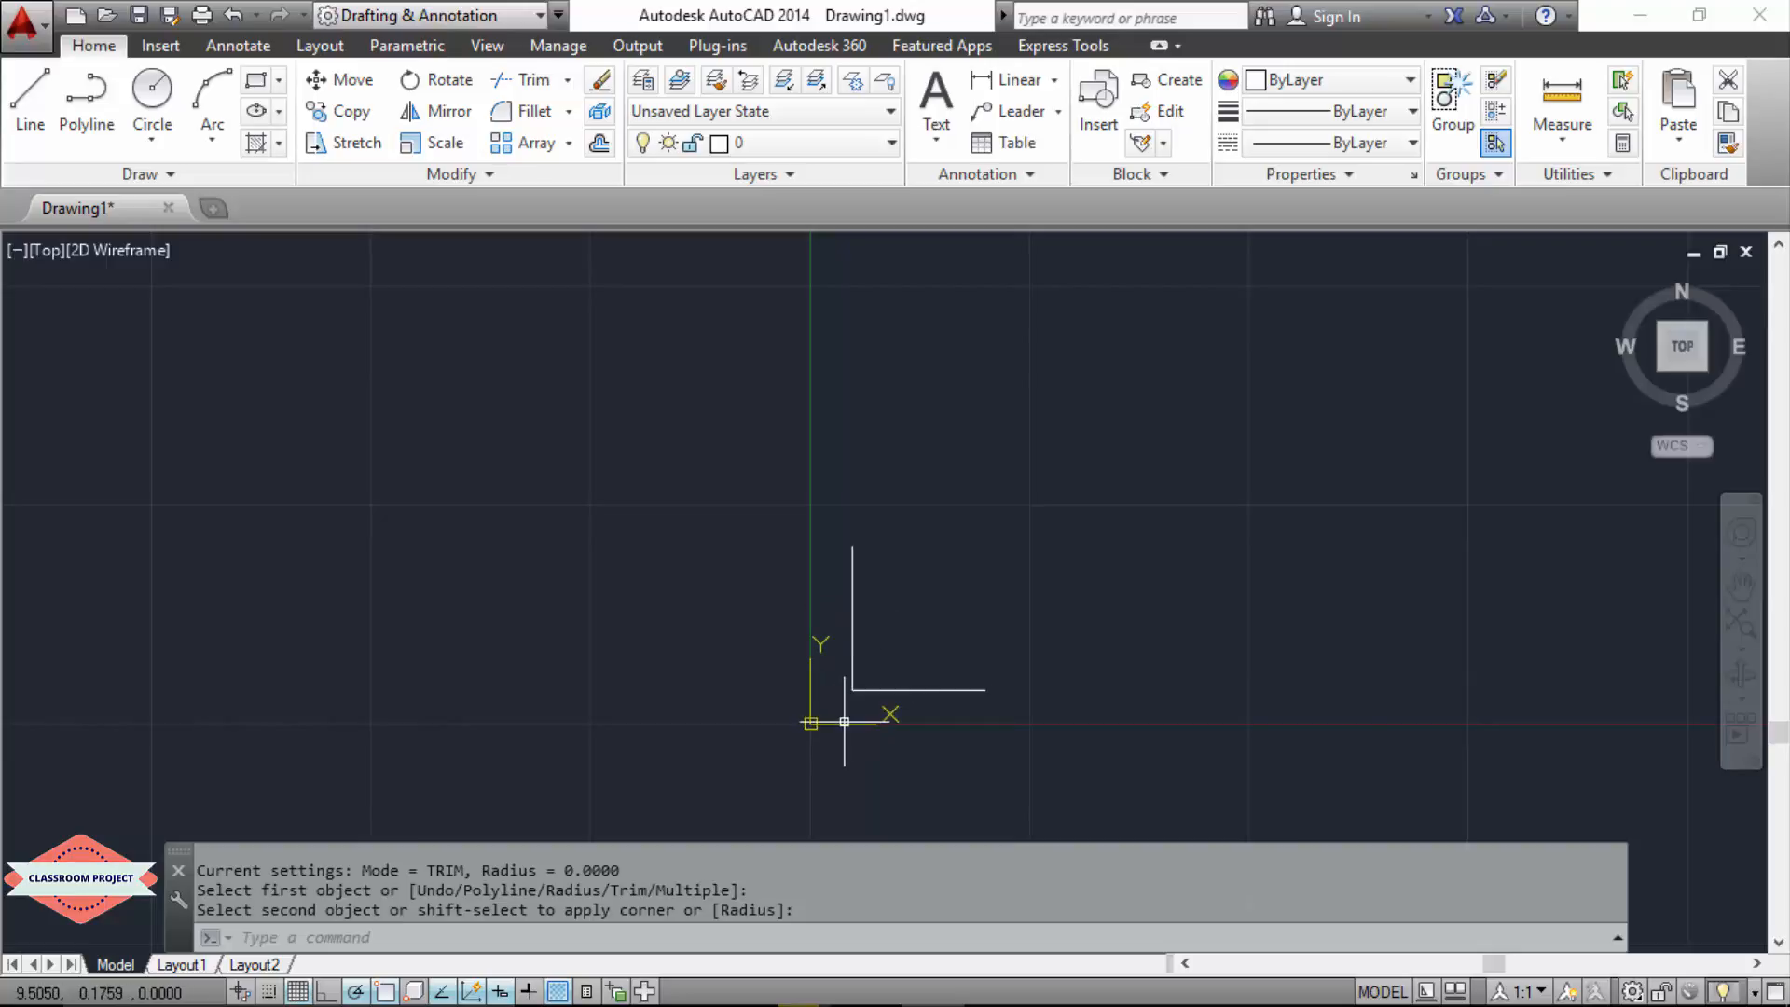
Step: Examine the corner where the horizontal and vertical lines meet up close
scroll(853, 712, up, 4)
scroll(839, 699, up, 4)
scroll(819, 452, up, 3)
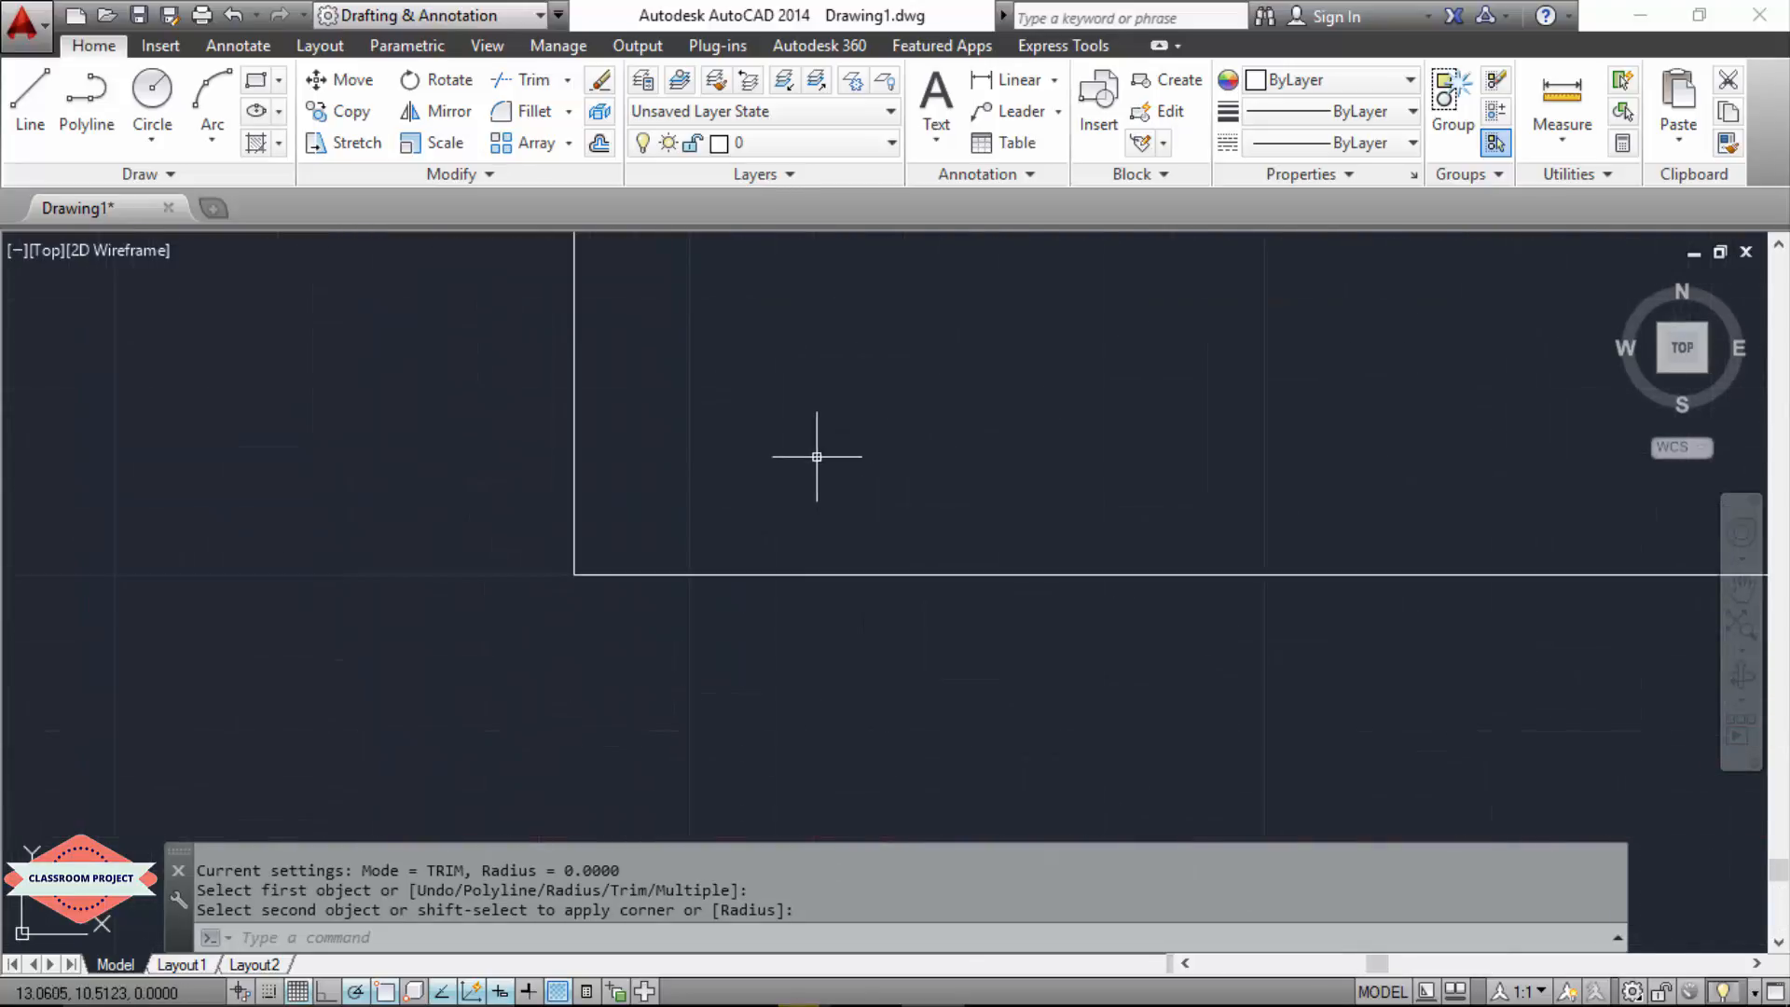
scroll(604, 551, up, 2)
scroll(563, 591, up, 5)
scroll(260, 819, up, 8)
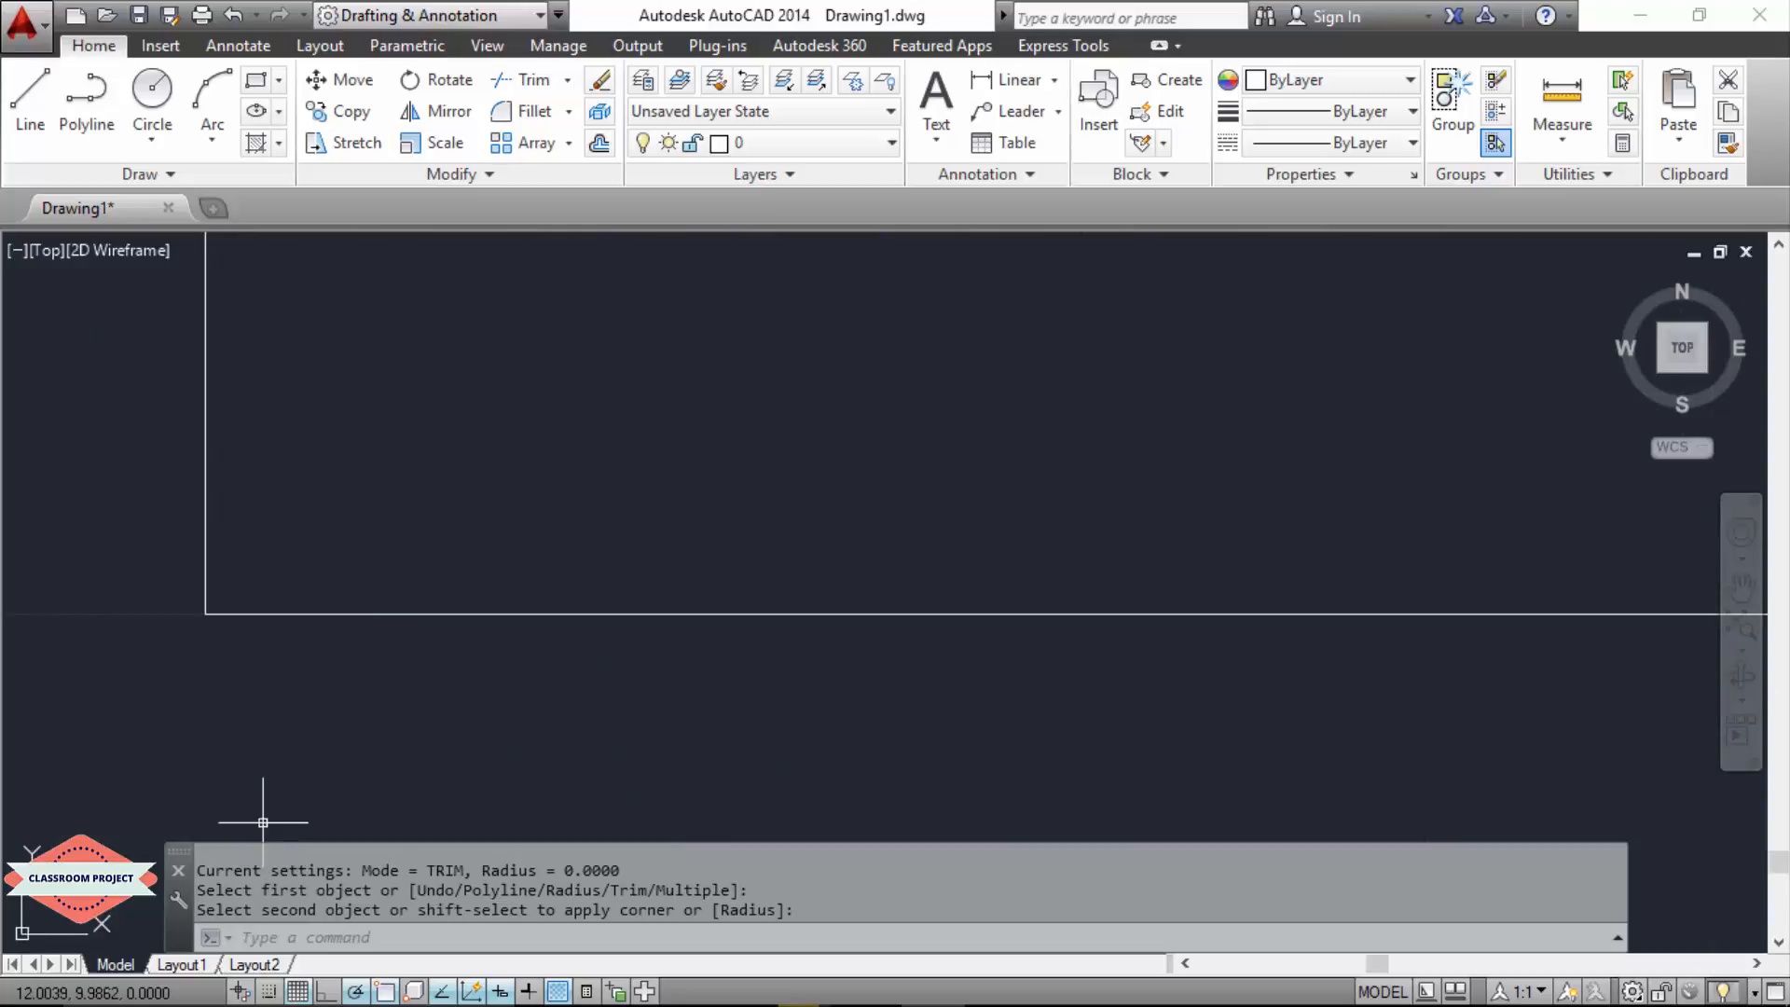
scroll(263, 822, up, 2)
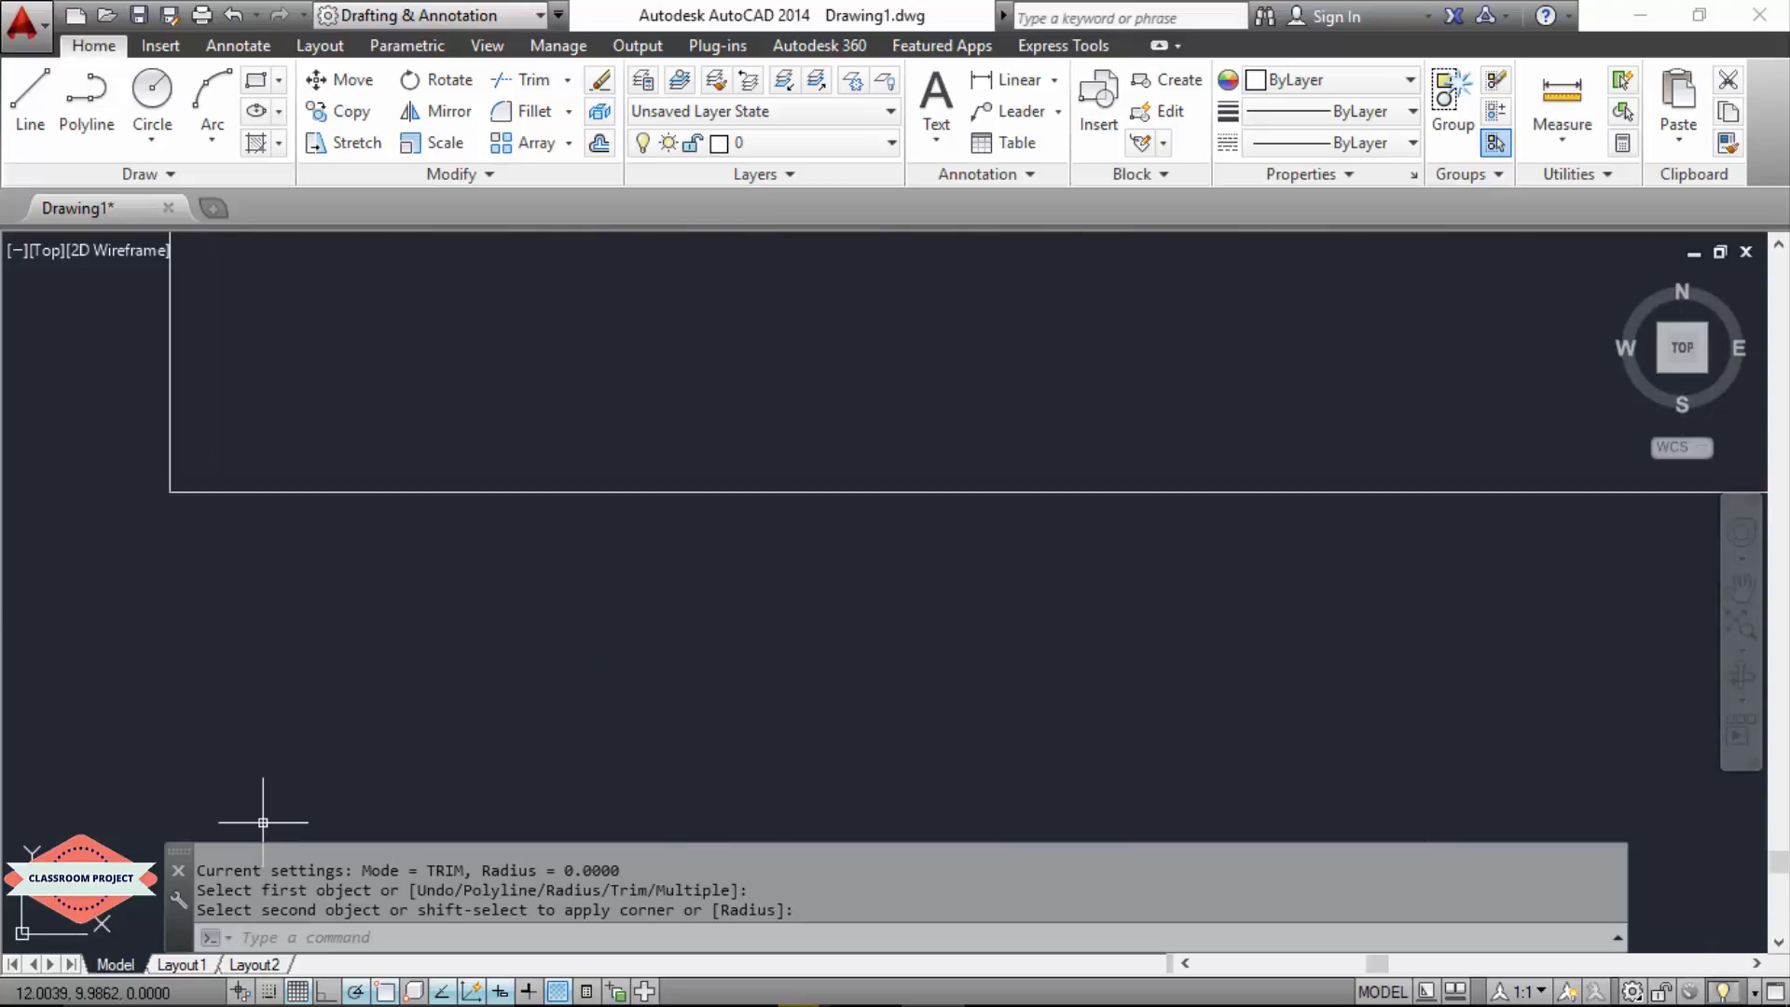
scroll(280, 820, down, 20)
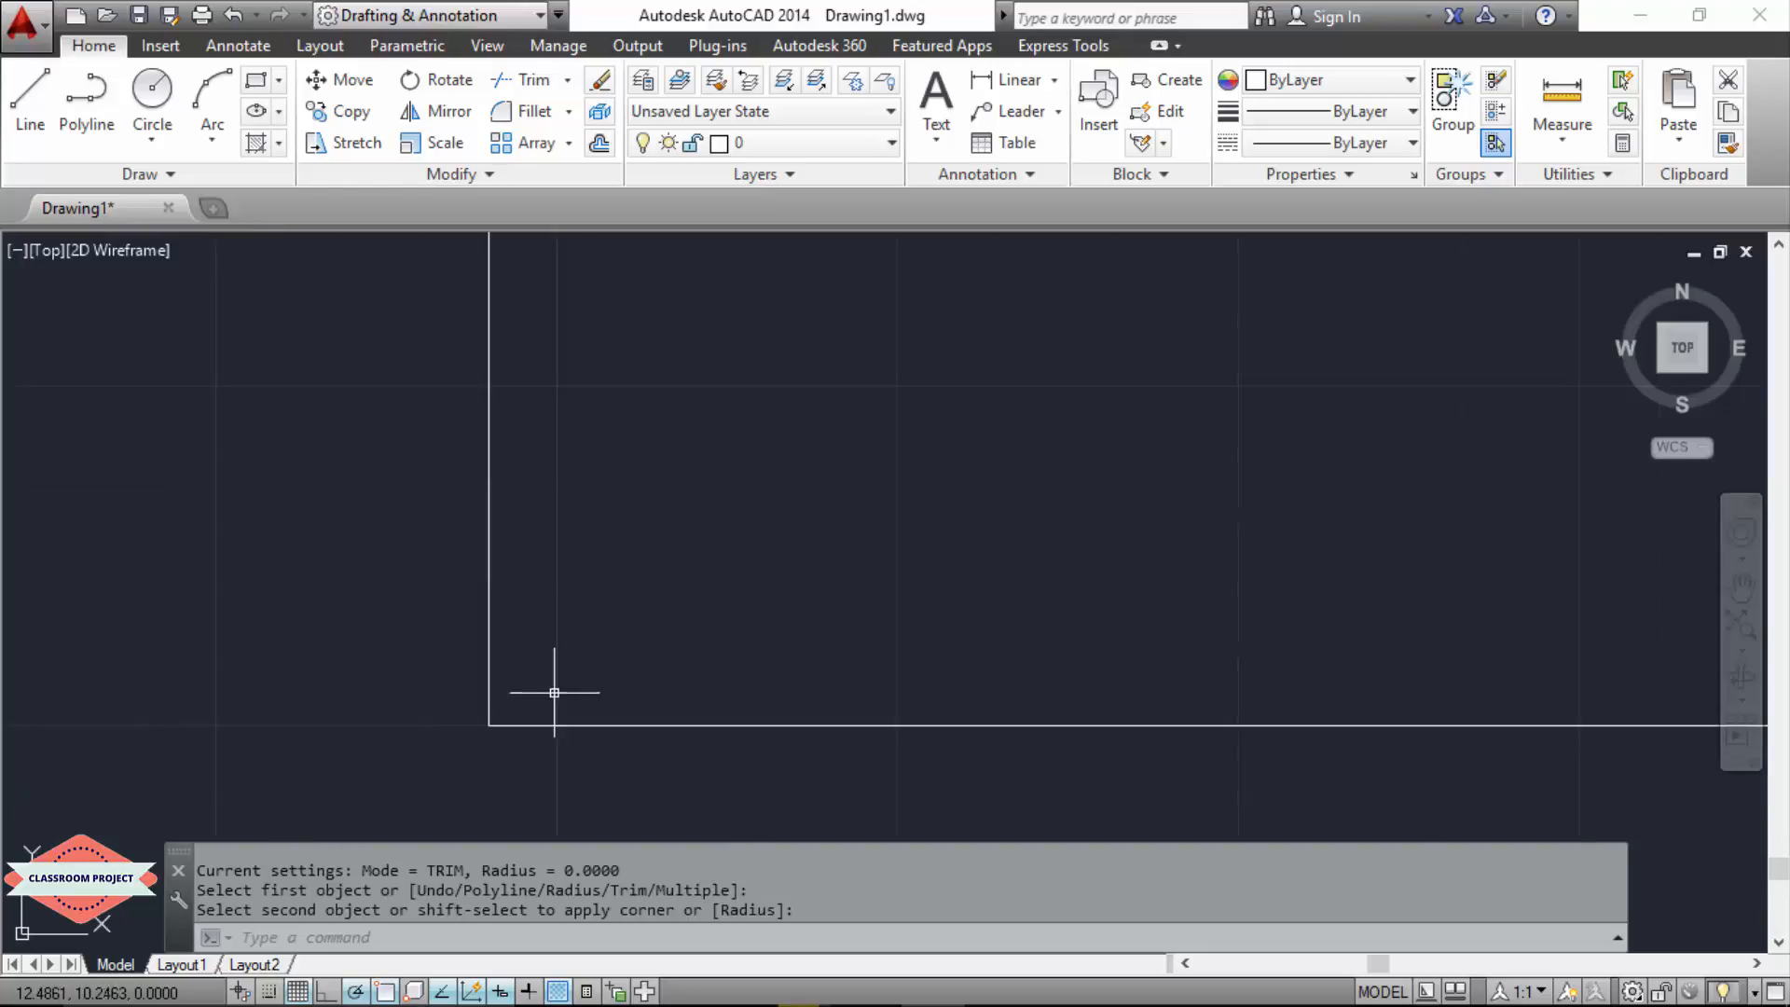
scroll(554, 693, down, 5)
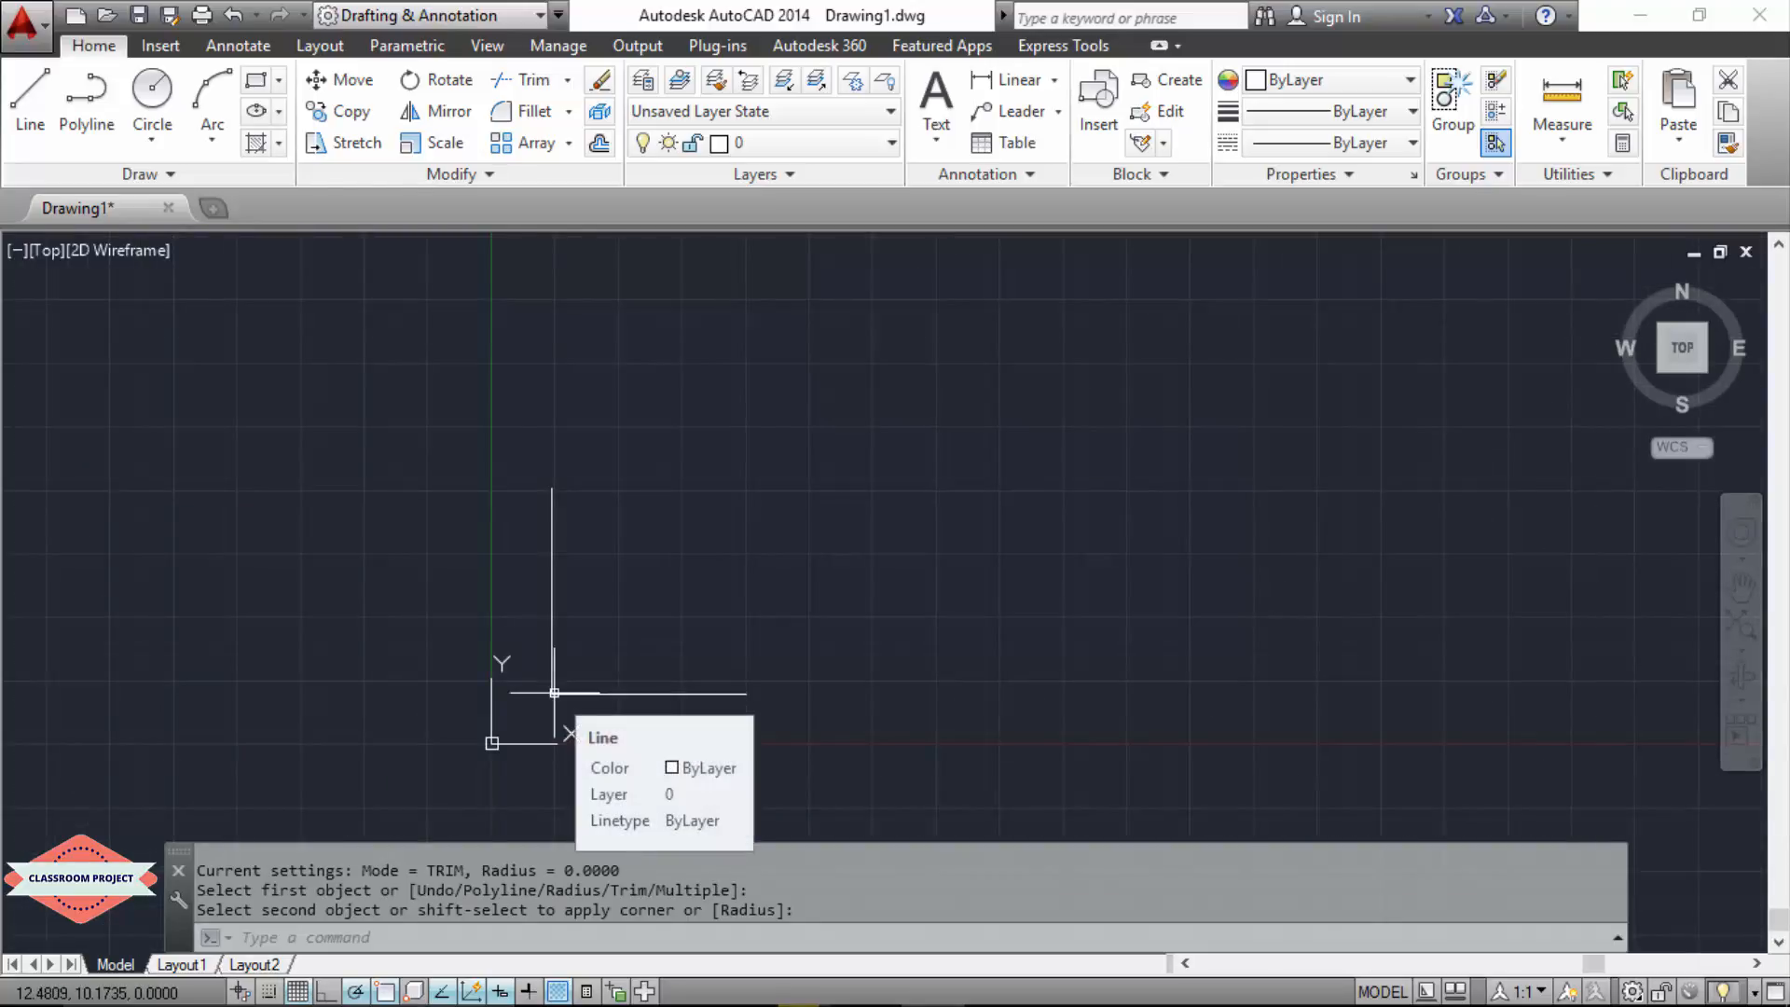
key(Escape)
key(Escape)
key(Escape)
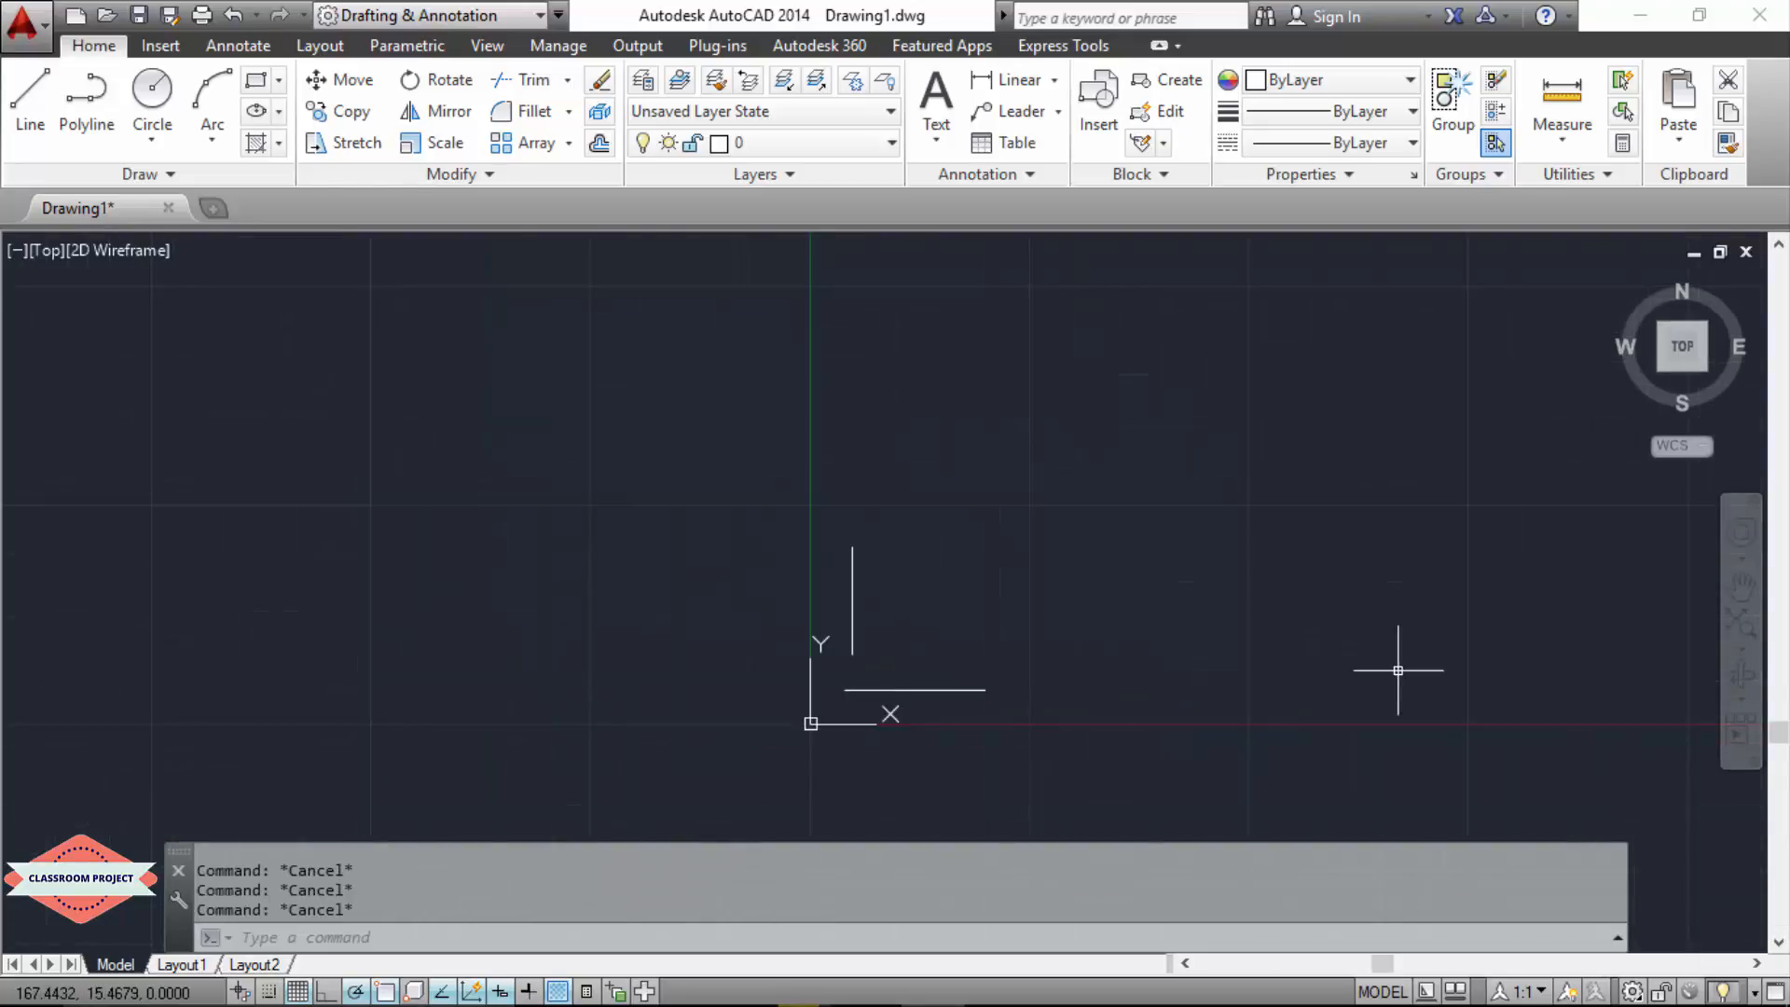
Step: Fillet the separate horizontal and vertical lines with a radius of 10, picking the horizontal line first
text(FILLET)
key(Return)
text(FILL)
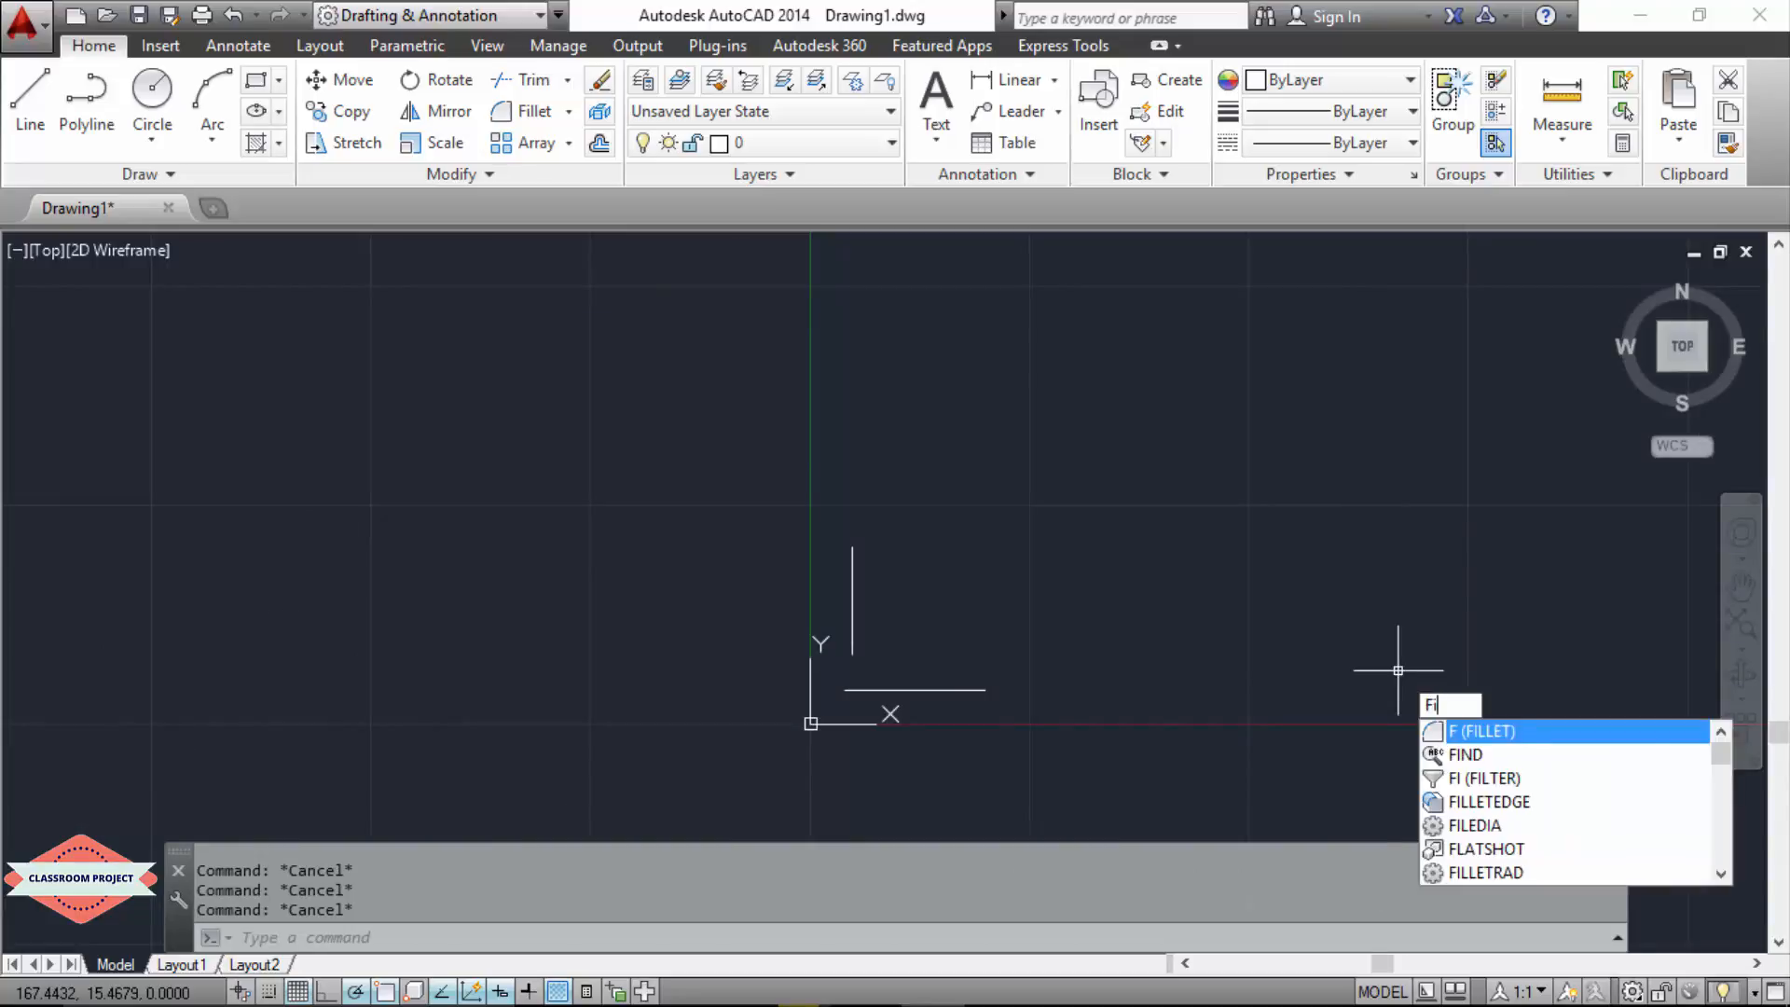
text(ET)
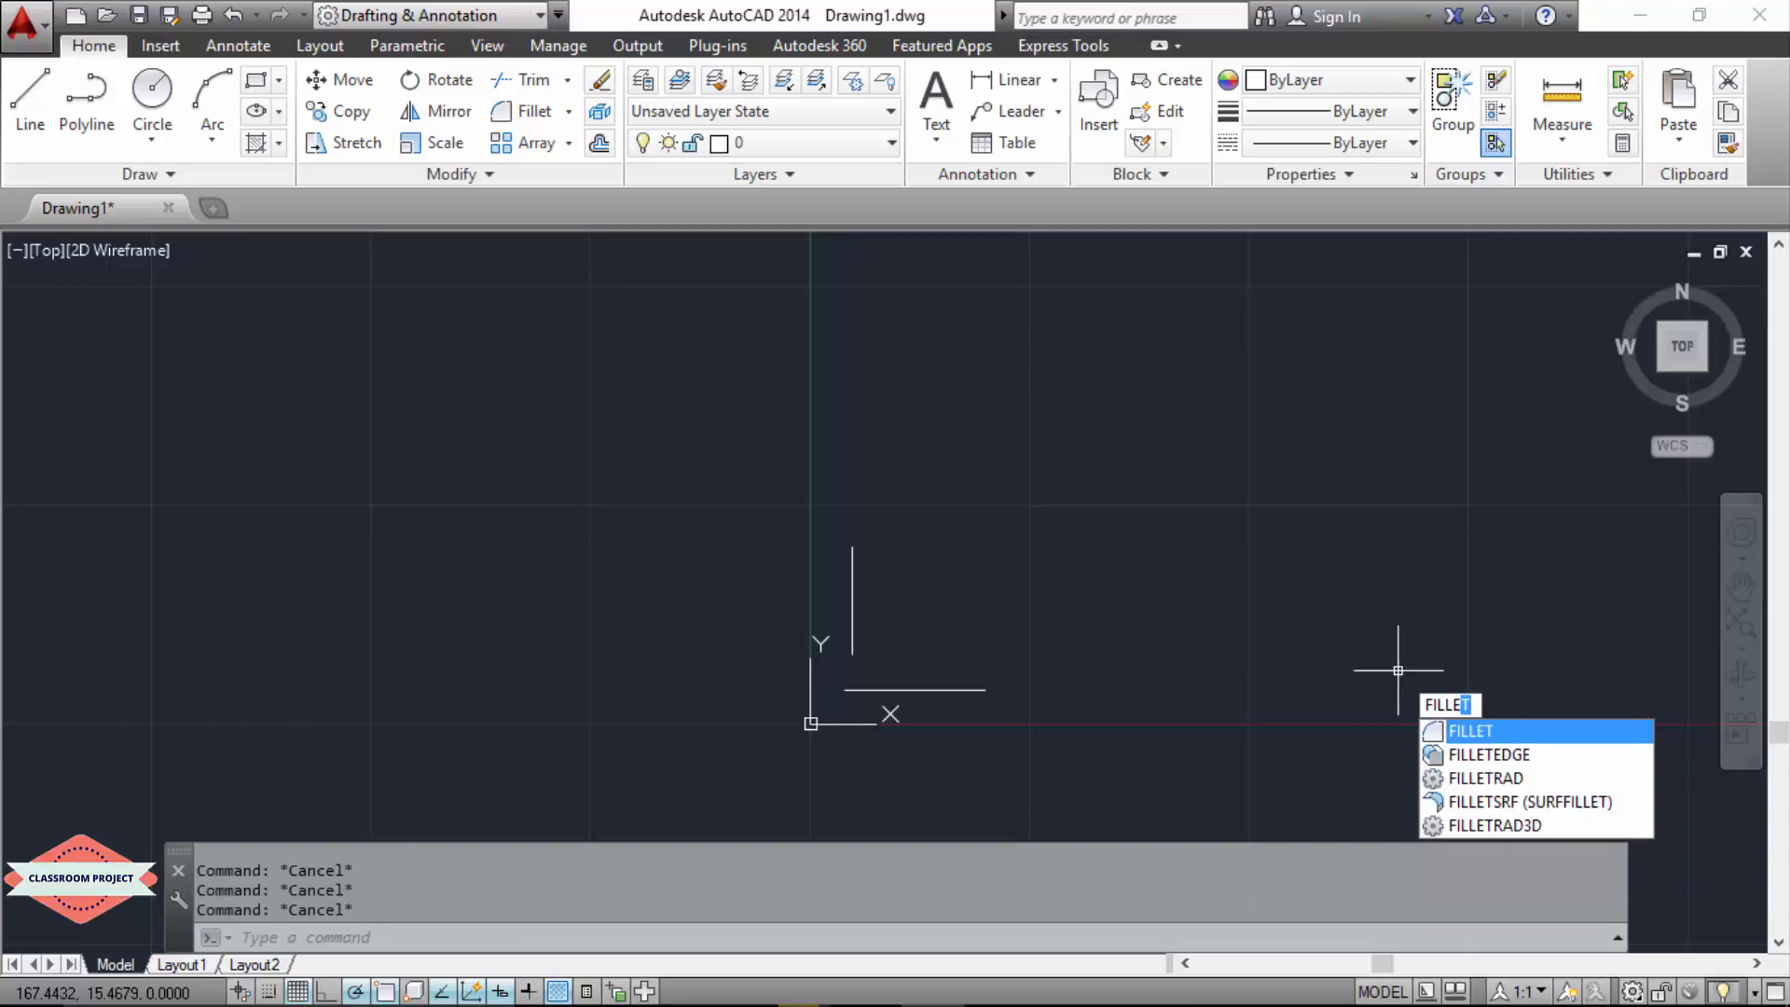
key(Return)
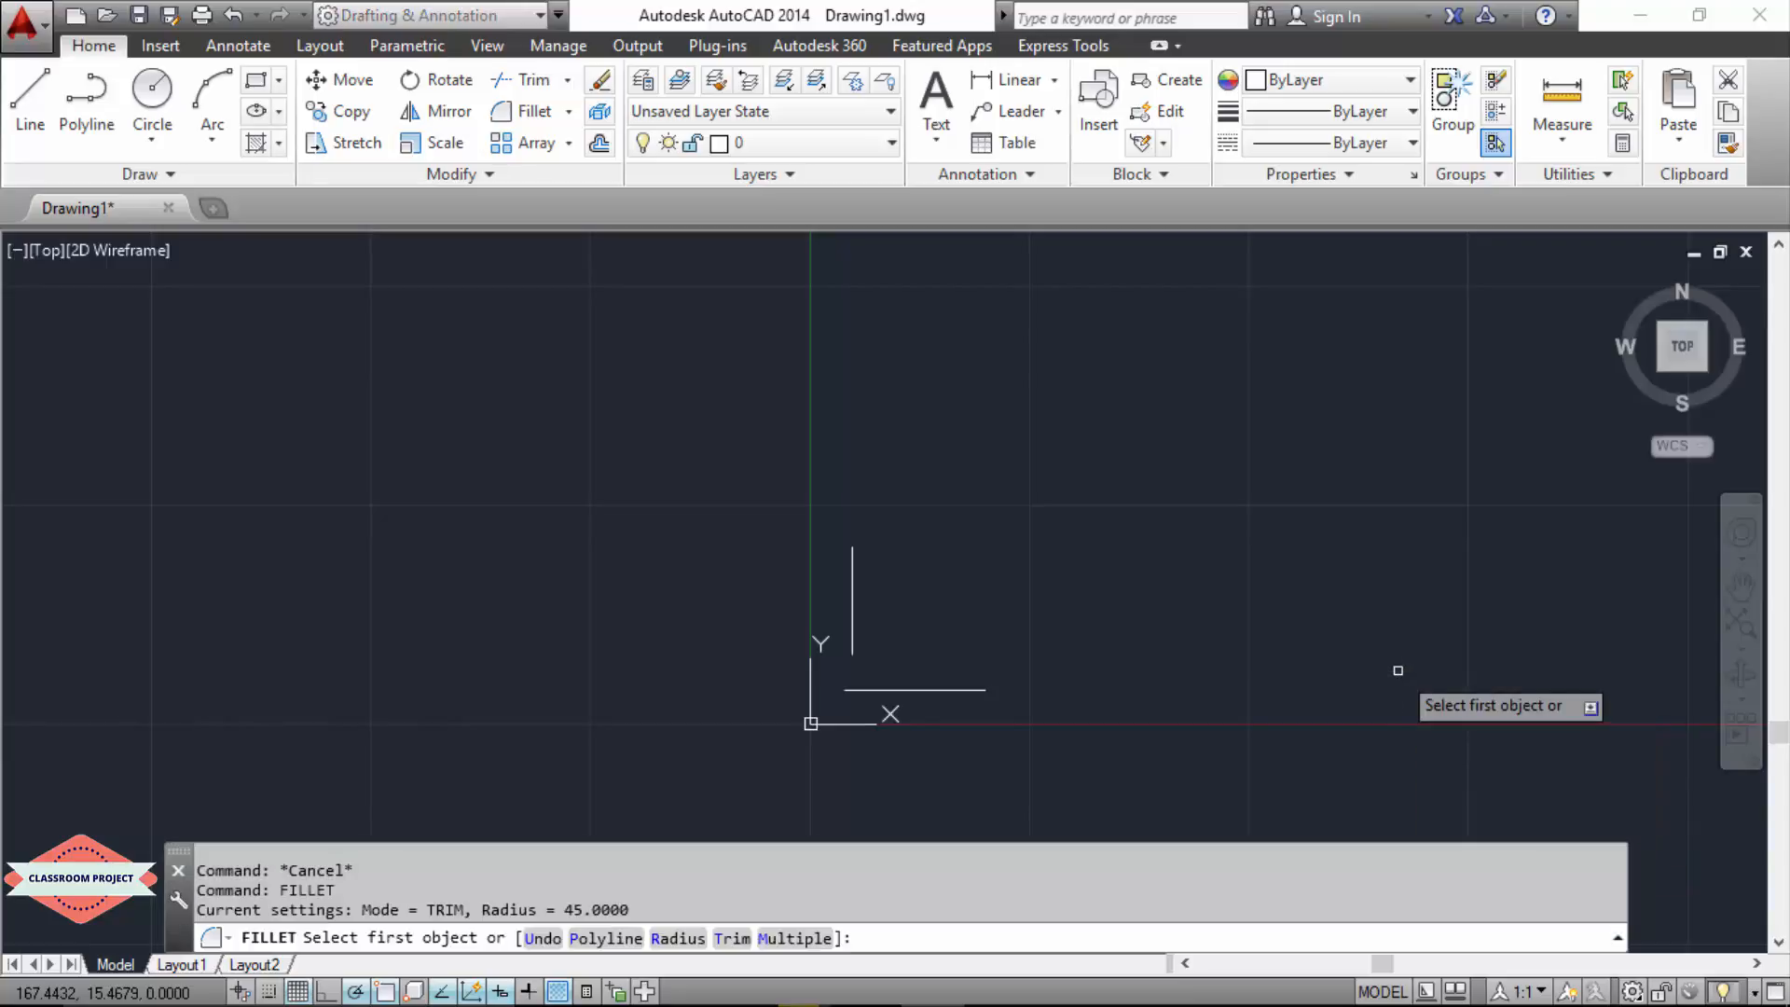
click(934, 691)
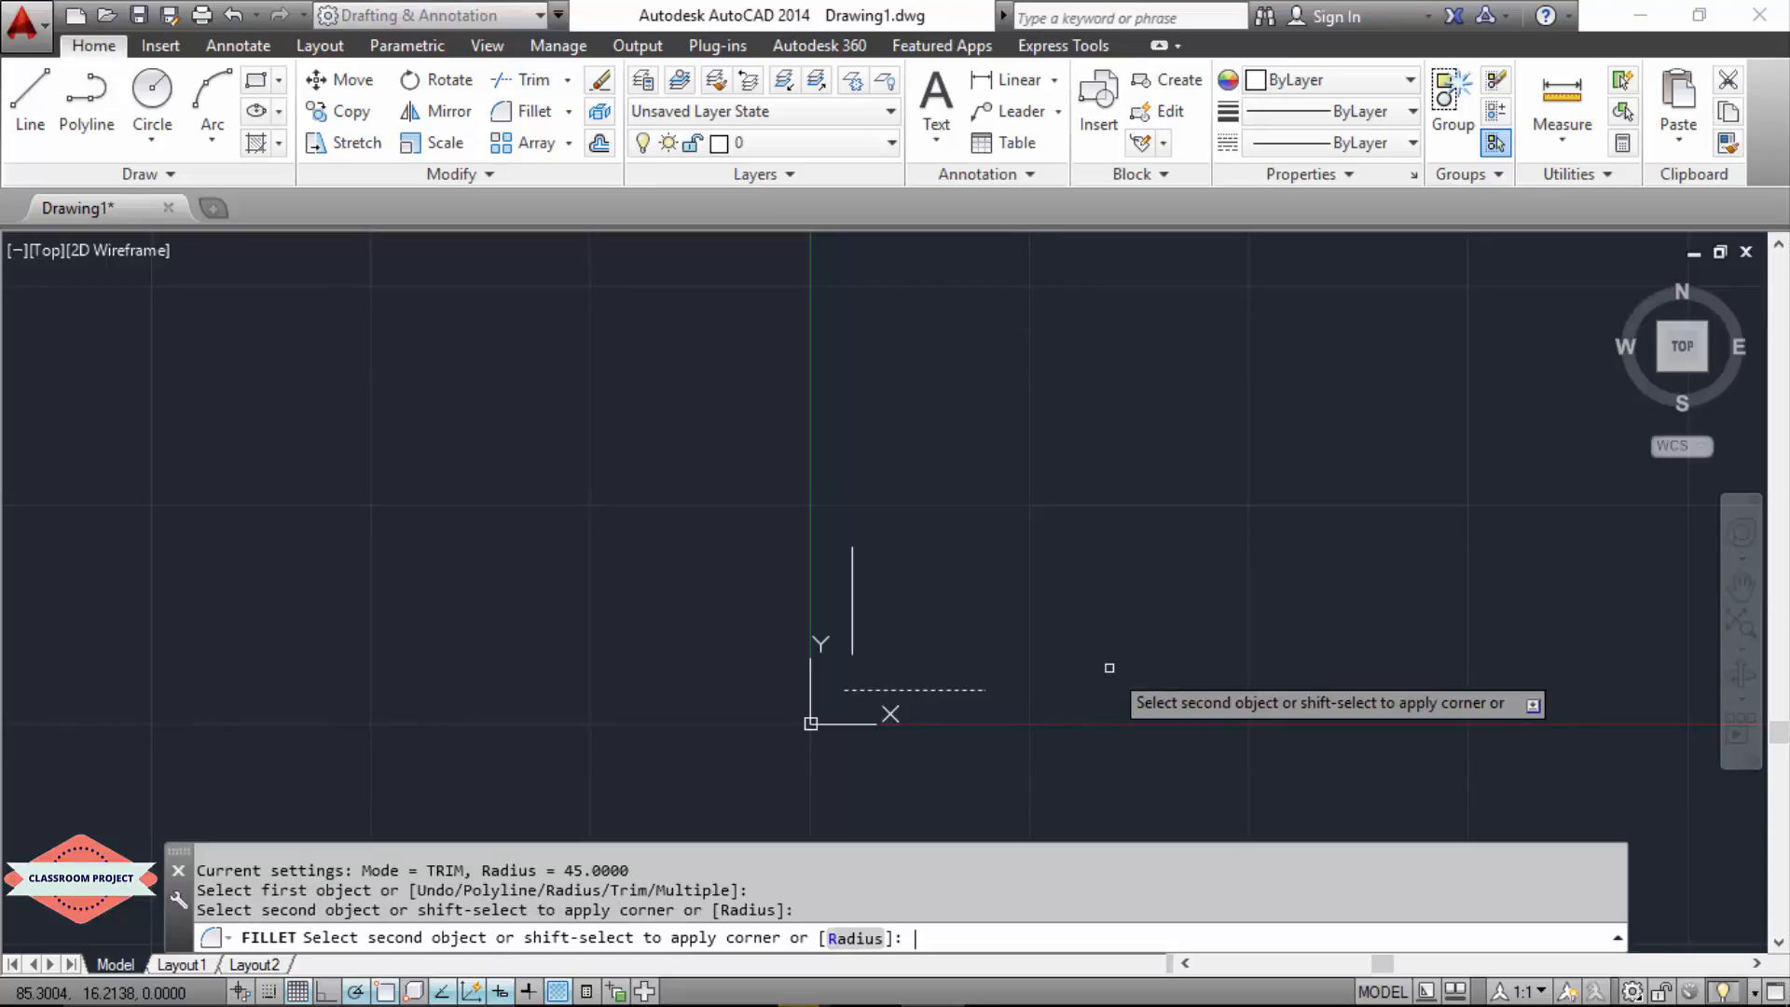
text(r)
key(Return)
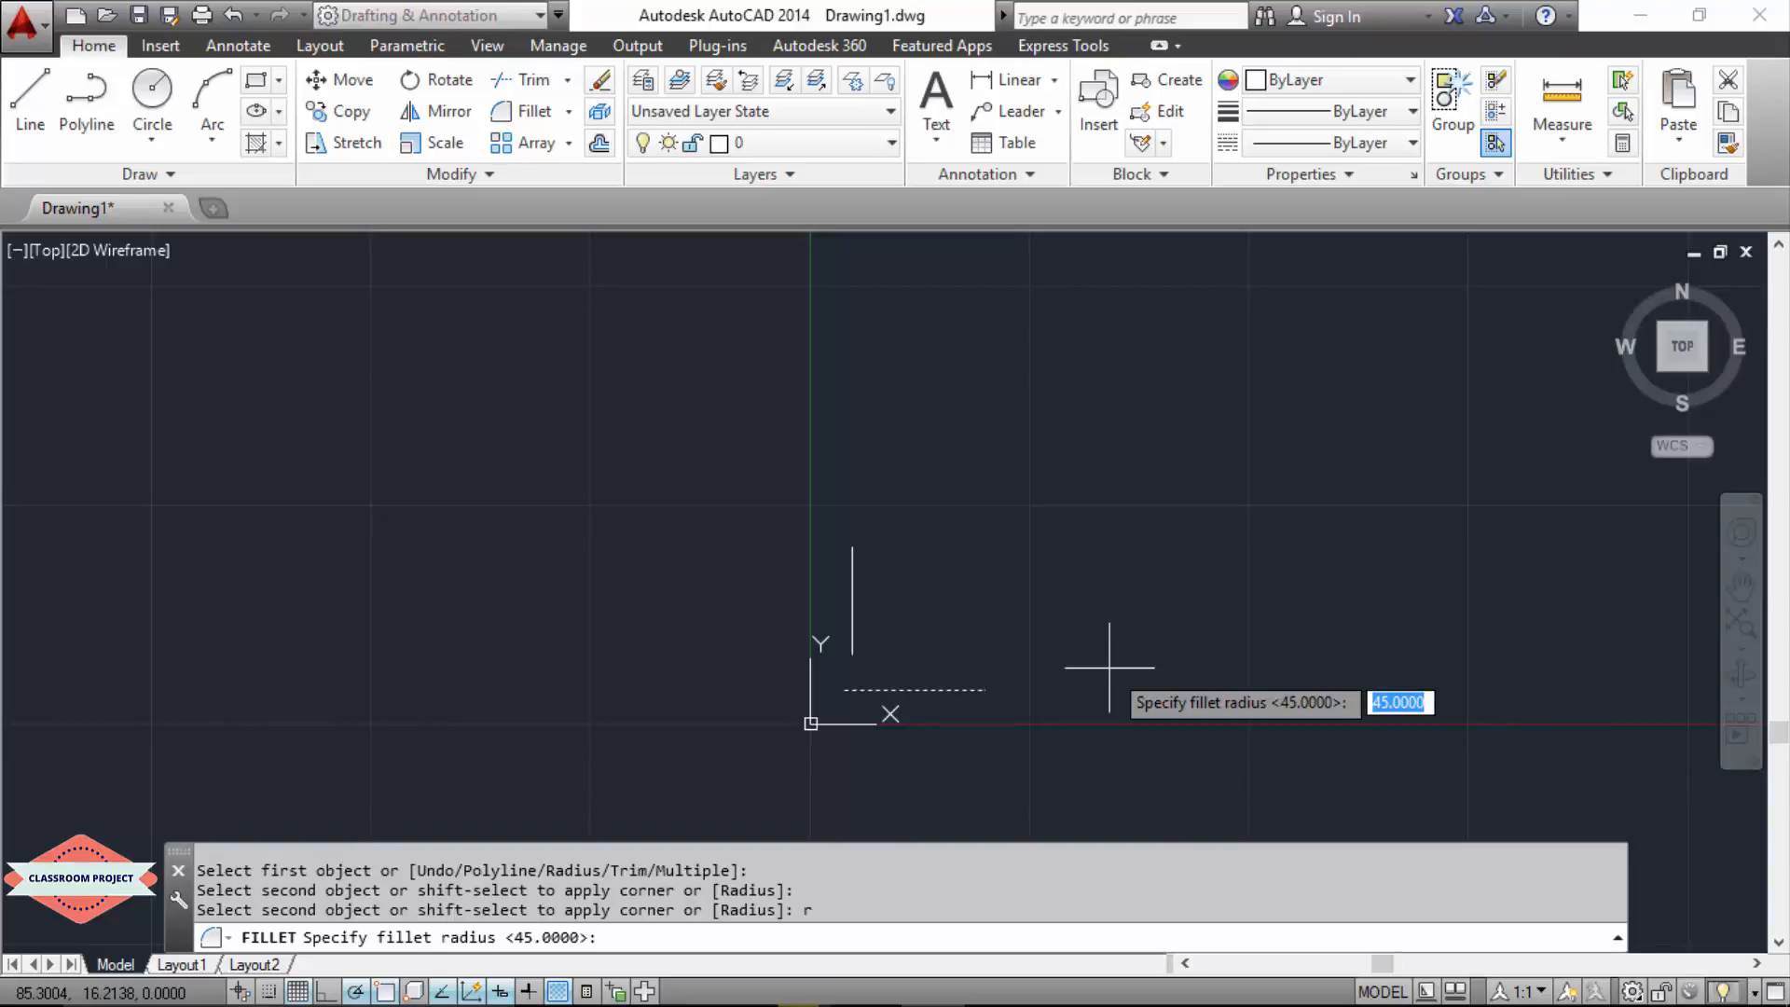
text(10)
key(Return)
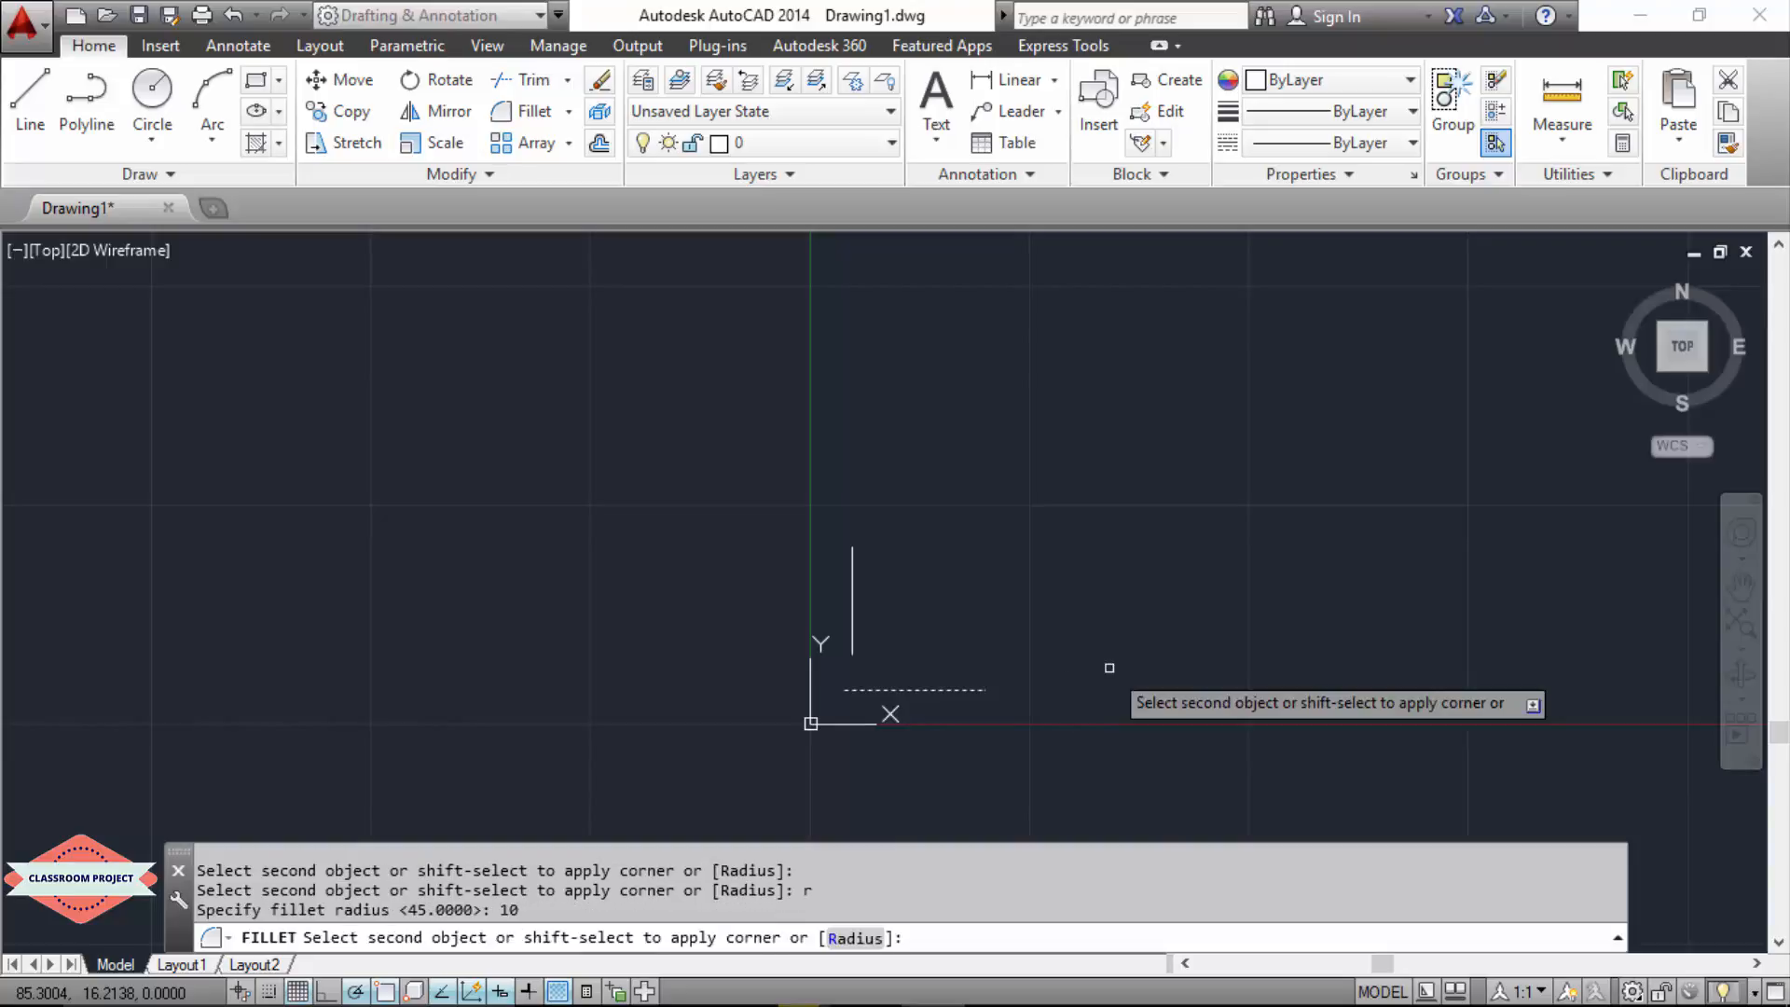
click(852, 625)
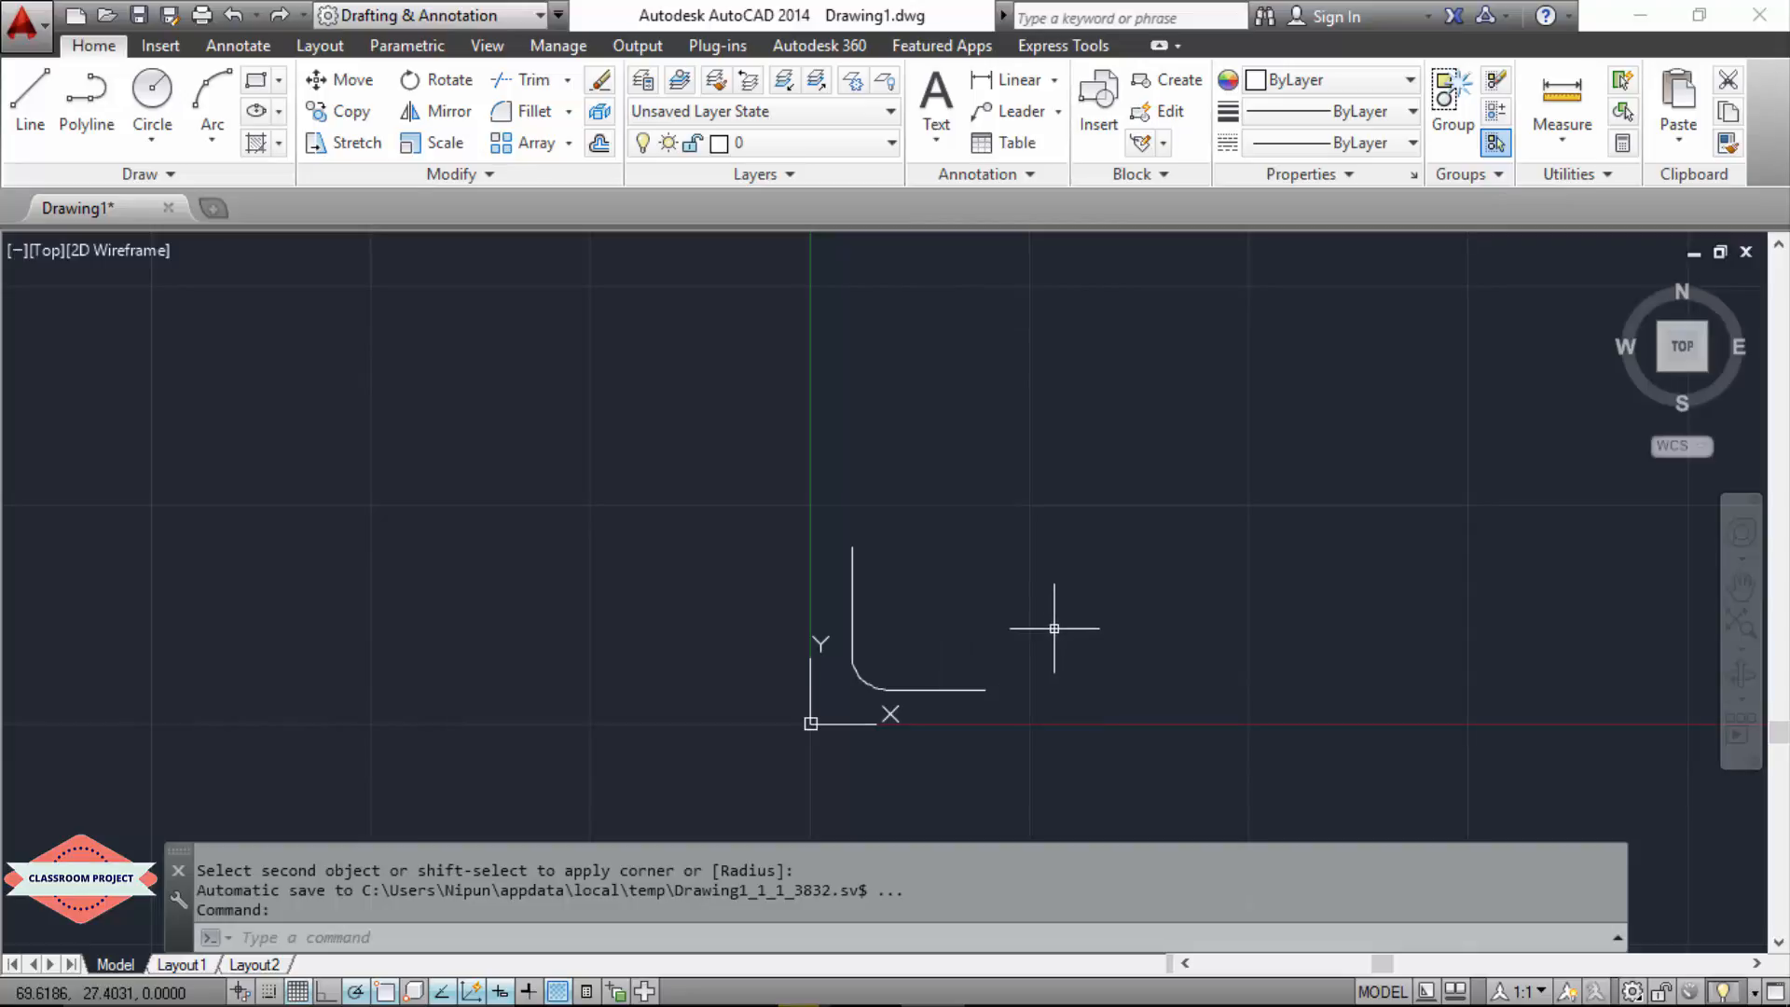
Step: Inspect the rounded corner by selecting the fillet arc to show its grips and clearing the selection
scroll(859, 689, up, 6)
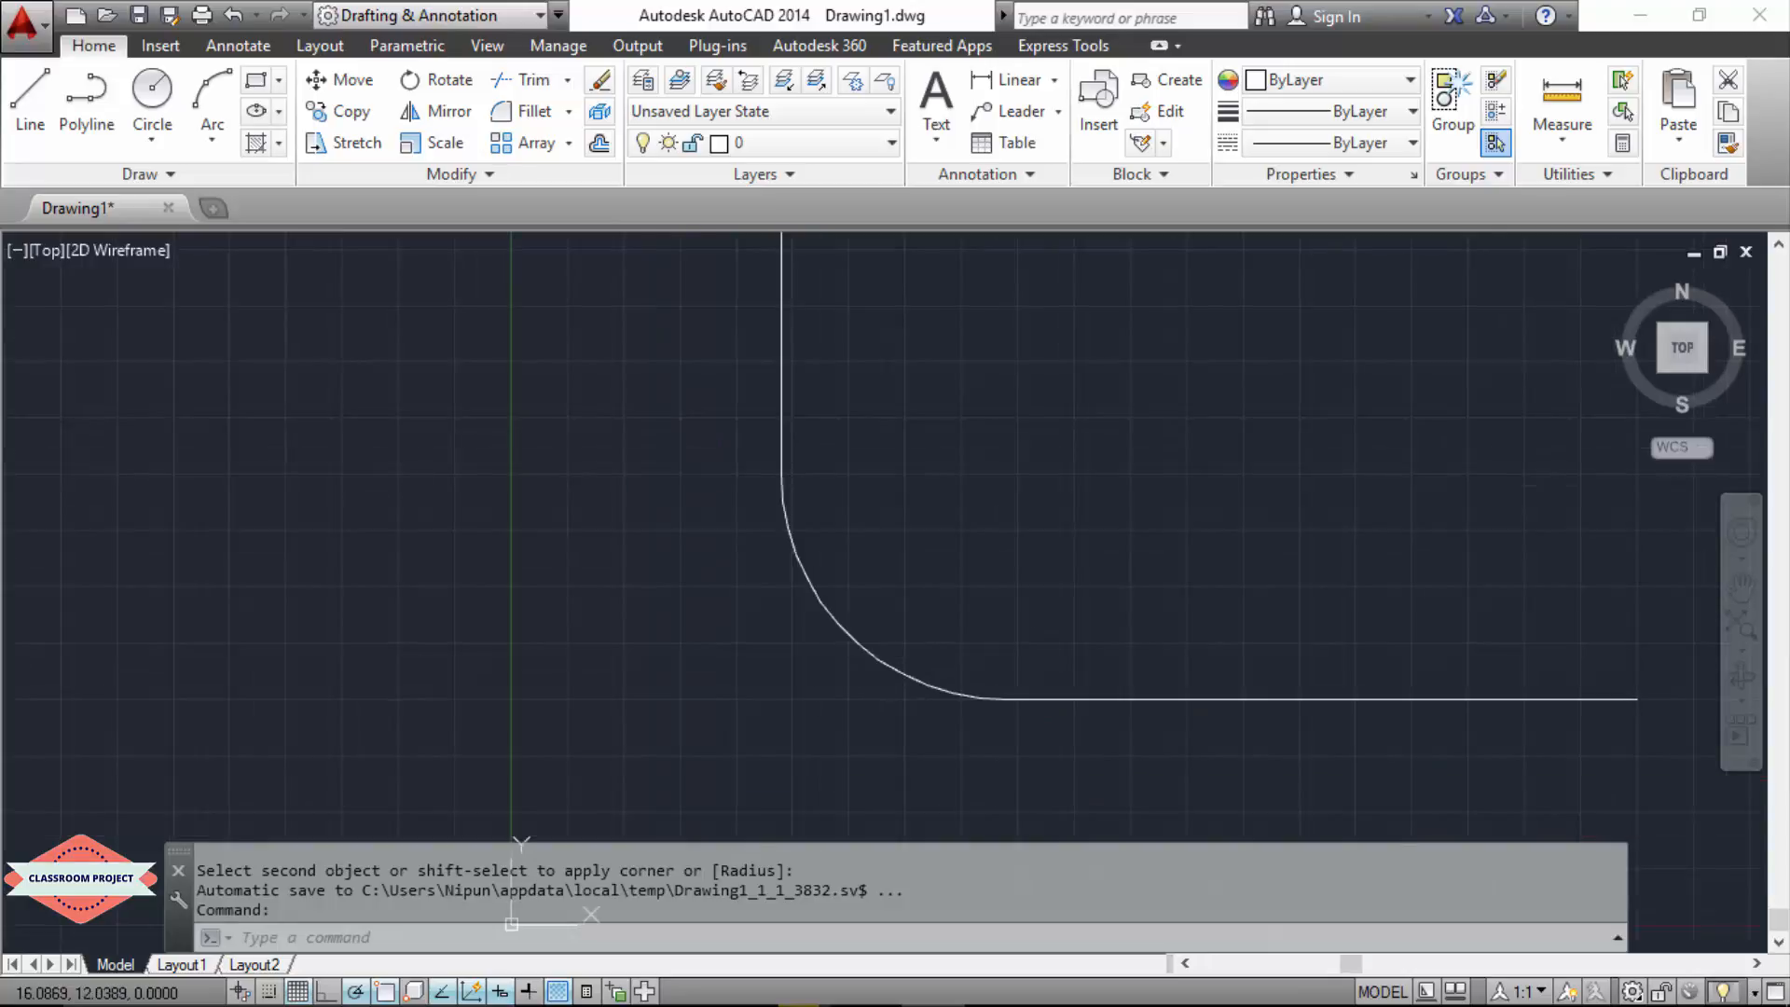
click(878, 653)
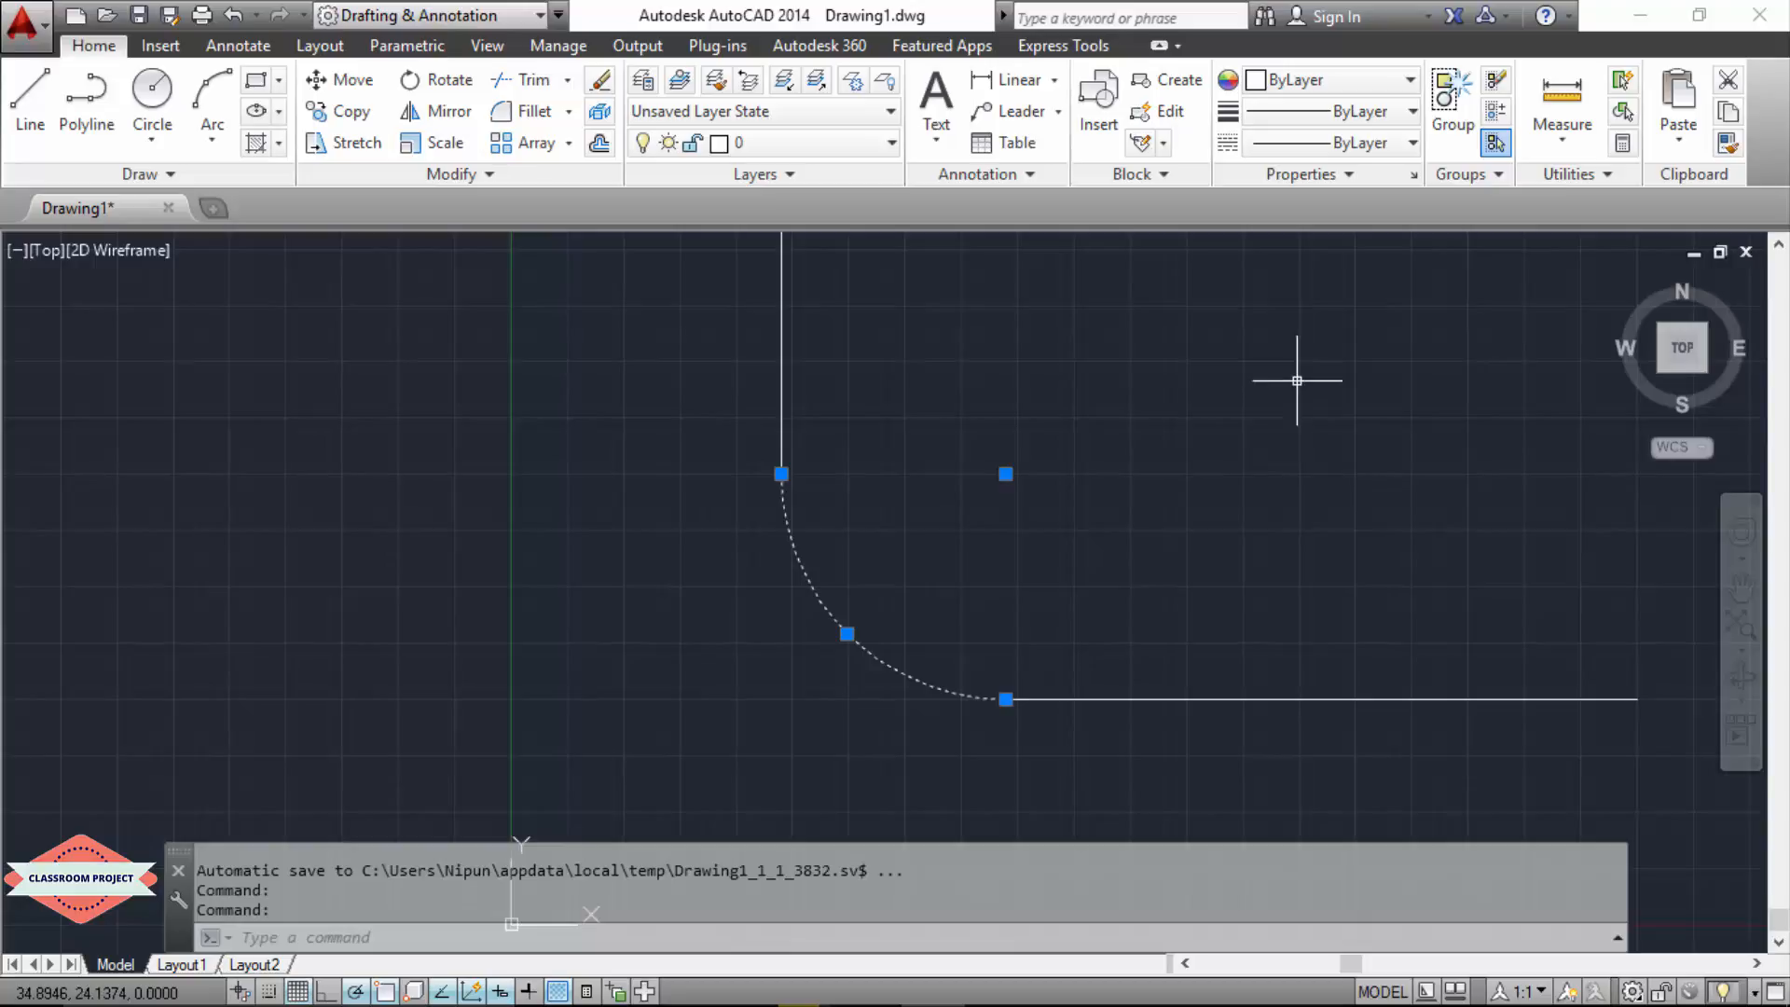
scroll(1296, 380, down, 4)
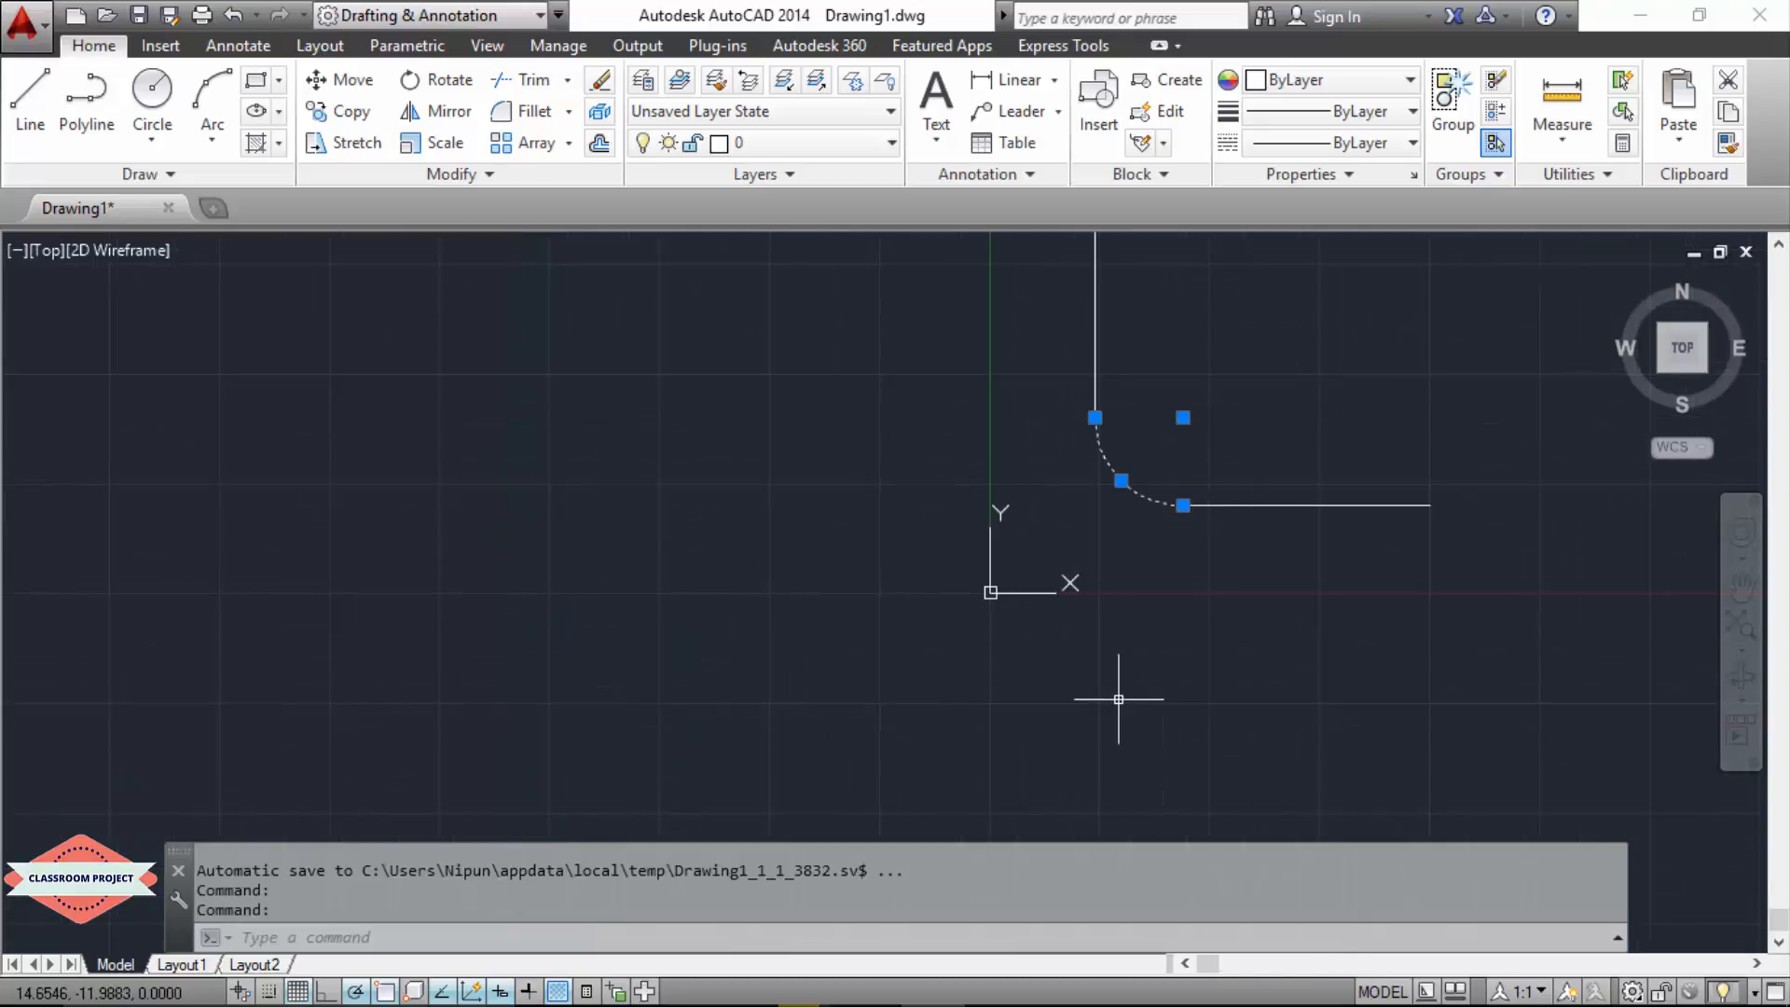
key(Escape)
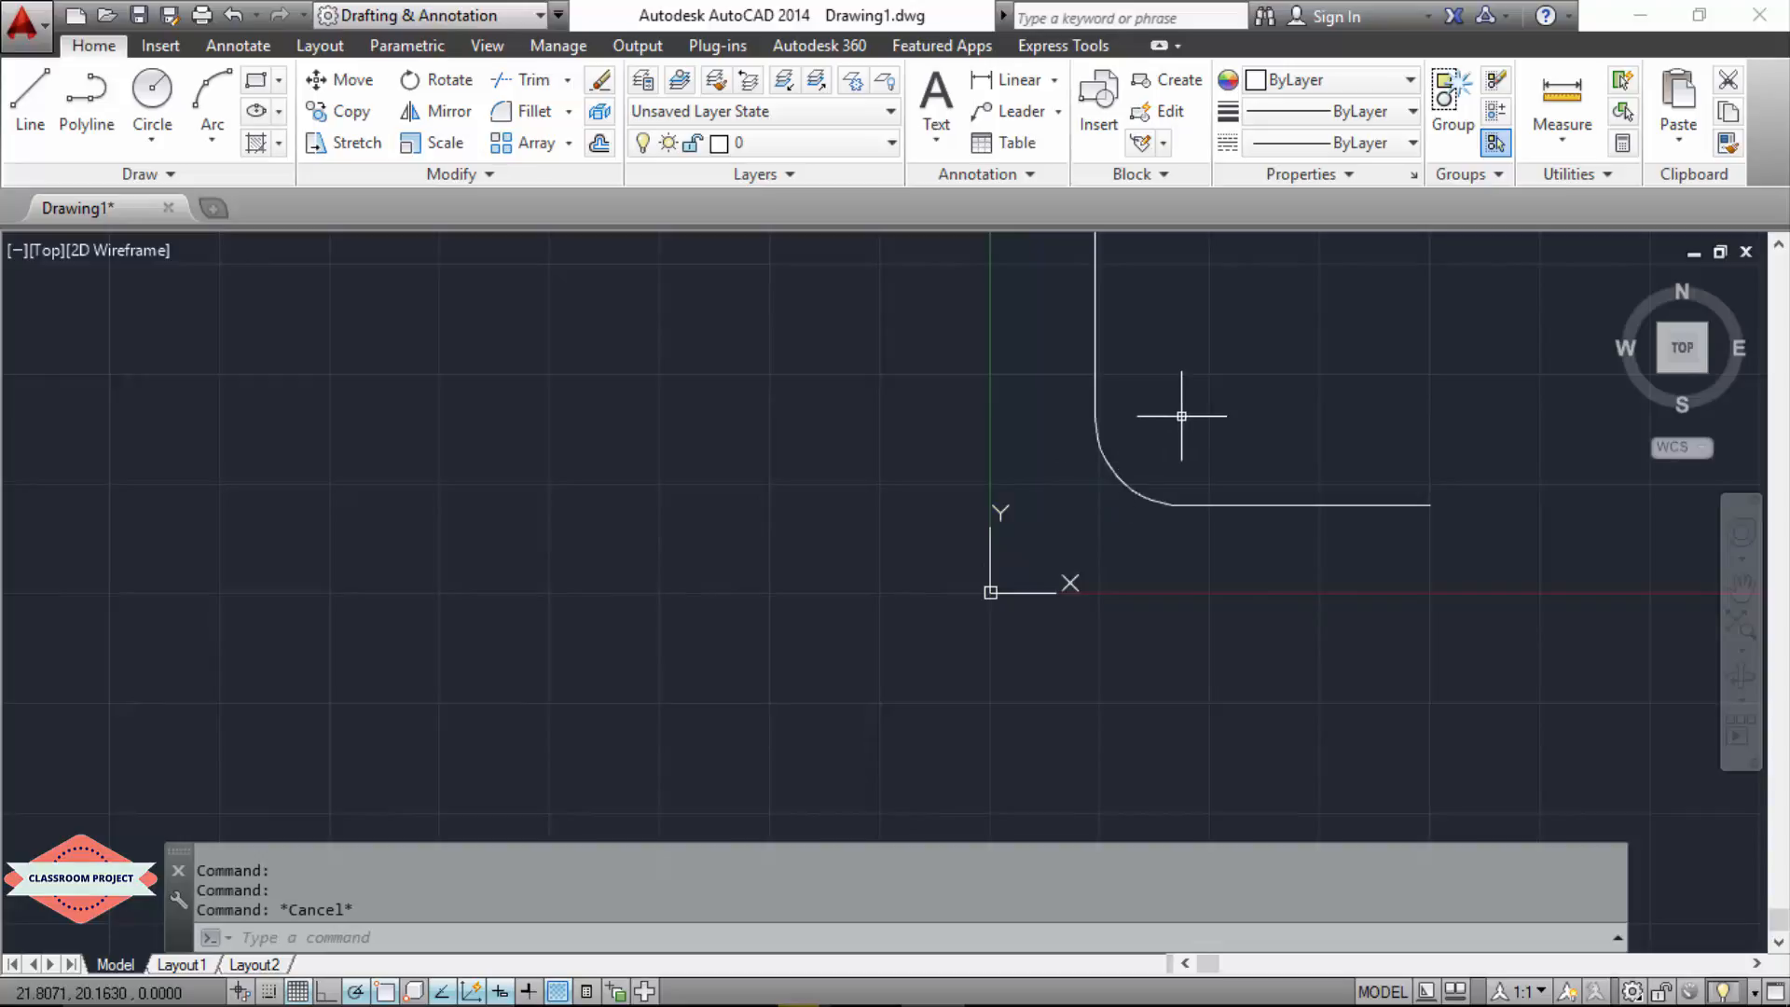
scroll(1019, 559, down, 2)
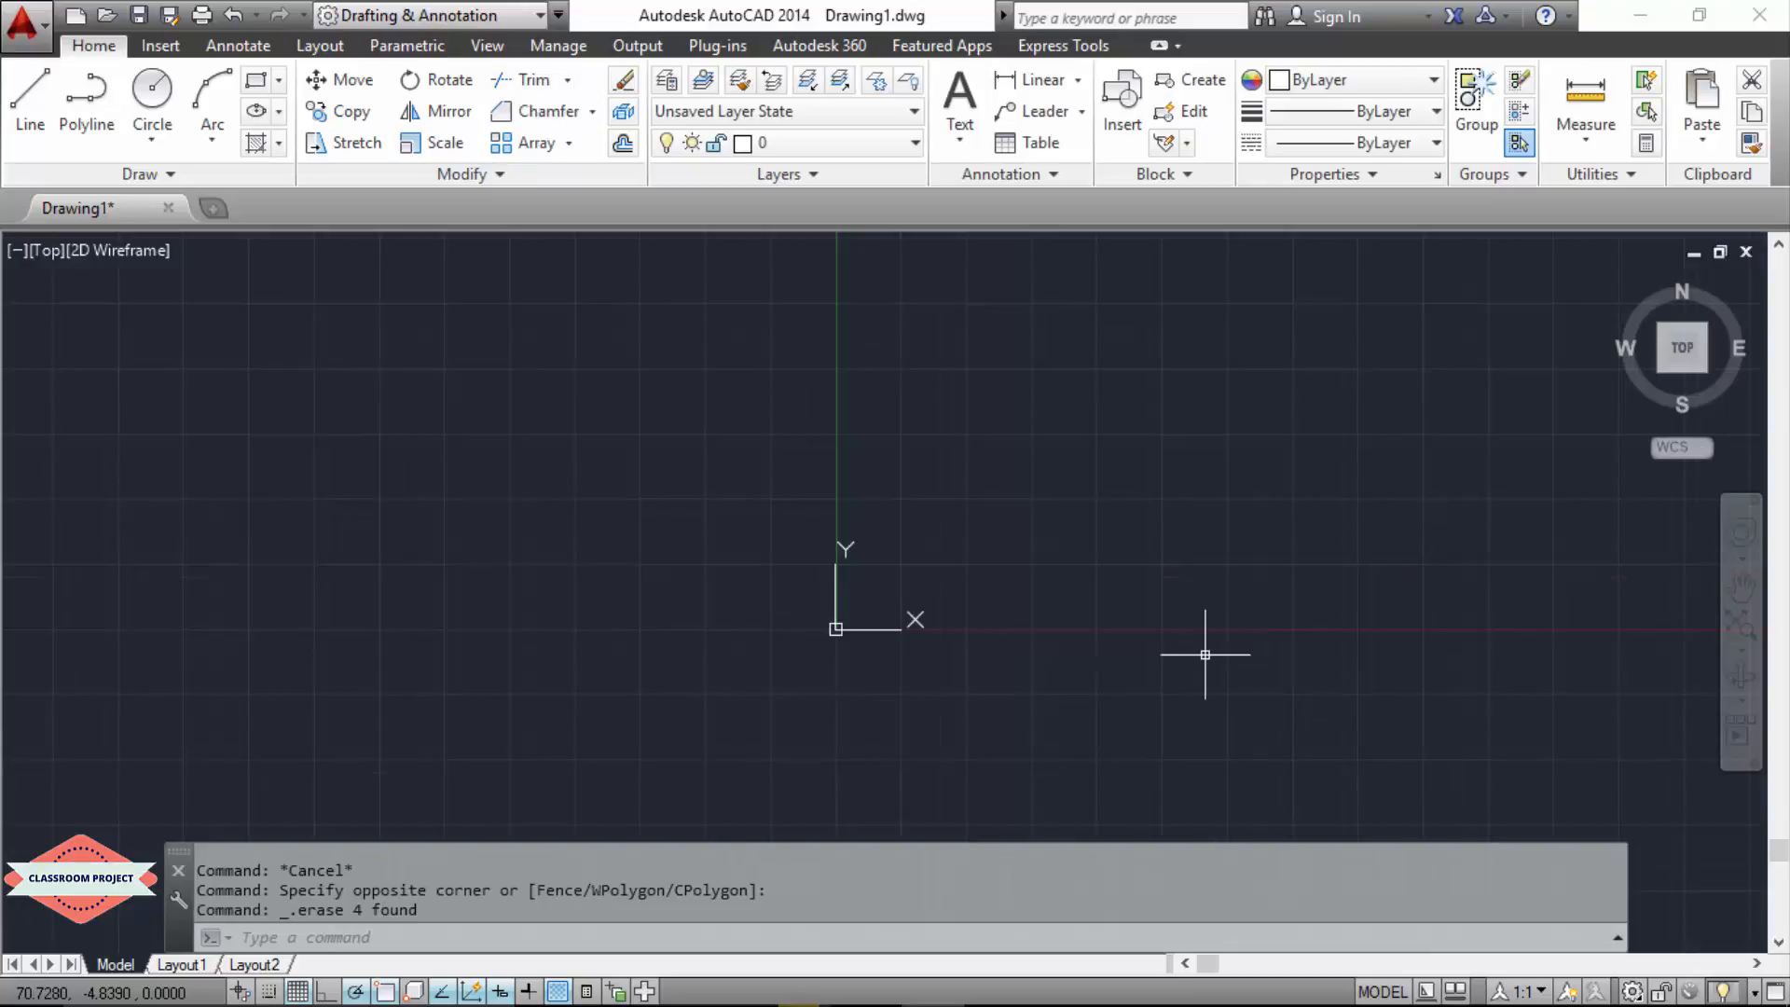
Step: Draw an L shape above the X axis, with a vertical line about 45 long and a horizontal line about 84 long running right from its lower end
click(30, 102)
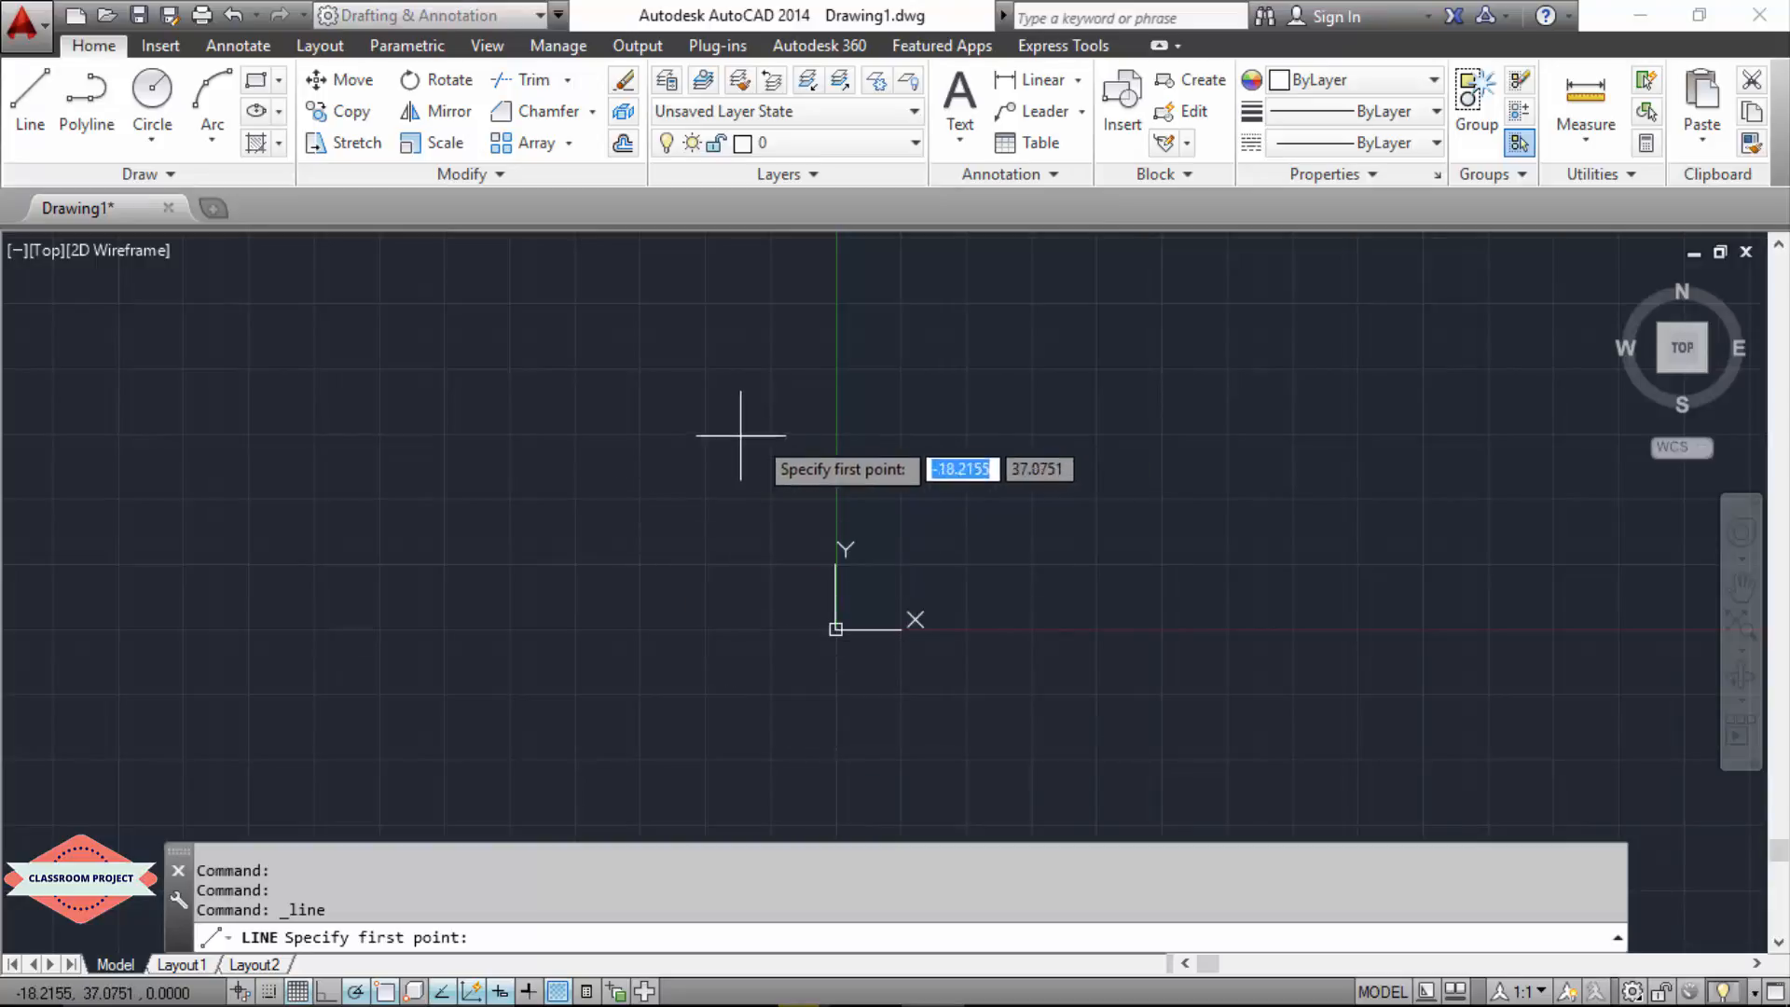
click(977, 354)
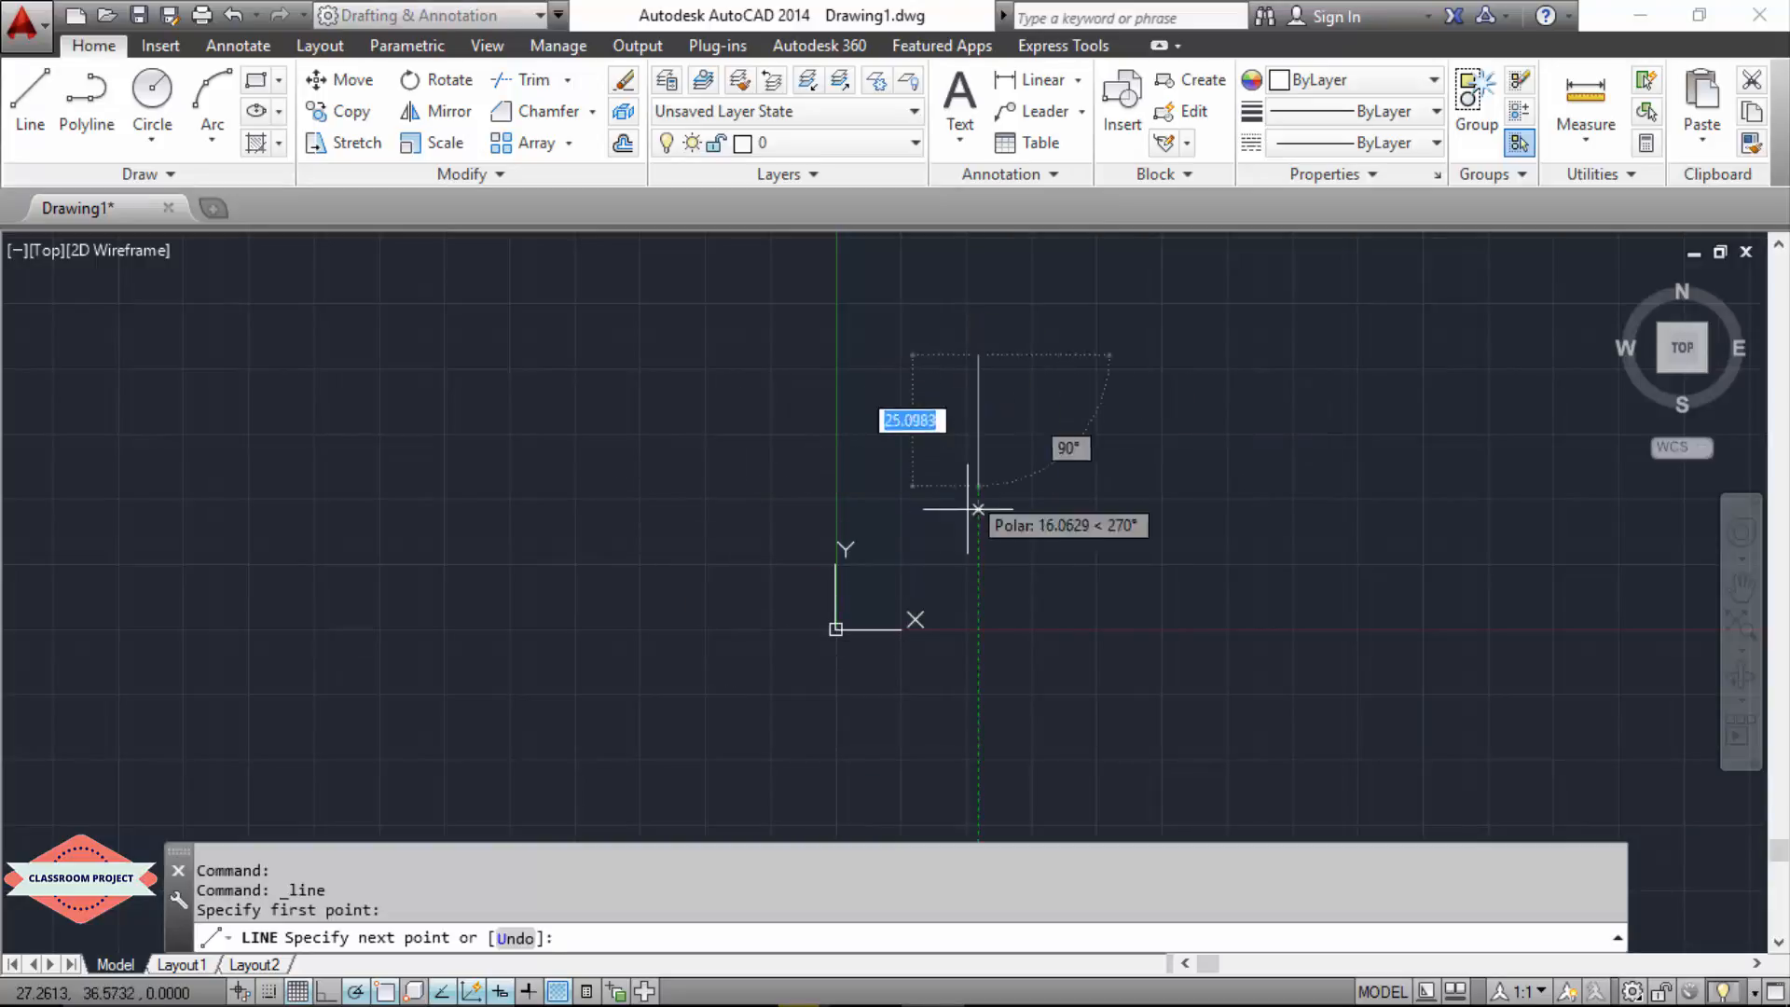
click(977, 589)
click(1419, 588)
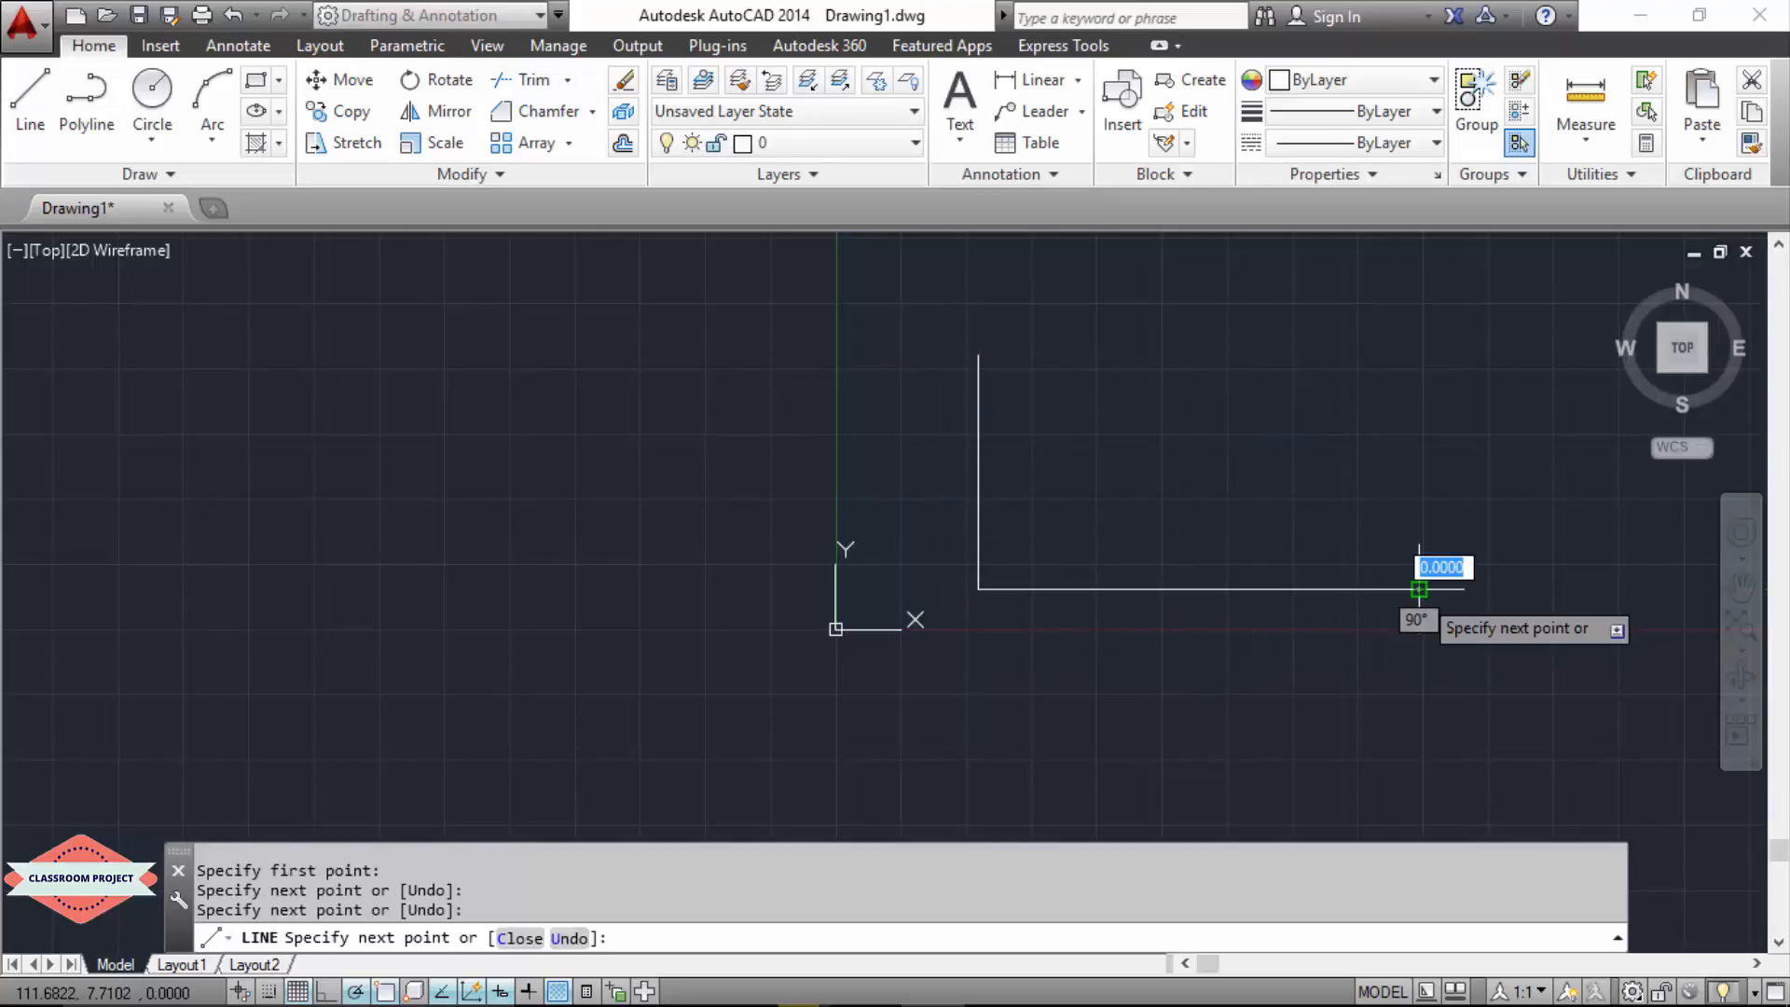
key(Escape)
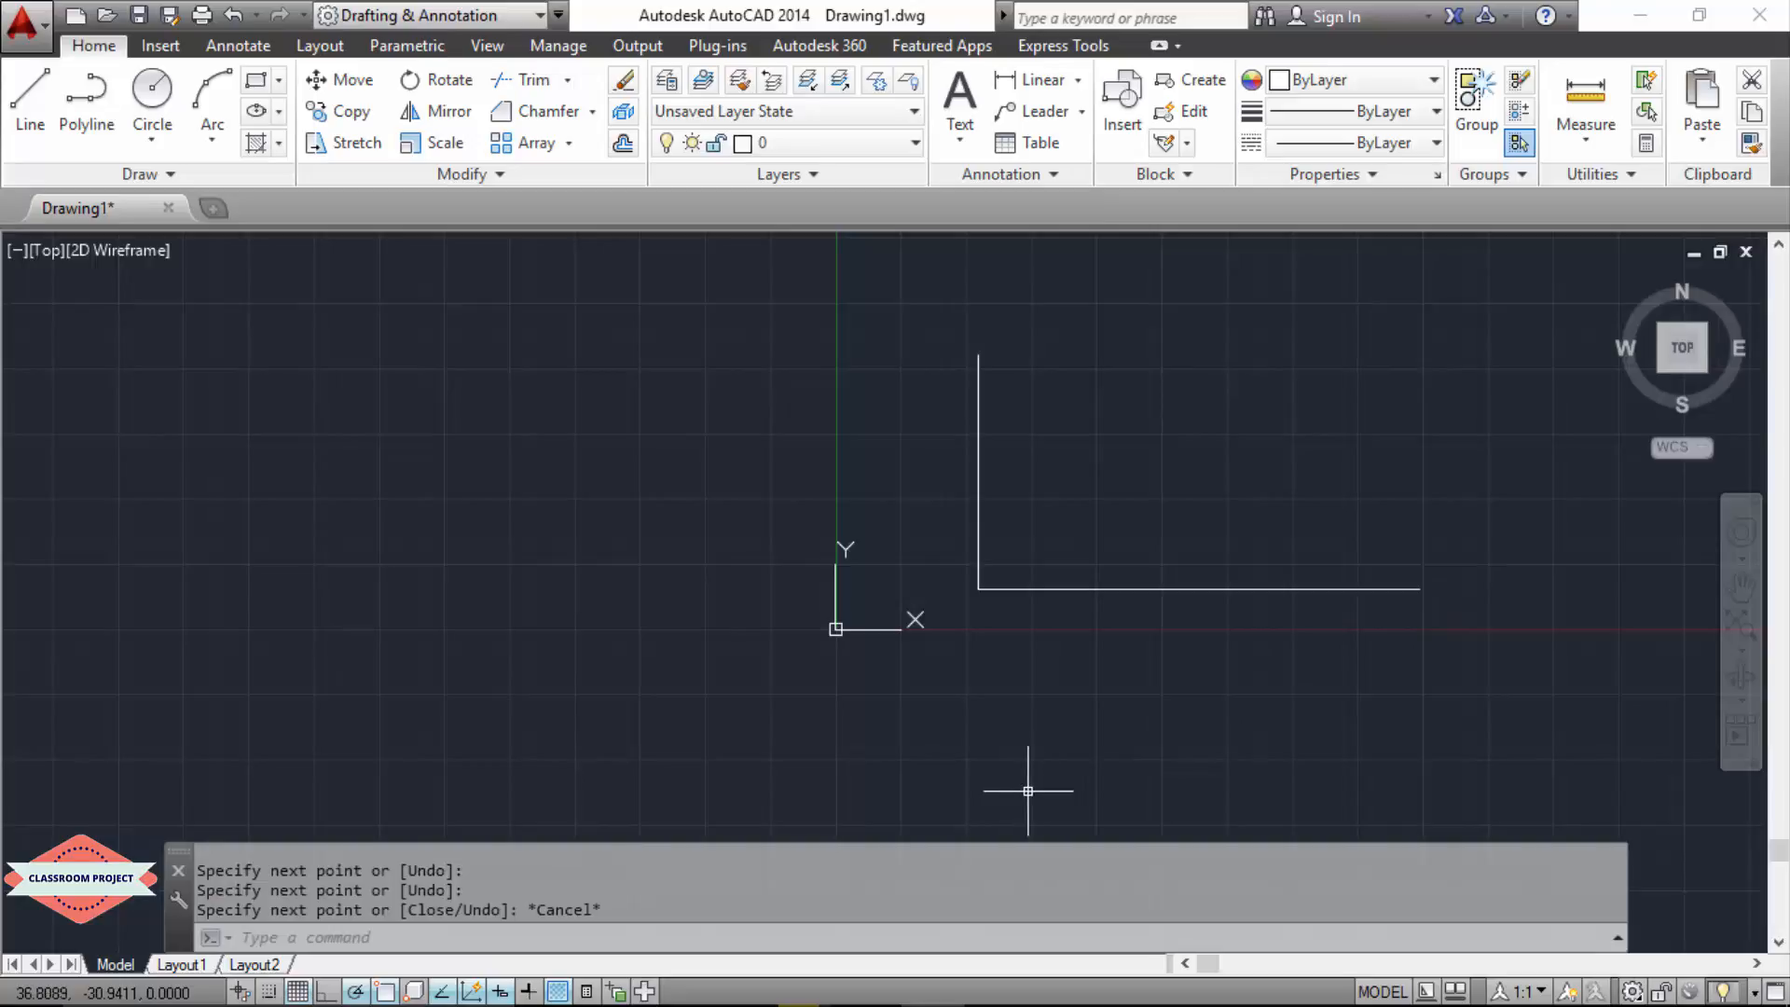
Step: Start a chamfer on the L shape's corner, choosing the horizontal line as the first line
text(CHa)
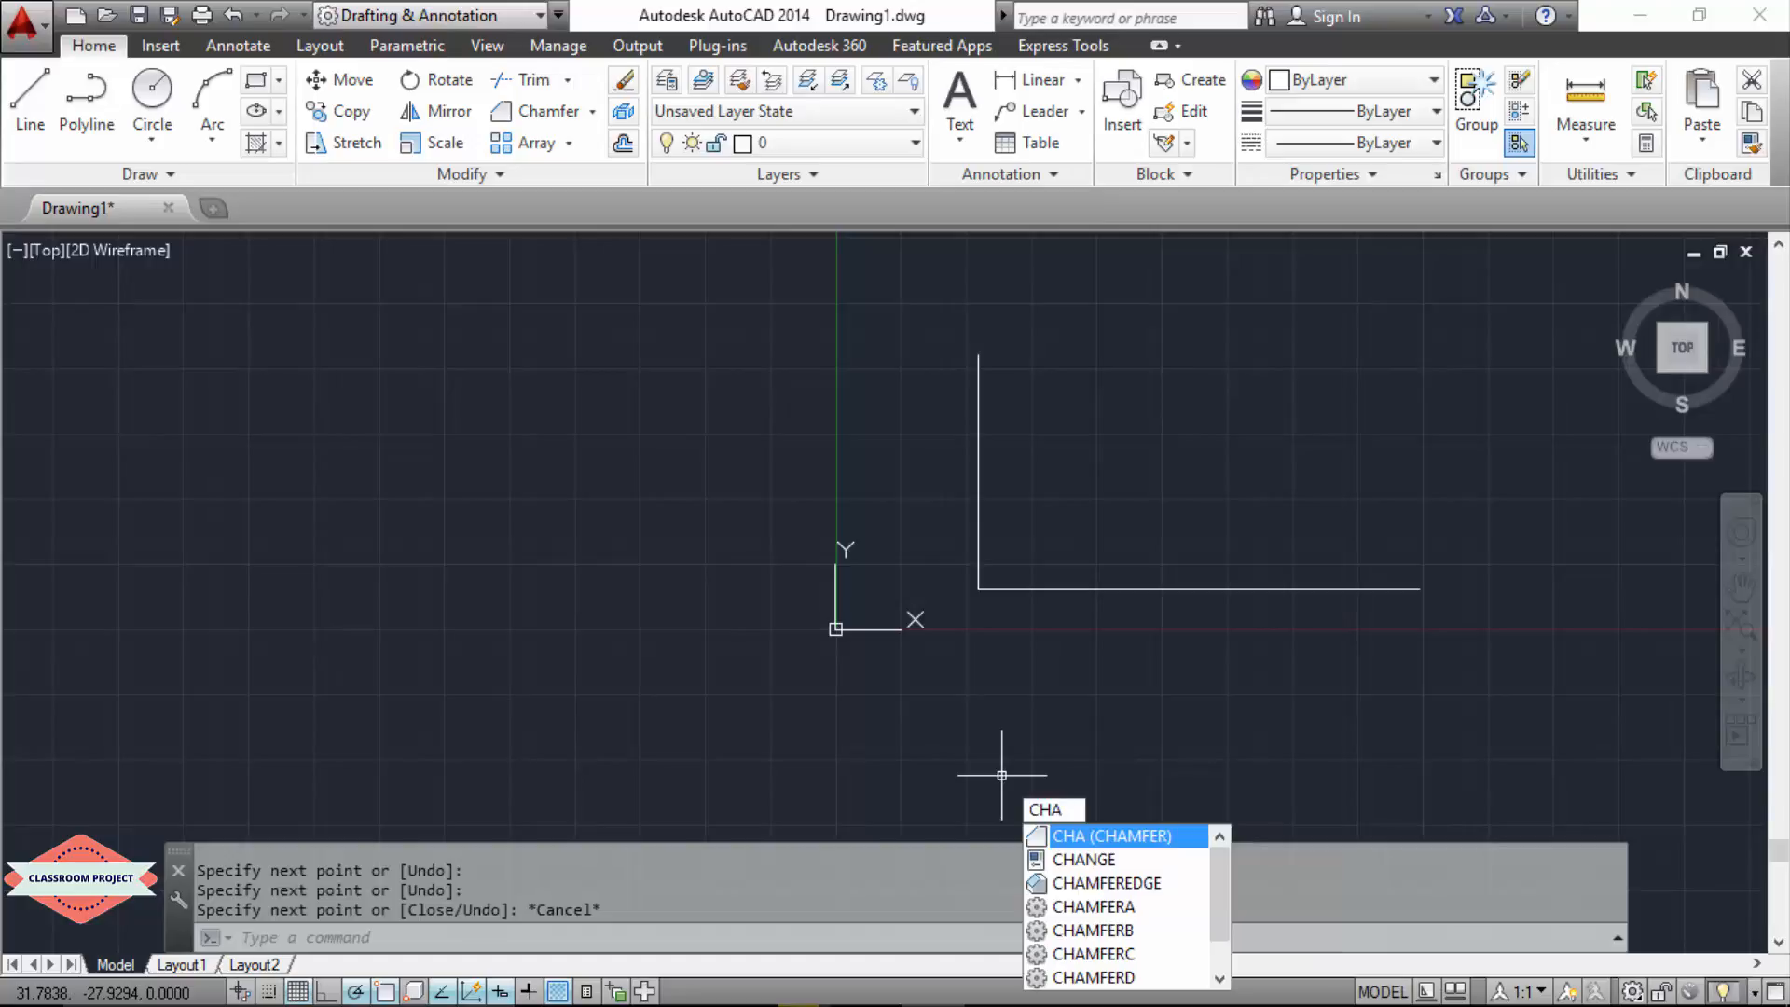
key(Return)
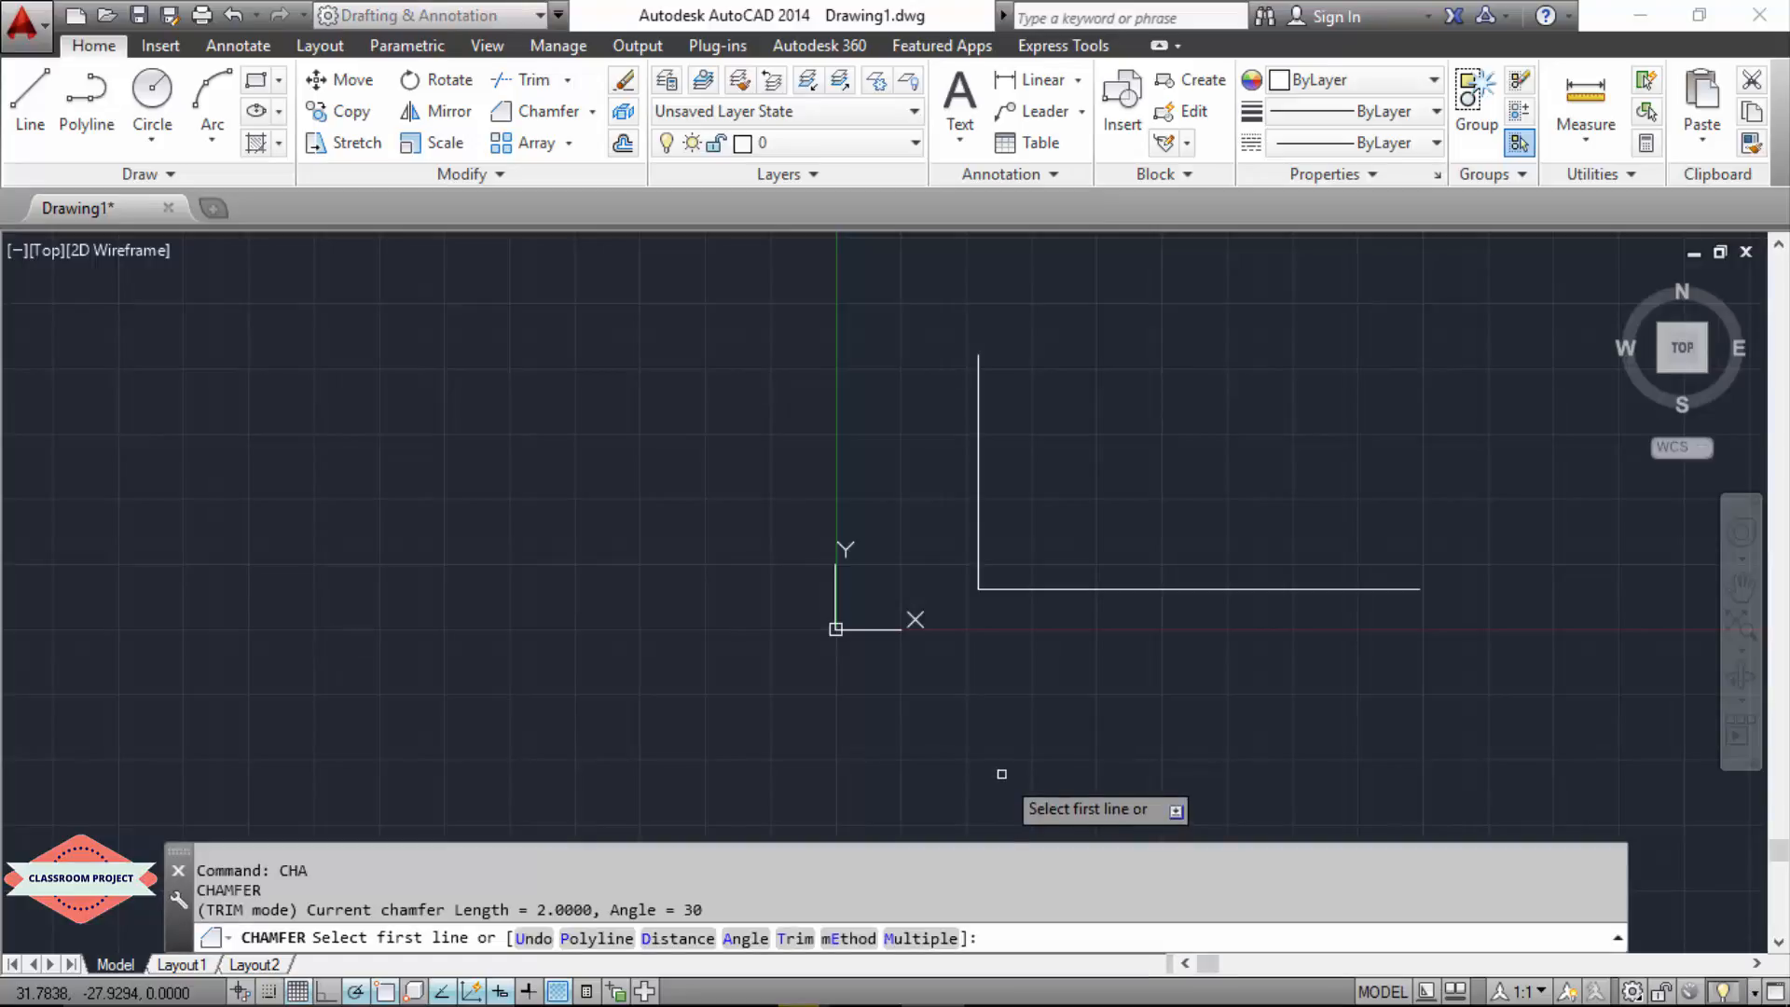
click(1070, 590)
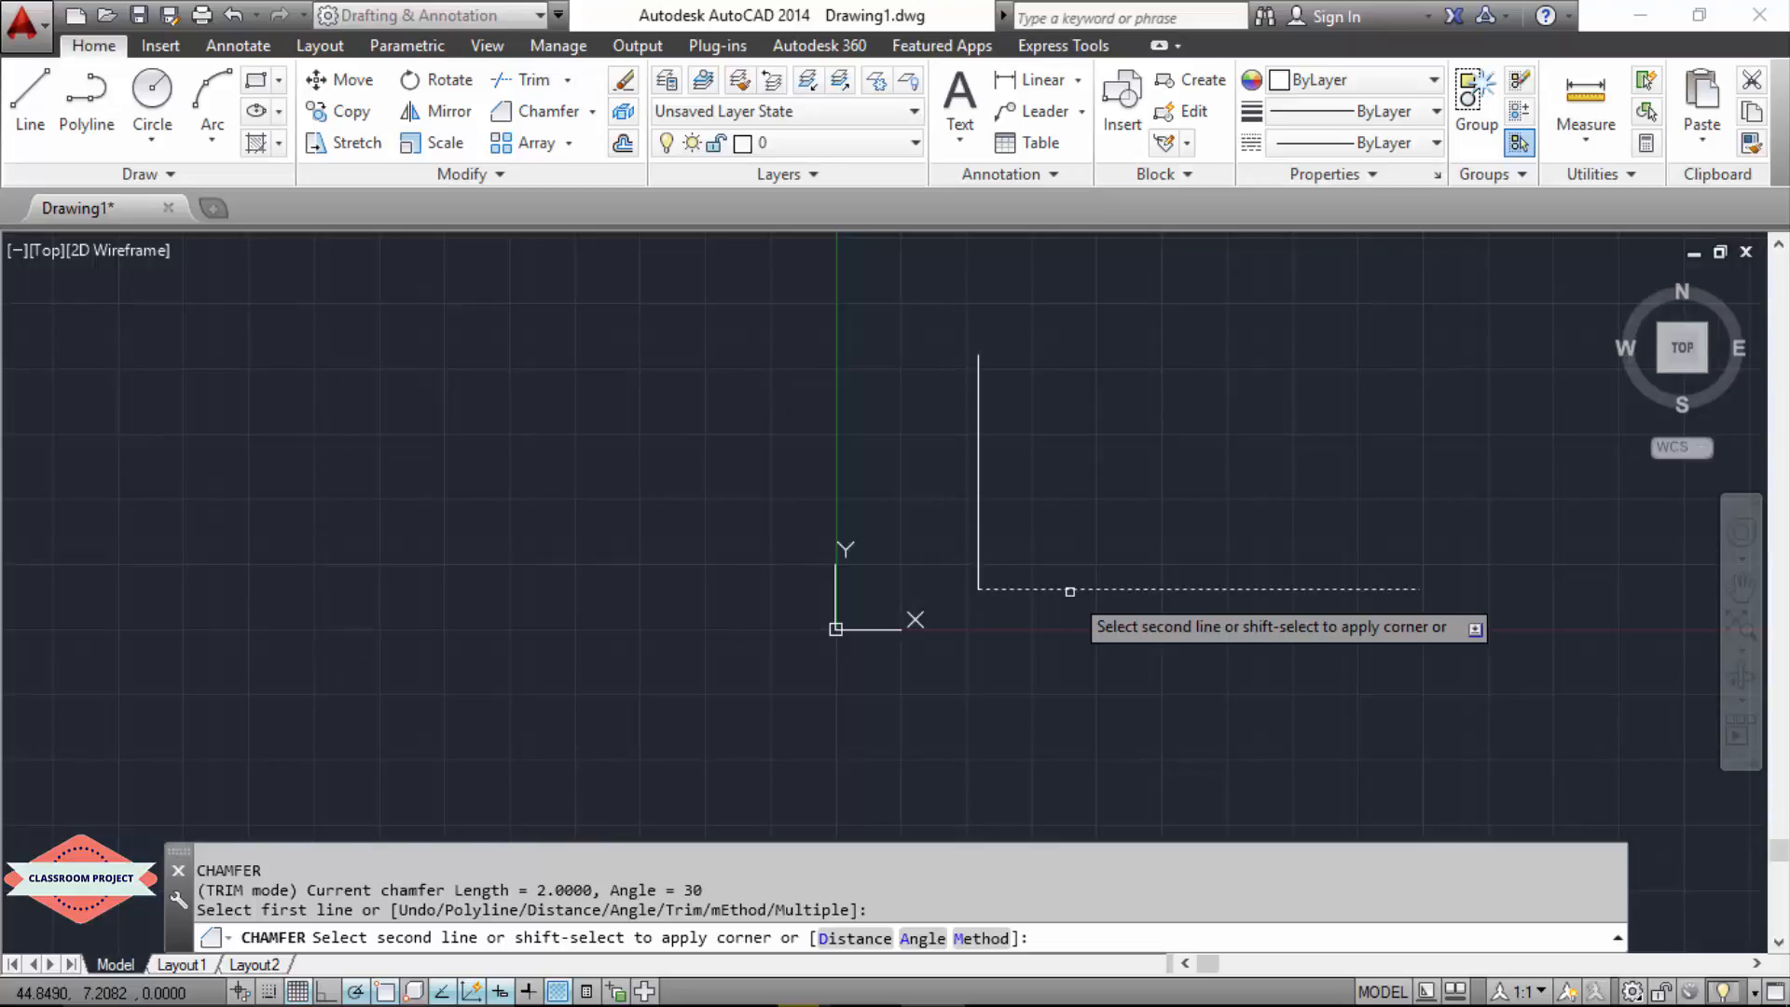
Step: Chamfer the L shape's corner by the Distance option with both distances 4, choosing the vertical line as the second line
text(d)
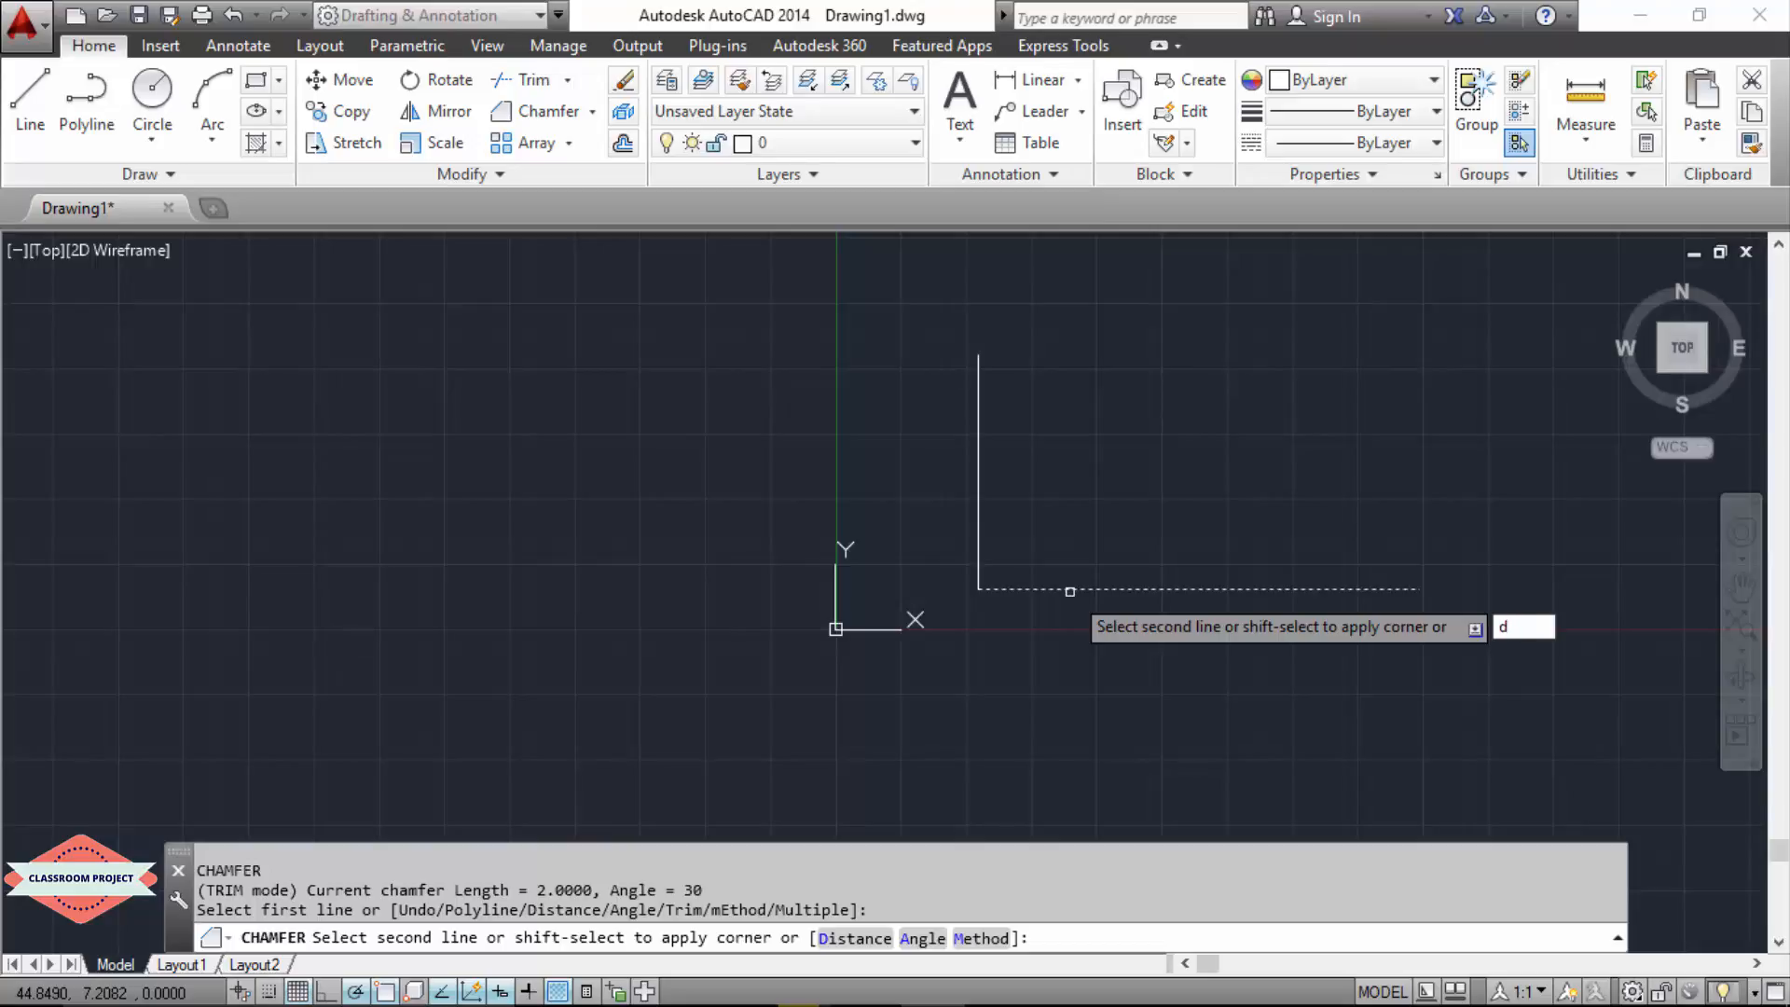
key(Return)
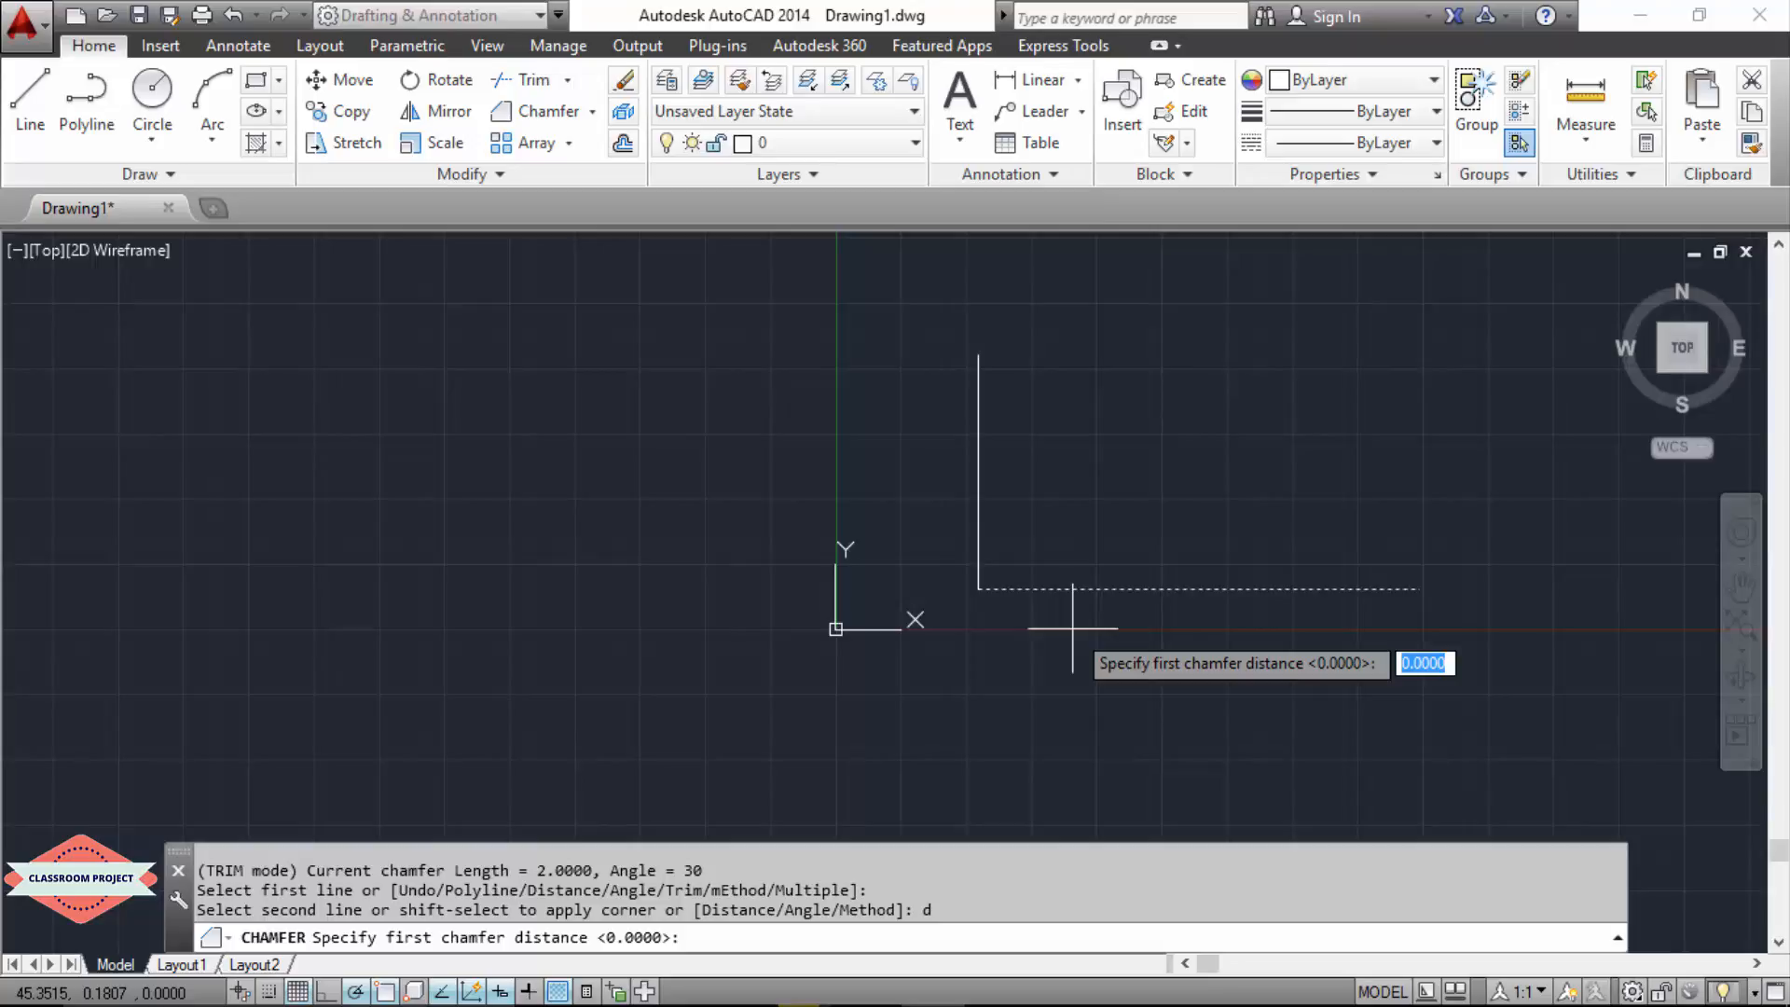
text(4)
key(Return)
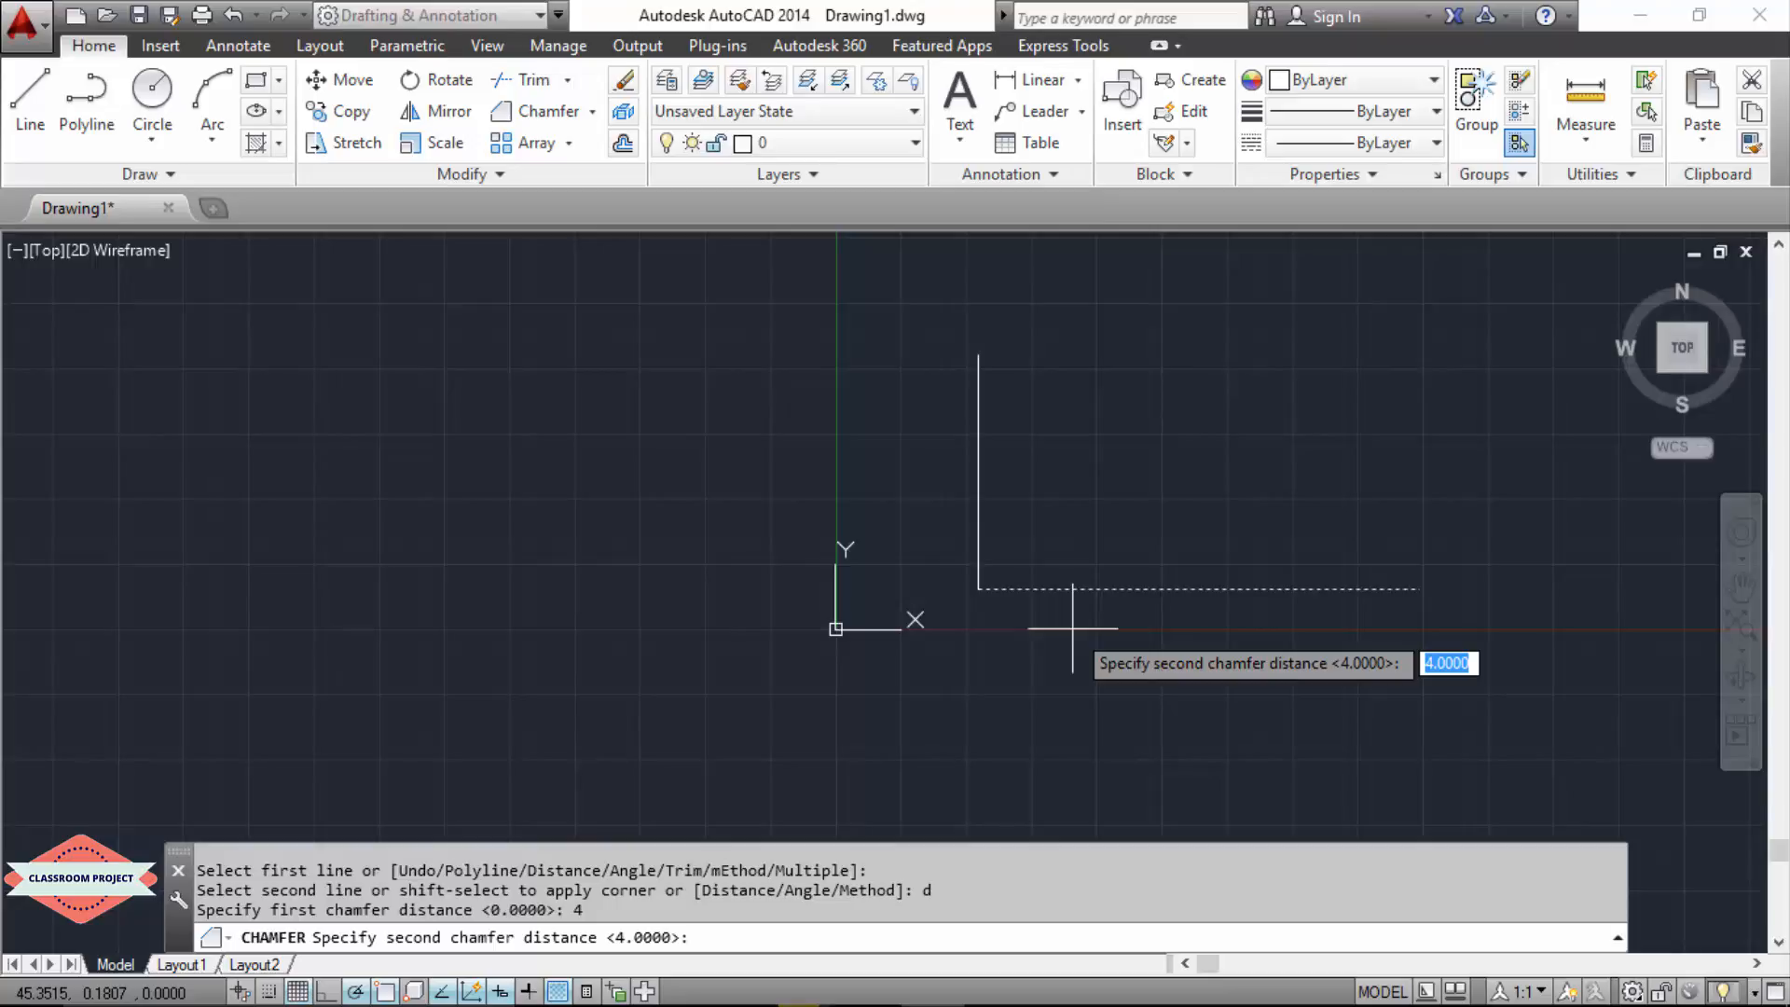
key(Return)
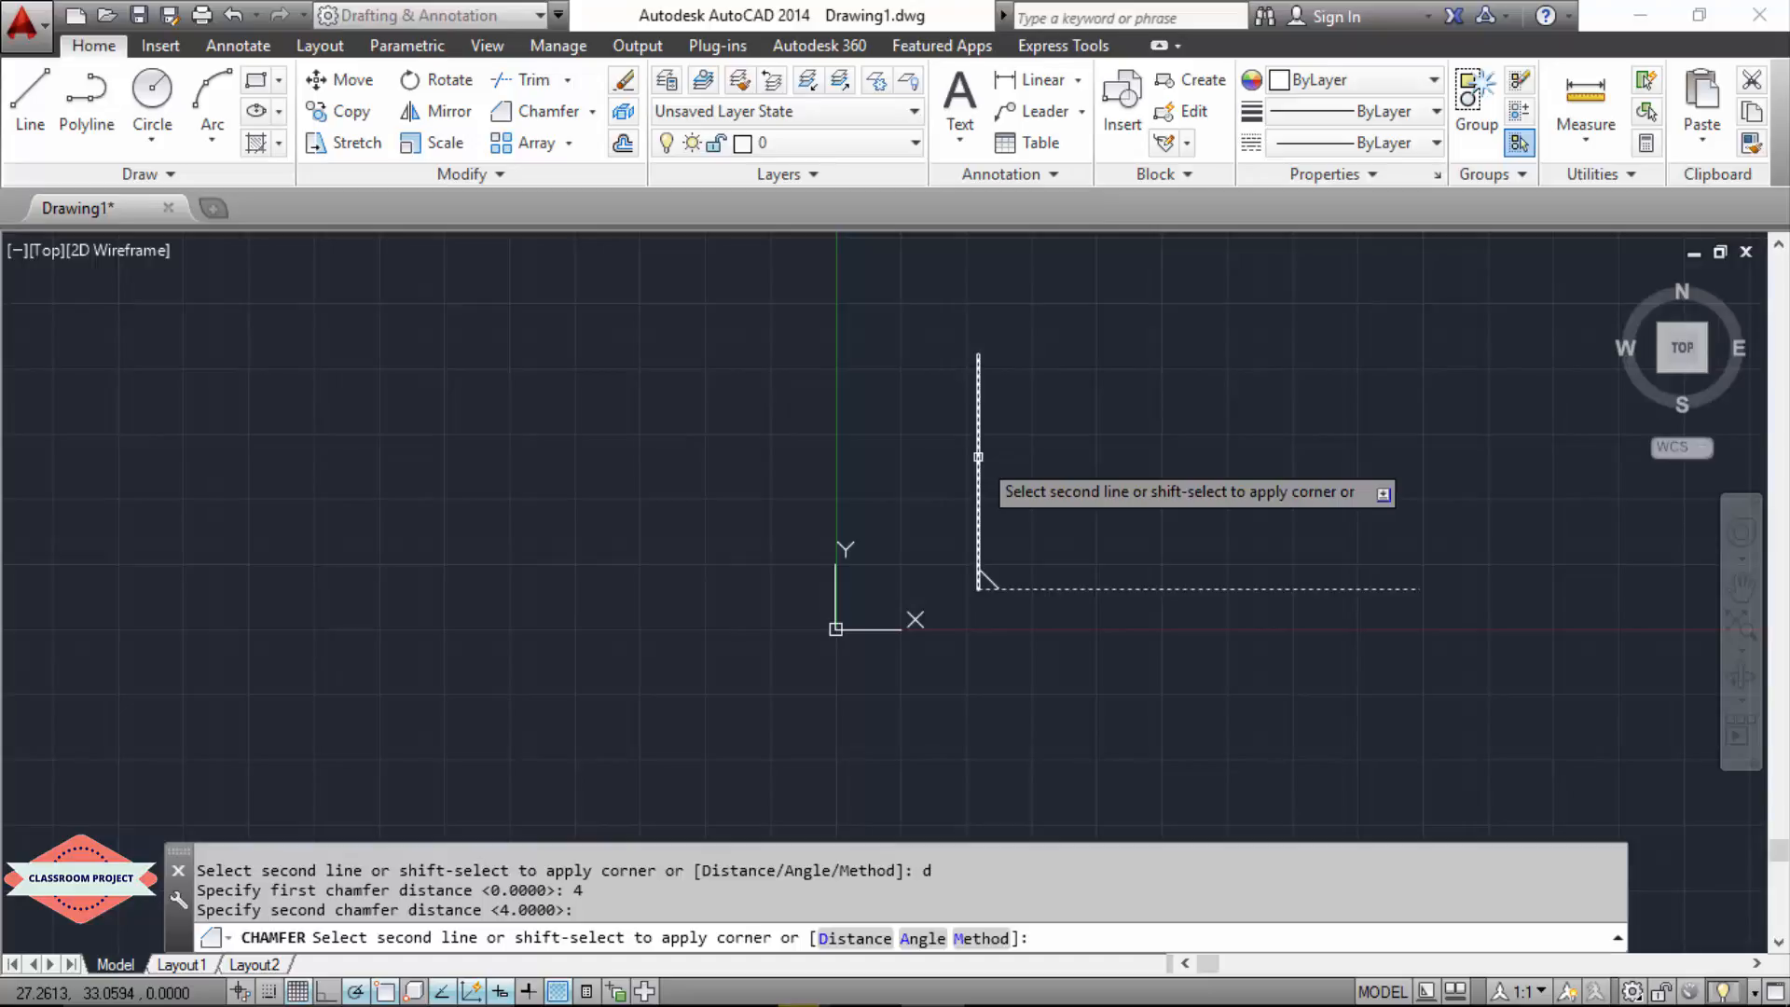
click(978, 456)
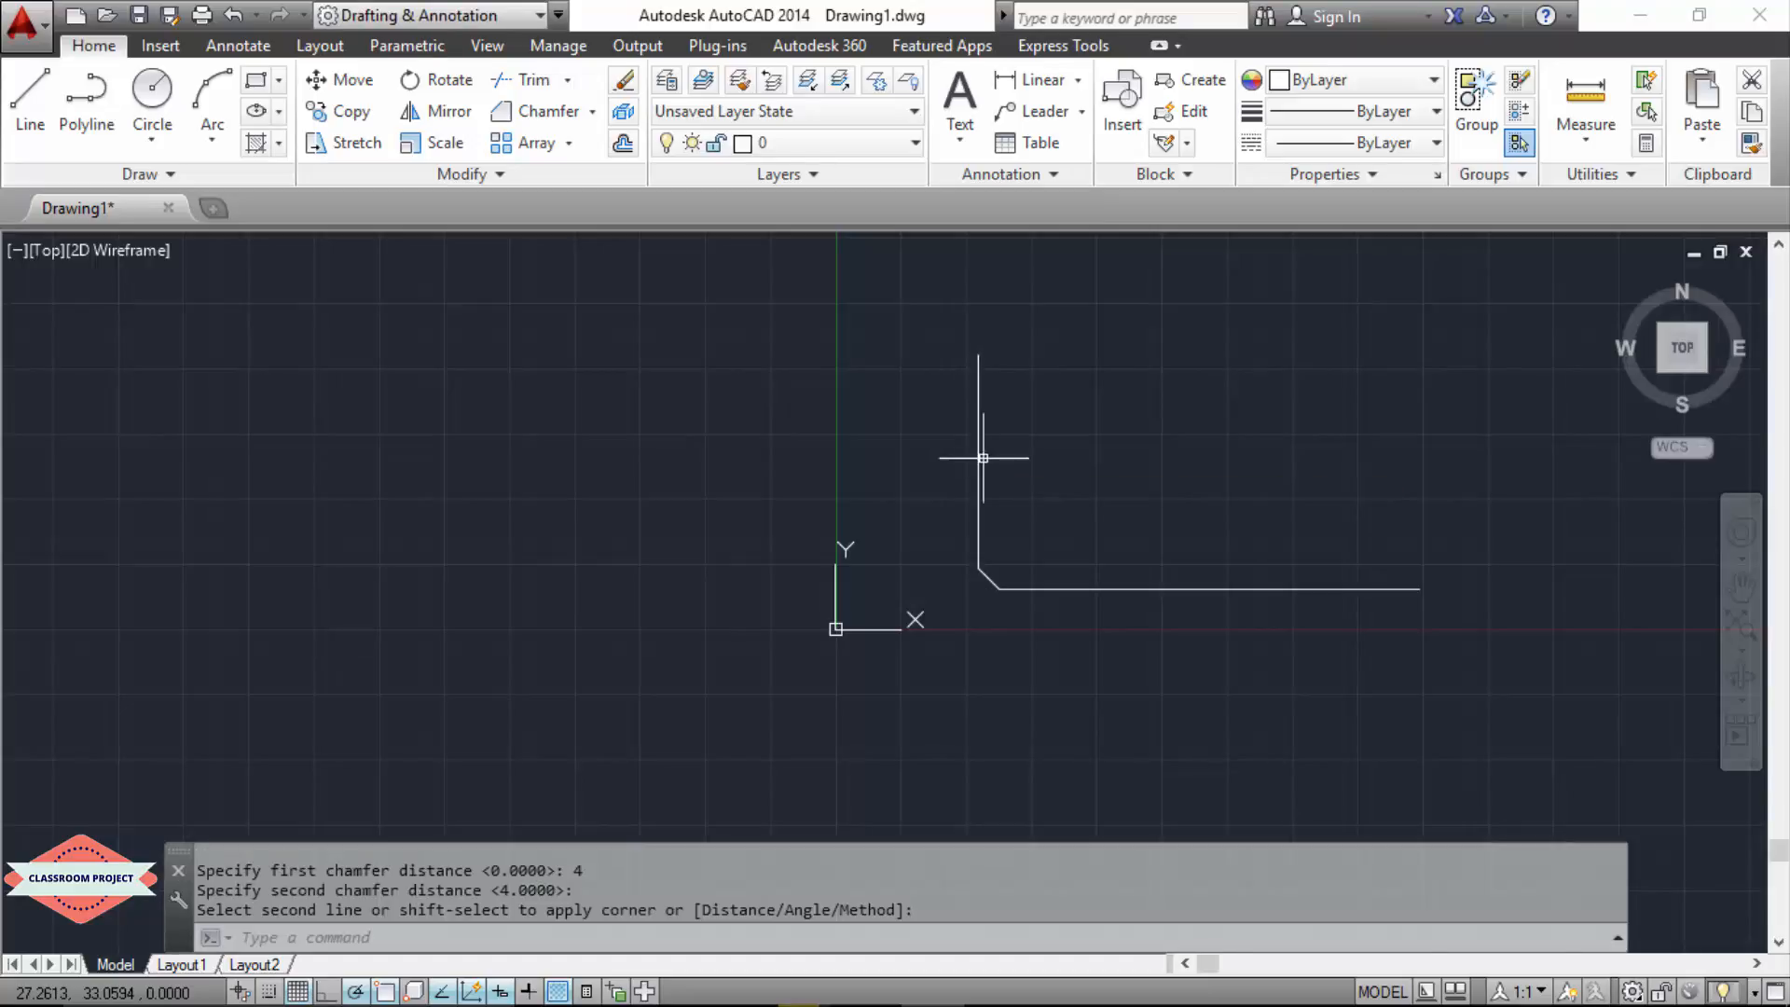
Step: Chamfer the horizontal and vertical lines again by the Angle option, with length 8 on the horizontal line and angle 20
scroll(977, 626, up, 2)
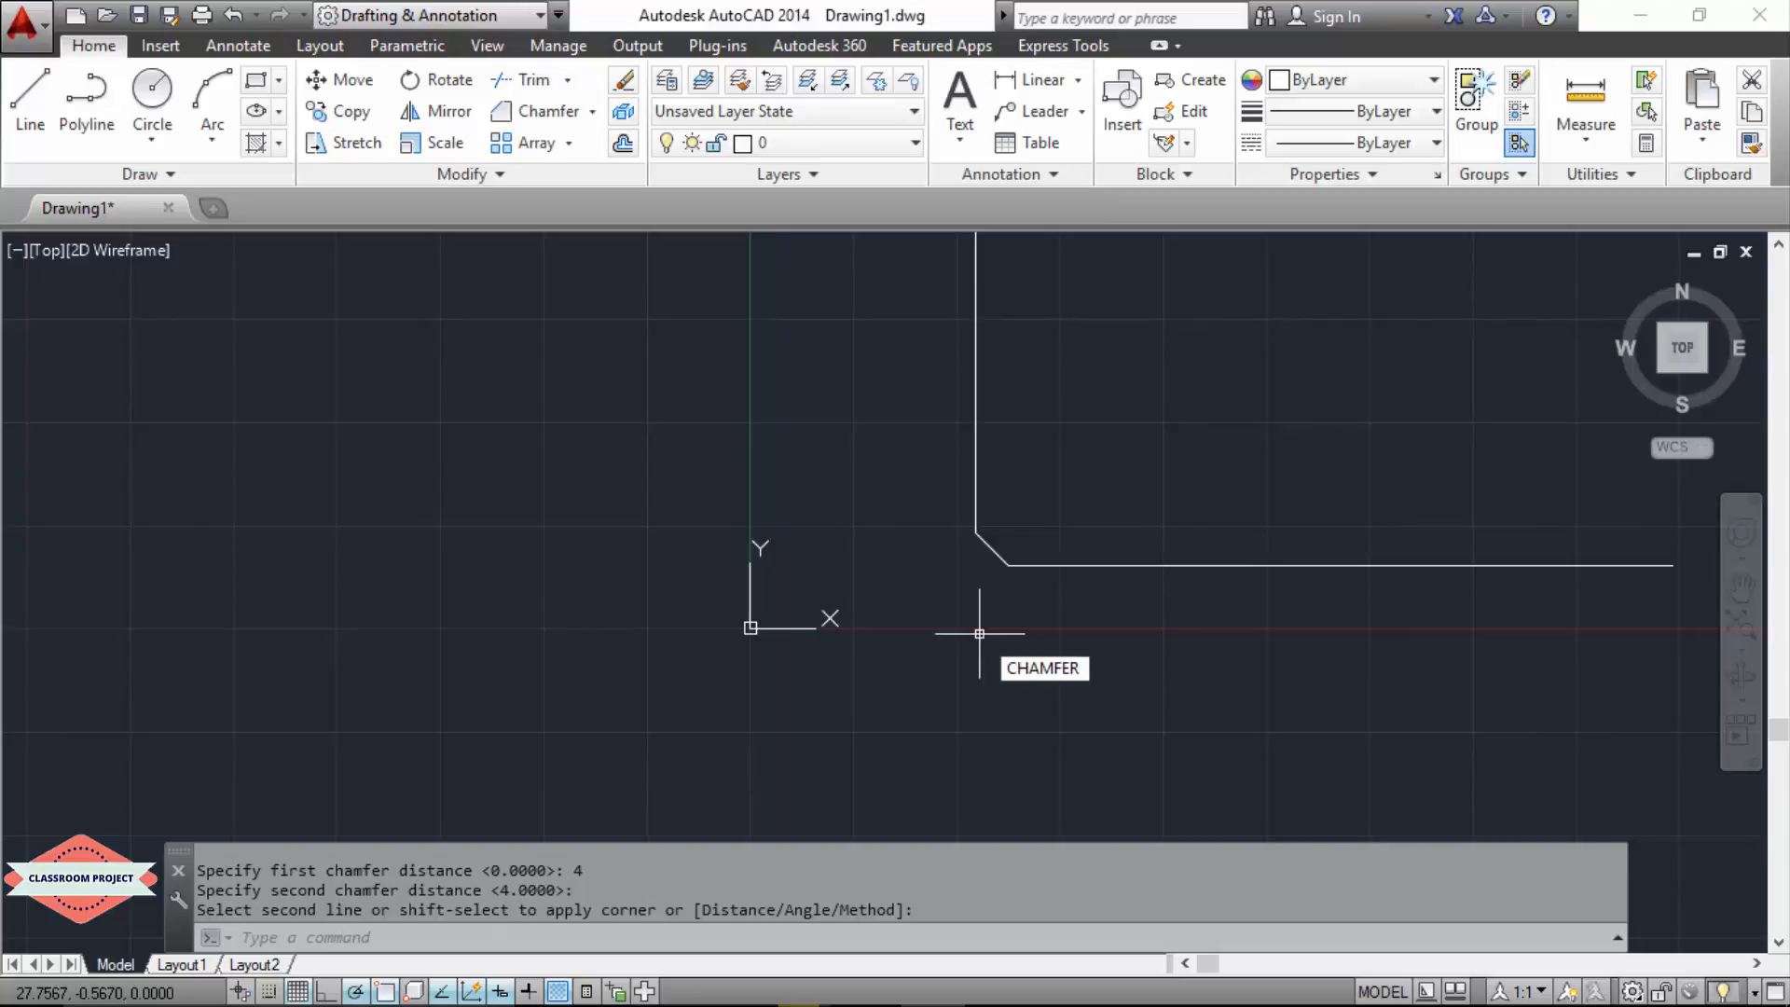
key(Return)
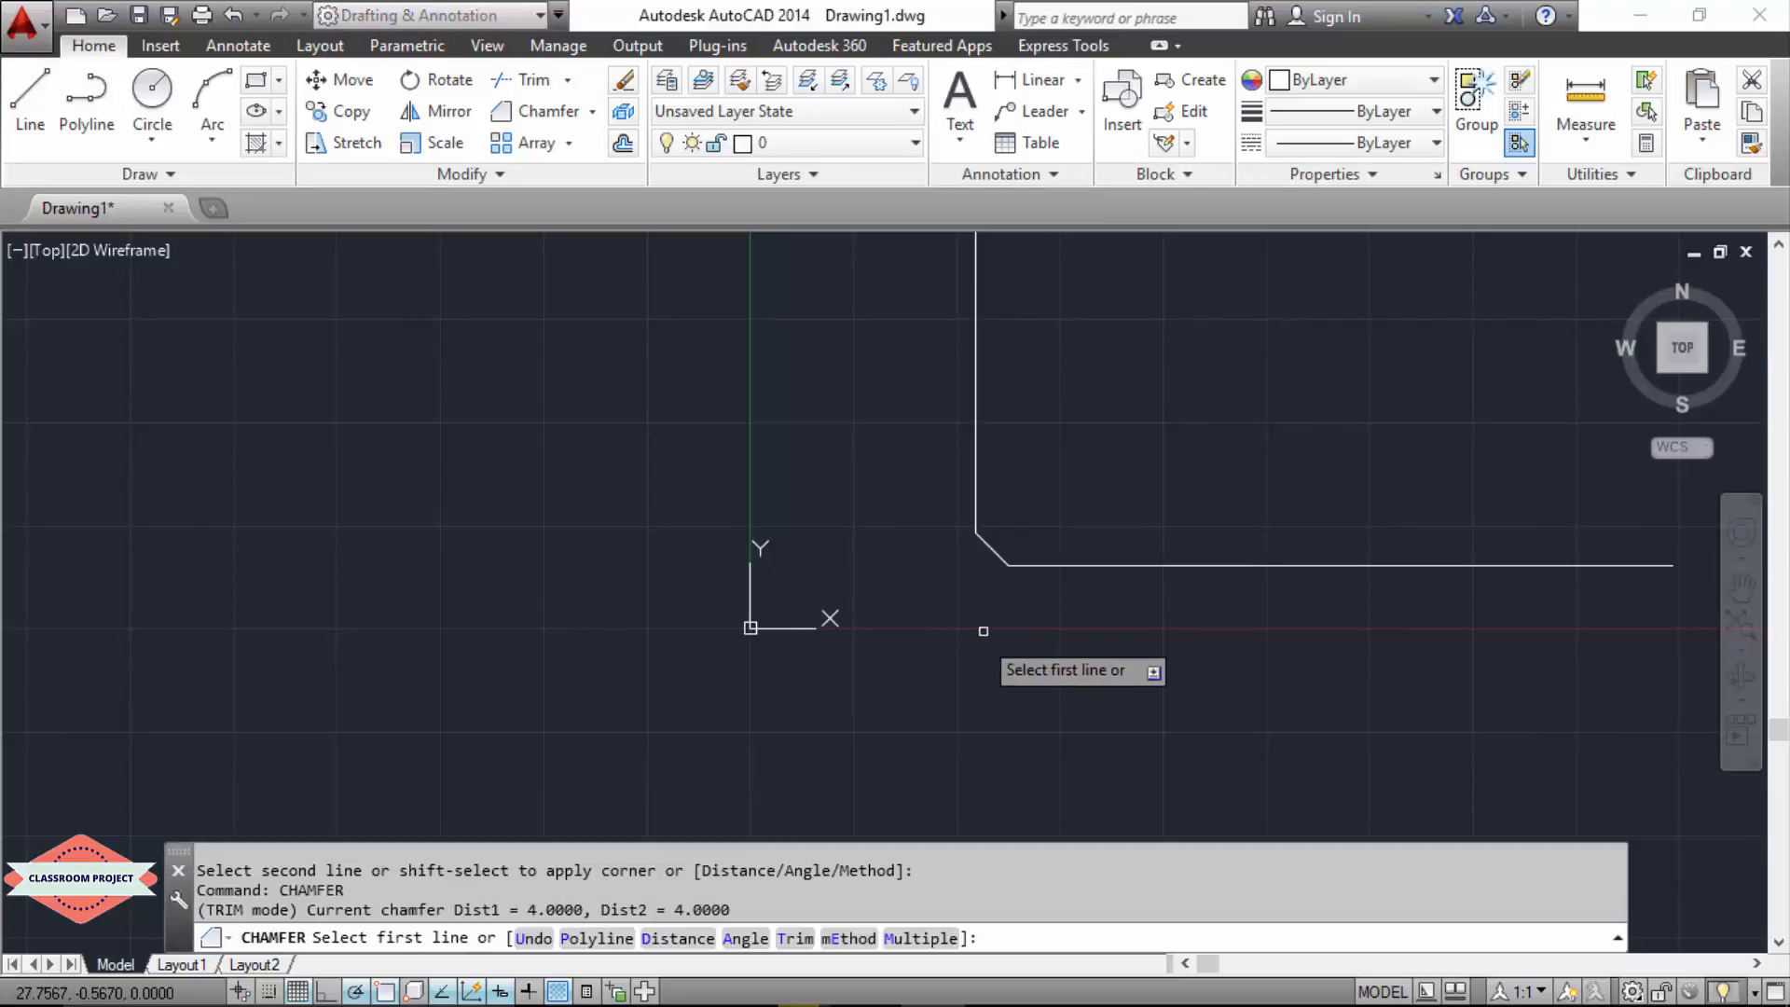
click(1075, 566)
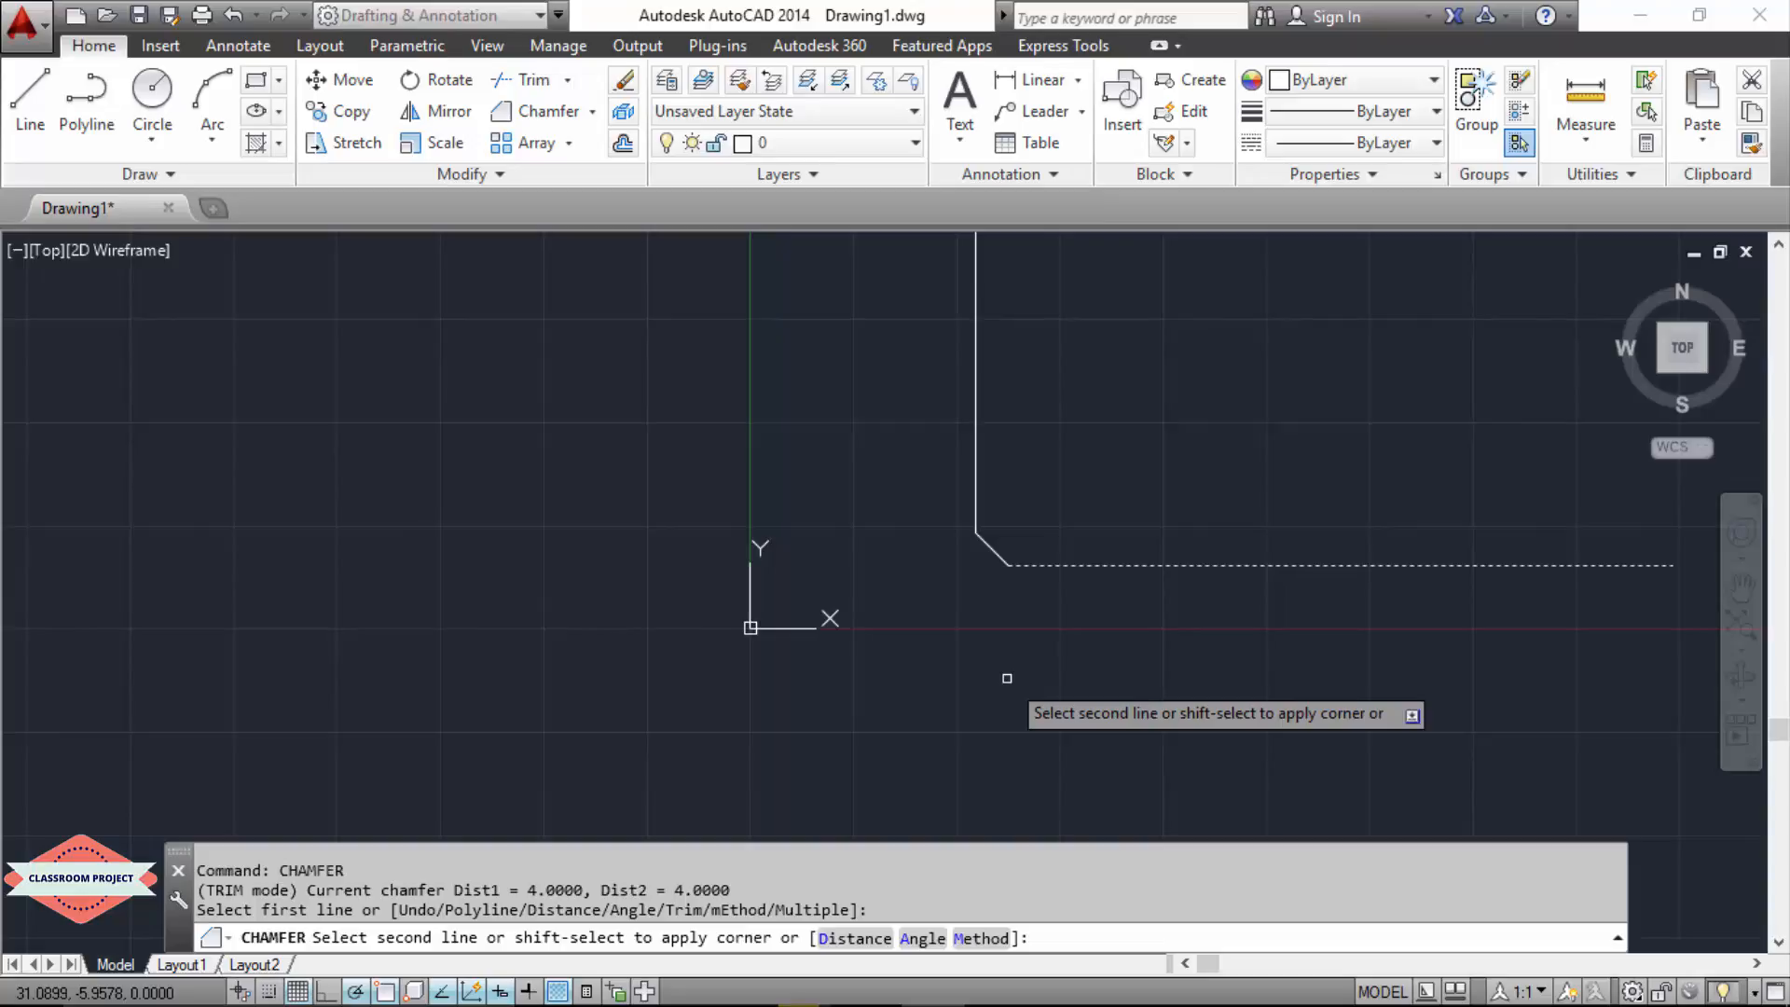
text(a)
key(Return)
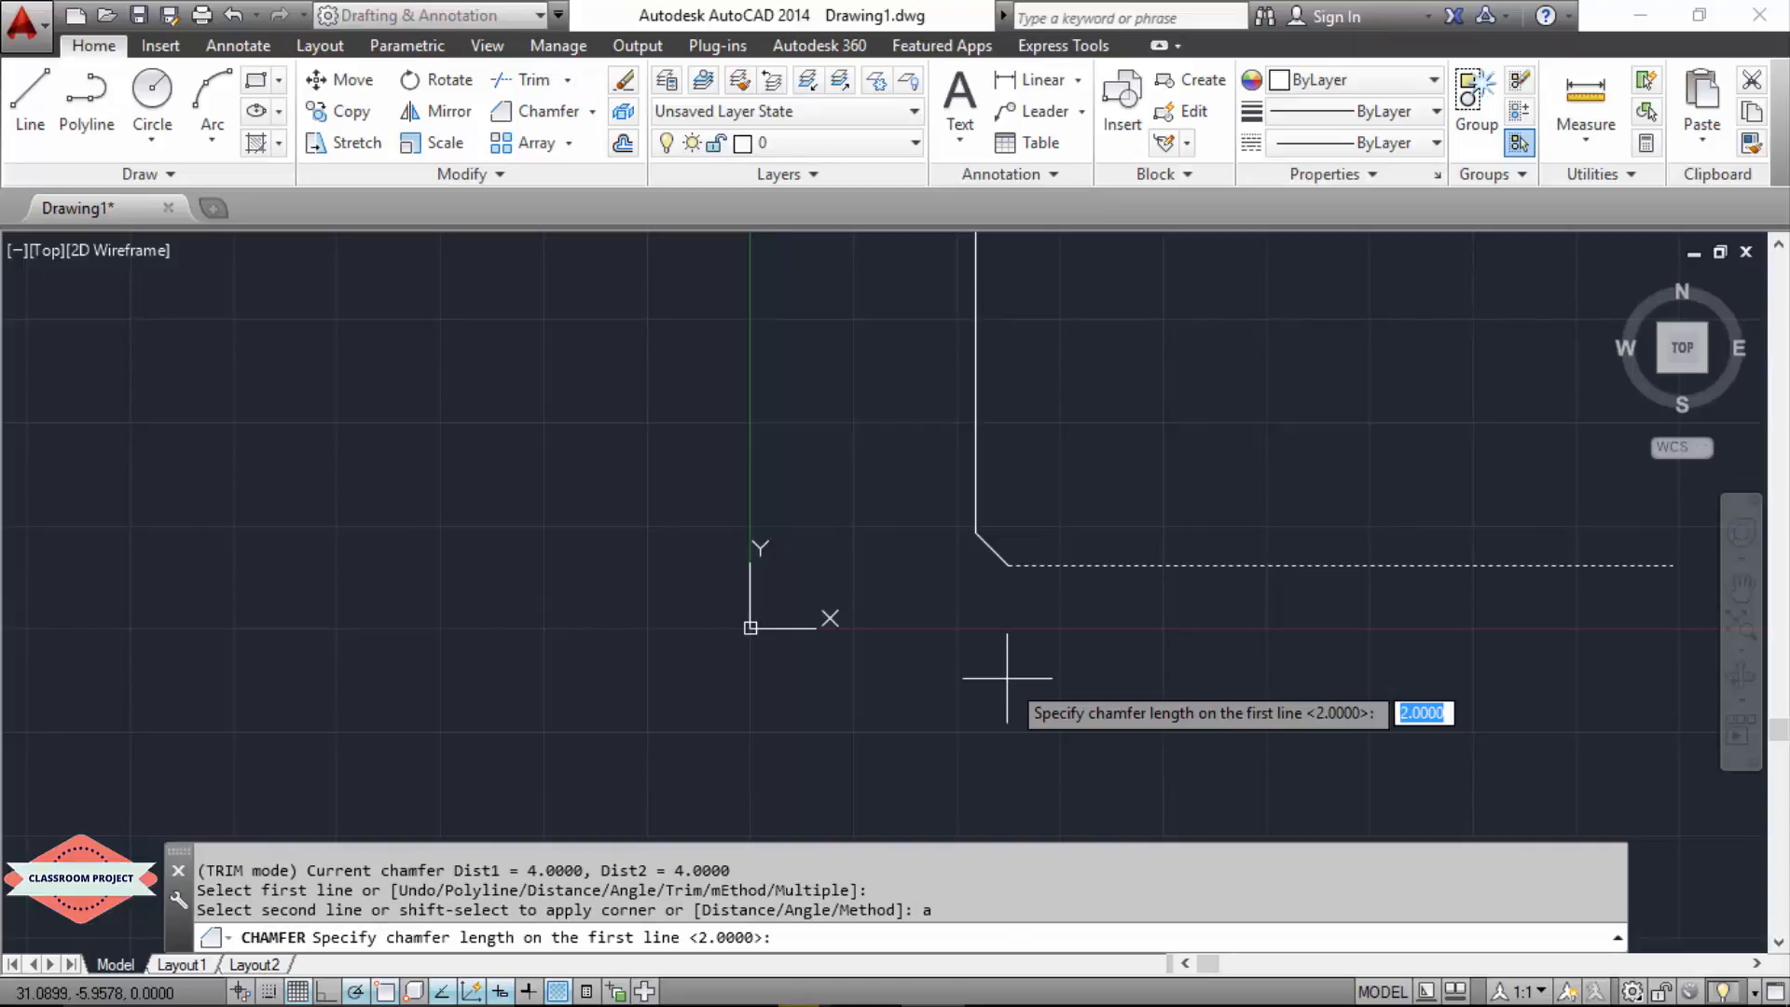
text(2)
key(BackSpace)
text(3)
key(BackSpace)
text(8)
key(Return)
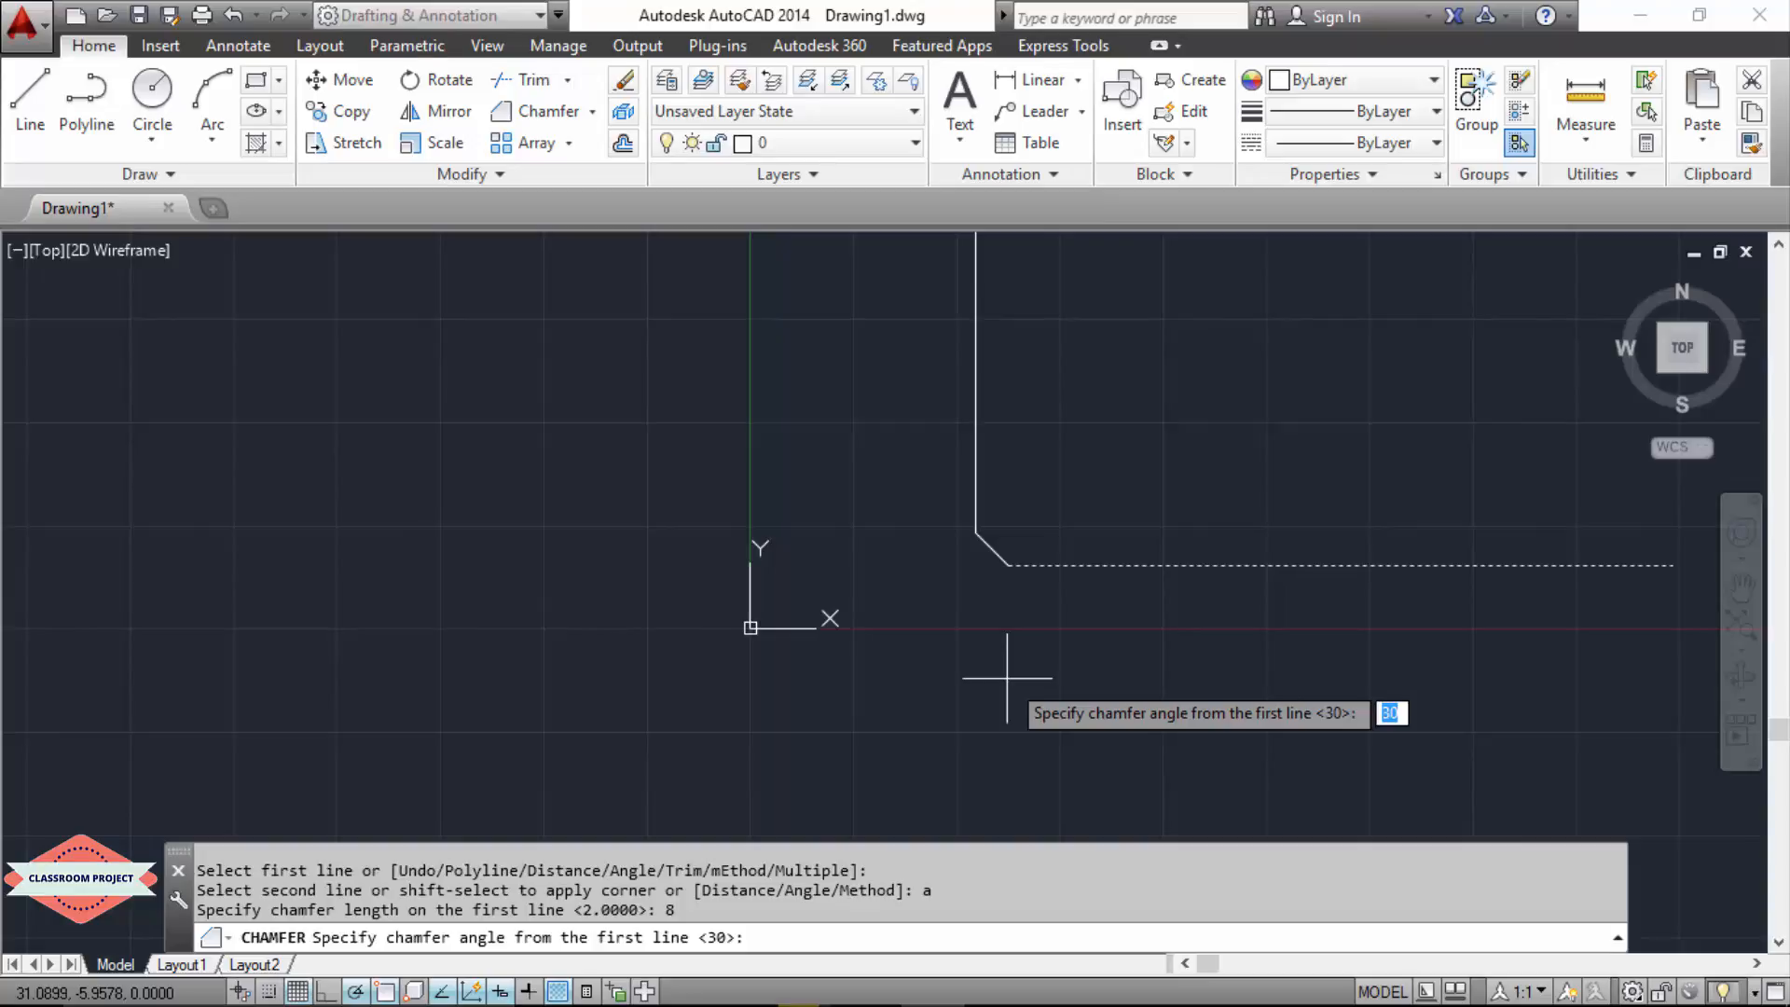
text(20)
key(Return)
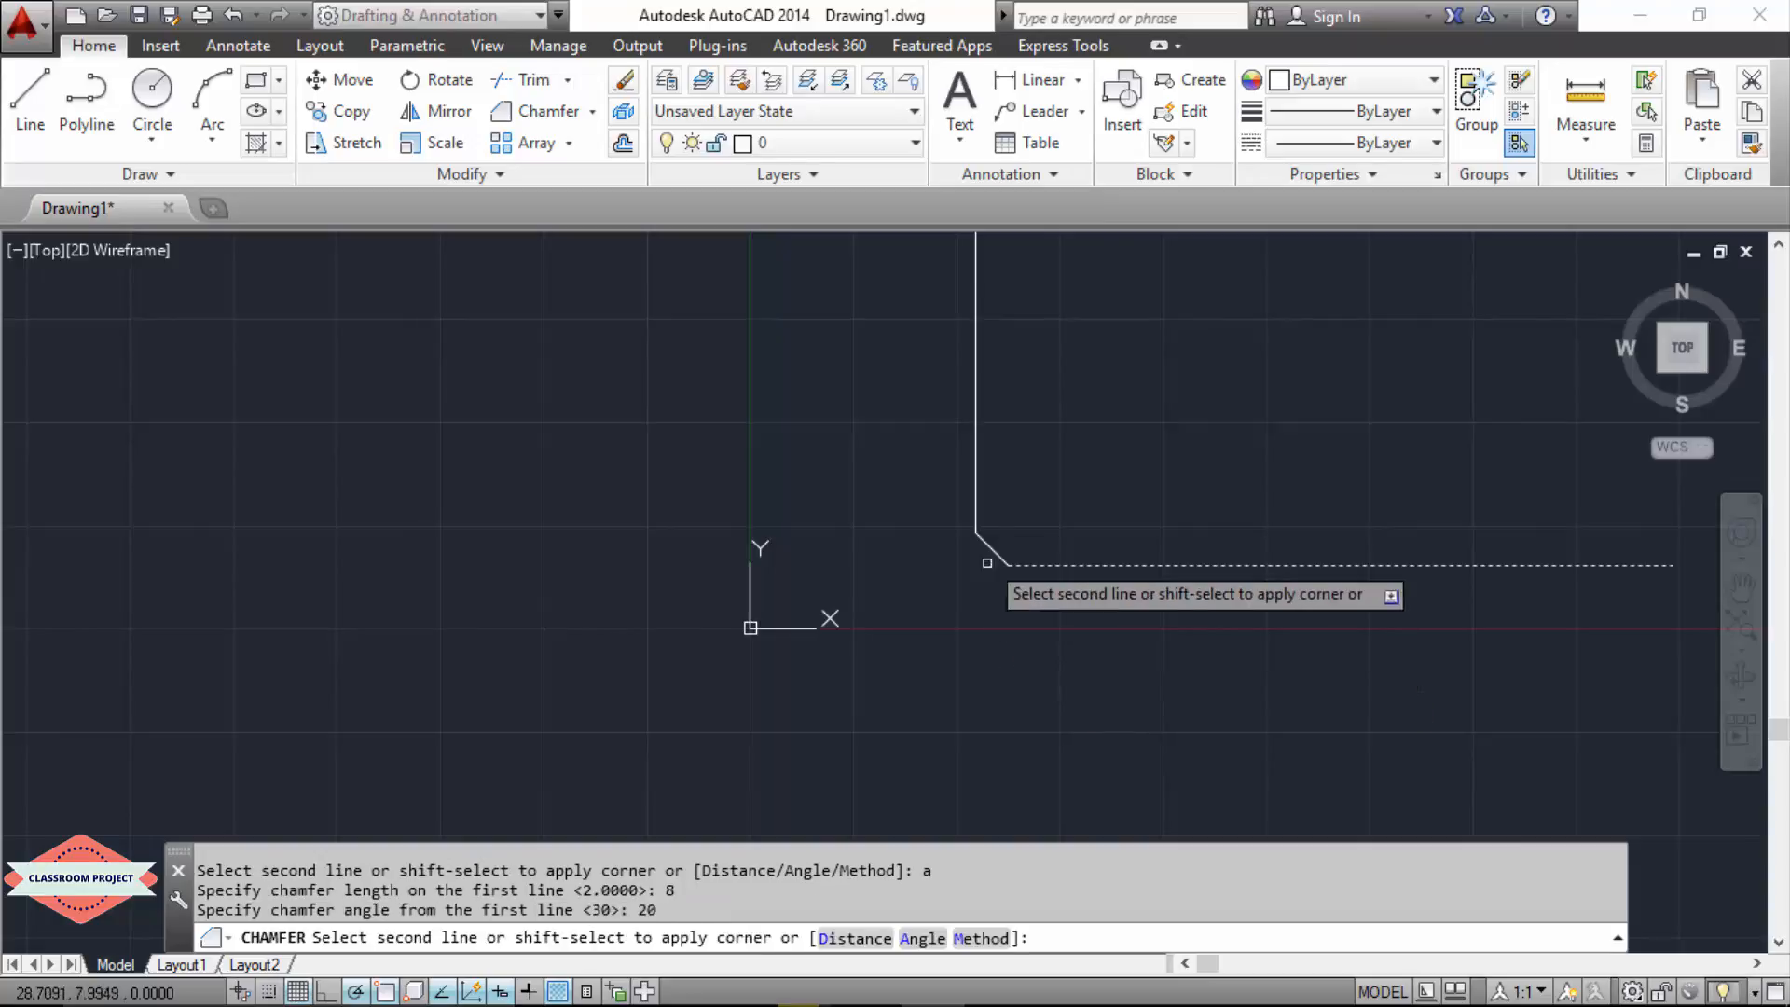
click(975, 492)
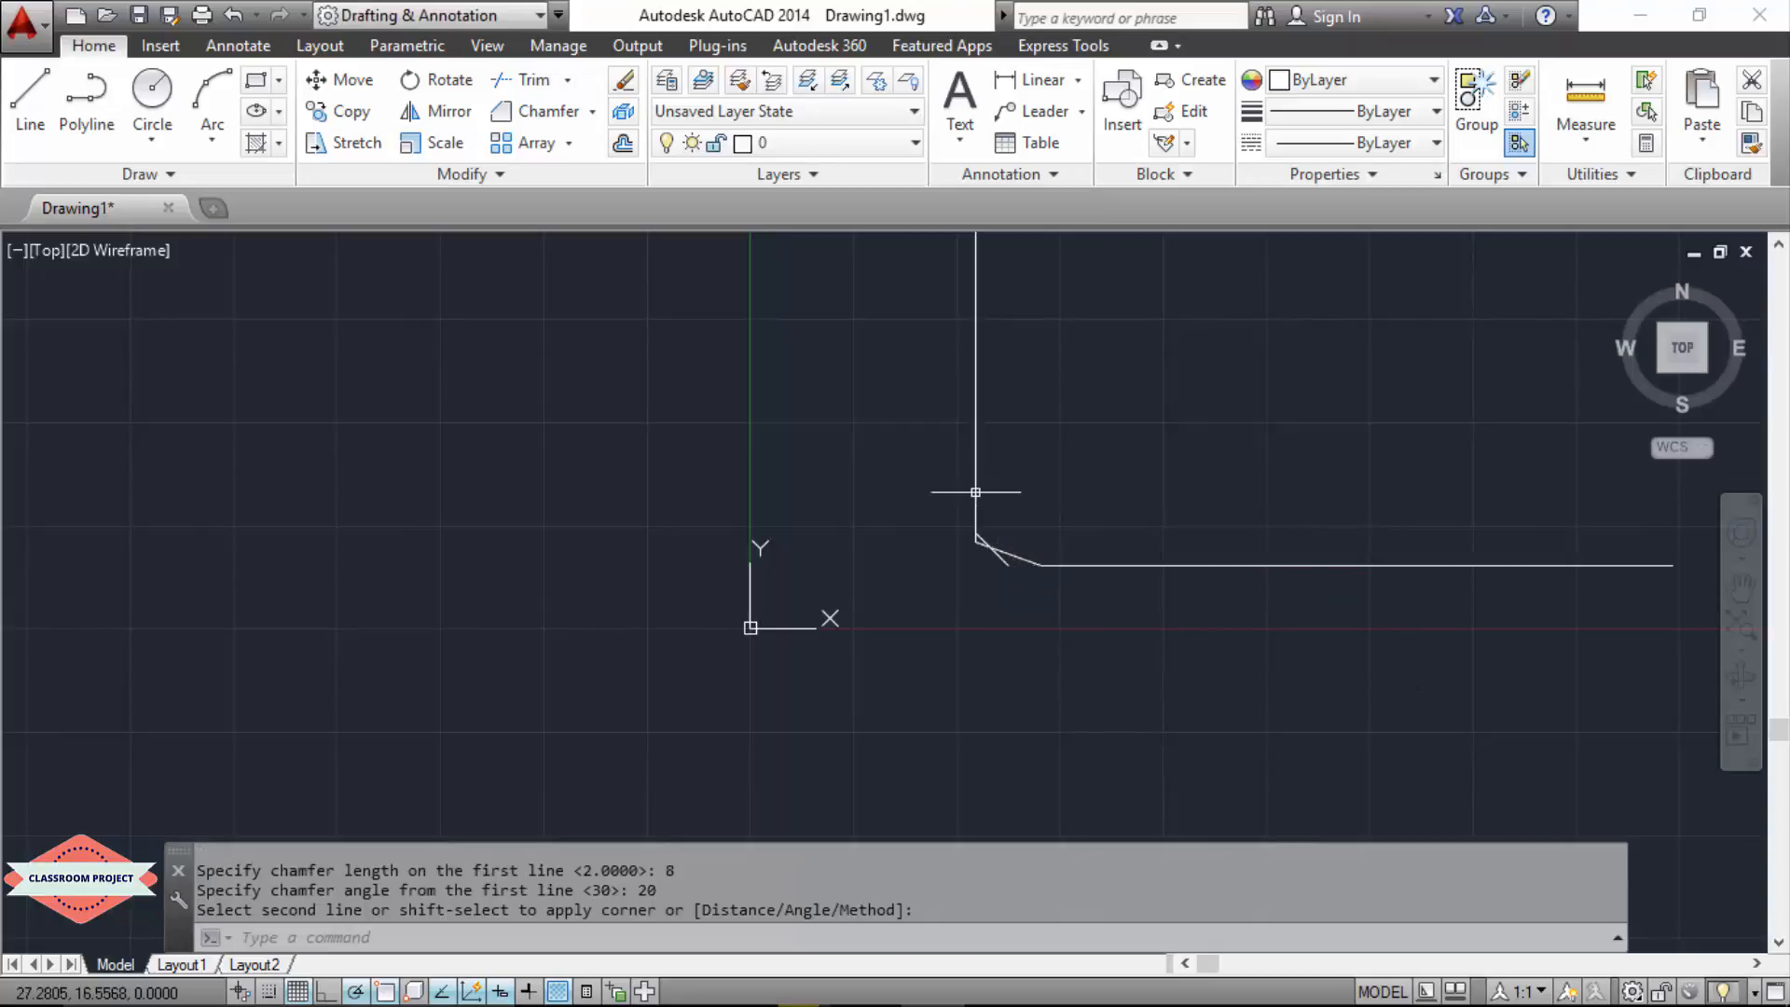
Step: Erase the whole L shape together with both of its chamfer lines, selecting them with a crossing window around the corner
scroll(1004, 586, up, 2)
scroll(1004, 586, up, 3)
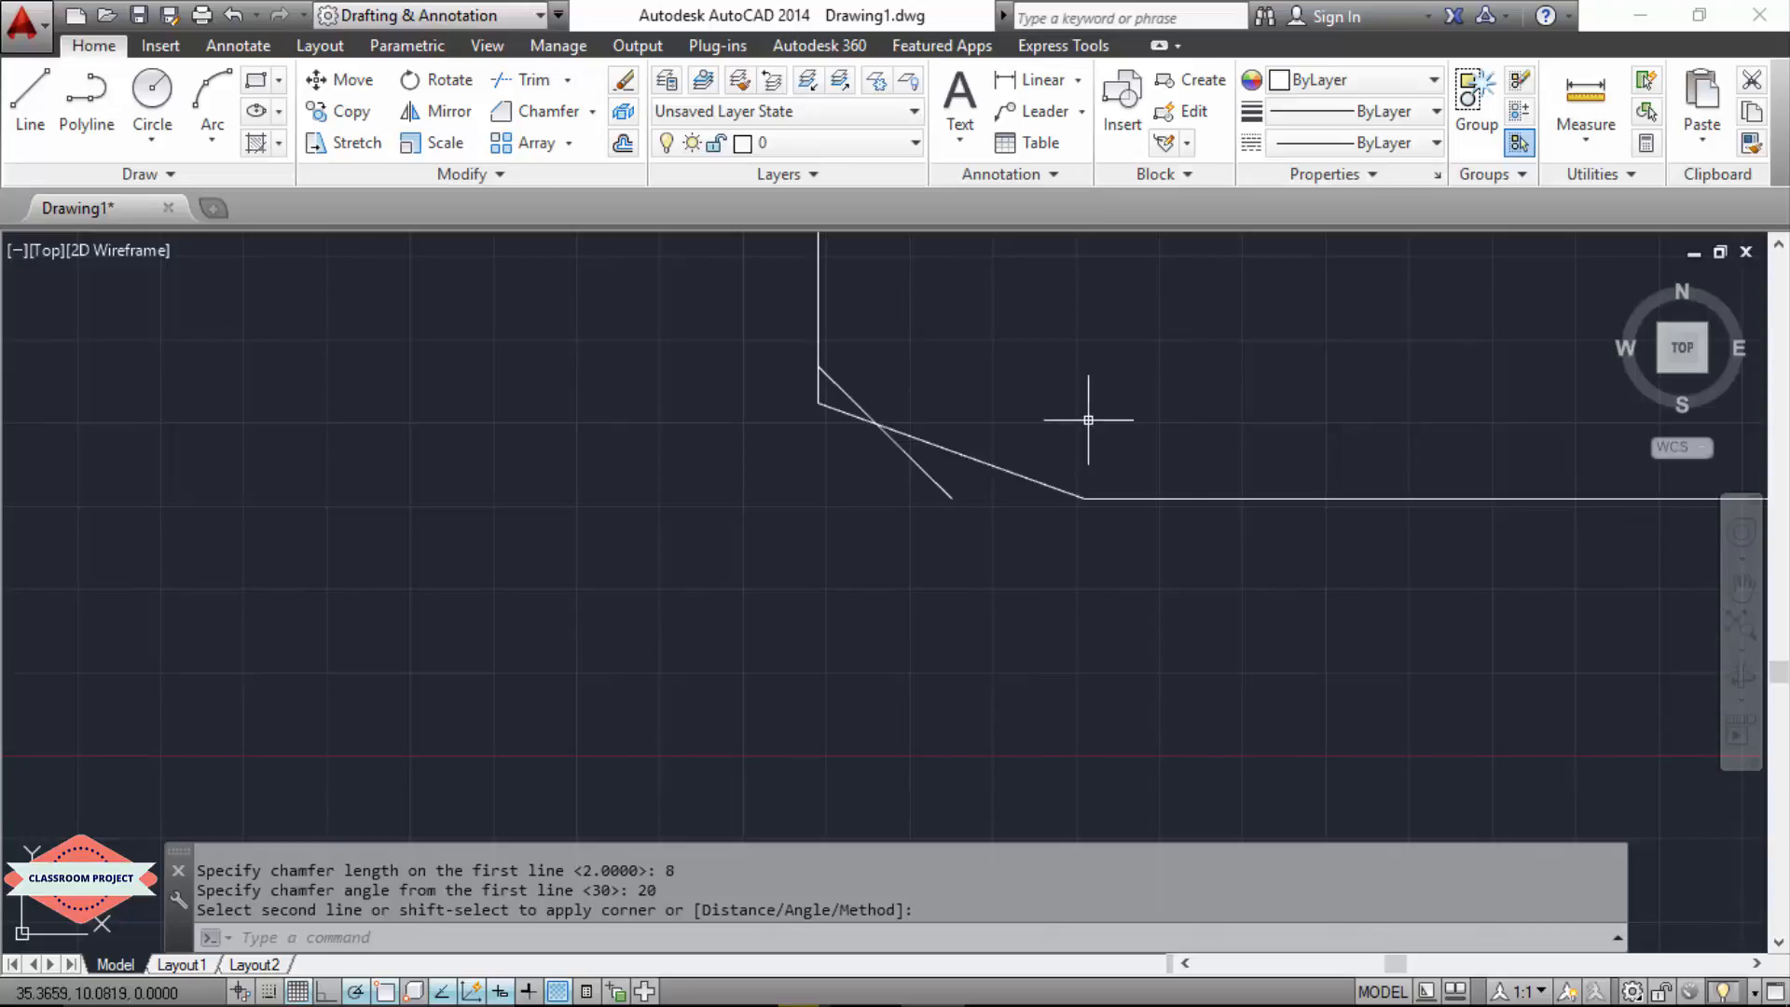
click(1223, 310)
scroll(909, 634, down, 5)
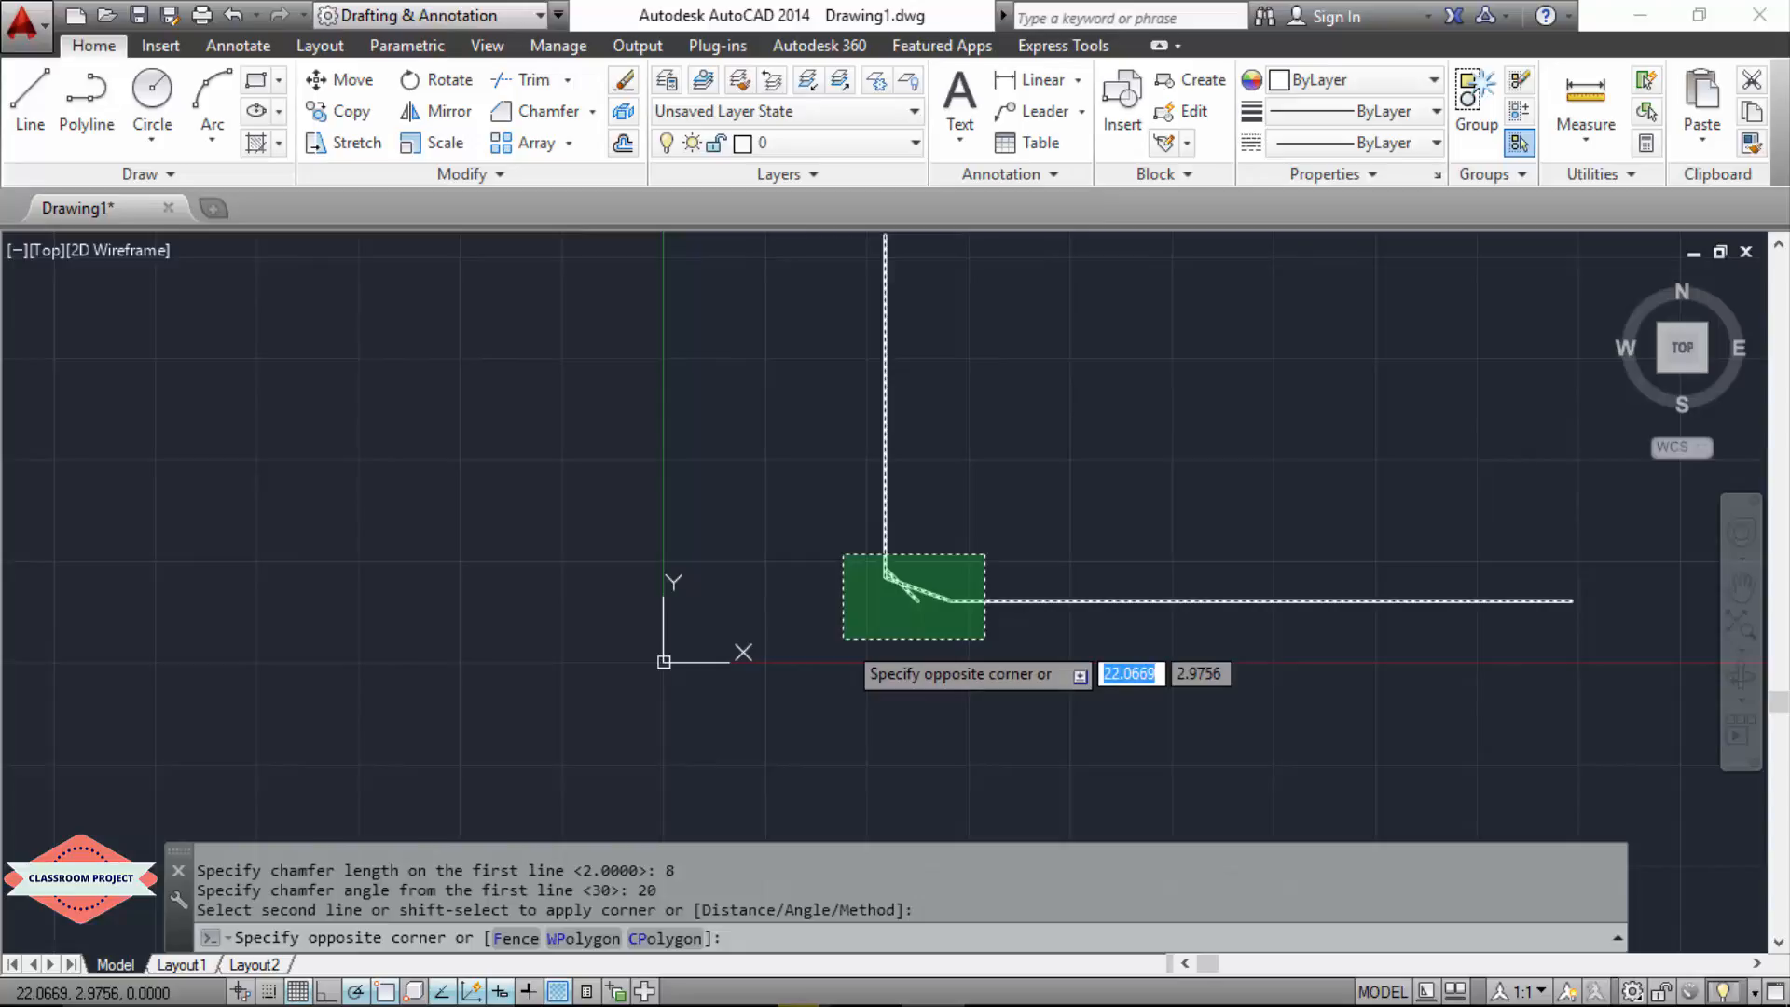
click(843, 639)
key(Delete)
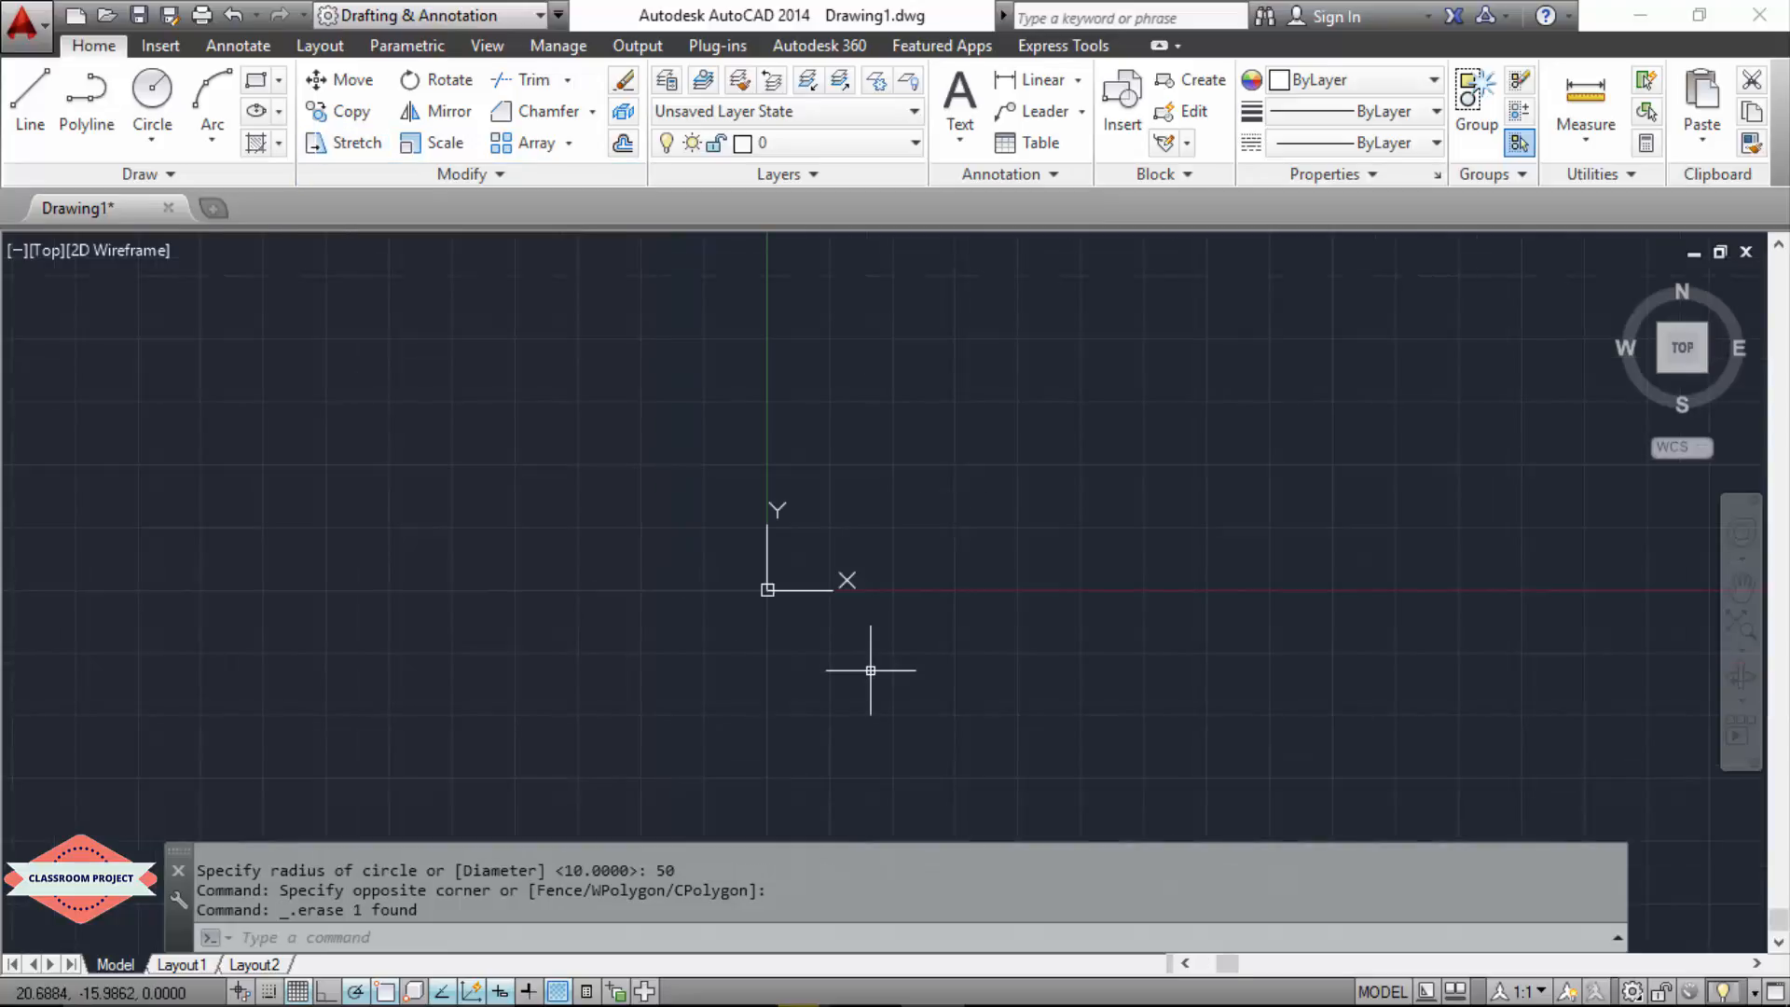
Step: Draw a circle centred at 60,0 with a radius of 5
text(c)
key(Return)
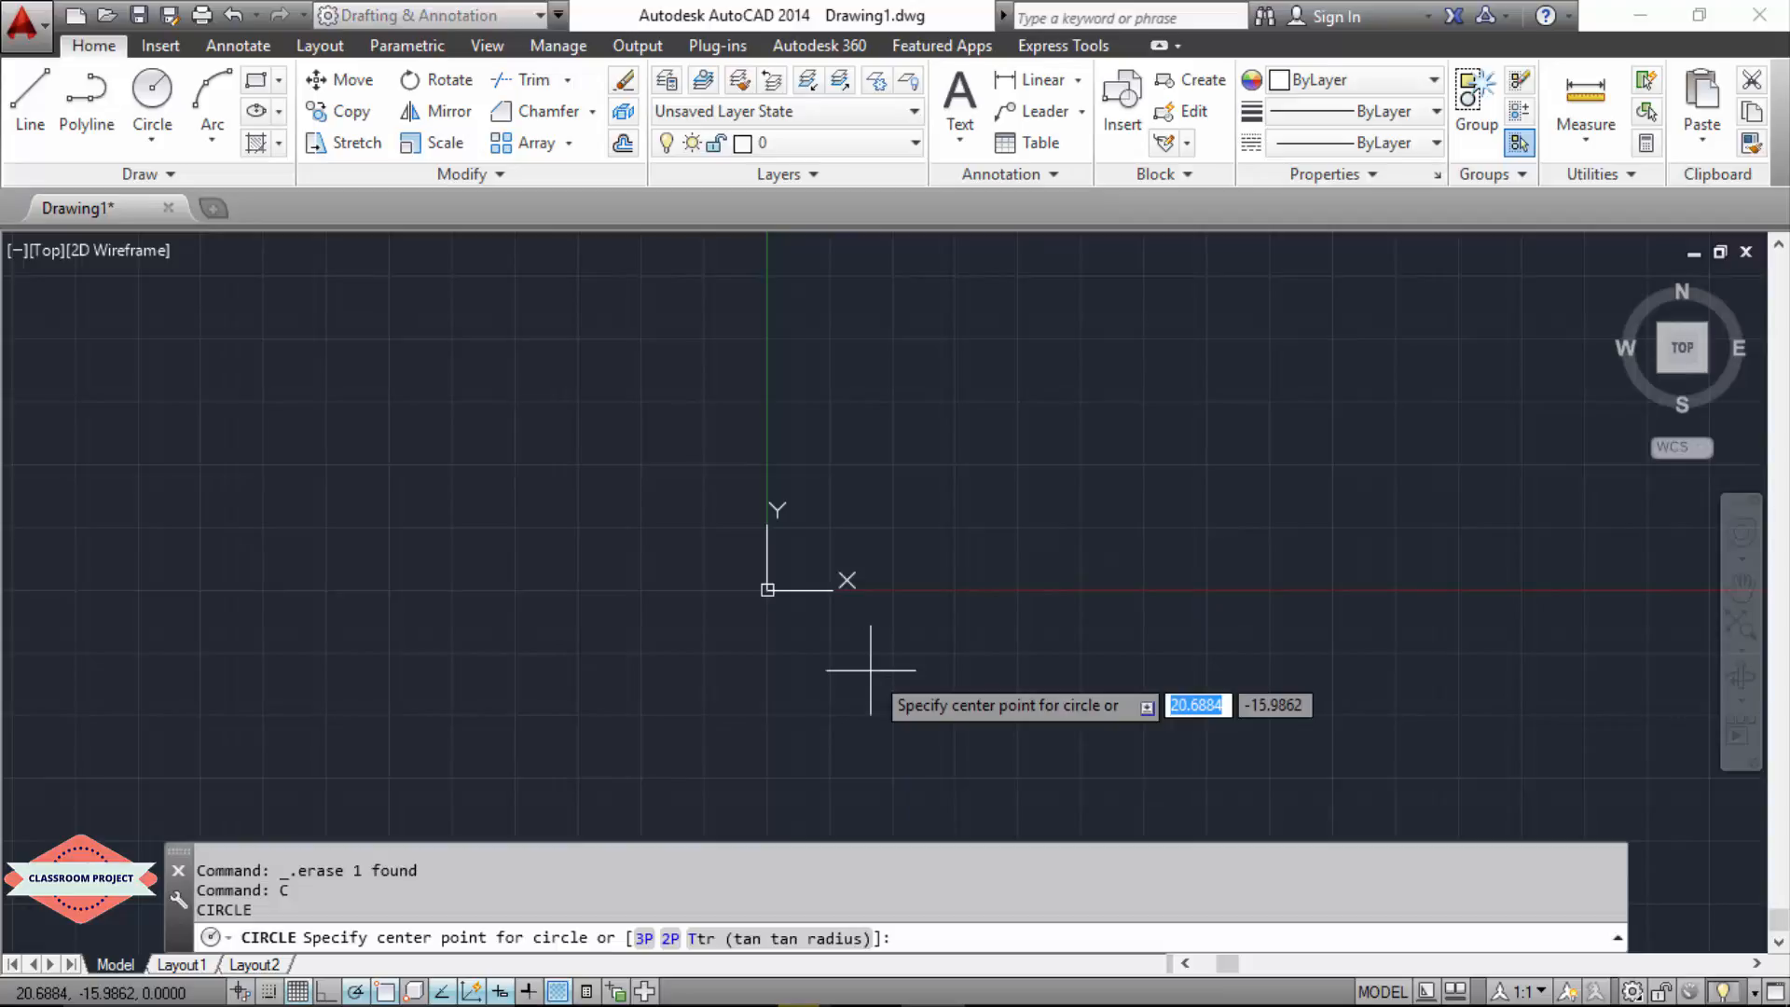
text(60)
key(Tab)
text(0)
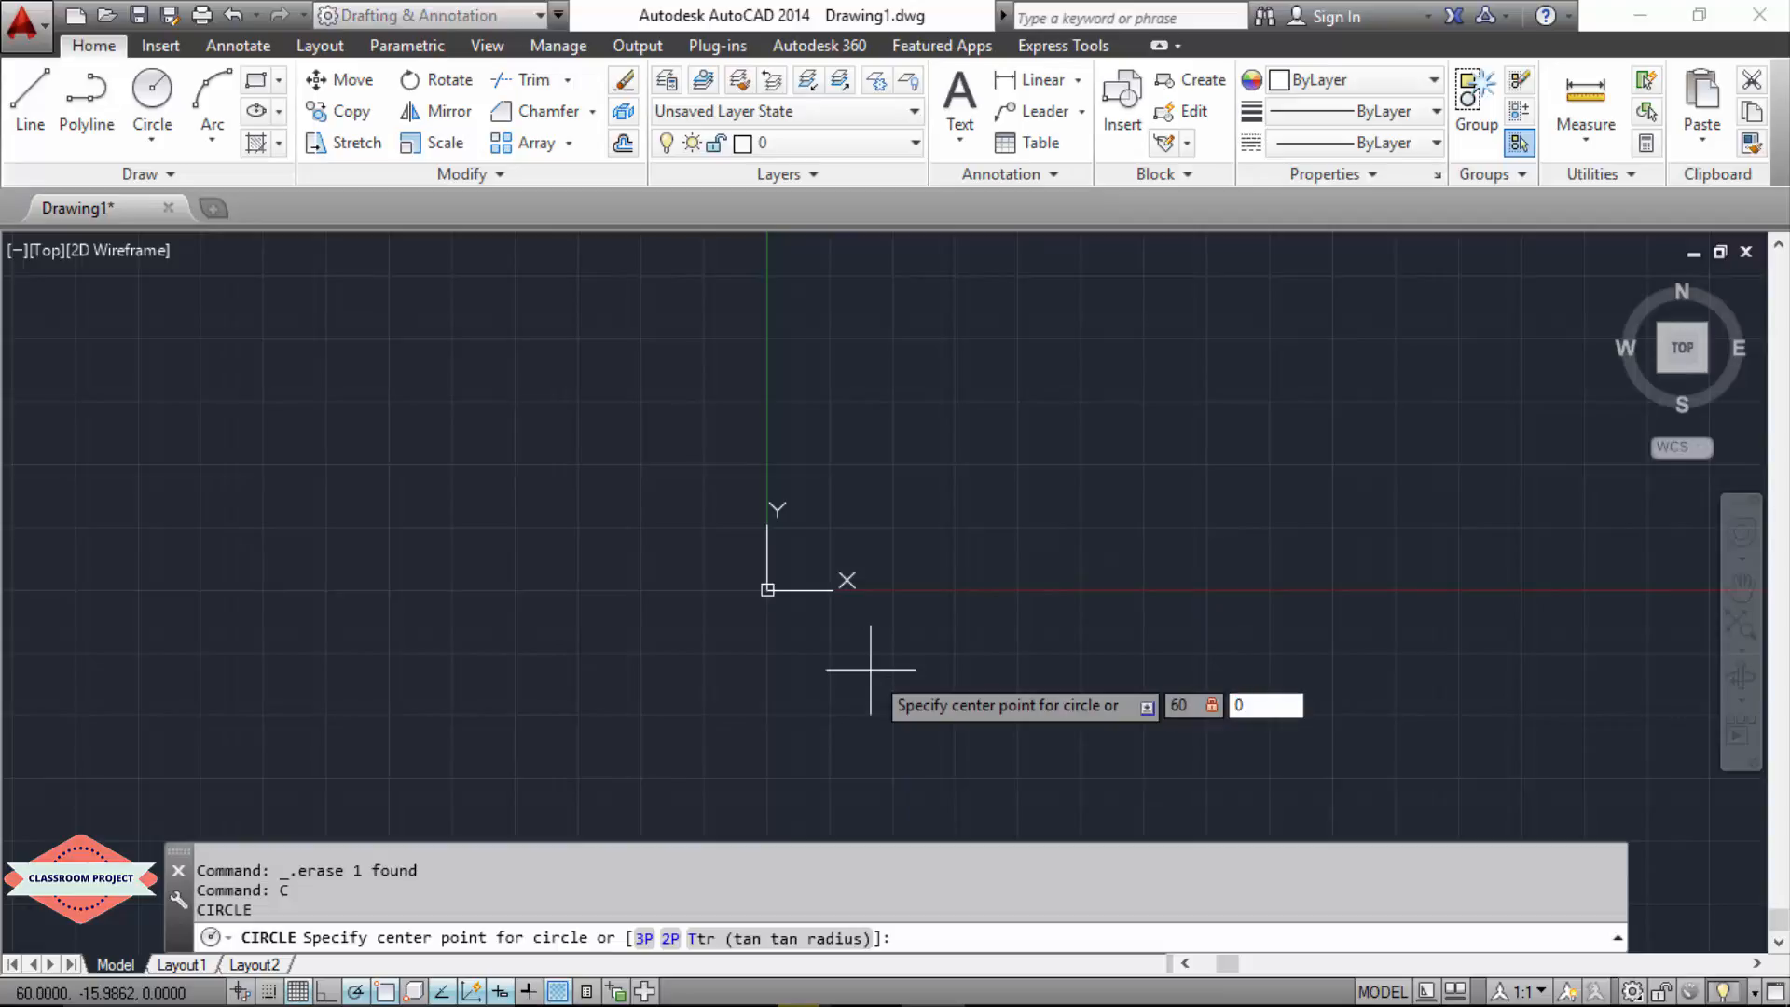
key(Return)
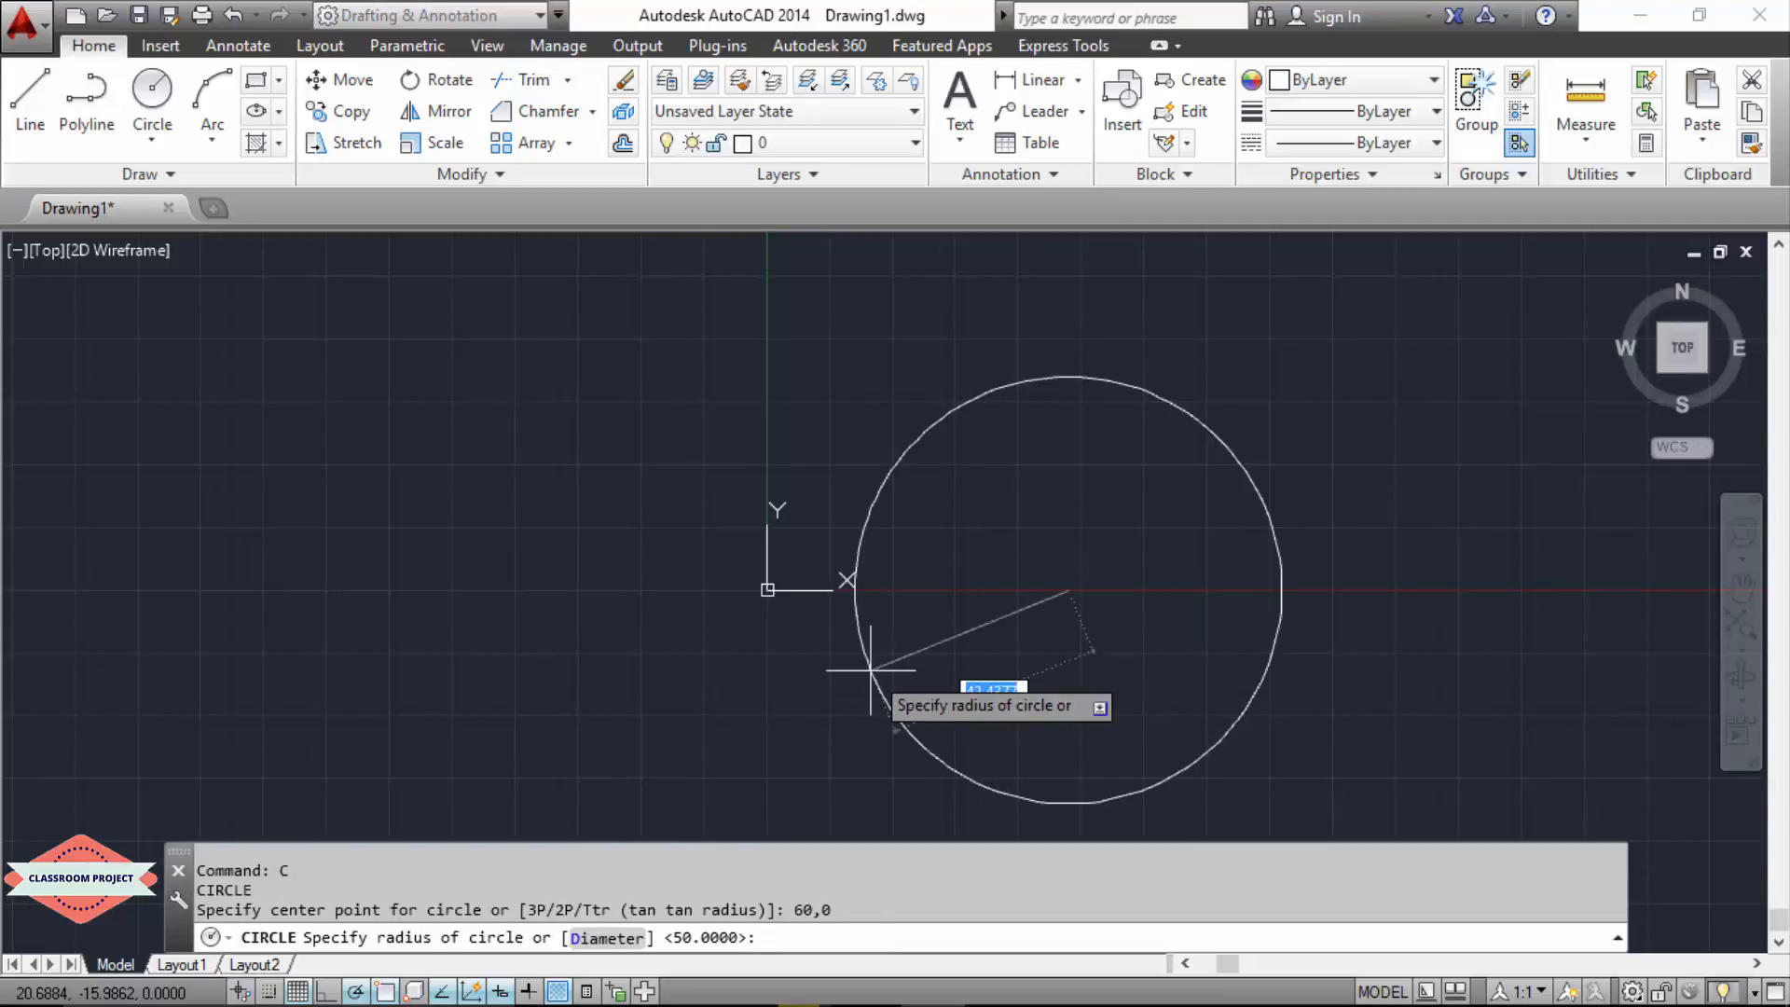
text(5)
key(Return)
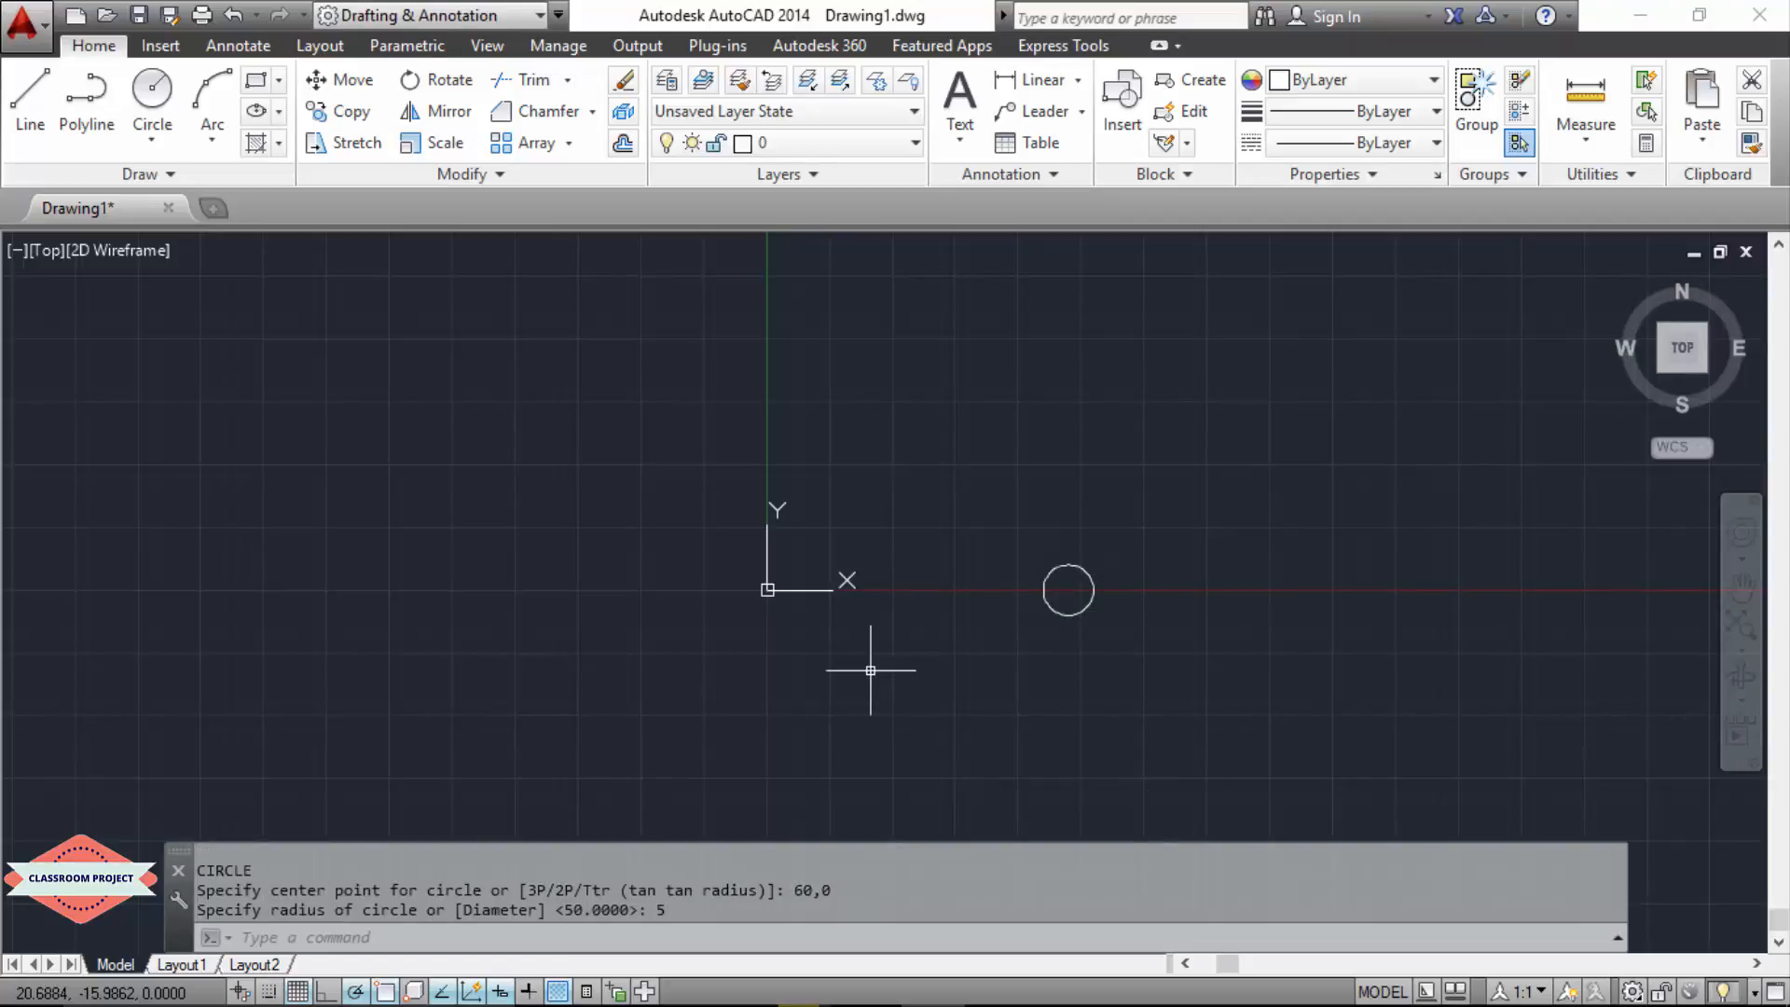
Step: Create a polar array of the circle around the centre point 0,0
text(AR)
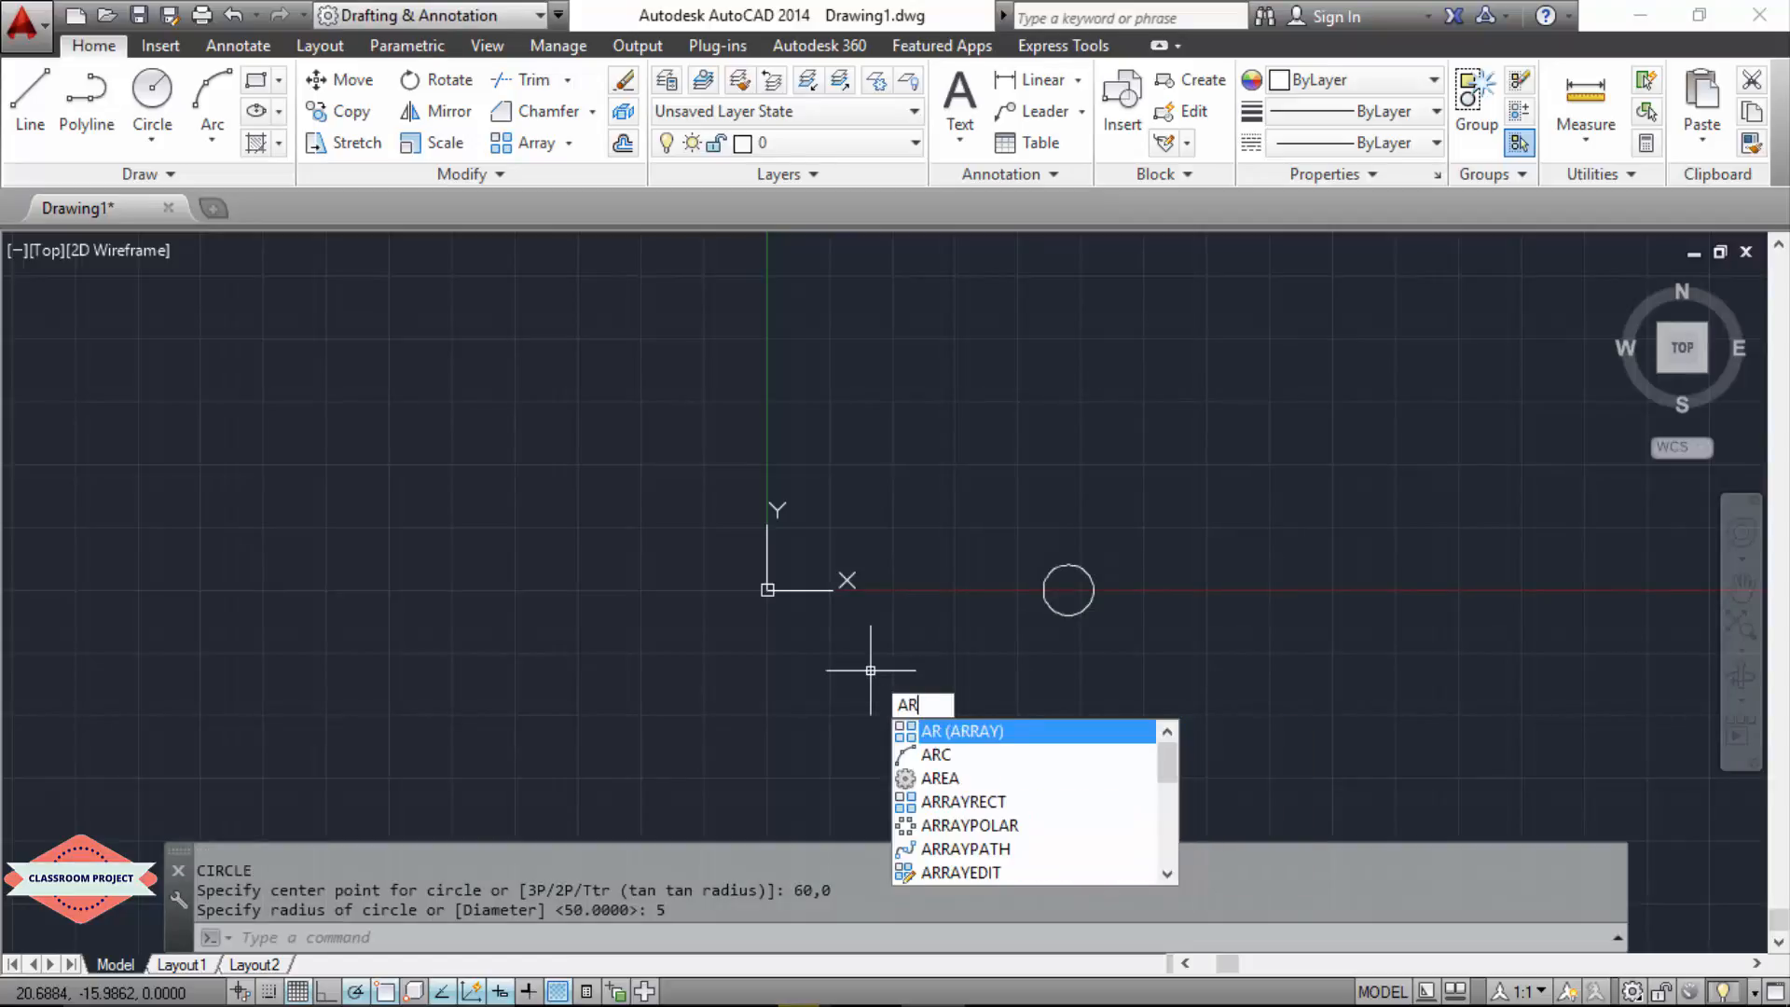
text(R)
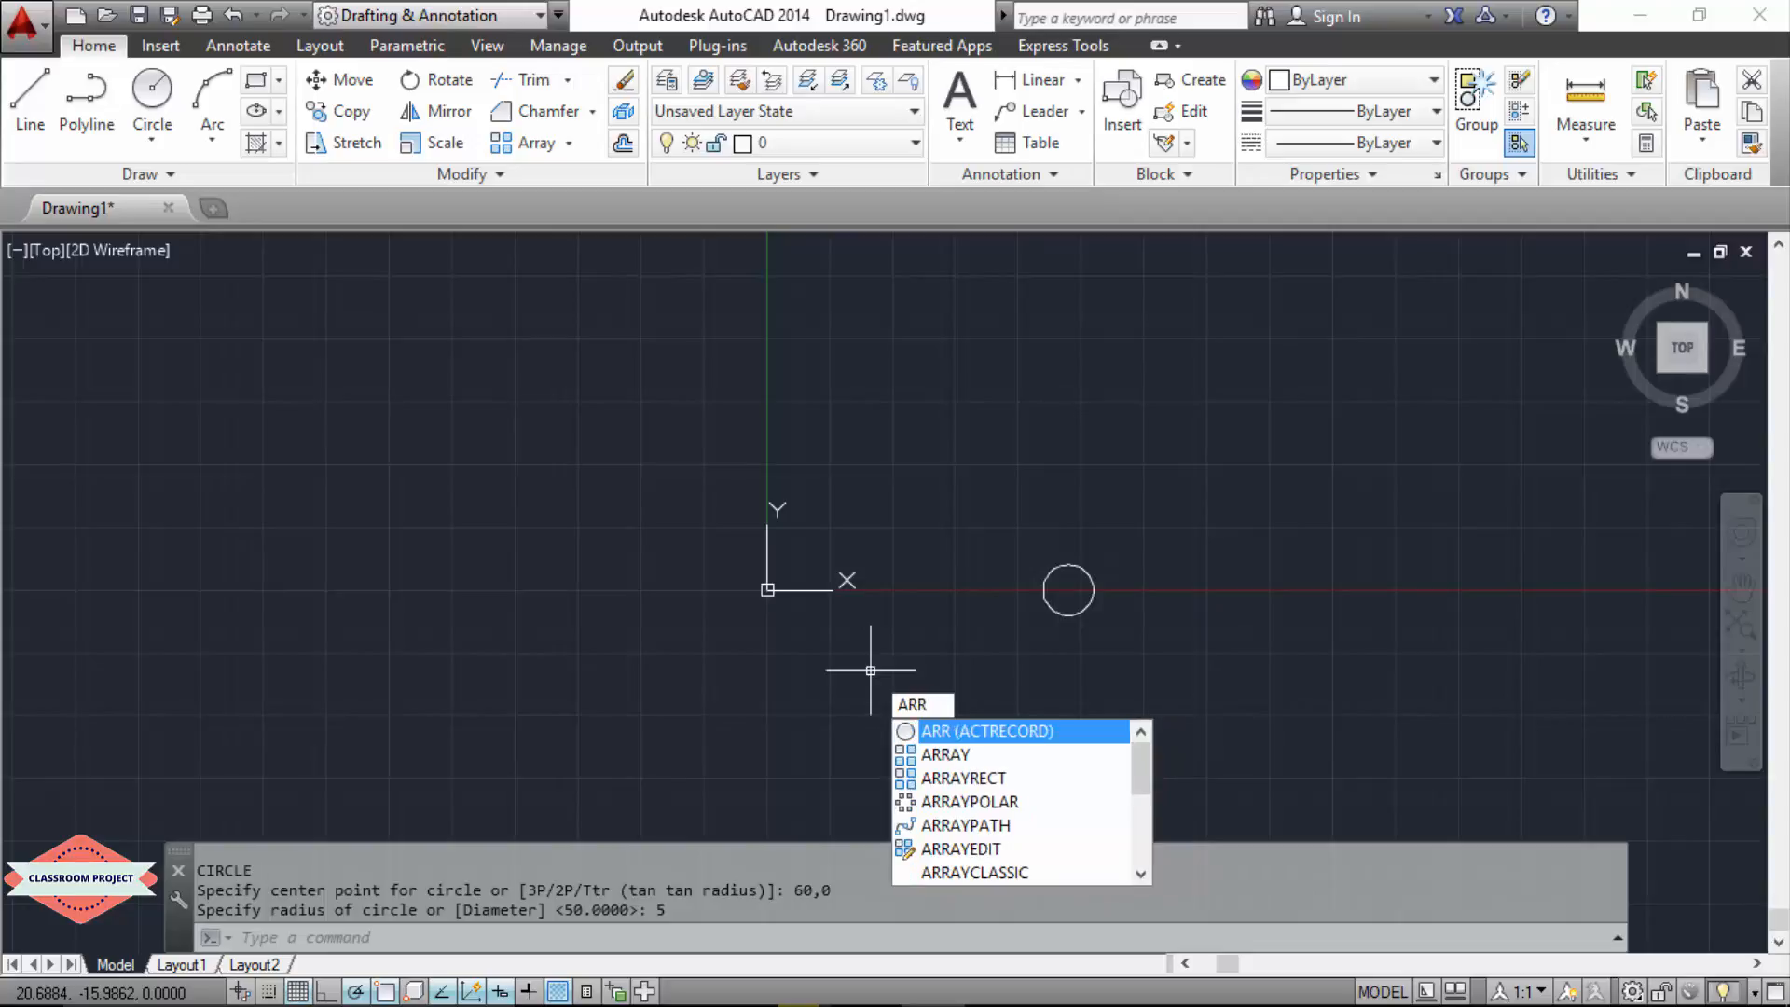
text(AY)
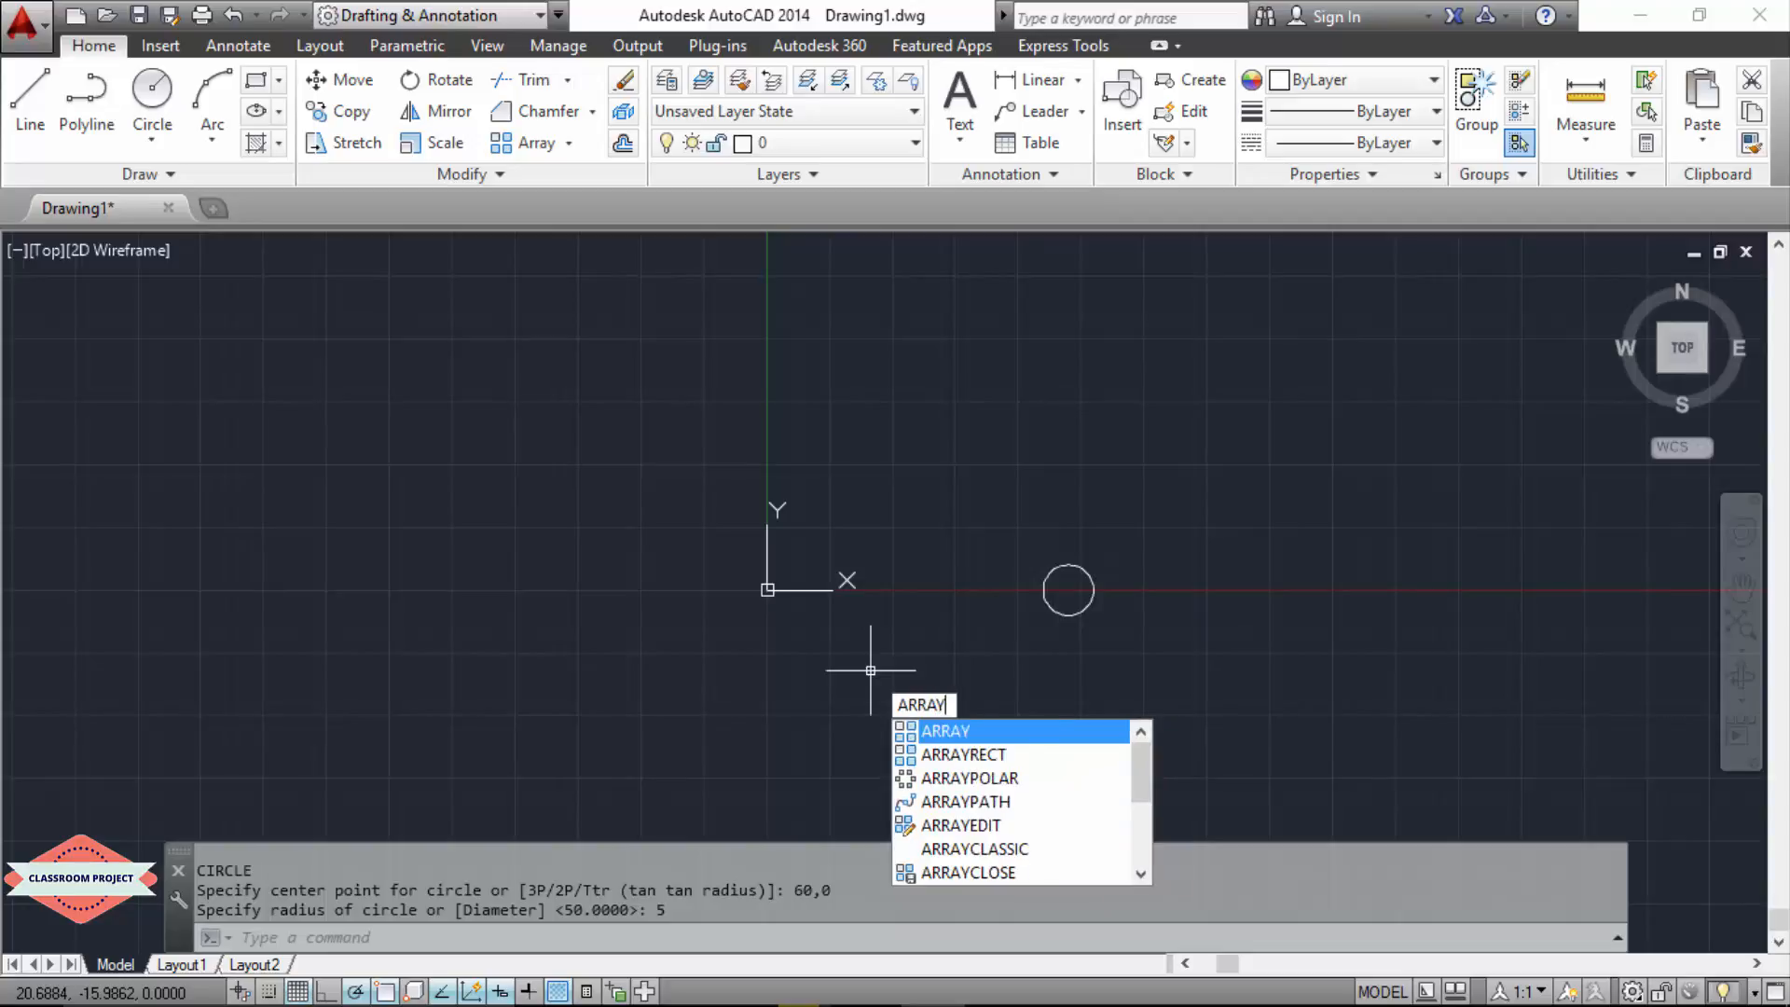
key(Escape)
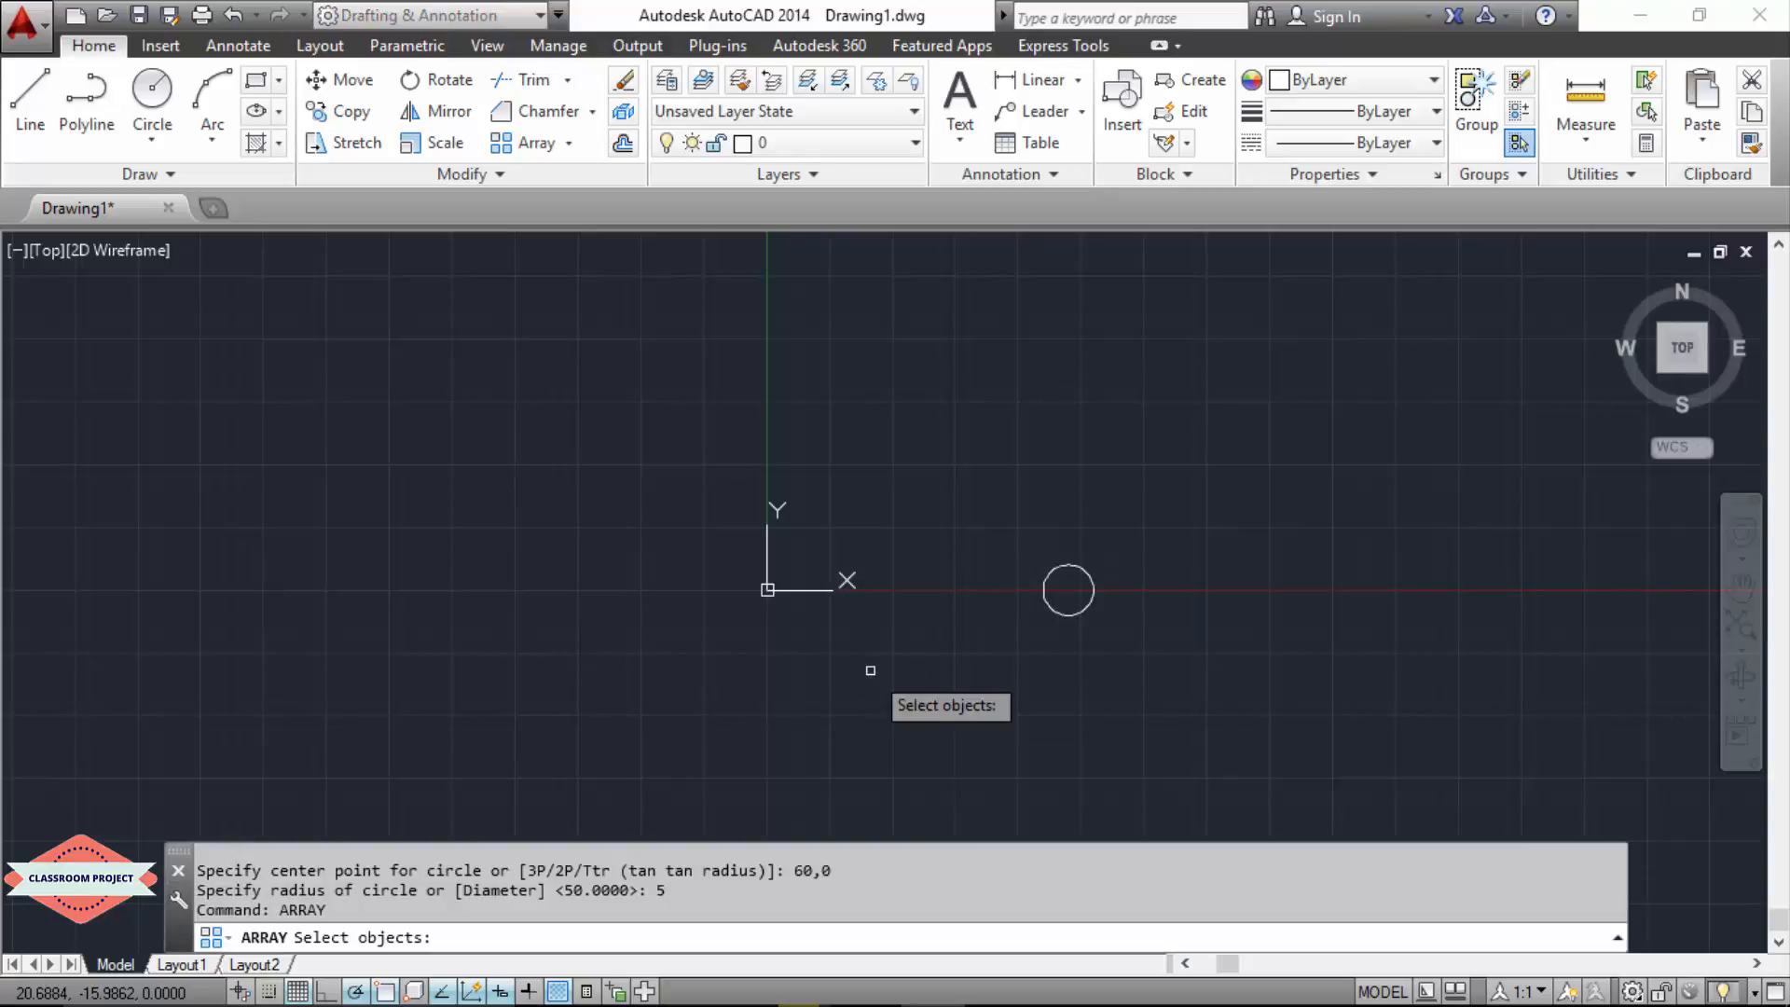
click(1048, 604)
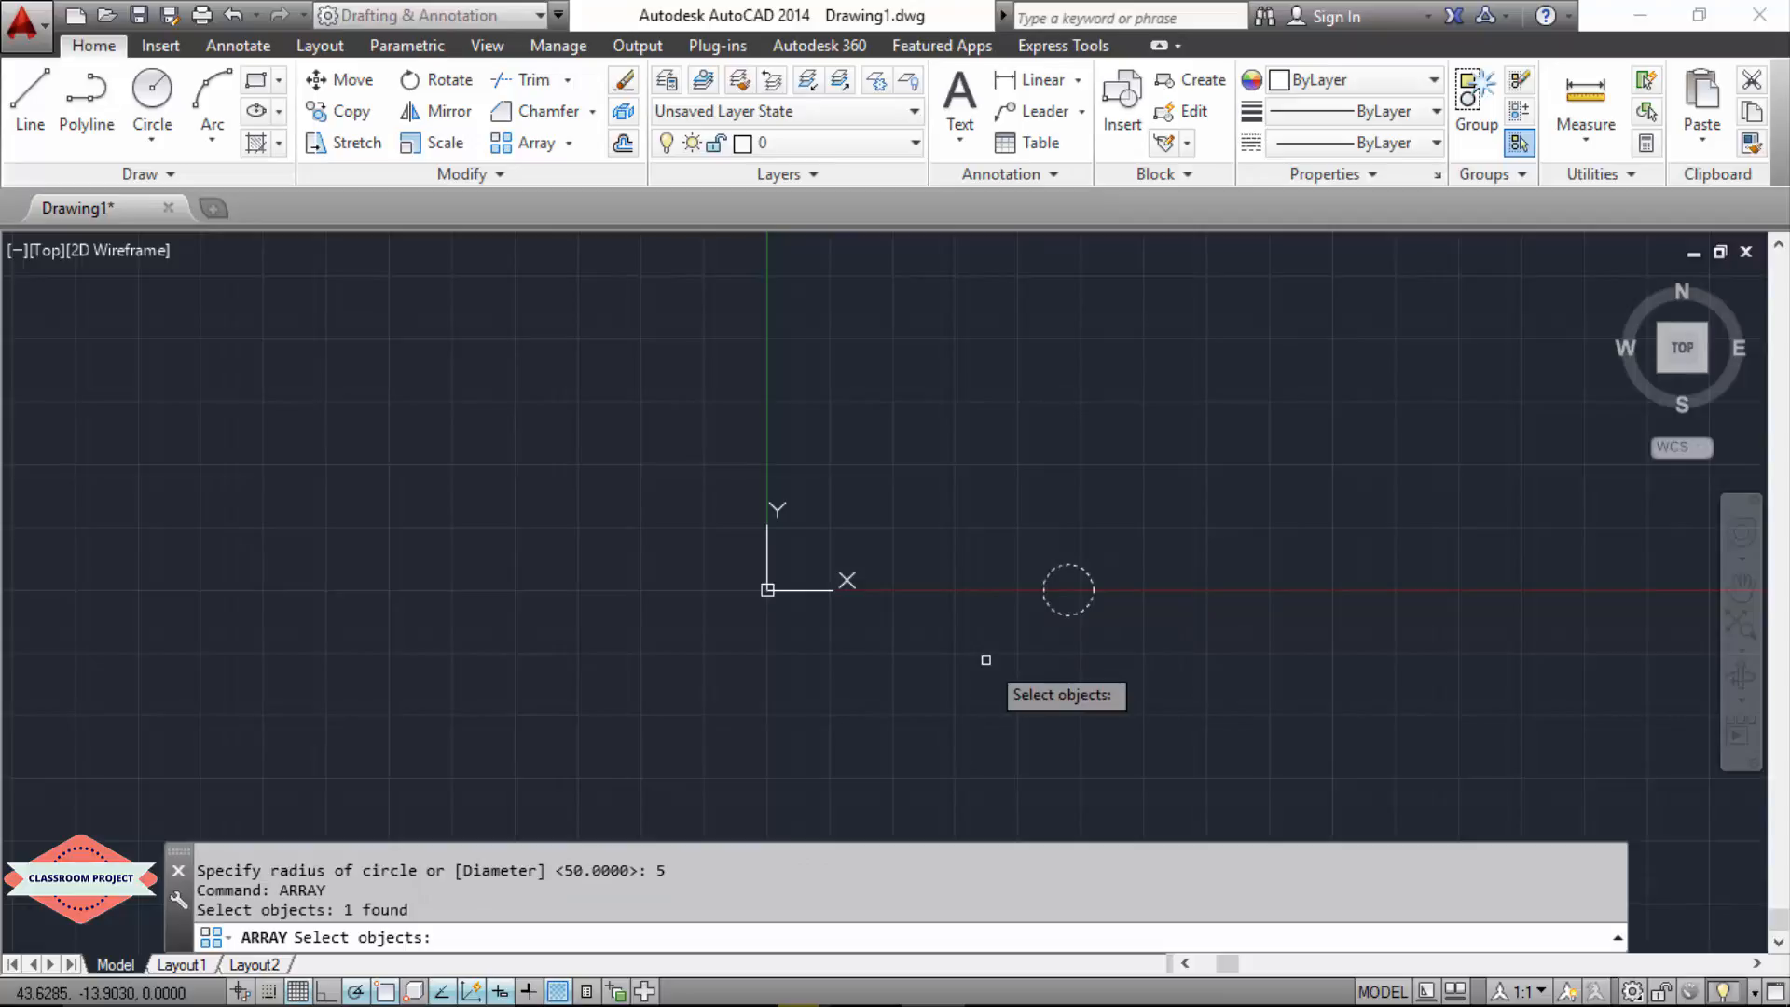
key(Return)
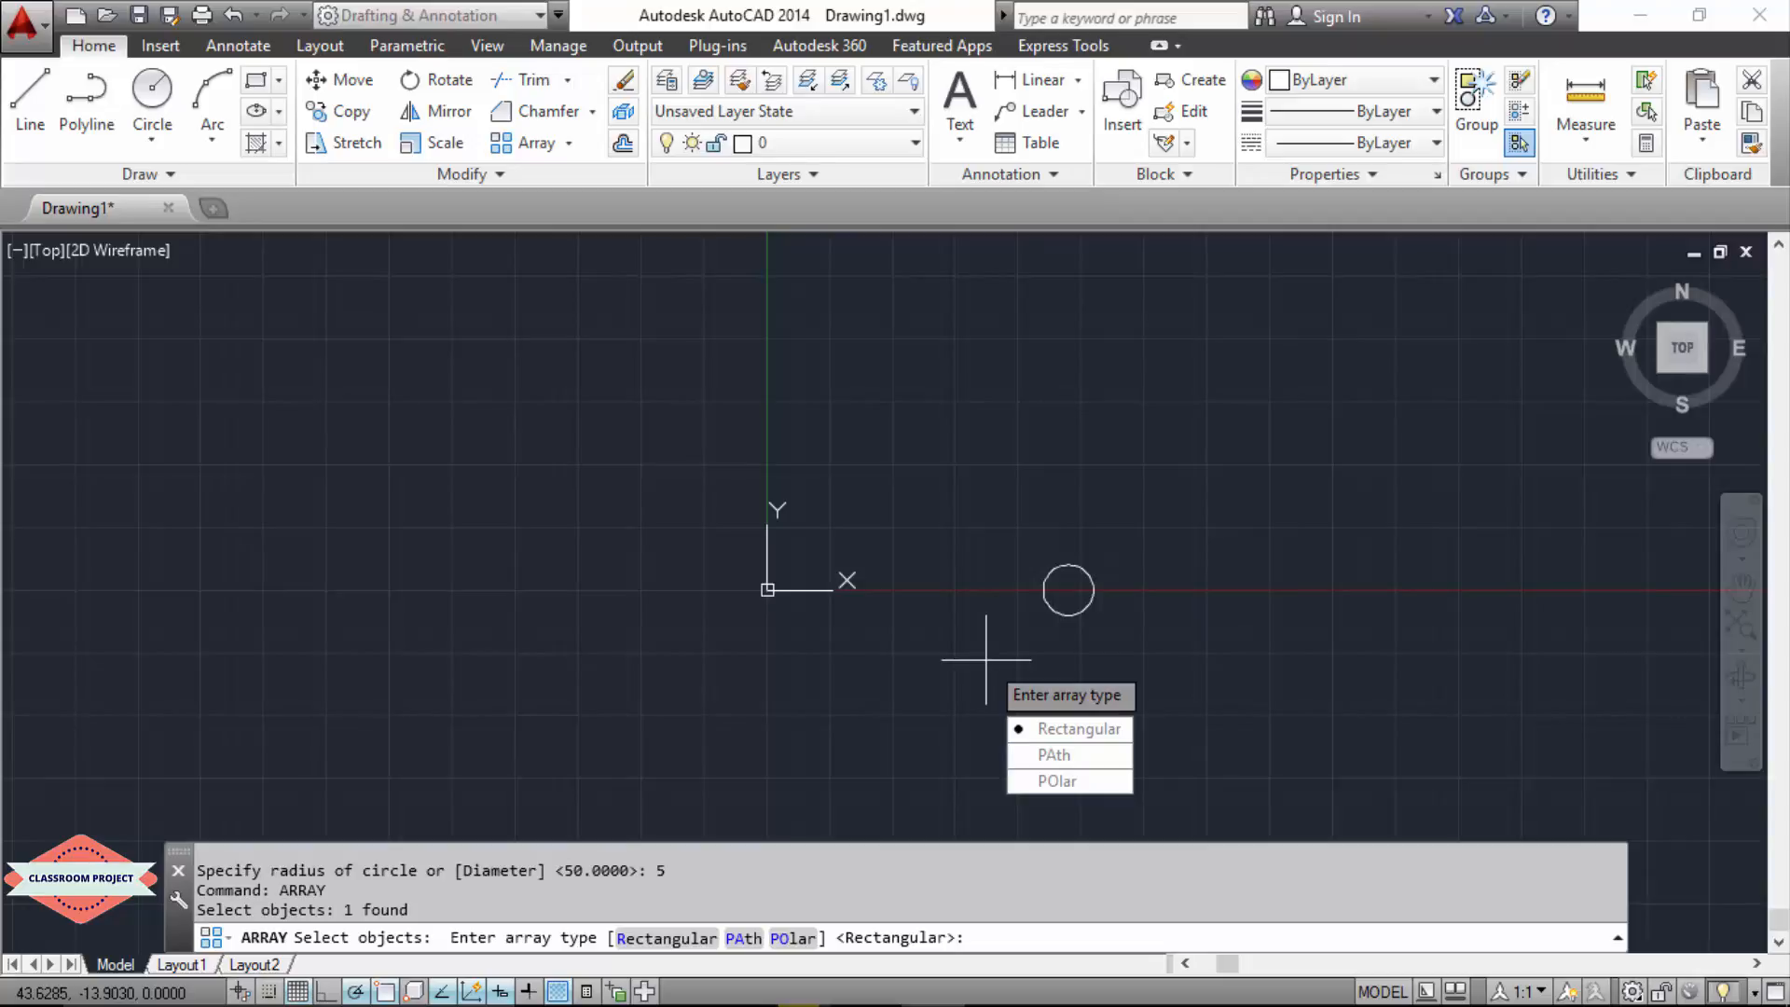
text(po)
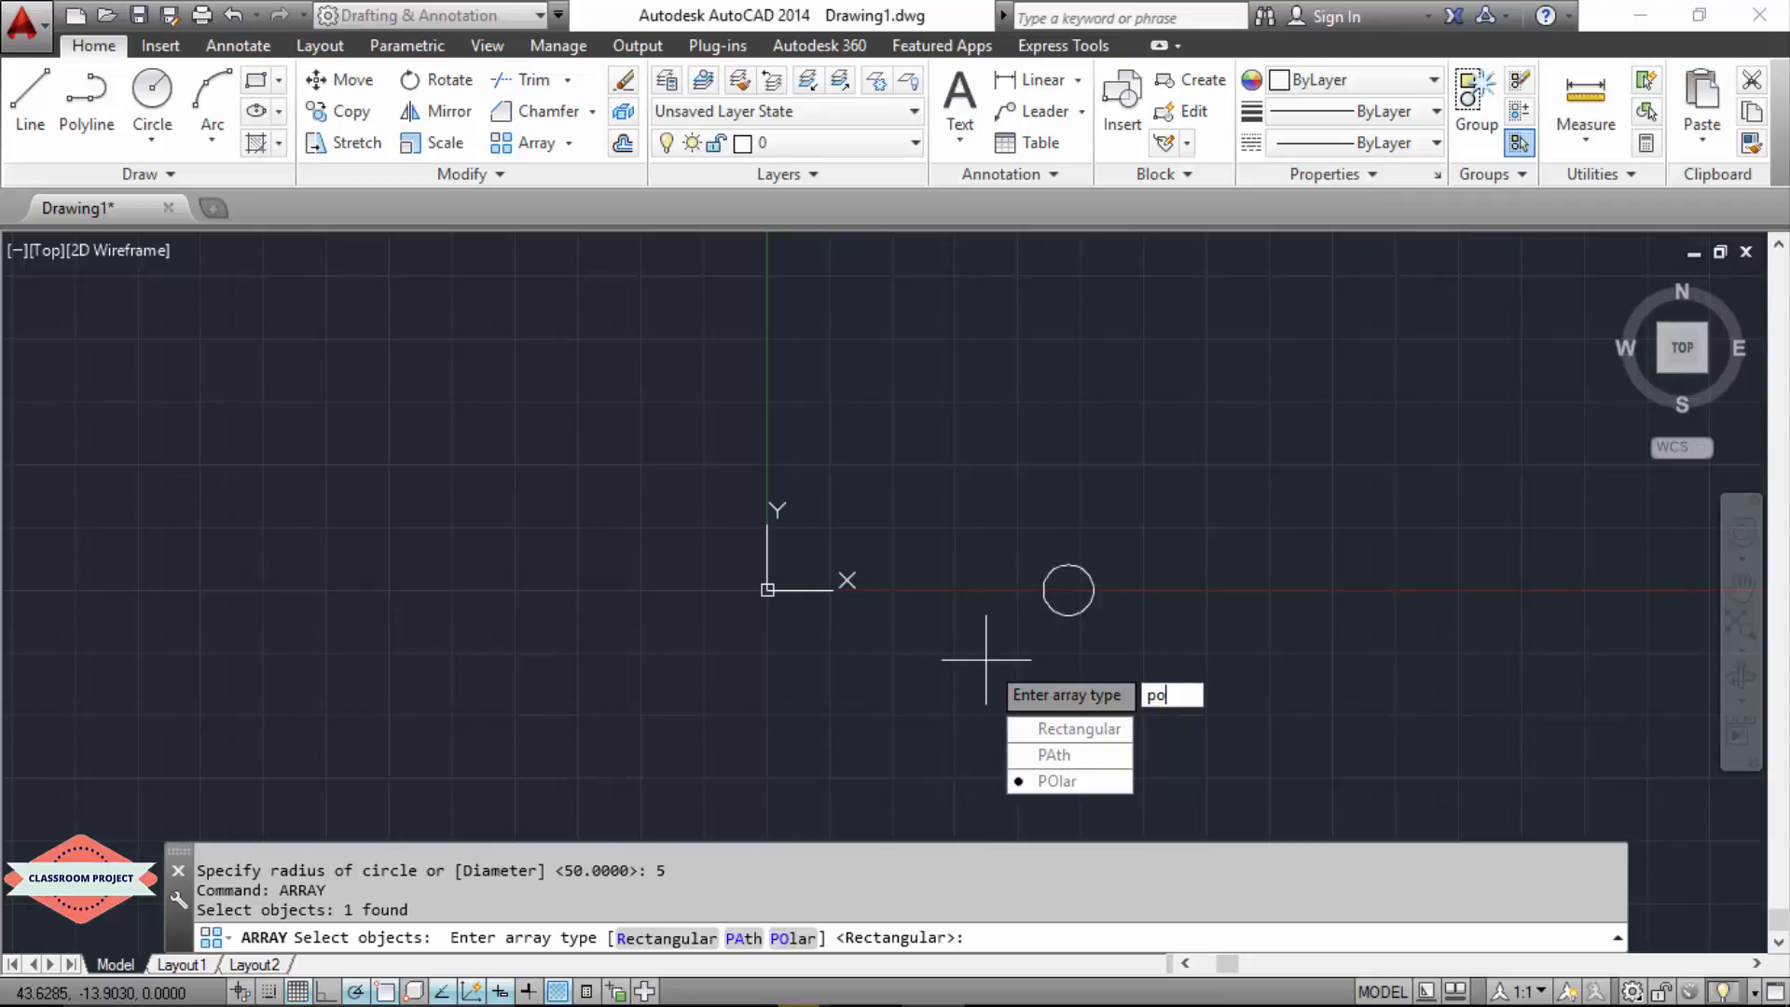
key(Return)
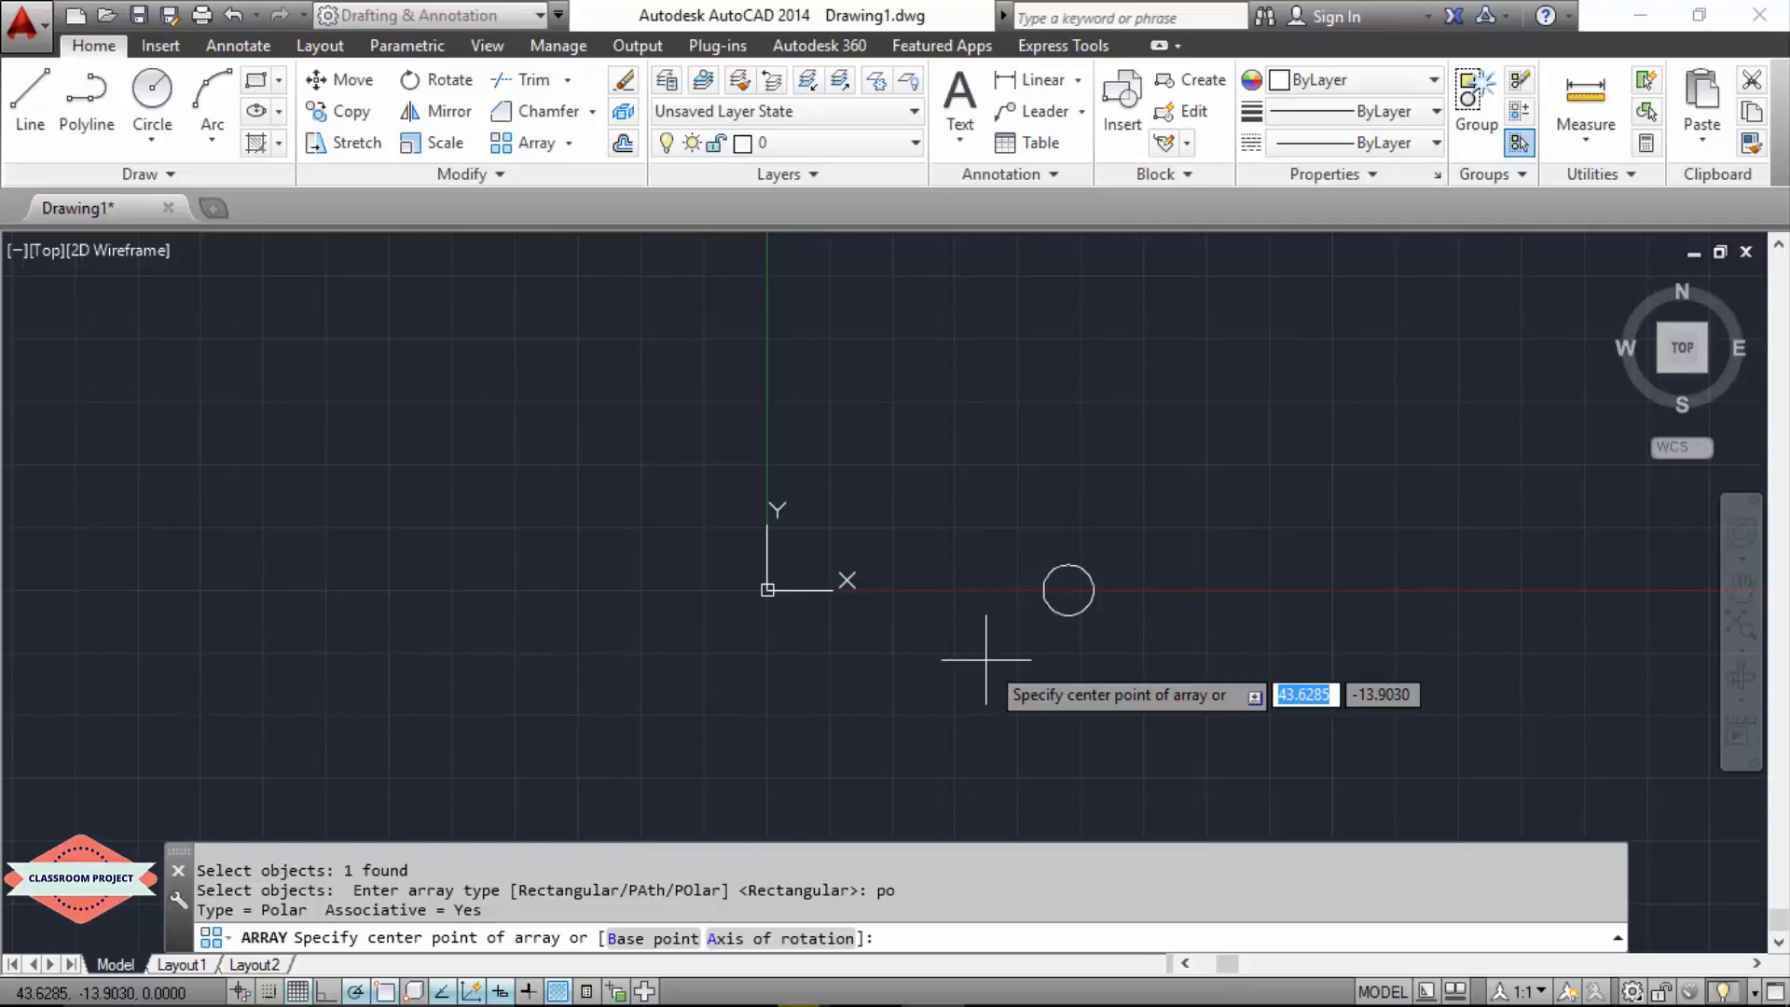
text(0,0)
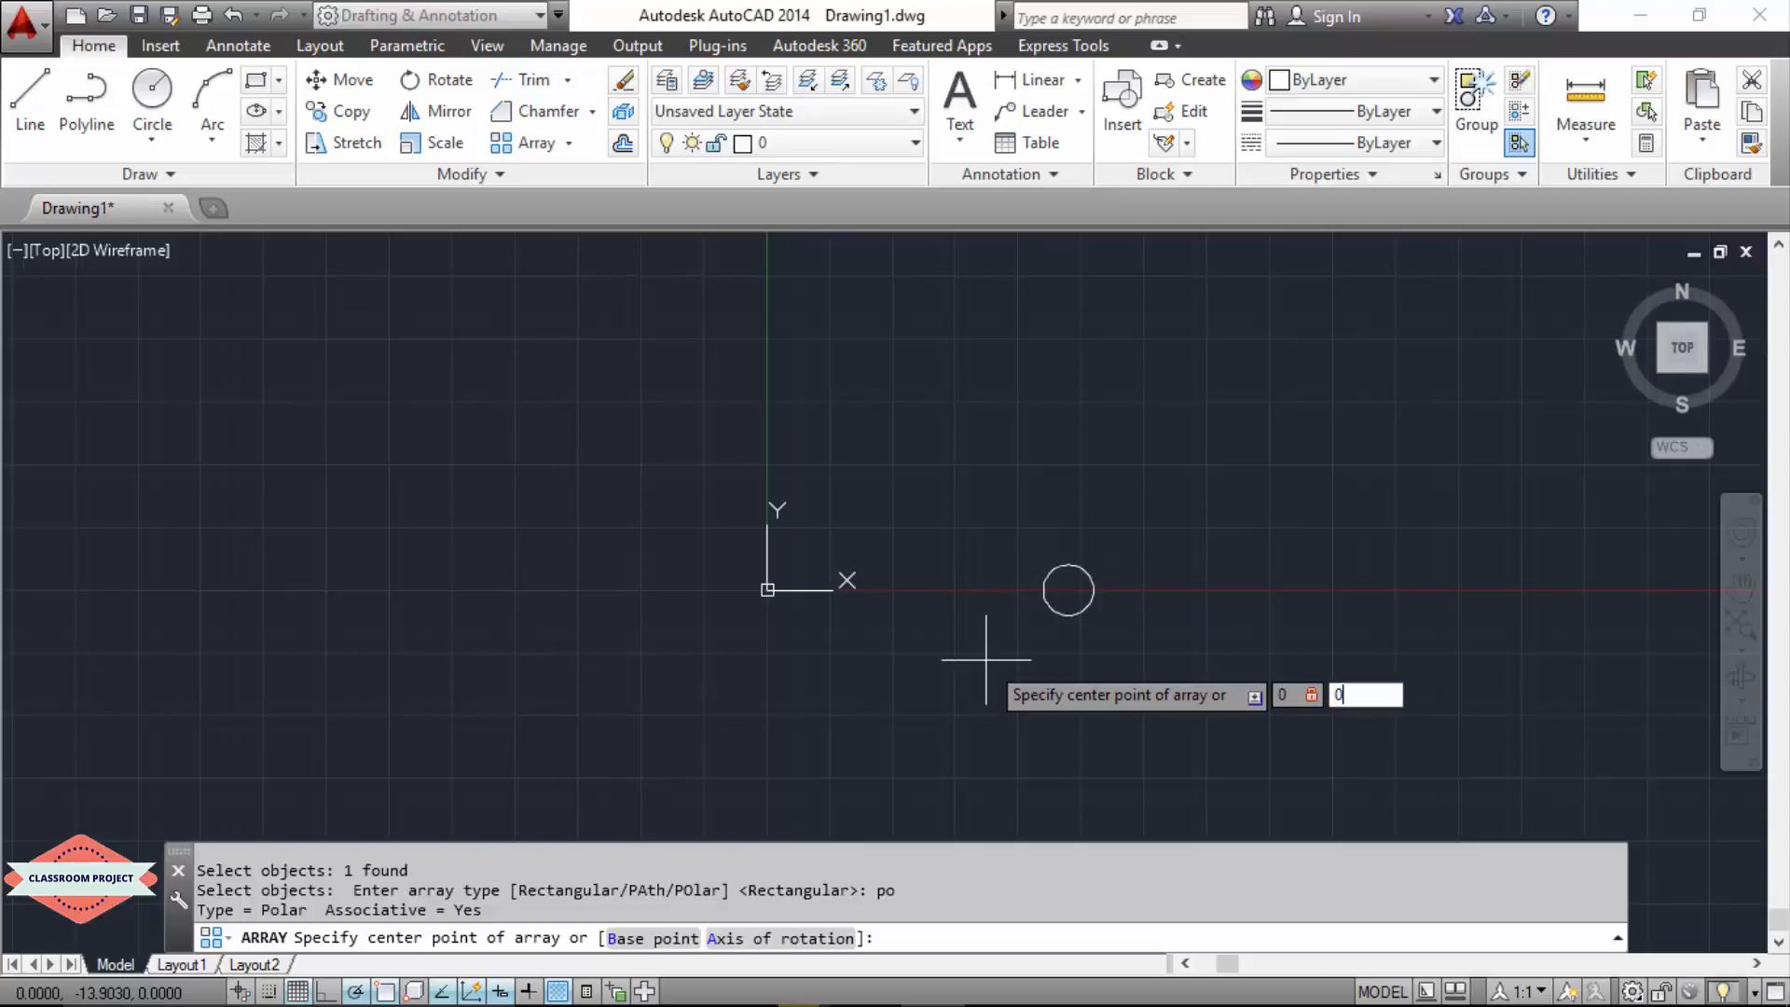
key(Return)
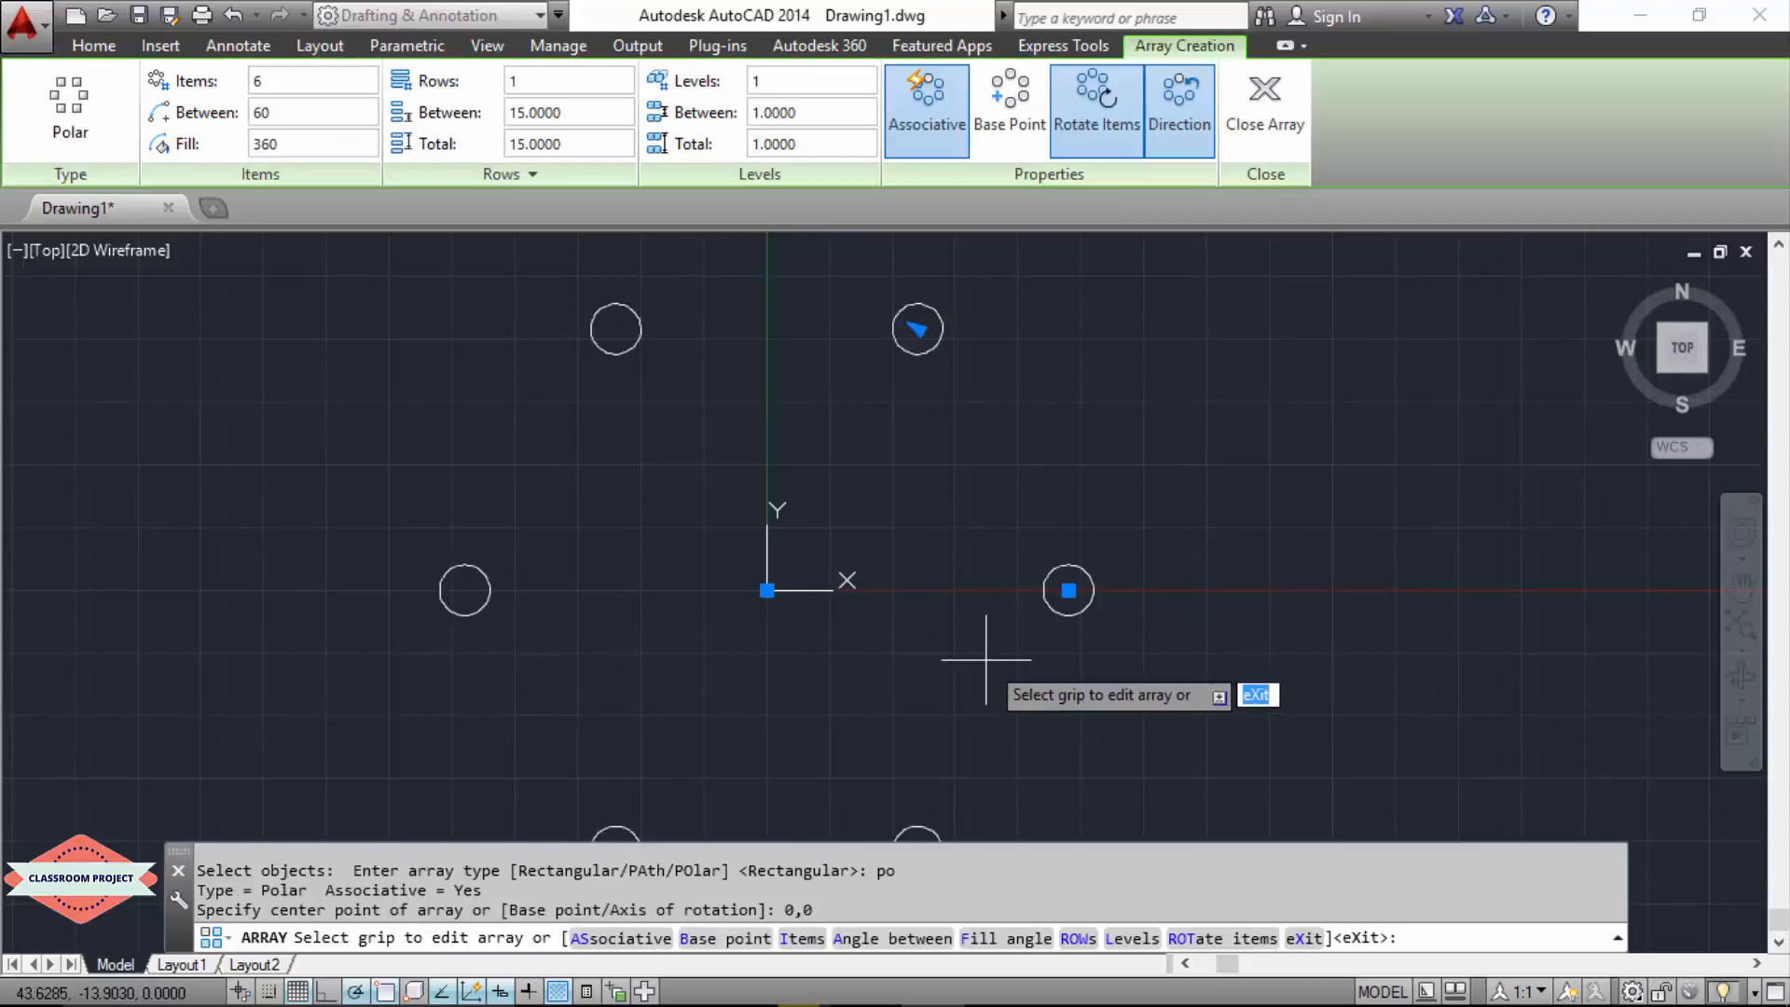
Step: Set the polar array's number of items to 30
scroll(985, 659, down, 3)
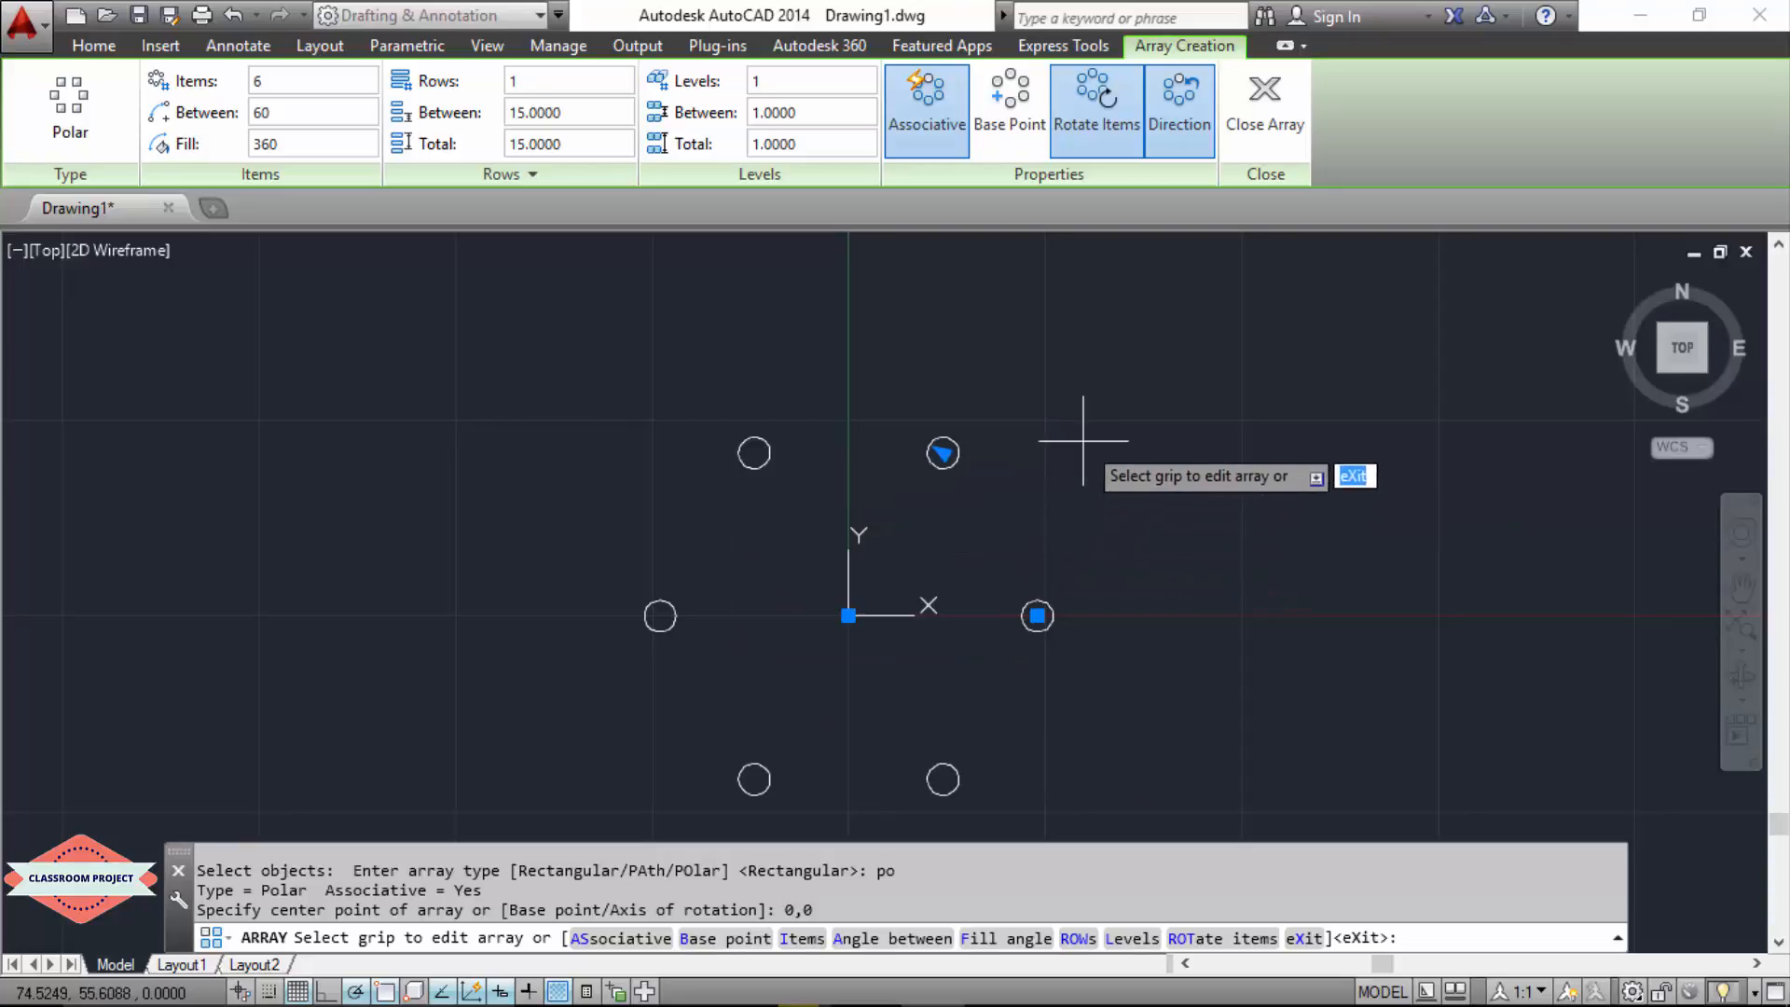
click(293, 82)
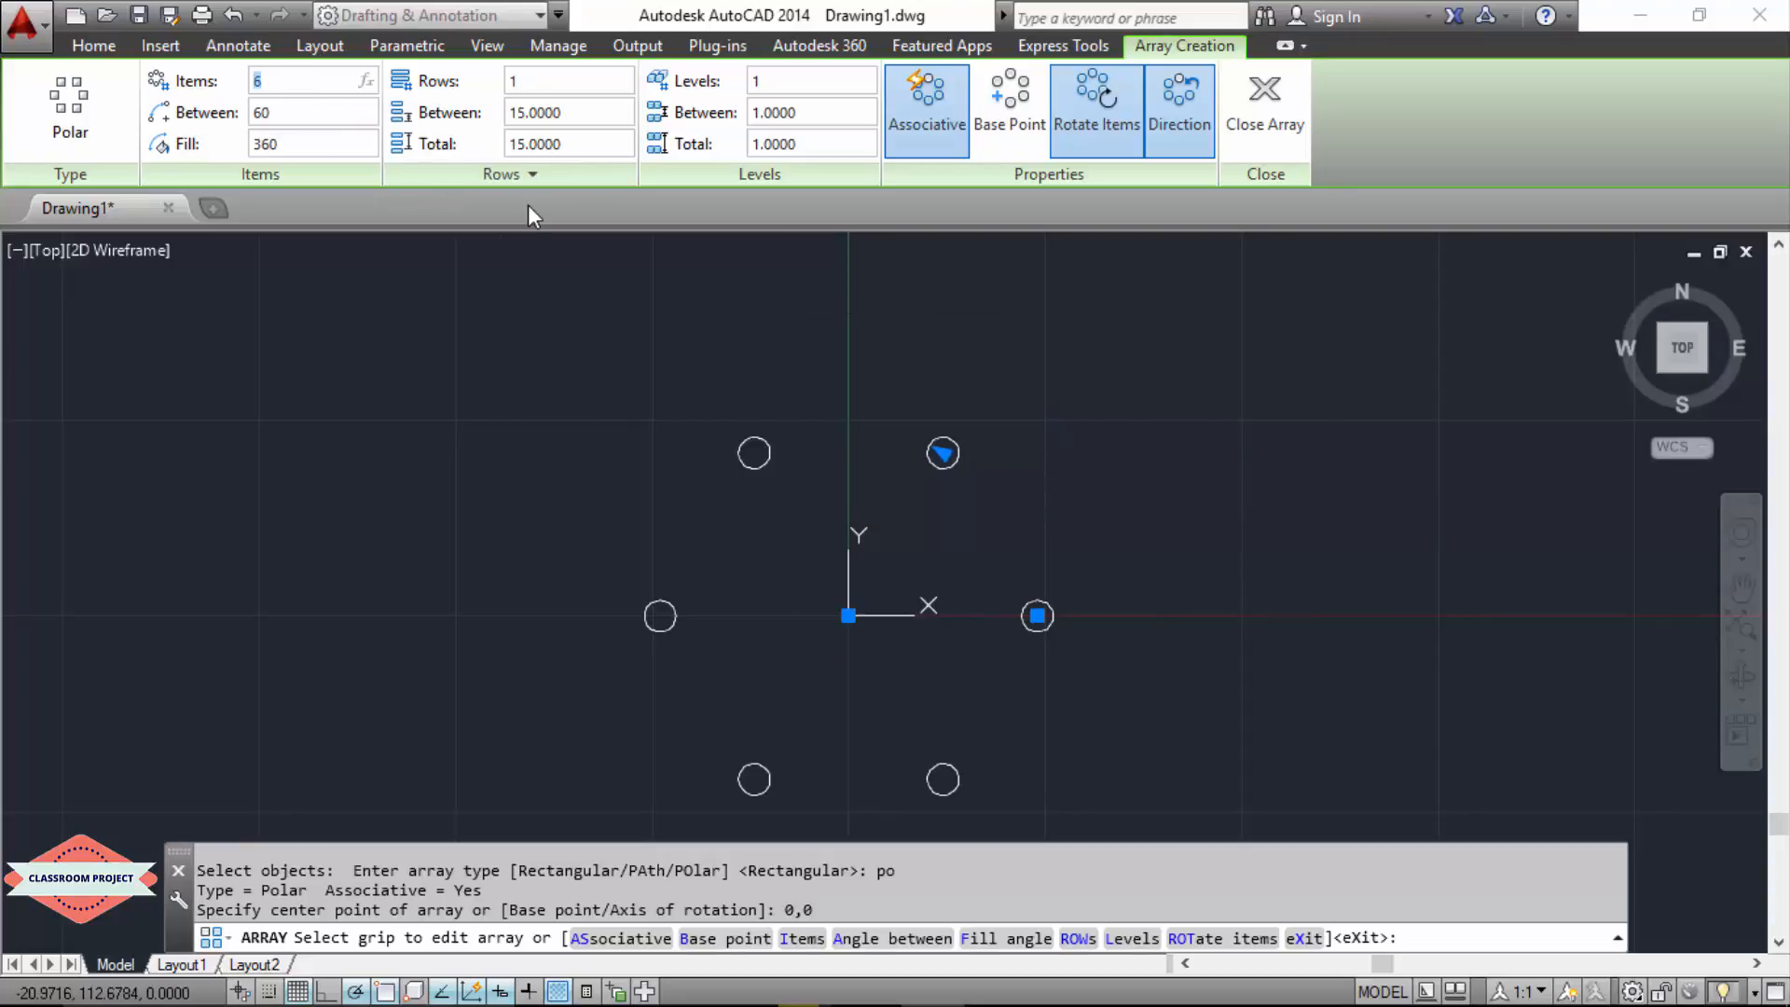
text(30)
key(Return)
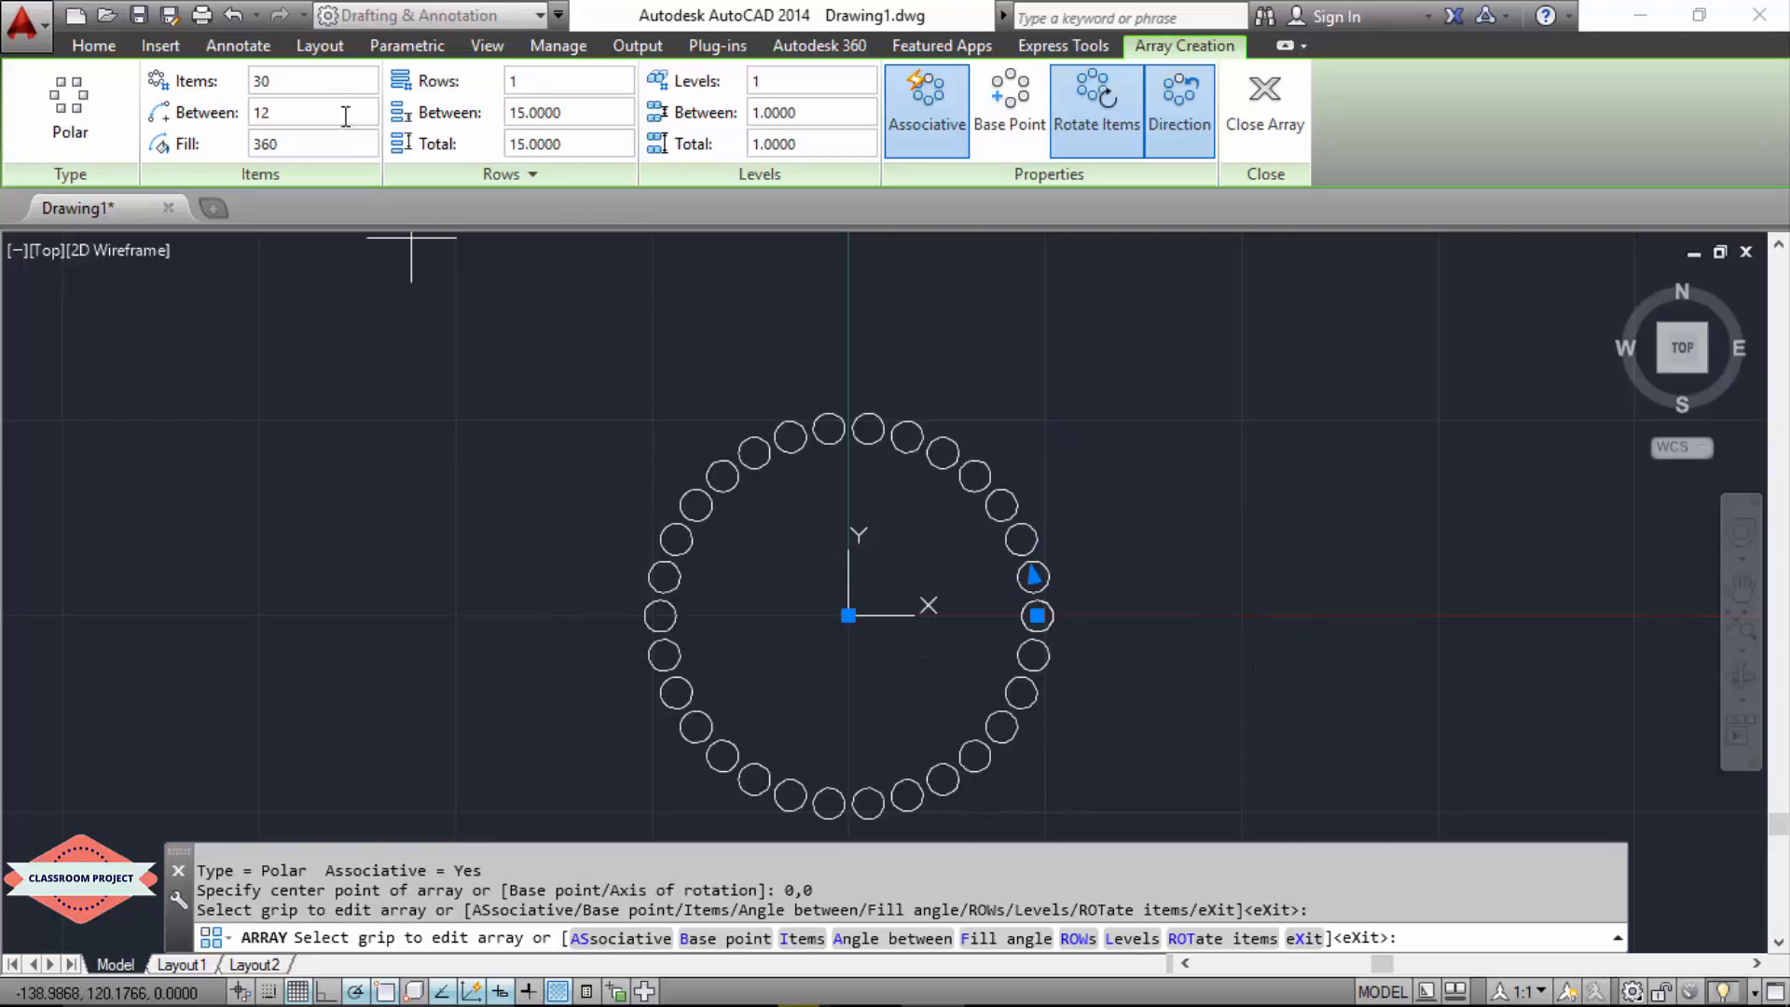
Step: Set the polar array's fill angle to 180 degrees
click(304, 147)
drag(305, 146, 248, 147)
text(180)
key(Return)
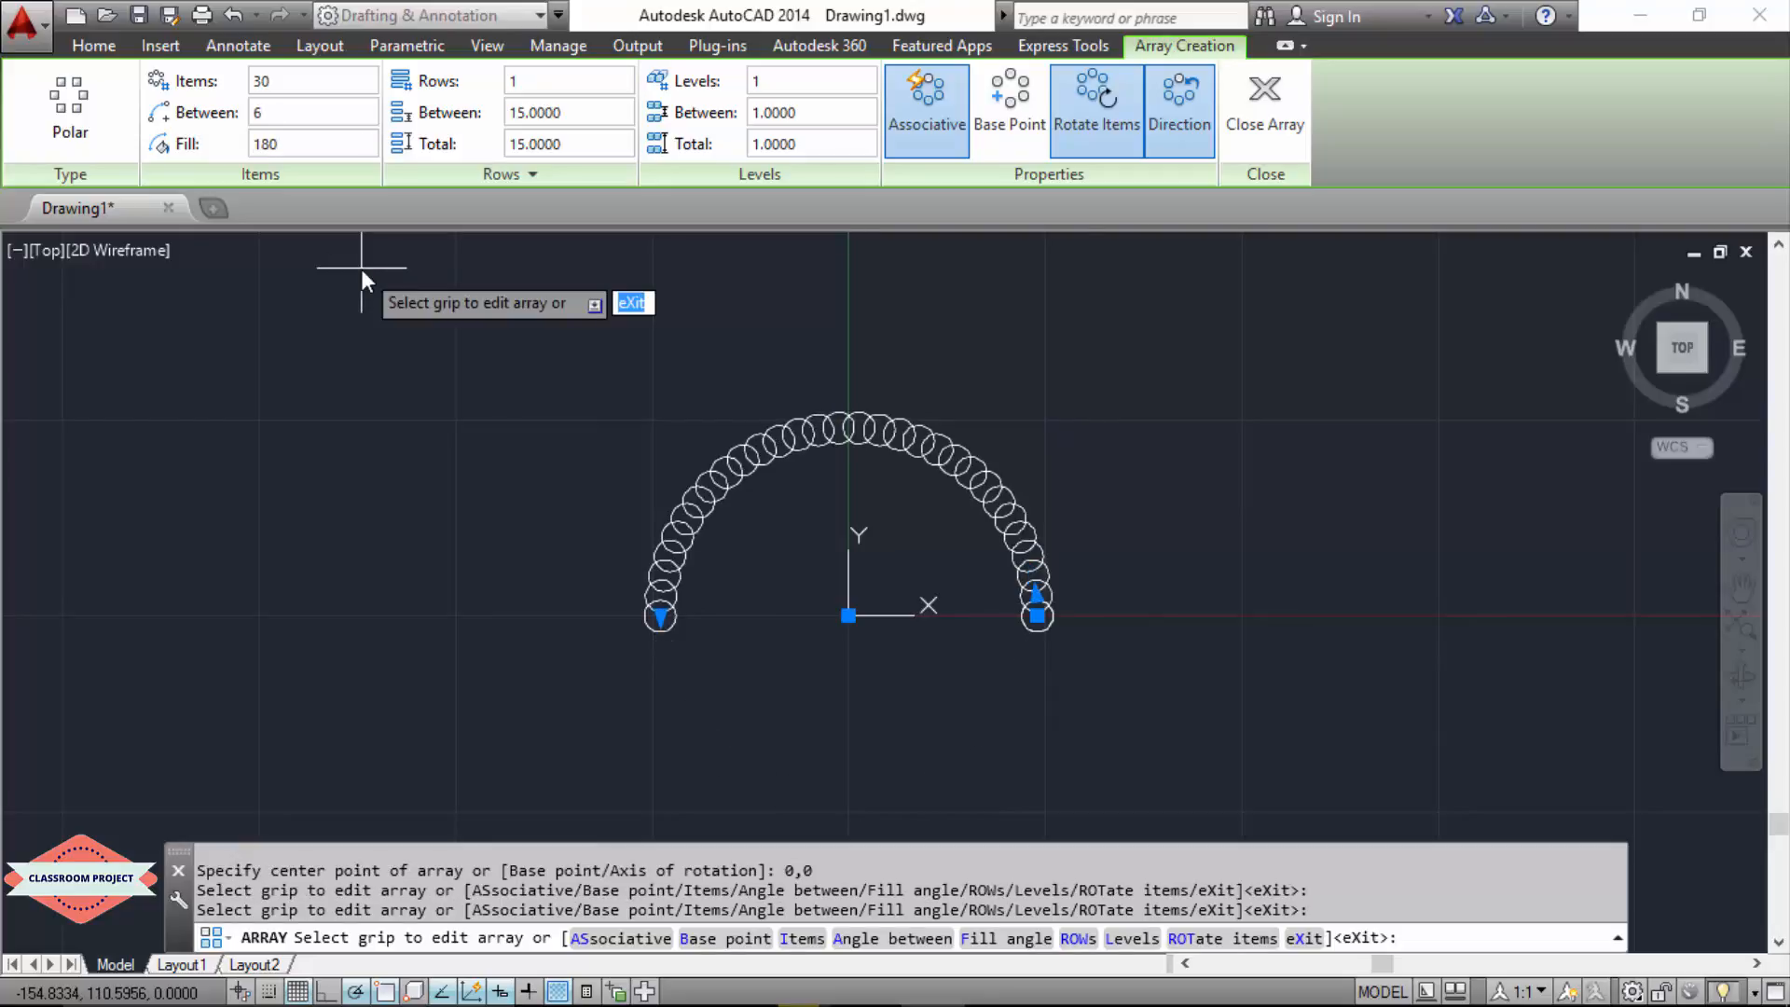
Step: Set the number of items in the half-circle array to 20
click(305, 81)
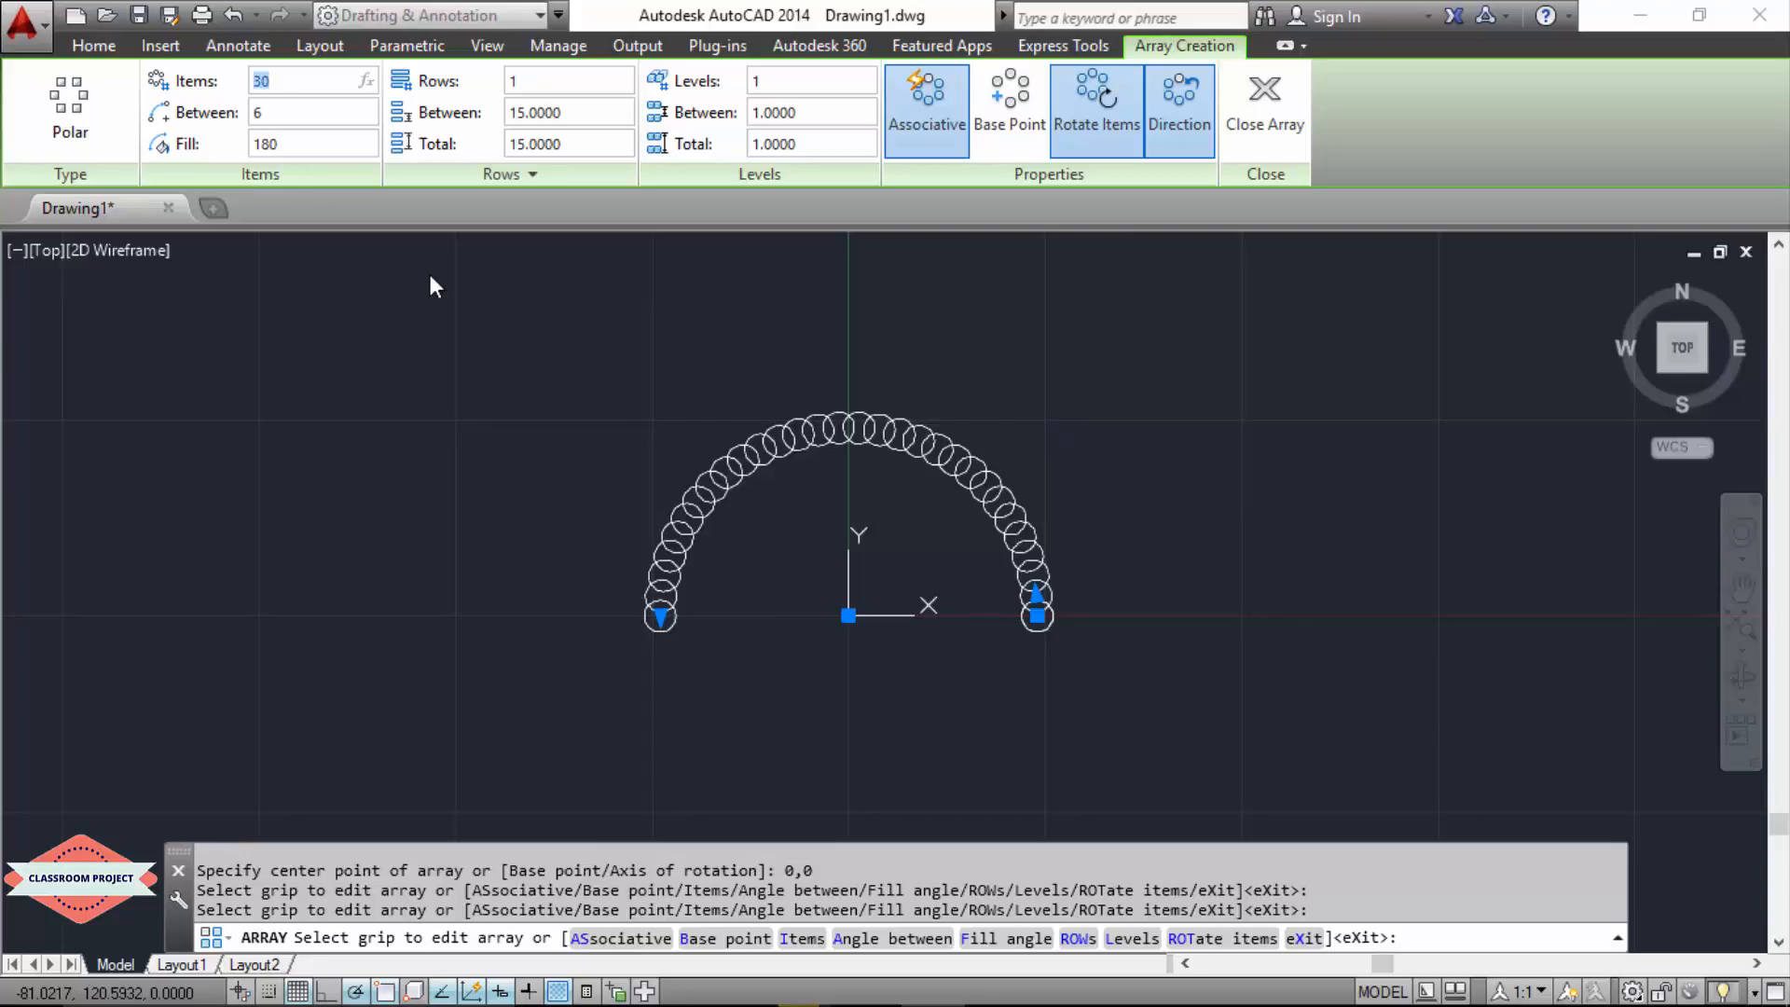
text(20)
key(Return)
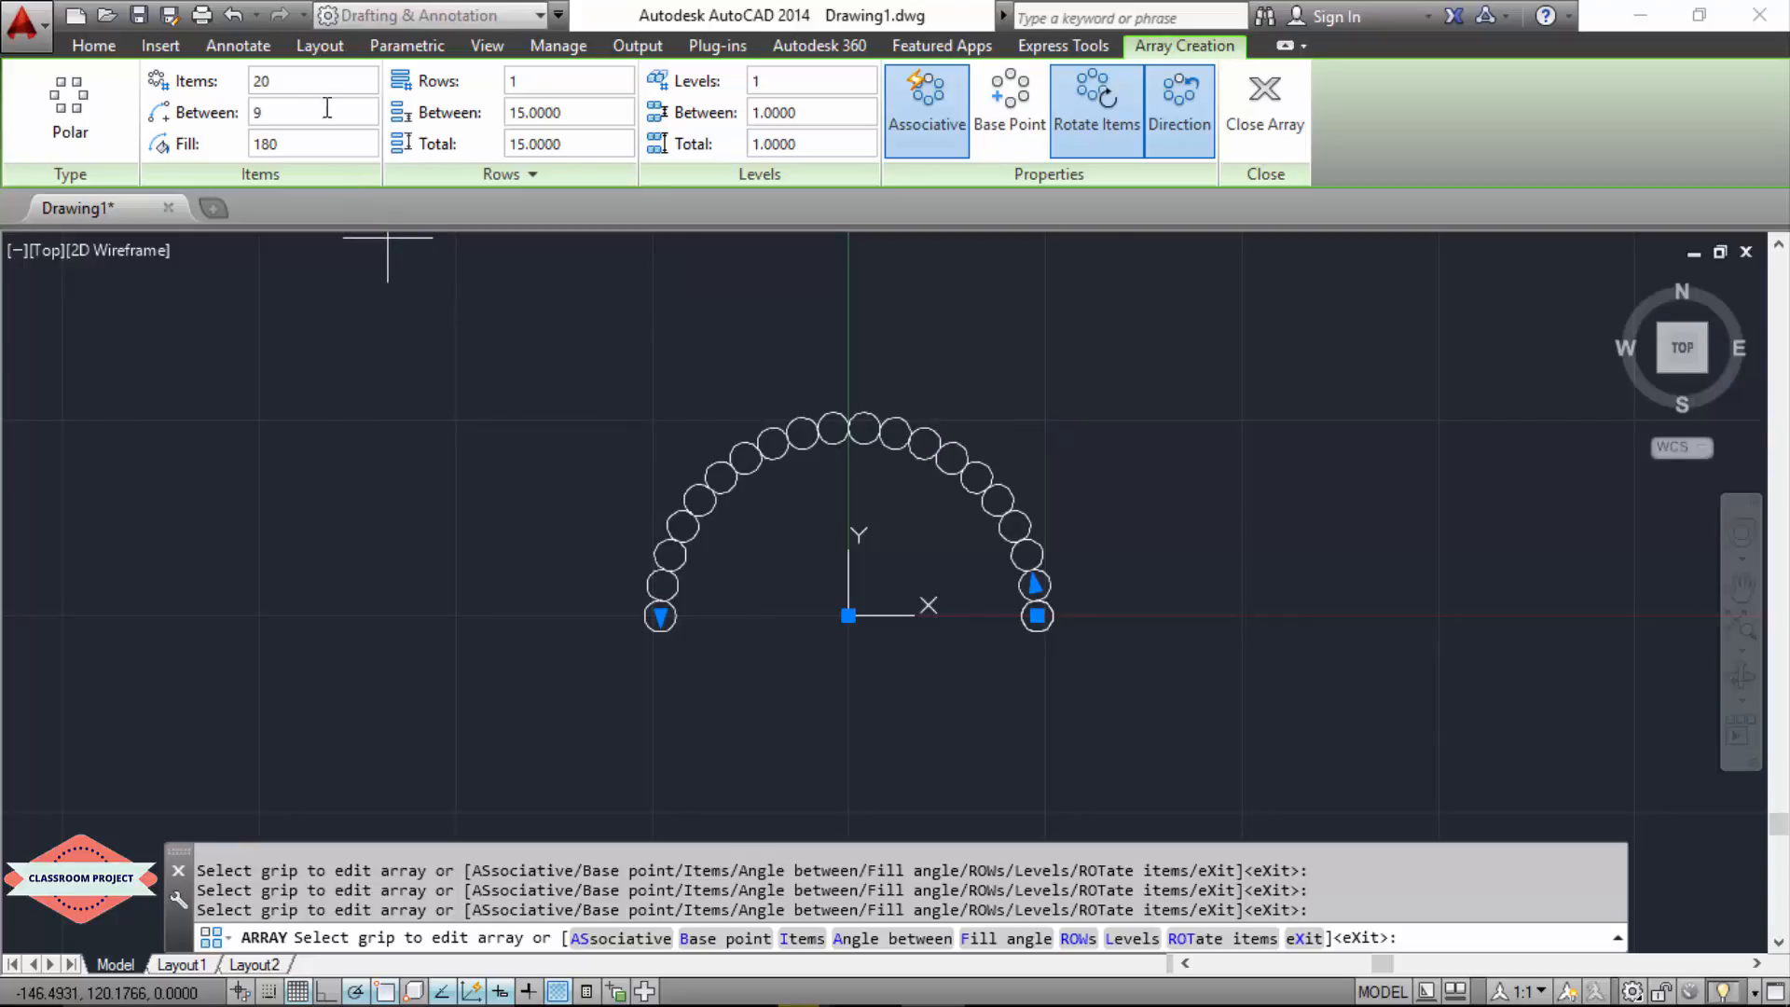
Step: Set the polar array to 10 items with a fill angle of 270 degrees and finish the array
drag(272, 83, 215, 103)
text(10)
key(Return)
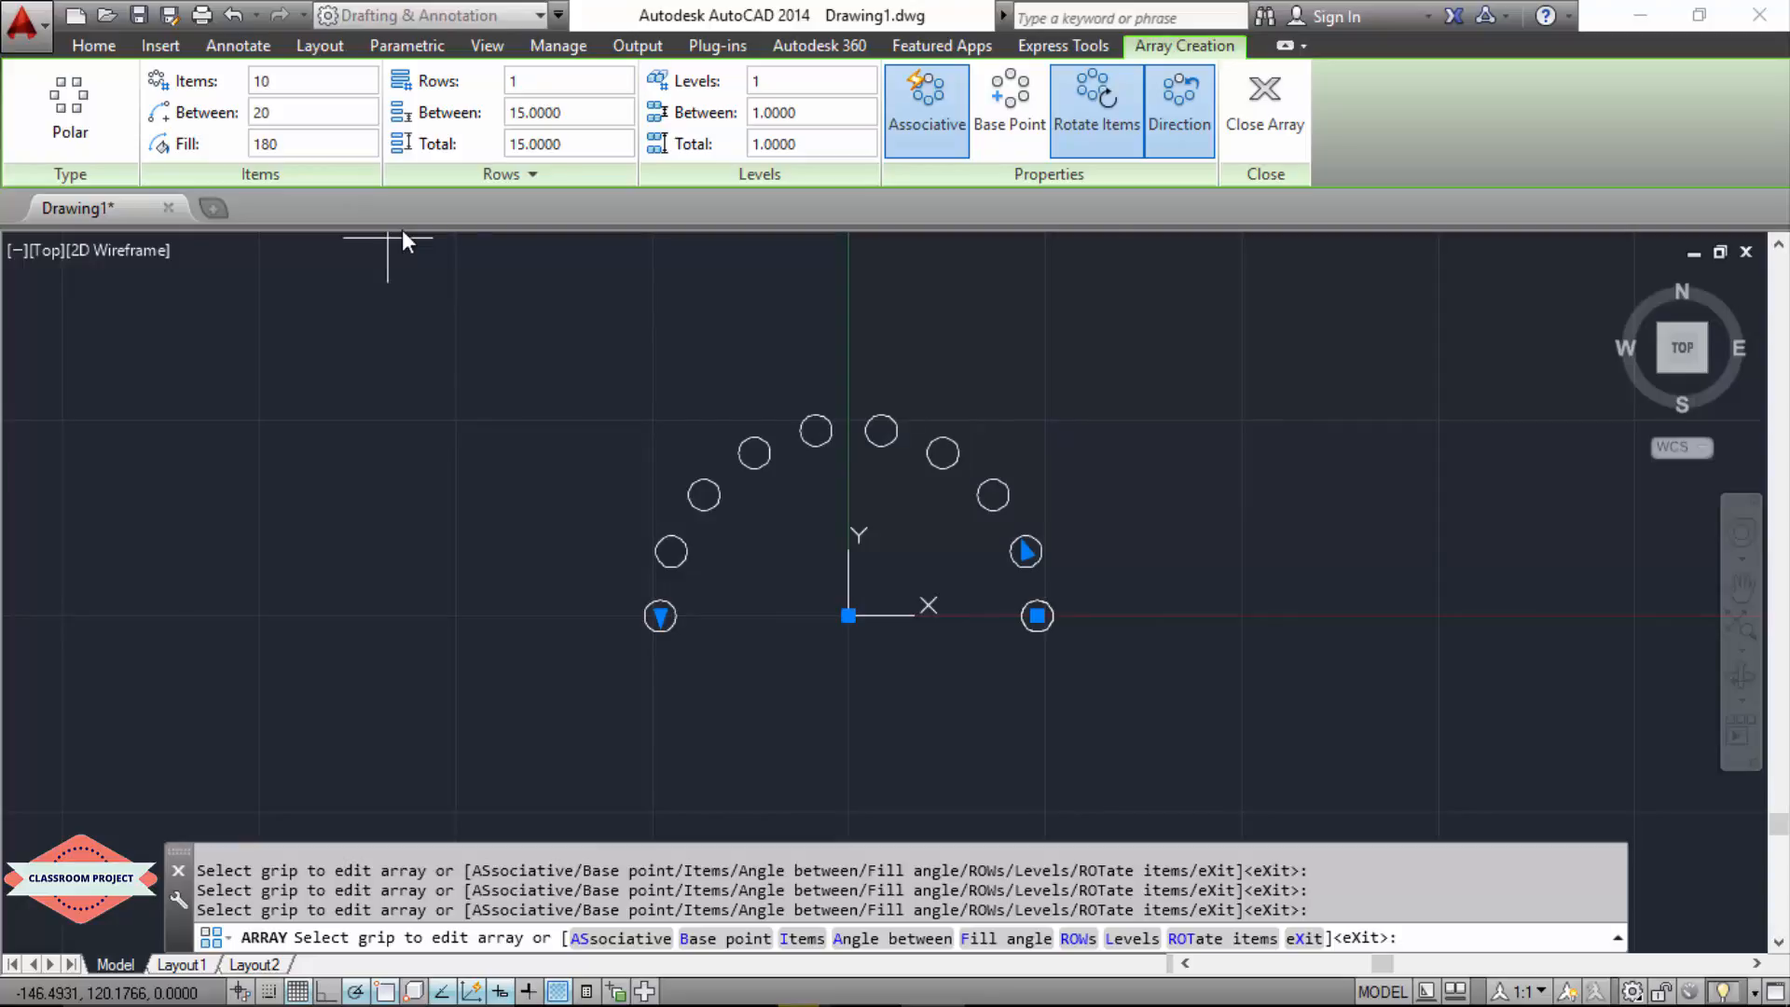
click(266, 144)
text(270)
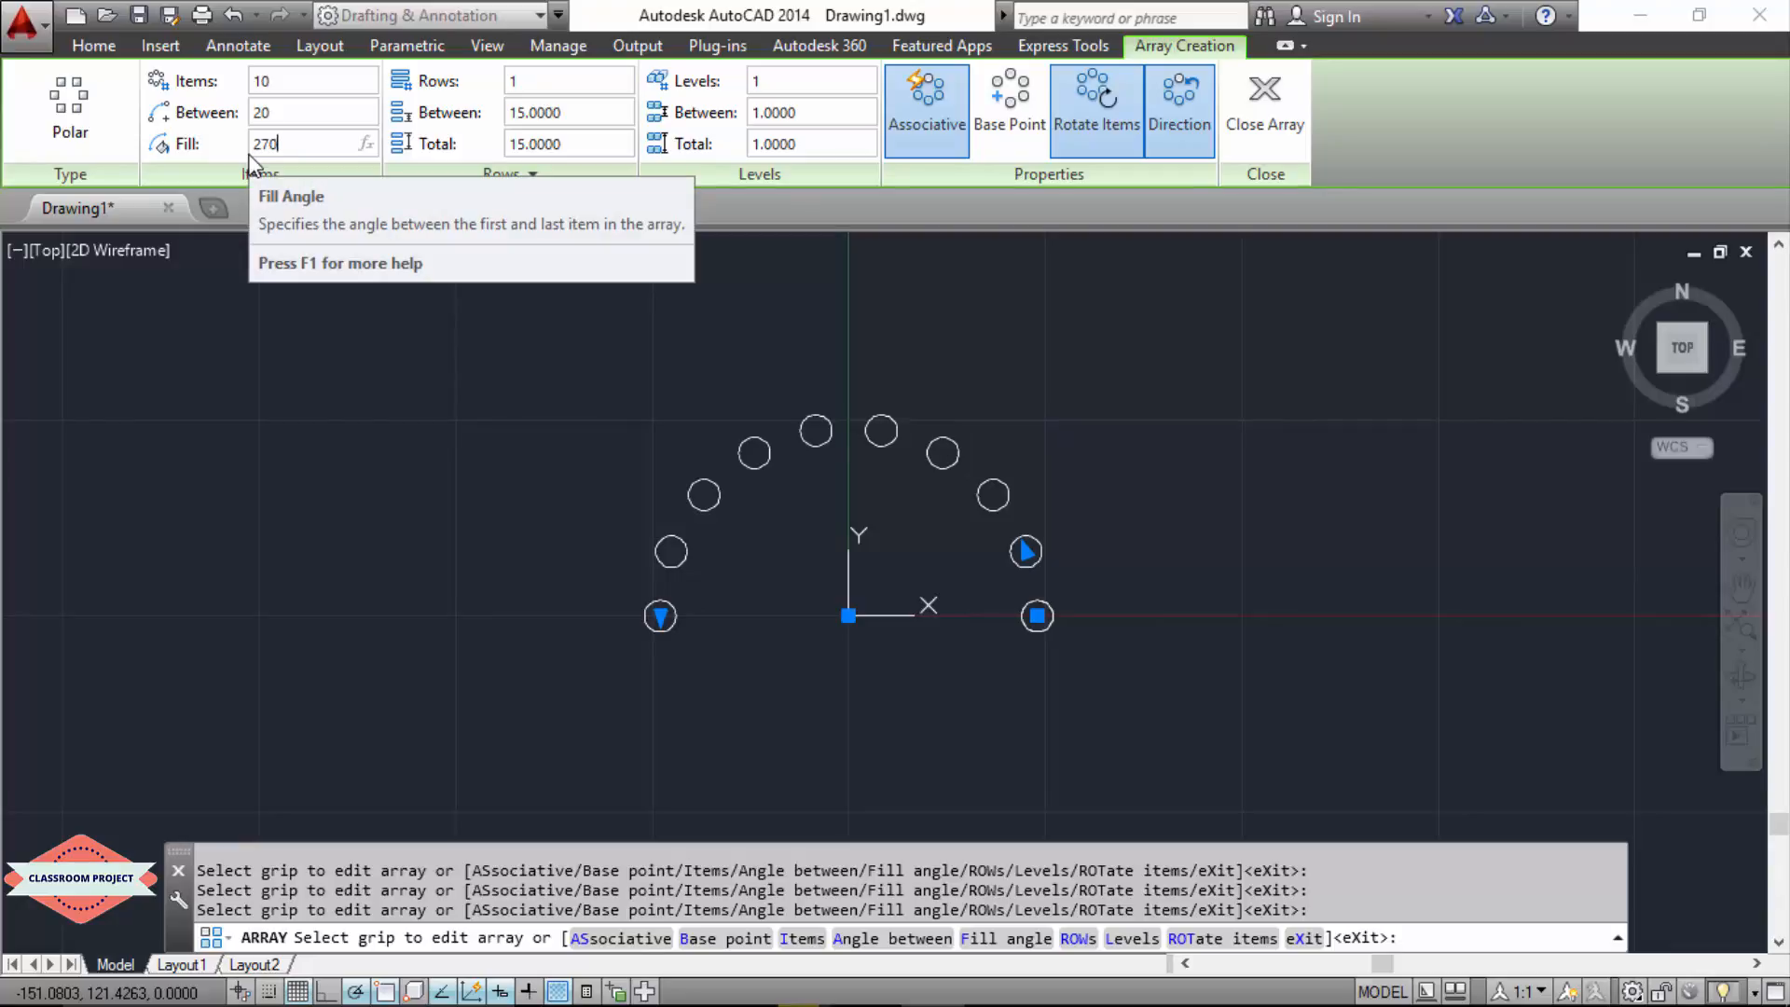
key(Return)
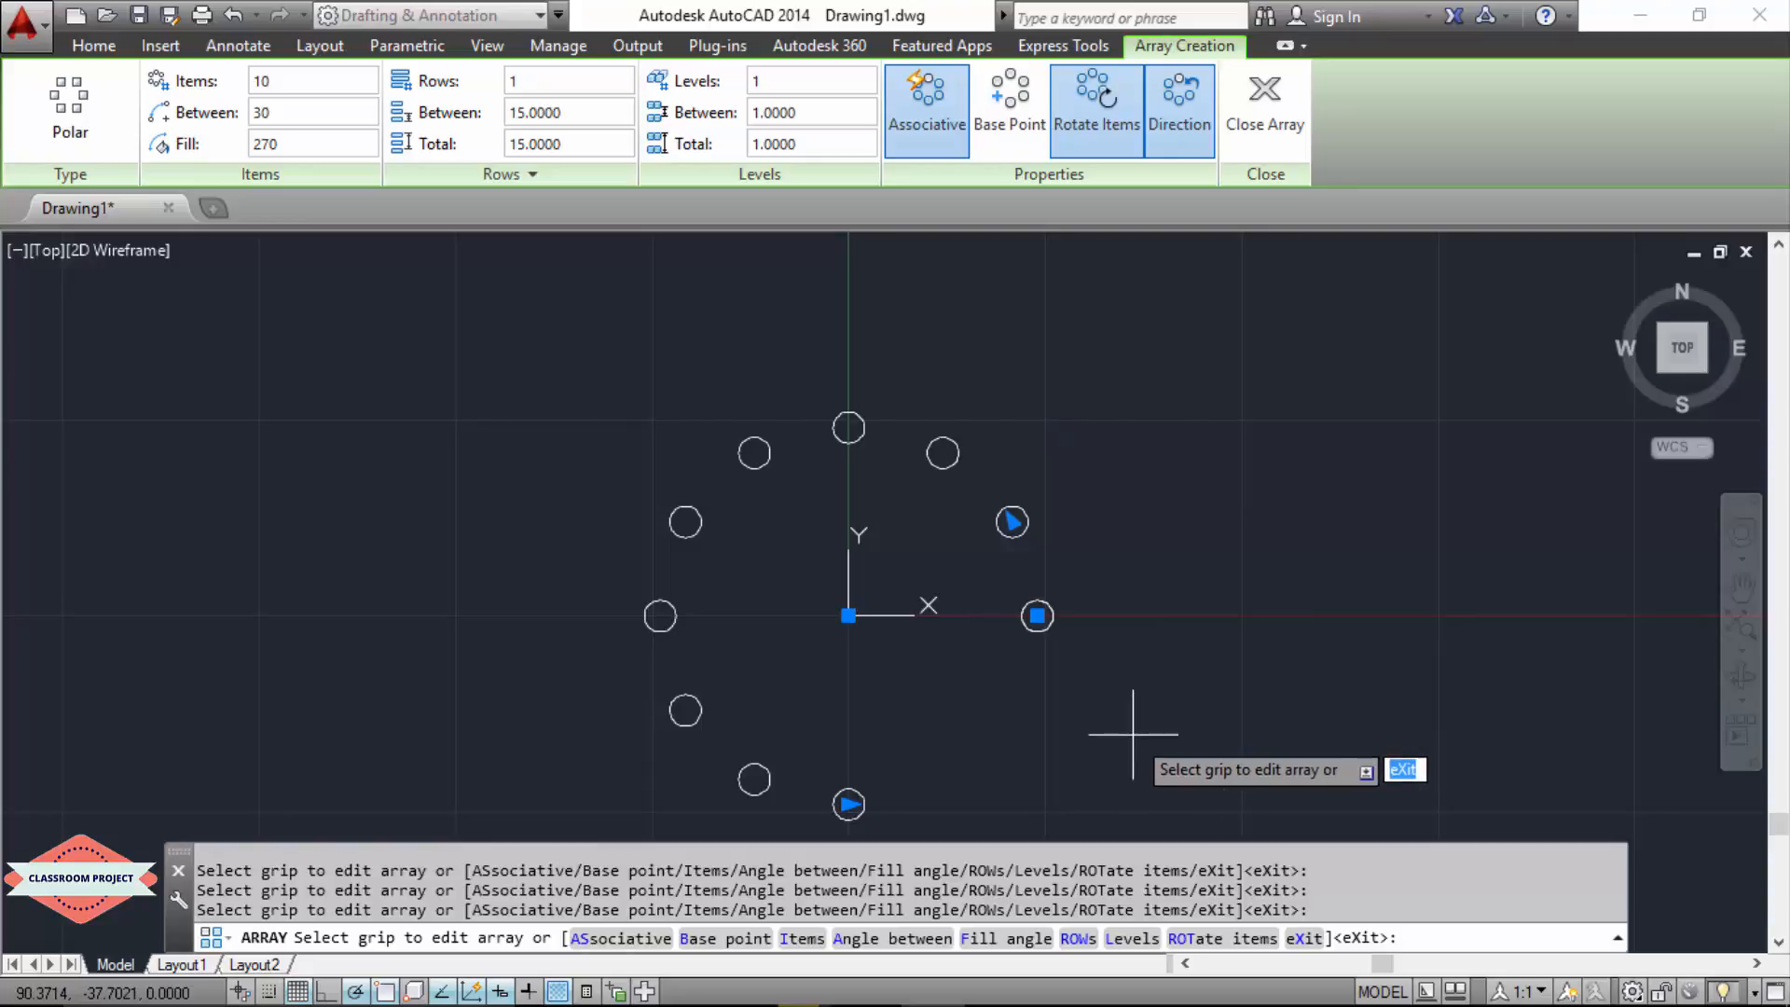
key(Escape)
click(1193, 426)
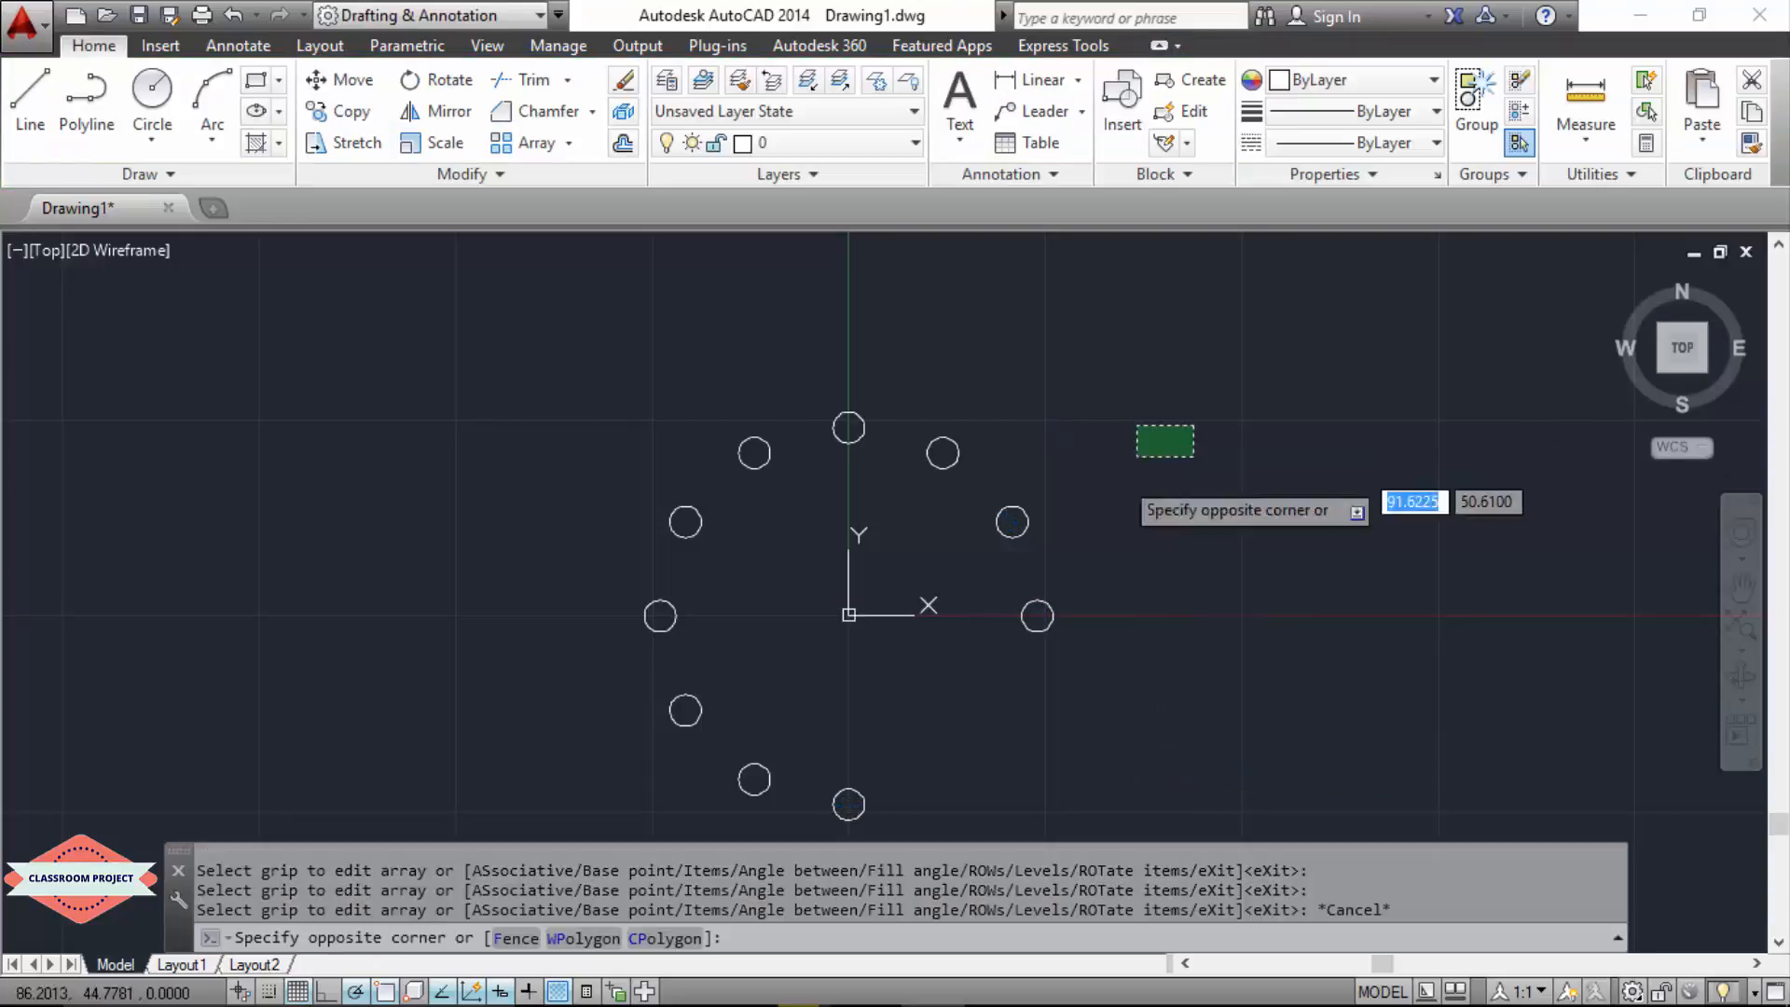
key(Escape)
click(1115, 455)
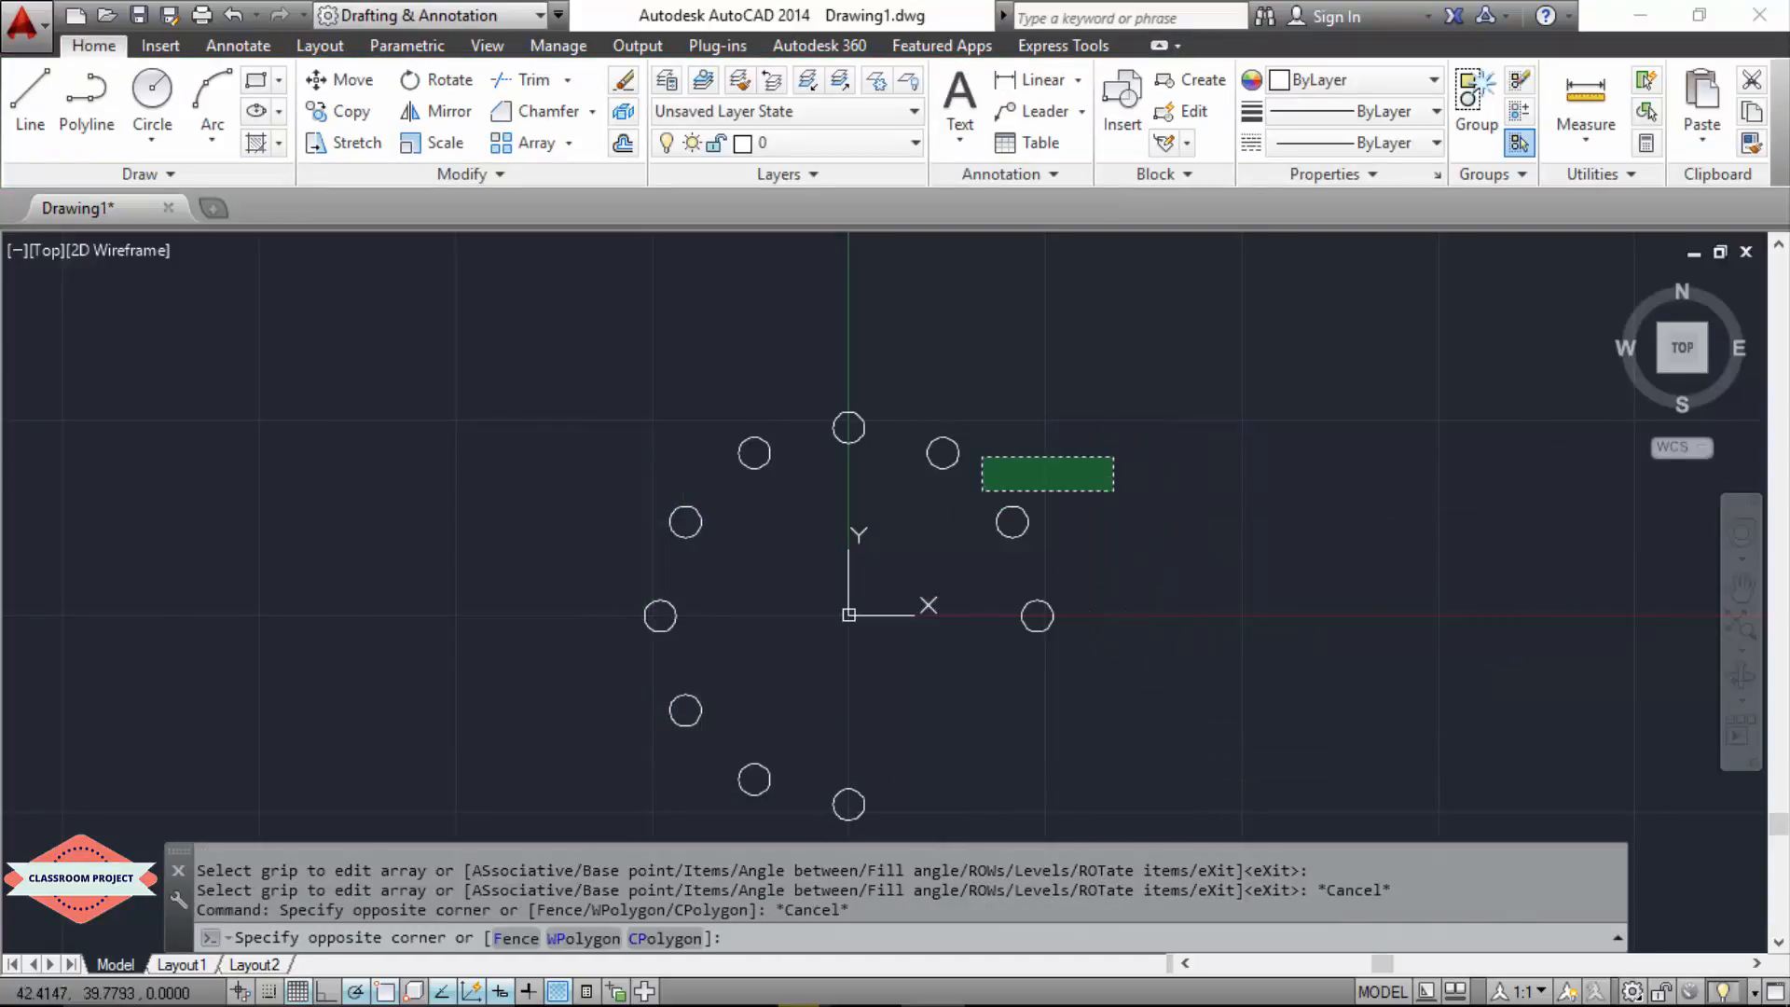
click(858, 528)
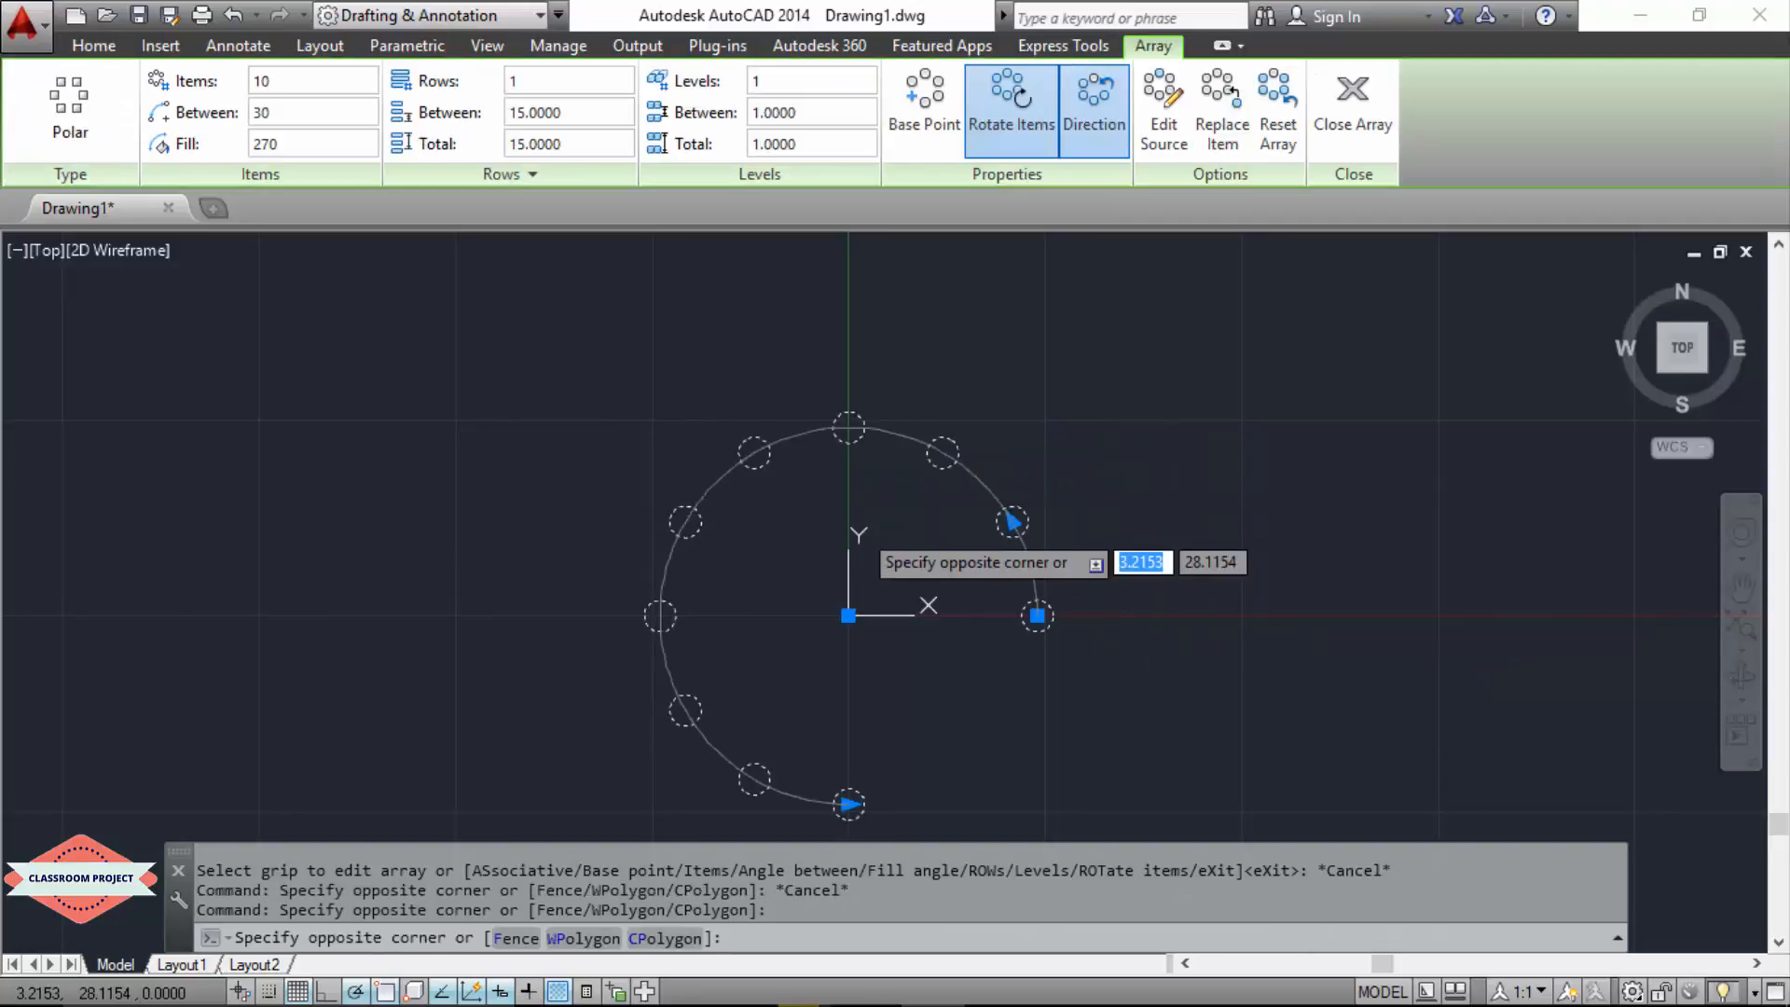
key(Escape)
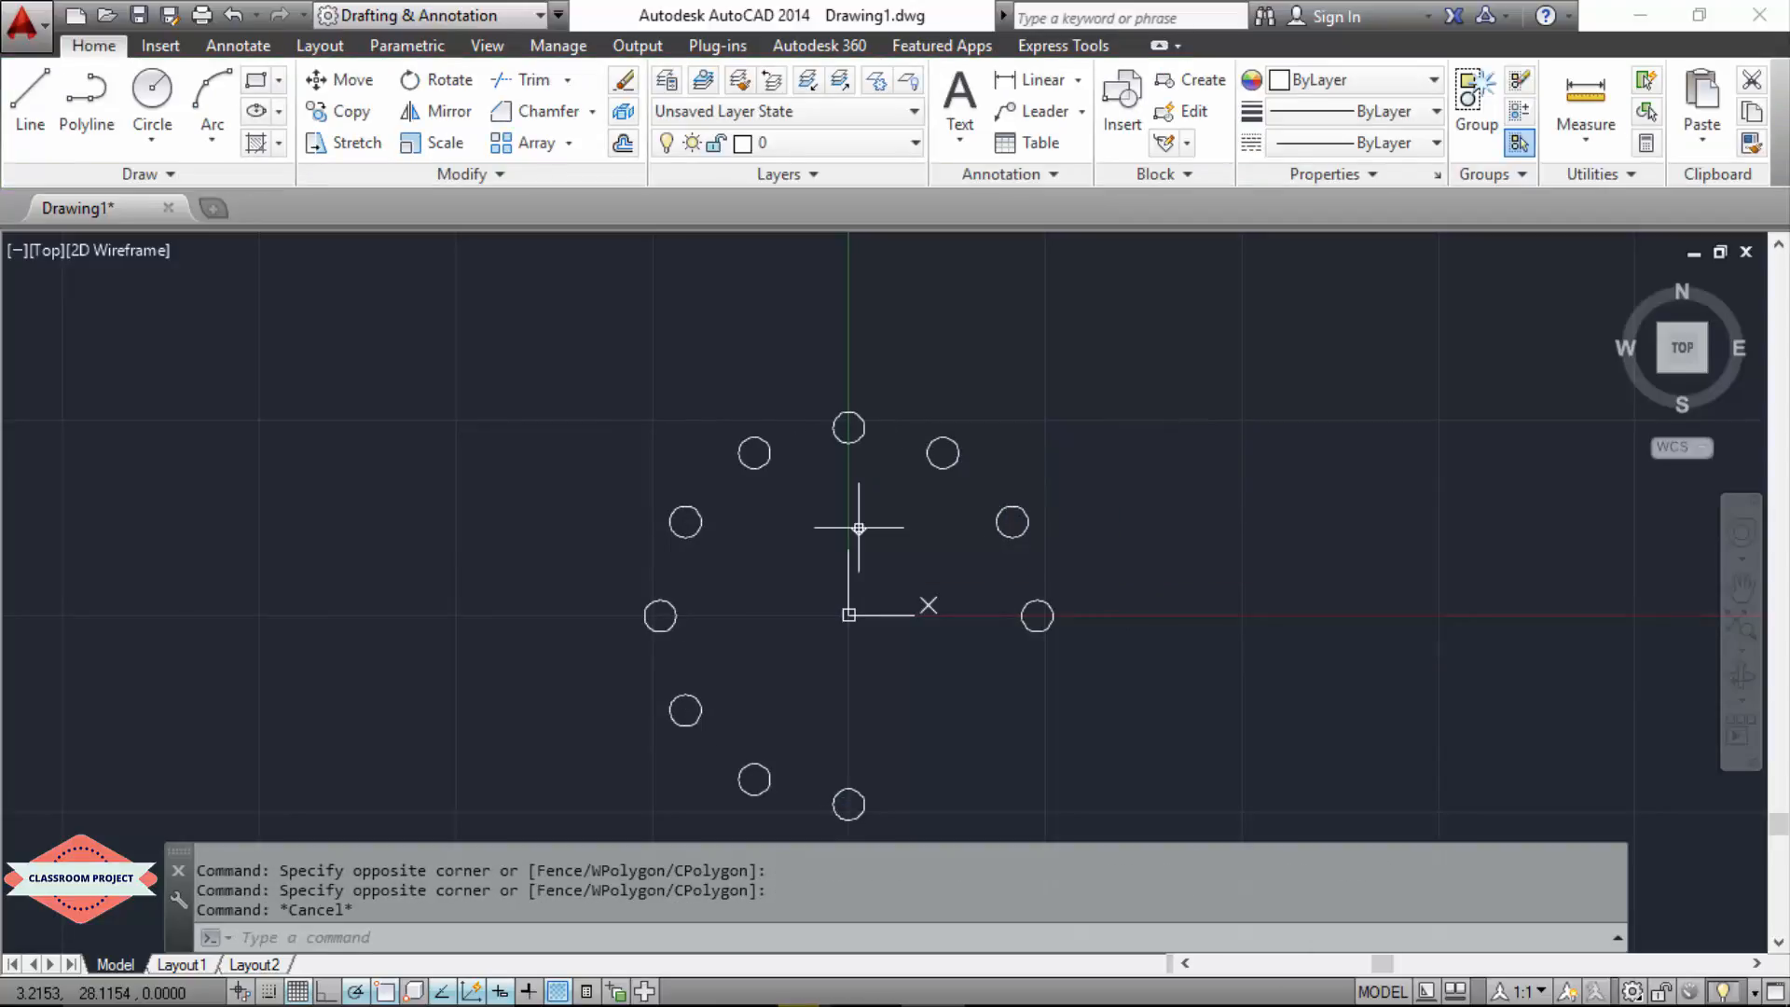
Step: Undo the polar array so only the original circle remains
key(ctrl+z)
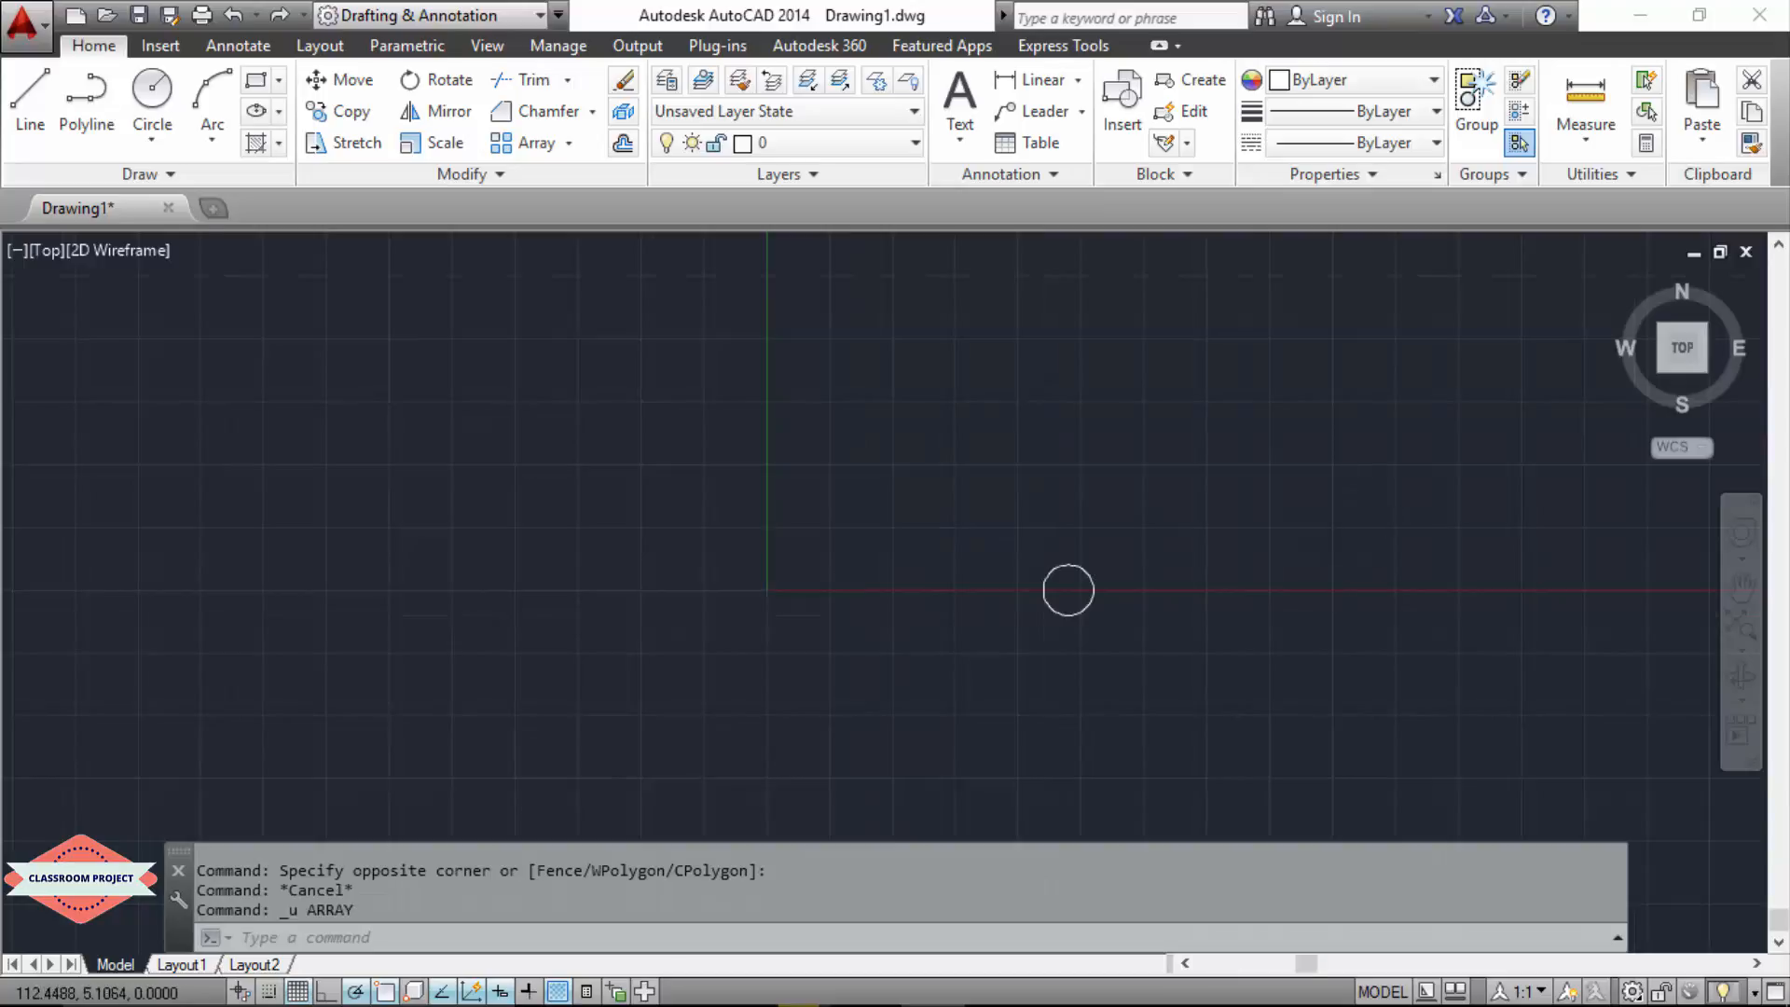
scroll(1305, 578, down, 2)
scroll(932, 578, up, 2)
scroll(1529, 433, up, 4)
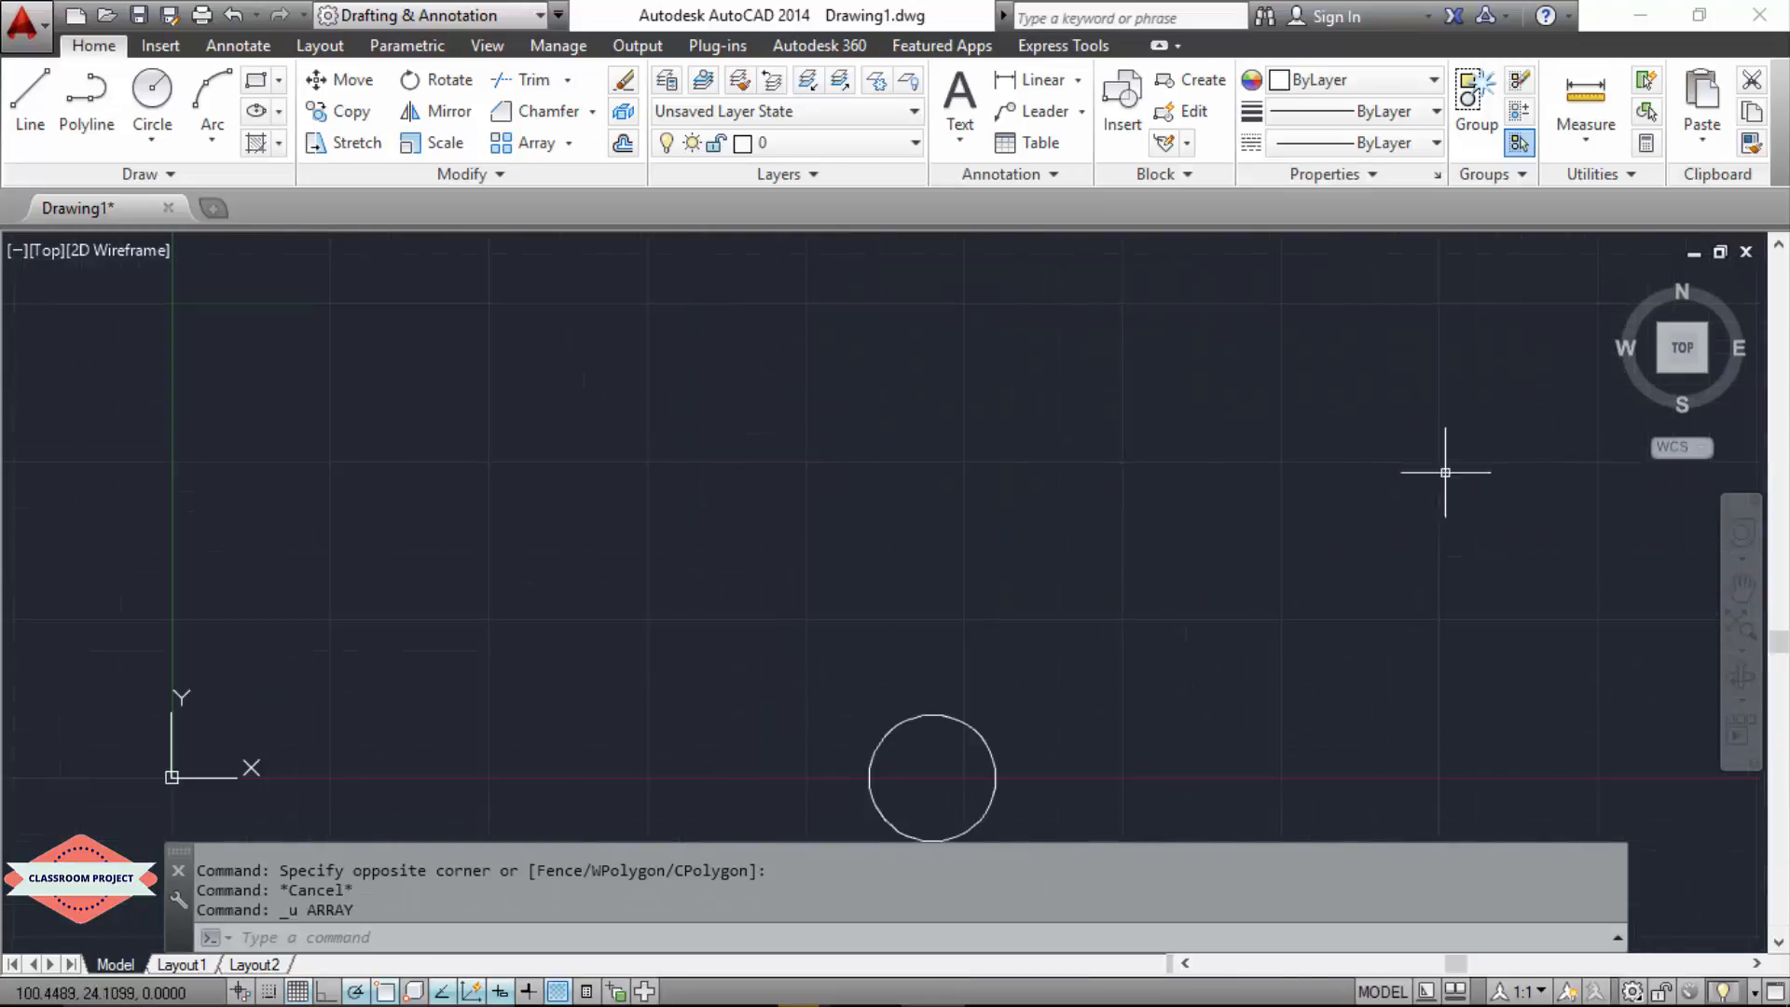
scroll(1410, 495, down, 4)
text(u)
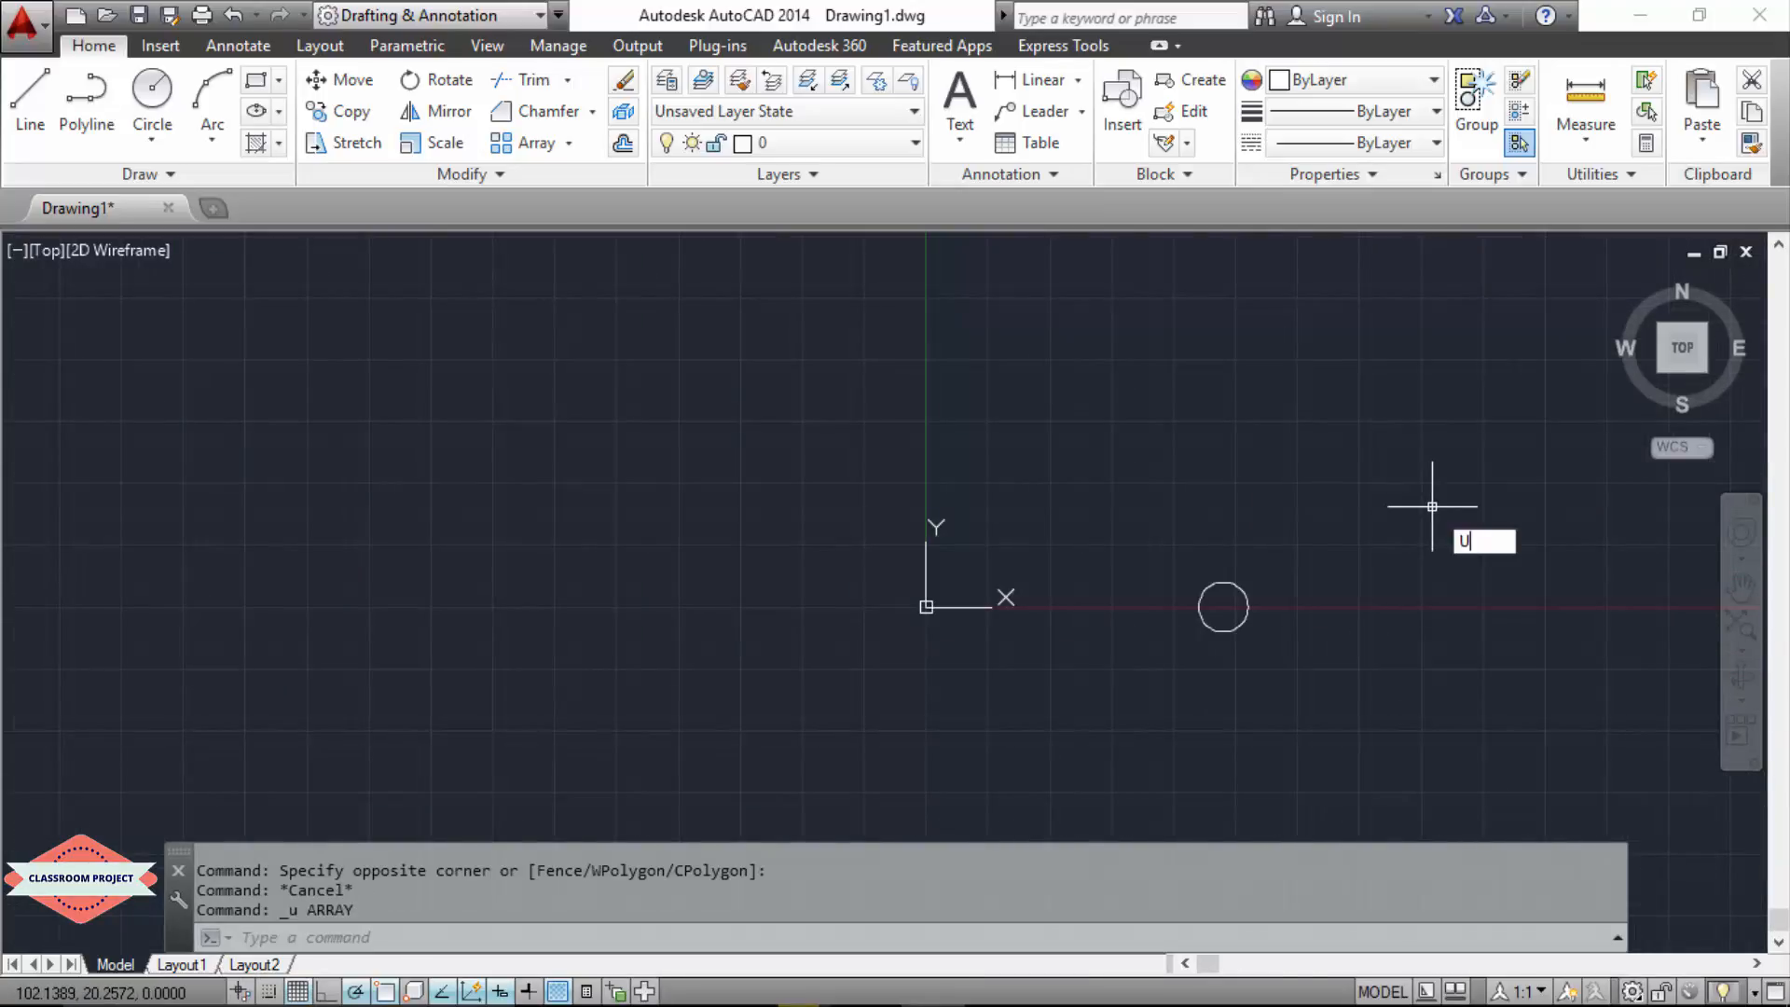
key(Return)
Step: Create a rectangular array of the circle with the Array command
key(Up)
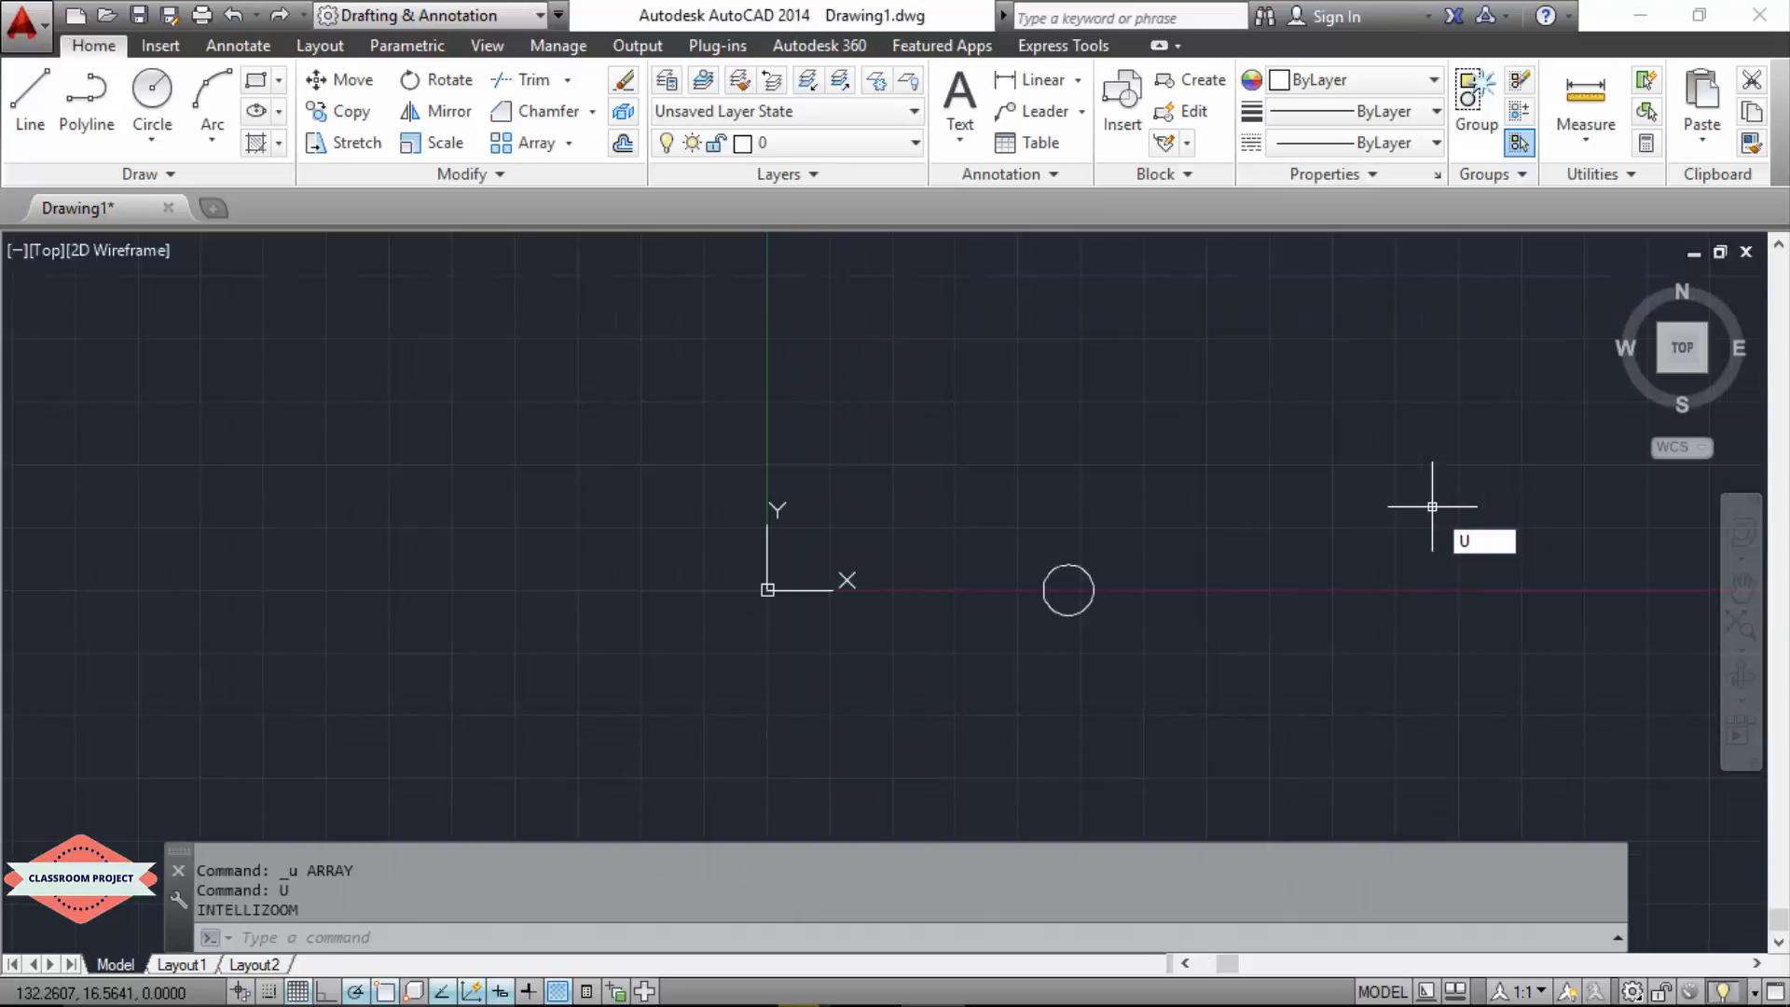
key(Up)
key(Return)
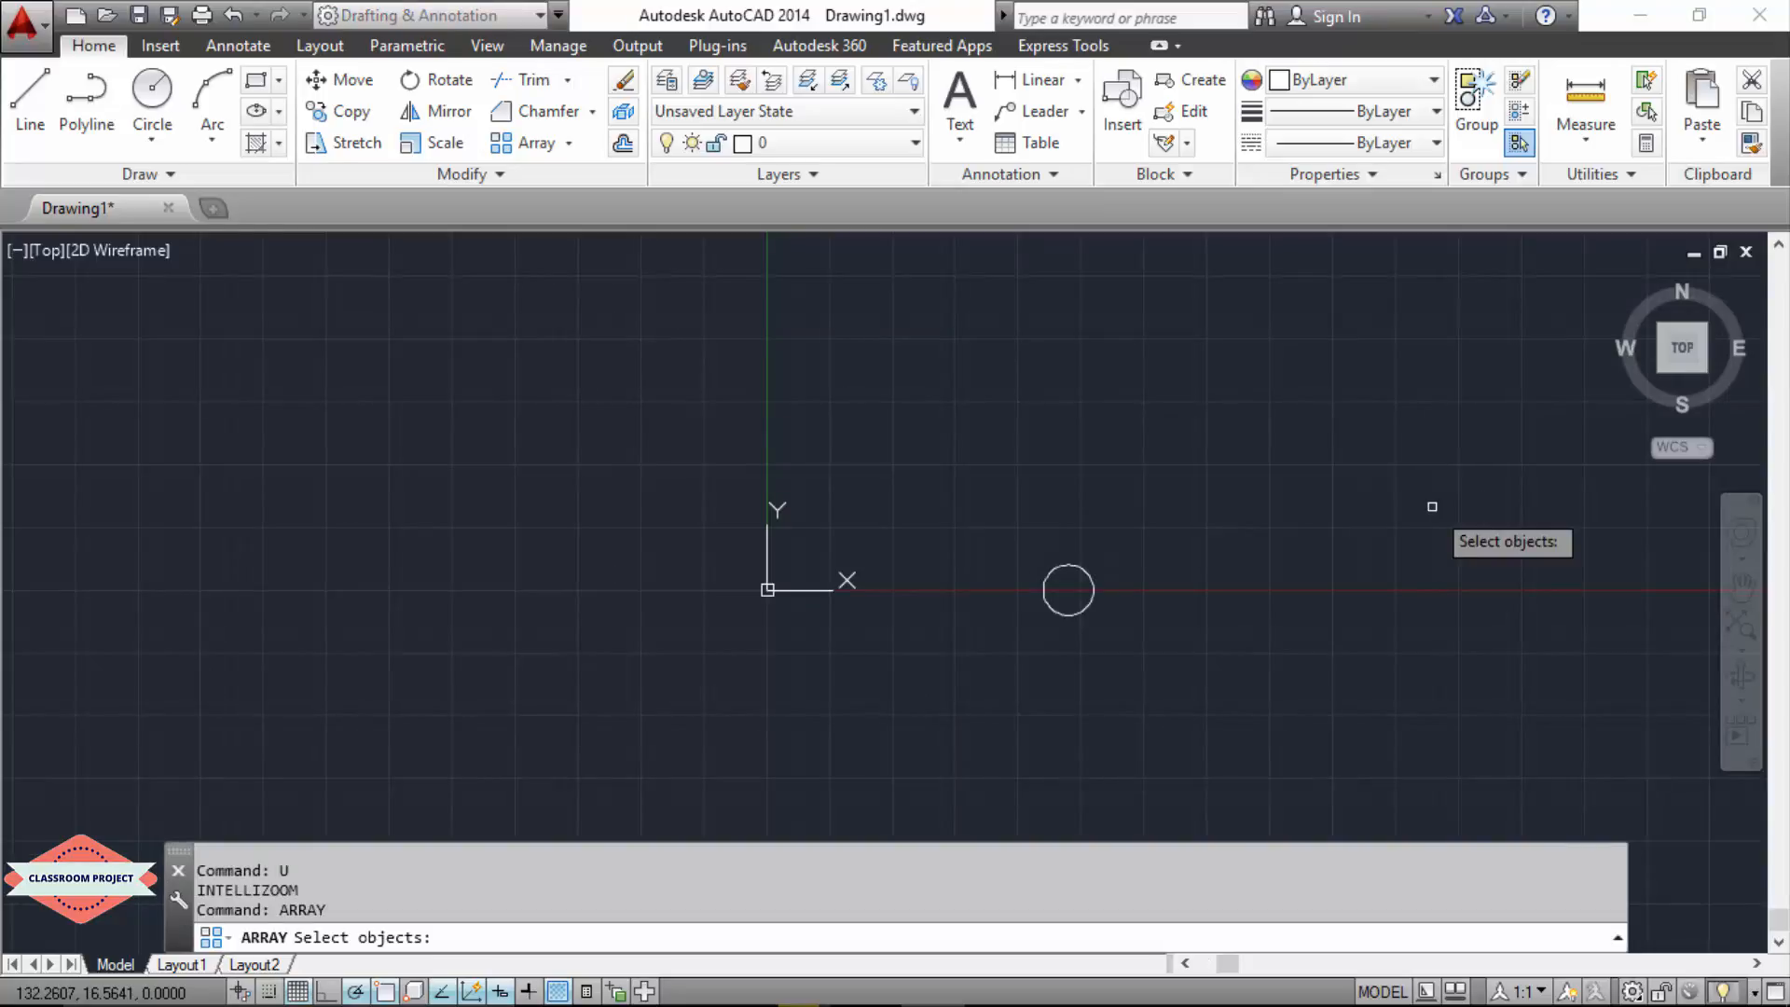
click(1066, 566)
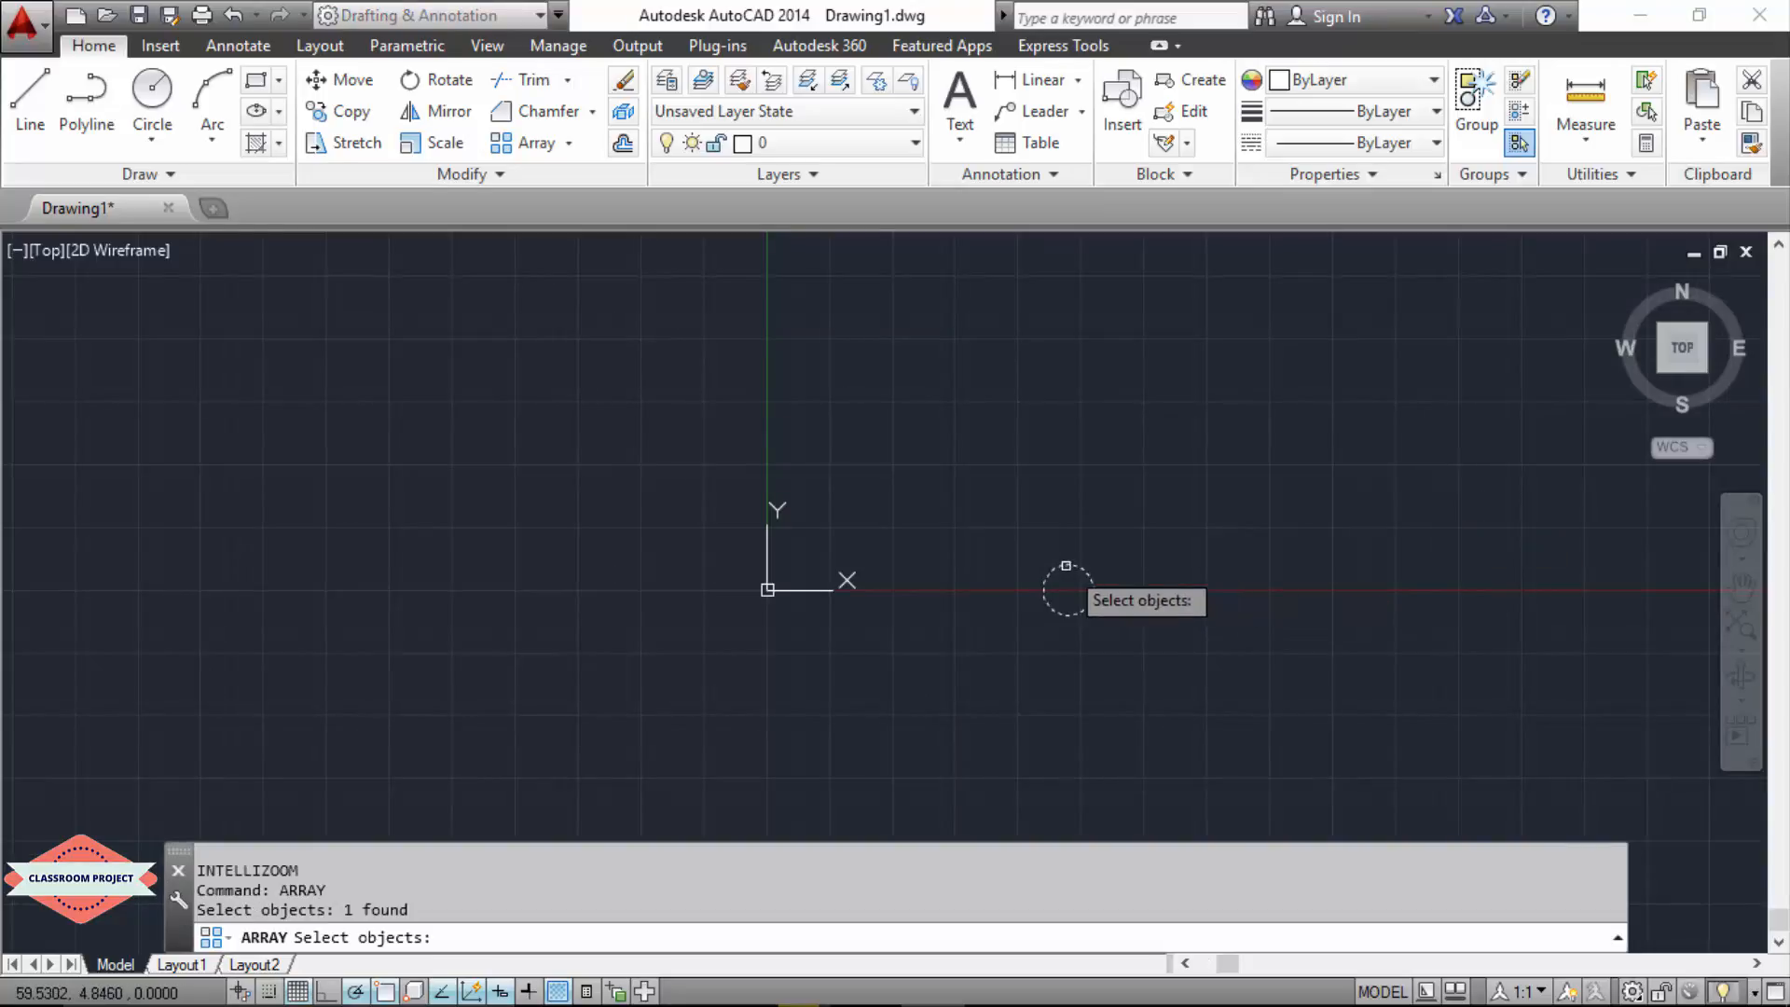
key(Return)
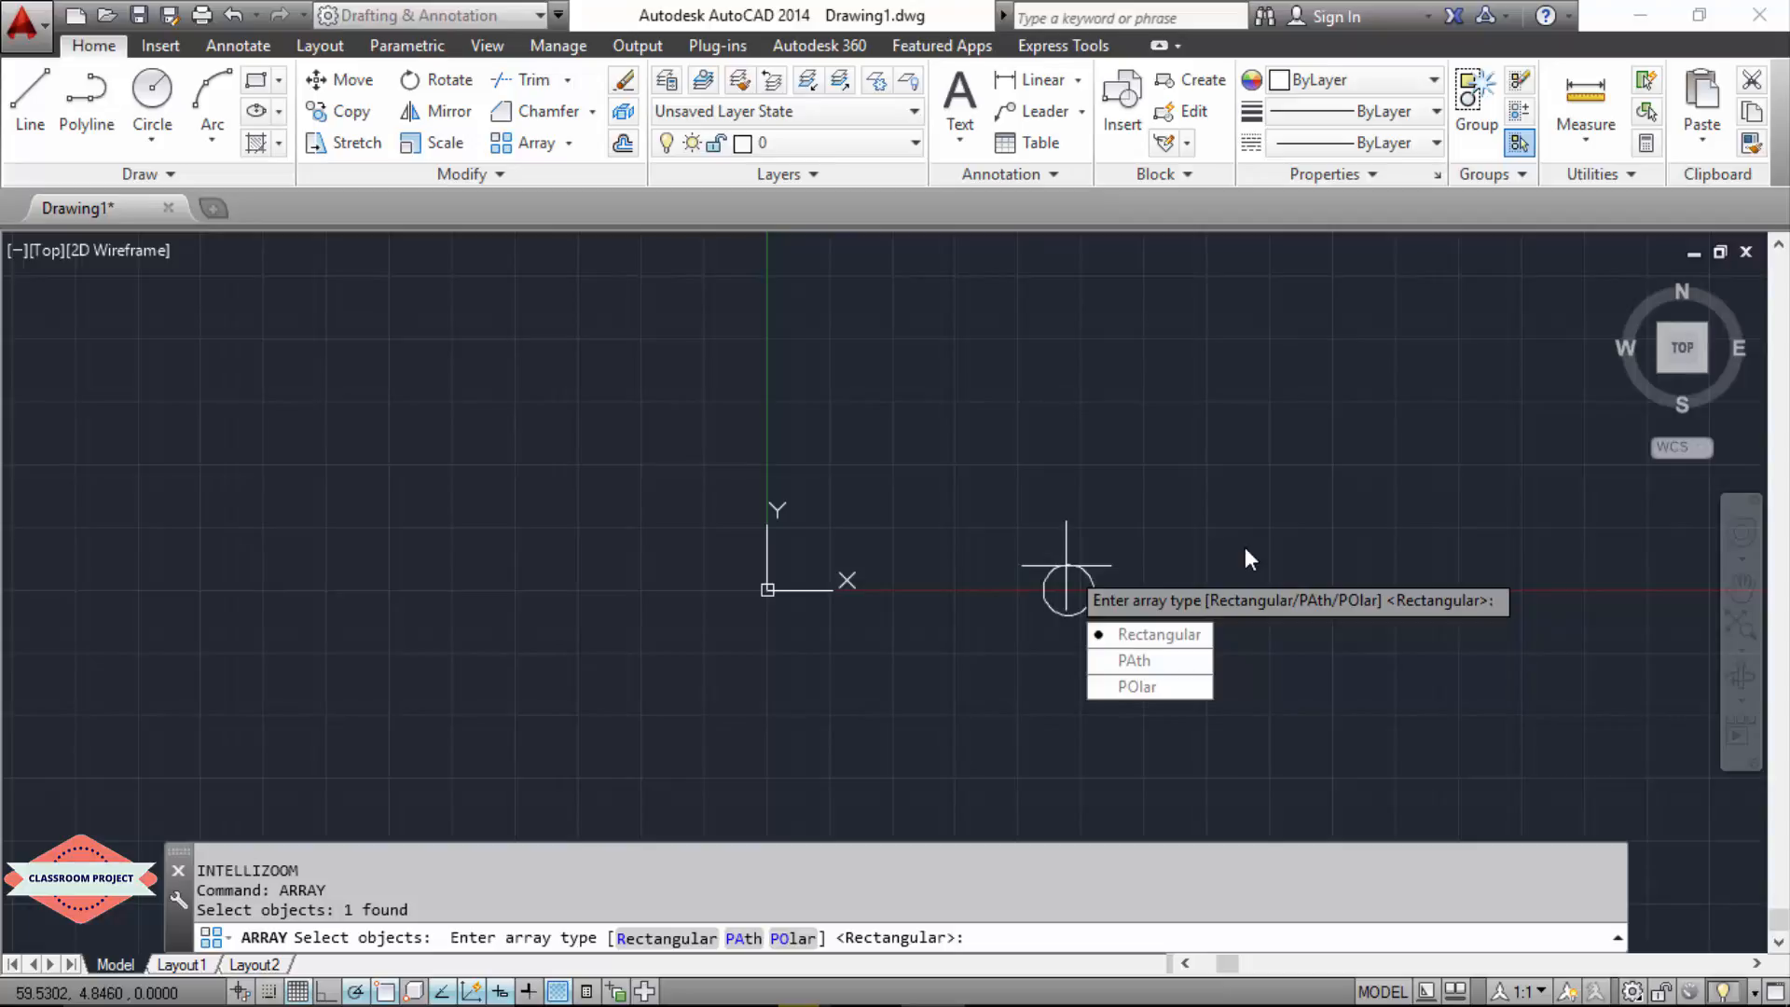
text(r)
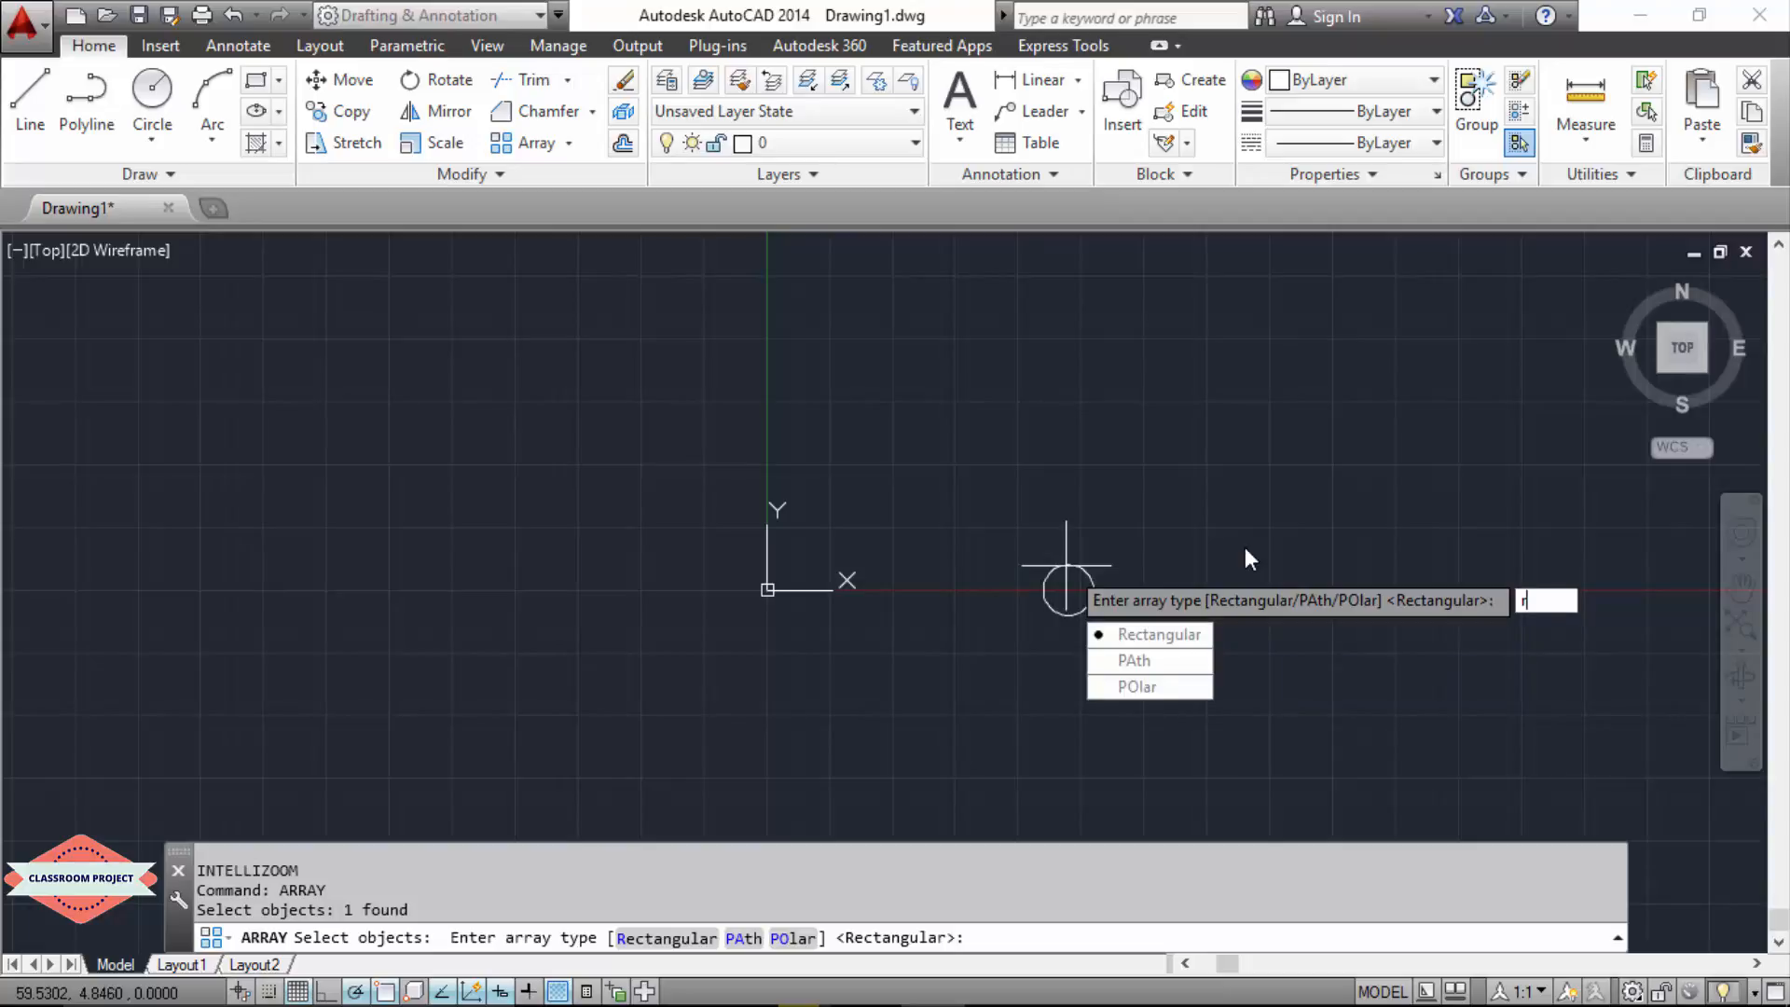
key(Return)
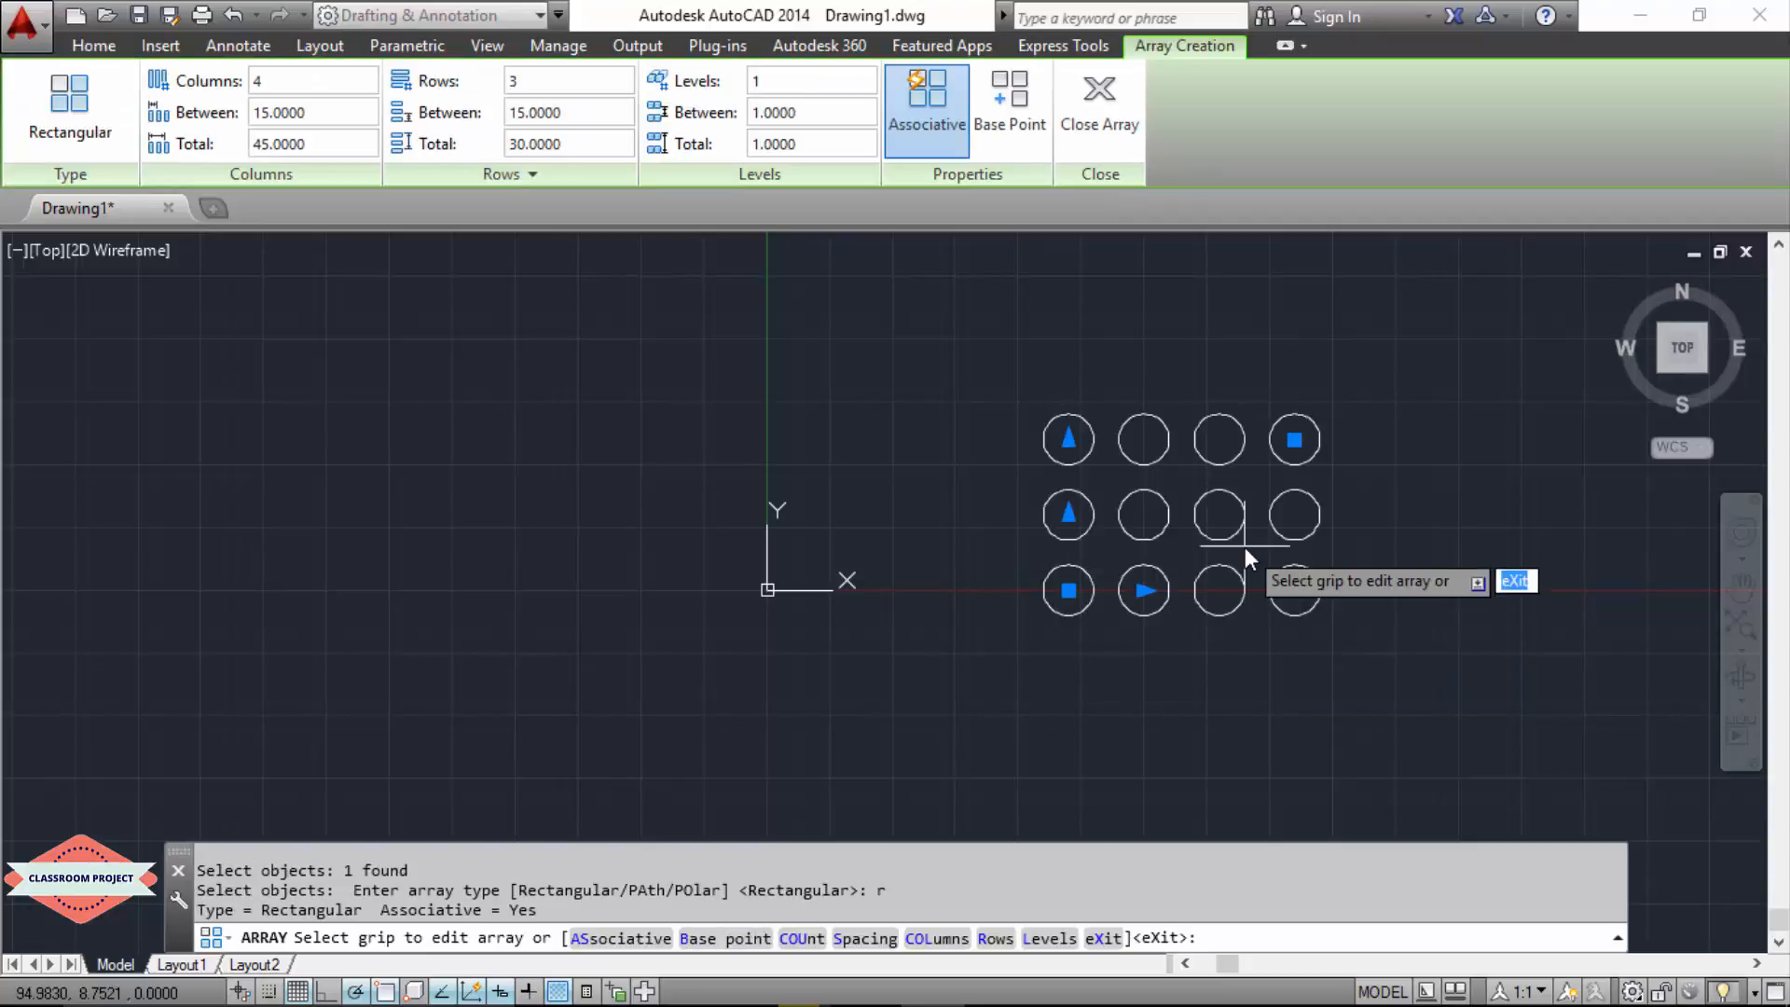
Step: Set the rectangular array's number of columns to 10
click(277, 78)
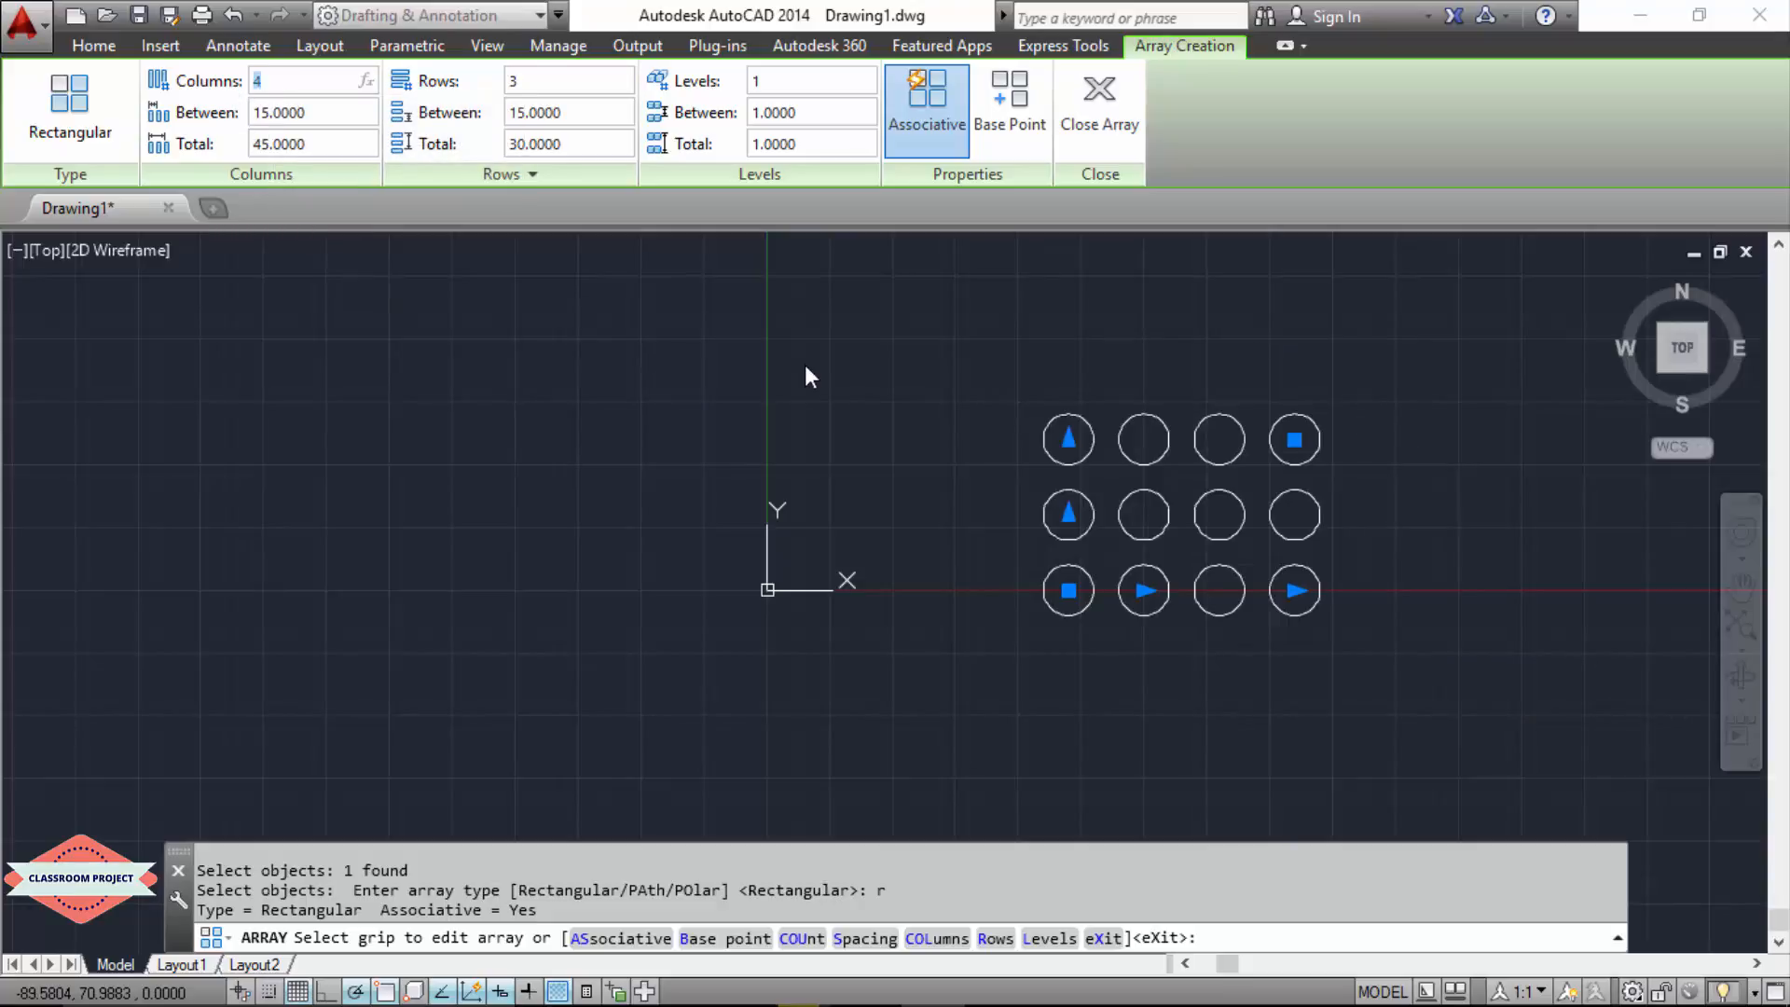
text(10)
key(Return)
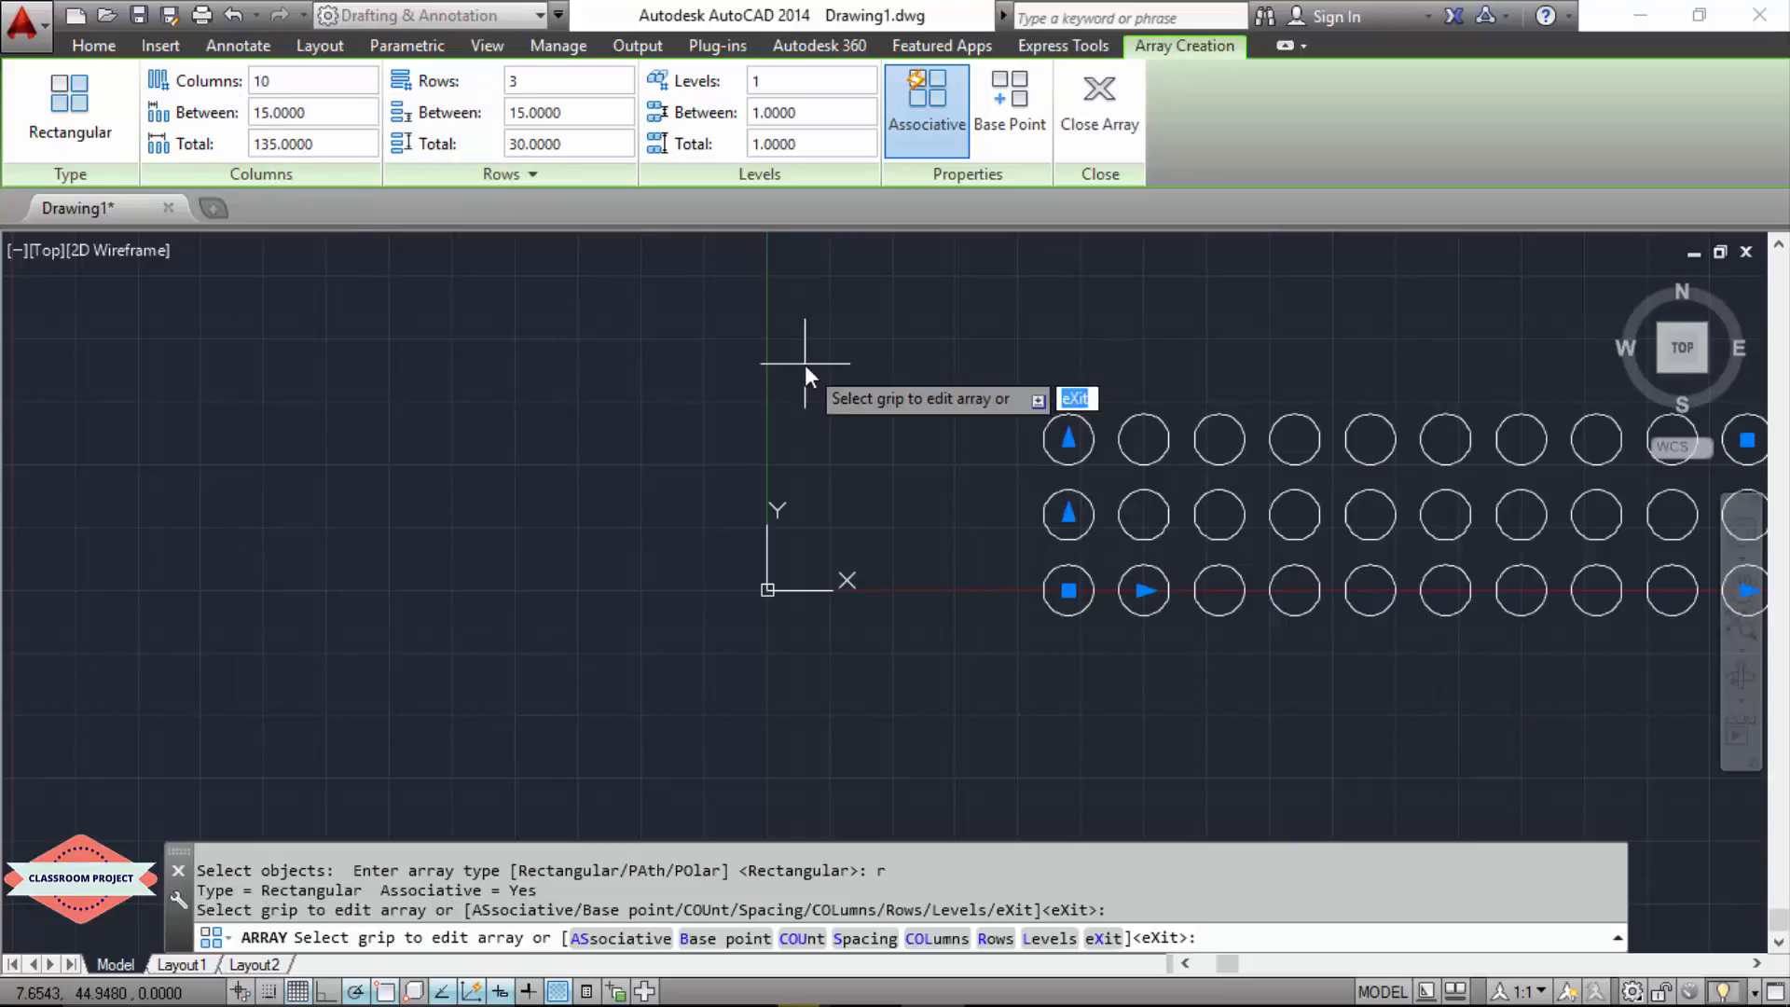
Step: Set the rectangular array's number of rows to 10 and finish the array
scroll(495, 541, down, 3)
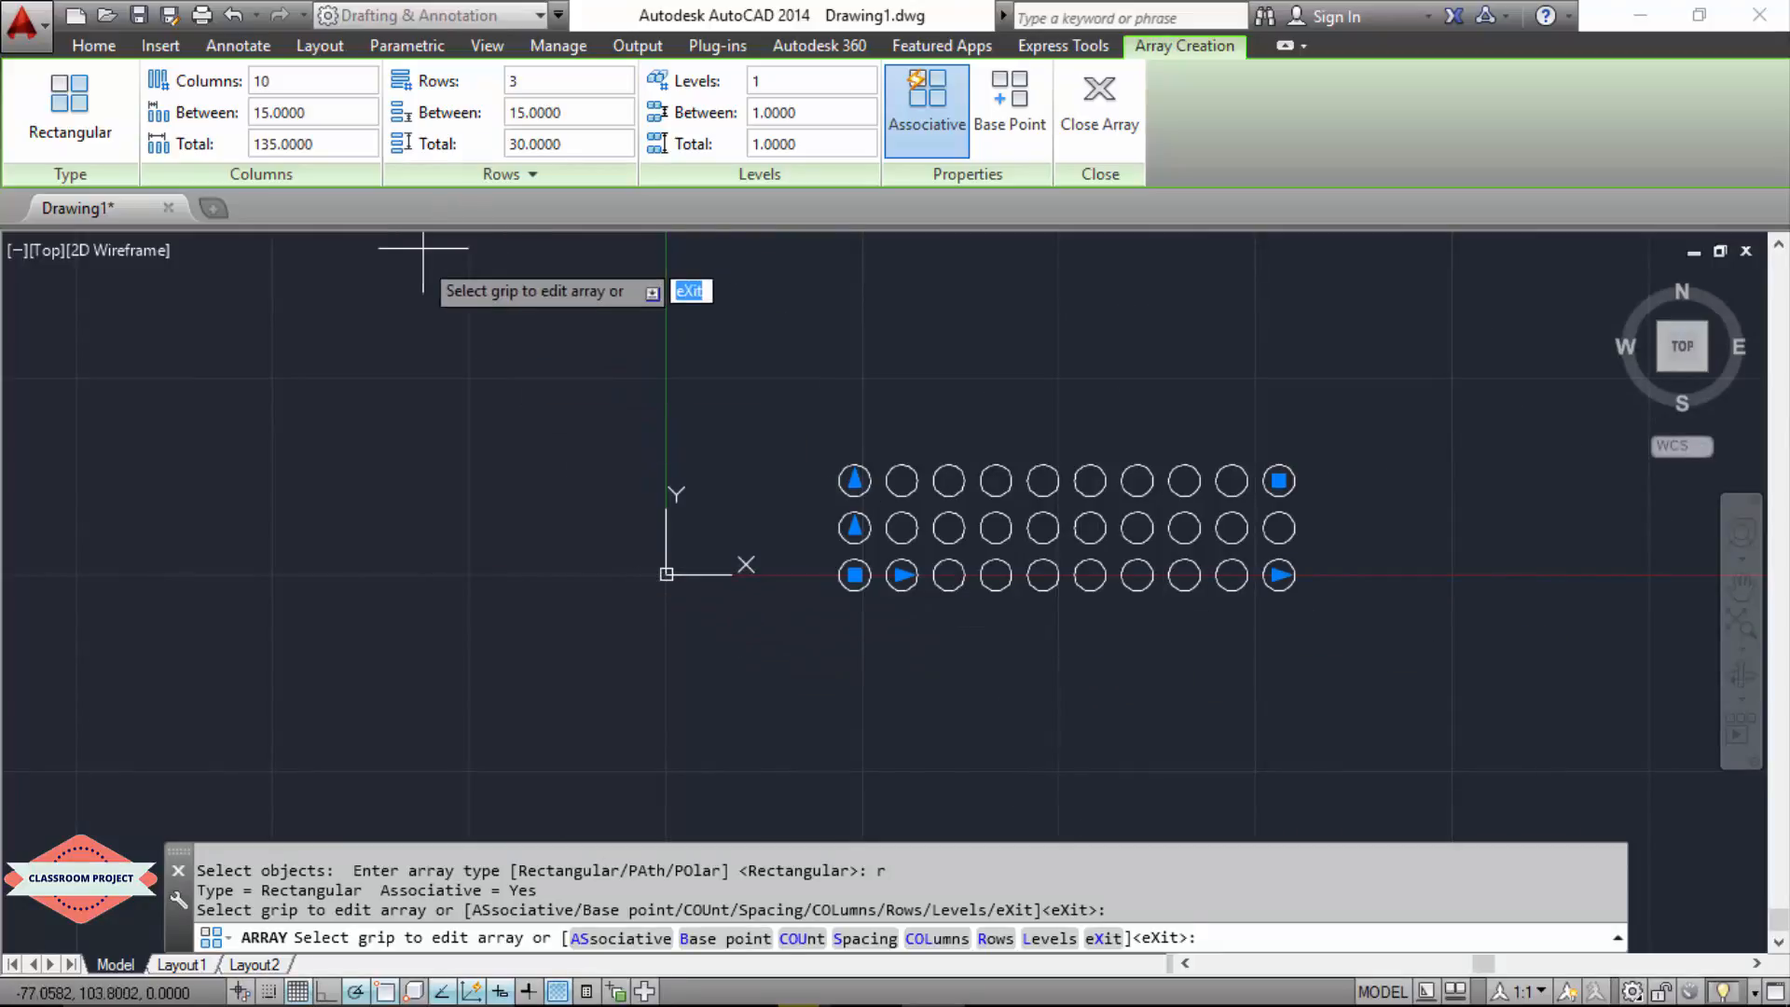
click(520, 81)
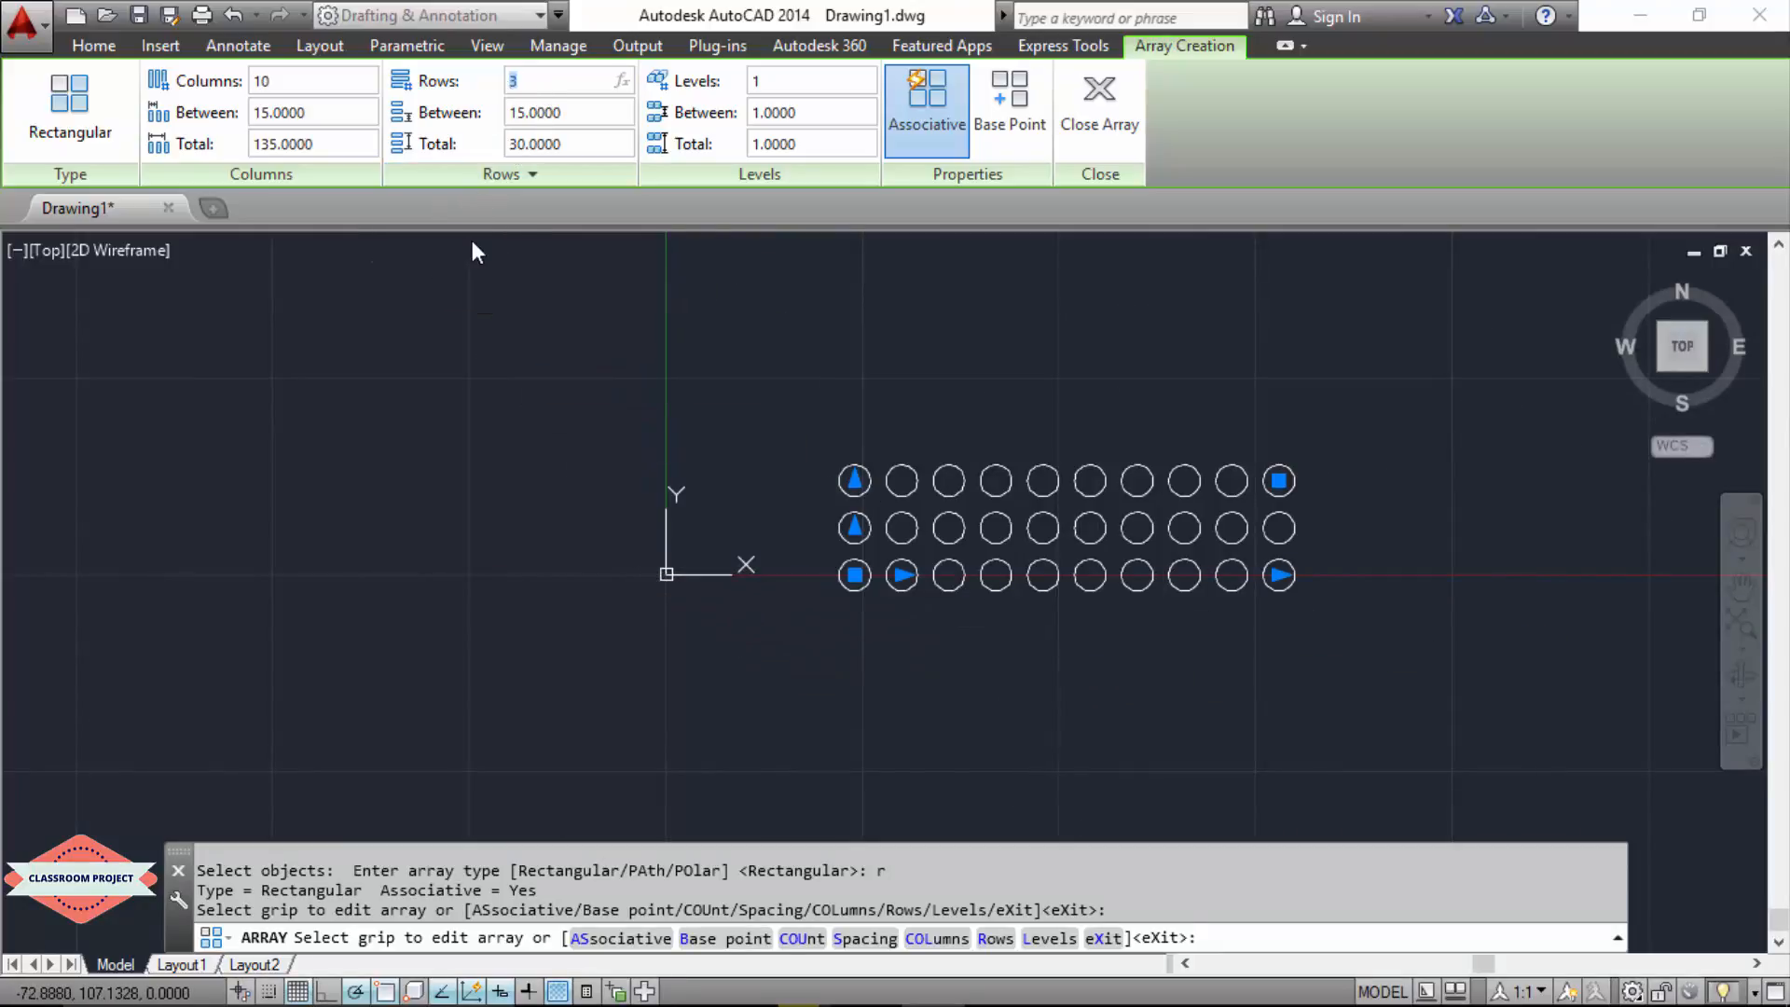
text(10)
key(Return)
scroll(445, 413, down, 1)
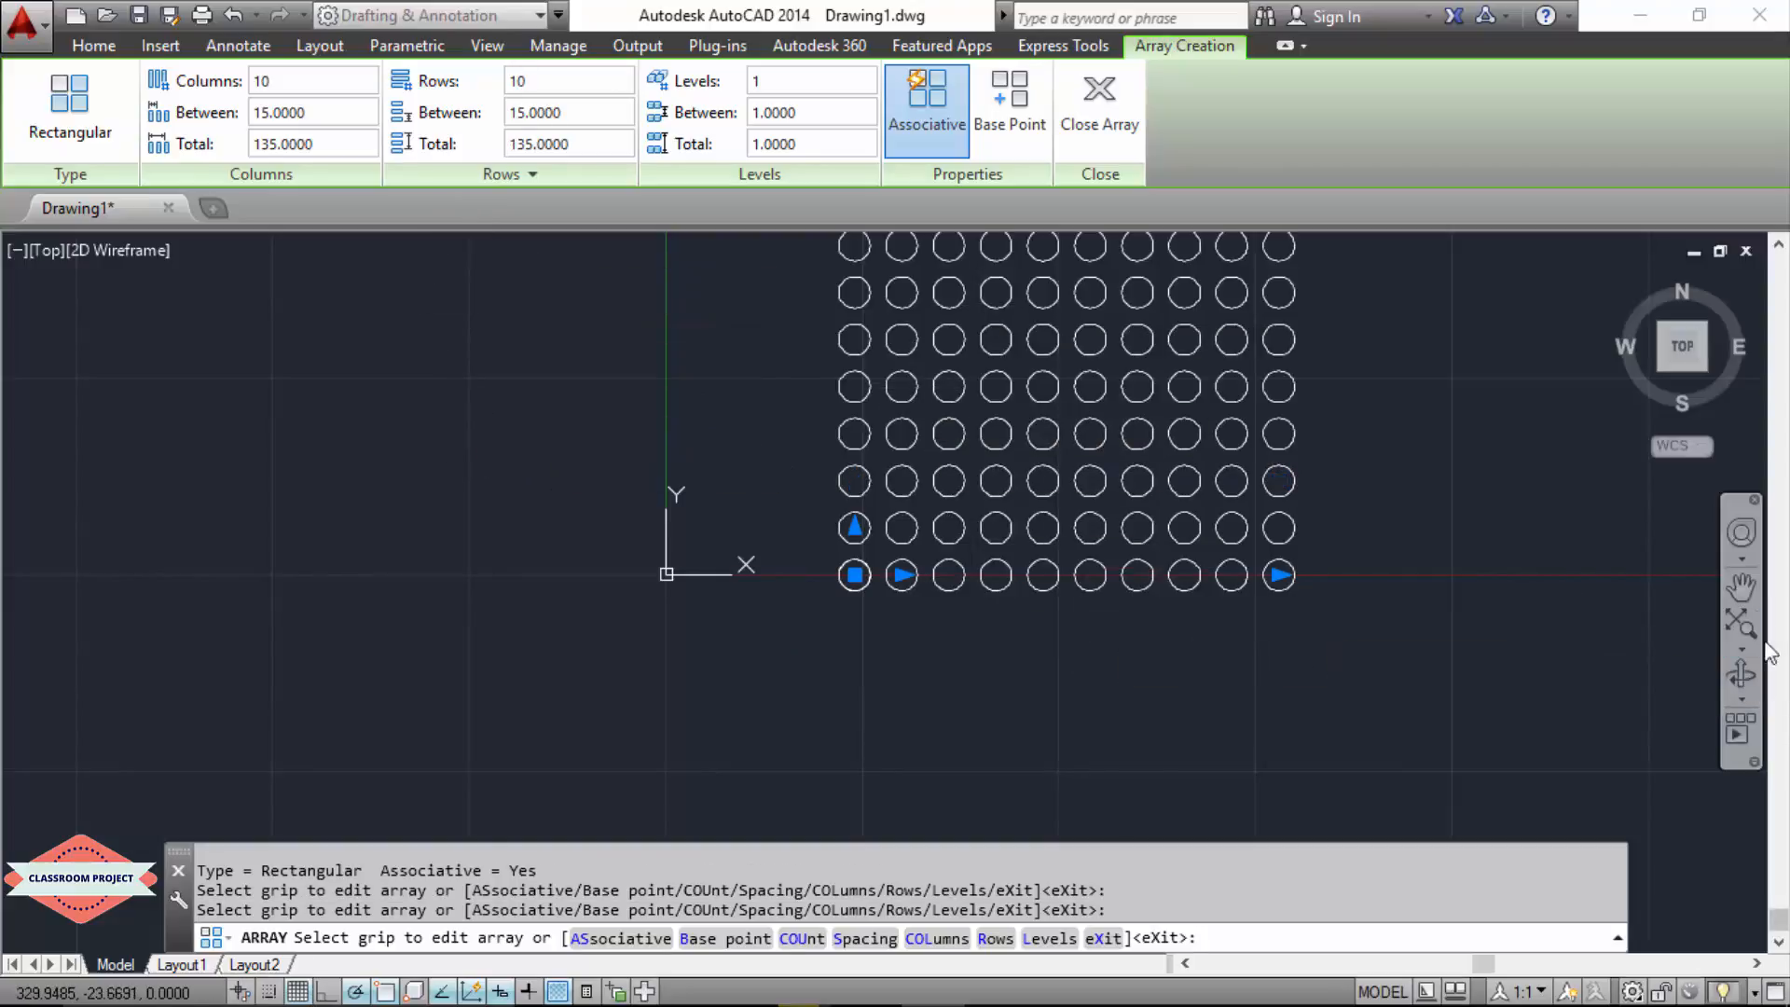
click(1740, 585)
drag(1446, 387, 1439, 545)
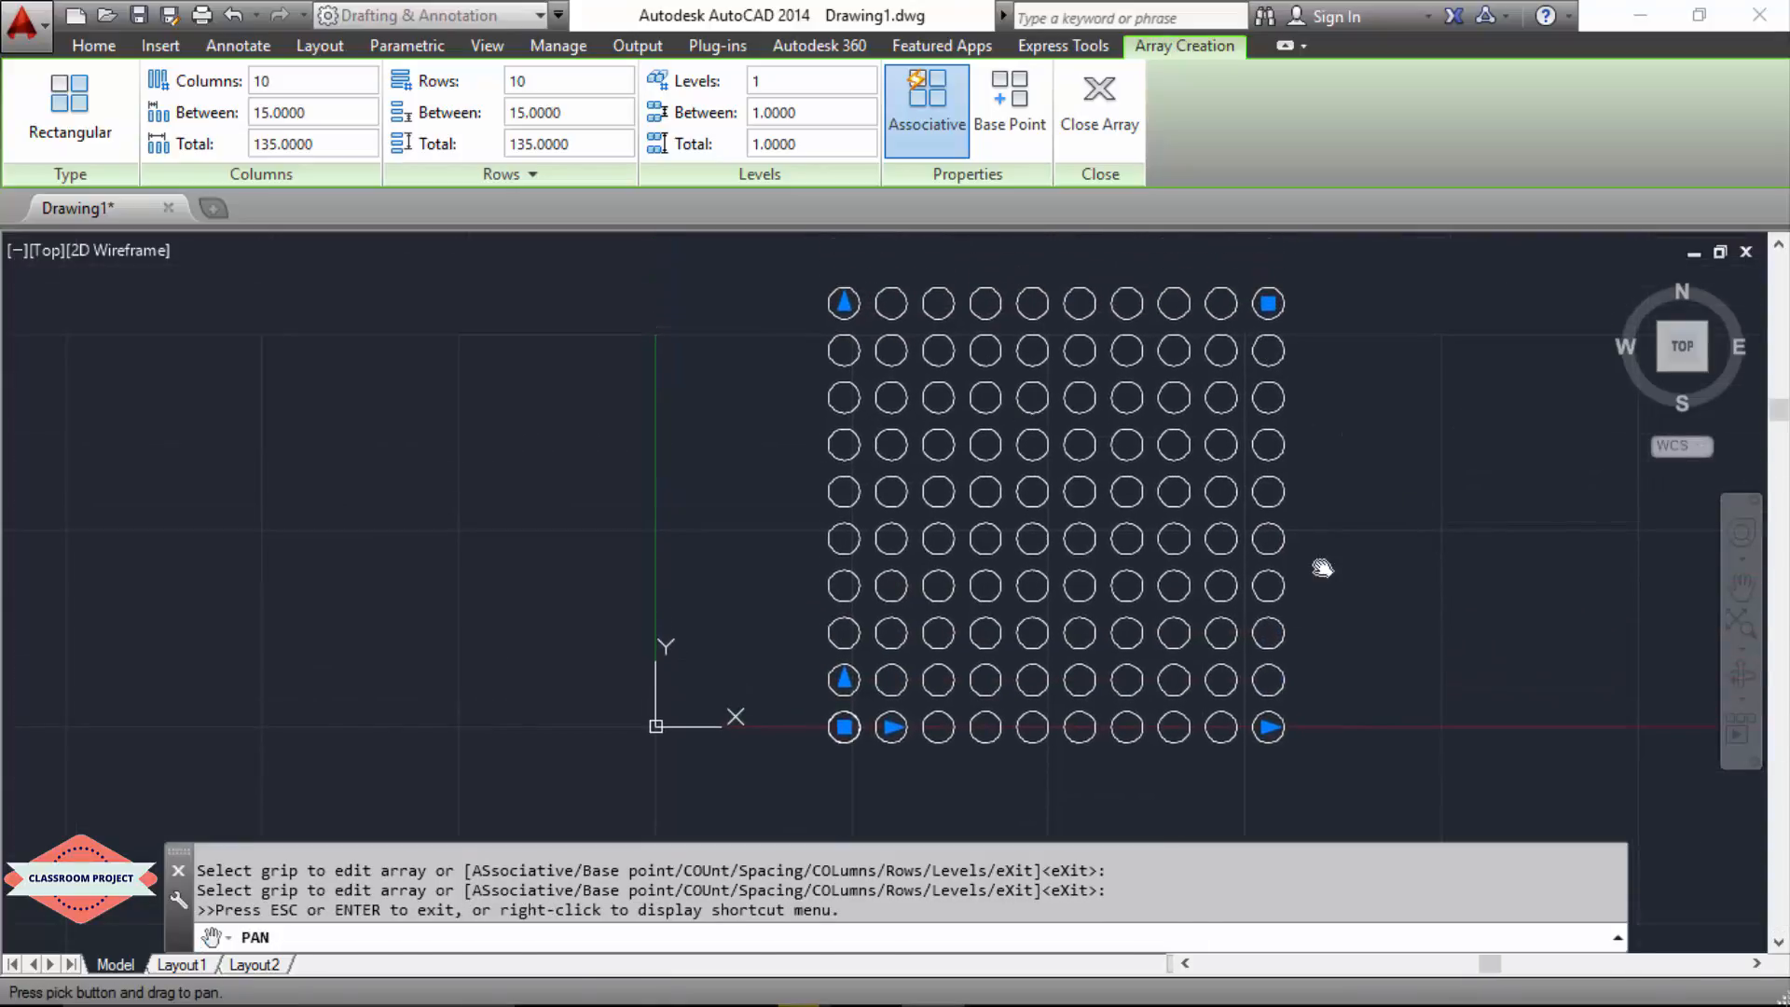
key(Escape)
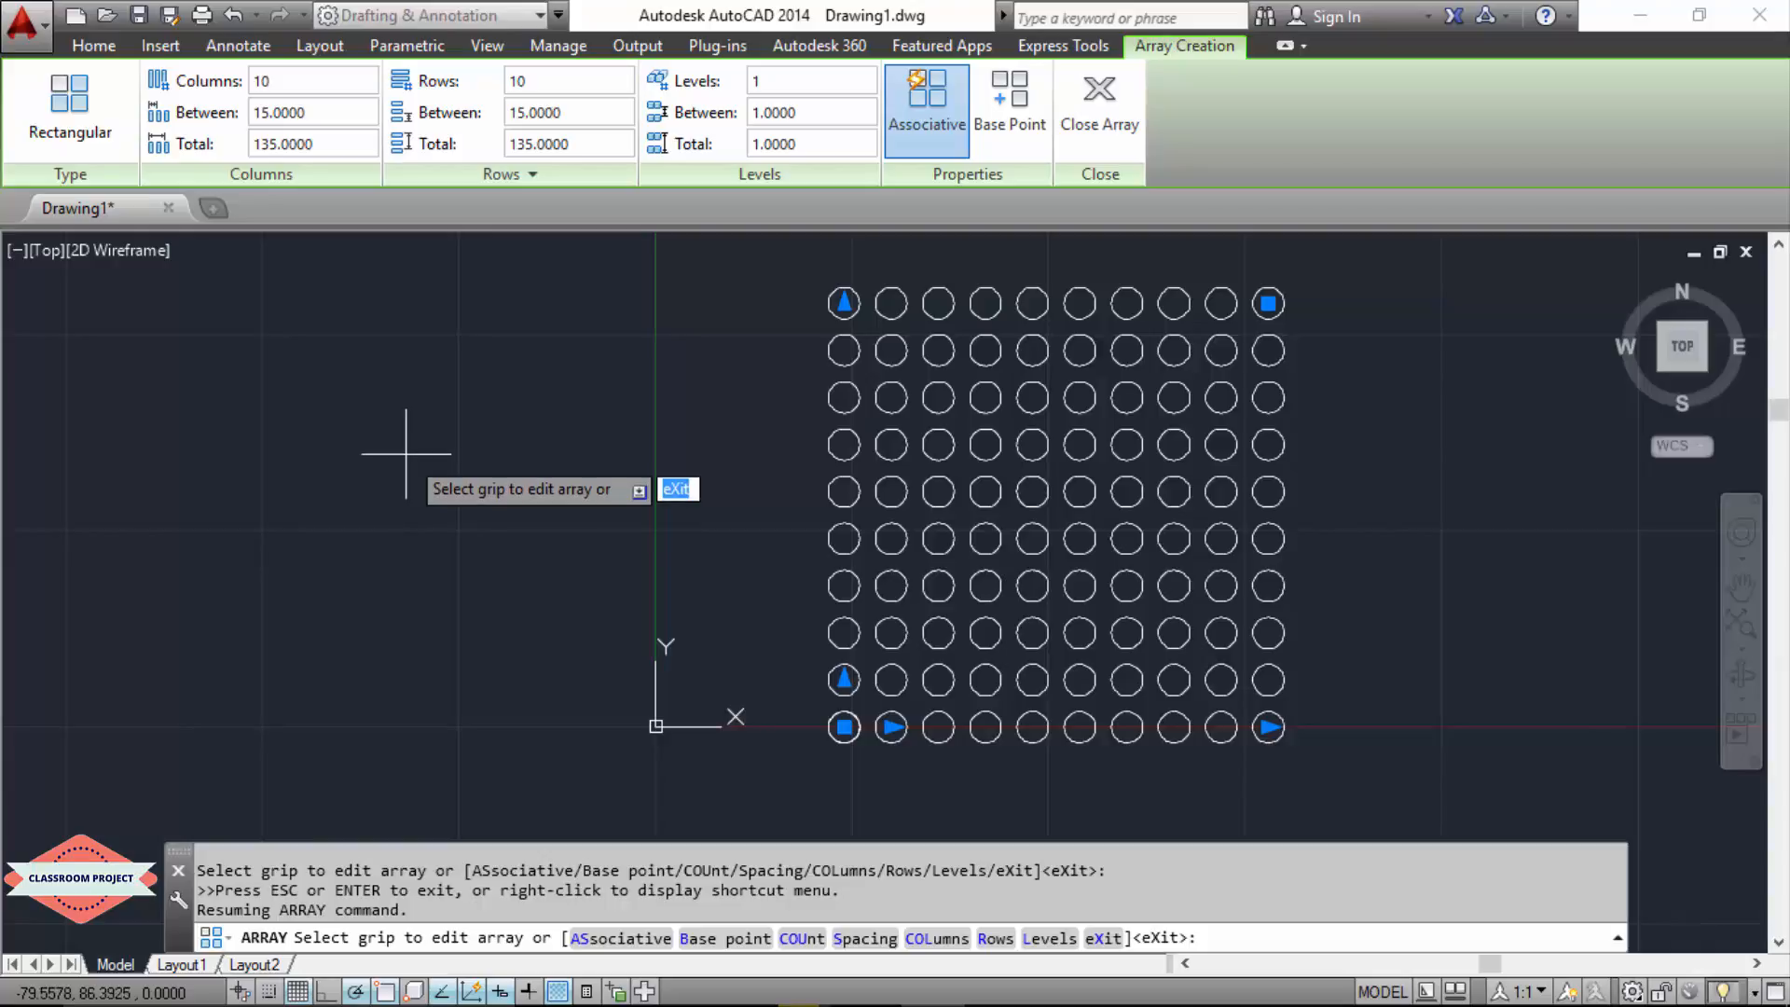
click(1096, 103)
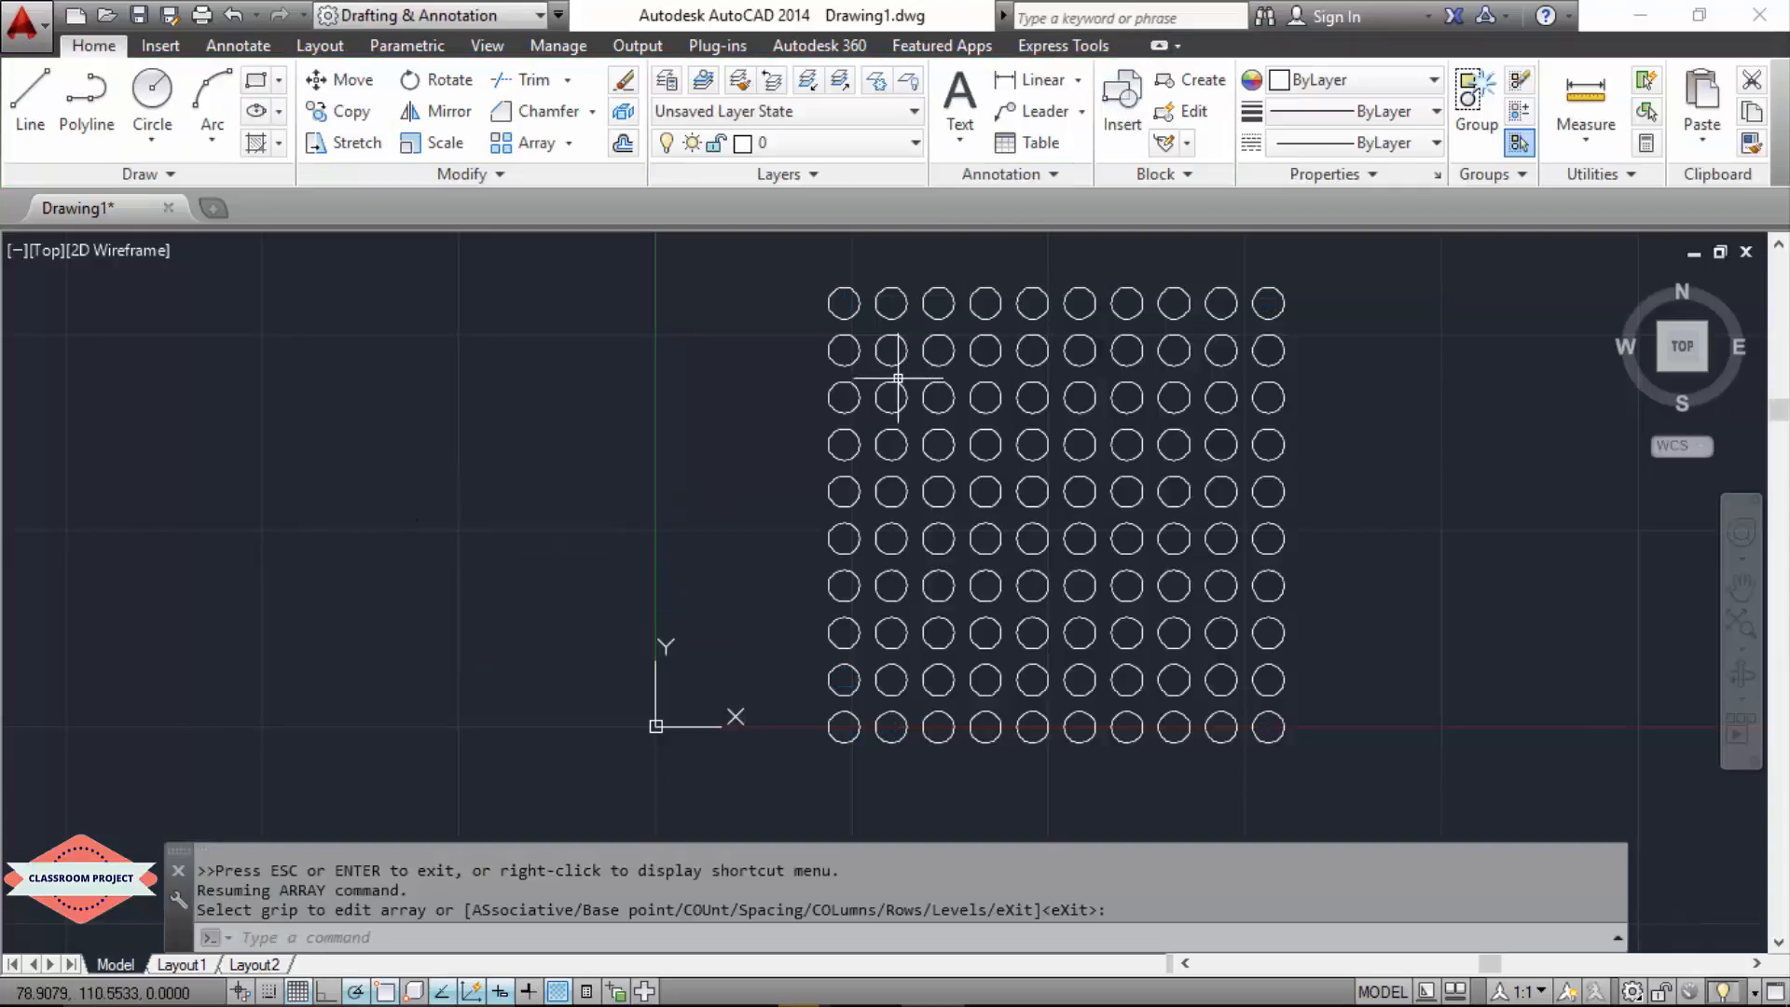
click(1417, 288)
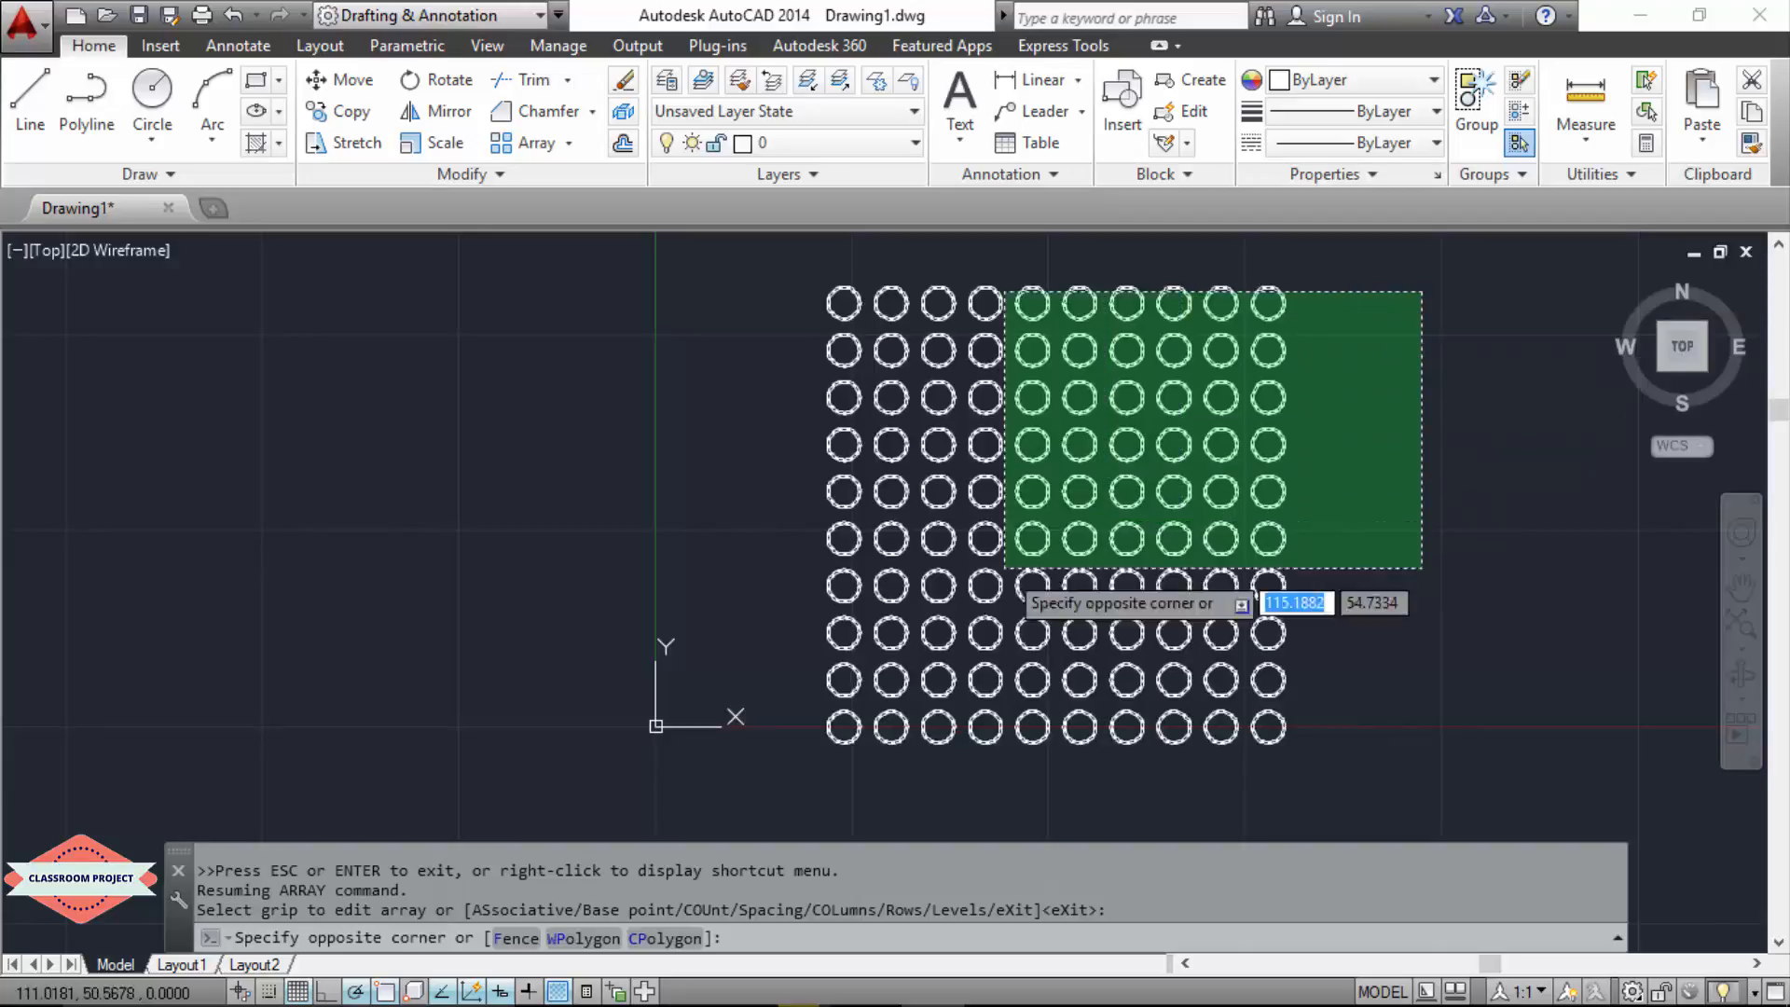
click(730, 755)
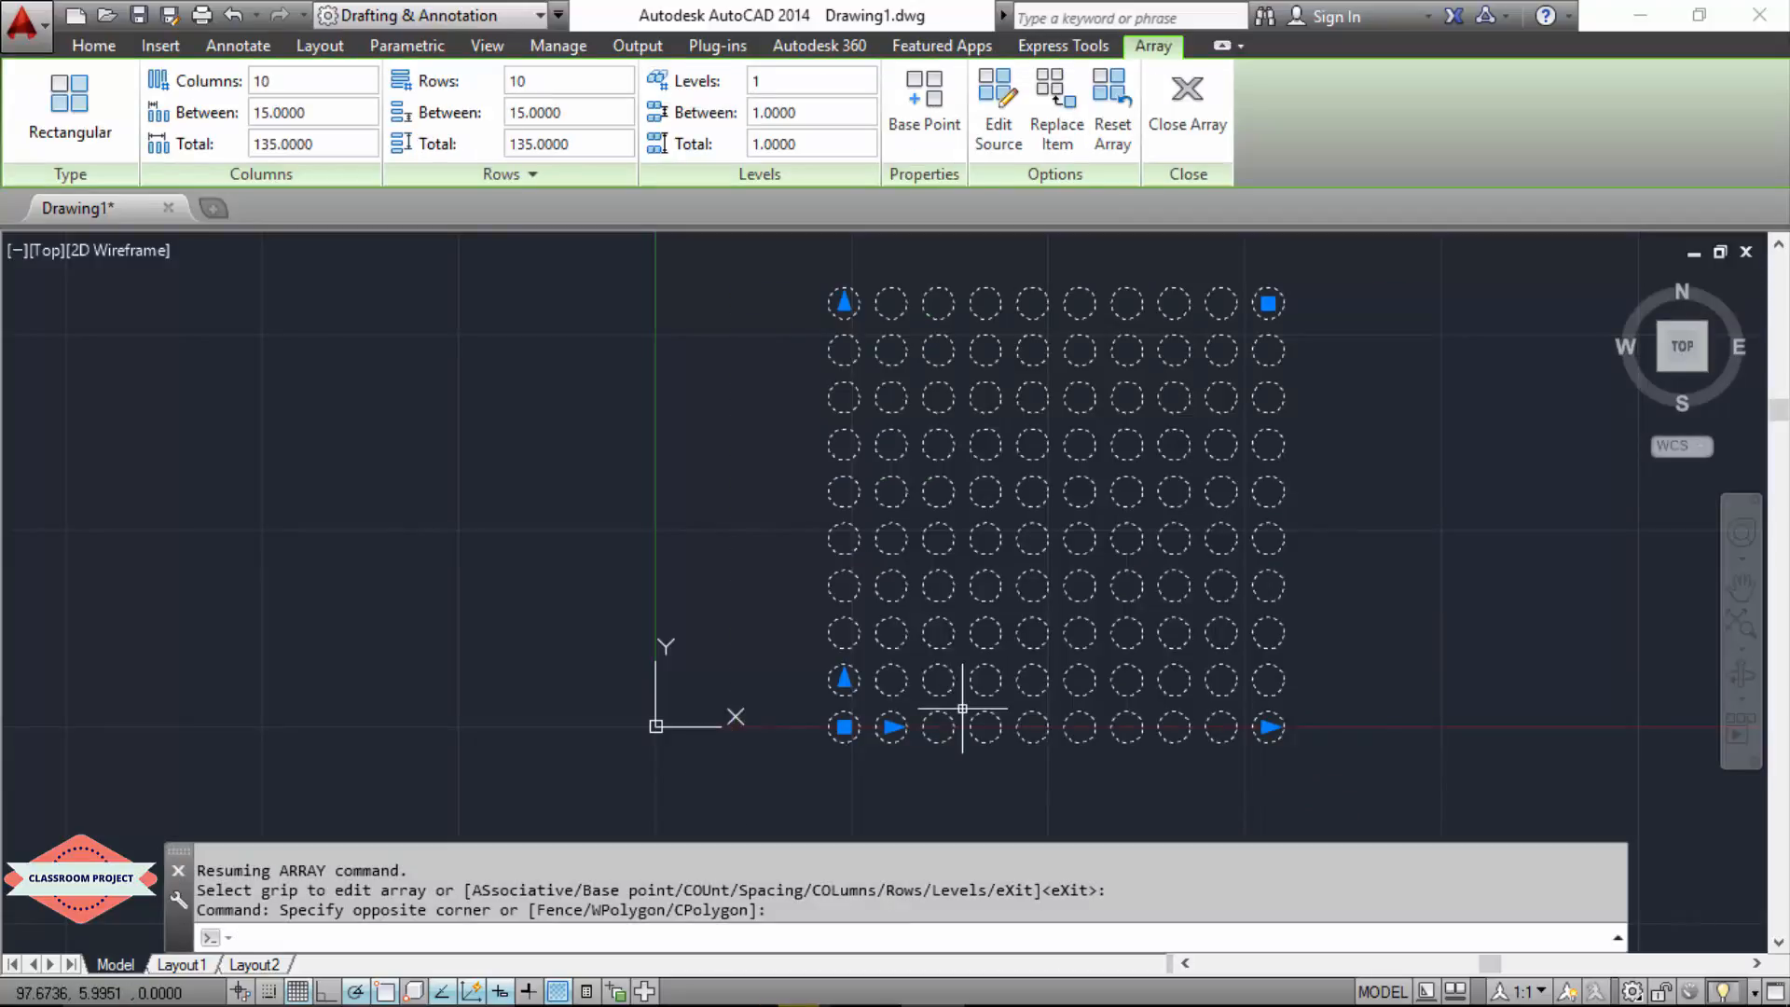
key(Escape)
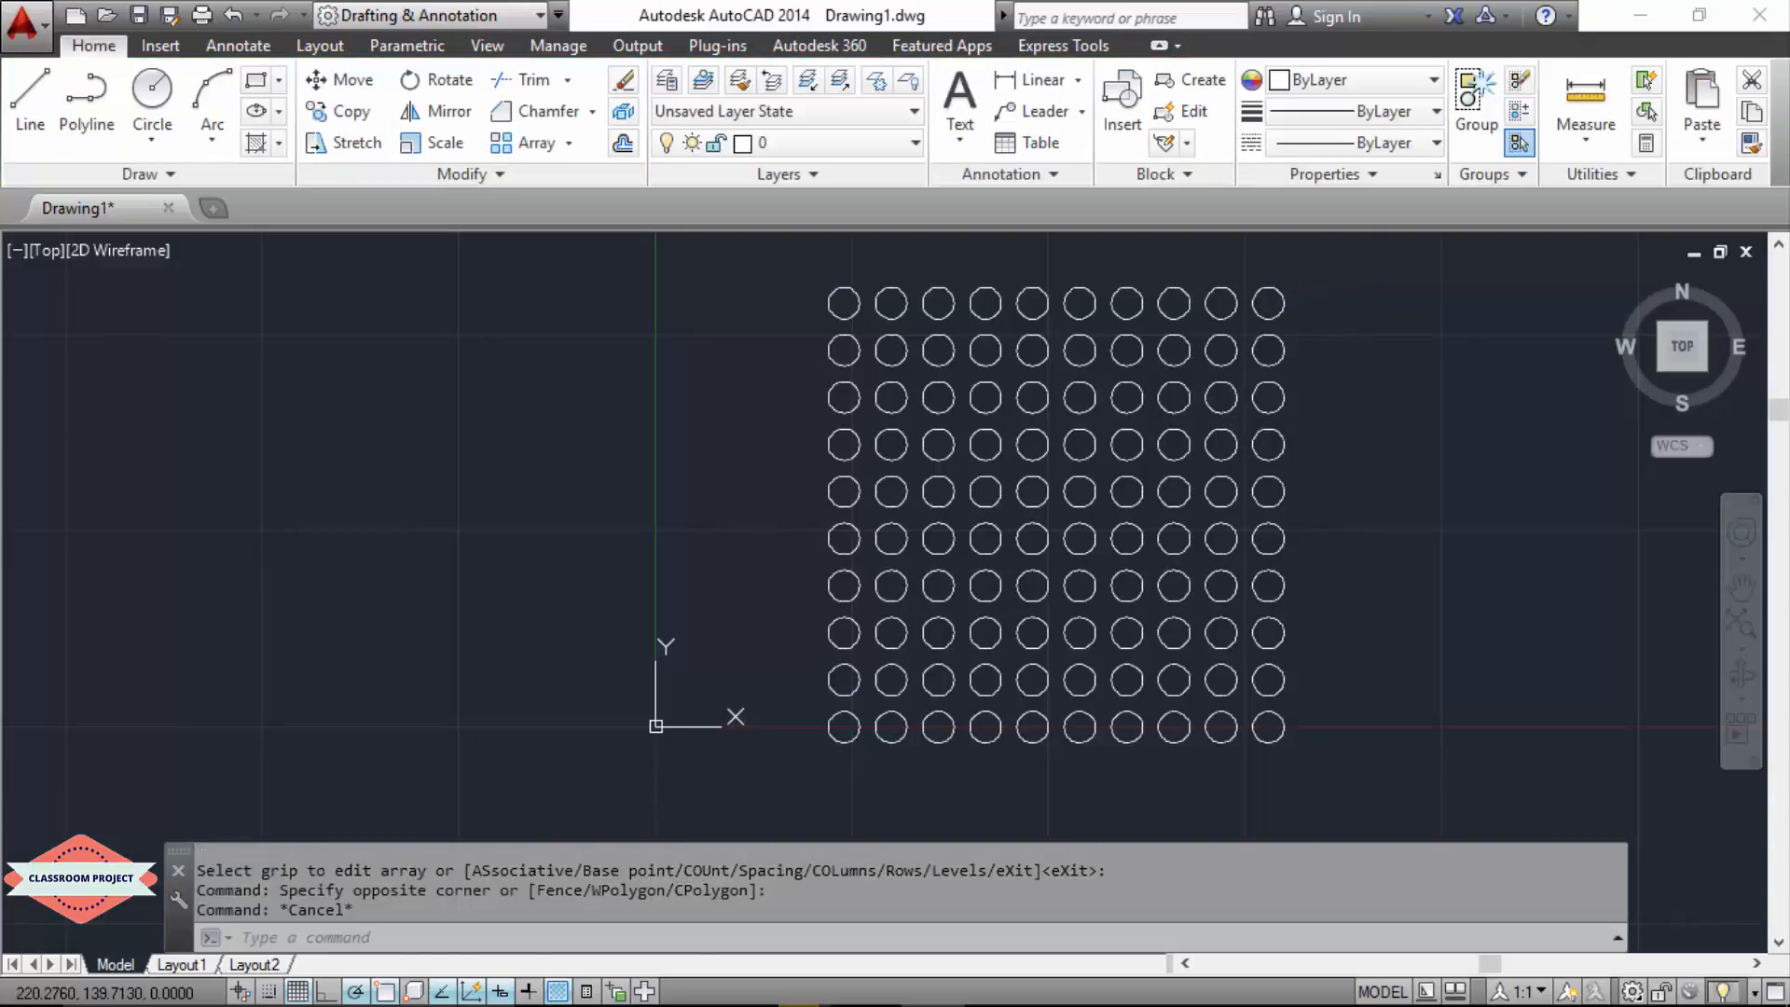
Step: Erase the entire rectangular array of circles from the drawing
click(1350, 285)
click(801, 788)
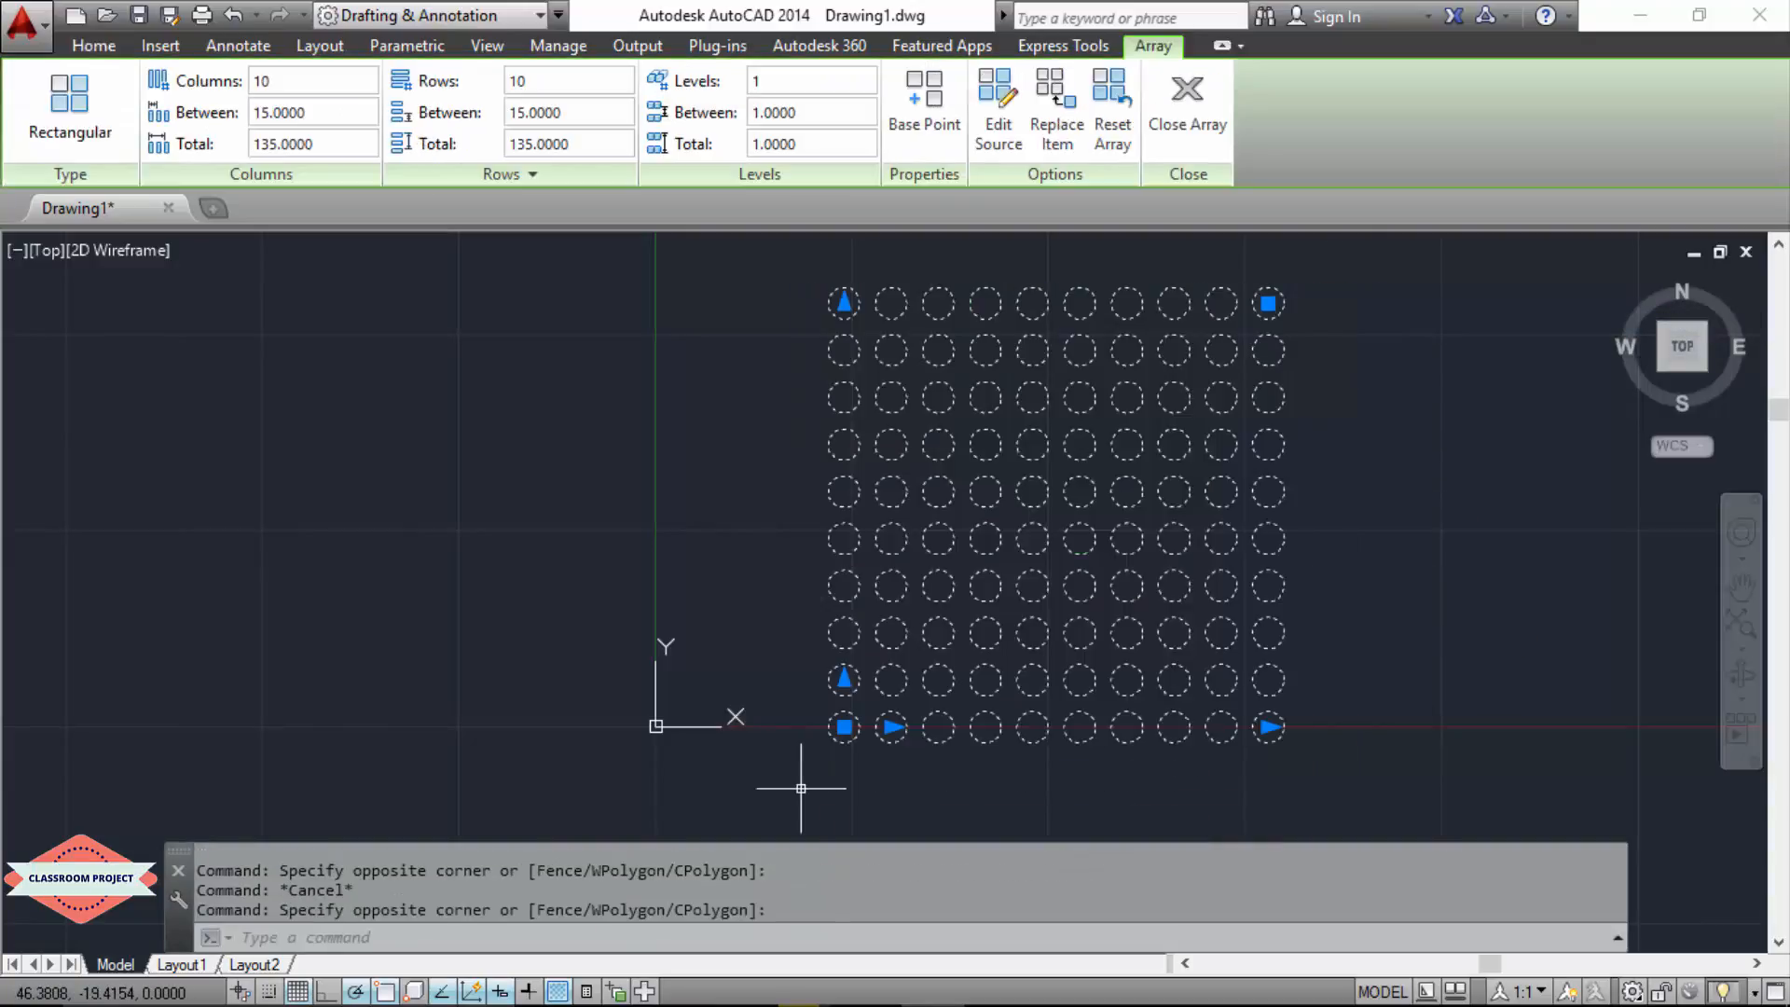
key(Delete)
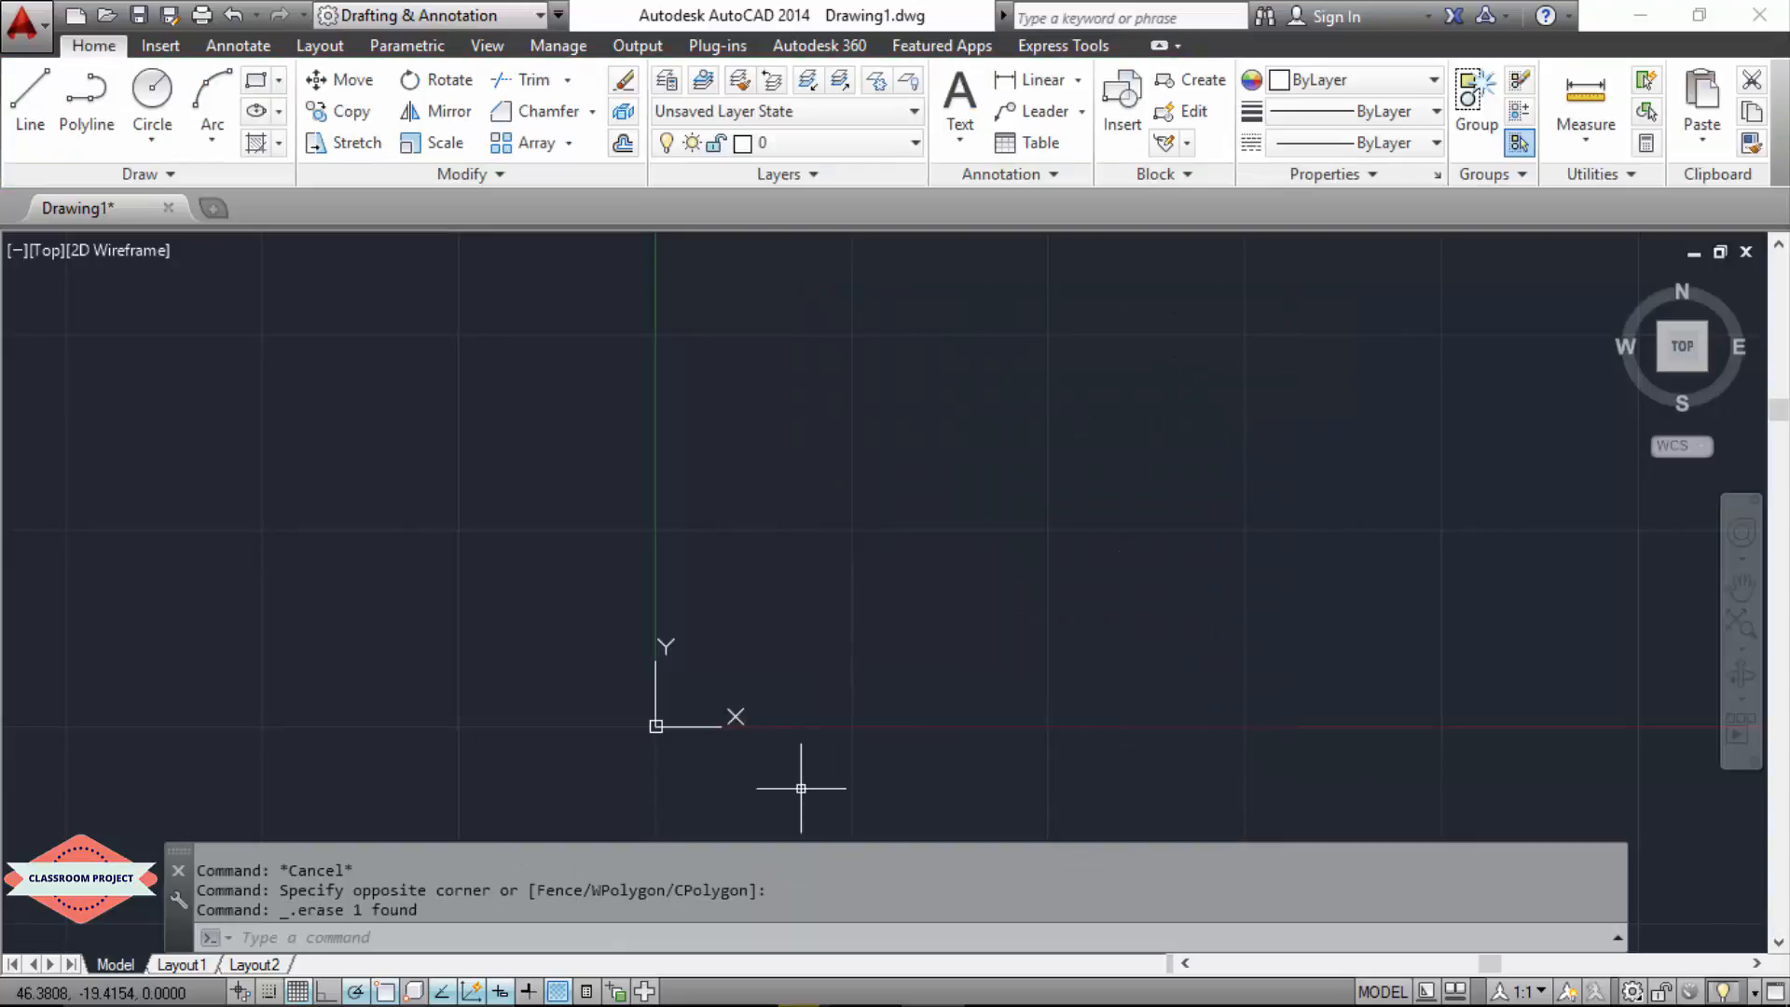